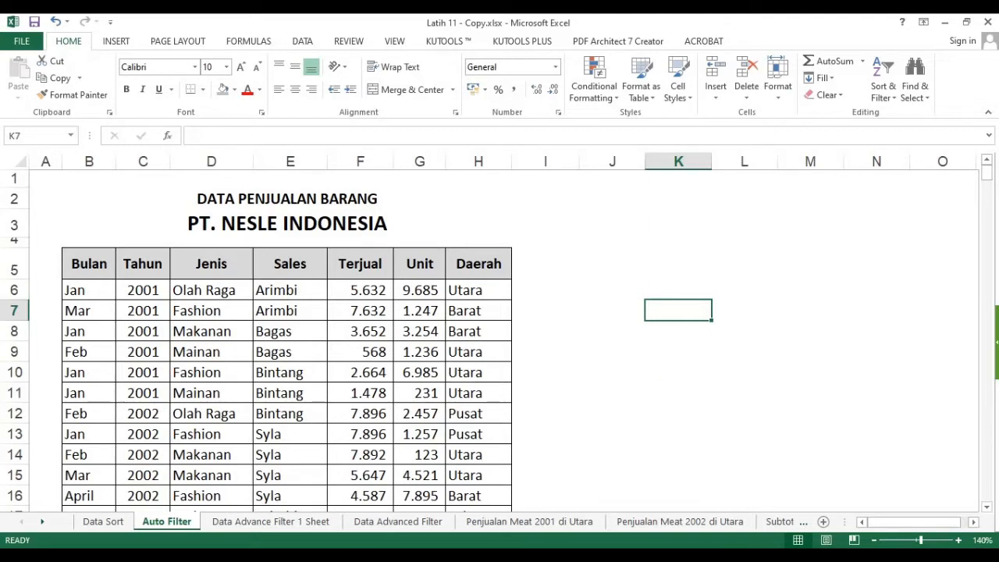
Open the Subtotal sheet and review its sales table and task instructions.
click(43, 522)
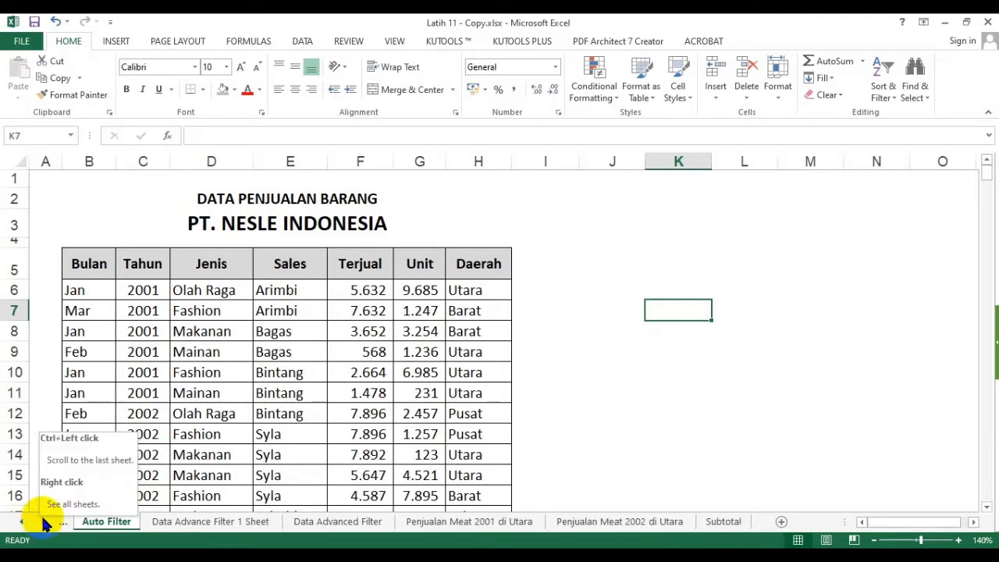
click(717, 522)
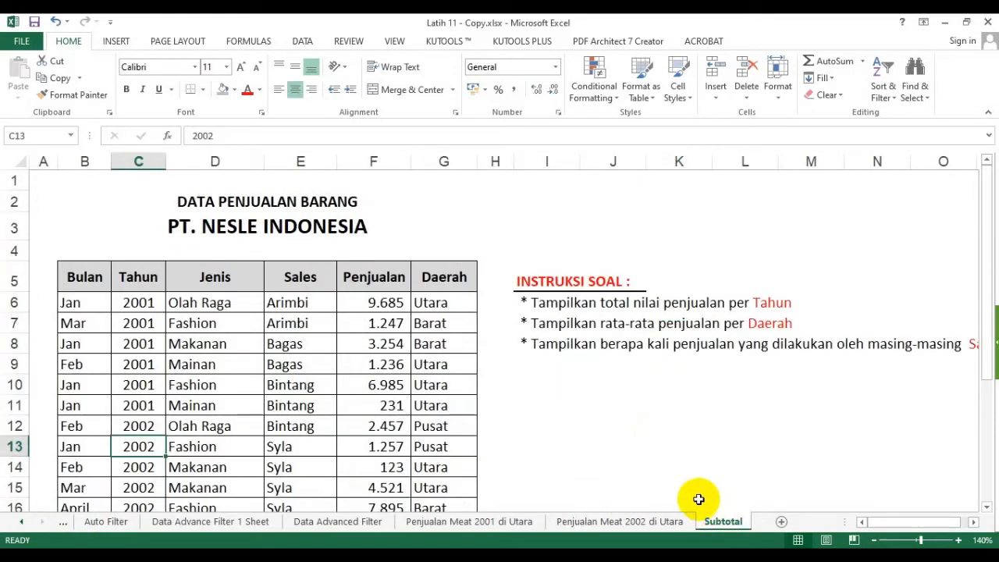
click(611, 406)
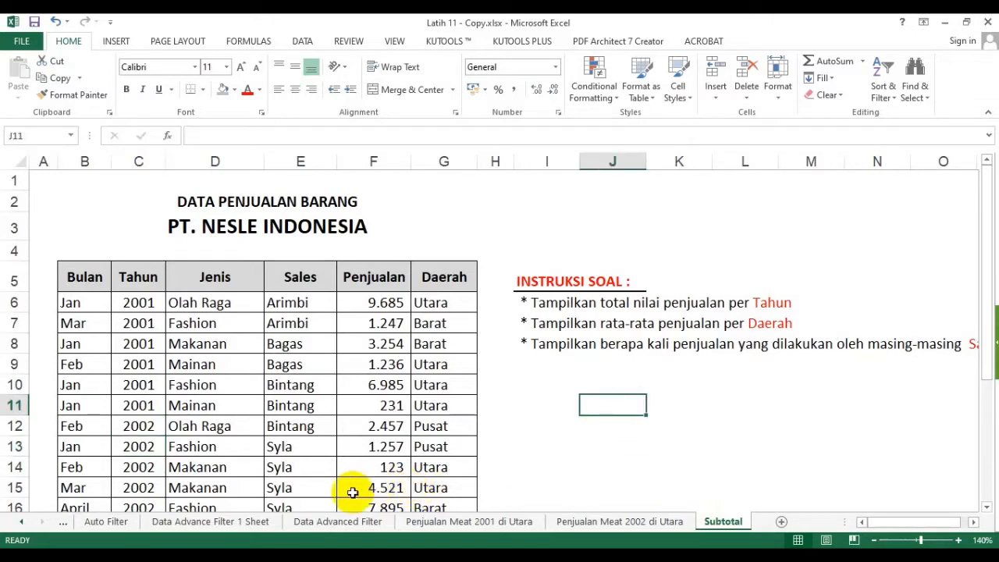
Switch to the Data Sort sheet and look through the employee table from its title downwards.
click(21, 522)
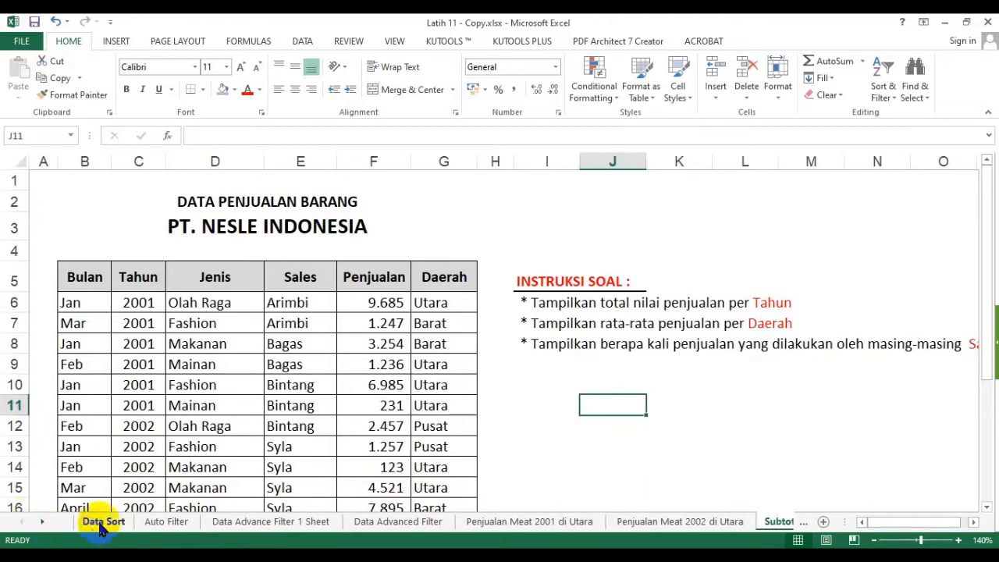
click(103, 522)
click(436, 274)
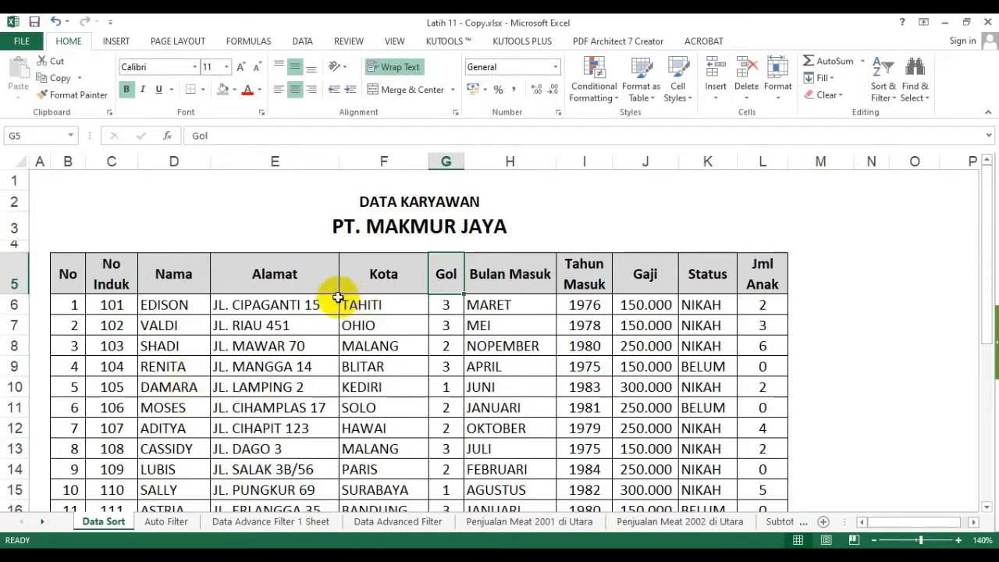
click(476, 198)
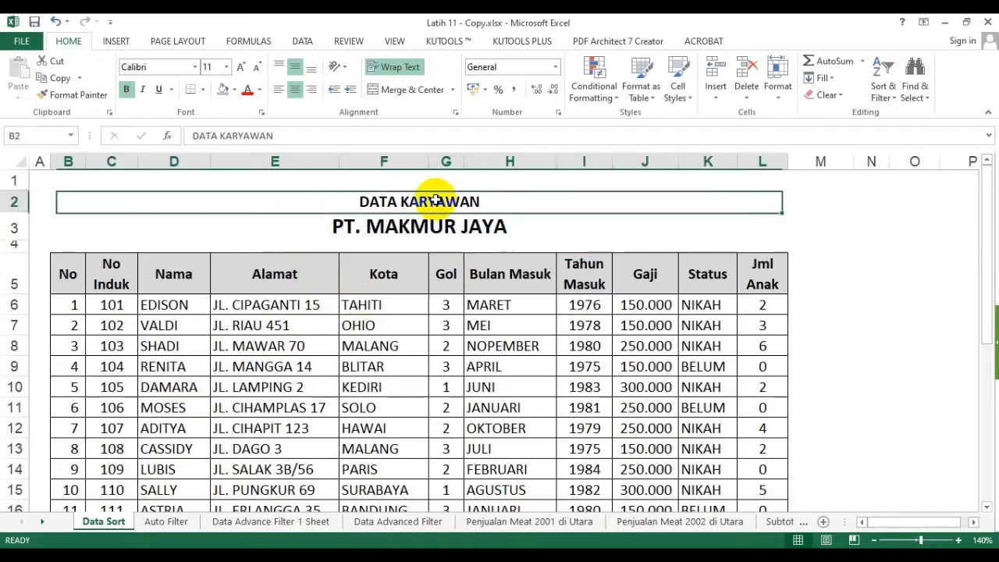
scroll(219, 312, down, 5)
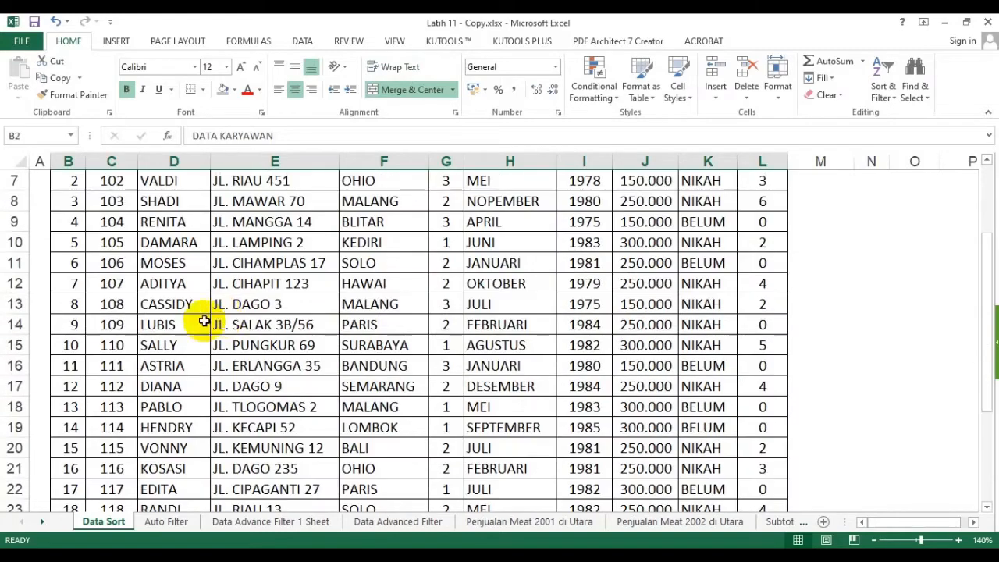
scroll(117, 347, up, 5)
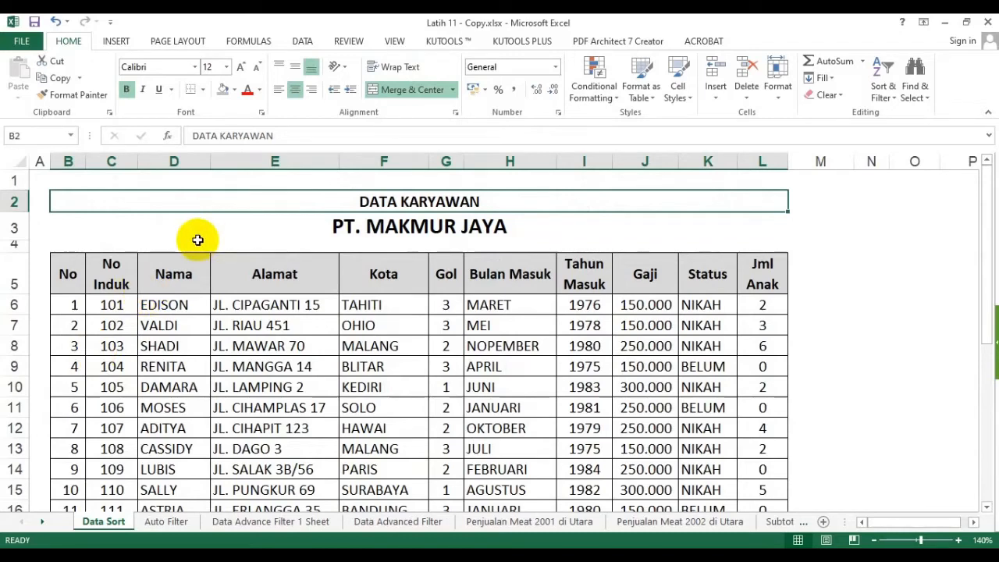
Examine the order of the values in the Gol column of the employee table.
click(303, 40)
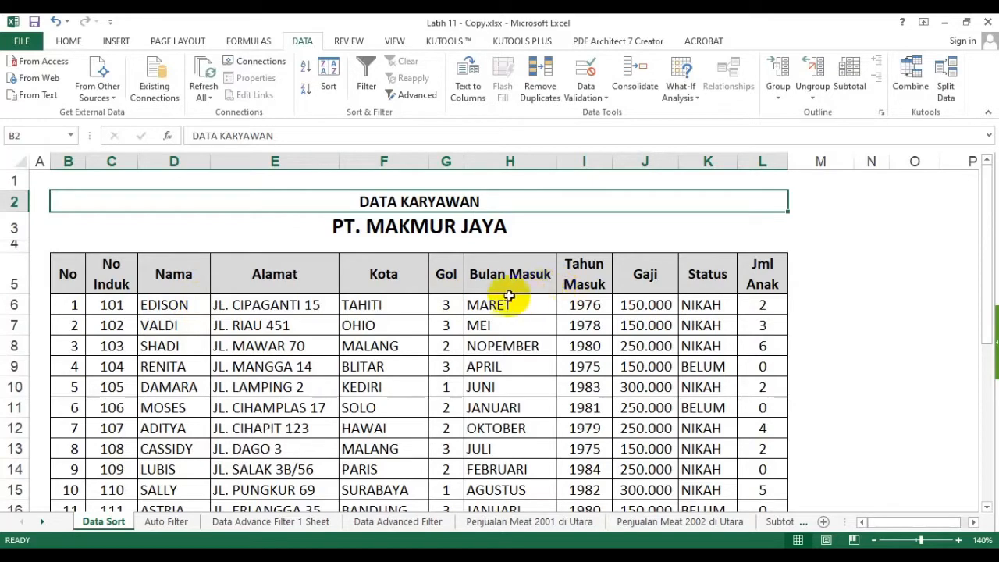
scroll(498, 296, down, 1)
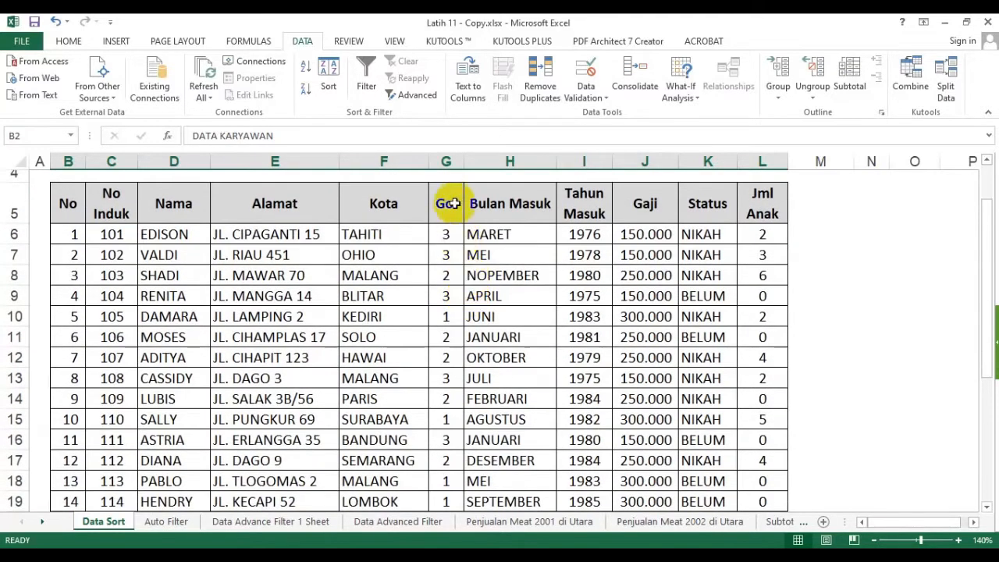
click(448, 205)
drag(450, 205, 459, 439)
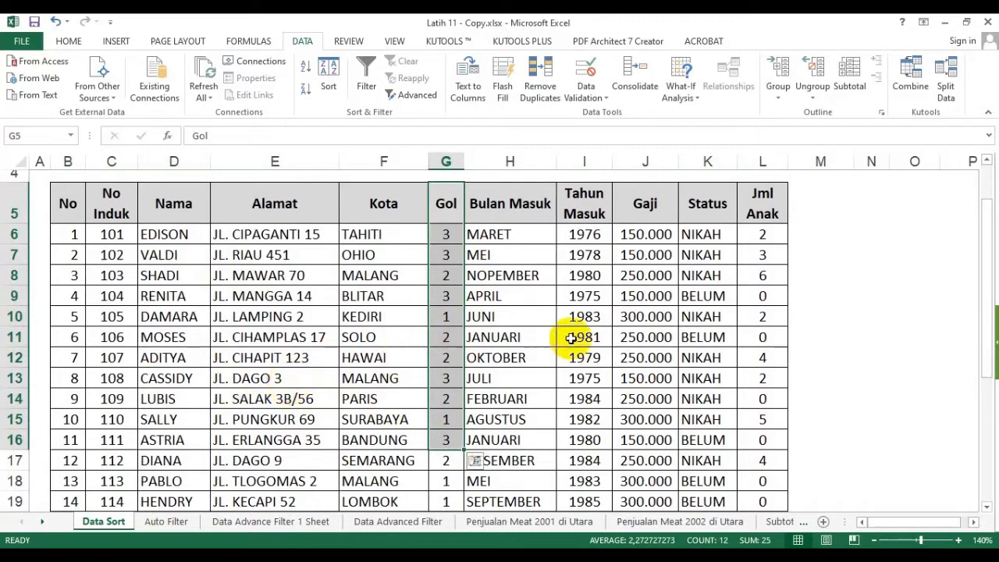
click(441, 253)
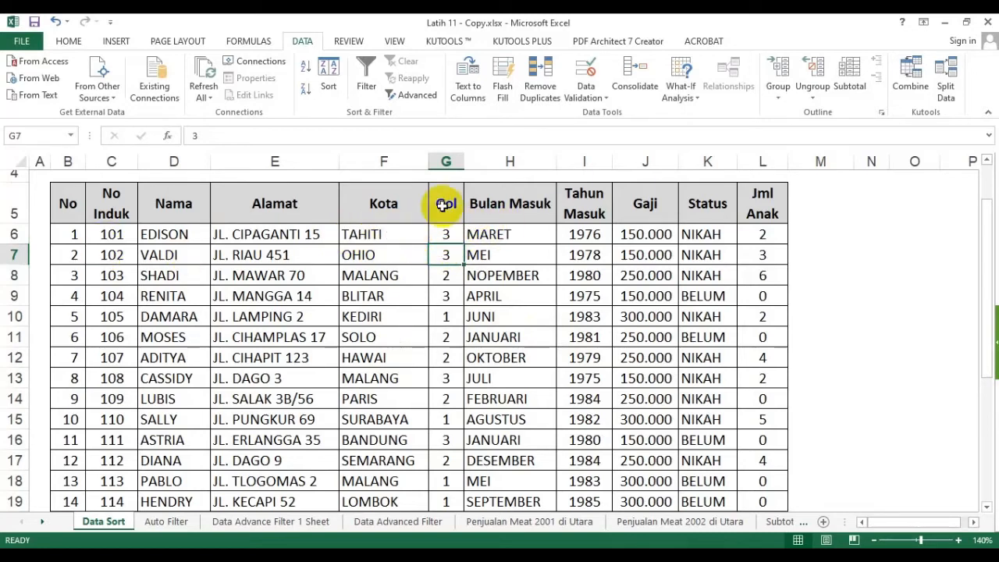
drag(442, 205, 447, 418)
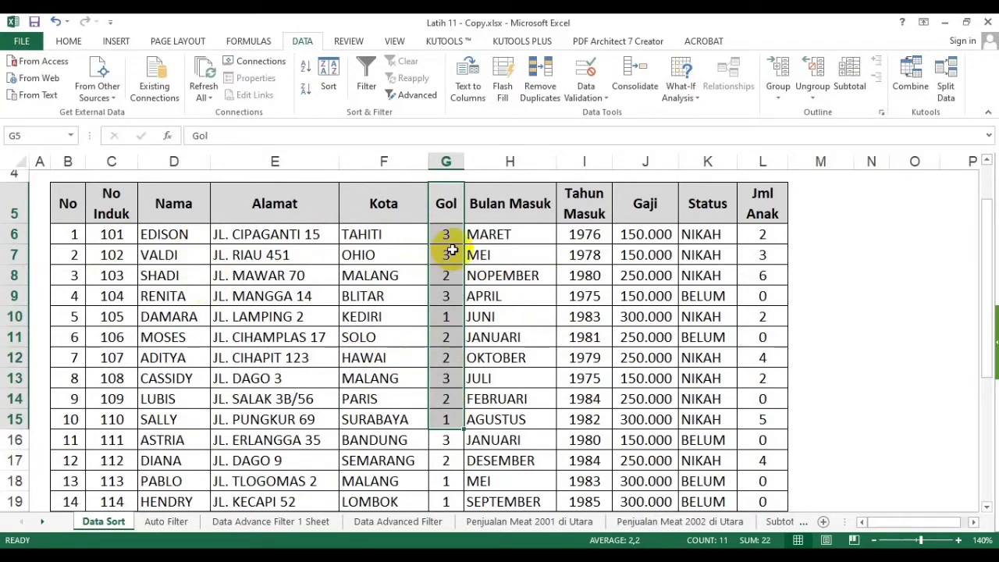
scroll(452, 249, down, 2)
scroll(453, 247, up, 3)
drag(449, 281, 445, 382)
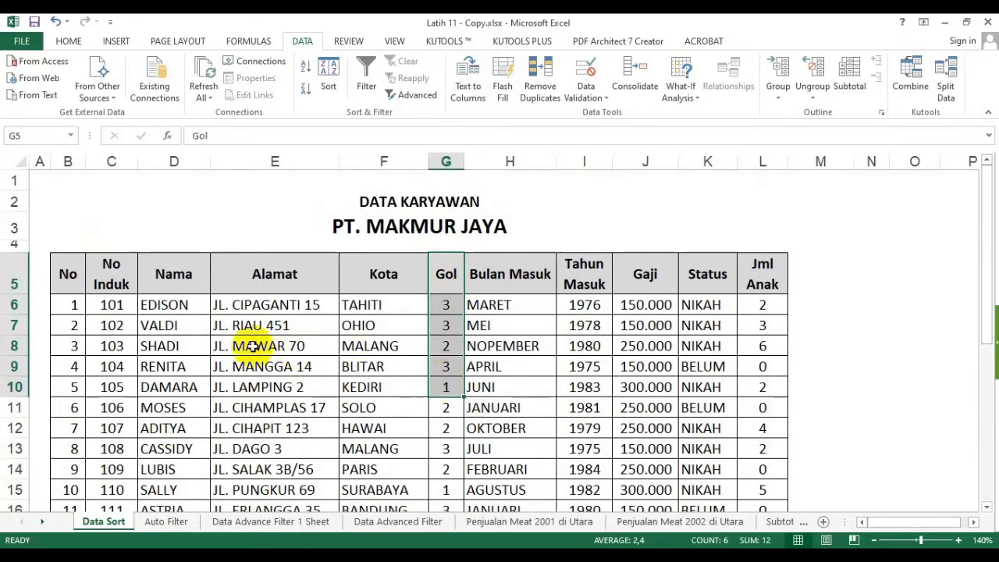
Compare the Gol and Jml Anak values of individual employees with their names in the same rows.
click(162, 306)
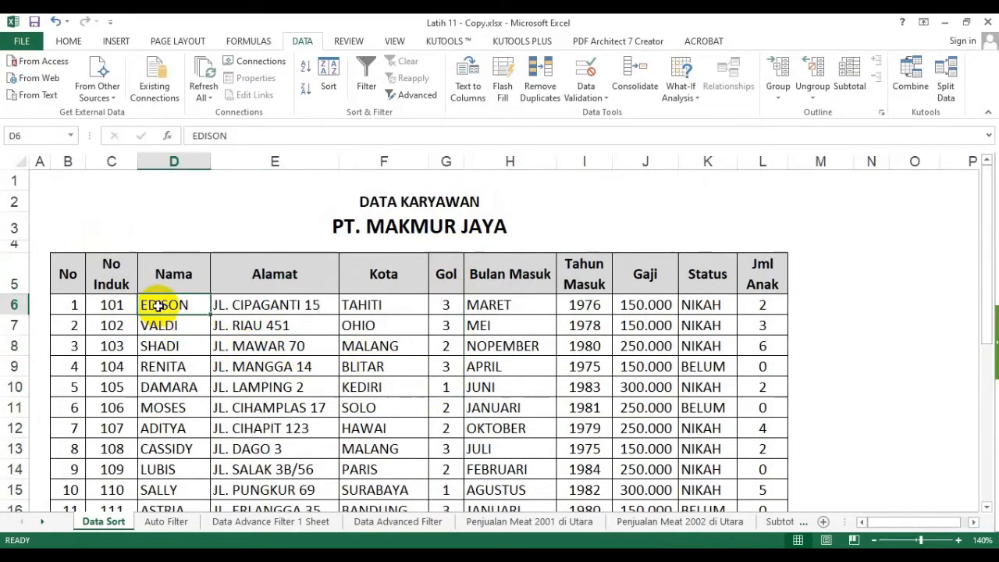
click(449, 304)
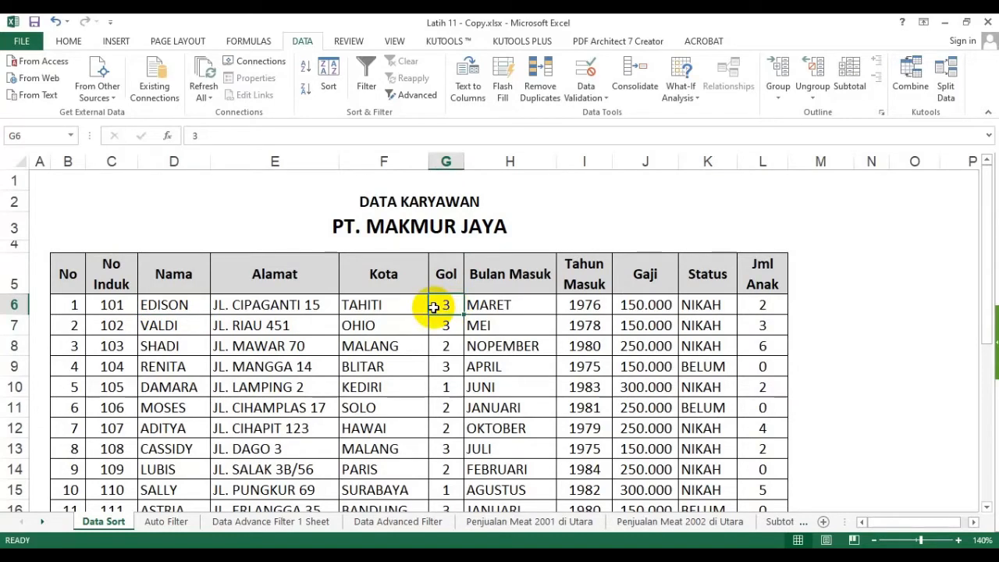
click(173, 304)
click(451, 305)
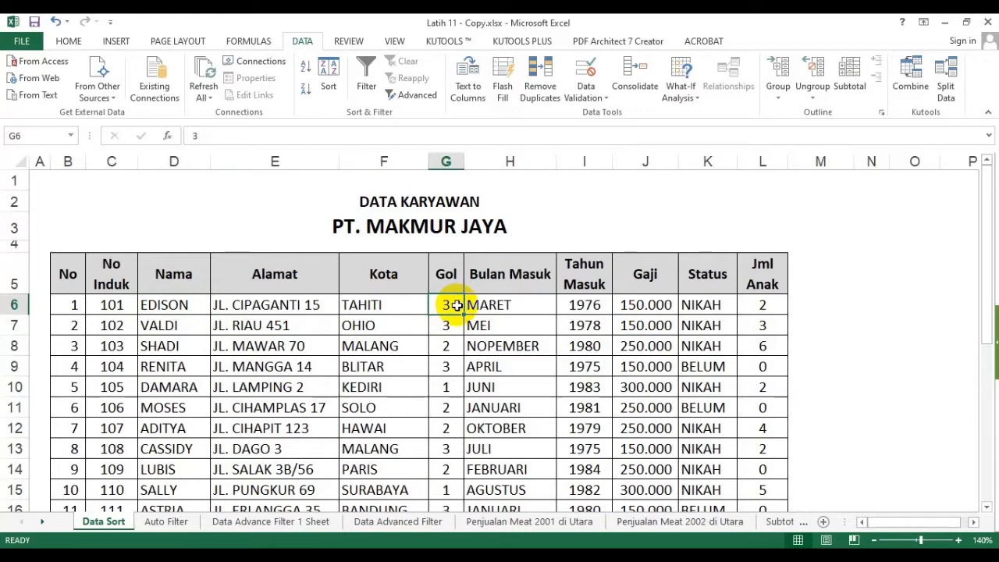
scroll(544, 363, down, 2)
click(749, 345)
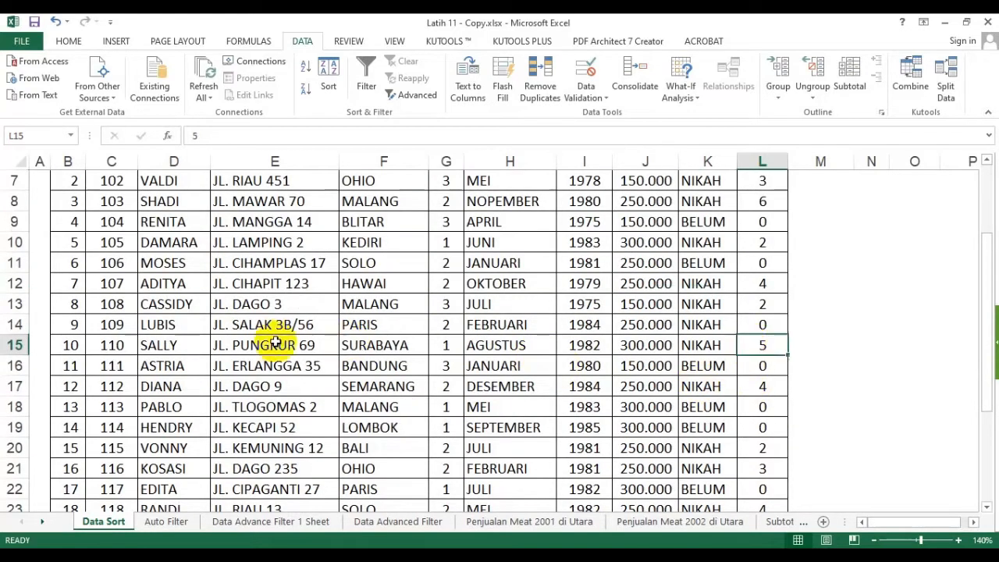
click(176, 343)
click(762, 343)
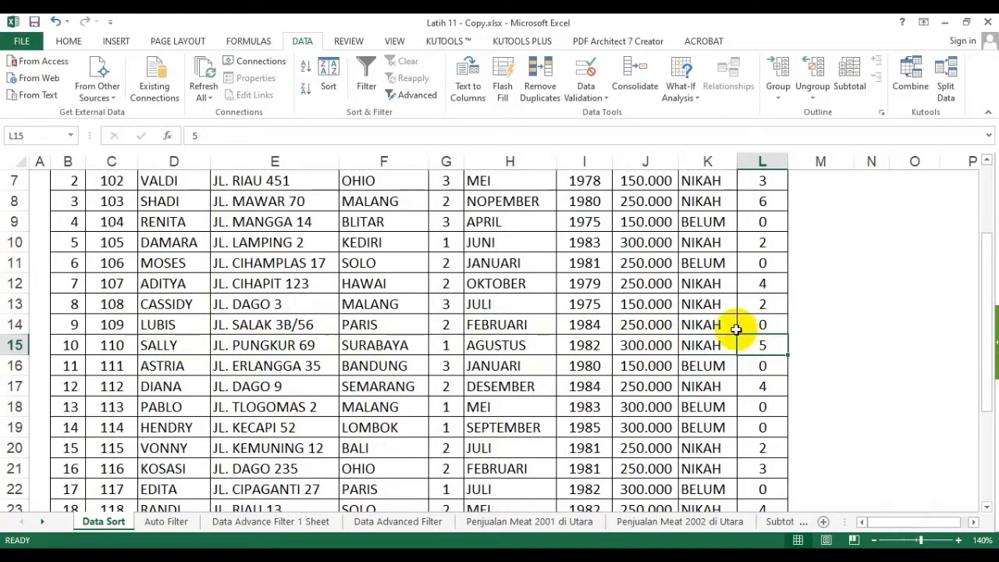
scroll(479, 325, up, 2)
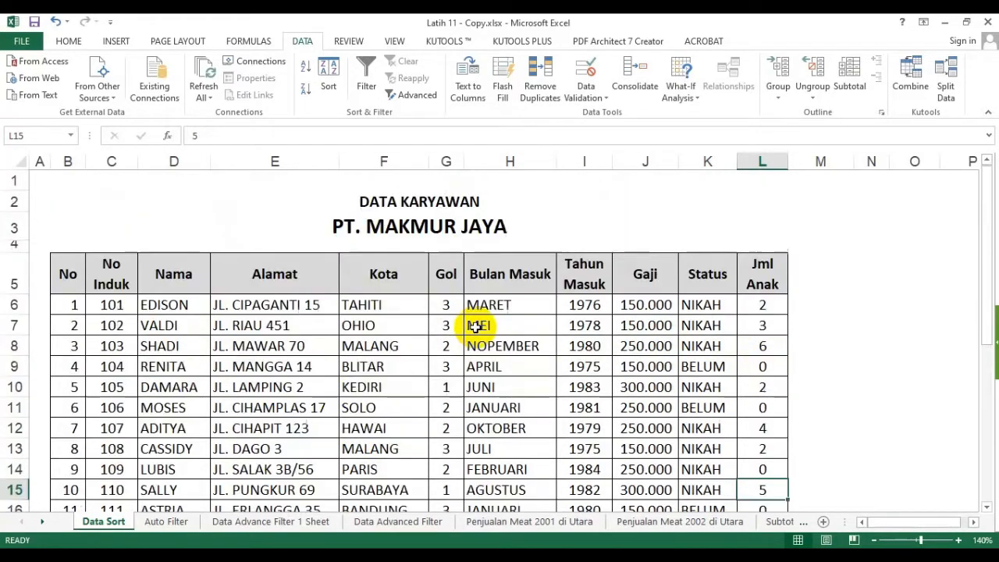
scroll(475, 323, down, 2)
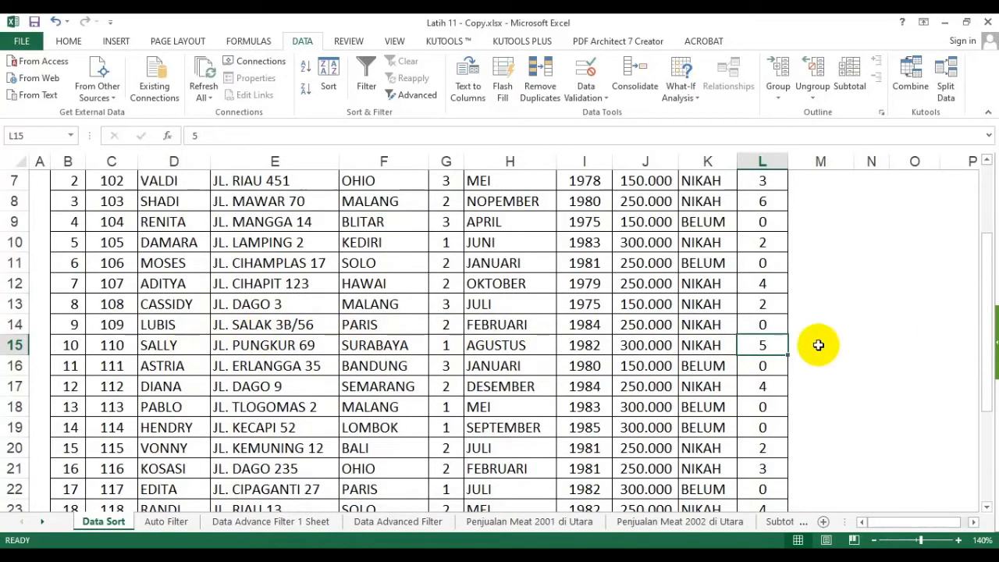
click(763, 323)
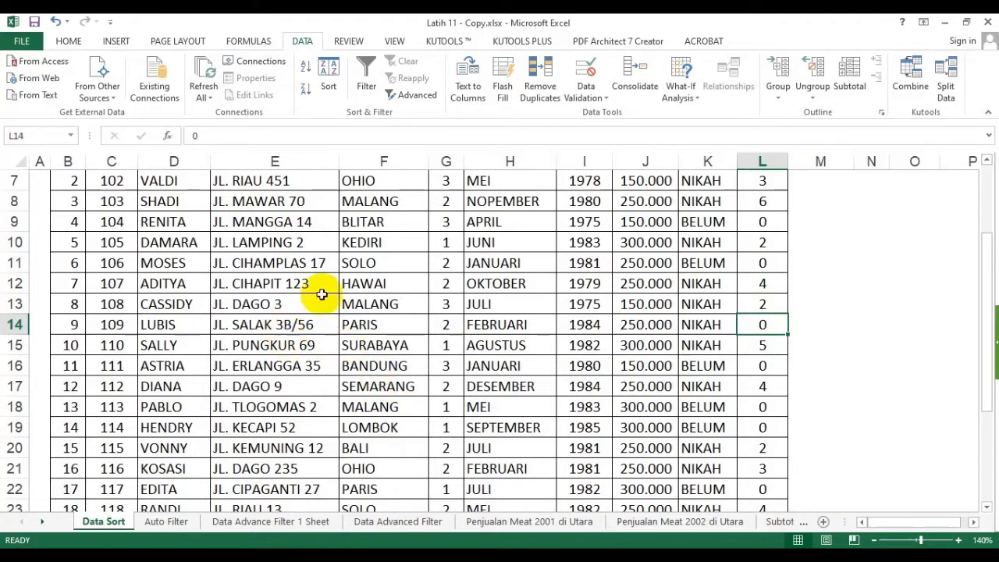
scroll(321, 290, up, 2)
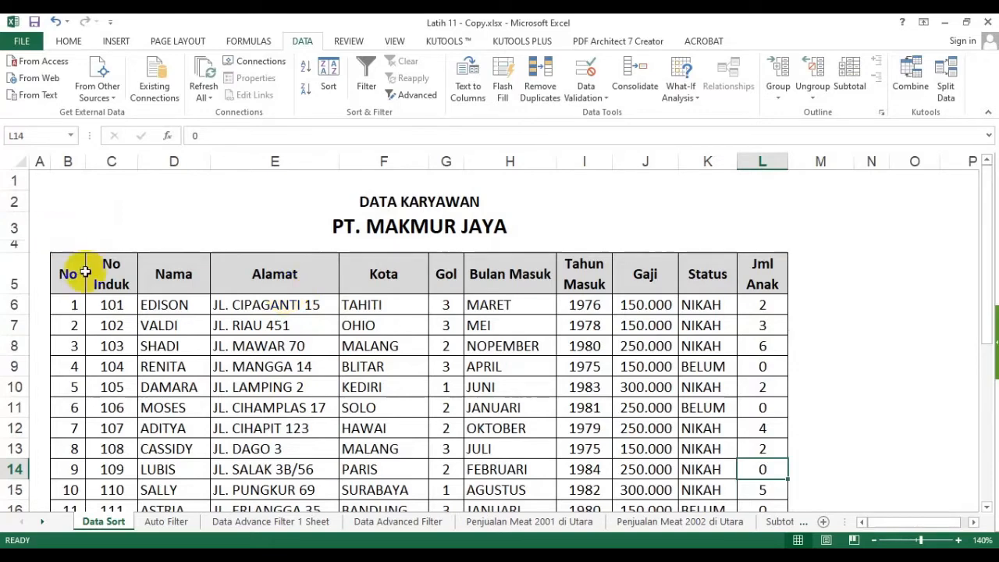
Examine the employee table's range together with its header row, both with and without the No column.
drag(71, 274, 743, 446)
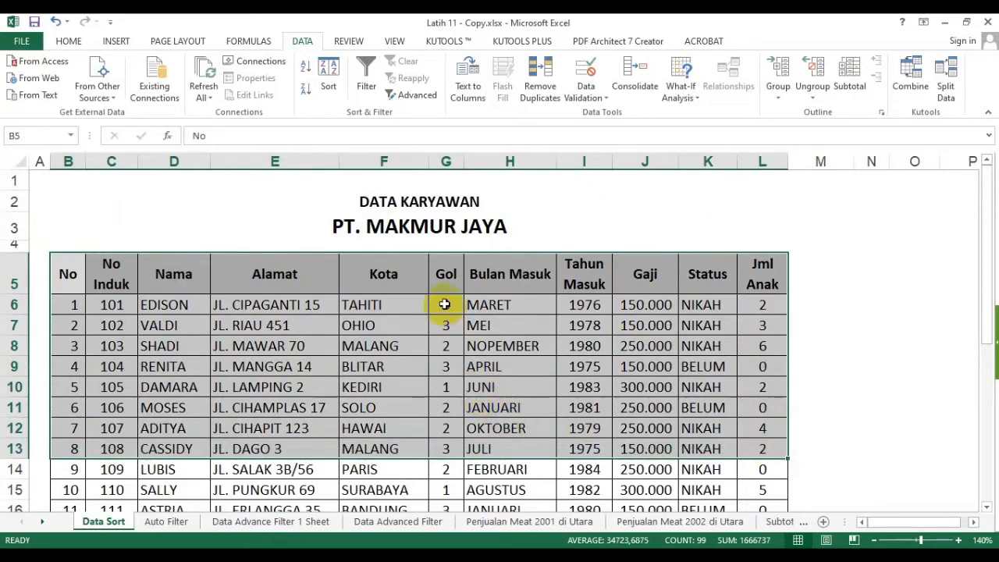
click(402, 302)
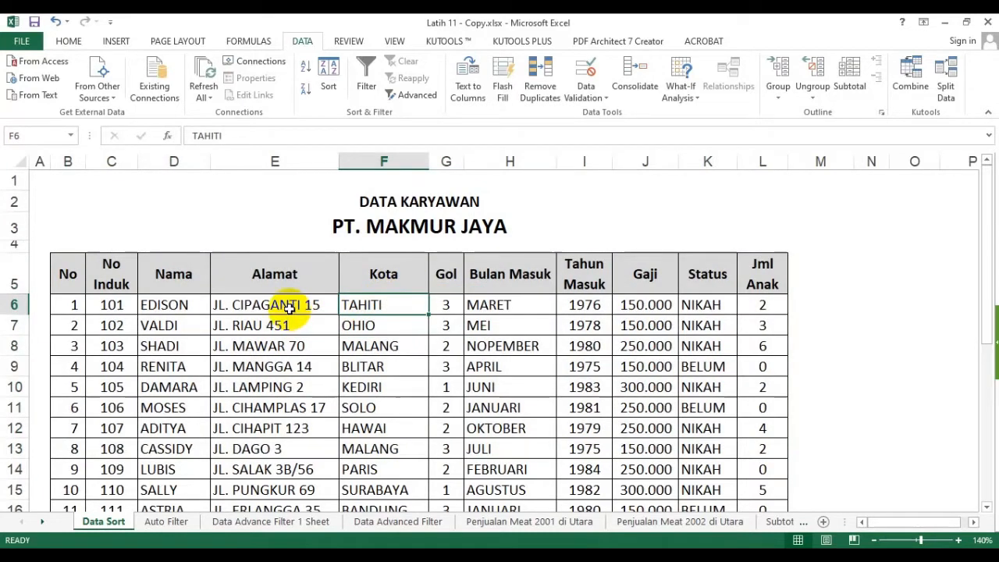
click(584, 331)
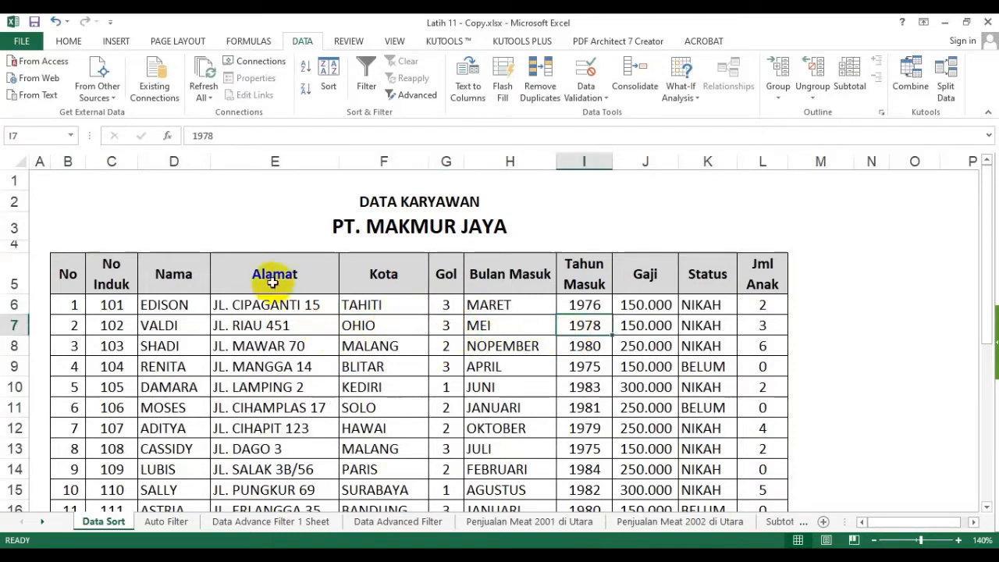
drag(117, 270, 737, 388)
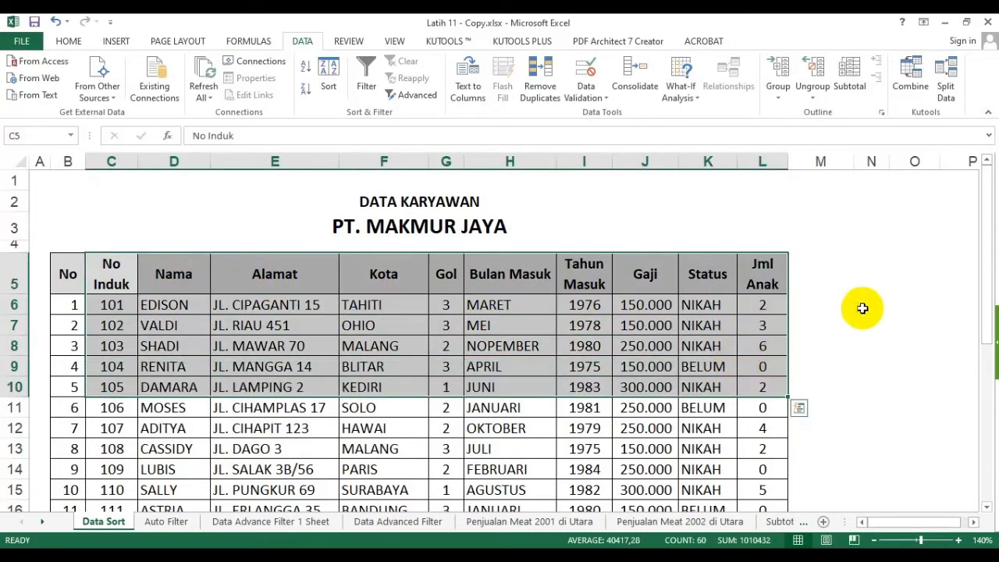
click(865, 304)
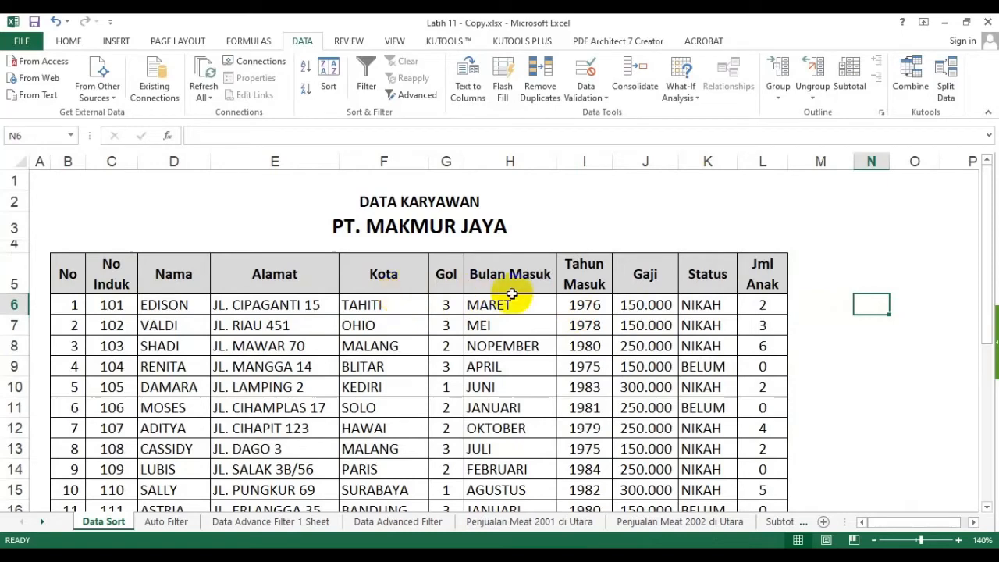
click(820, 235)
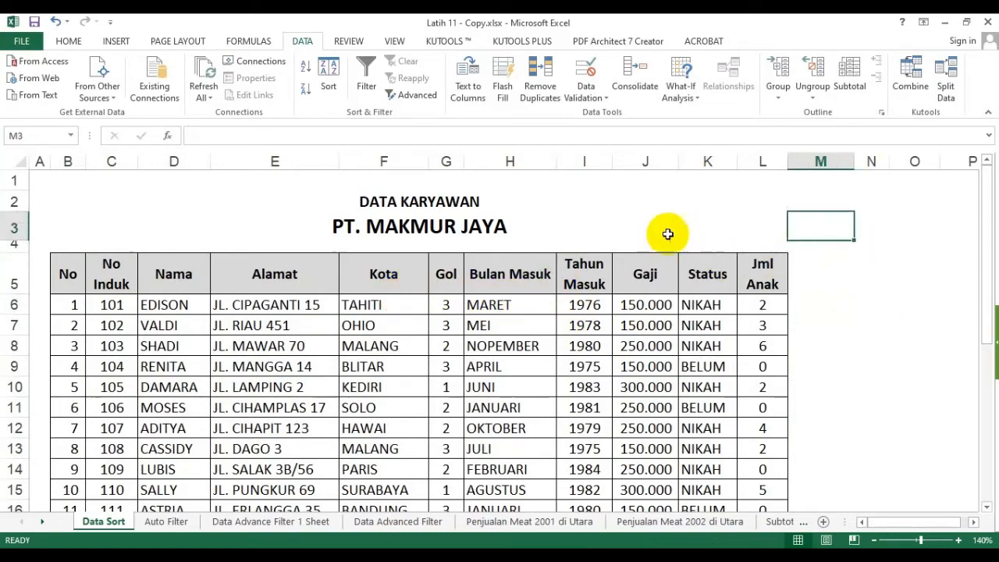
click(820, 319)
click(446, 197)
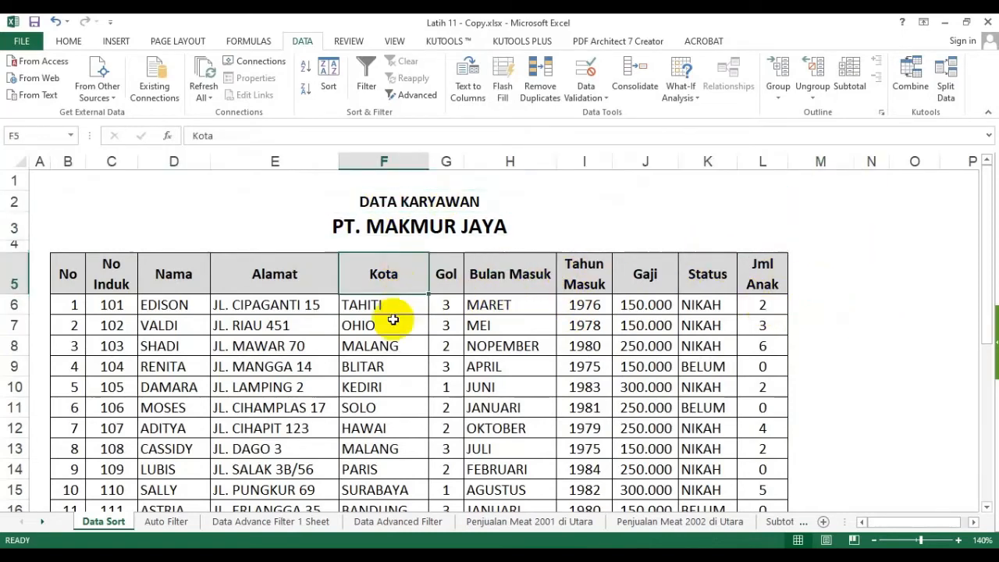
click(297, 219)
click(868, 364)
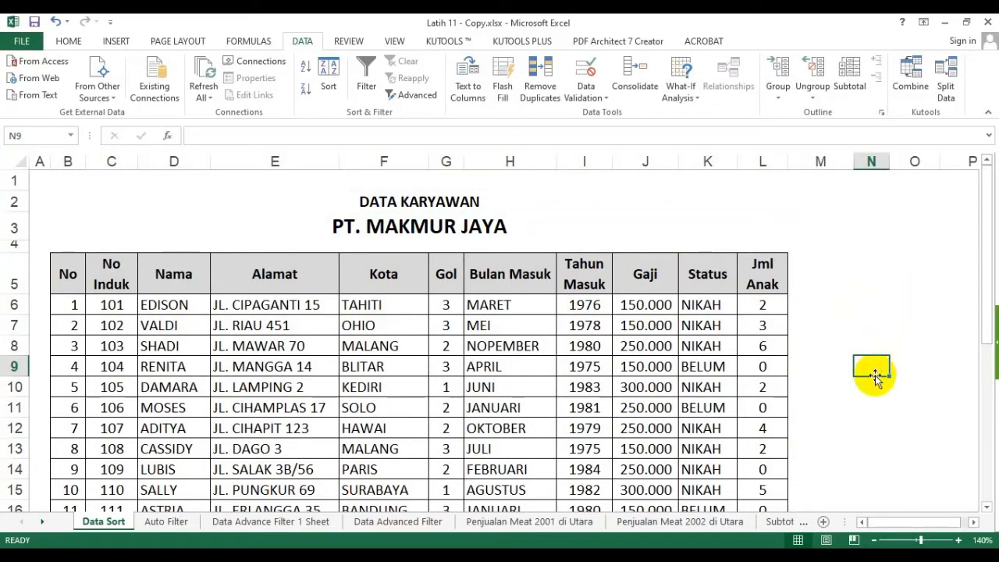
click(904, 288)
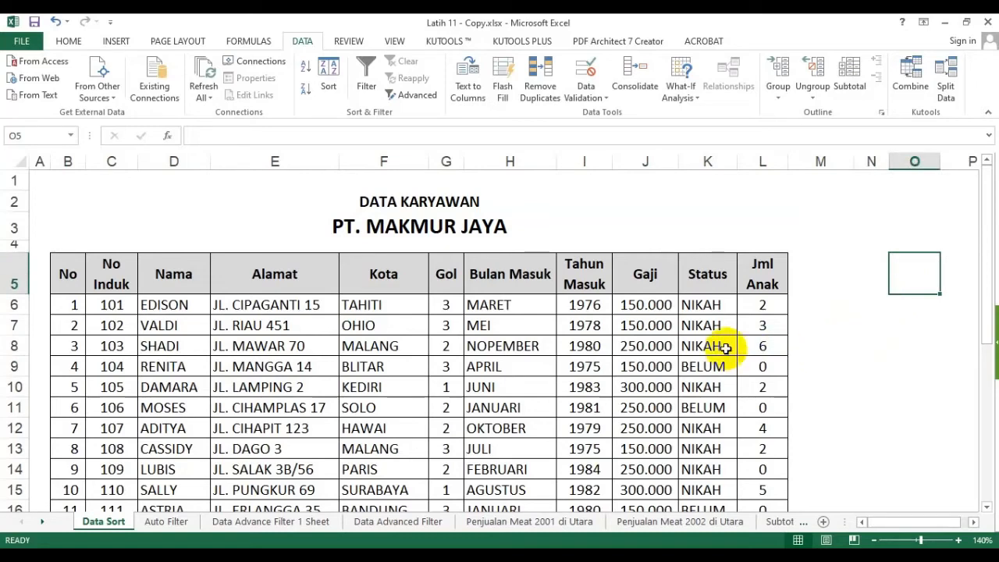
Read the sorting instructions for Kota, Gol and Jml Anak below the employee table.
click(443, 269)
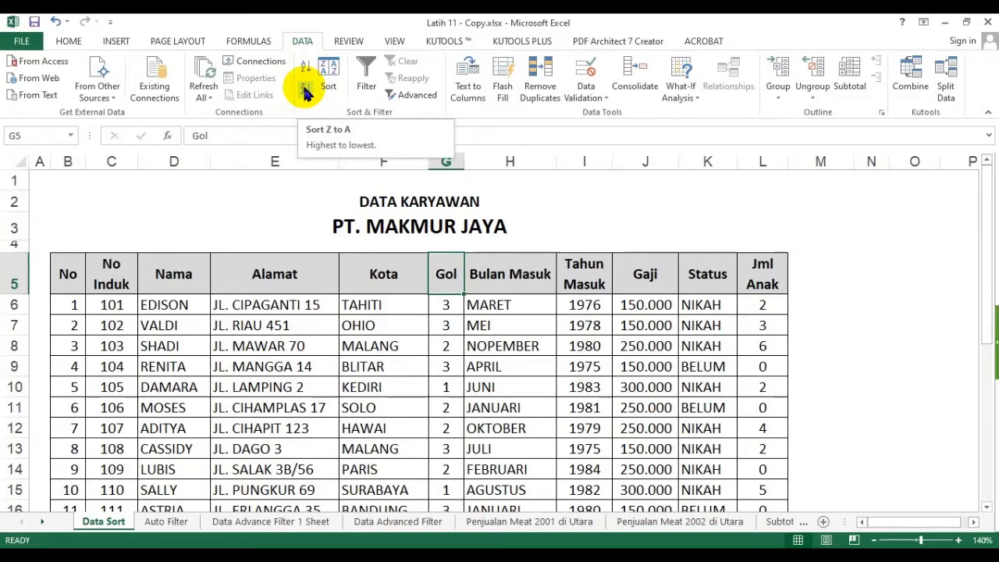
scroll(479, 345, down, 5)
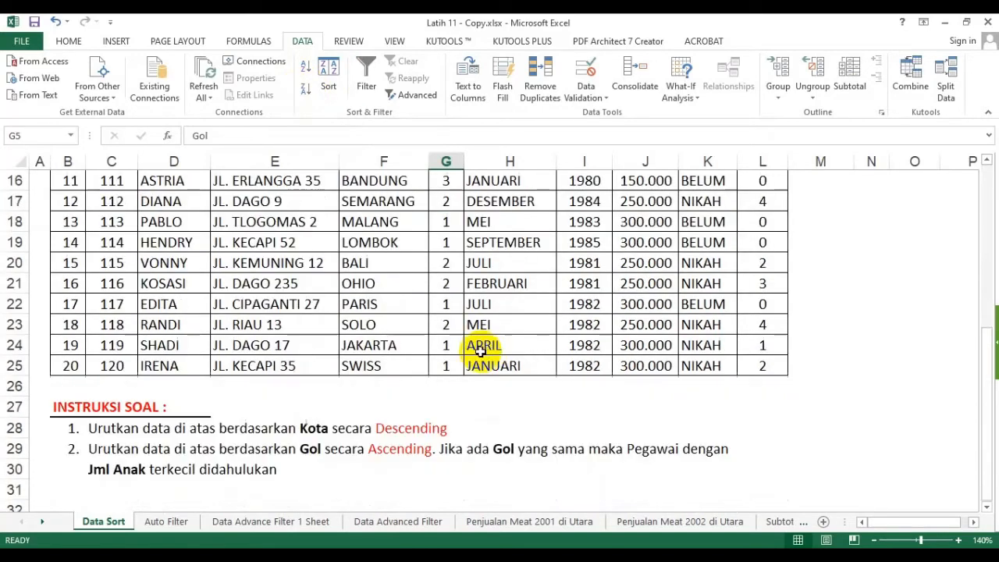
scroll(449, 336, up, 5)
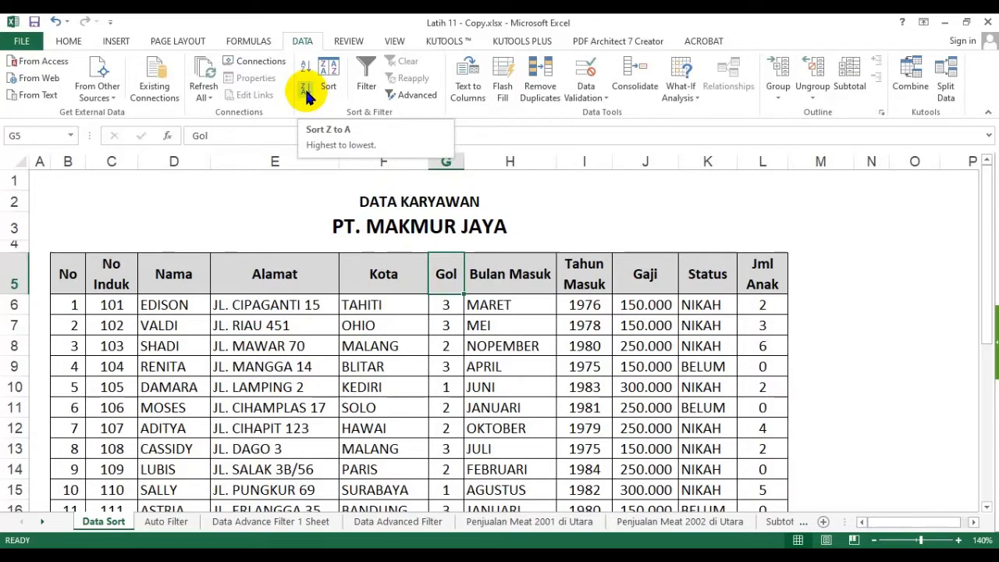
Try sorting the employee table by Gol in ascending order, and undo the sort.
click(884, 203)
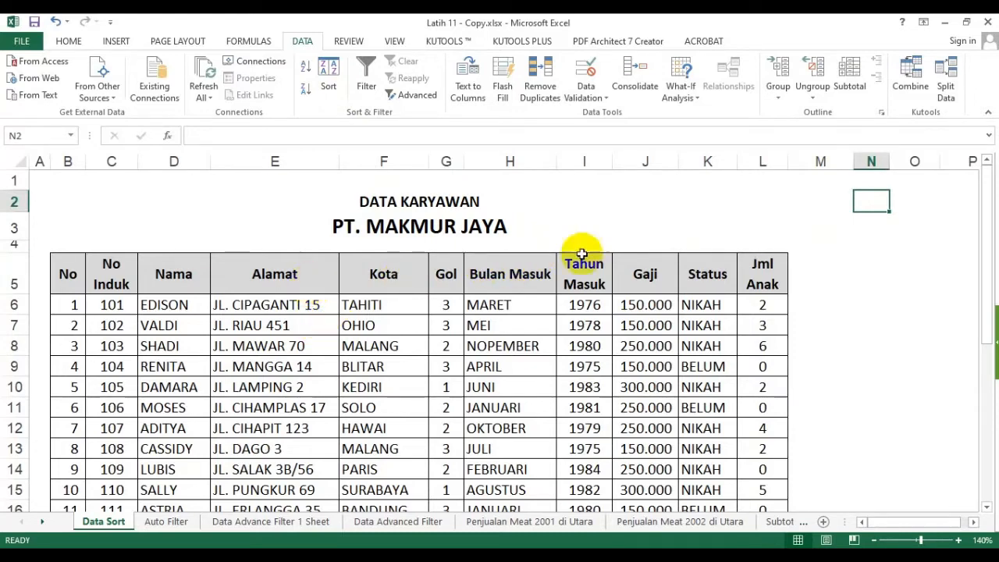
click(444, 274)
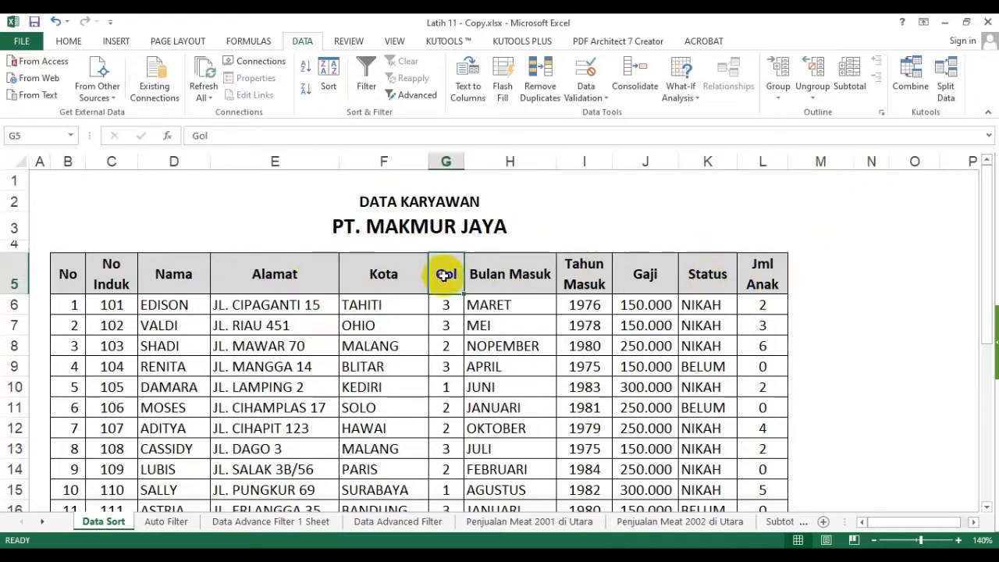
click(305, 71)
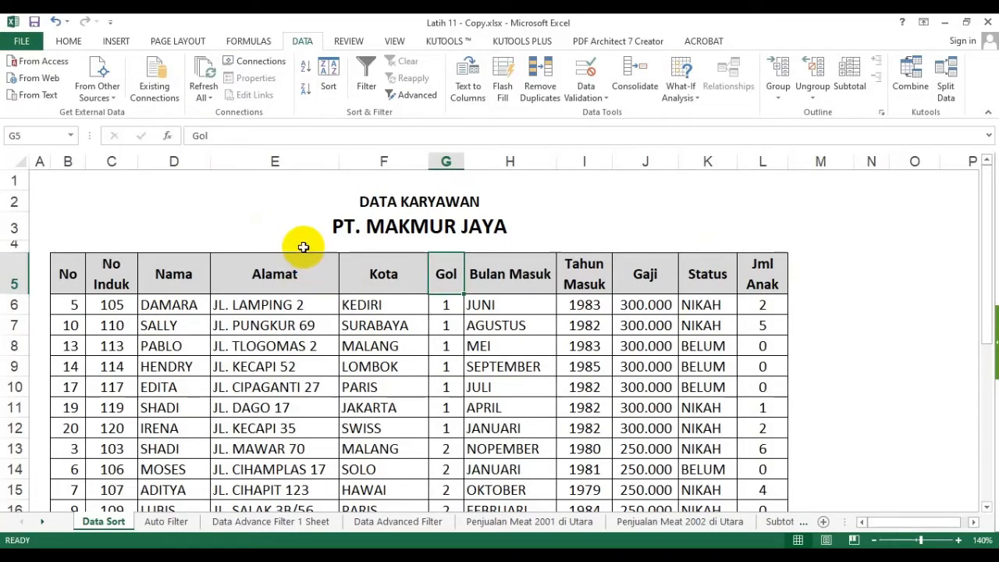
click(56, 22)
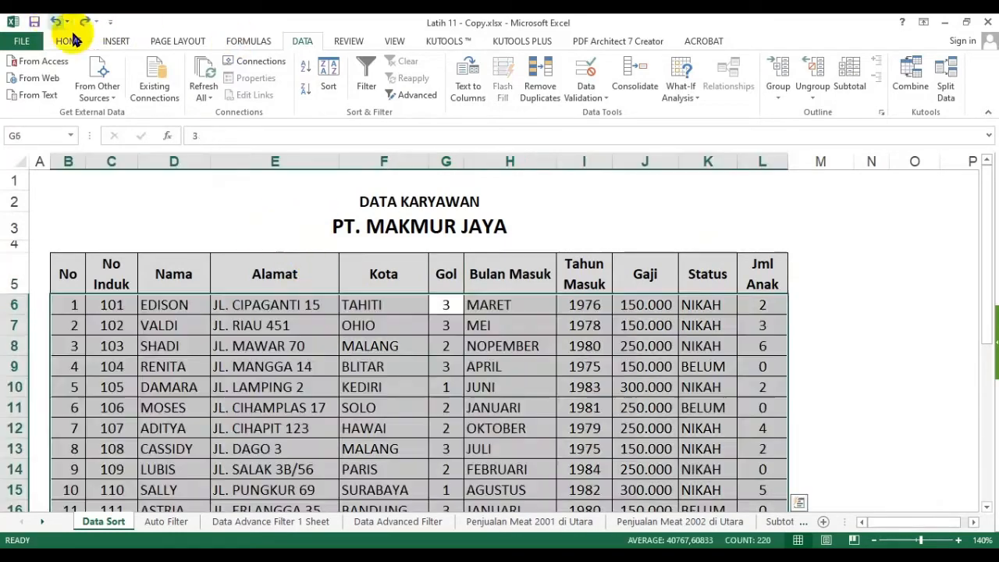
Compare the Jml Anak value in row 8 with the employee name in the same row.
scroll(898, 372, down, 5)
scroll(814, 305, up, 4)
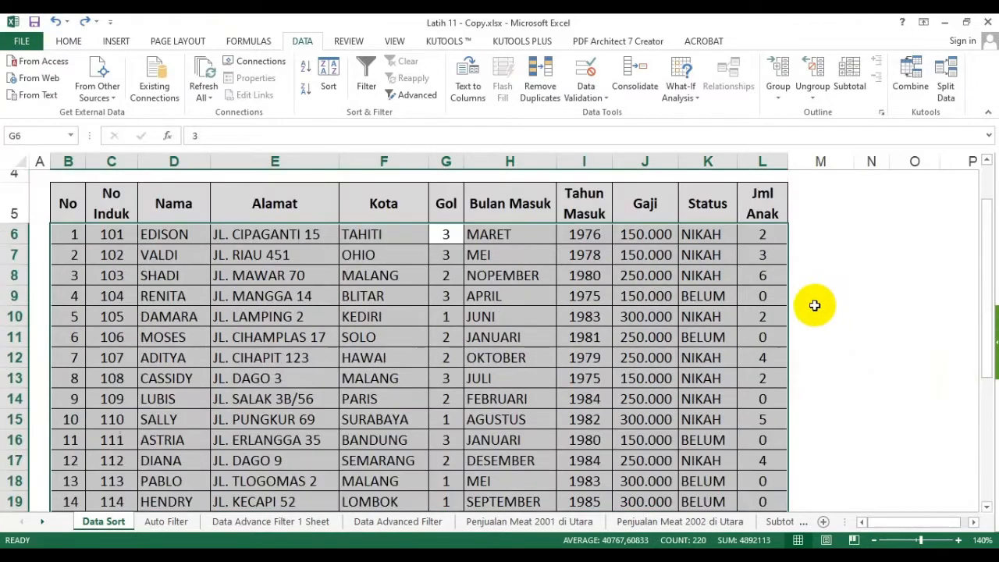
click(764, 275)
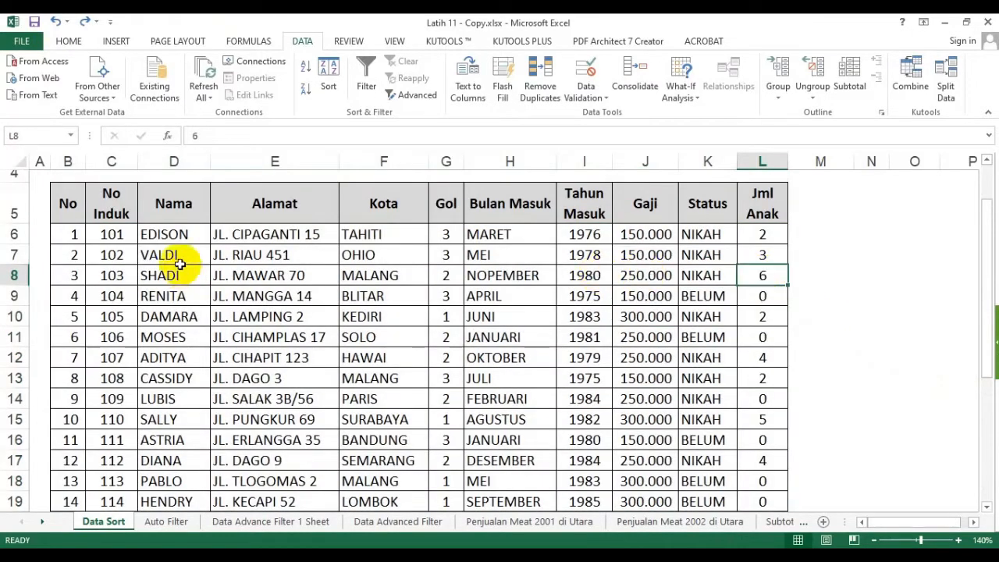
click(168, 275)
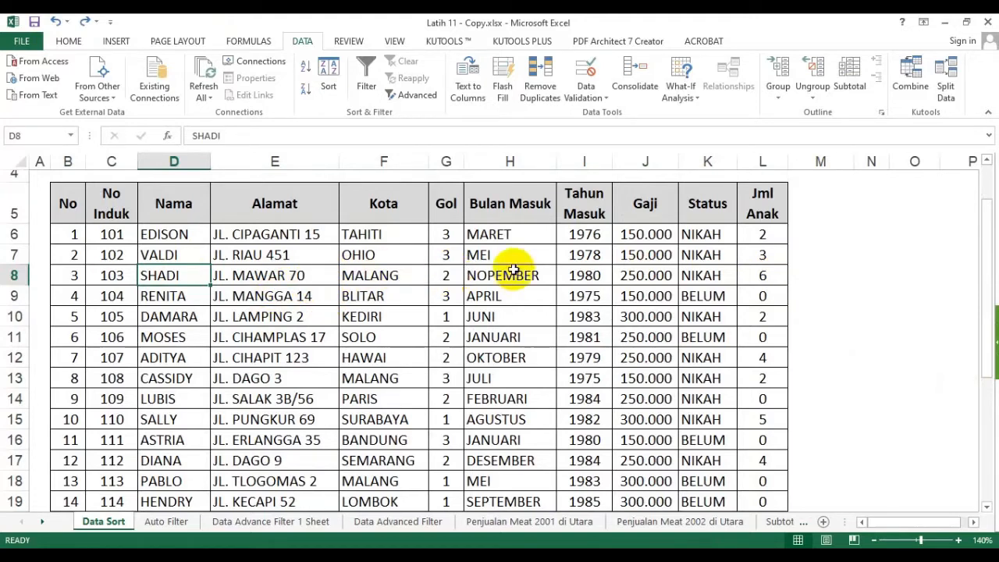
click(771, 275)
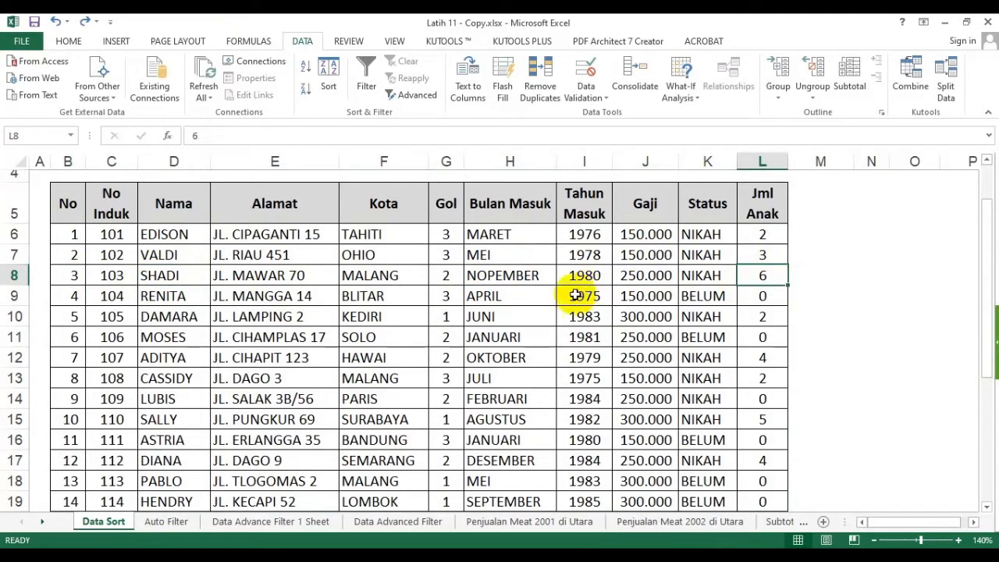
click(898, 294)
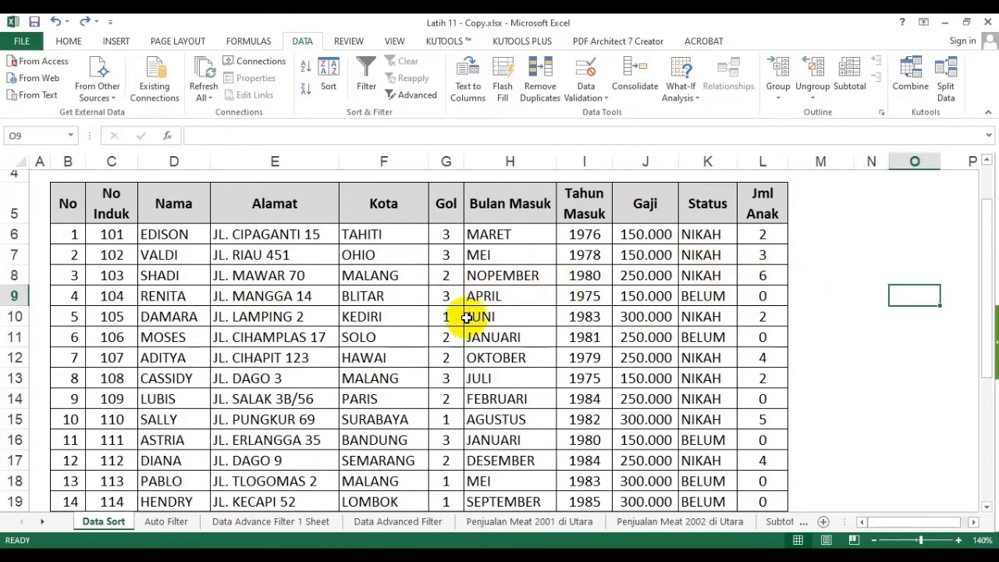
scroll(594, 258, up, 1)
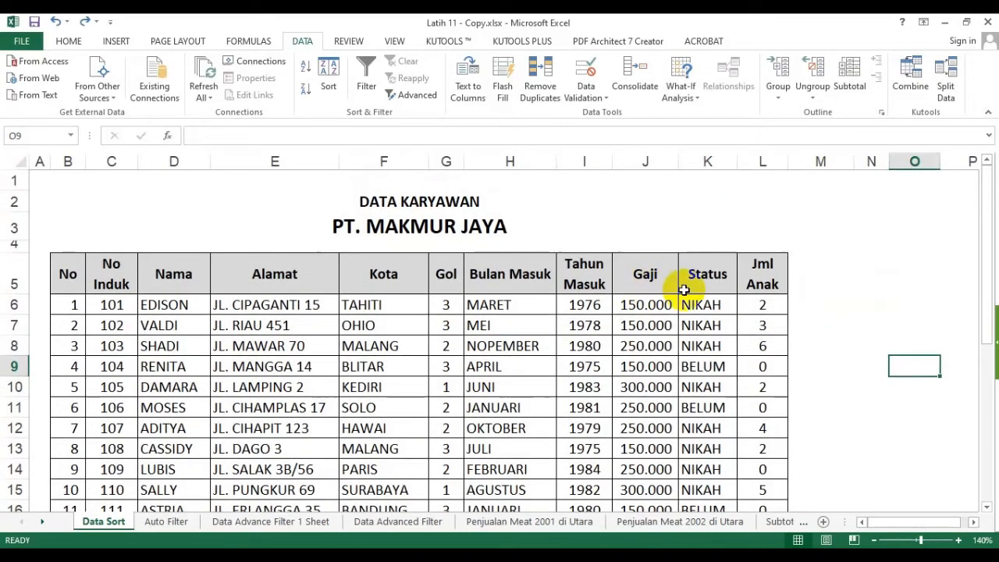
Sort the employee table by Gol alternately in ascending and descending order, finishing with descending.
click(446, 273)
drag(68, 275, 754, 279)
click(446, 273)
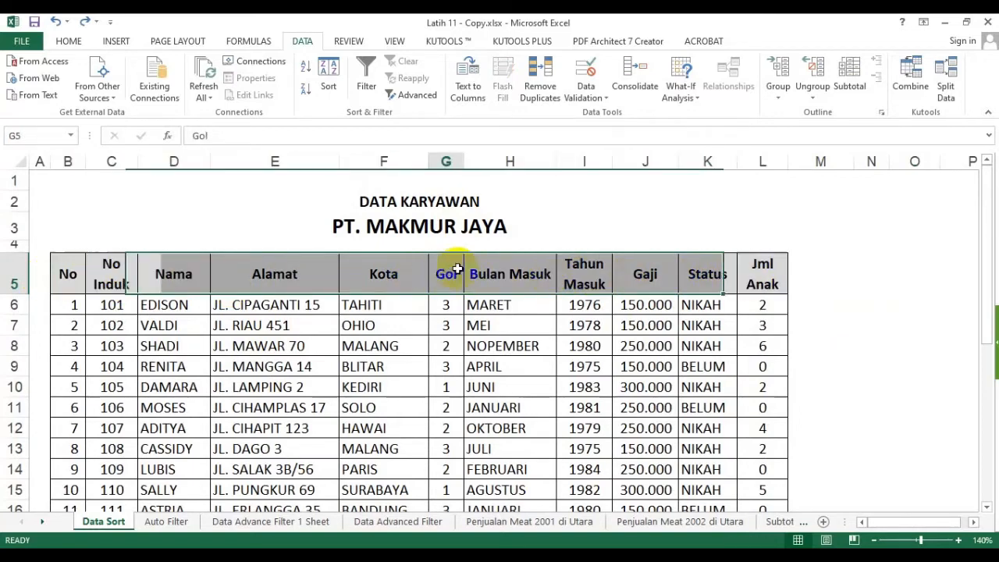
click(305, 67)
click(307, 92)
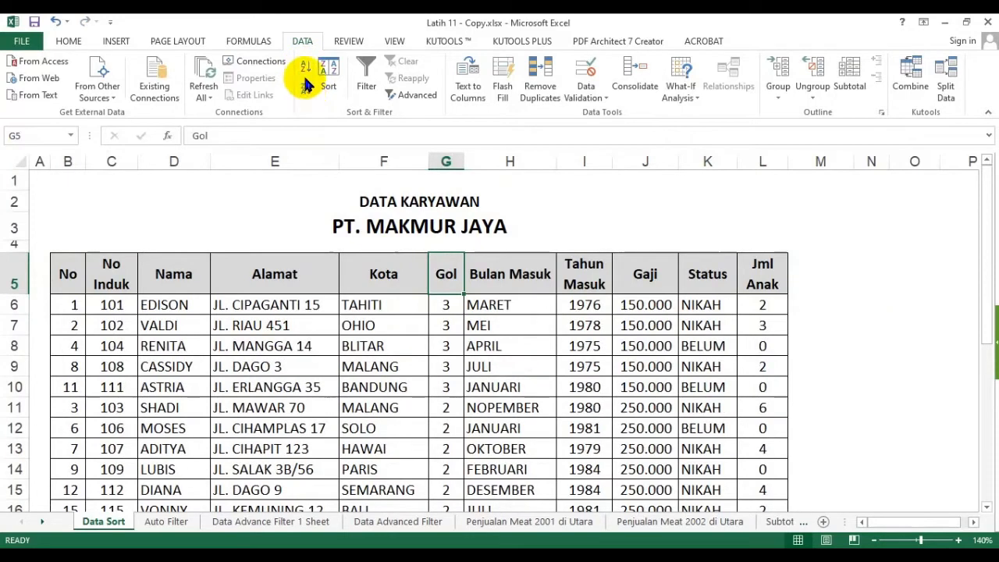
click(305, 69)
click(306, 92)
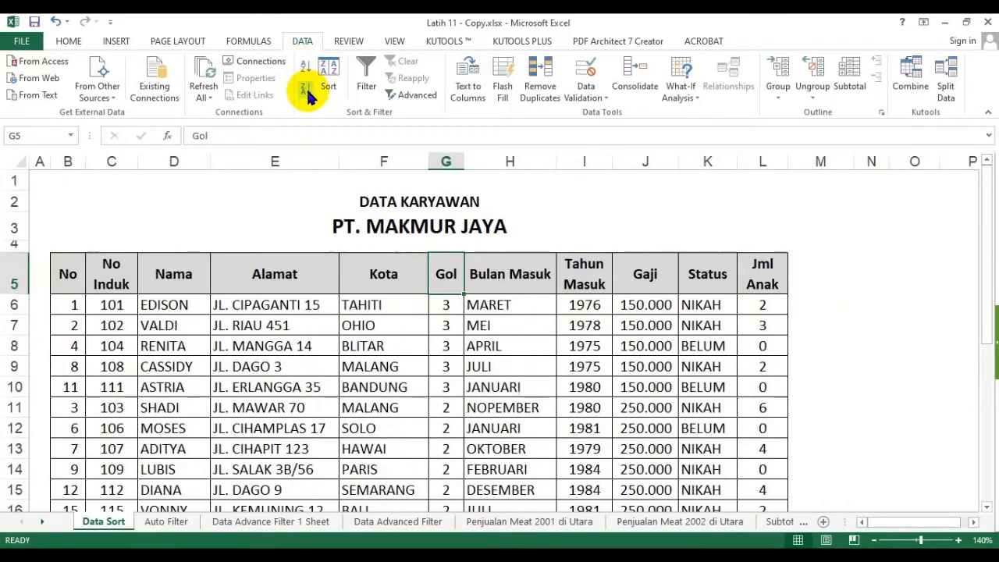
Sort the employee table by Gol in ascending order and check the Gol values down to the last row.
click(305, 67)
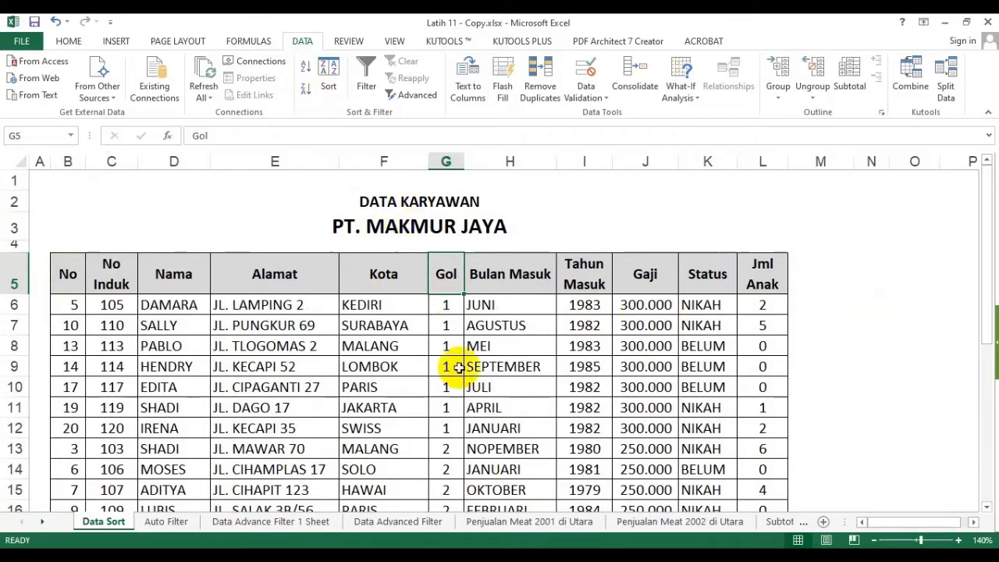
scroll(451, 301, down, 6)
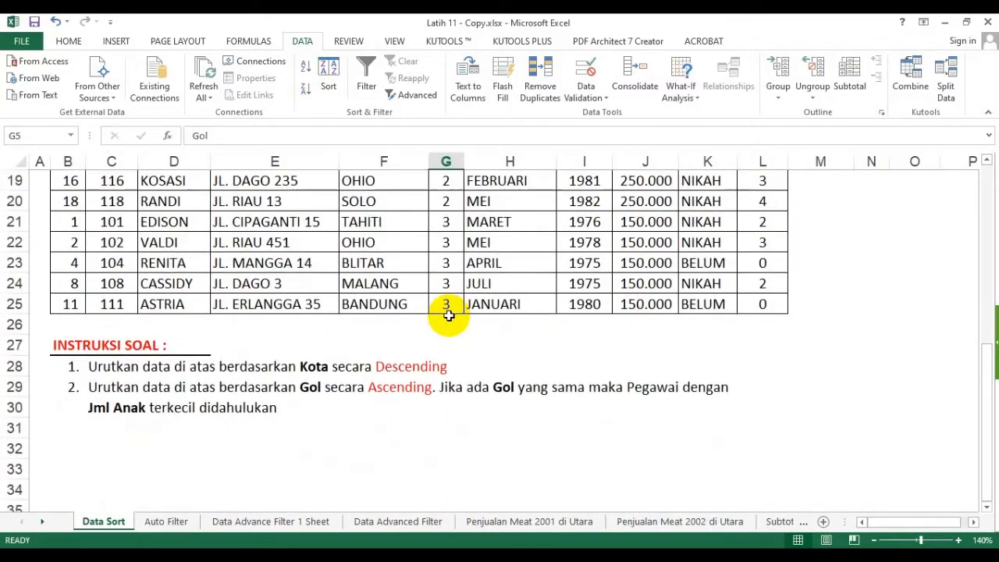
scroll(449, 315, up, 7)
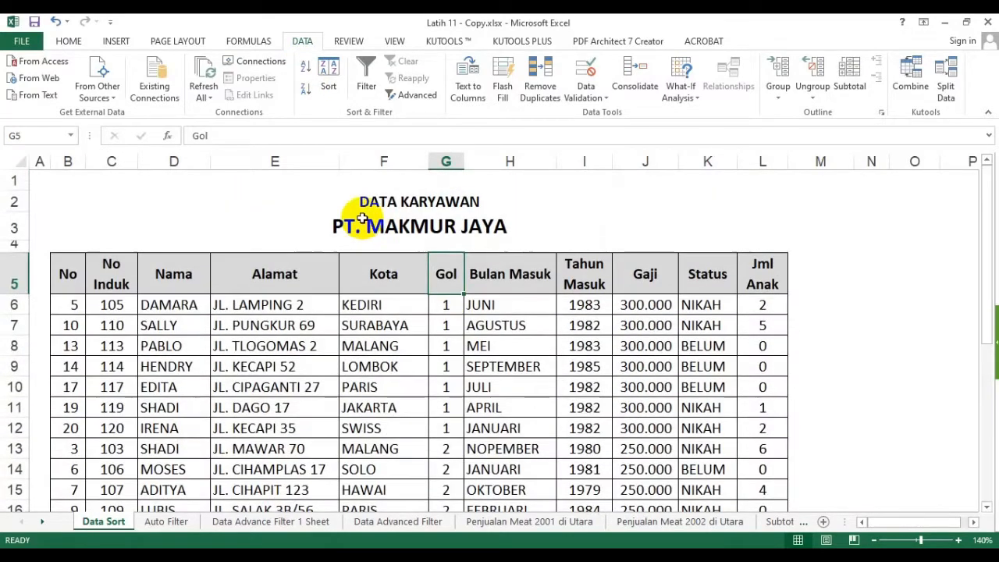
Sort the employee table by Gol in descending order and check the rows down to the end of the table.
click(305, 92)
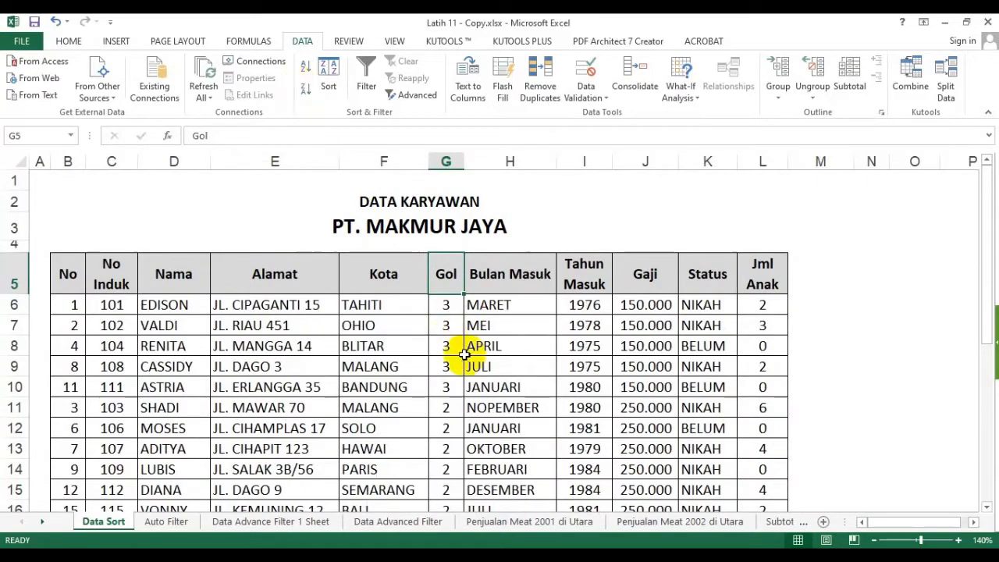
scroll(460, 355, down, 3)
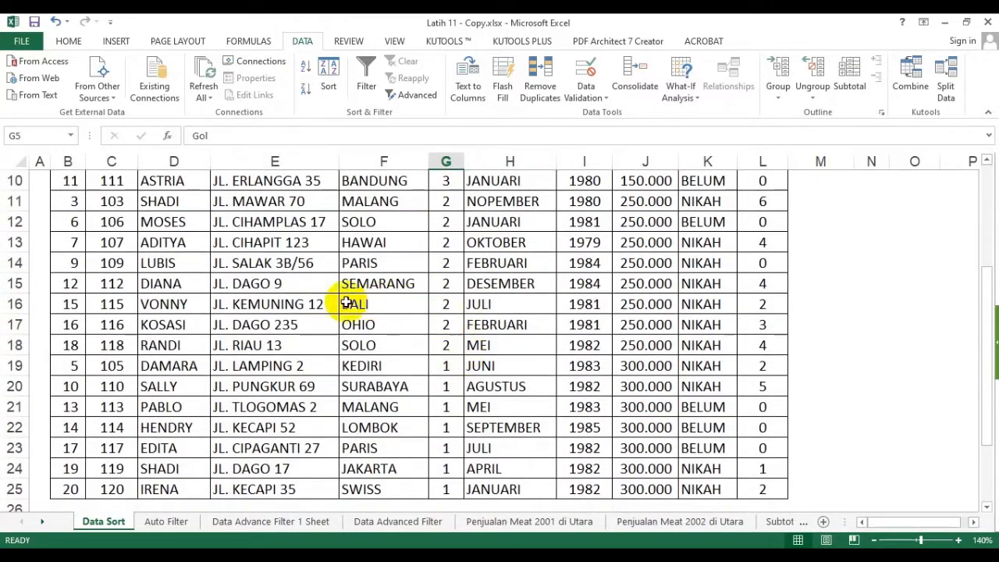
scroll(240, 286, up, 2)
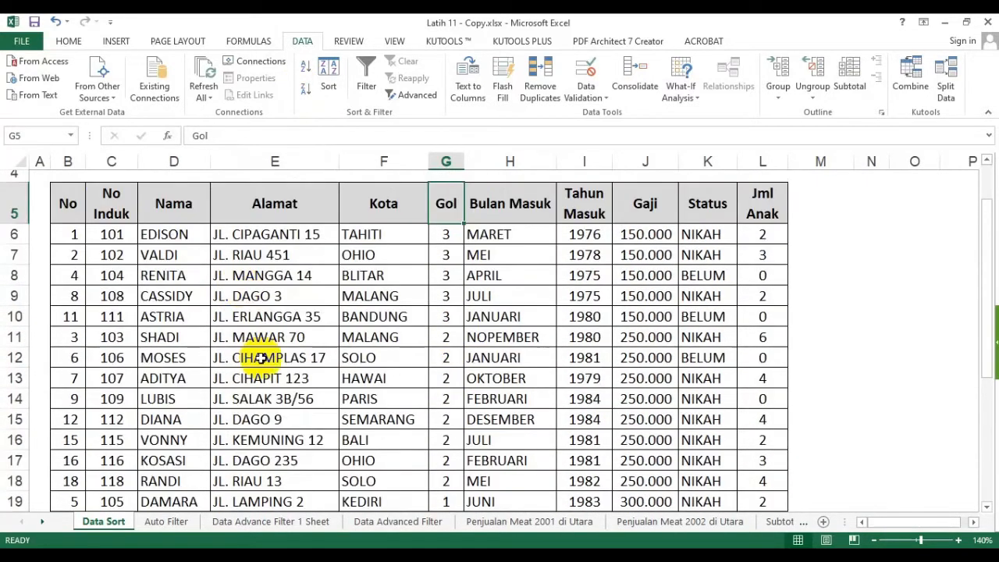
Examine the sorted Gol column together with the complete employee rows and the table's header row.
click(14, 316)
click(14, 338)
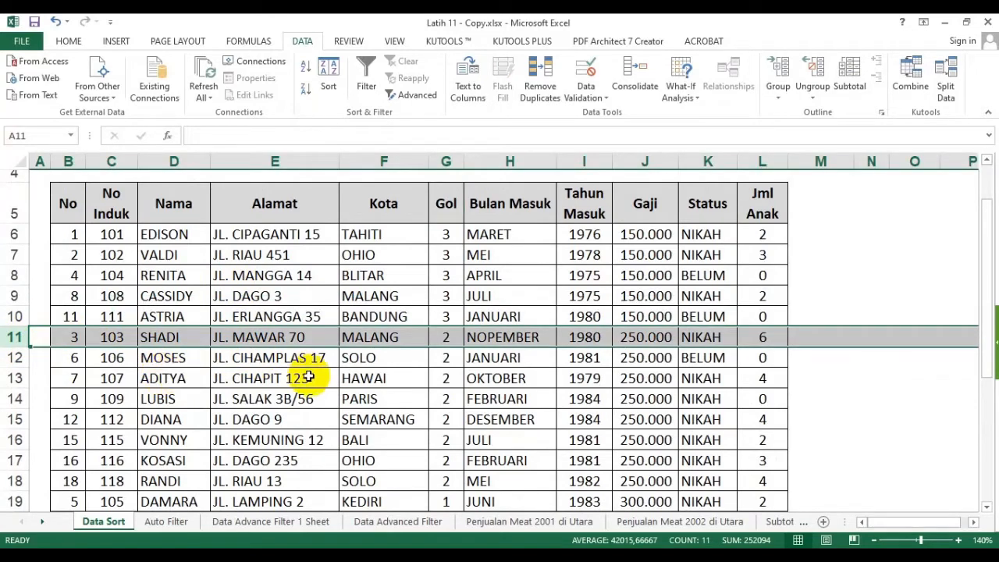
click(712, 362)
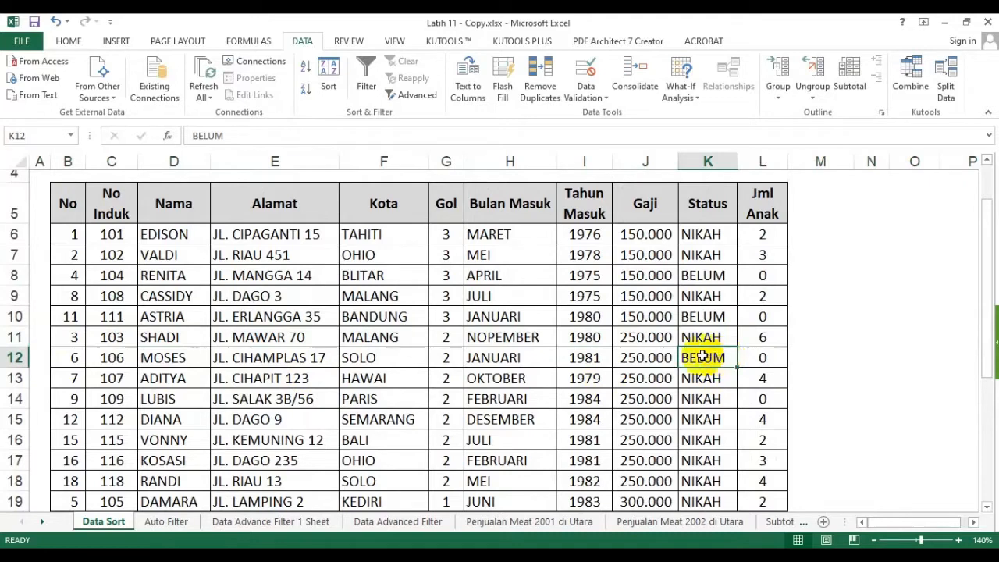
drag(446, 202, 451, 312)
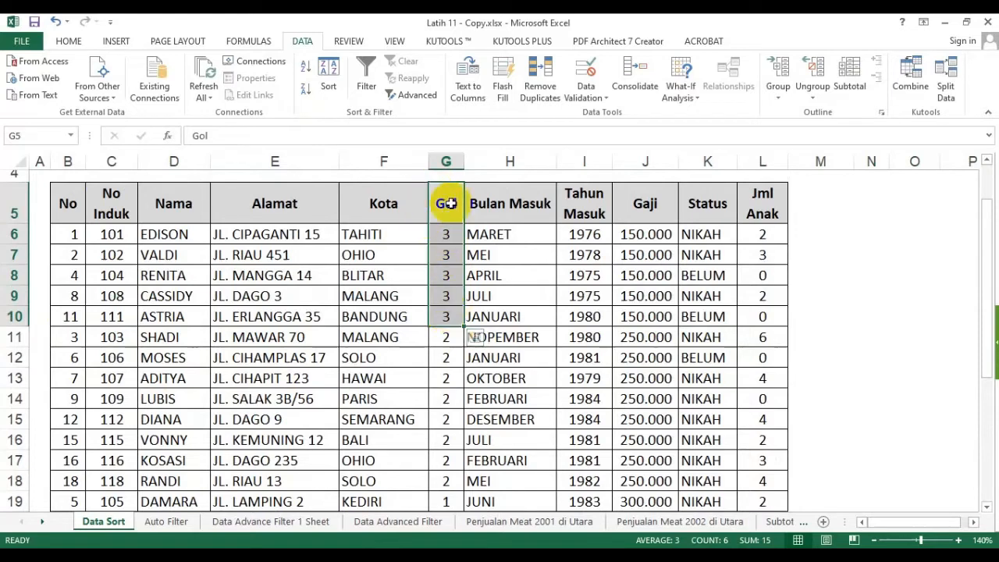
drag(71, 205, 752, 479)
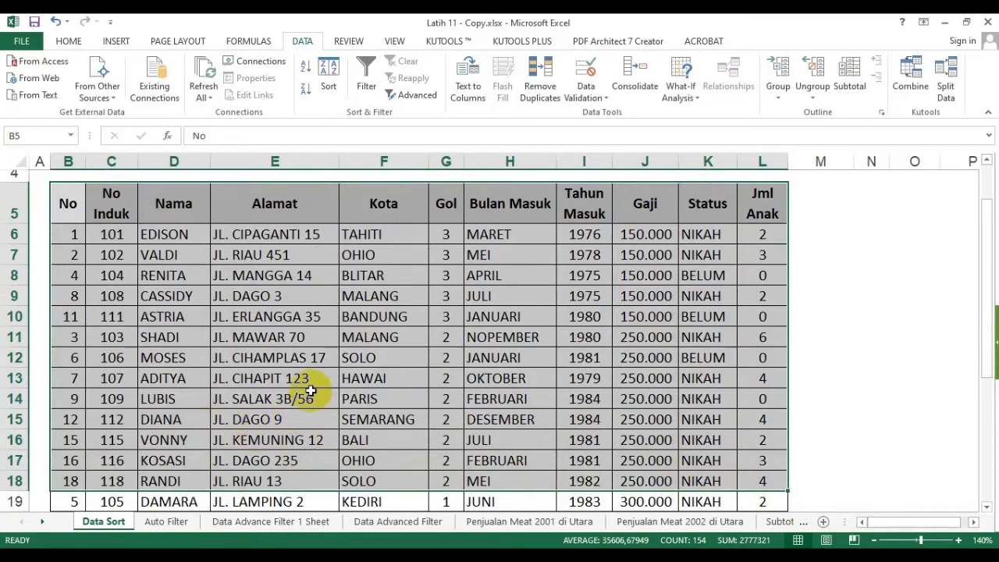
click(417, 357)
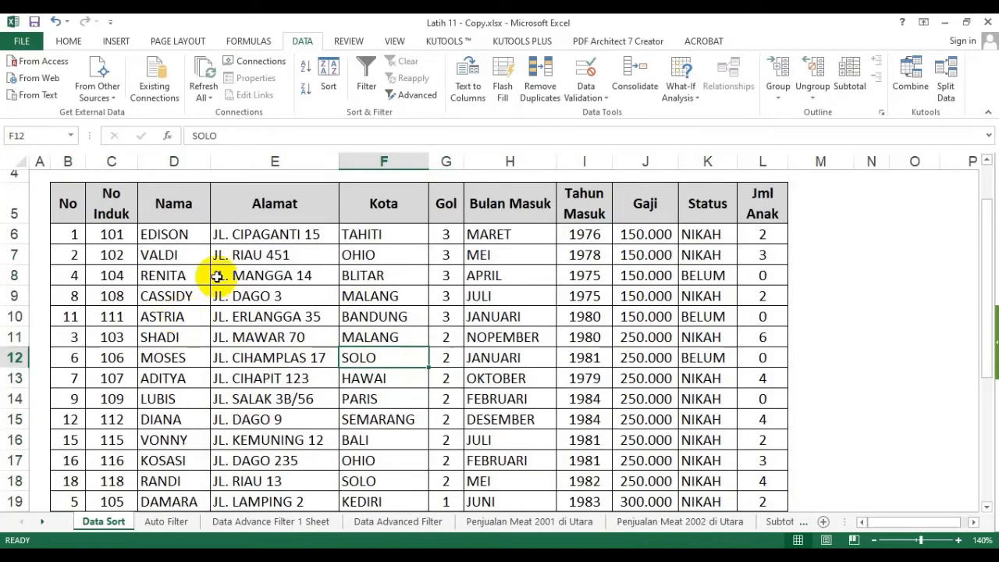
scroll(269, 250, up, 1)
scroll(270, 254, down, 1)
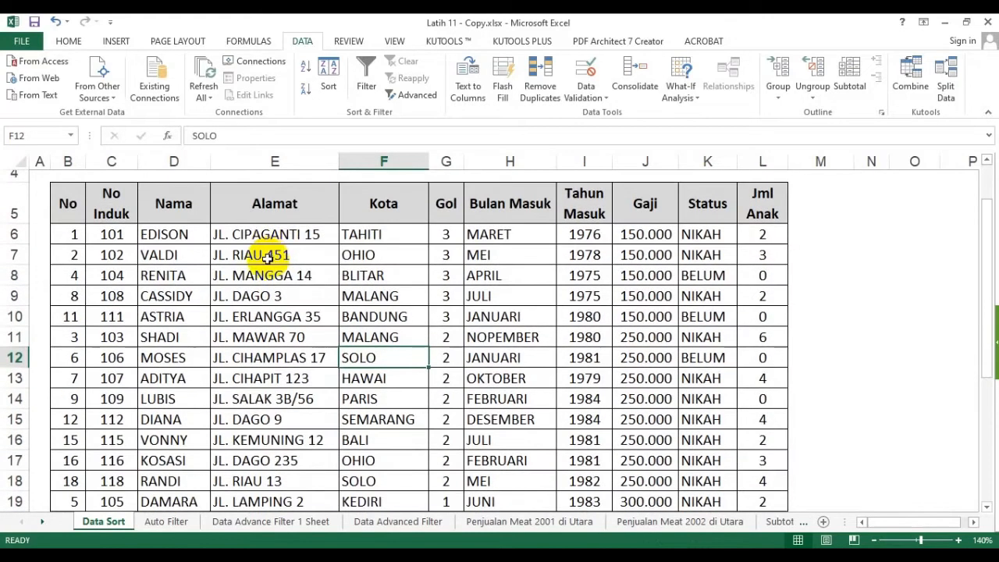
click(266, 257)
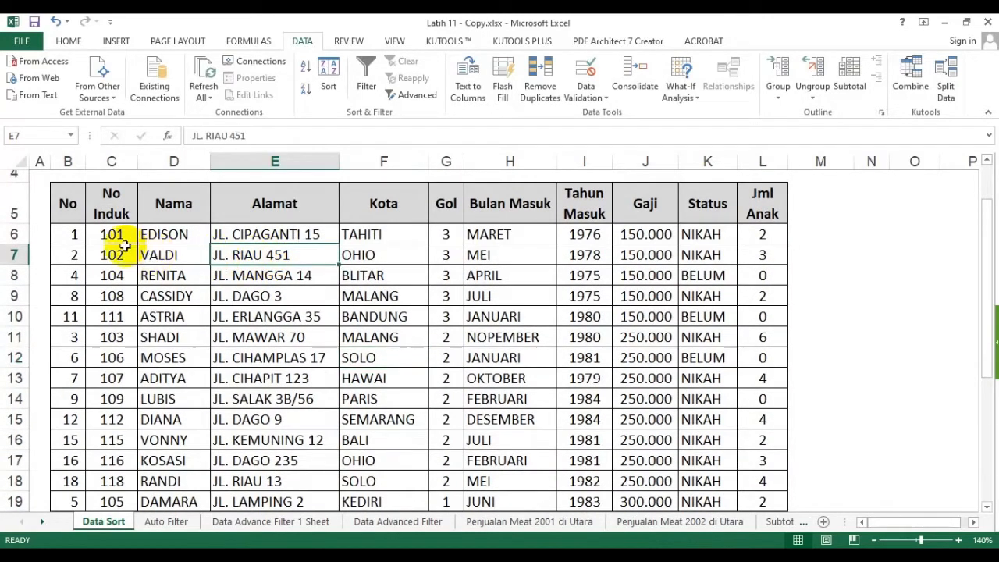
Examine the order of the values in the No column throughout the sorted employee table.
drag(68, 204, 76, 503)
scroll(75, 503, down, 2)
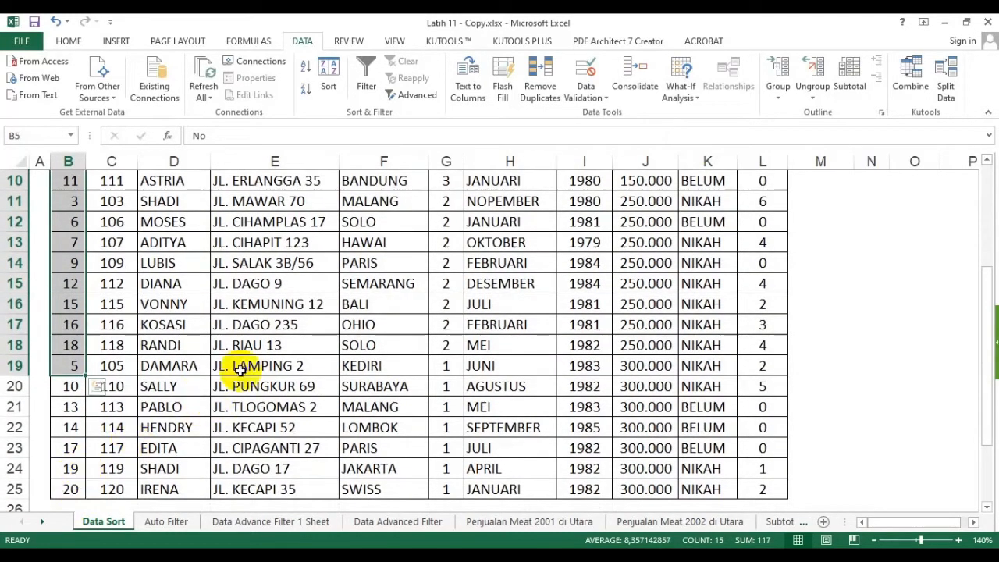
scroll(328, 309, up, 3)
scroll(196, 307, down, 3)
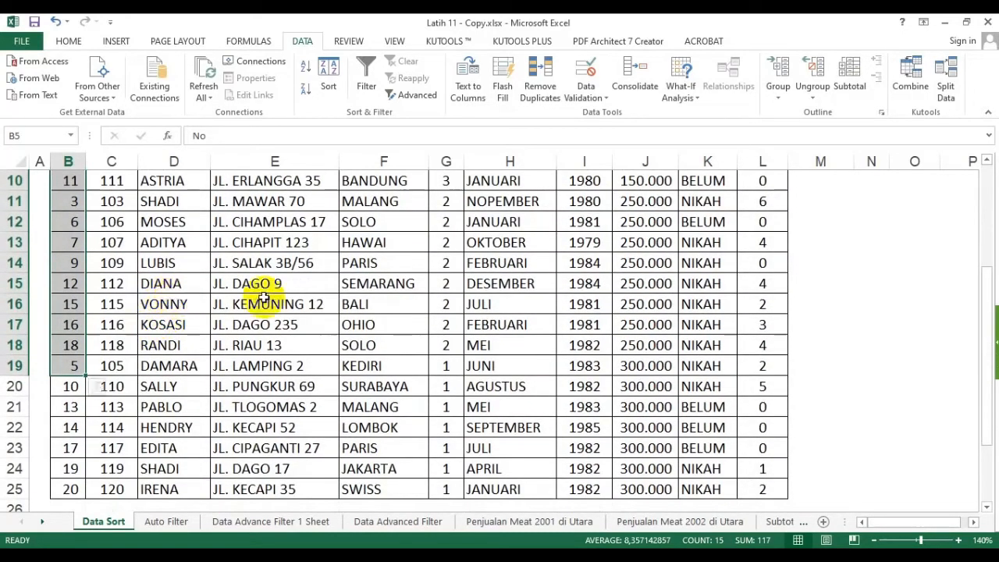
scroll(254, 289, up, 2)
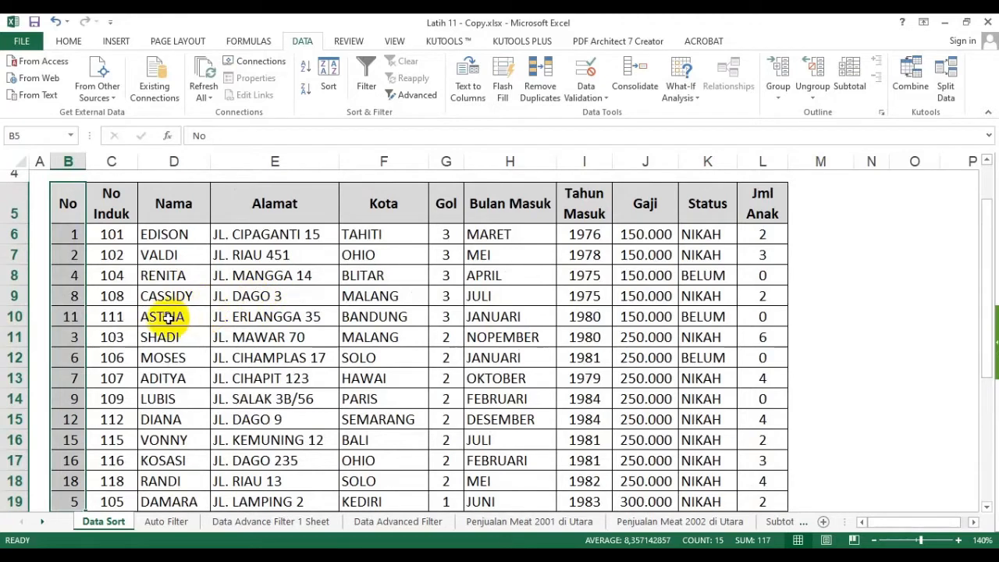
Compare the names of the first three employees with the No values in their rows.
click(168, 234)
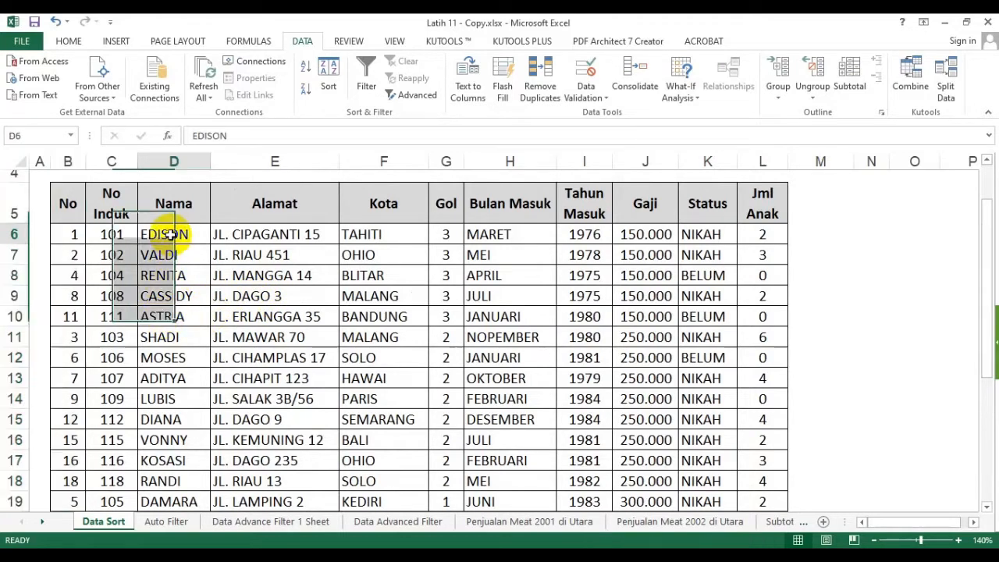
click(73, 235)
click(160, 256)
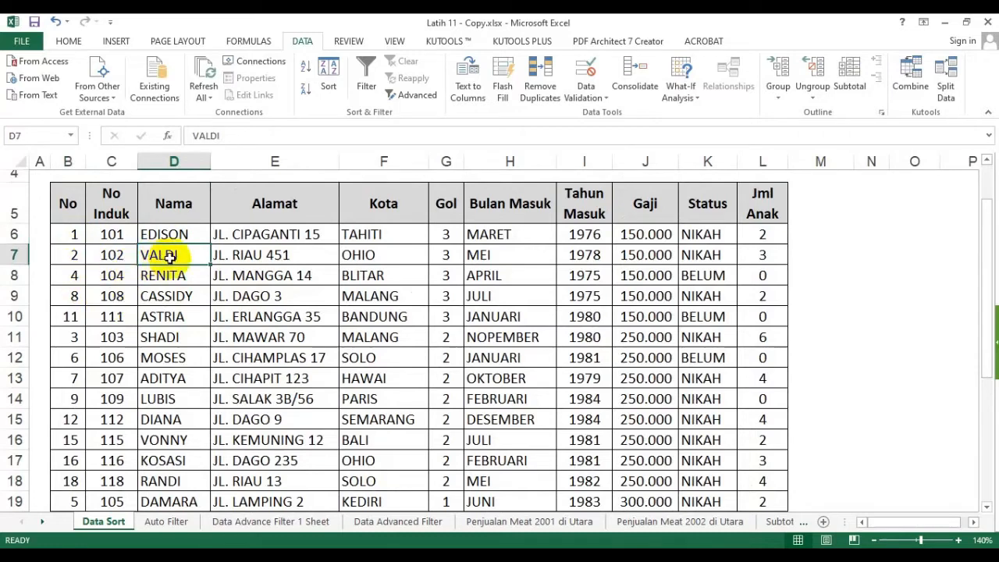
click(72, 257)
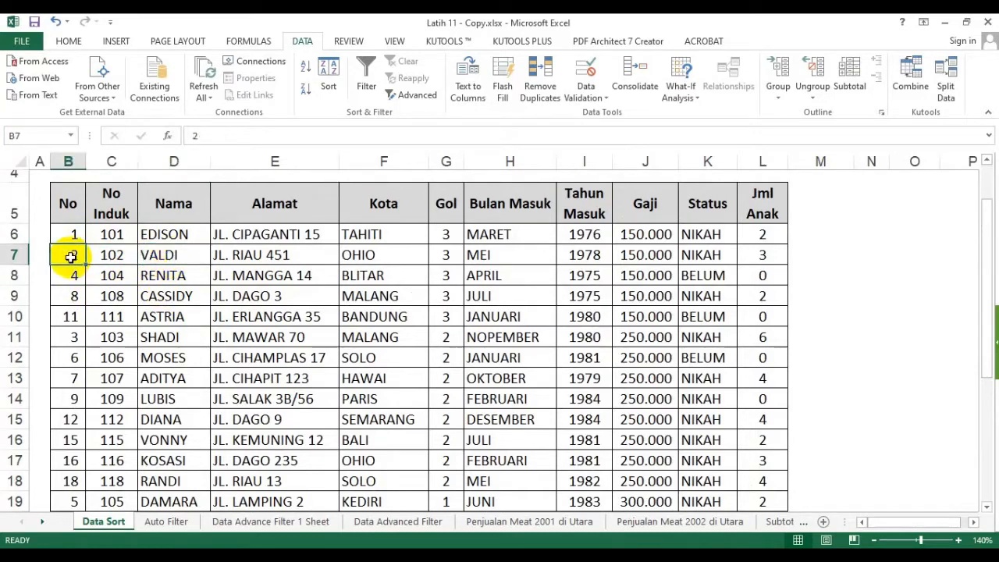
click(180, 277)
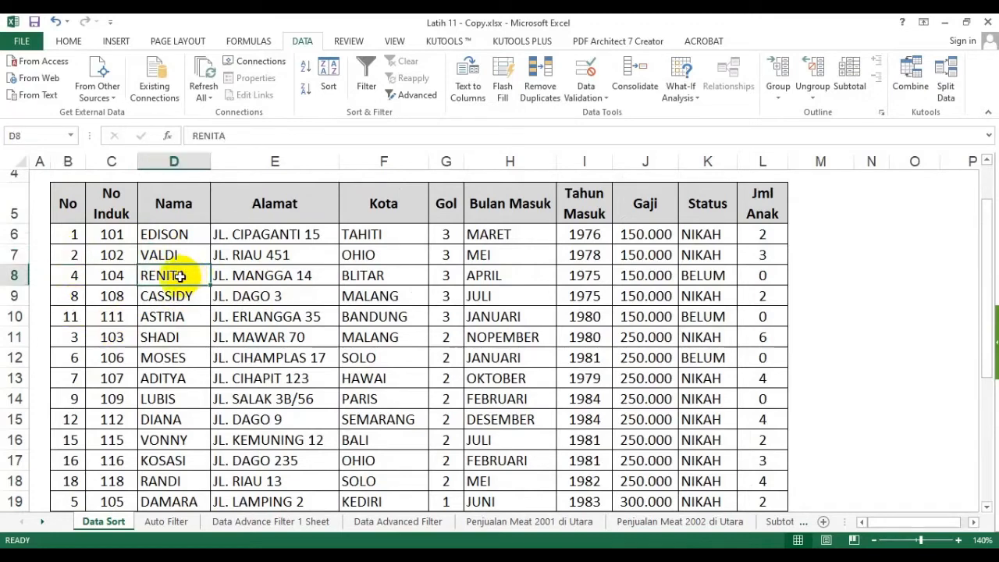
click(73, 276)
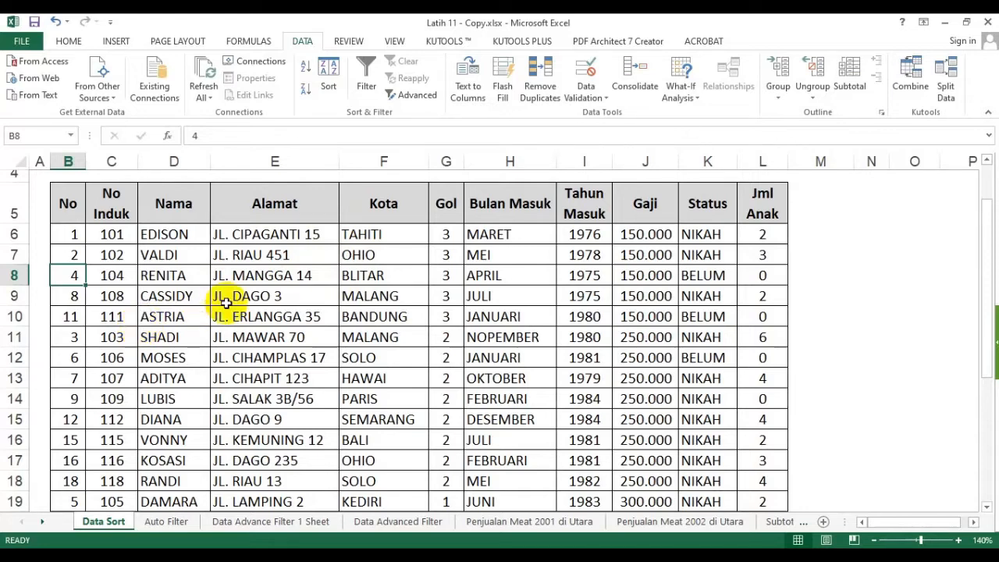
Undo the last two sorts of the employee table.
click(56, 23)
click(55, 23)
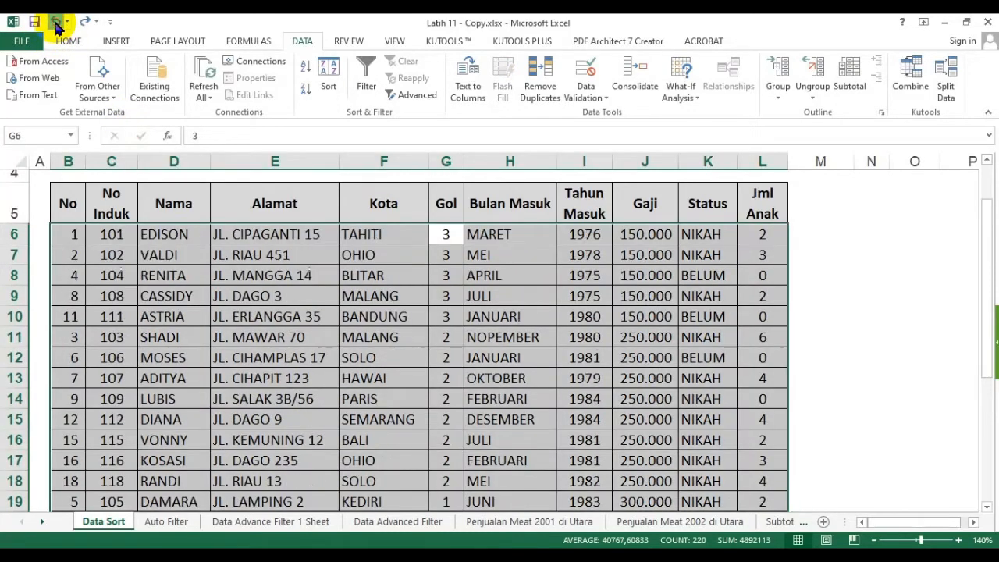
Undo the remaining sorts of the employee table and check the order of the No column.
click(55, 23)
click(56, 22)
click(56, 23)
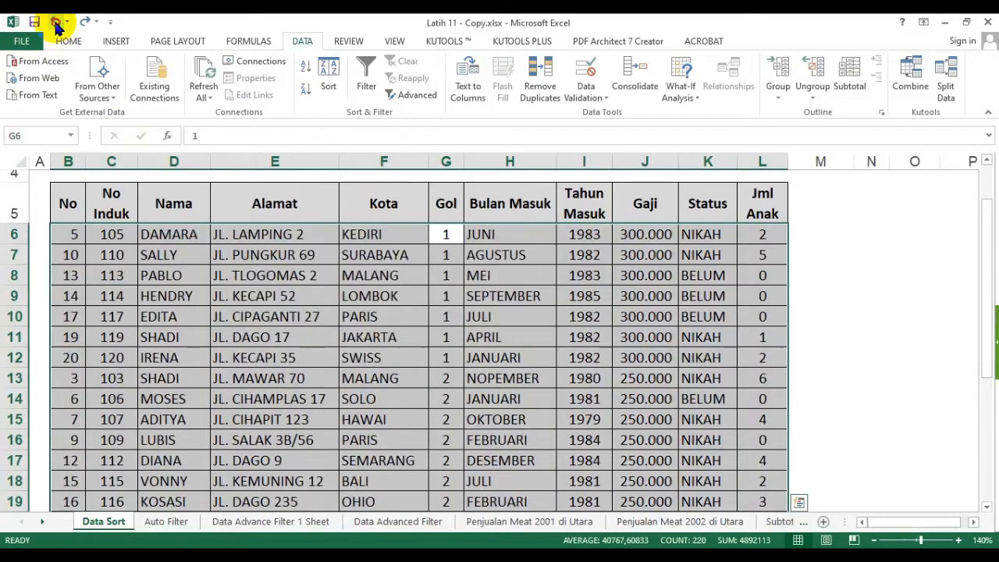
click(56, 23)
click(441, 298)
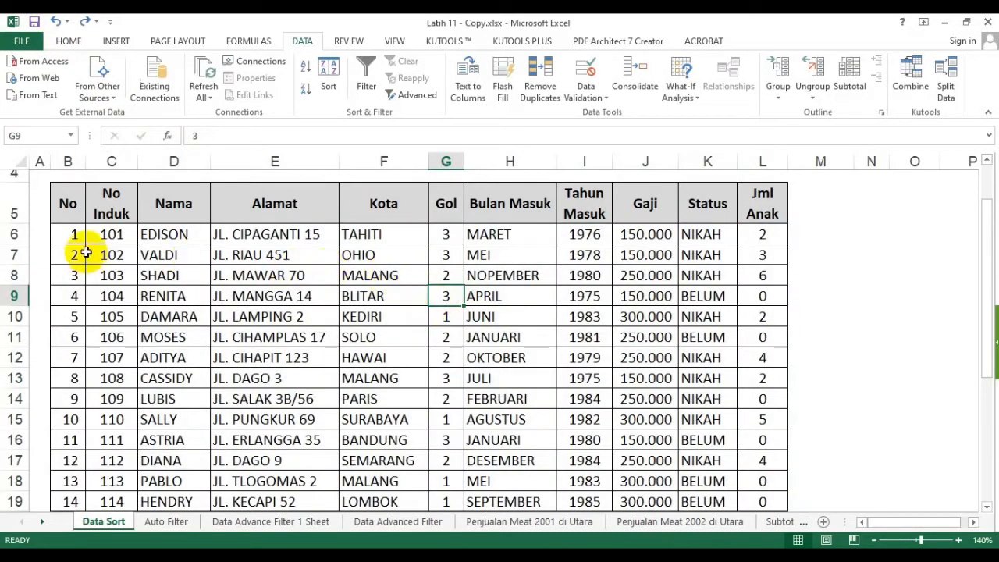
drag(68, 204, 81, 372)
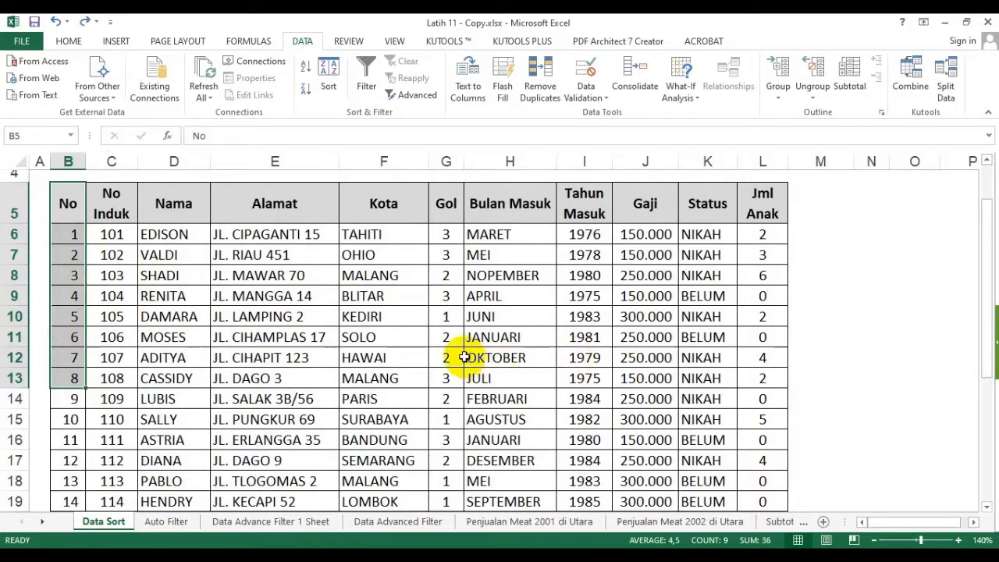
click(870, 341)
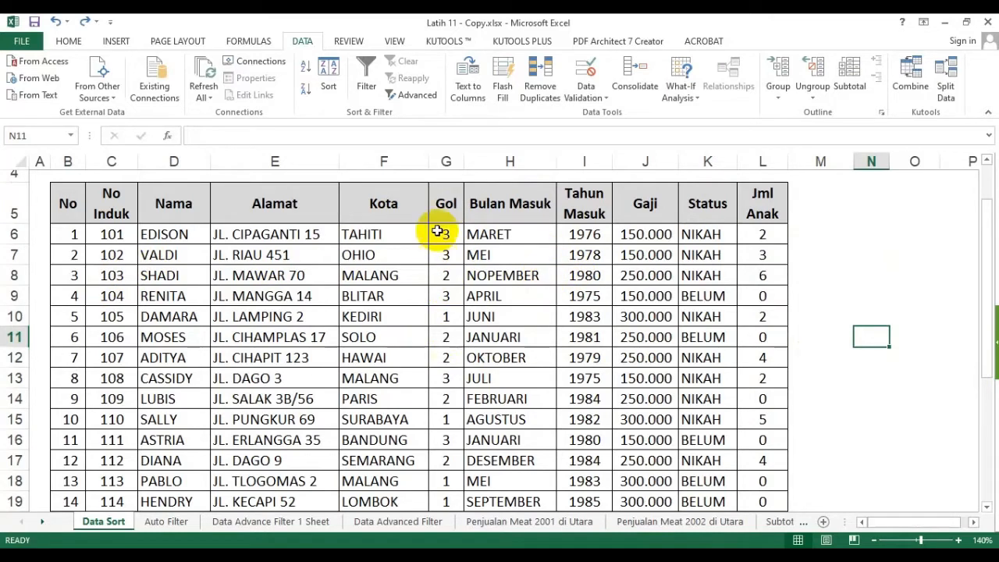
Sort the employee table by Gol ascending and again descending, starting from the Gol header cell, and examine the No column's order.
click(450, 203)
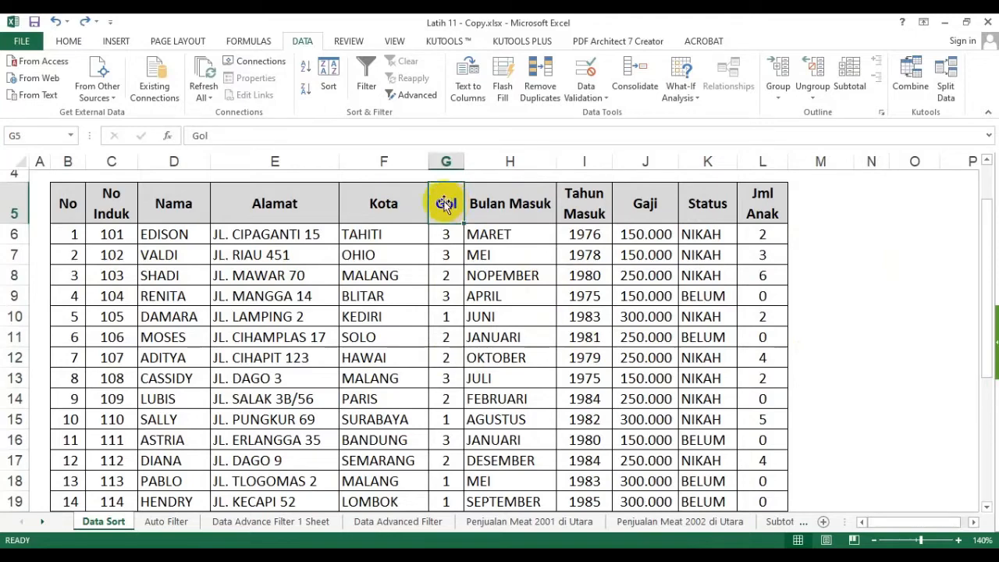
click(305, 90)
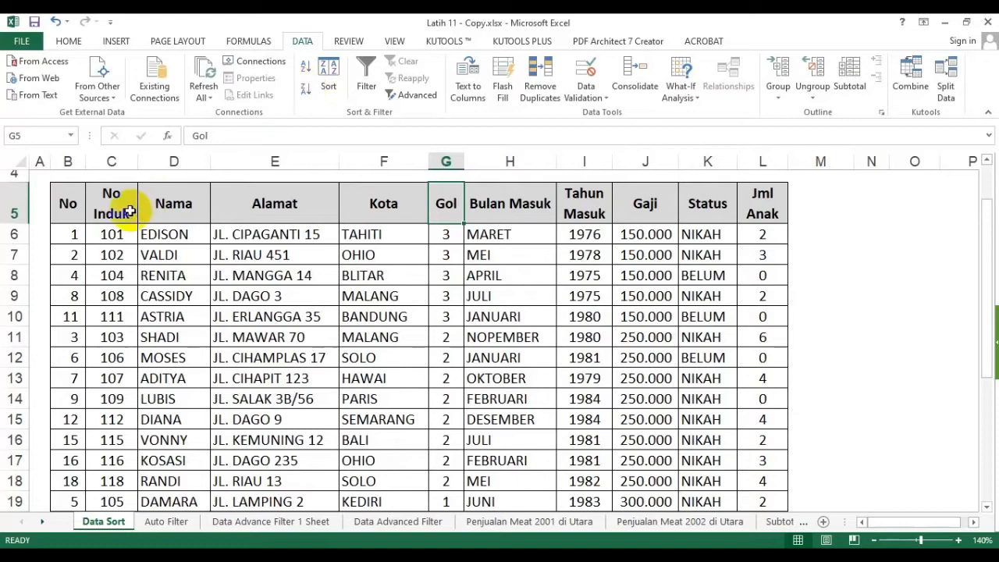
drag(71, 201, 76, 506)
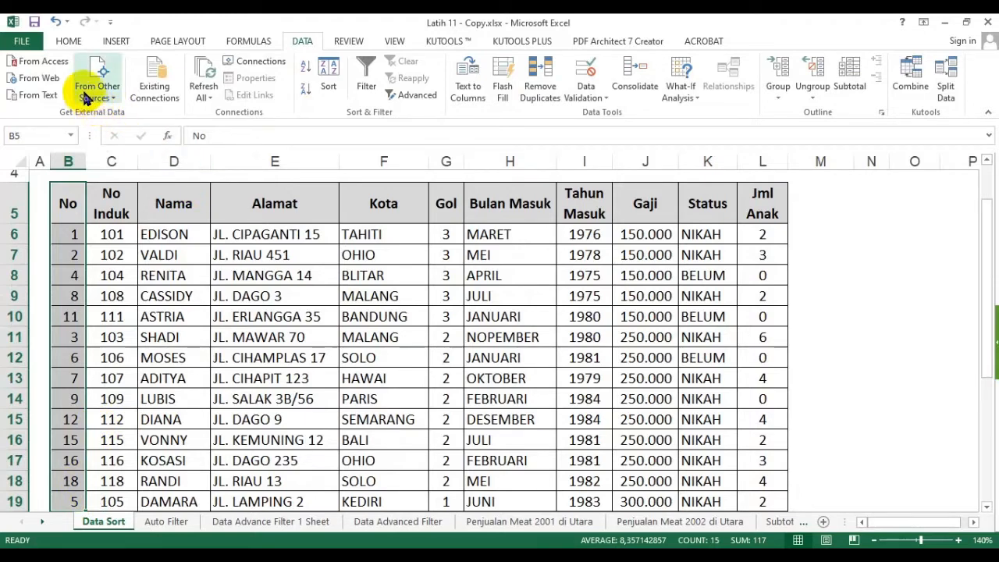
Undo both sorts of the employee table by Gol.
click(56, 23)
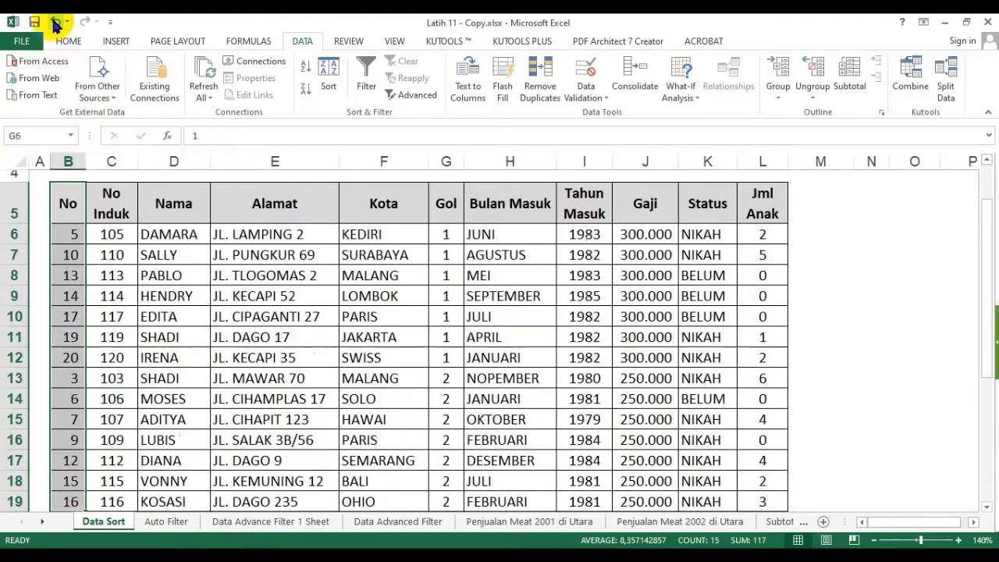
click(57, 23)
click(887, 335)
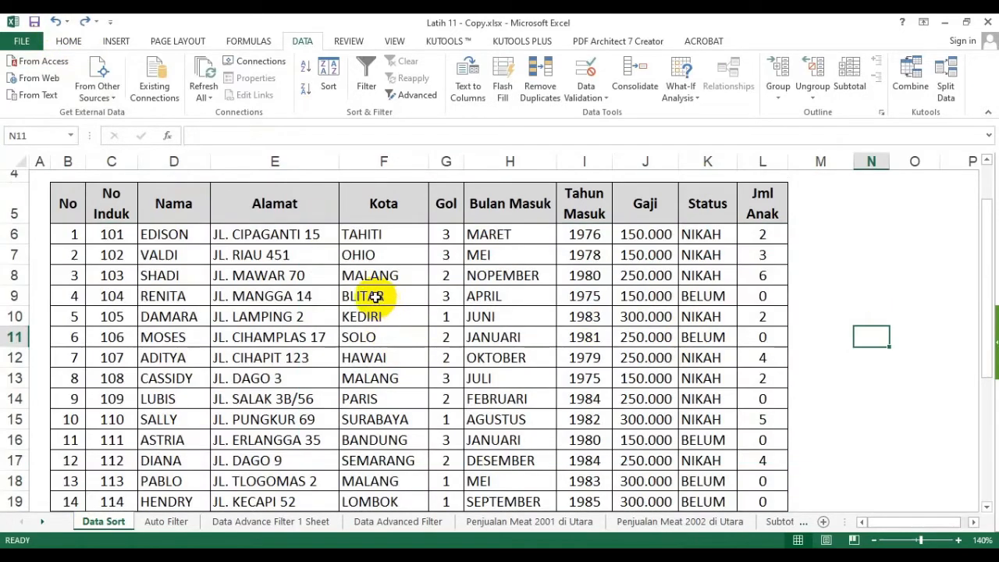
Examine the employee table down to its last row and its header row 5, including the two-line No Induk header.
scroll(376, 296, down, 3)
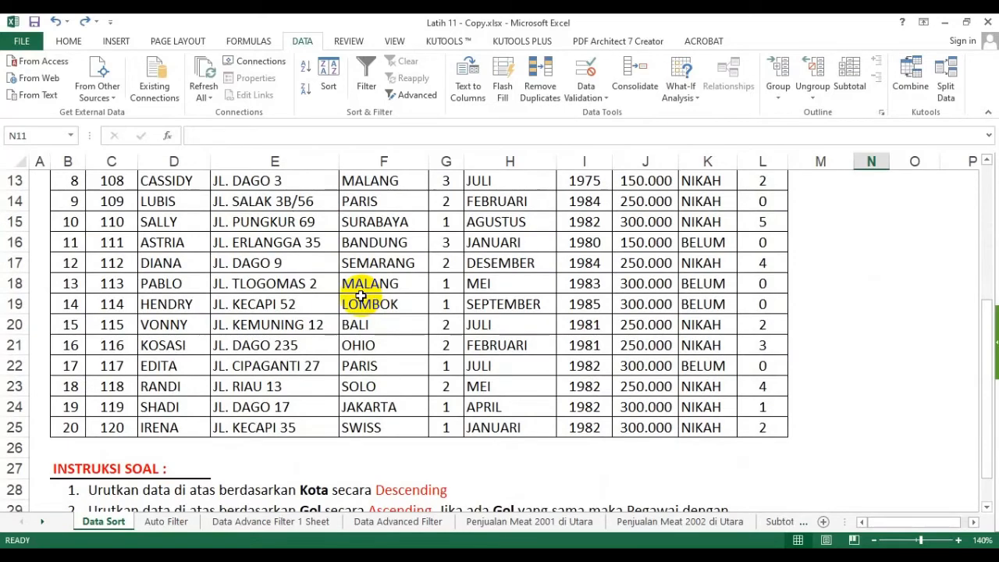
scroll(361, 296, up, 1)
scroll(361, 295, up, 3)
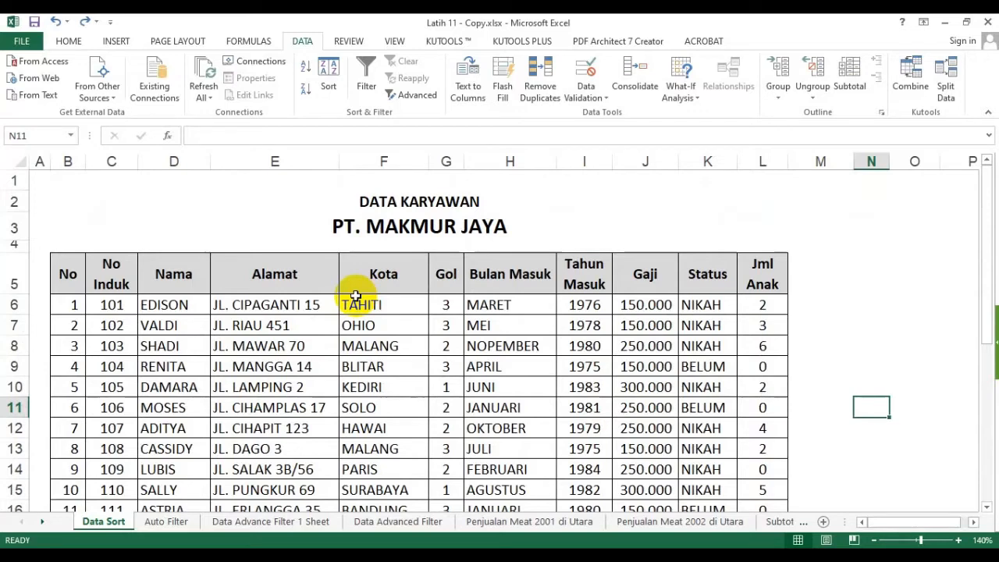
click(108, 275)
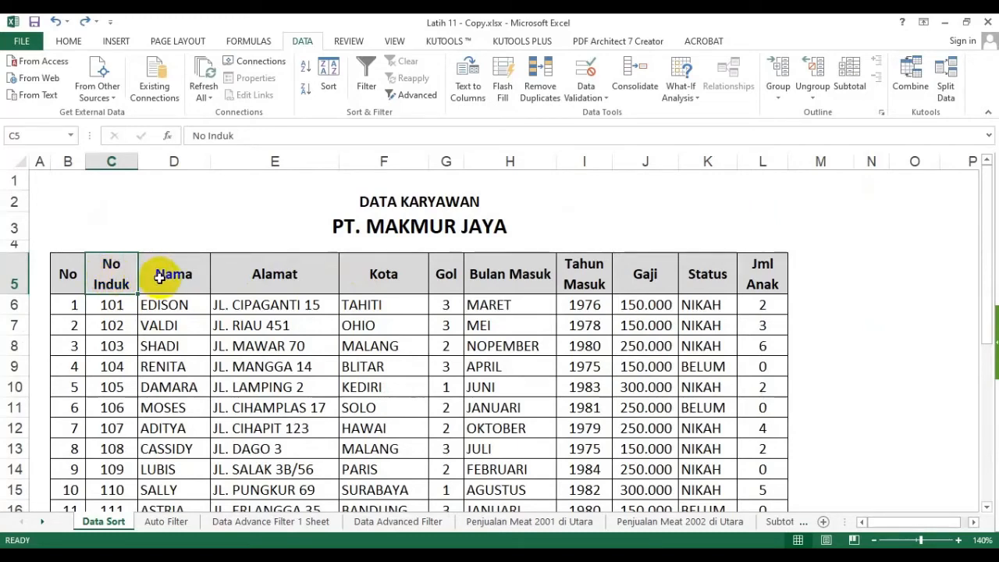
click(226, 220)
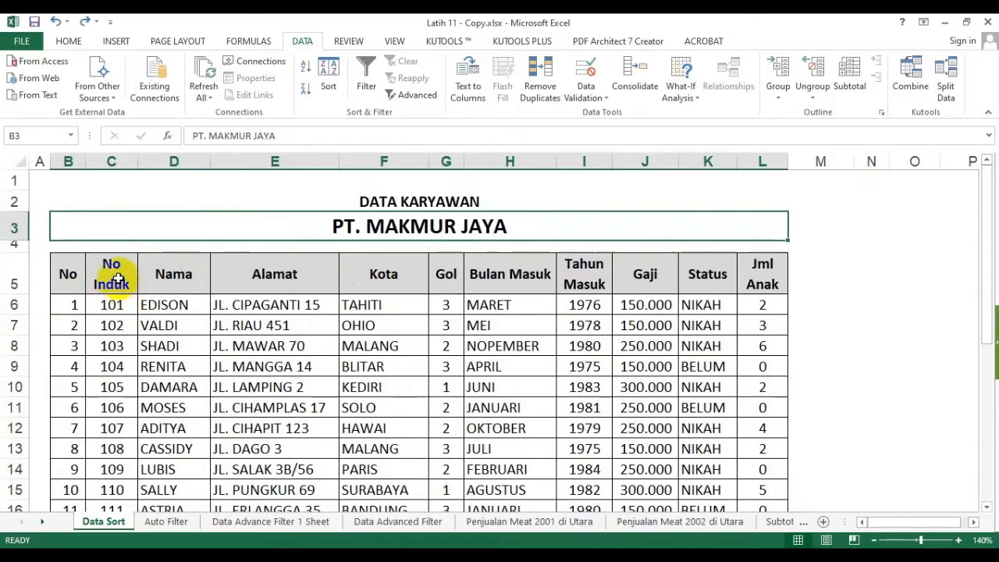
drag(60, 274, 777, 397)
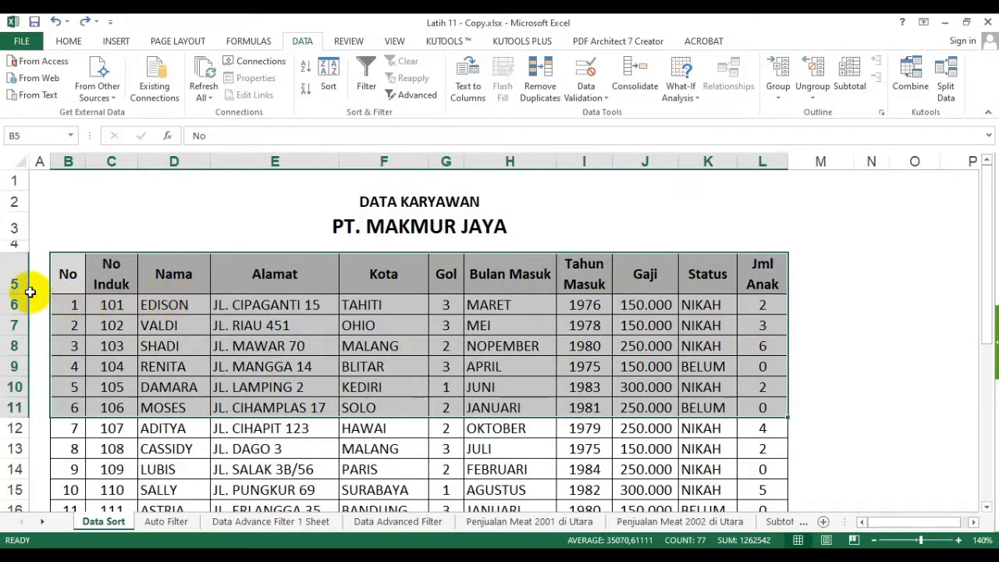
click(9, 275)
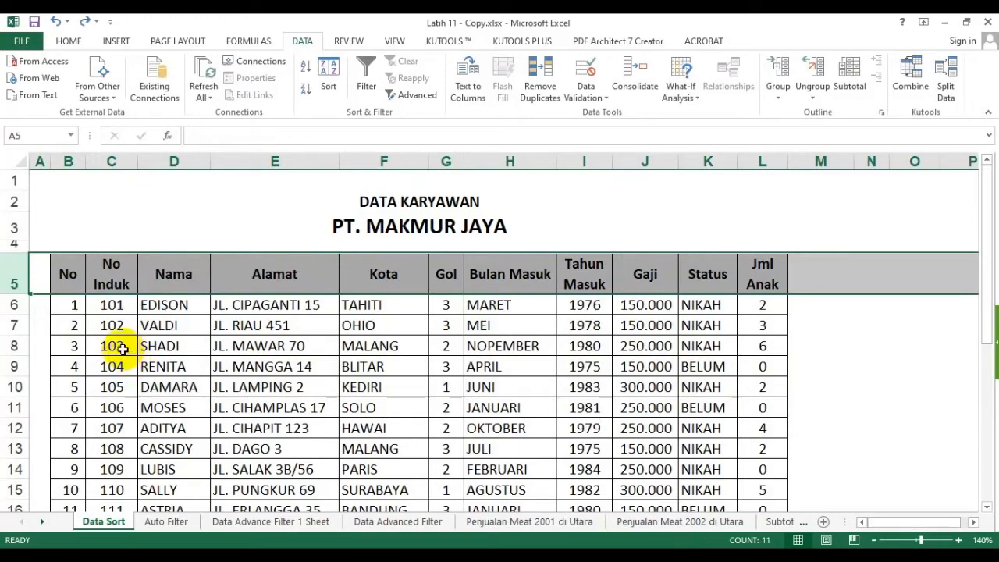
click(153, 344)
click(13, 268)
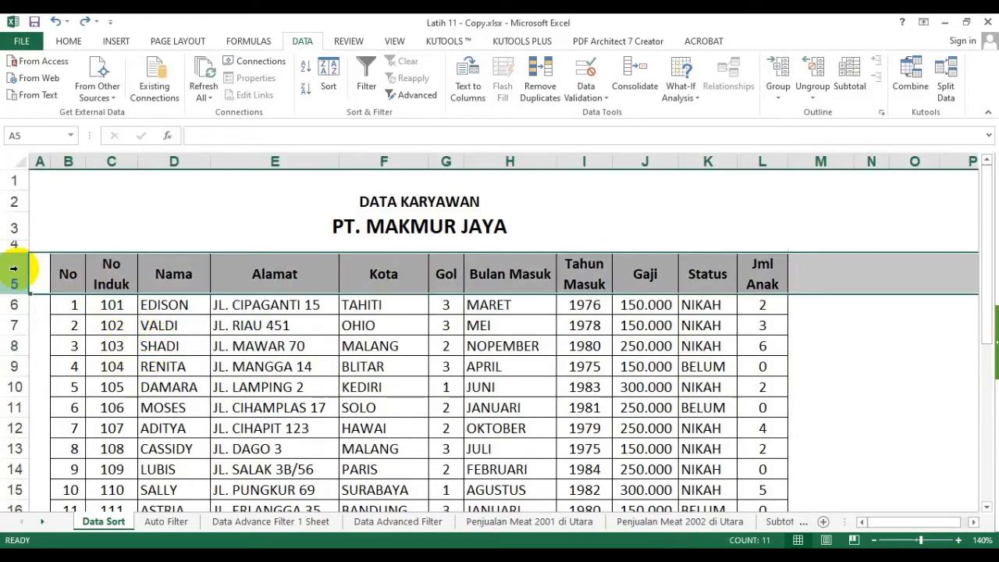
click(112, 278)
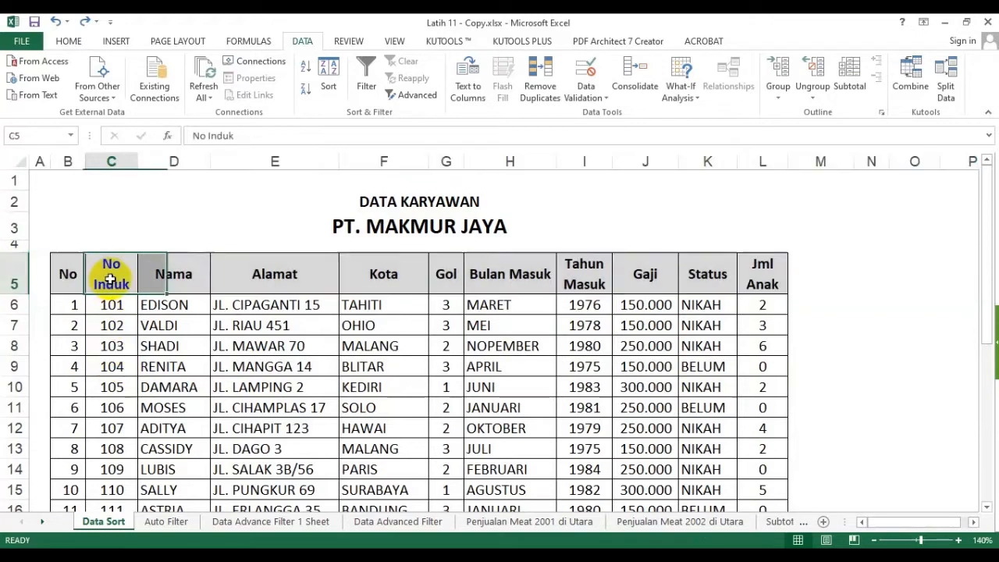
click(10, 276)
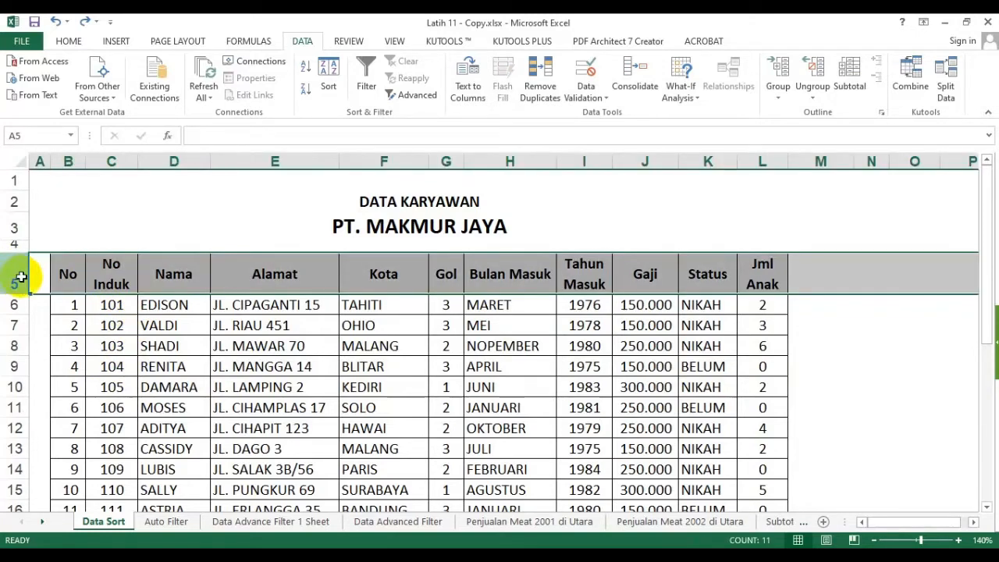
Turn off Wrap Text for the No Induk header and adjust column C's width to just fit it on one line.
click(113, 278)
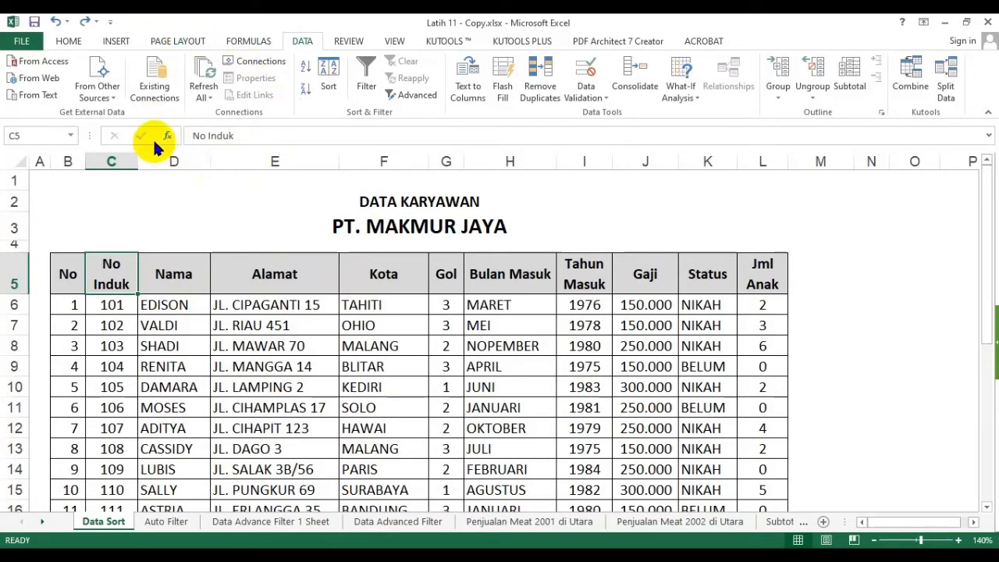
click(68, 42)
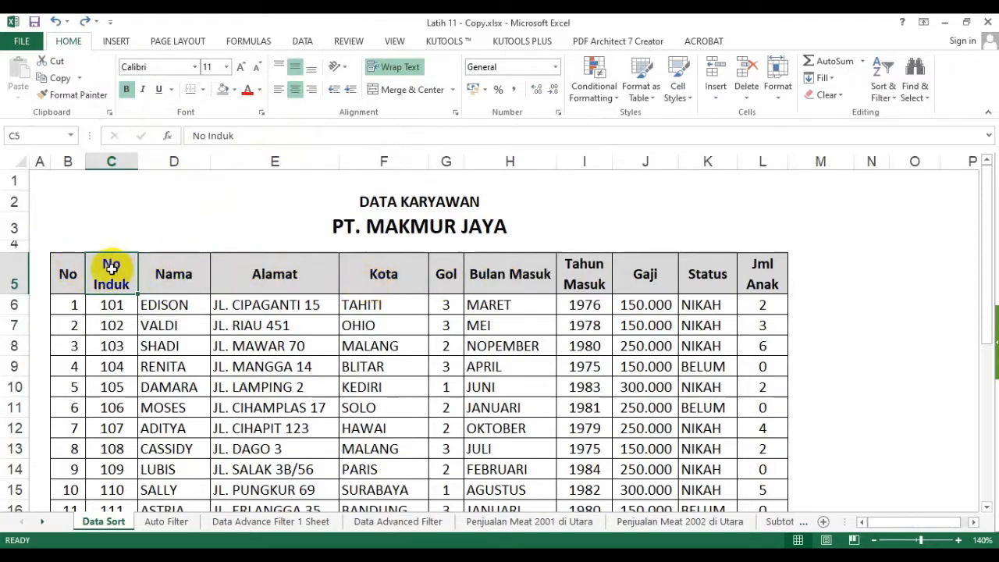
click(387, 68)
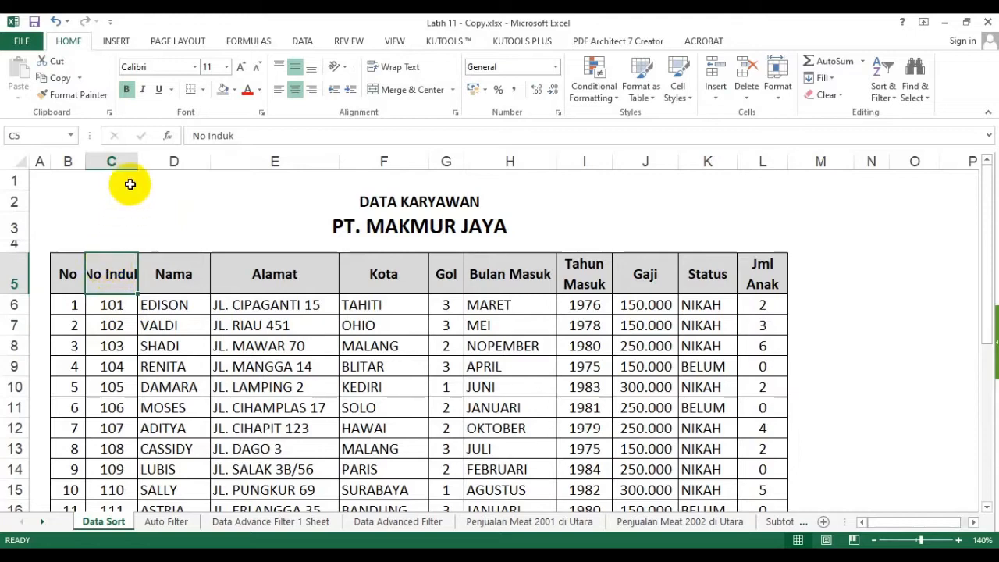
drag(138, 162, 161, 163)
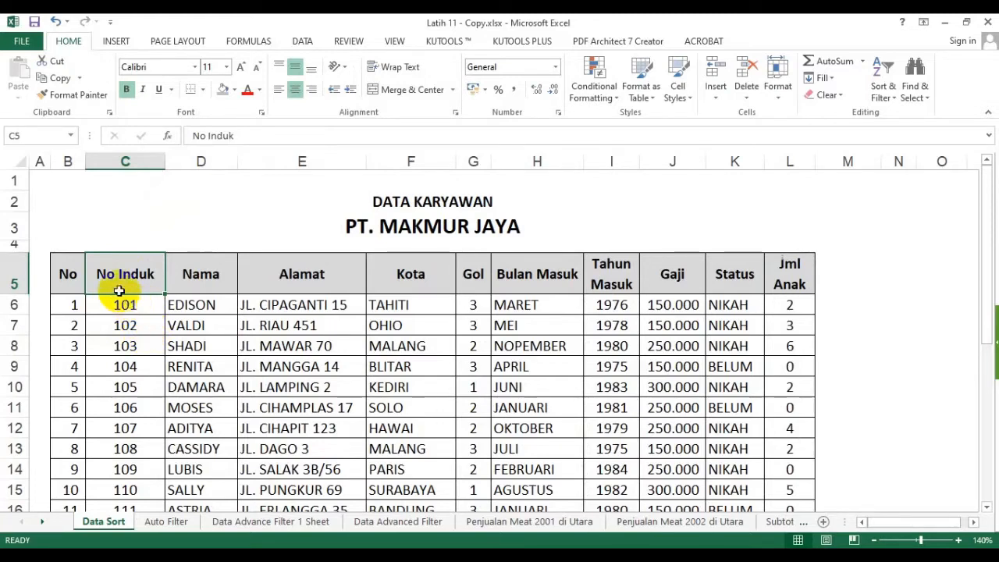
drag(164, 160, 142, 167)
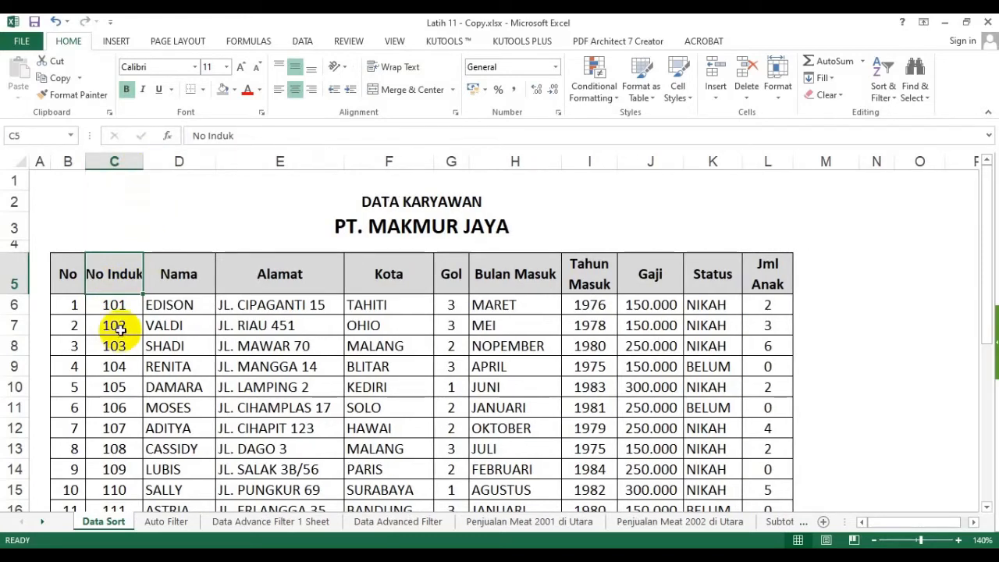
Compare the No Induk values with the width of their one-line header, widening column C slightly.
click(104, 305)
drag(105, 305, 116, 471)
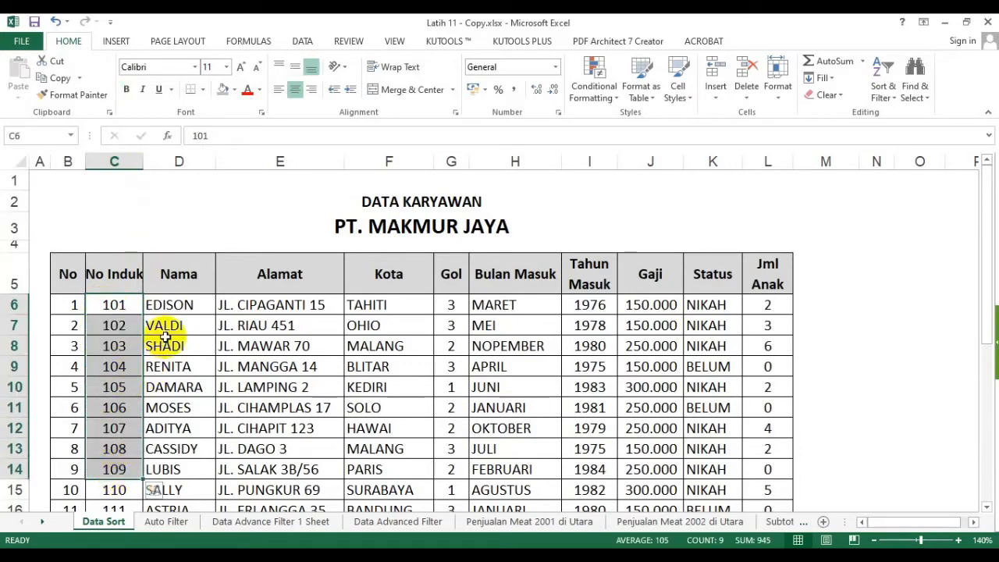
click(117, 267)
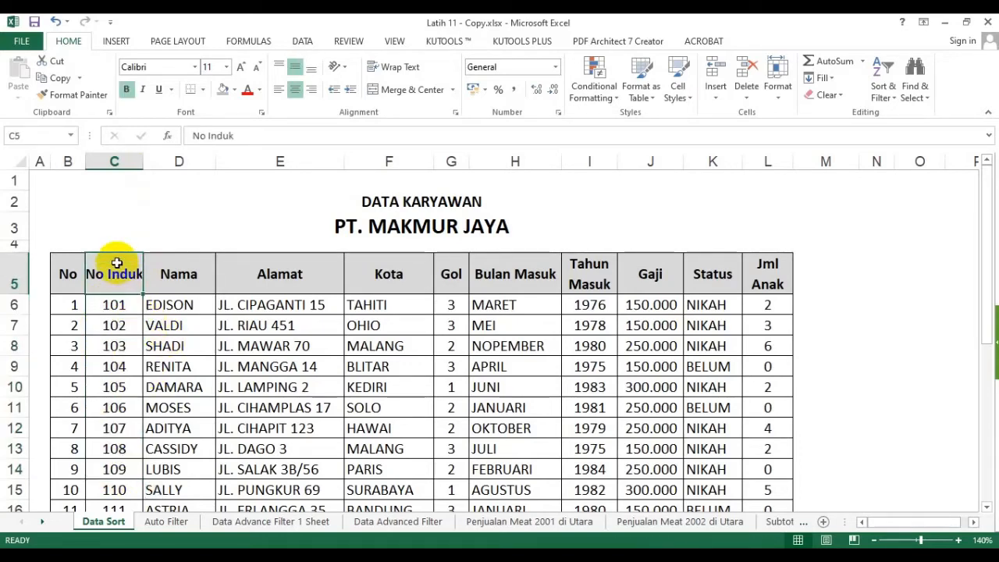
drag(143, 161, 160, 164)
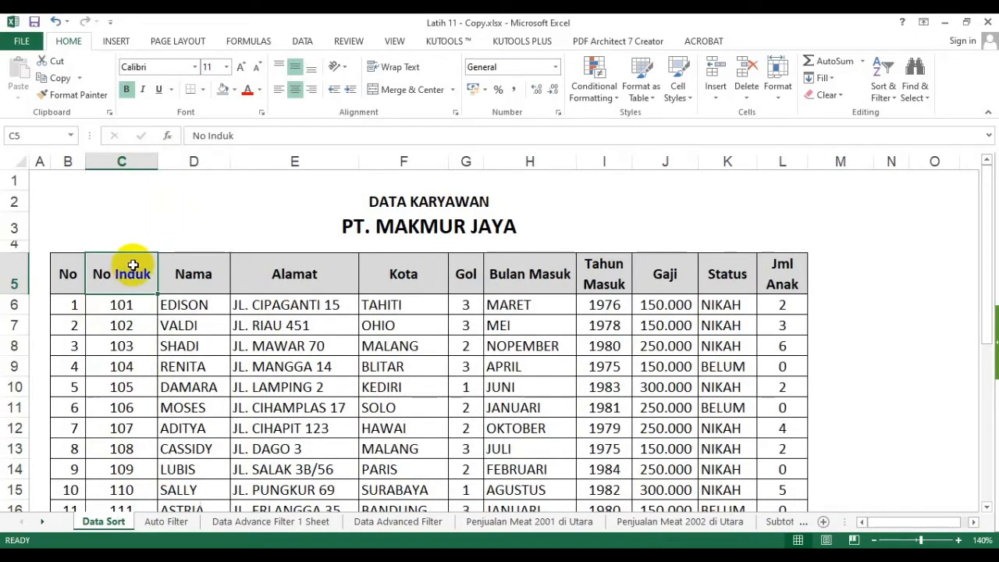
scroll(134, 266, down, 1)
drag(123, 245, 127, 465)
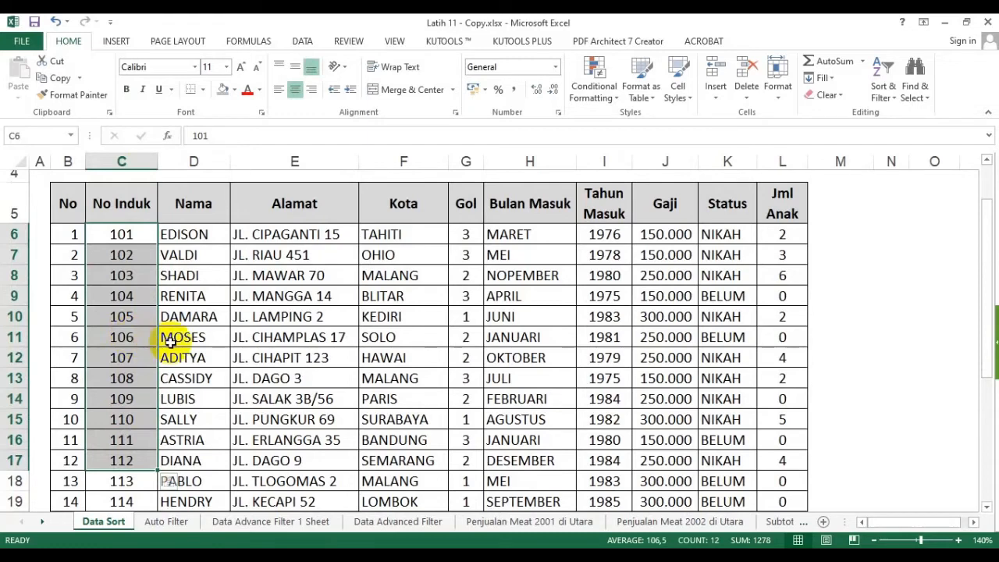
scroll(167, 312, up, 1)
Narrow column C until it is slightly too small for its one-line header, and turn on Wrap Text for the No Induk header.
click(151, 247)
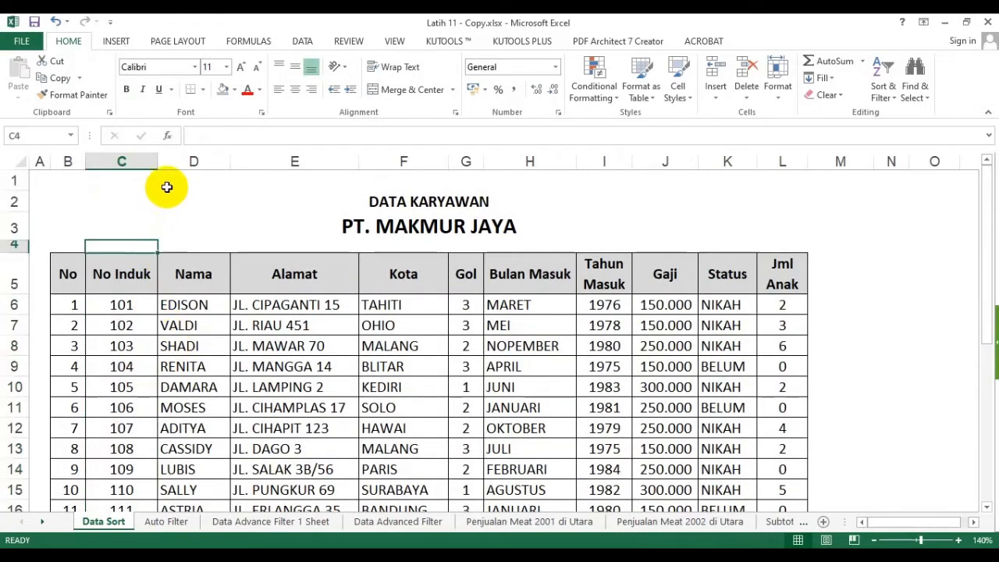
drag(158, 162, 140, 163)
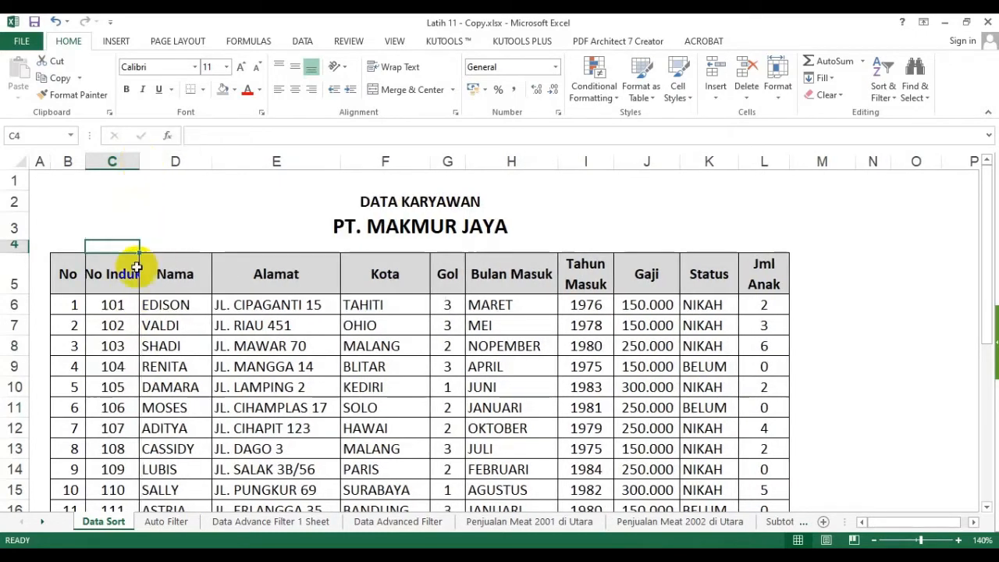
click(115, 320)
click(115, 274)
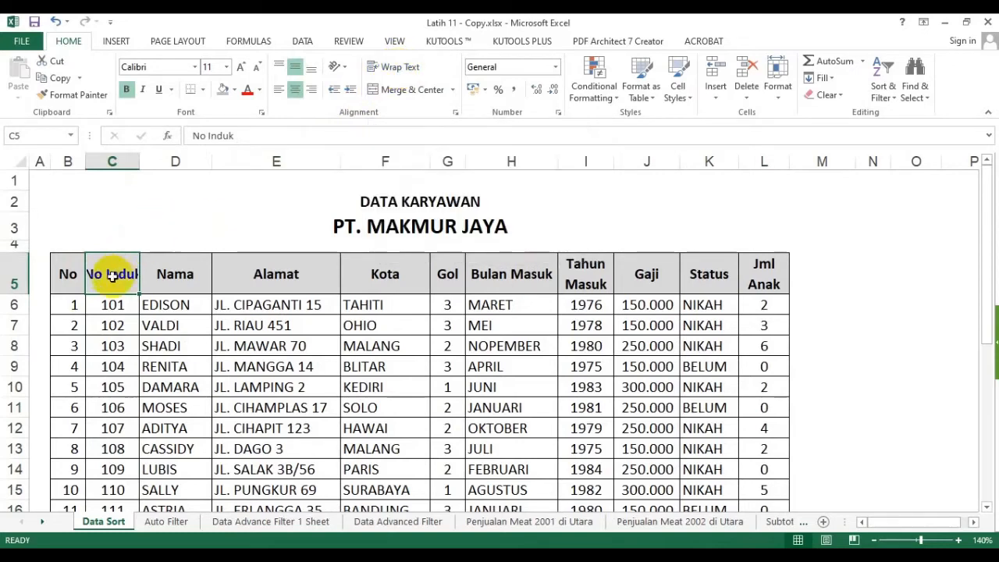
click(399, 69)
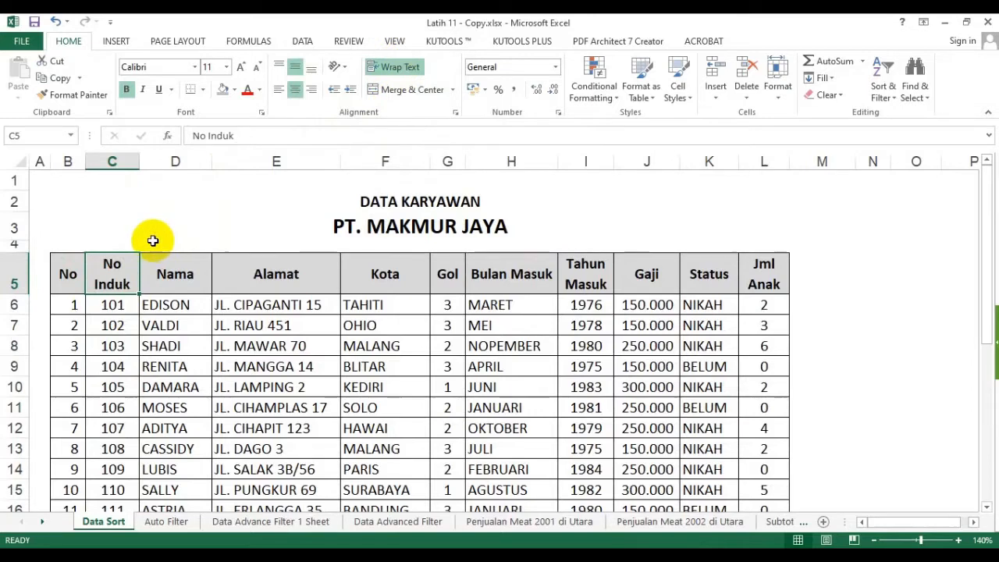
Narrow column H until its wrapped Bulan Masuk header in row 5 breaks onto two lines.
click(17, 276)
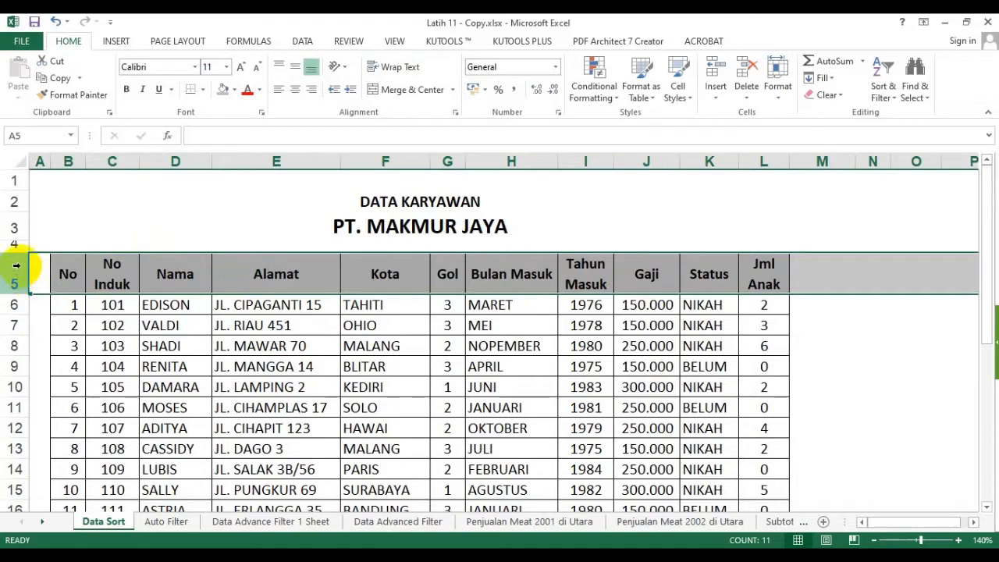
click(535, 273)
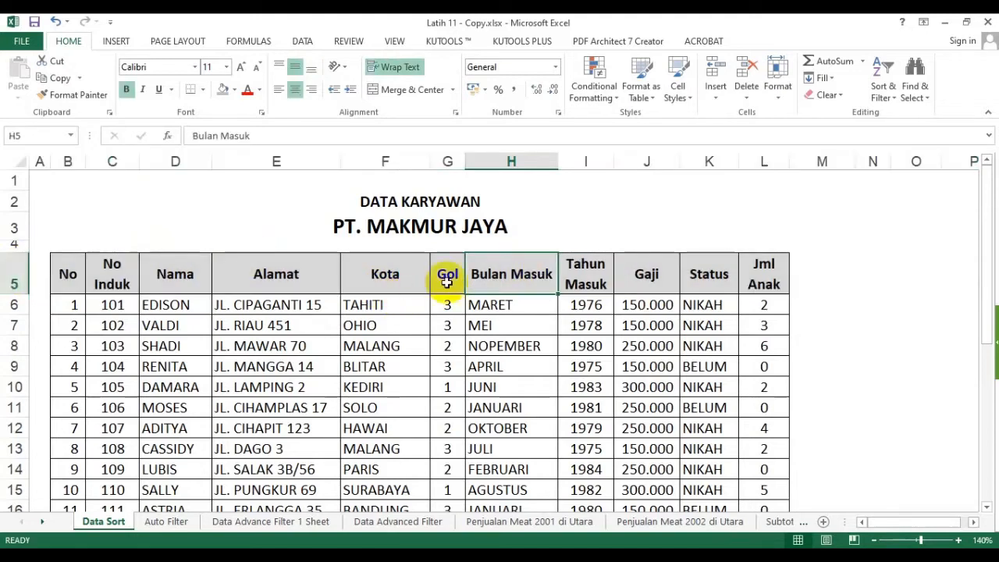
drag(558, 165, 557, 165)
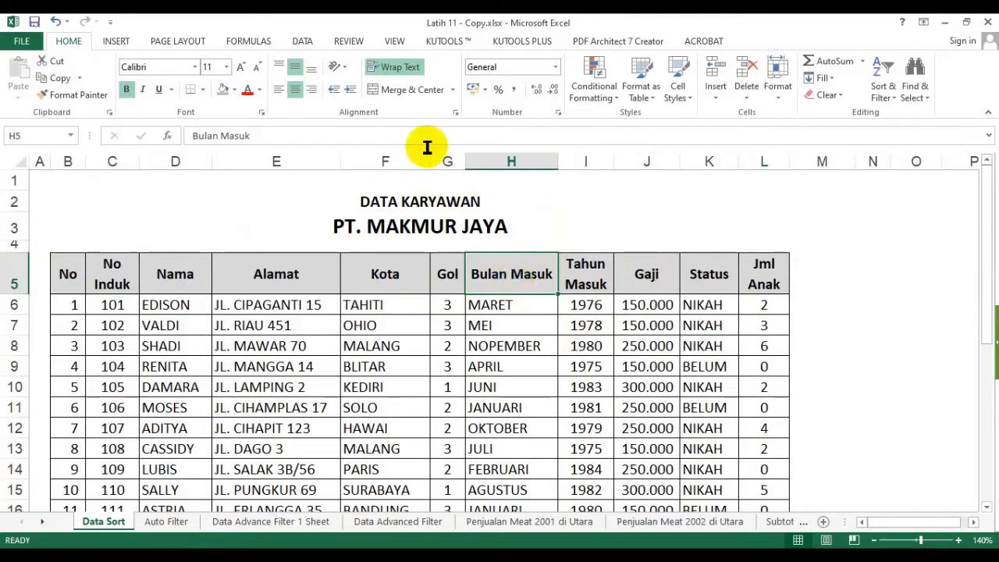
click(394, 69)
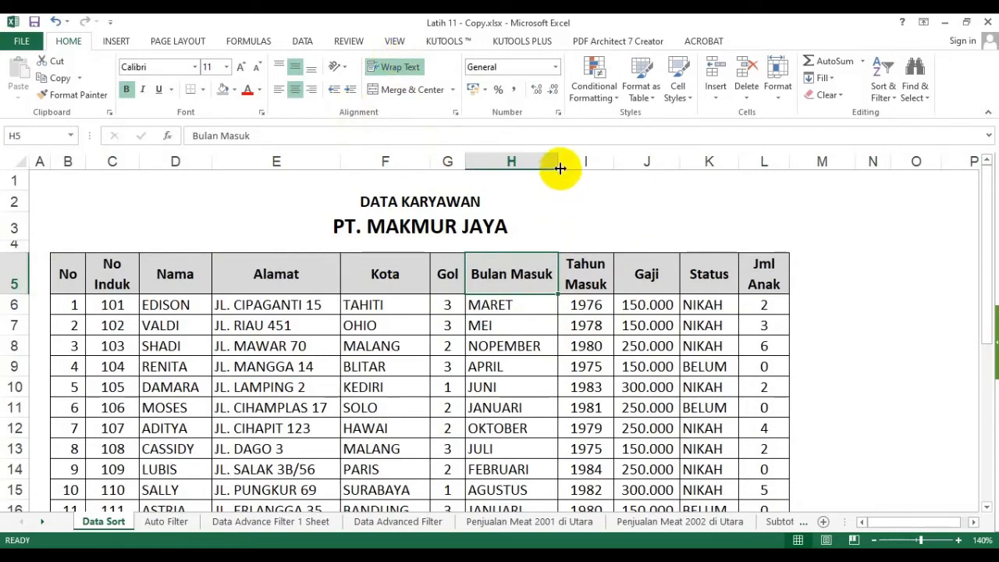
drag(557, 166, 532, 165)
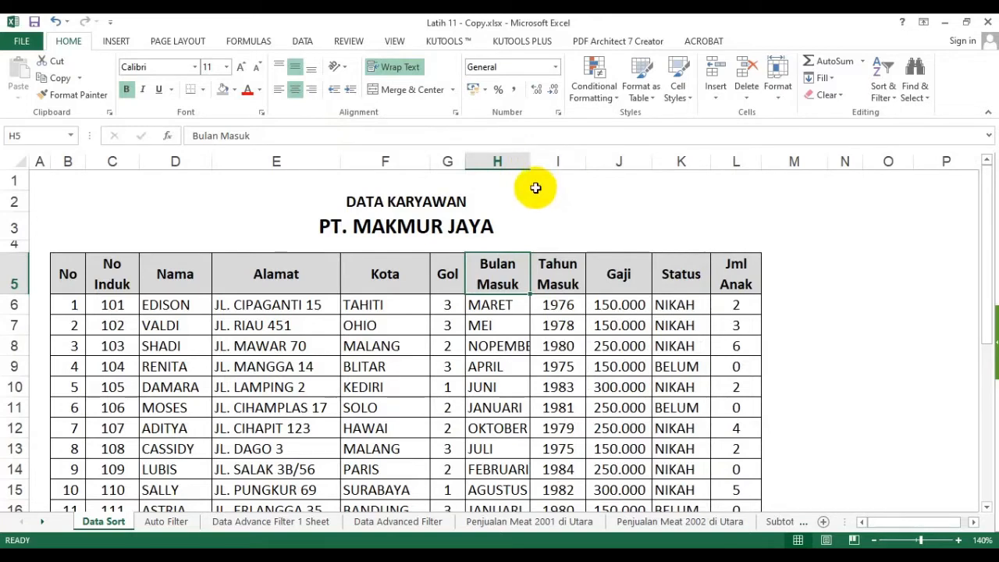
click(531, 164)
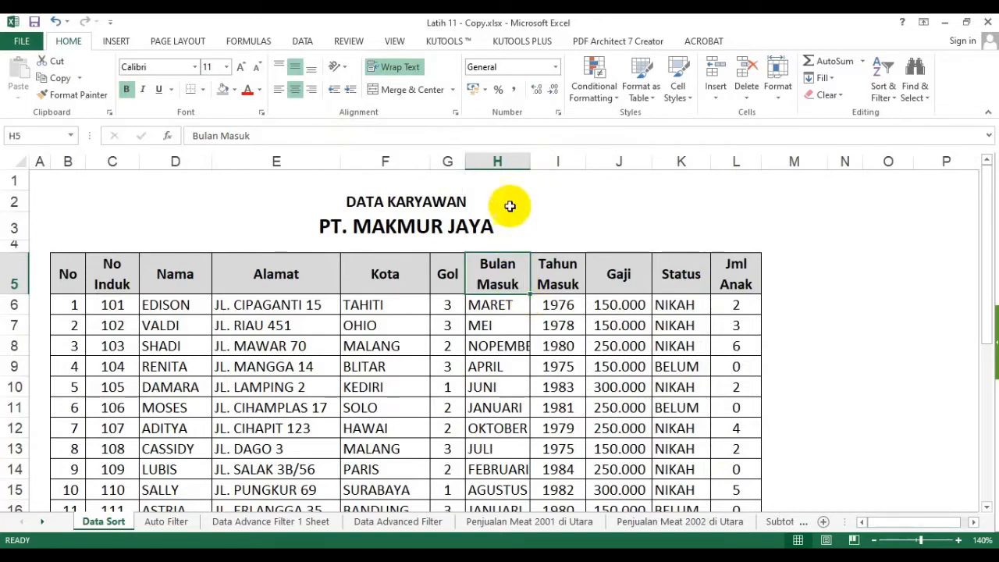
Widen column H until its longest month names, such as NOPEMBER in H8, fit inside their cells.
click(500, 161)
click(498, 348)
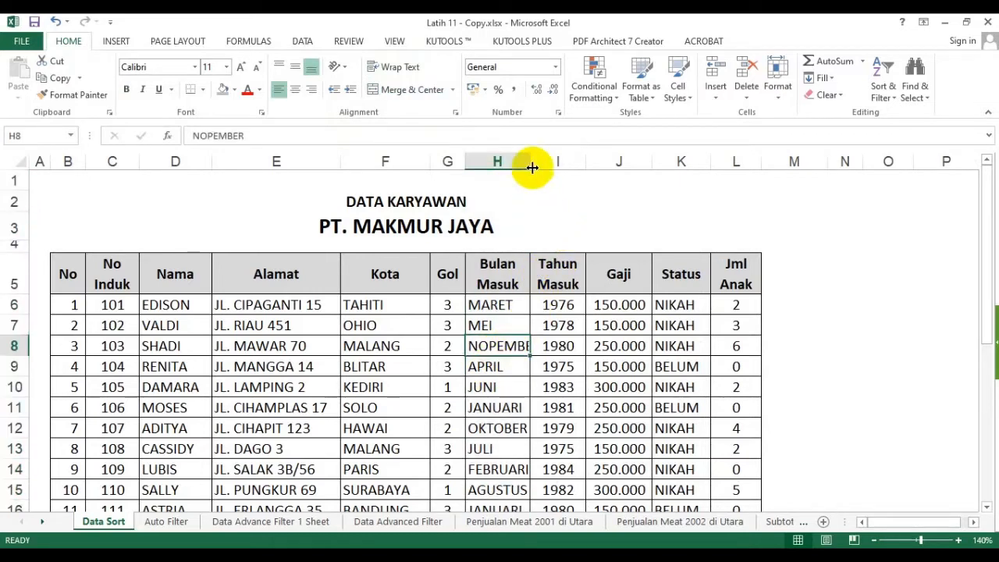
drag(530, 164, 552, 165)
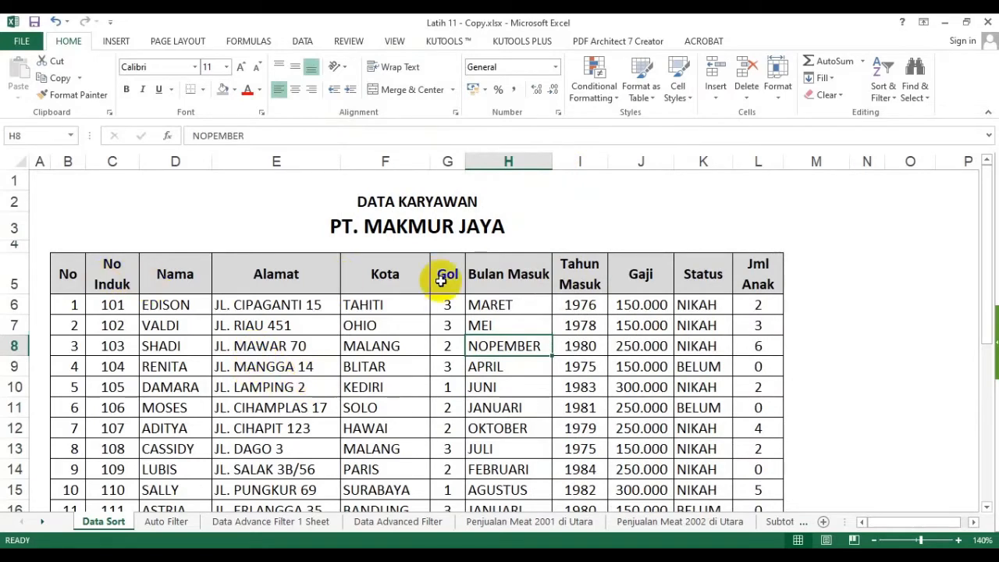
Check the Wrap Text setting of the row 5 header cells, including Tahun Masuk and Kota.
drag(68, 273, 769, 269)
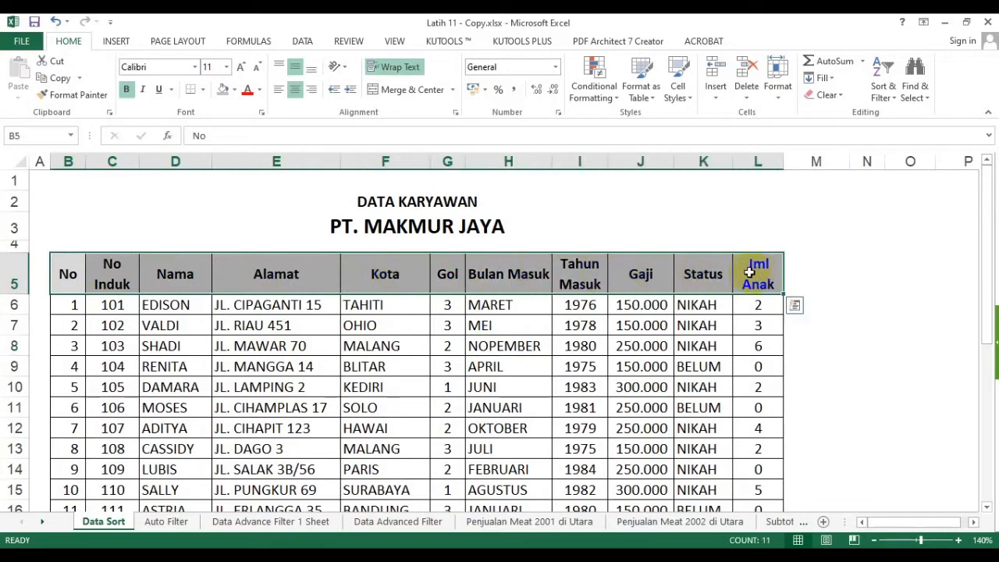
click(575, 277)
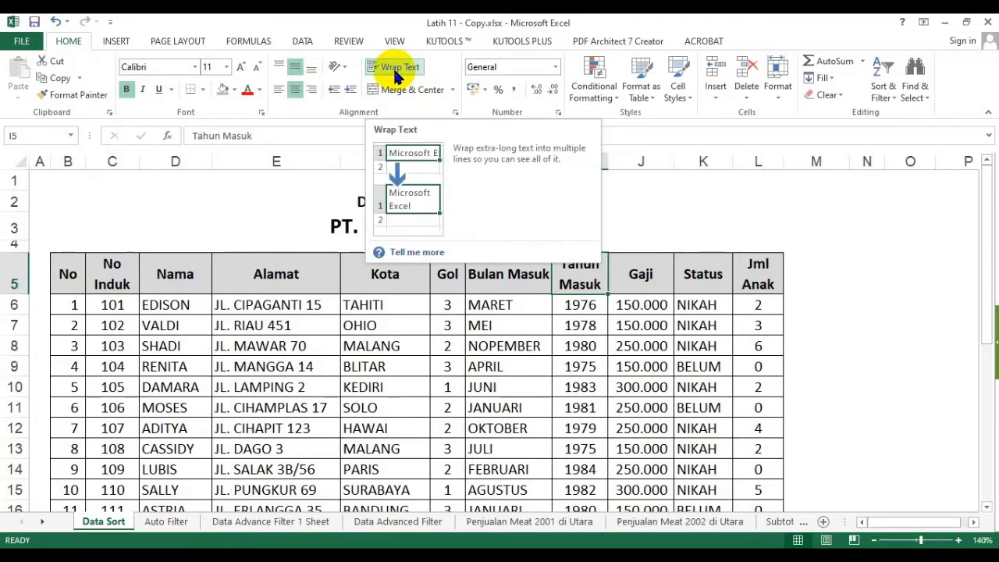
click(384, 274)
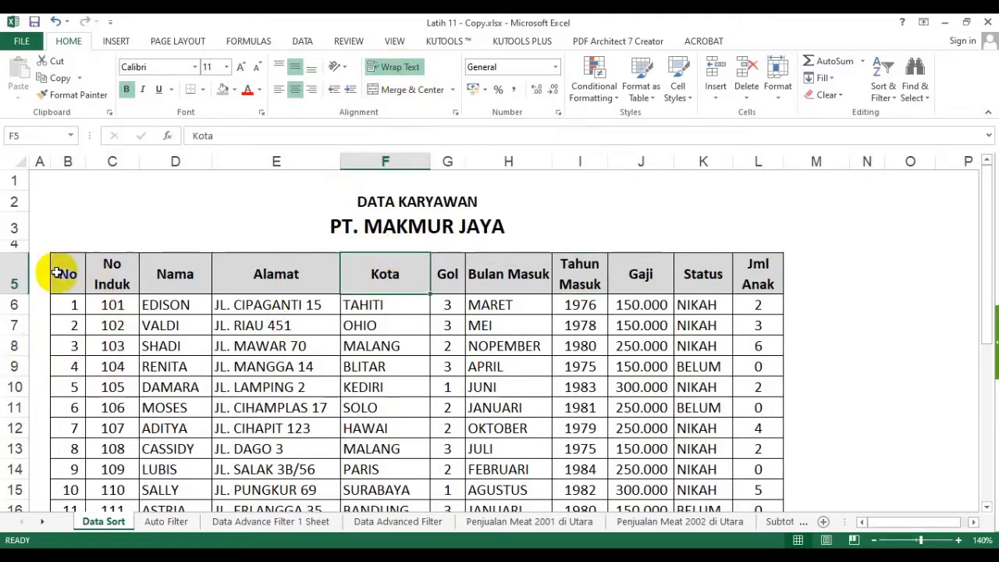
click(19, 272)
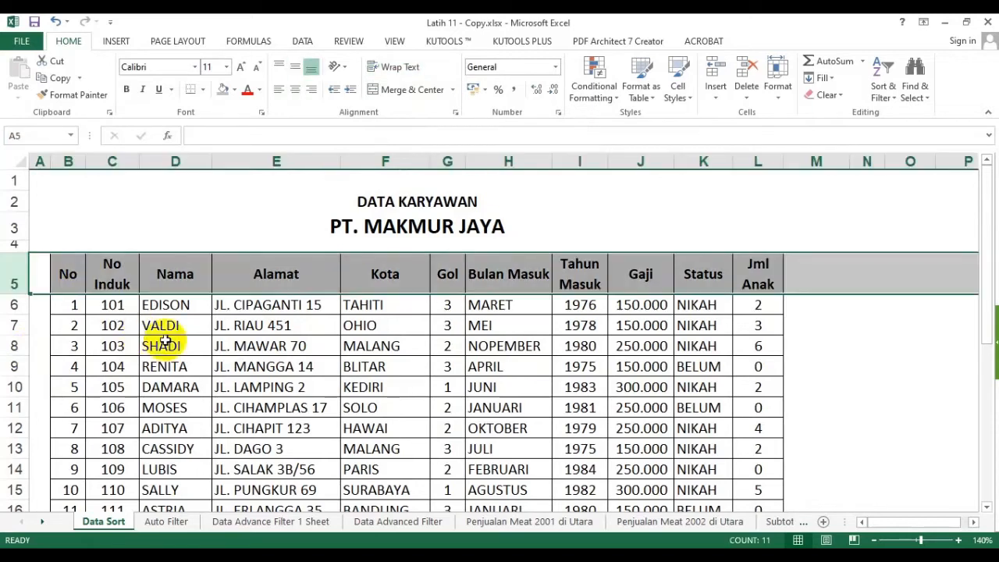
Select the employee data from the No Induk header in C5 to the last Jml Anak value in L25, then clear the selection.
click(303, 40)
click(314, 384)
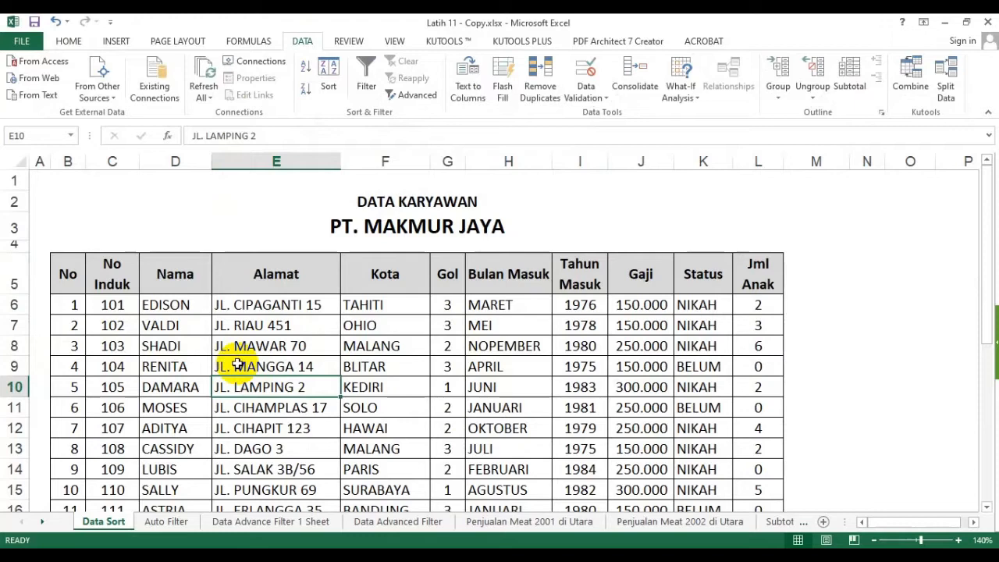
click(121, 285)
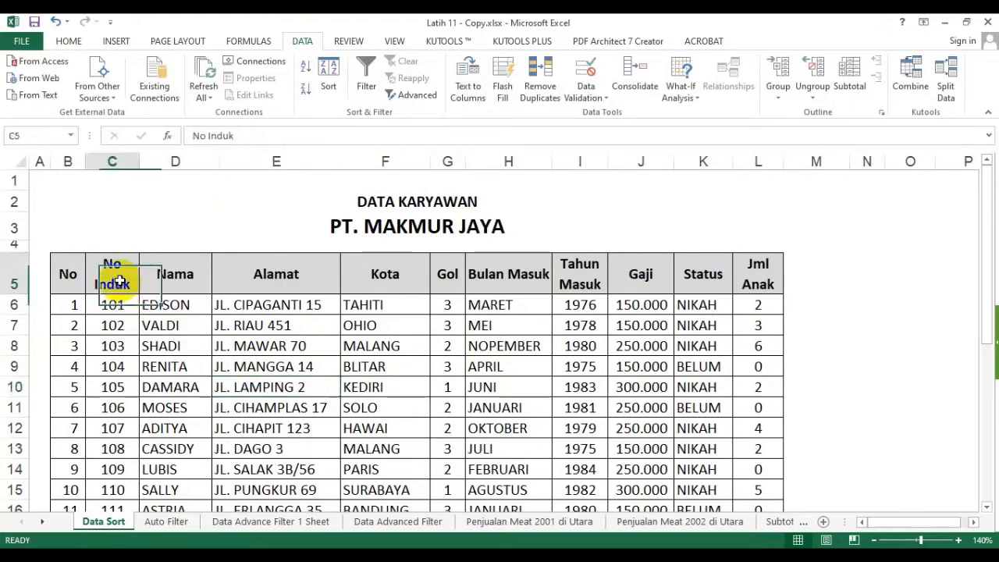
click(240, 367)
click(109, 273)
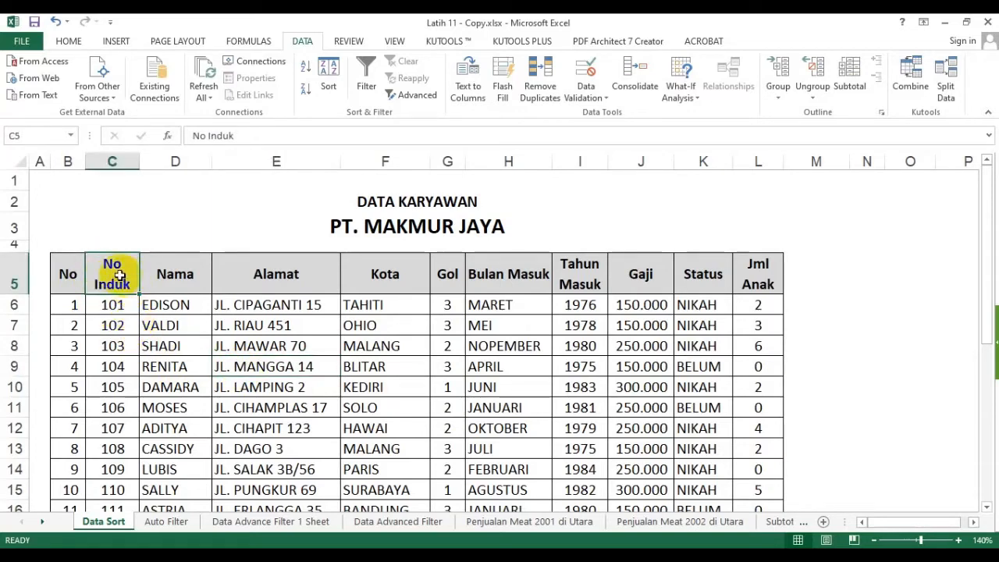
drag(124, 275, 758, 448)
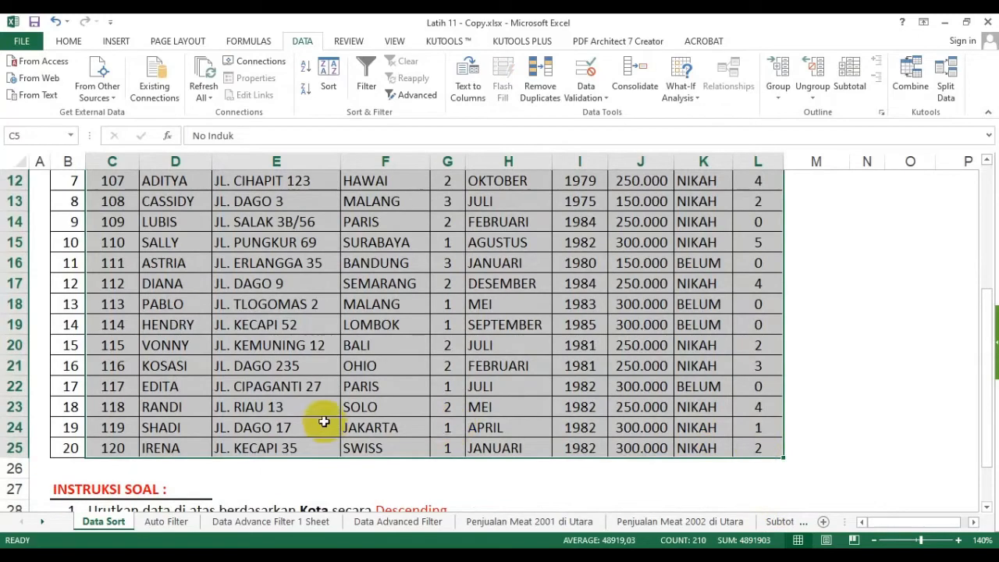
click(679, 325)
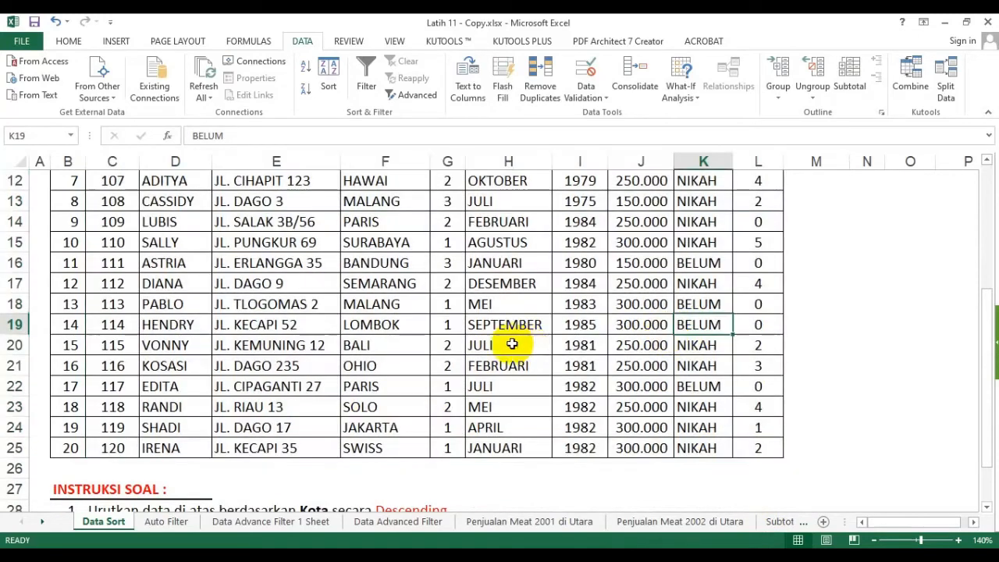
Widen column H slightly to give the one-line Bulan Masuk header more room.
scroll(512, 343, up, 4)
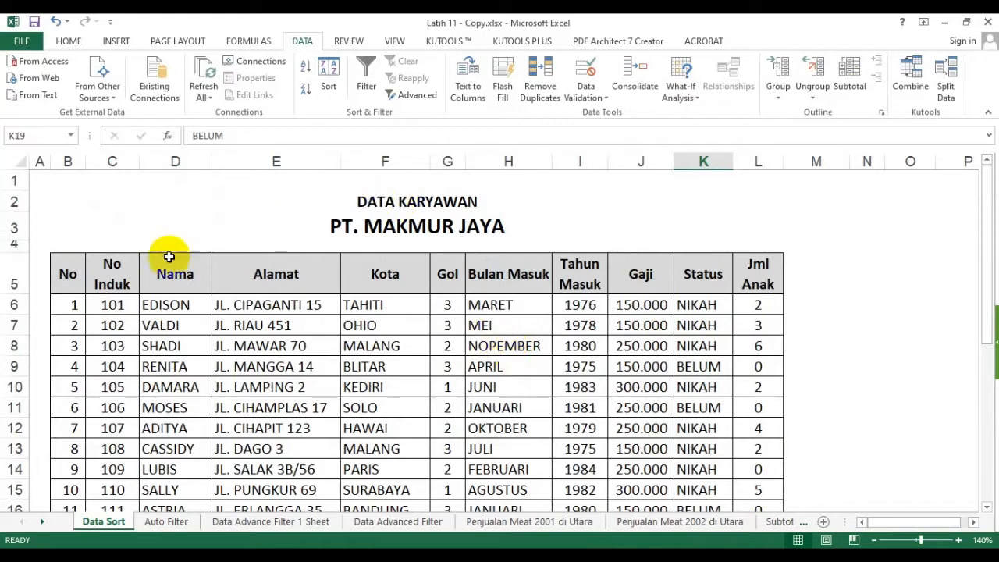
drag(112, 265, 751, 265)
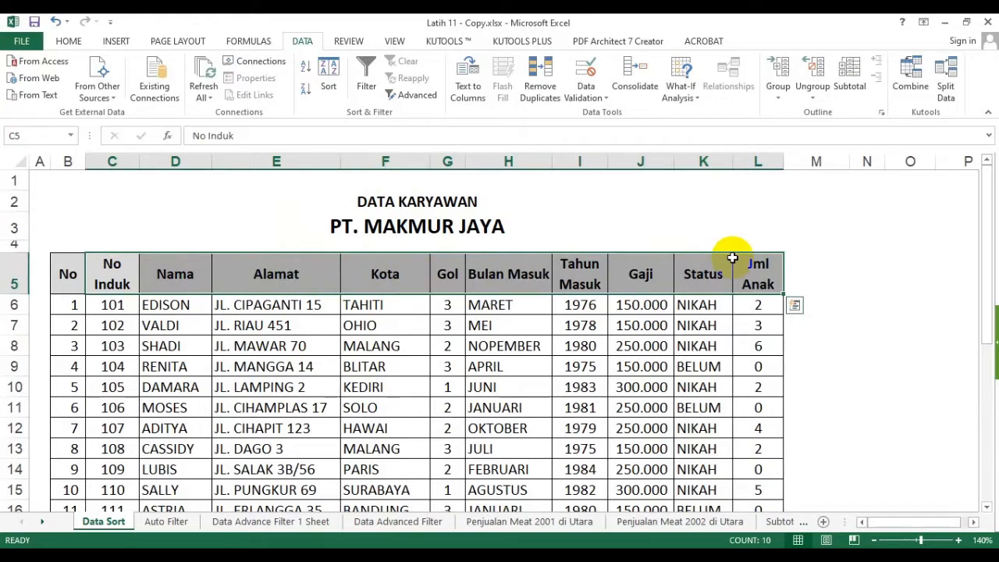
click(641, 406)
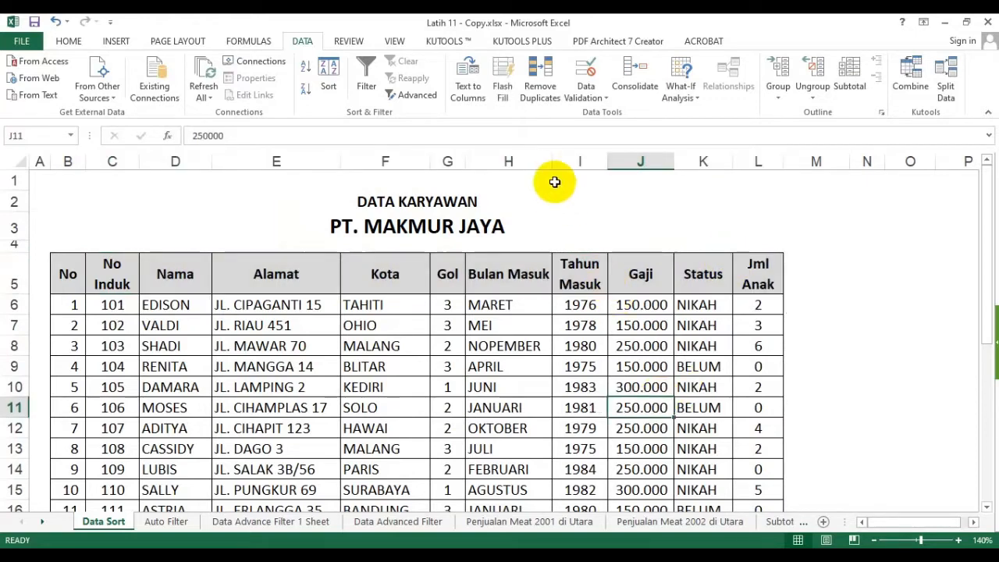
mouse_move(552, 166)
mouse_down()
mouse_move(620, 164)
mouse_move(560, 164)
mouse_up()
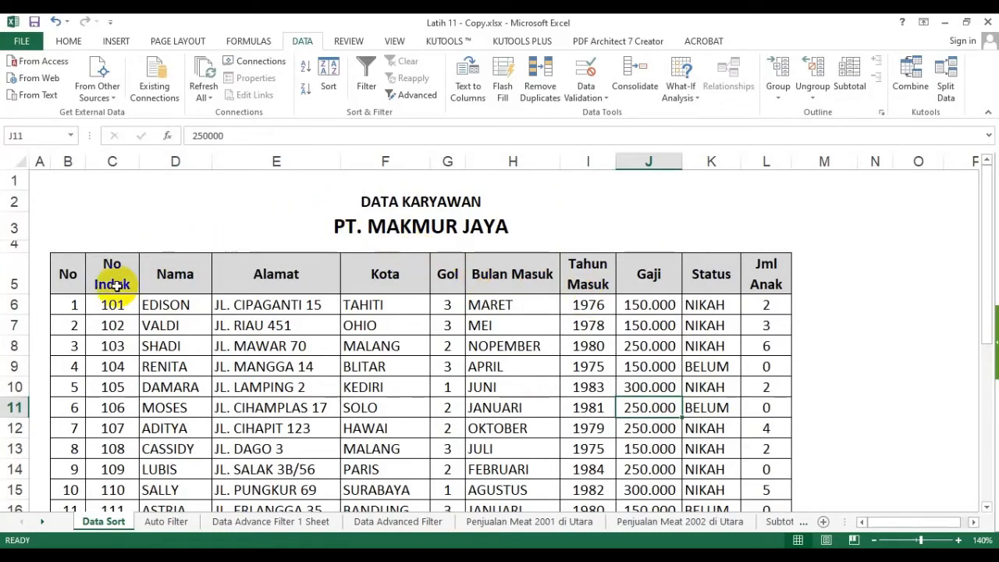
Examine the header cells from No Induk to Jml Anak and the employee rows below them down to row 25.
drag(102, 279, 641, 295)
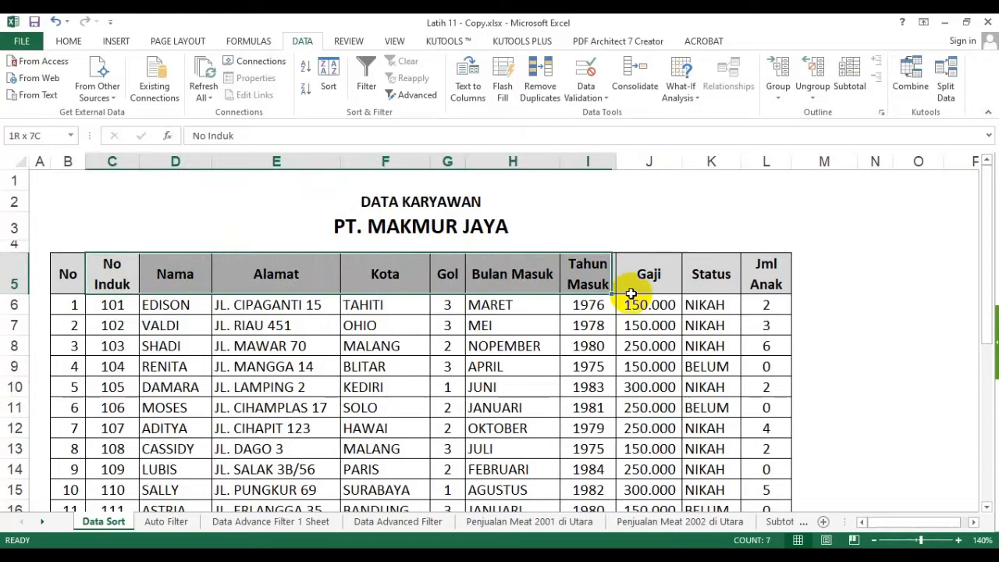
click(297, 367)
drag(113, 277, 769, 281)
drag(112, 275, 769, 282)
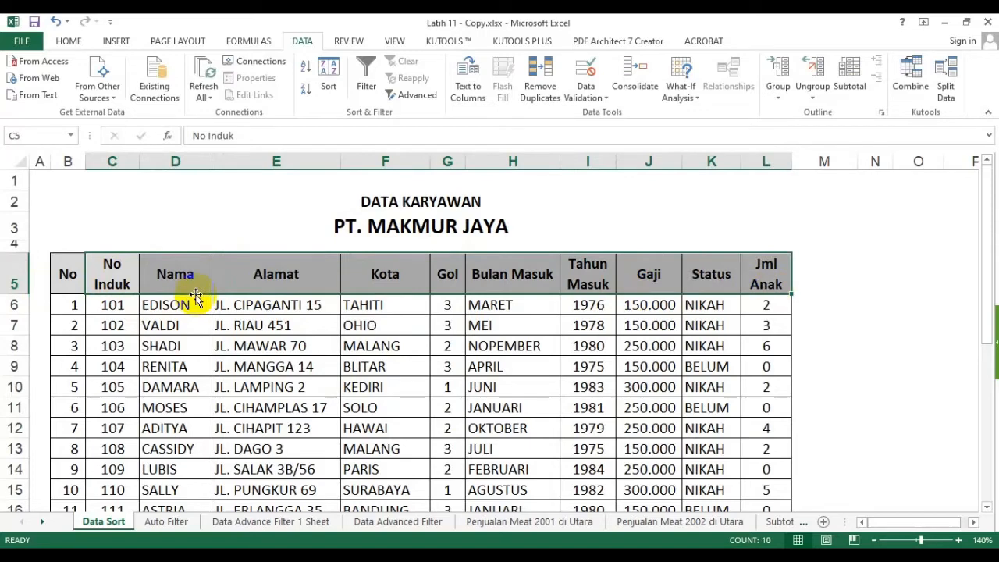
scroll(117, 277, down, 3)
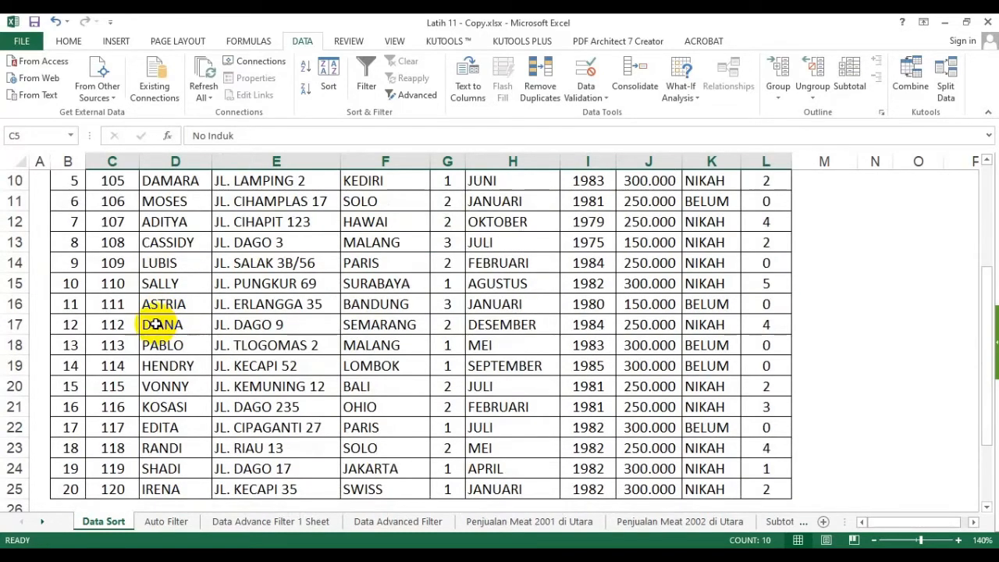
scroll(156, 325, up, 3)
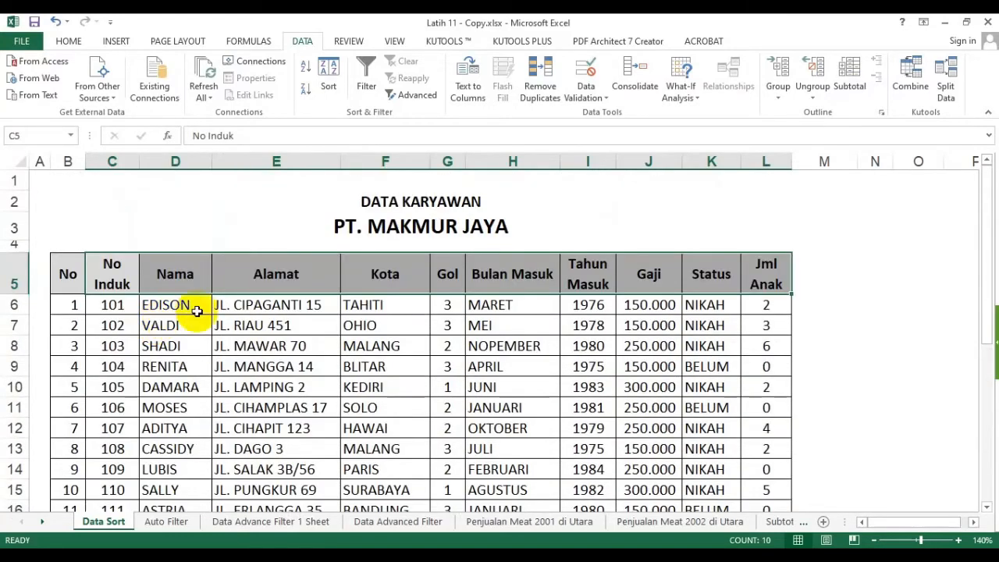
scroll(199, 309, down, 1)
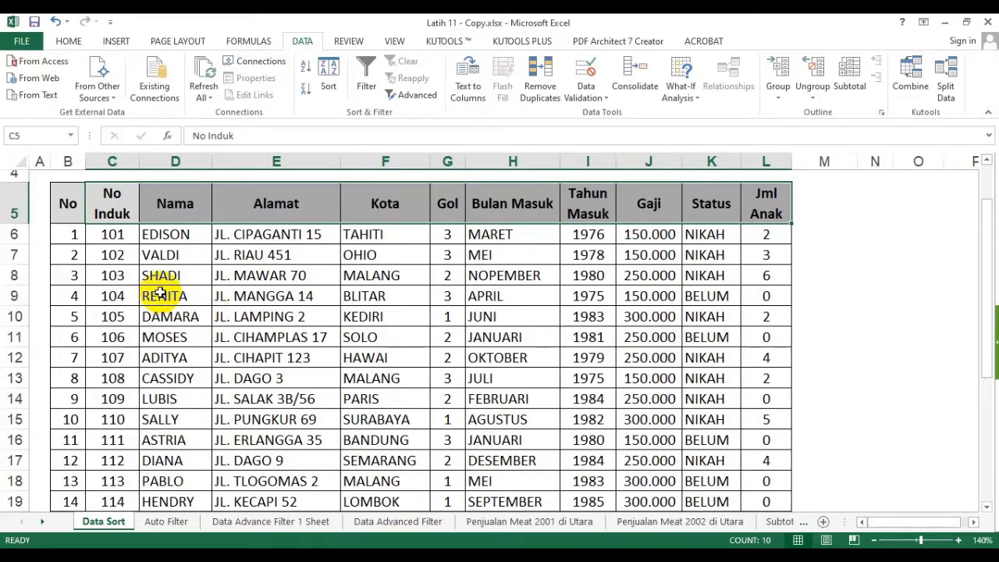
click(132, 309)
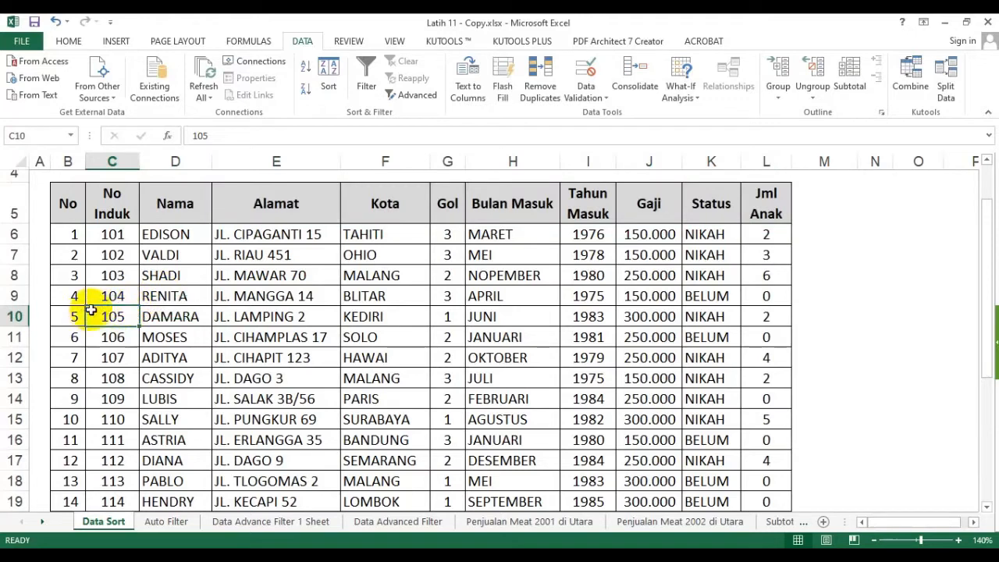
drag(117, 207, 631, 307)
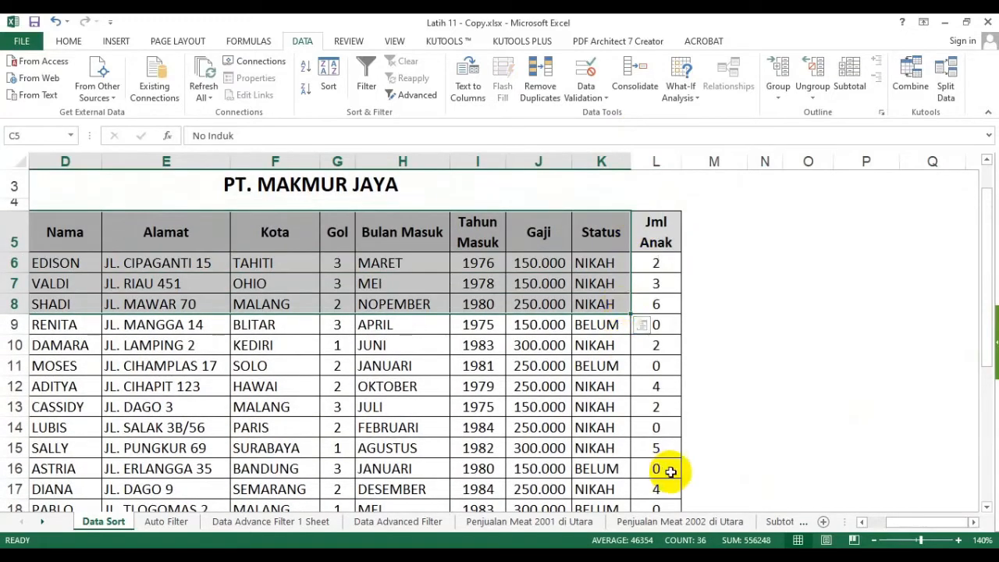
click(863, 523)
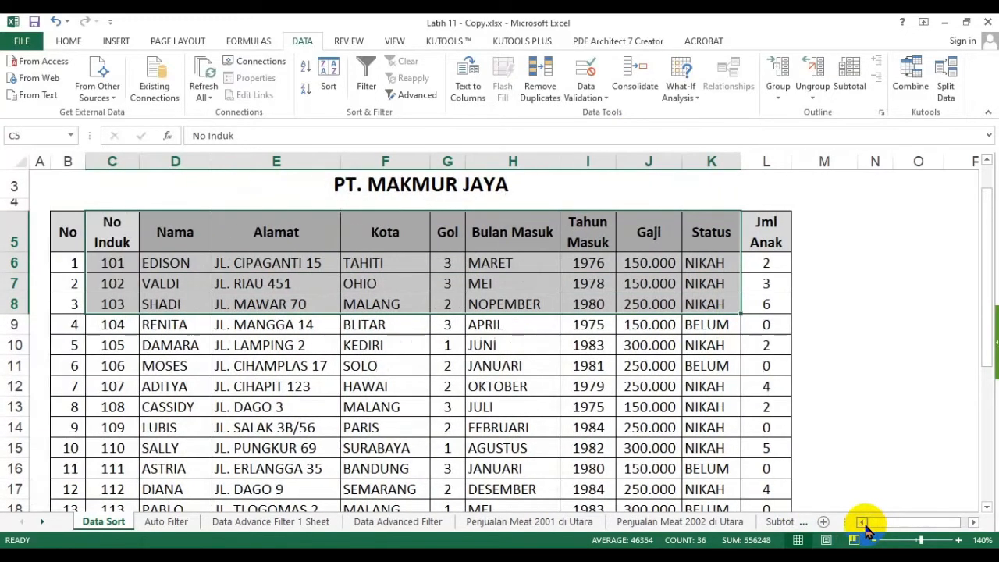
click(499, 365)
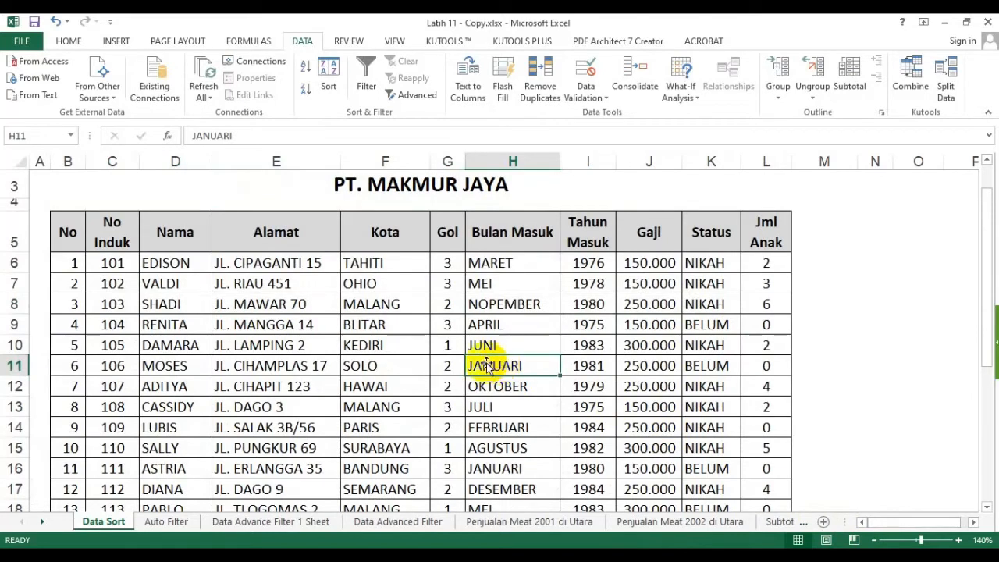
Select the employee data from the No Induk header in C5 to the last Jml Anak value in L25.
click(112, 232)
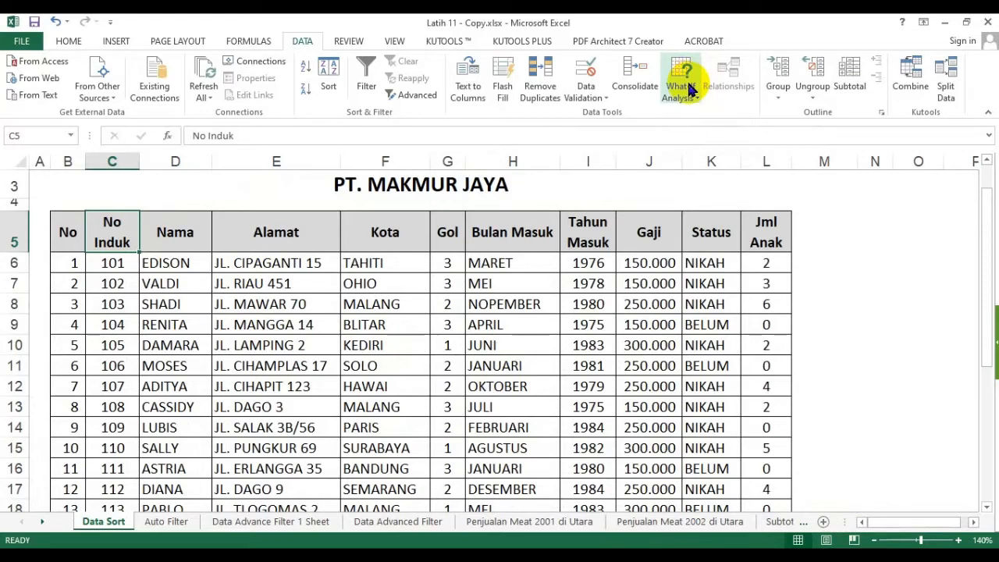
key(ctrl+shift+Right)
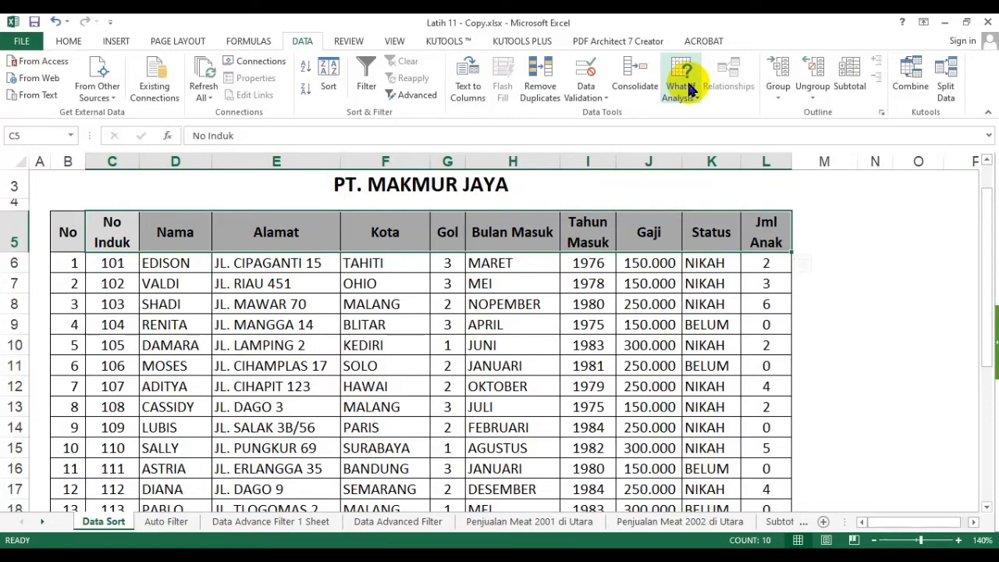
key(ctrl+shift+Down)
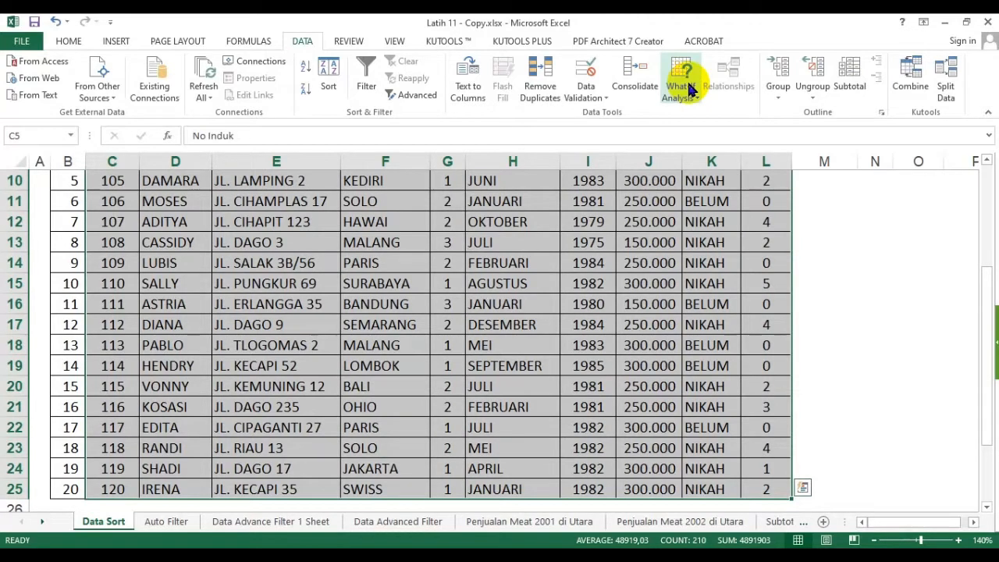
scroll(341, 227, up, 3)
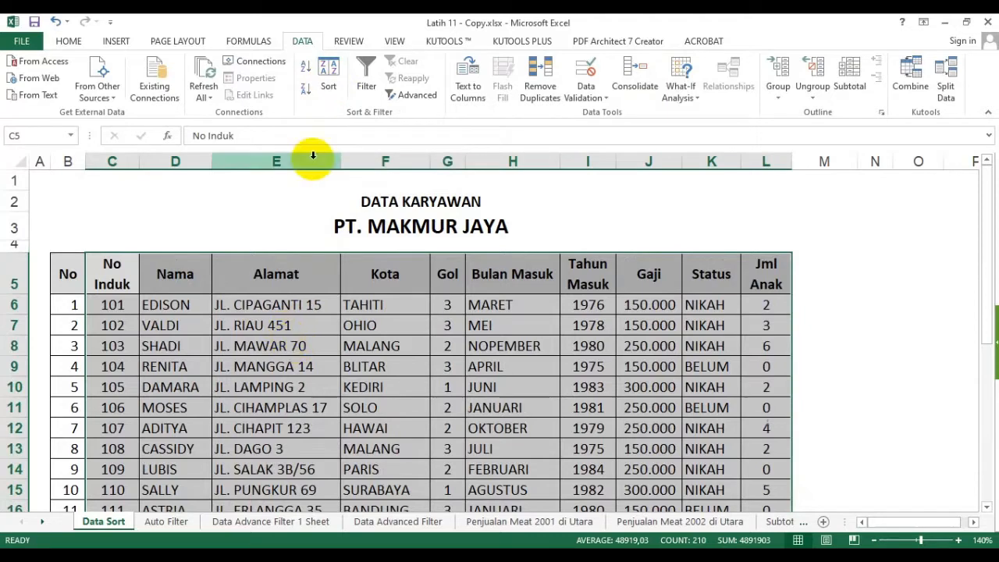
Start a custom sort of the selected employee data with Gol as the sort column.
click(329, 74)
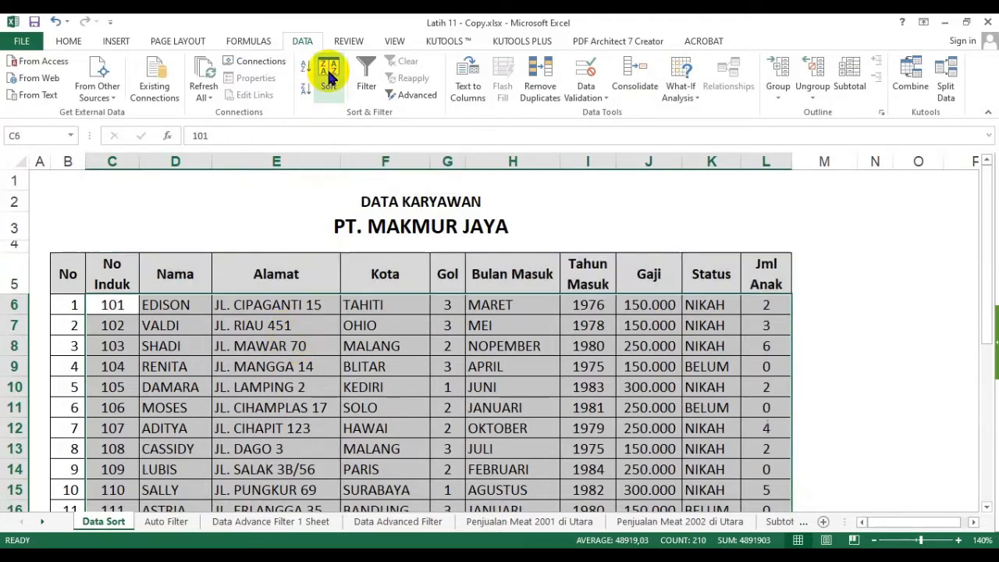
drag(630, 246, 592, 122)
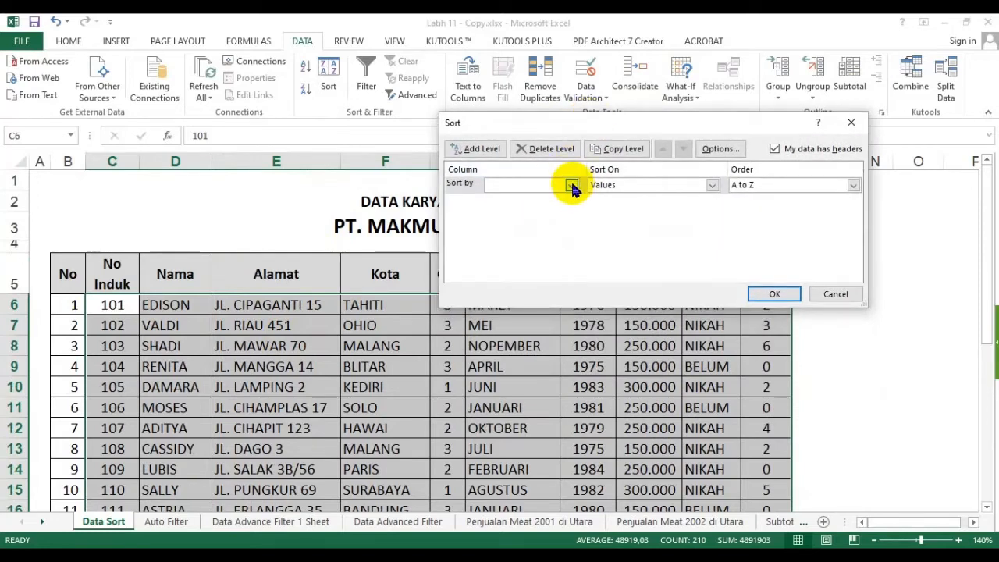
click(573, 188)
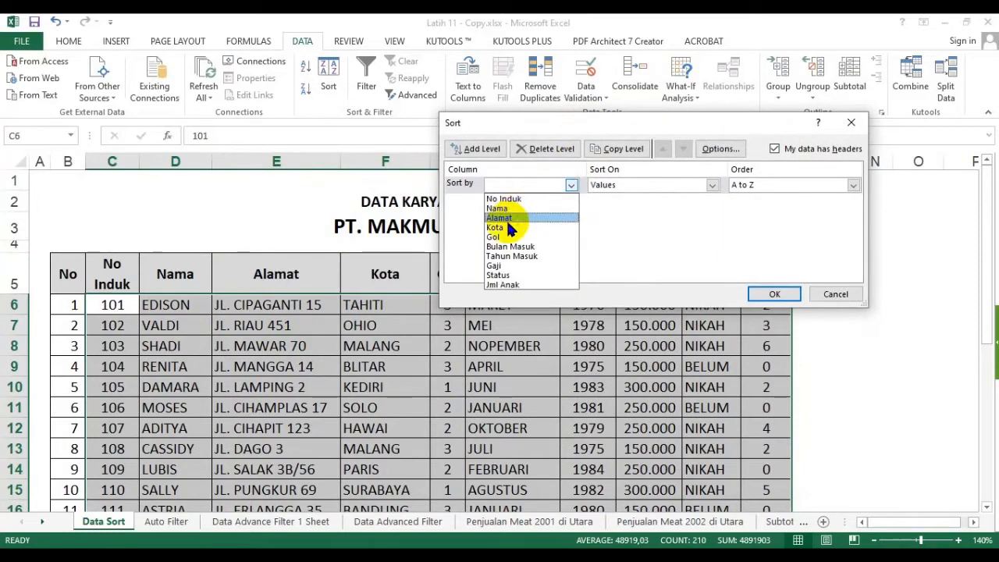
click(494, 230)
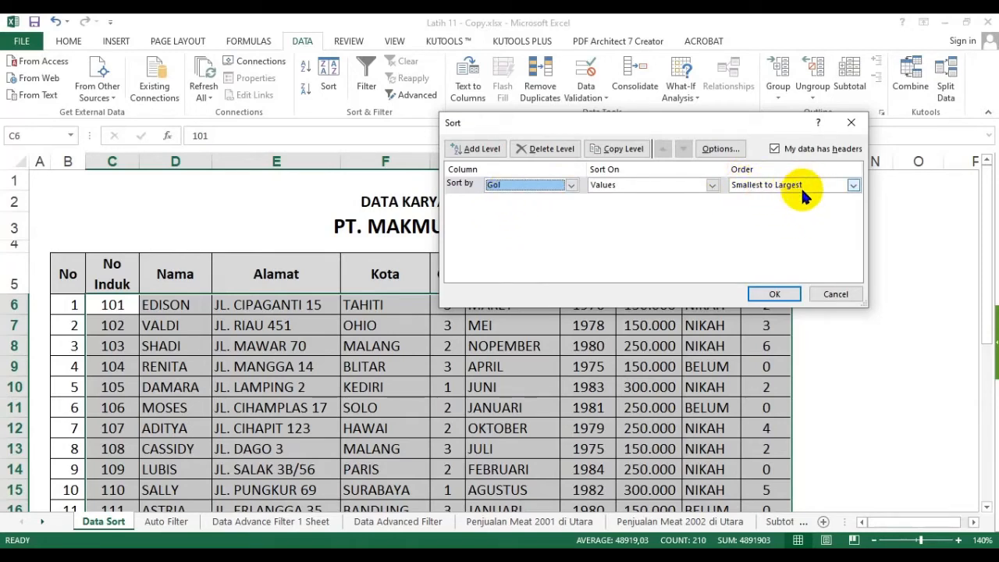
Try the Largest to Smallest order for the Gol level and view the available custom lists without choosing one.
click(853, 186)
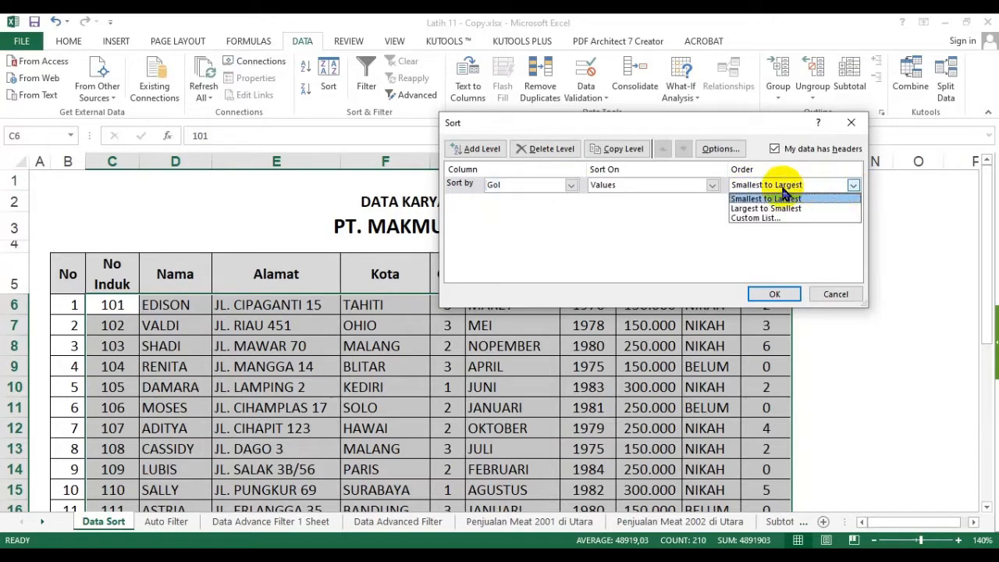
click(757, 209)
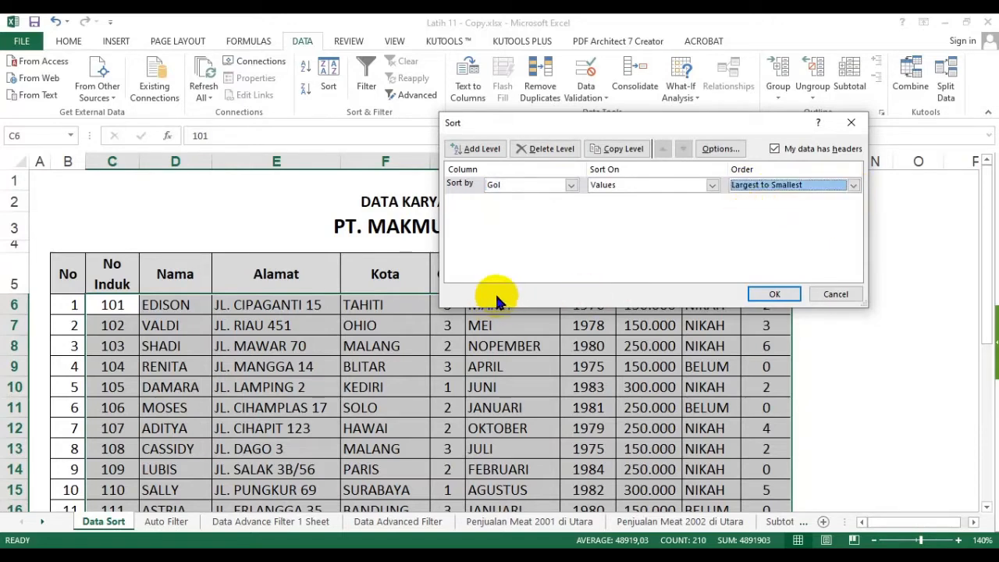
click(854, 185)
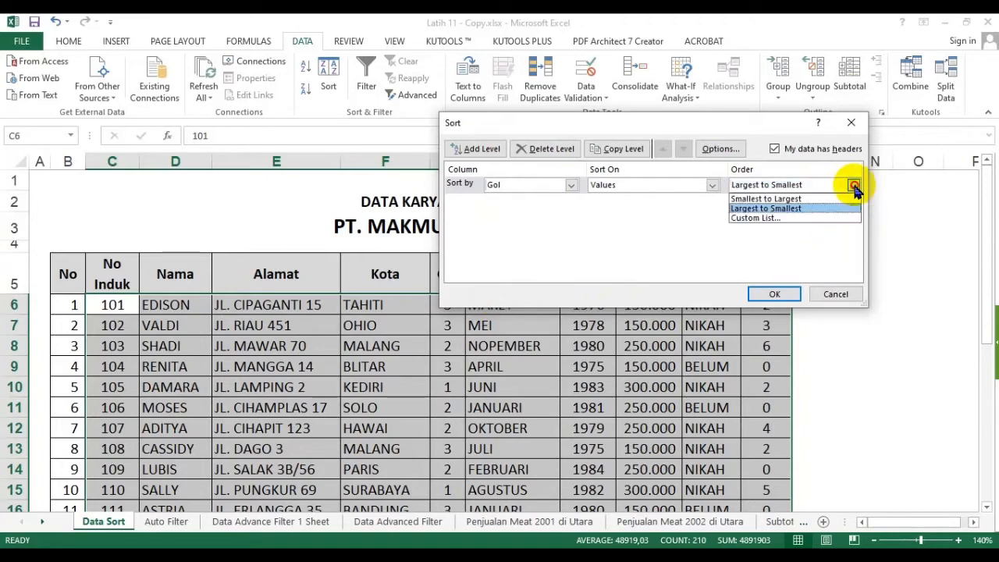
click(754, 218)
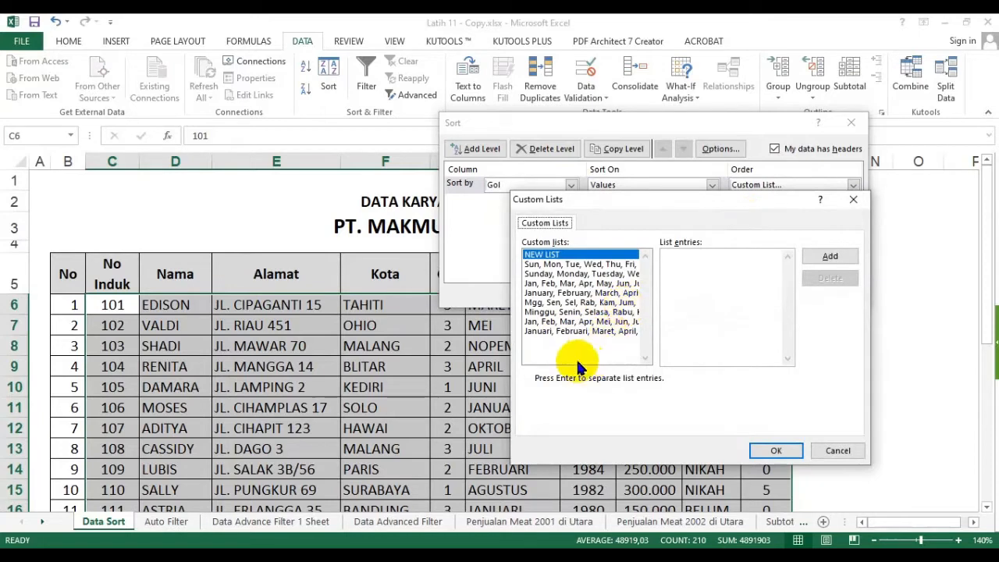
click(833, 453)
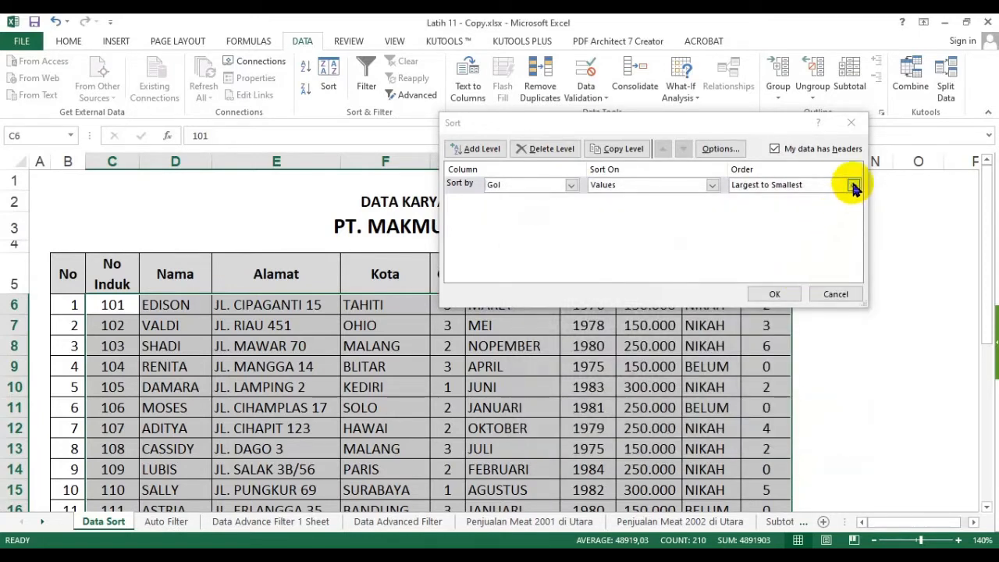
Set the Gol sort order to Smallest to Largest and apply the sort to the employee data.
click(854, 186)
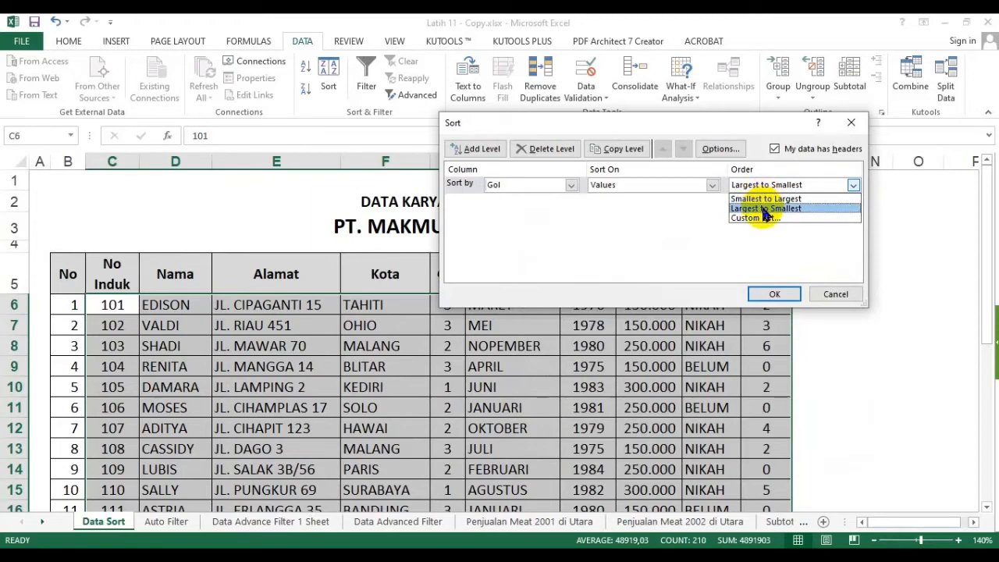
click(761, 199)
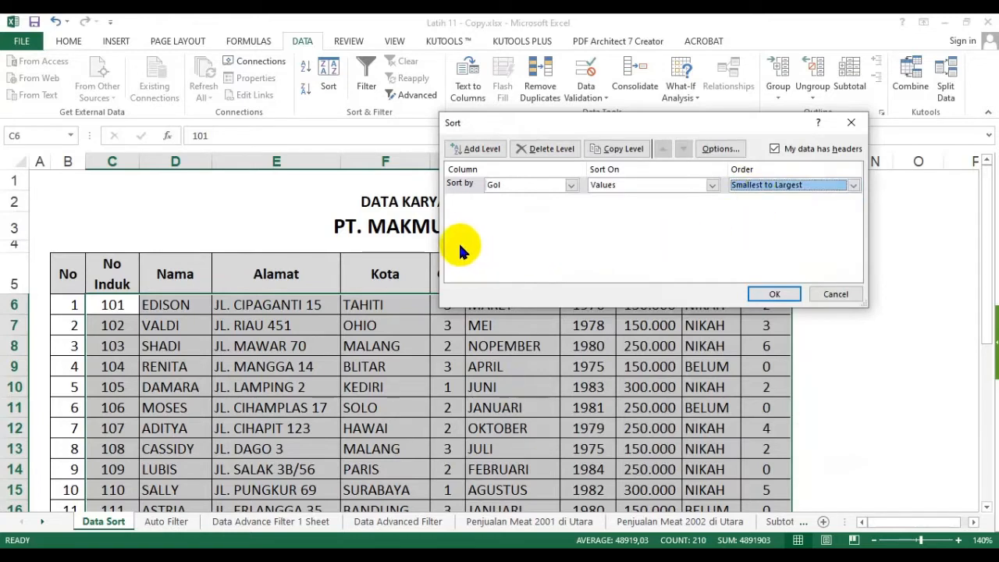
click(773, 294)
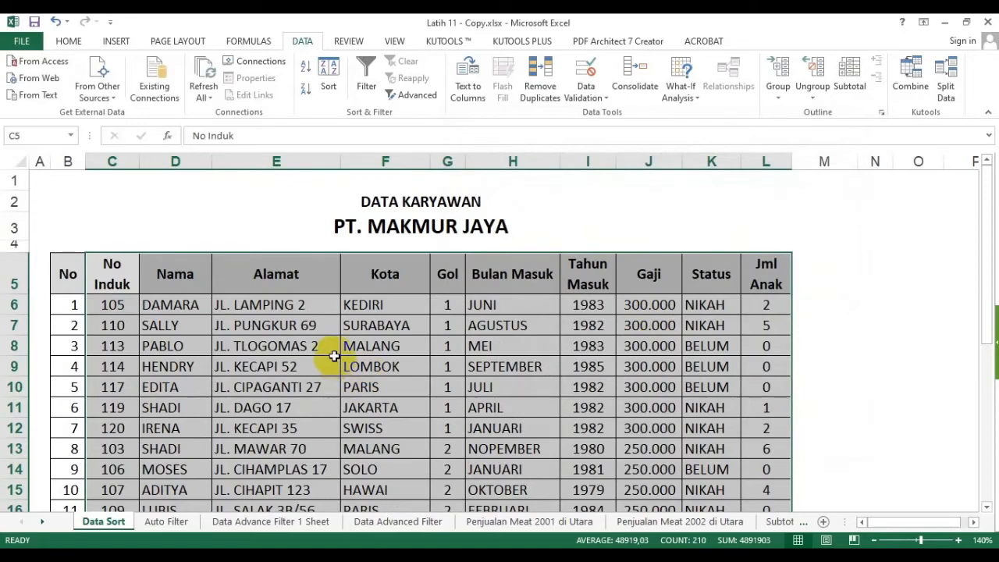
Change the header in B5 to No Urut.
scroll(231, 381, down, 1)
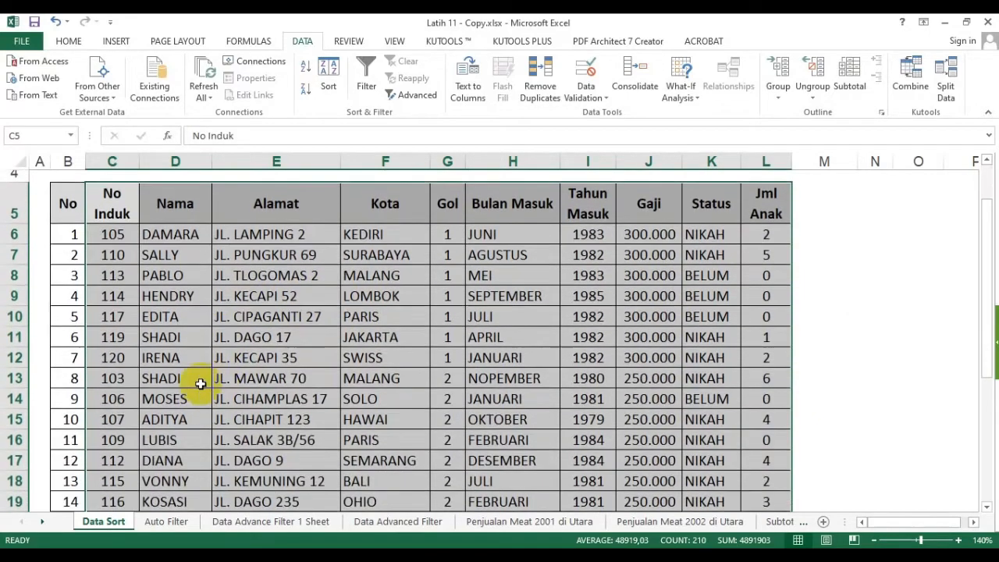
click(68, 203)
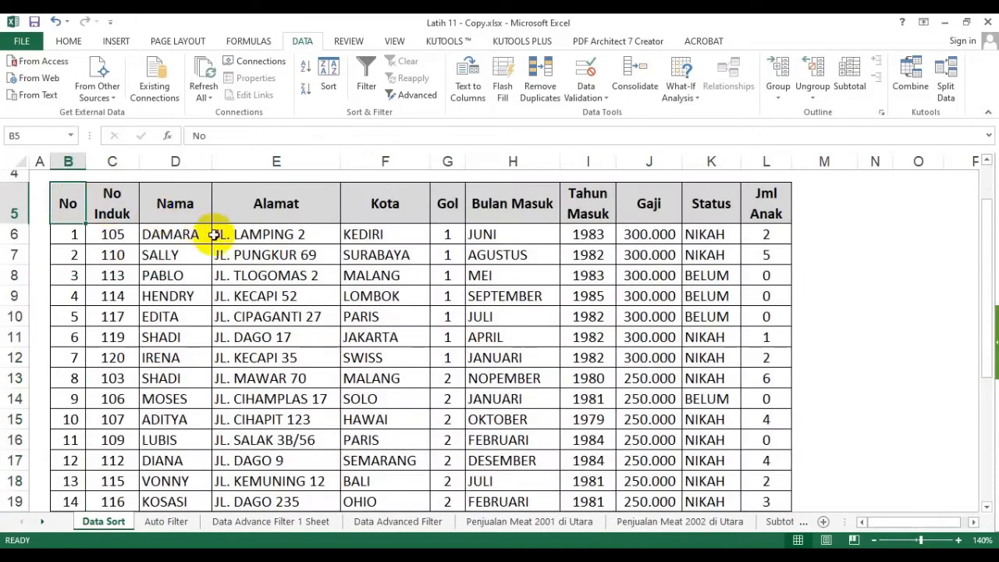
key(F2)
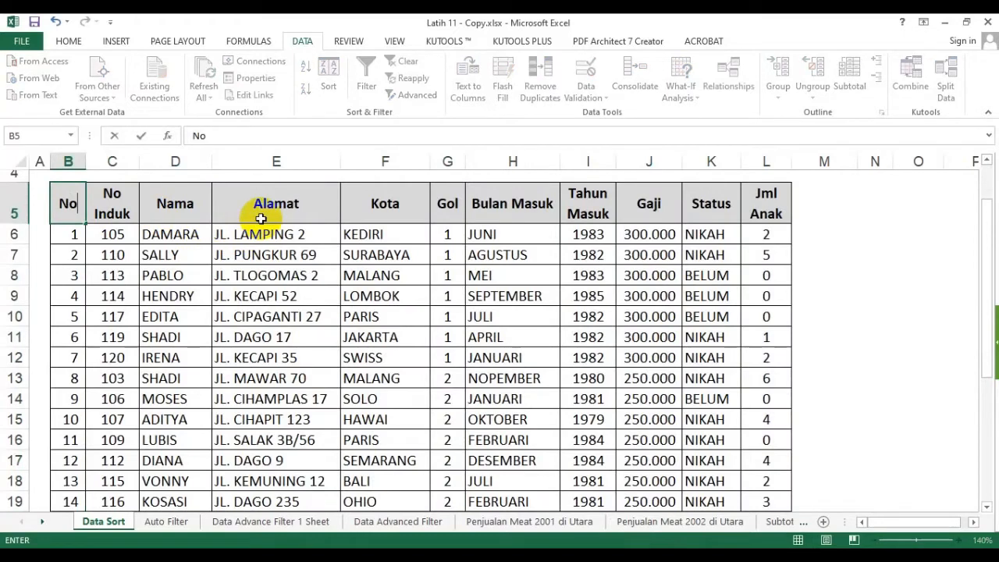
text(Urut)
key(Return)
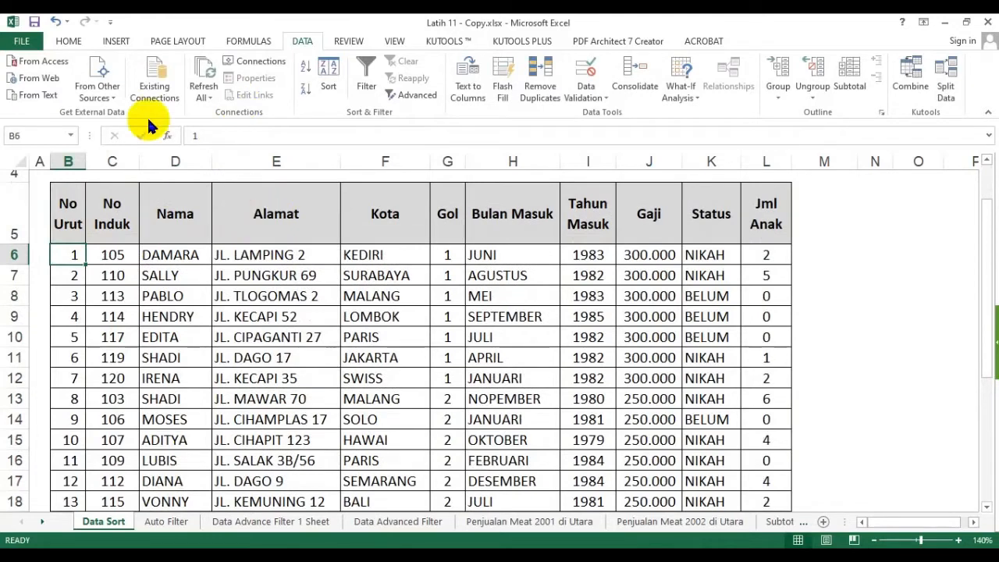
Widen column B slightly for the No Urut header and autofit the height of row 5.
drag(95, 160, 94, 161)
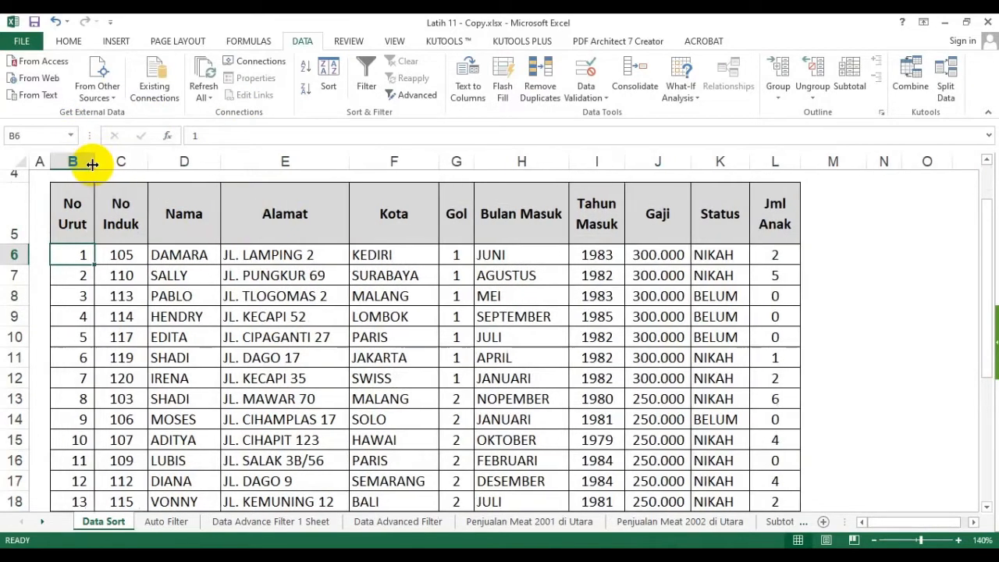
double_click(17, 243)
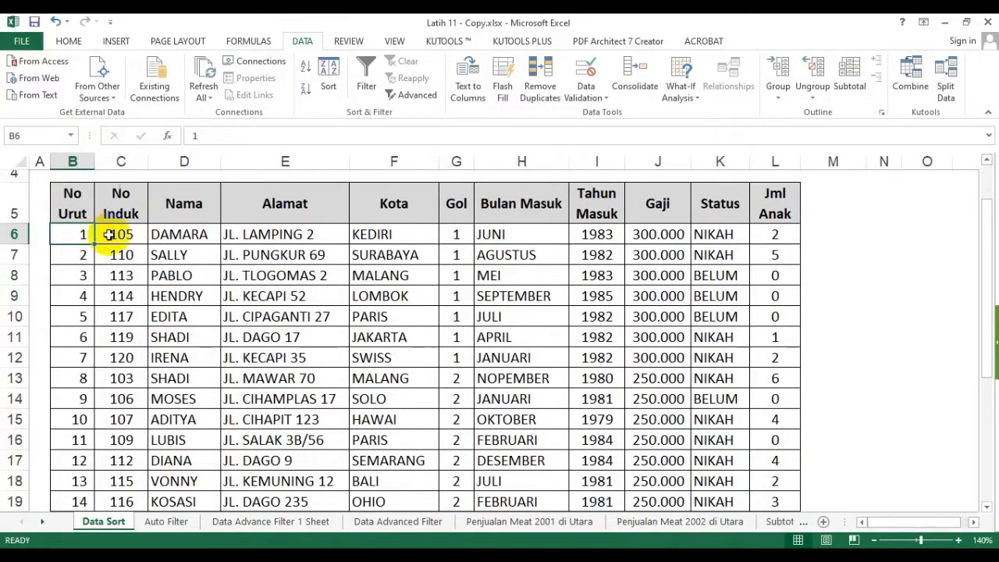
click(73, 200)
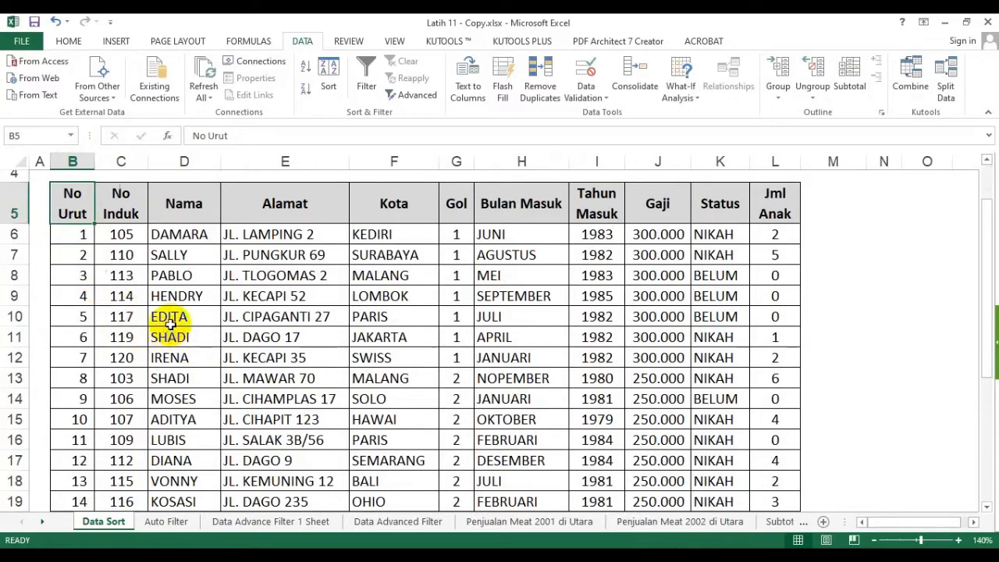
Examine the sorted employee rows from No Induk to Jml Anak and read the sorting instructions in rows 27 to 30.
scroll(364, 287, up, 1)
scroll(187, 316, down, 3)
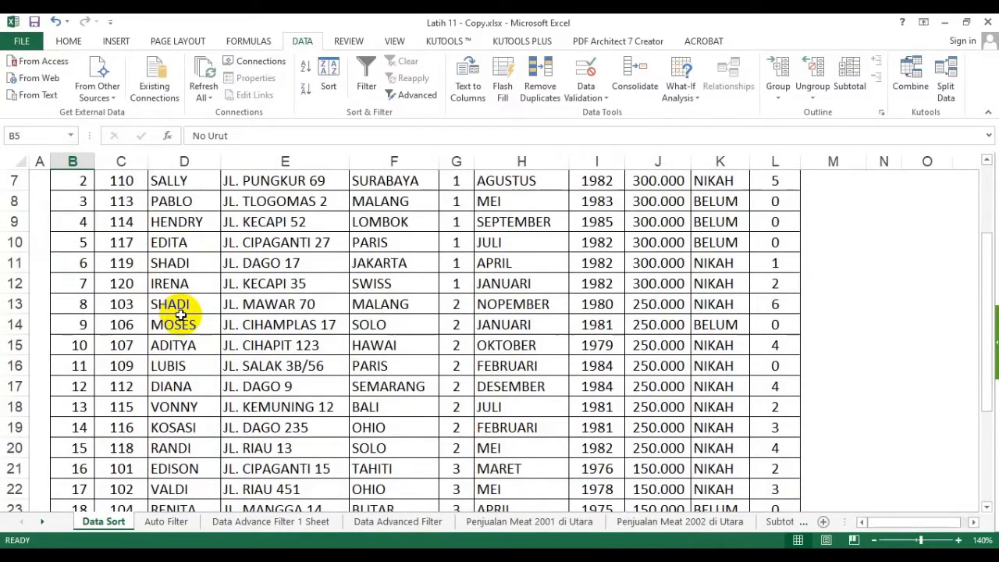
scroll(265, 283, up, 2)
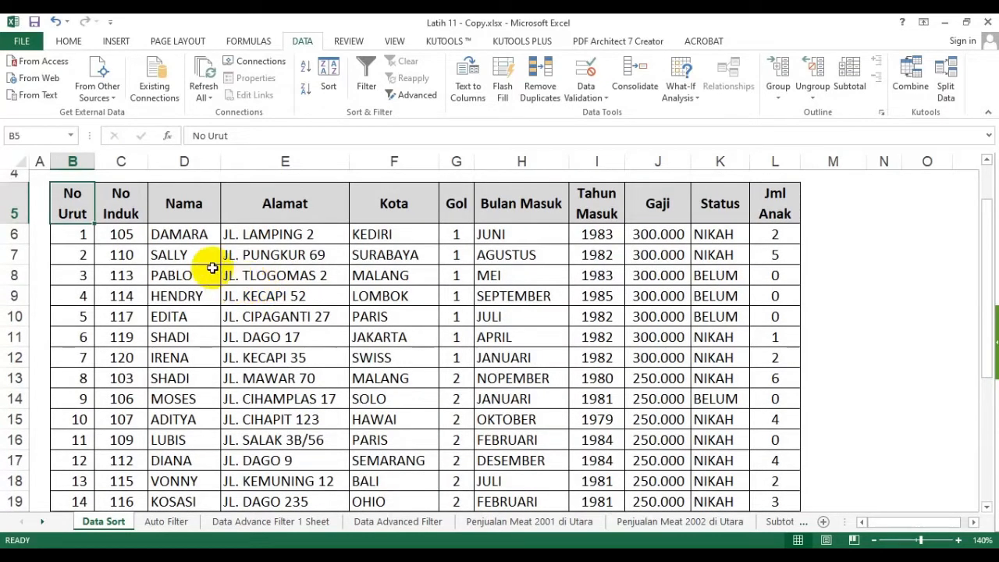
drag(123, 196, 383, 242)
scroll(253, 283, down, 3)
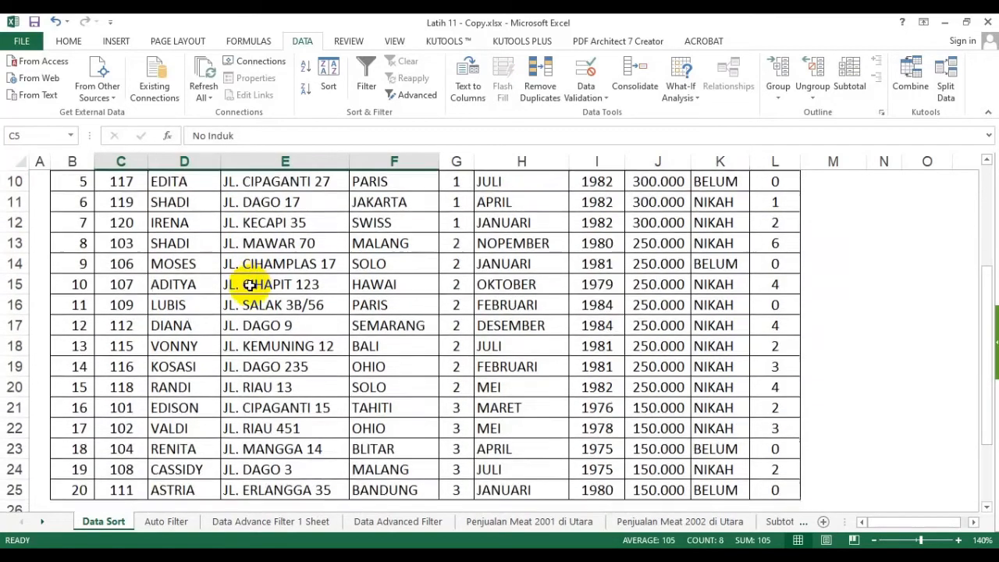
scroll(250, 285, up, 3)
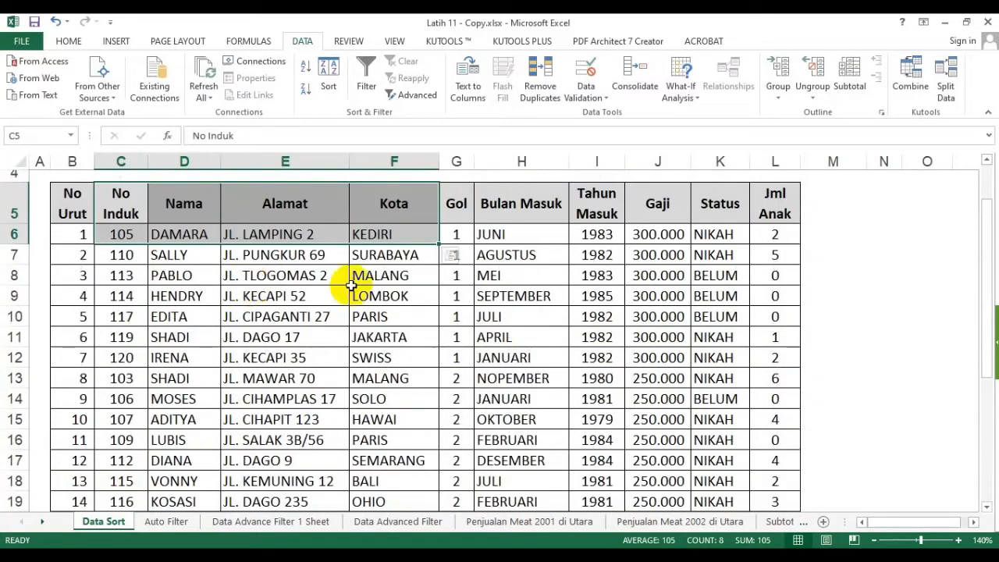
drag(132, 200, 775, 481)
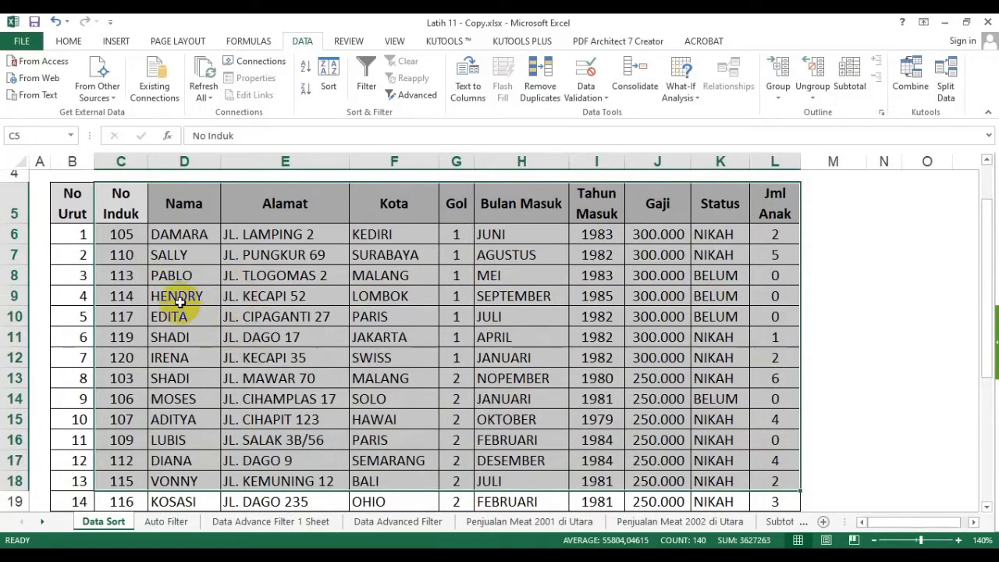
scroll(156, 300, up, 1)
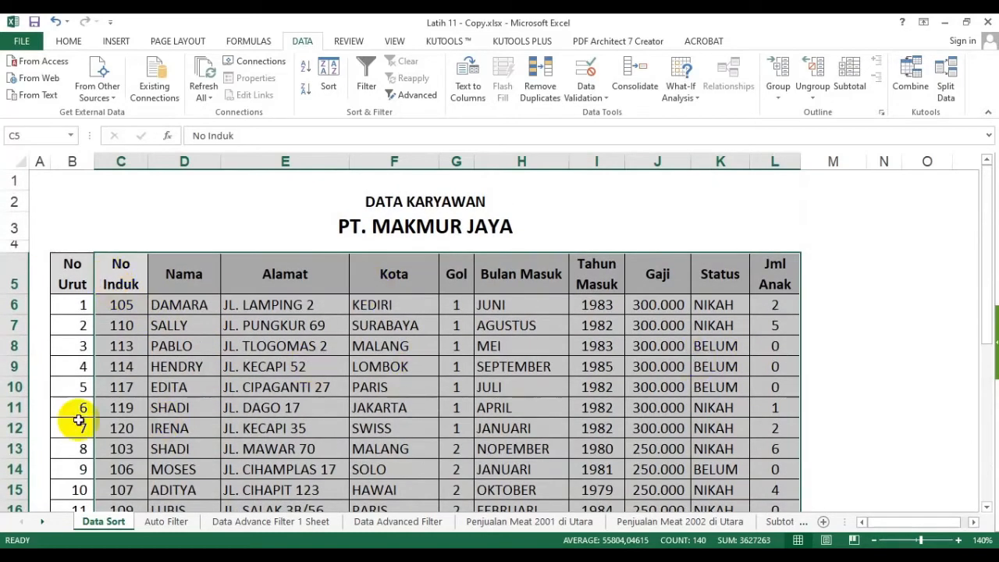
scroll(222, 330, down, 4)
scroll(221, 330, down, 2)
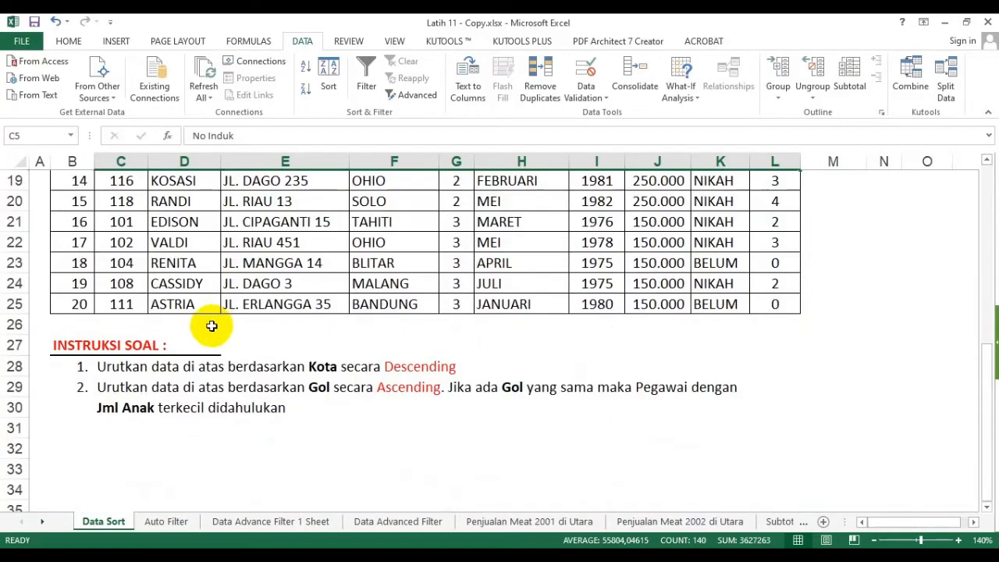
scroll(203, 309, up, 2)
scroll(222, 300, up, 3)
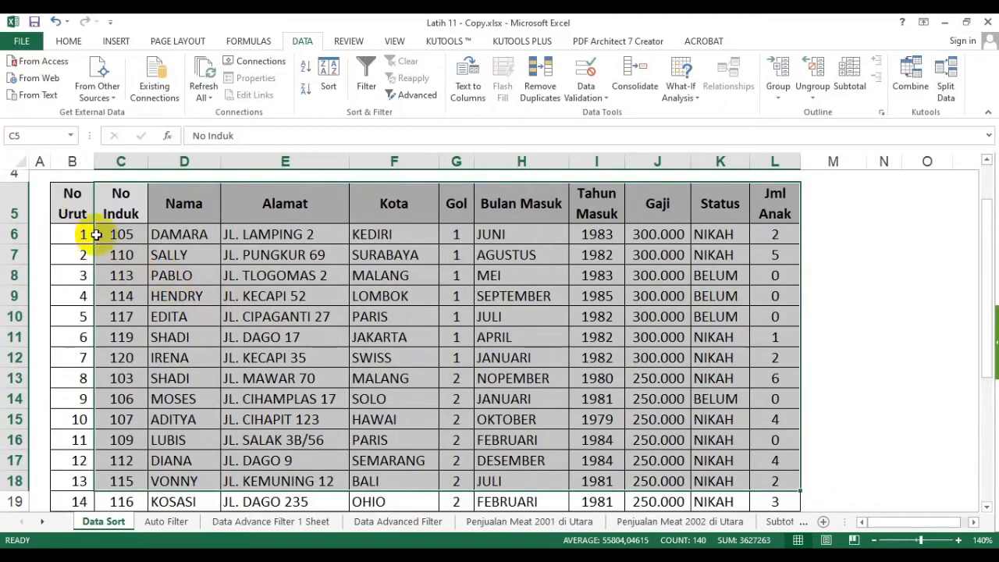
Examine the employee rows by Gol group, highlighting Gol 1 in rows 6 to 12 before reviewing the Gol 2 and Gol 3 rows.
drag(82, 238, 613, 334)
drag(725, 332, 781, 332)
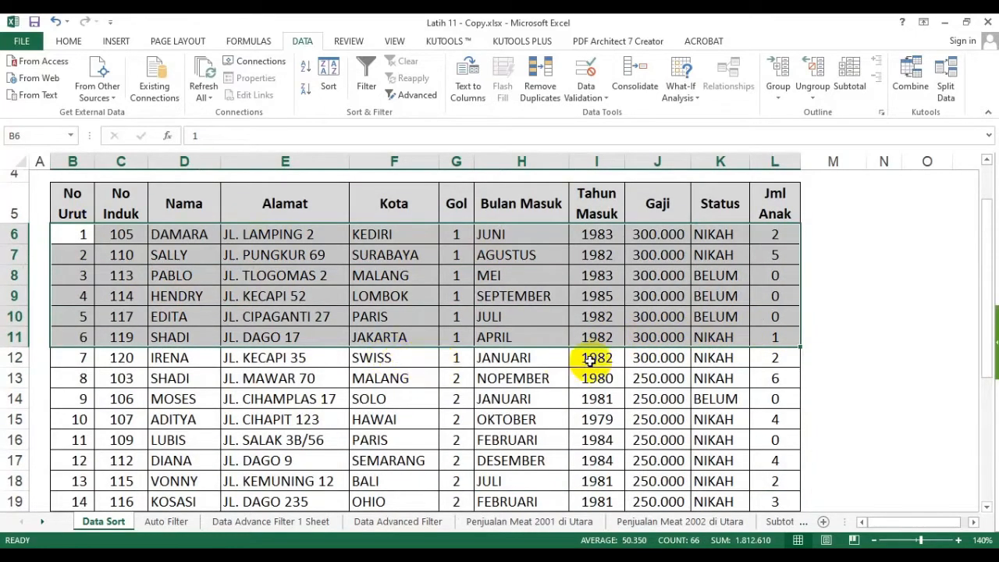
shift+click(767, 359)
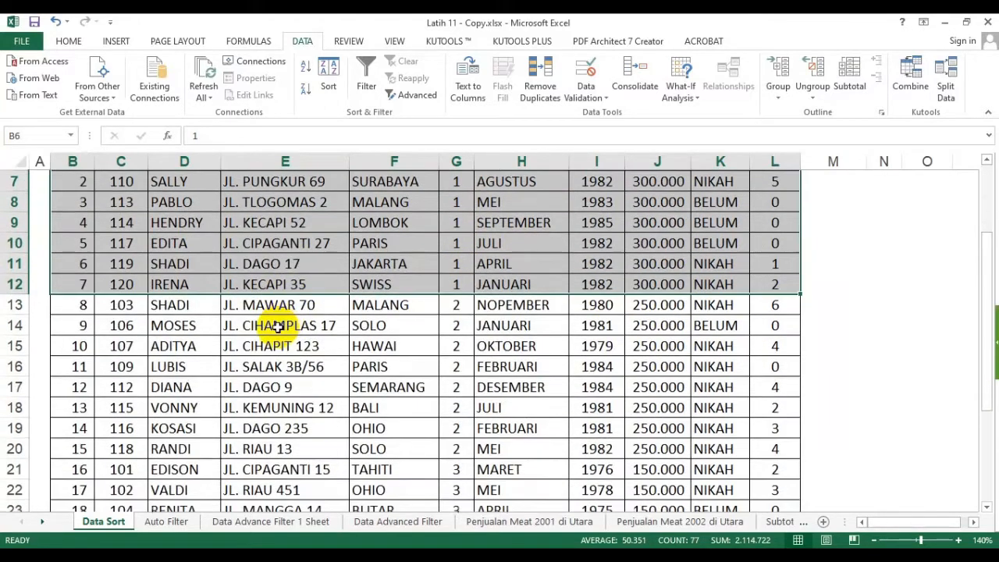
scroll(277, 332, down, 1)
drag(100, 303, 714, 407)
scroll(292, 378, down, 2)
drag(175, 345, 715, 407)
click(367, 244)
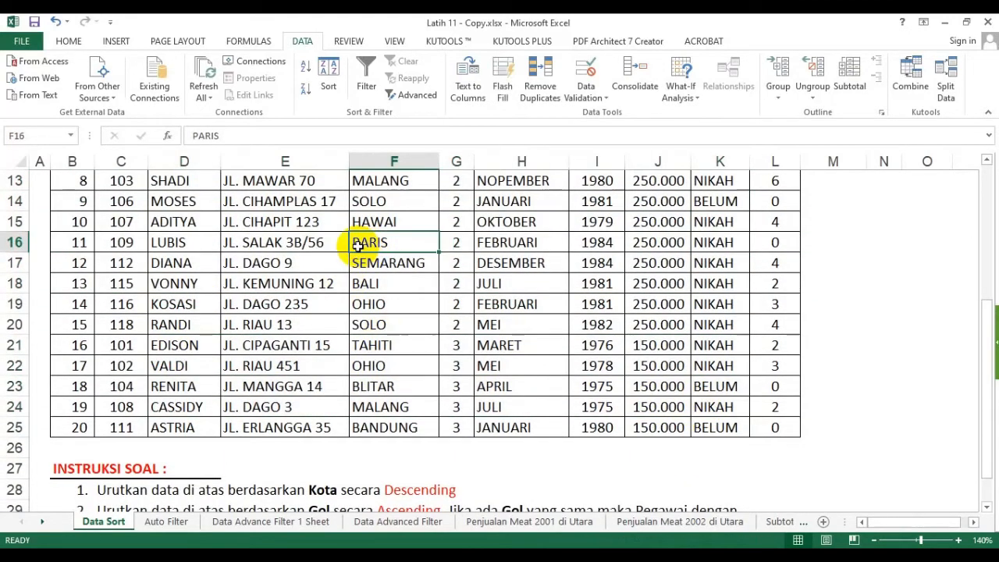
scroll(359, 244, up, 3)
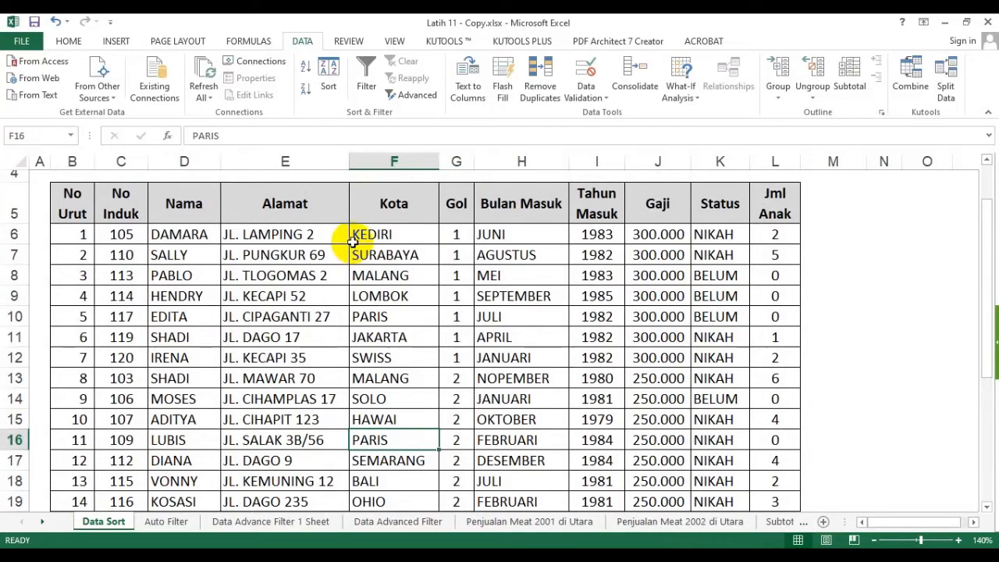
Examine the employee table from No Induk to Jml Anak, highlighting C5:L16 and the Gol 1 records in C6:L12.
click(219, 254)
drag(229, 254, 645, 319)
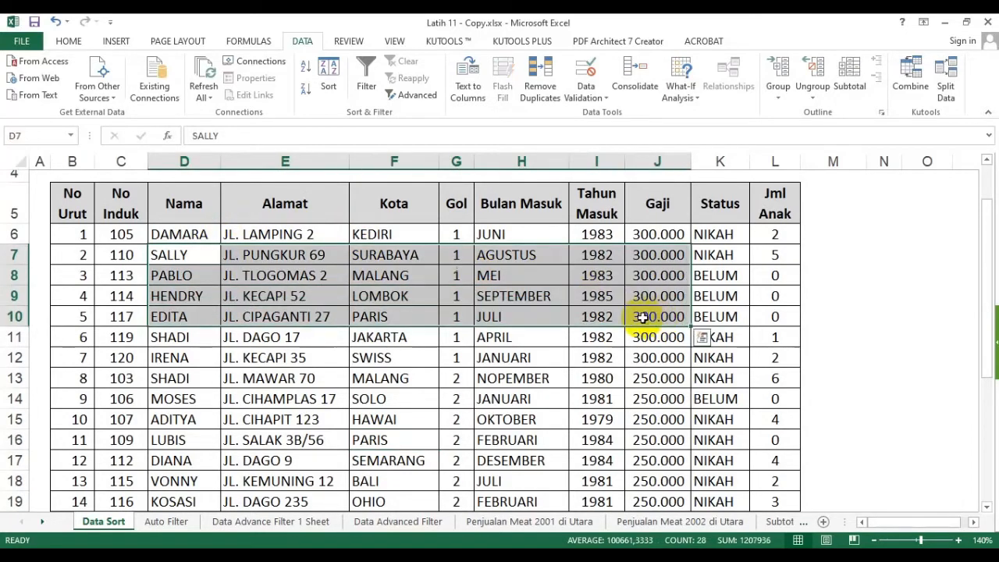
drag(122, 255, 662, 337)
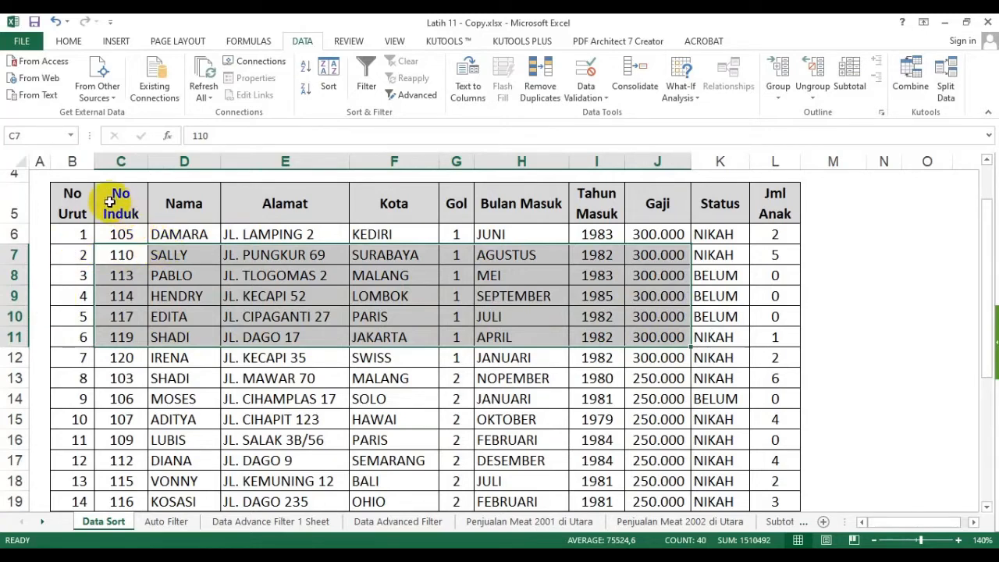
drag(110, 202, 765, 435)
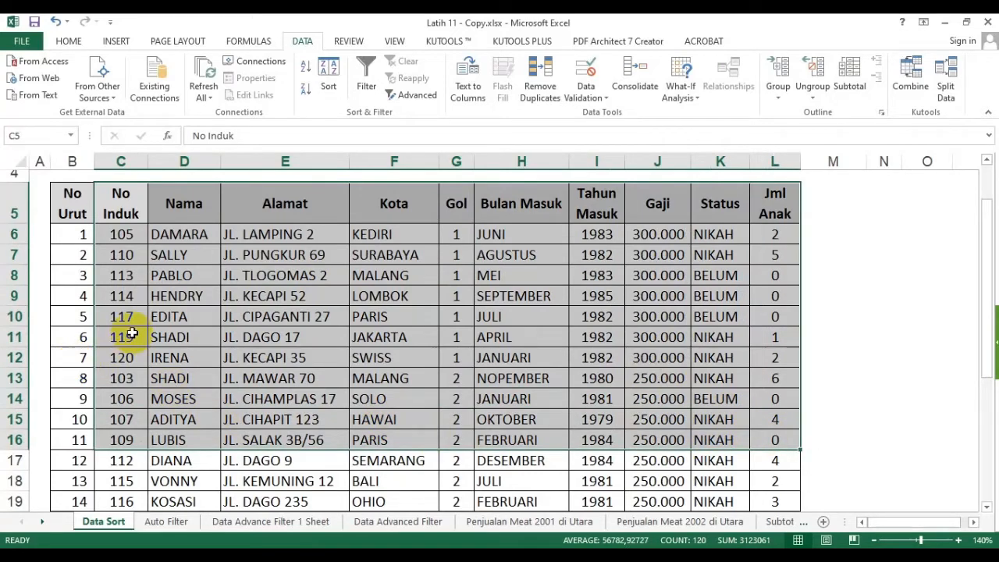
scroll(133, 331, down, 2)
scroll(201, 312, up, 3)
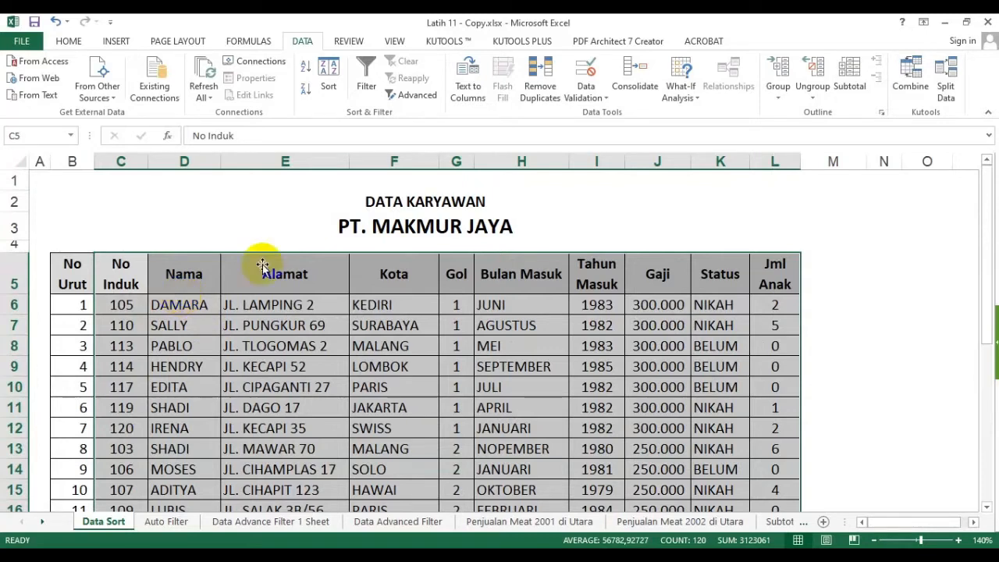
scroll(140, 285, down, 1)
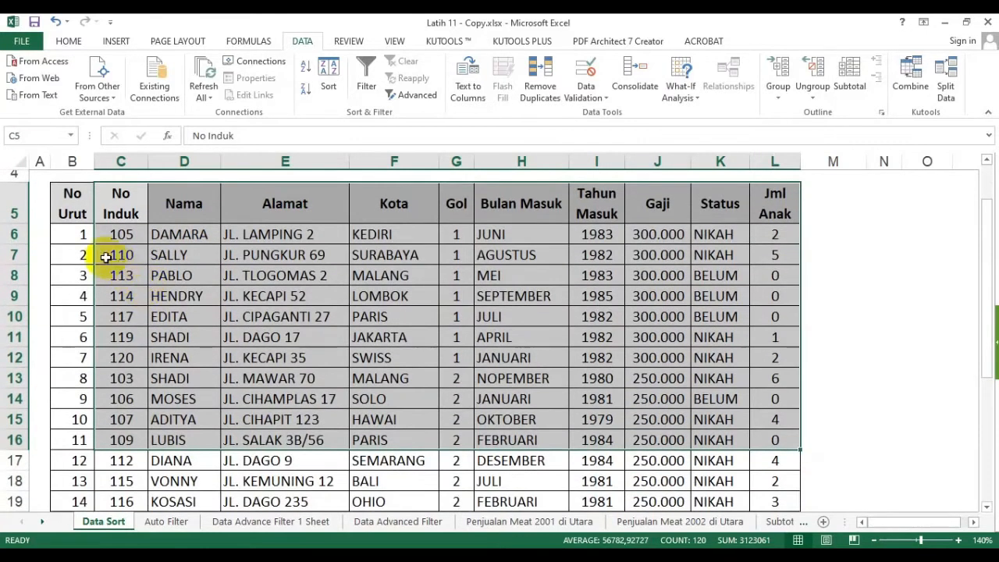
drag(13, 232, 69, 355)
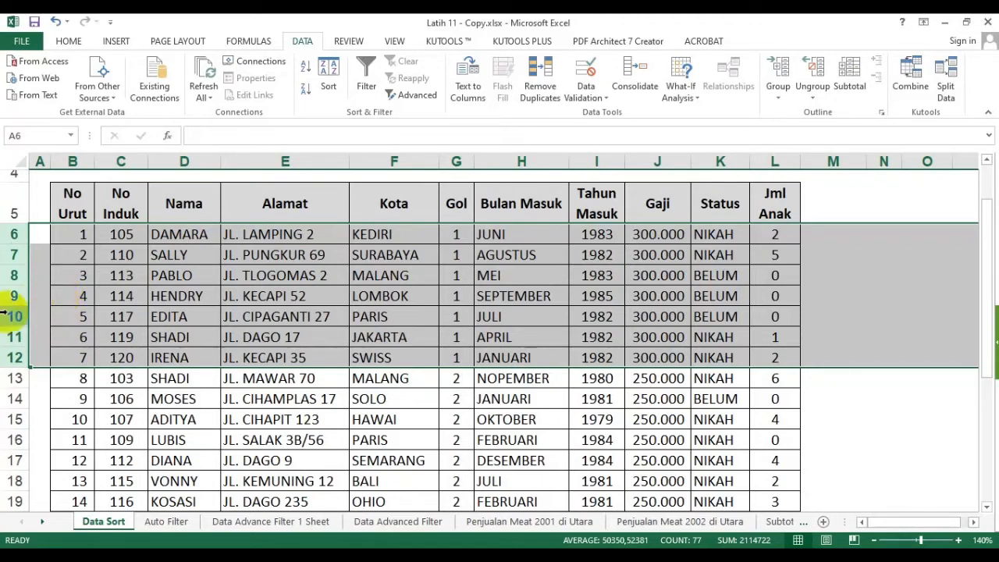
click(119, 255)
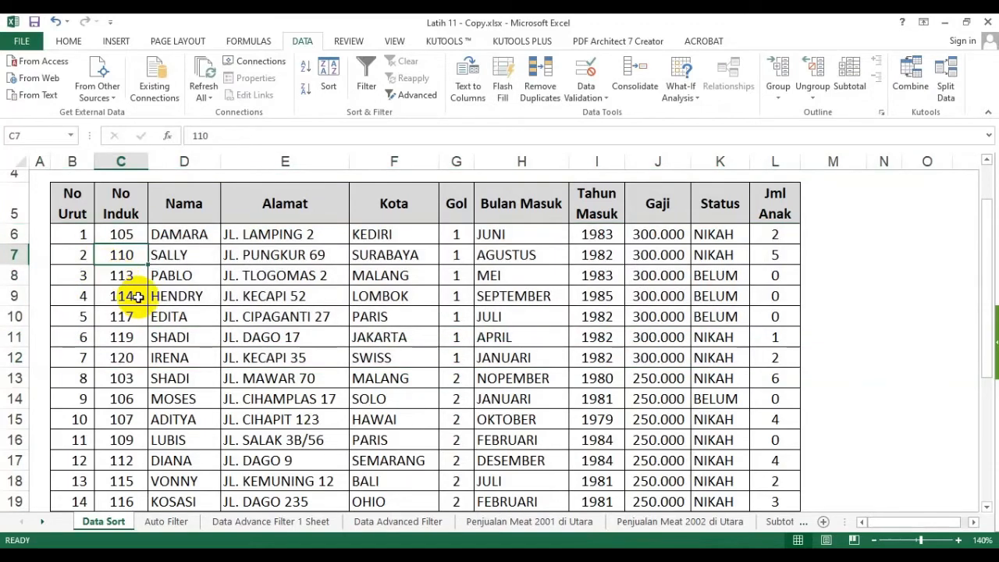
drag(114, 236, 766, 353)
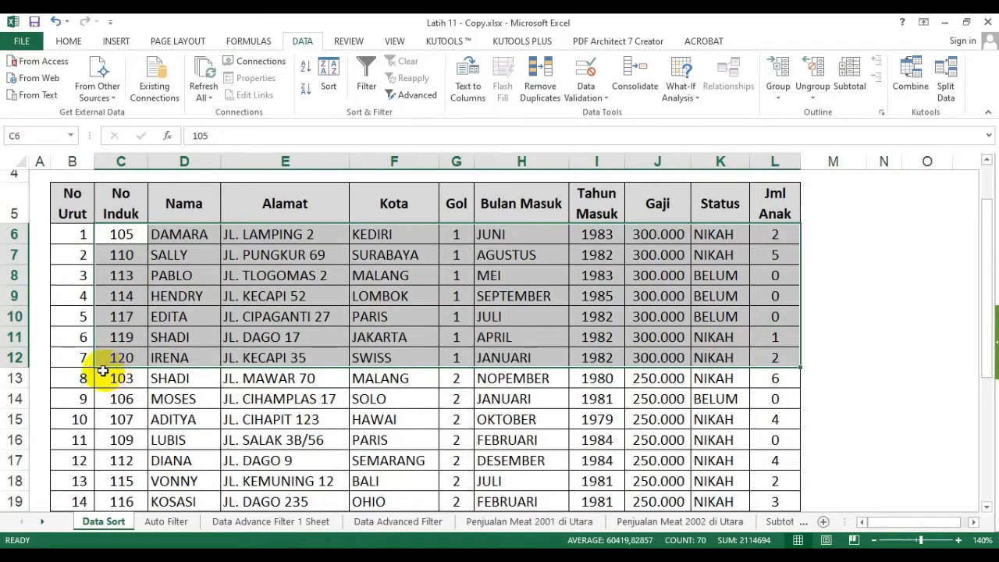
click(68, 205)
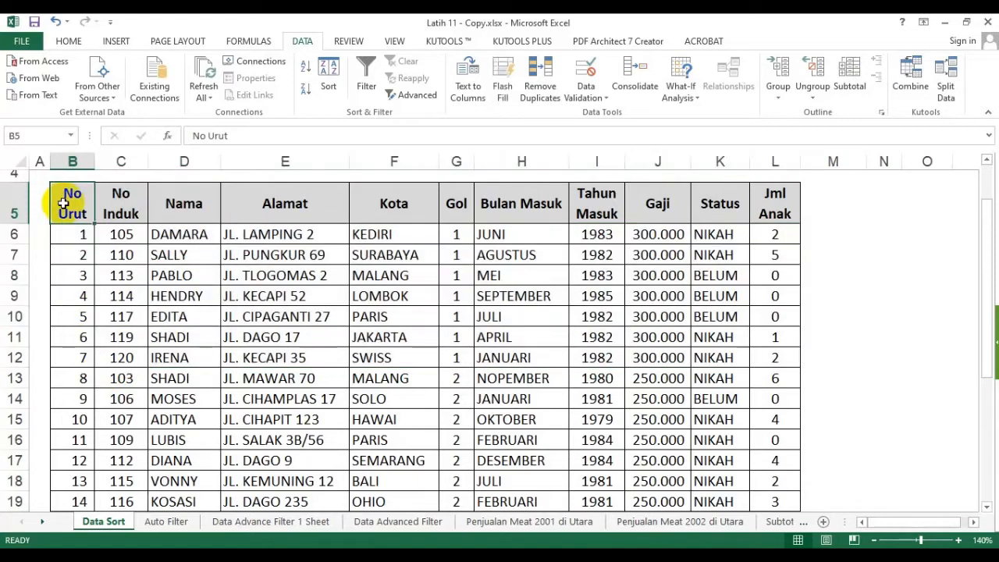
Select the employee data C5:L25 without the No Urut column and open the custom Sort settings.
click(124, 209)
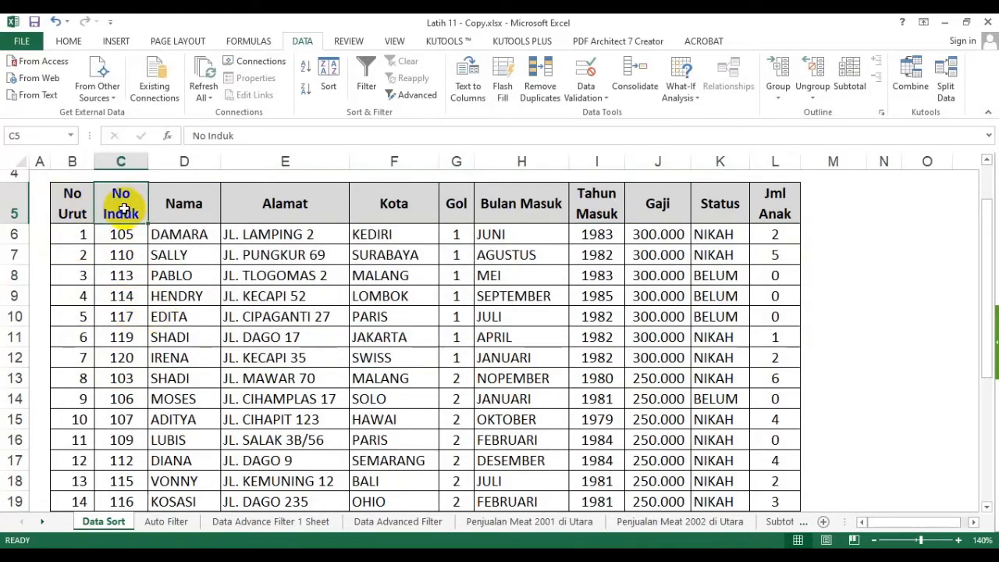
key(ctrl+shift+Right)
key(ctrl+shift+Down)
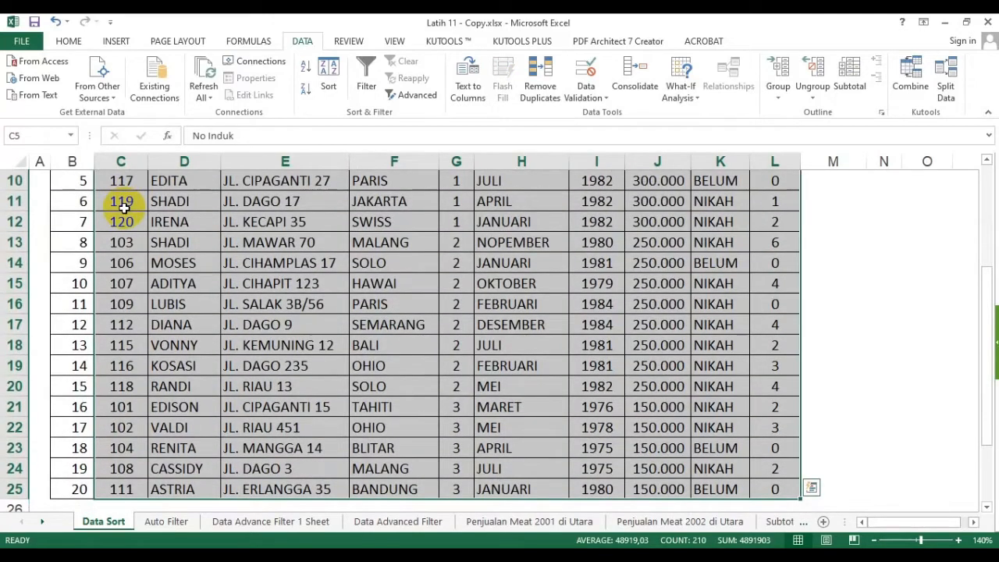
scroll(269, 168, up, 2)
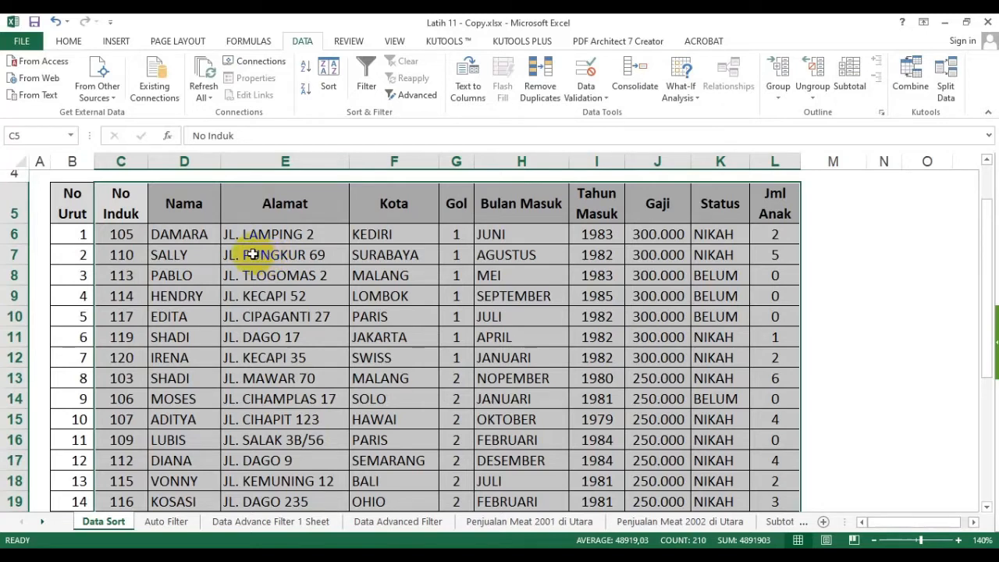
click(331, 81)
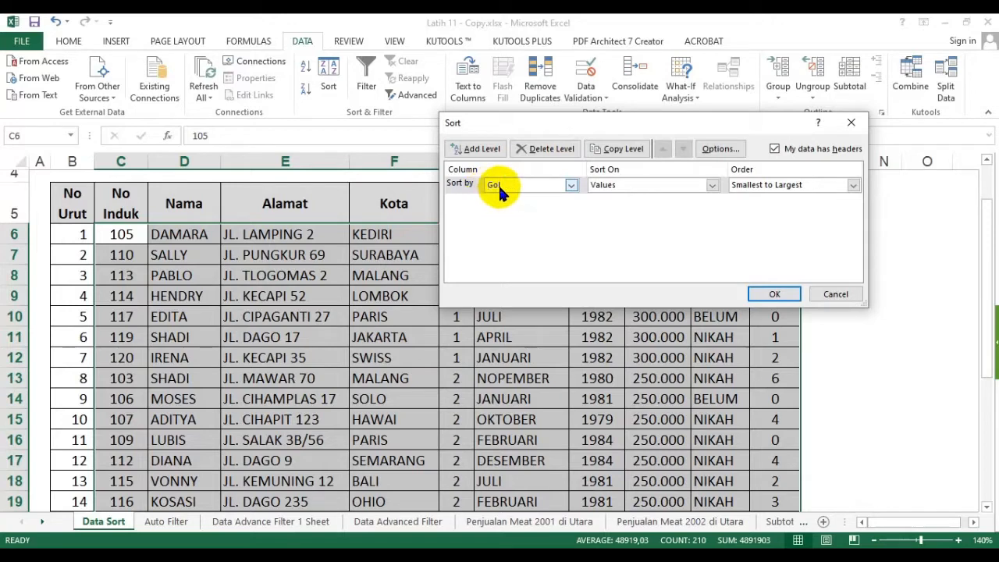
click(572, 186)
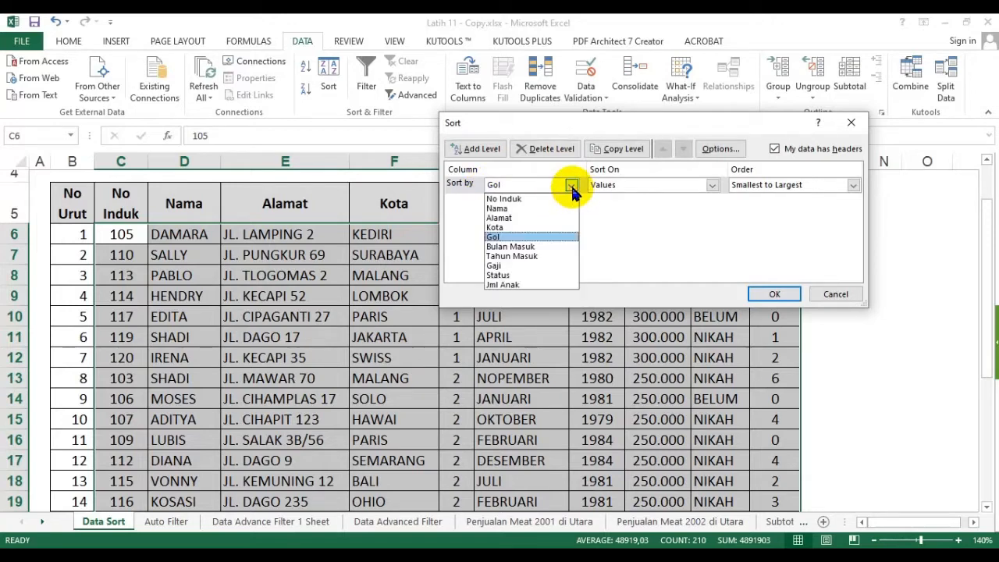
click(512, 257)
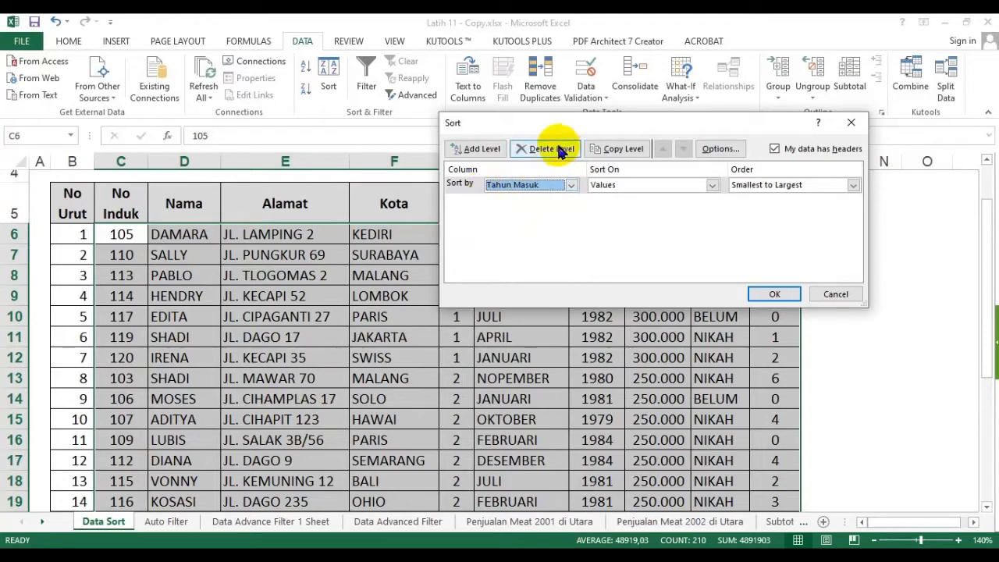
drag(554, 124, 634, 125)
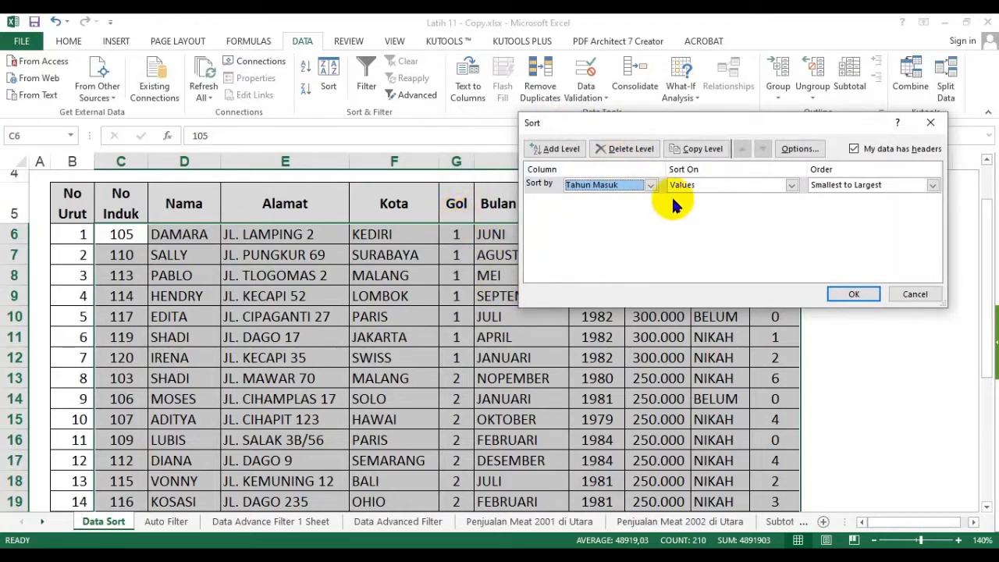
click(650, 186)
click(578, 237)
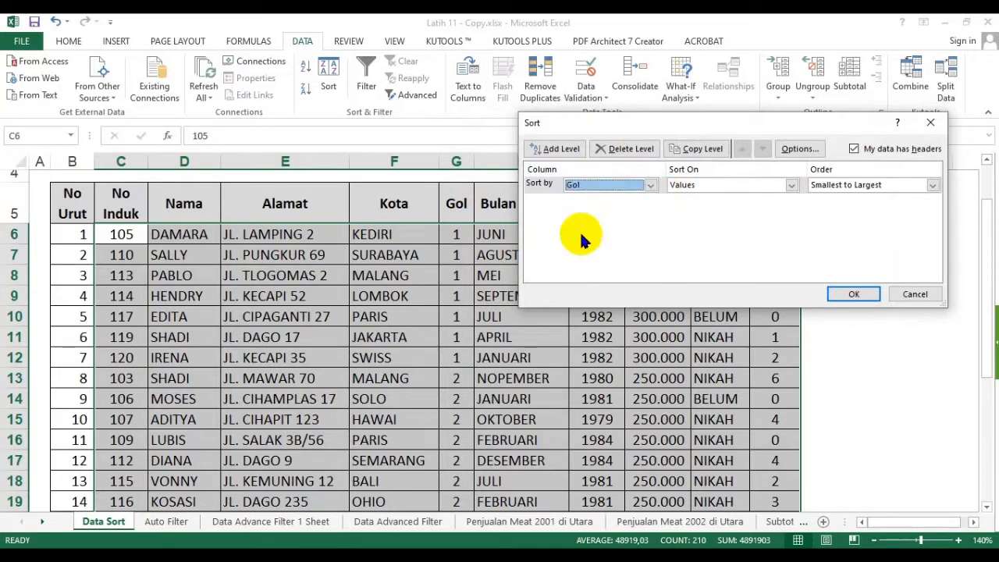
Sort the employee data by Gol with Tahun Masuk as a second level, both smallest to largest.
click(556, 150)
click(650, 202)
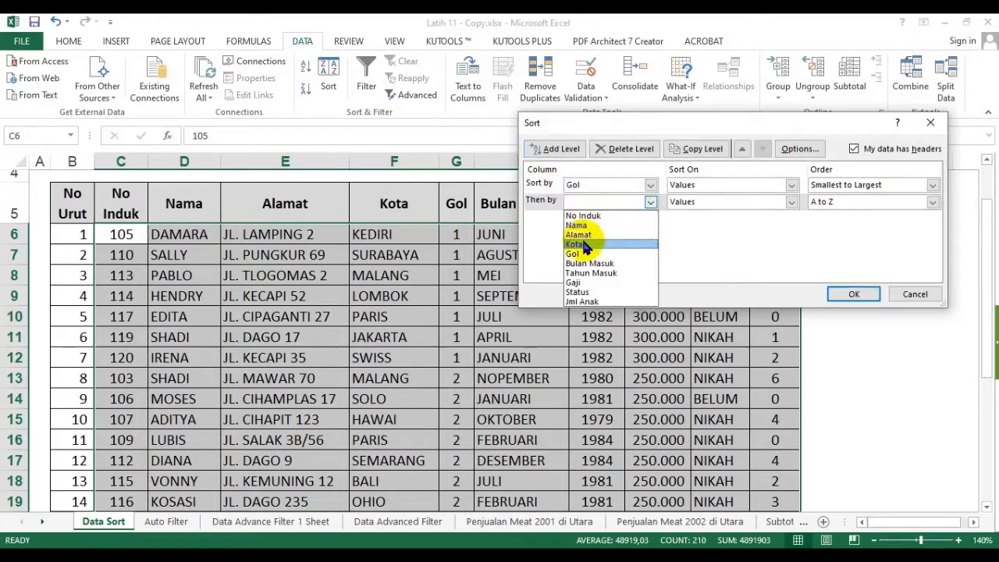
click(585, 272)
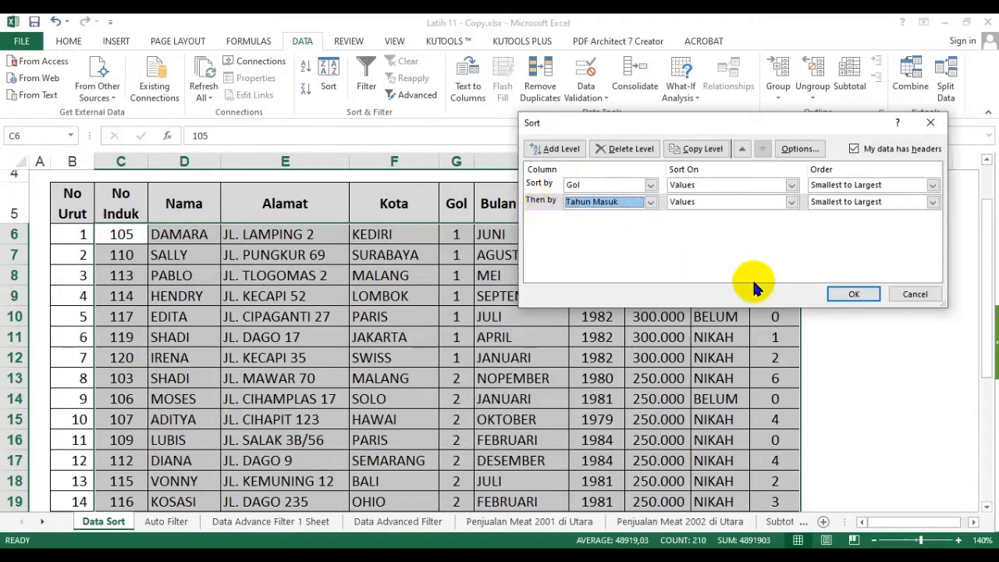
click(854, 295)
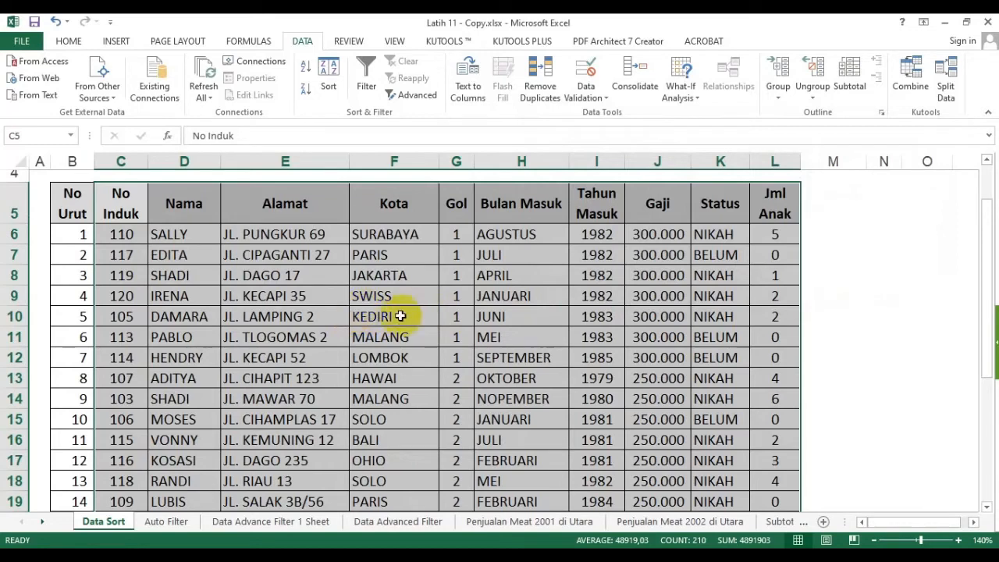
Review the rows sorted by Gol and fill the Gol 1 rows B6:L12 with yellow.
click(456, 207)
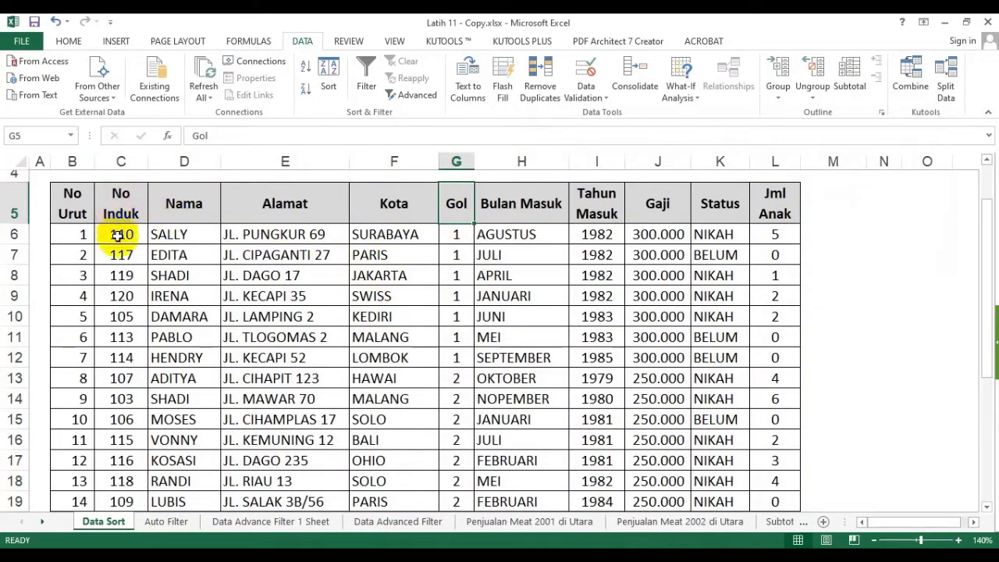
click(121, 204)
drag(121, 205, 703, 495)
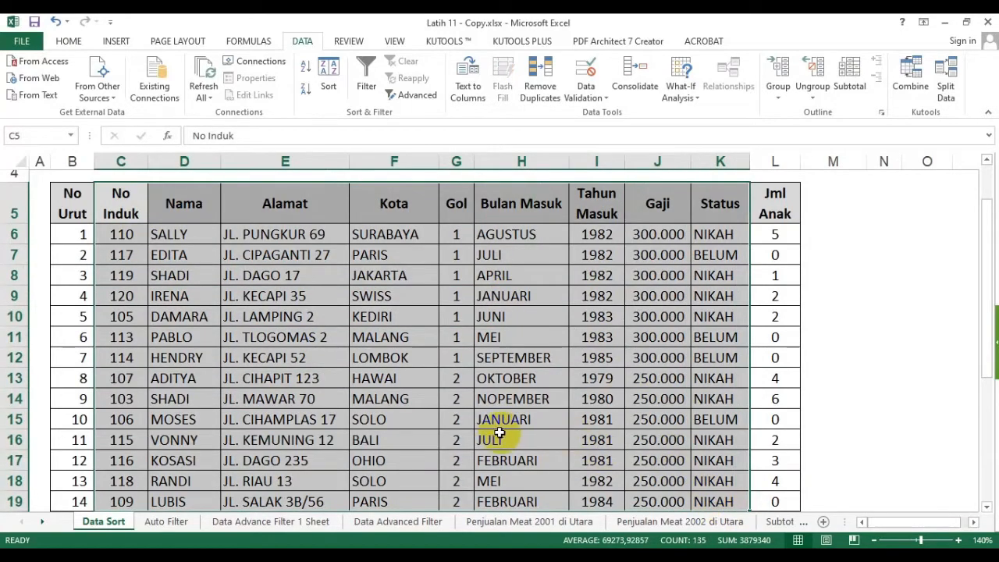
click(453, 373)
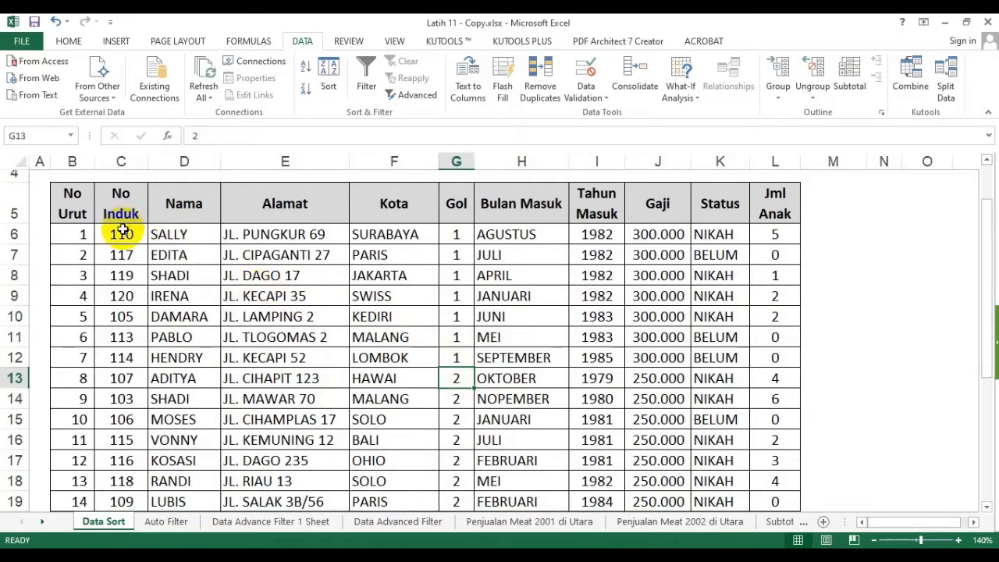
drag(78, 237, 771, 358)
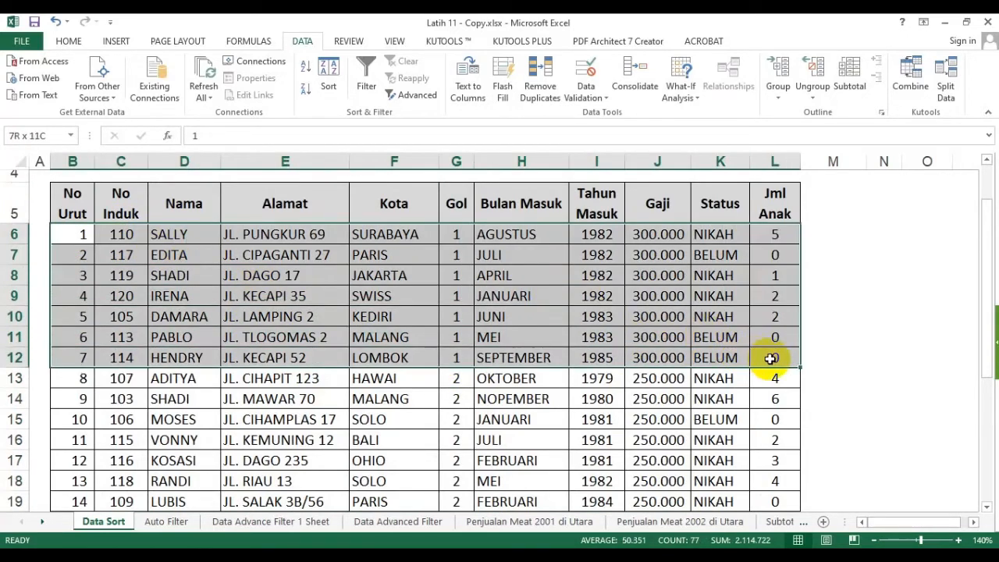
click(70, 41)
click(233, 89)
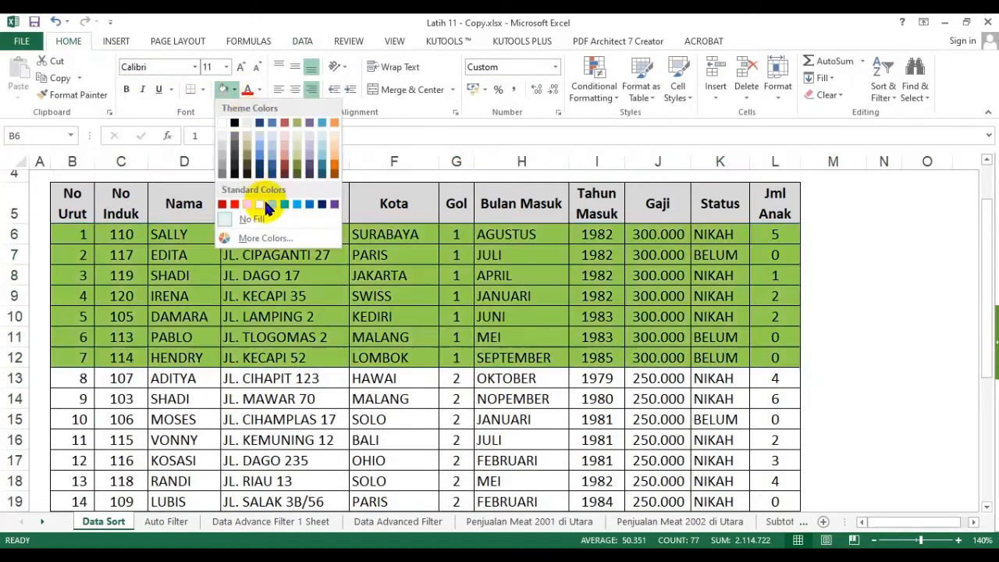
click(264, 201)
click(257, 201)
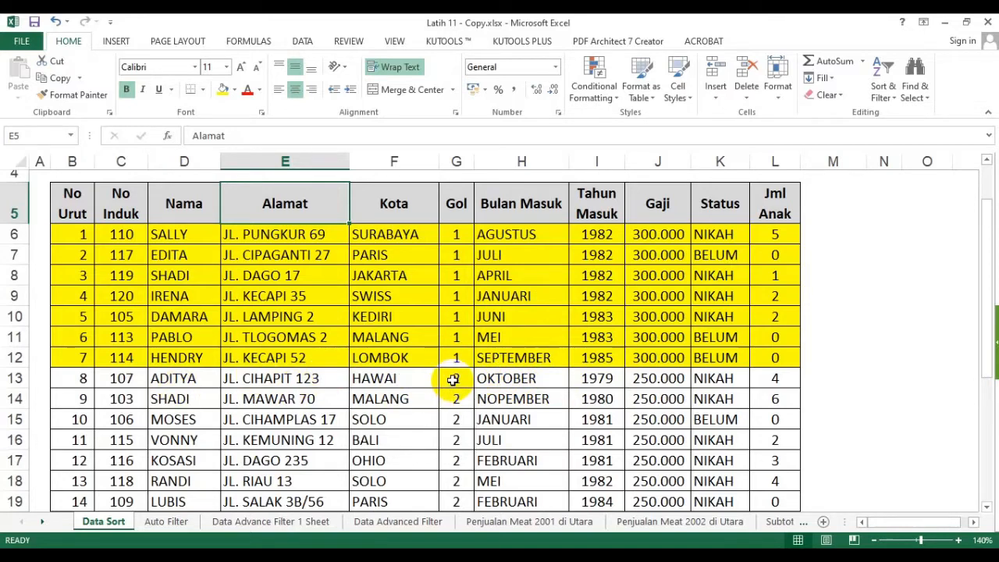
Fill the Gol 2 rows B13:L20 with light blue.
scroll(449, 376, down, 1)
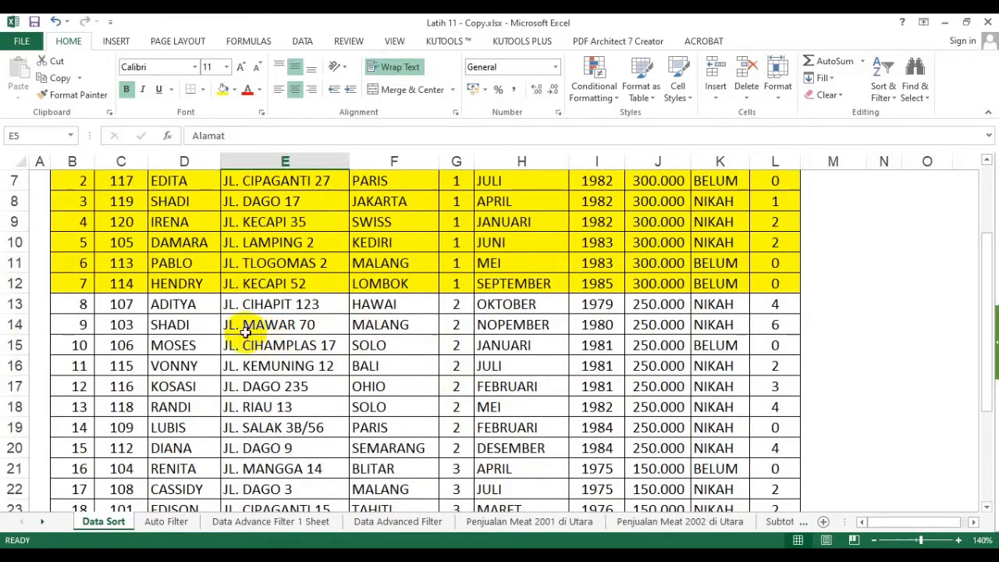
drag(77, 313, 770, 442)
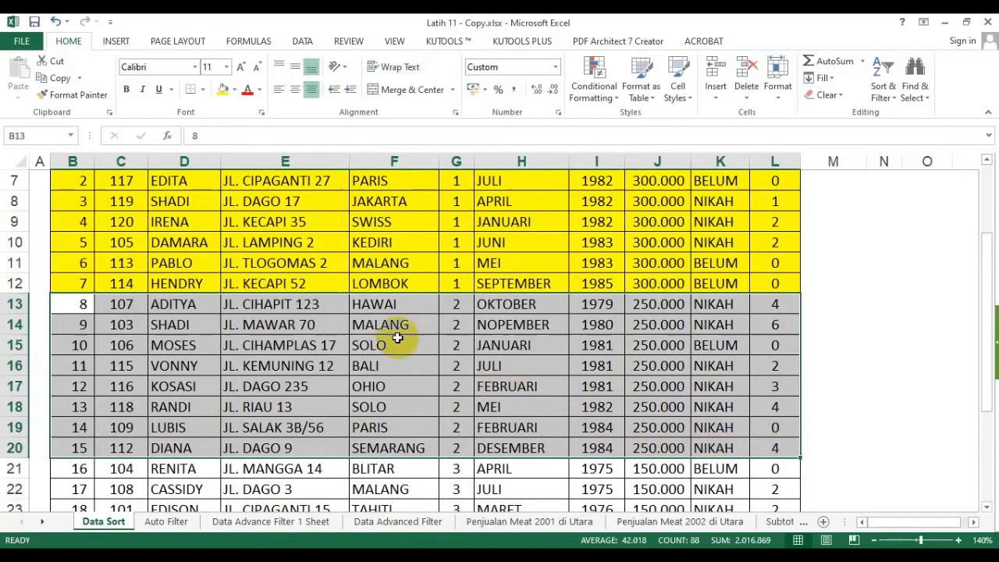
click(235, 90)
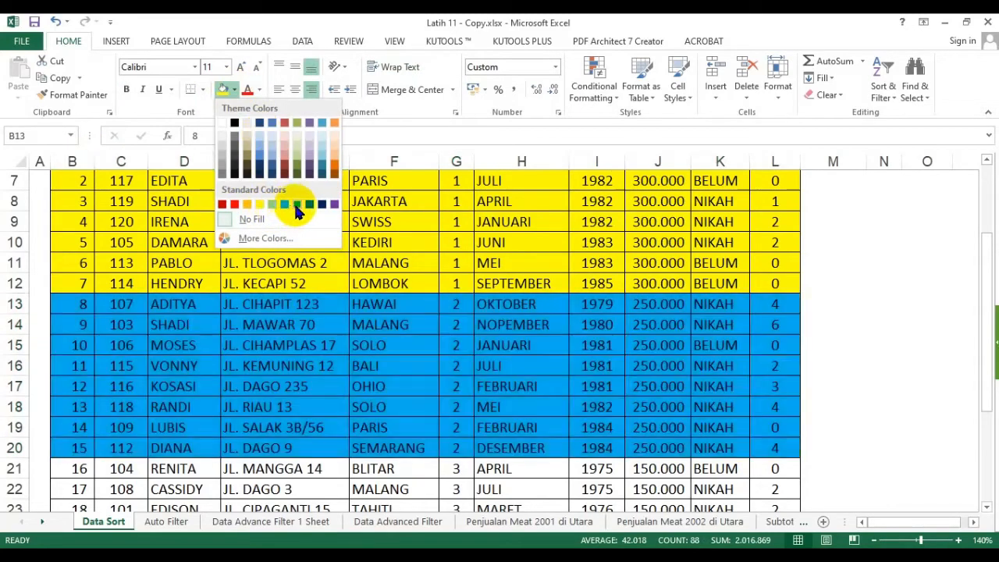
click(297, 206)
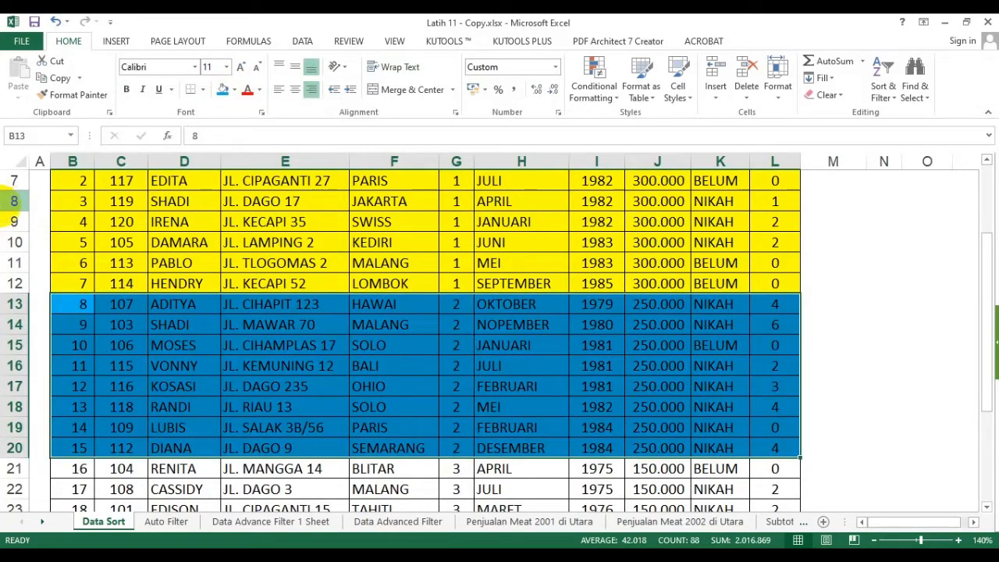
Review the Gol 1, Gol 2 and Gol 3 row groups of the sorted employee data one after another.
scroll(206, 235, up, 1)
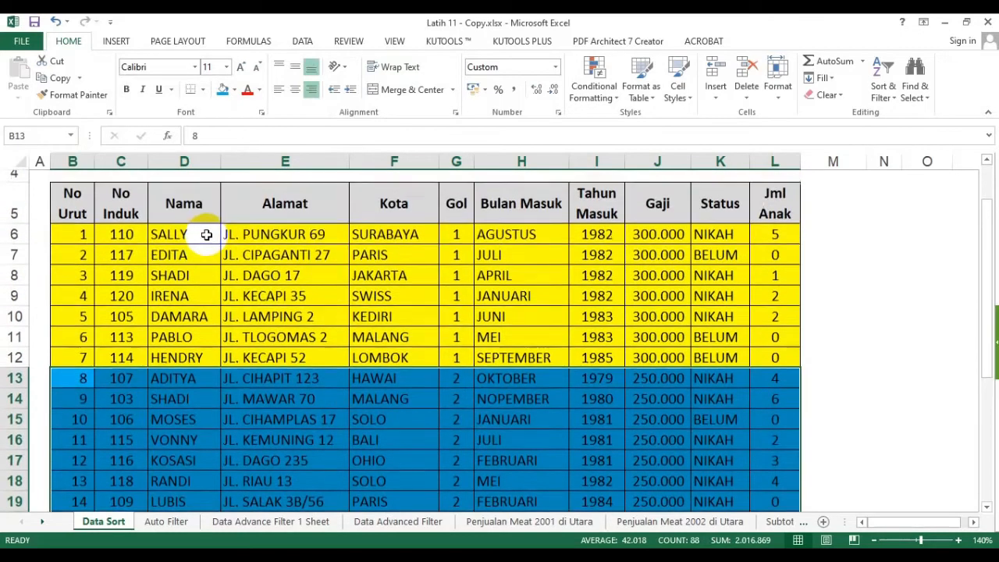
drag(88, 235, 761, 367)
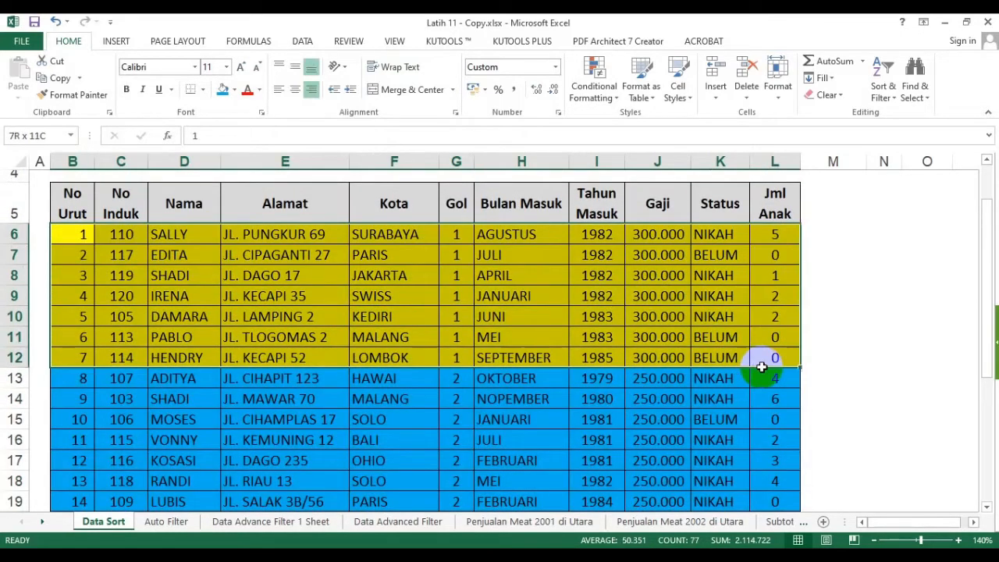
scroll(323, 339, down, 2)
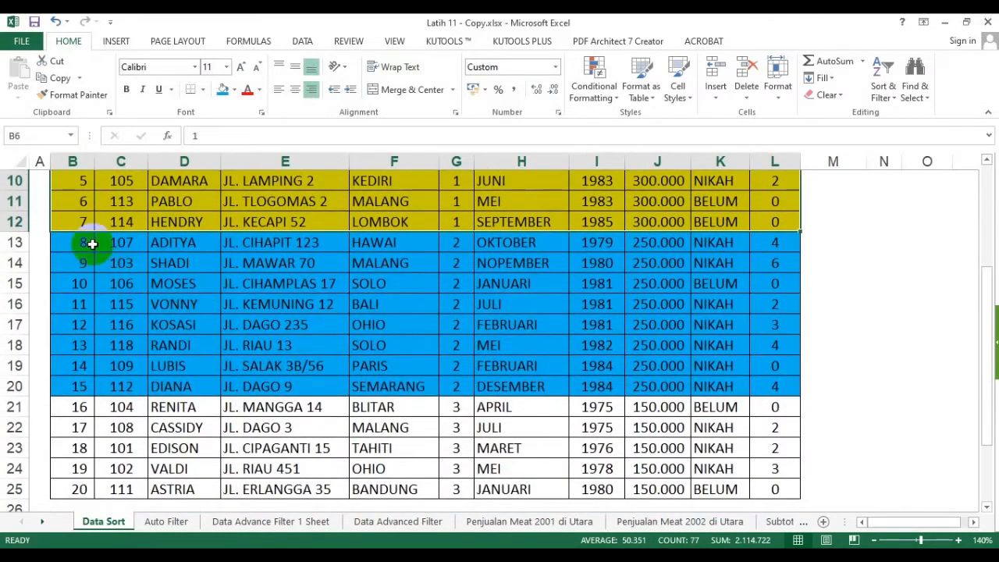
drag(92, 244, 758, 387)
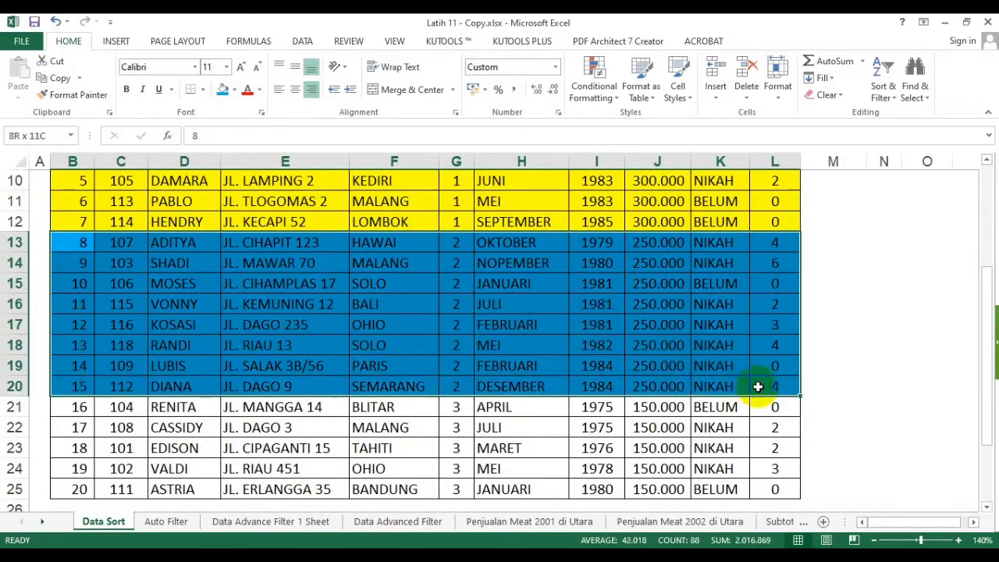
scroll(468, 328, down, 2)
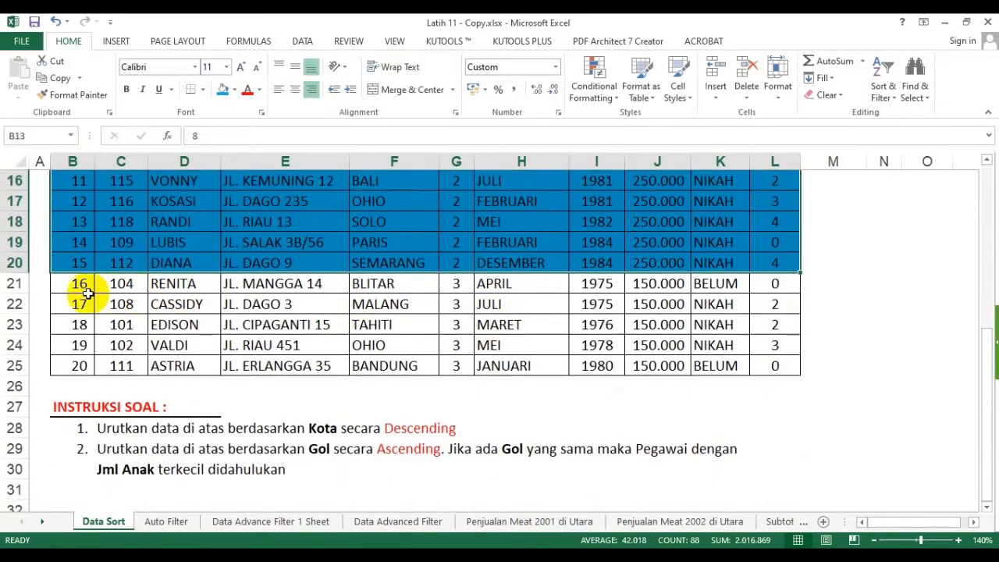
drag(87, 292, 777, 367)
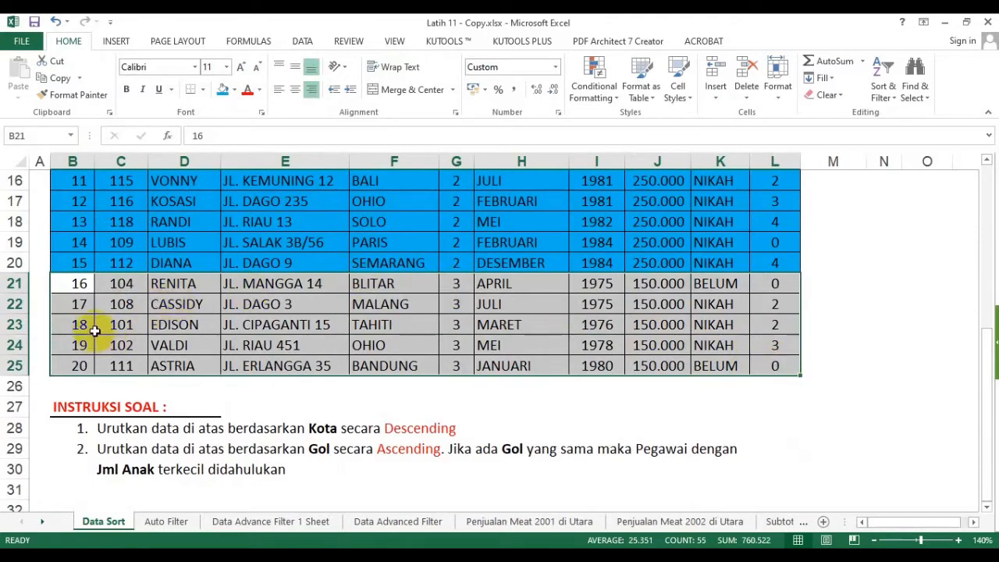
scroll(196, 252, up, 3)
scroll(223, 254, up, 1)
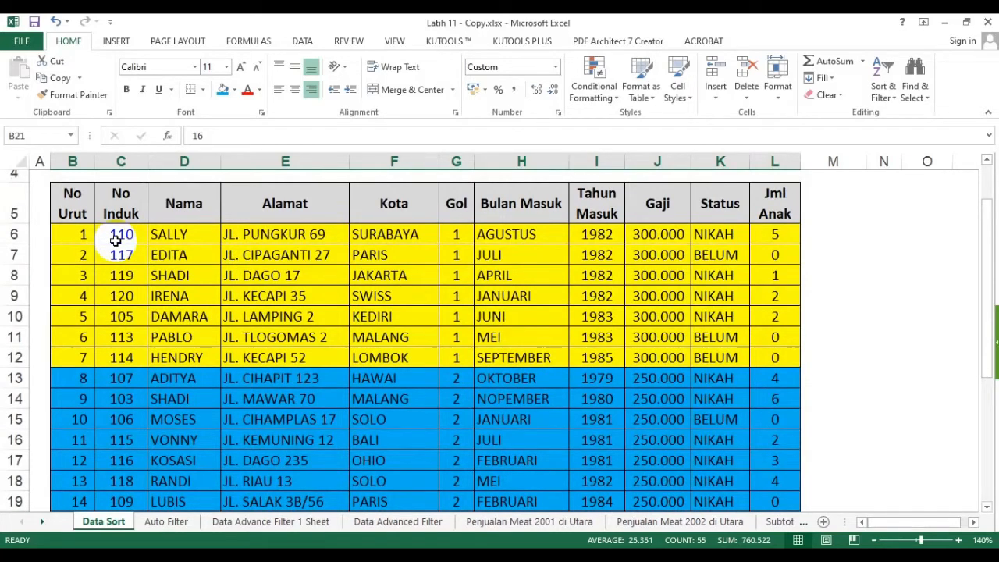
Check the sort levels for the employee table starting from a single cell, without applying a sort.
click(228, 234)
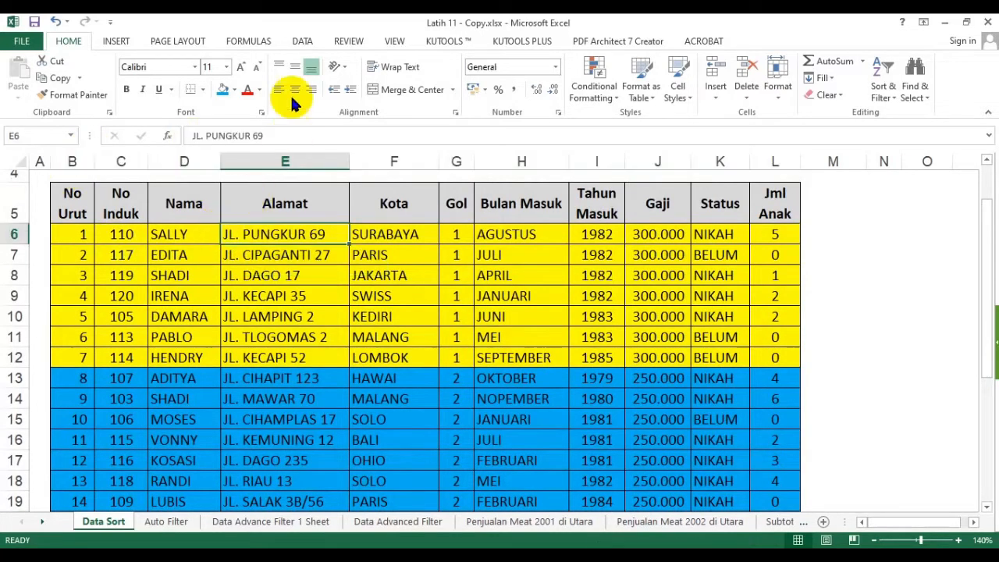
click(302, 41)
click(329, 79)
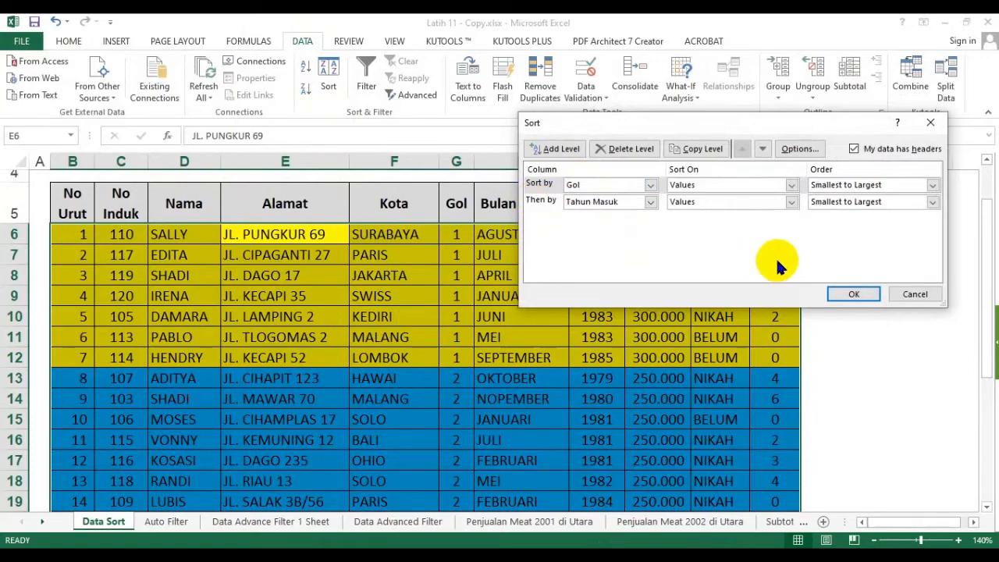
click(909, 294)
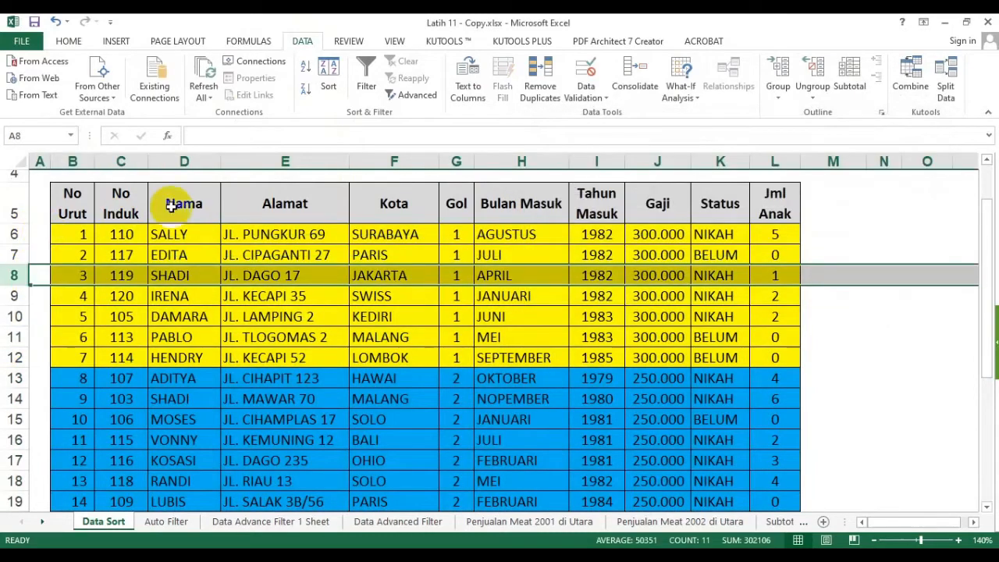
Examine the employee data from the No Induk column onward, including the header row and the Gol 1 rows C6:L12.
drag(122, 203, 761, 464)
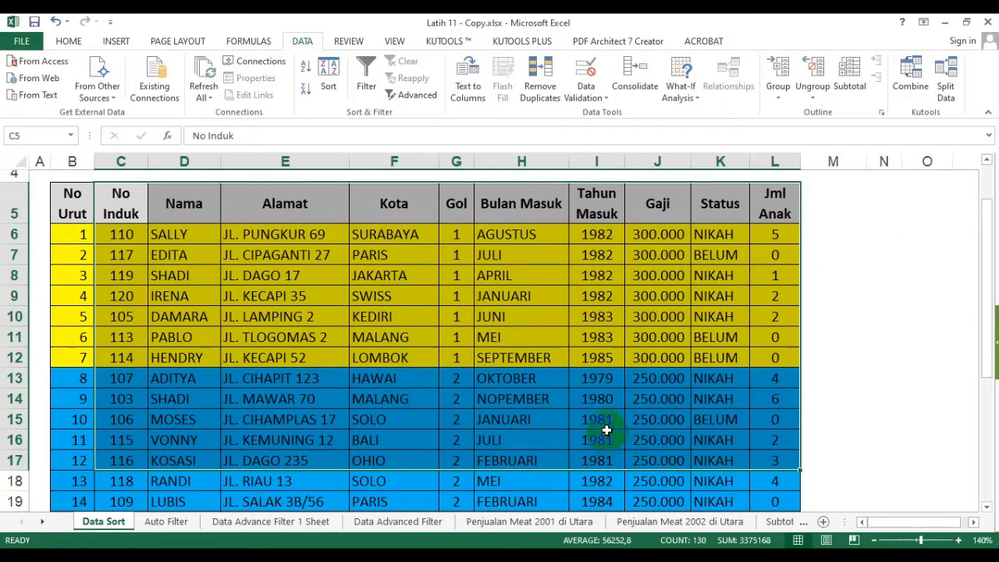
scroll(334, 393, down, 3)
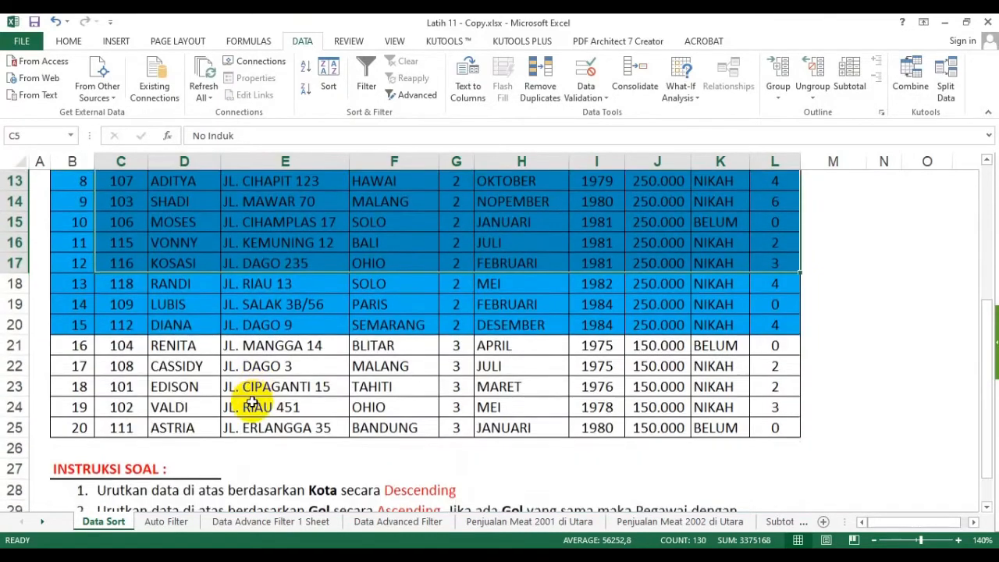
scroll(254, 402, up, 1)
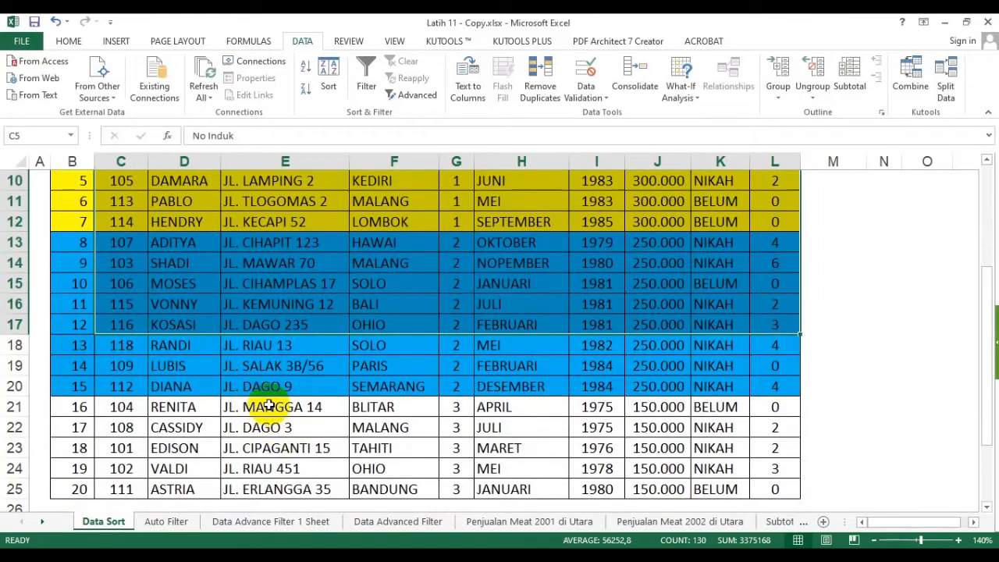
scroll(375, 347, up, 3)
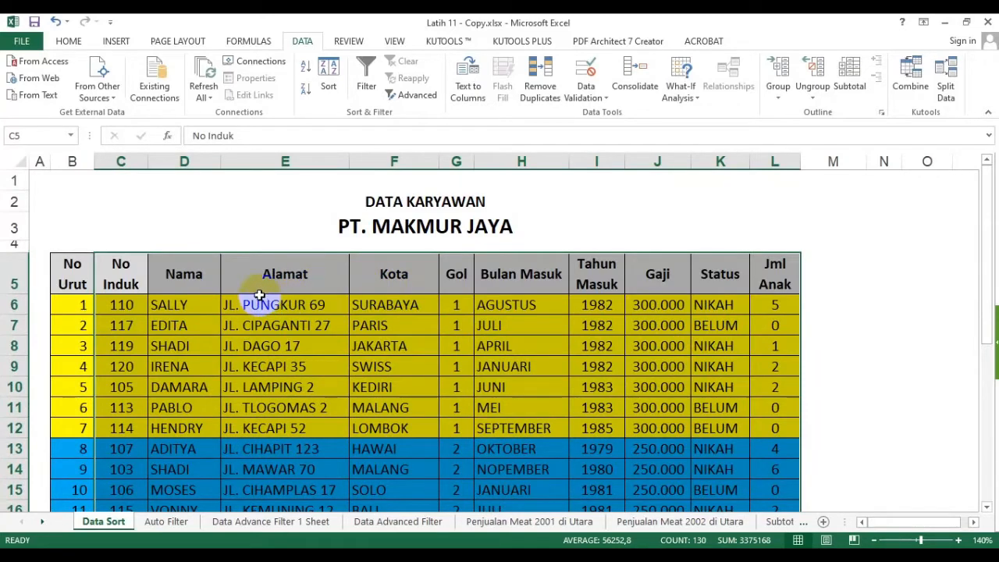
scroll(259, 295, down, 1)
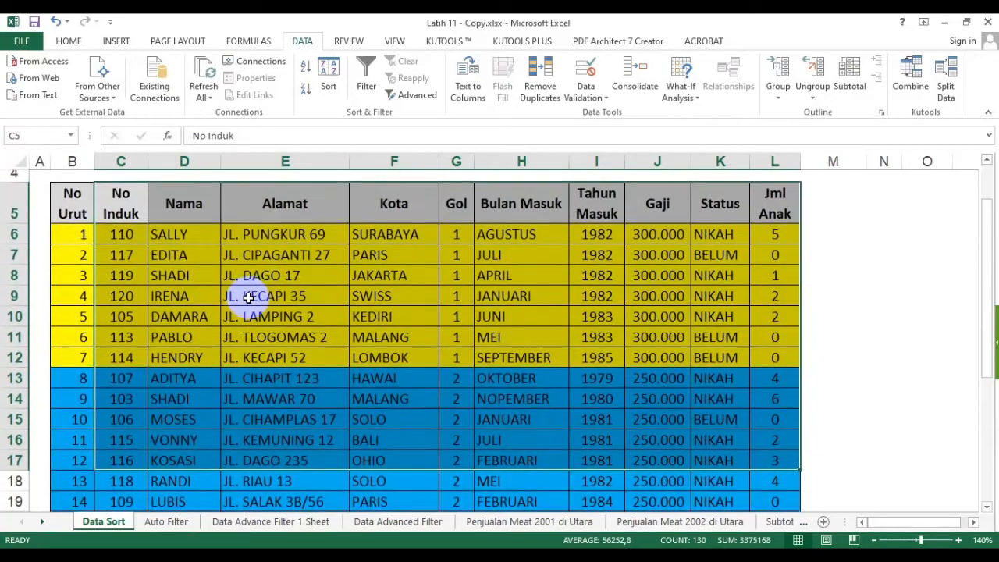
drag(122, 237, 773, 357)
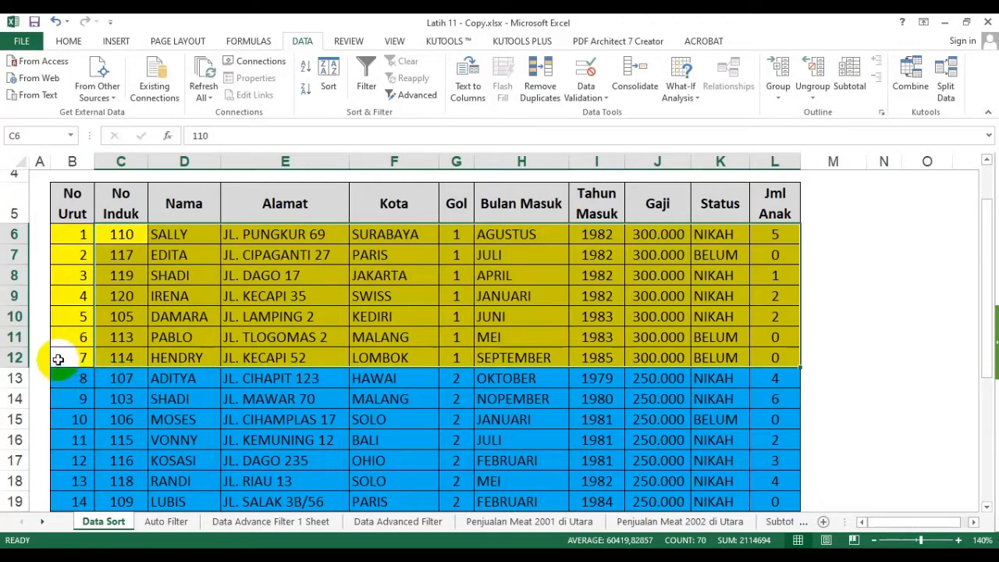
click(338, 310)
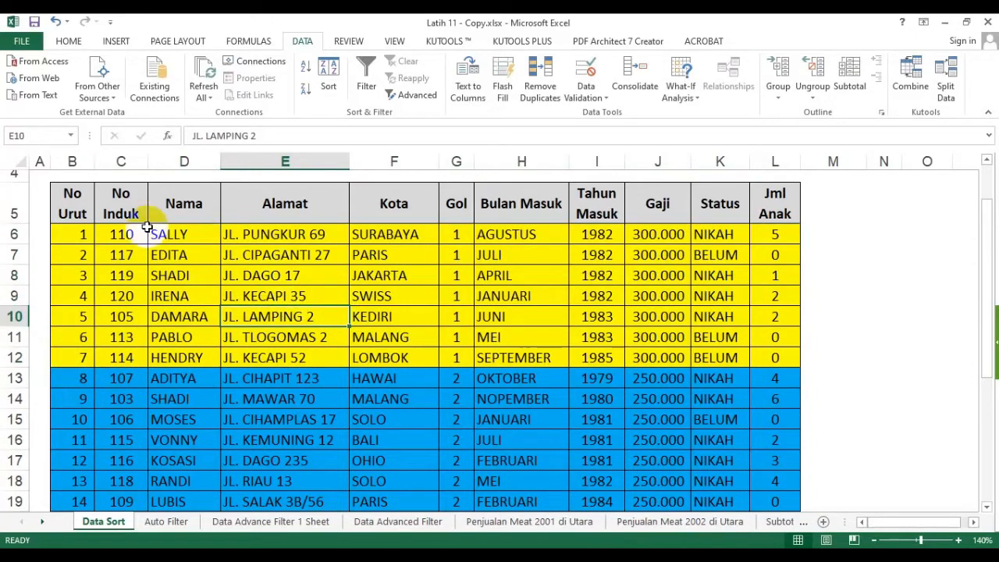
drag(125, 215, 752, 464)
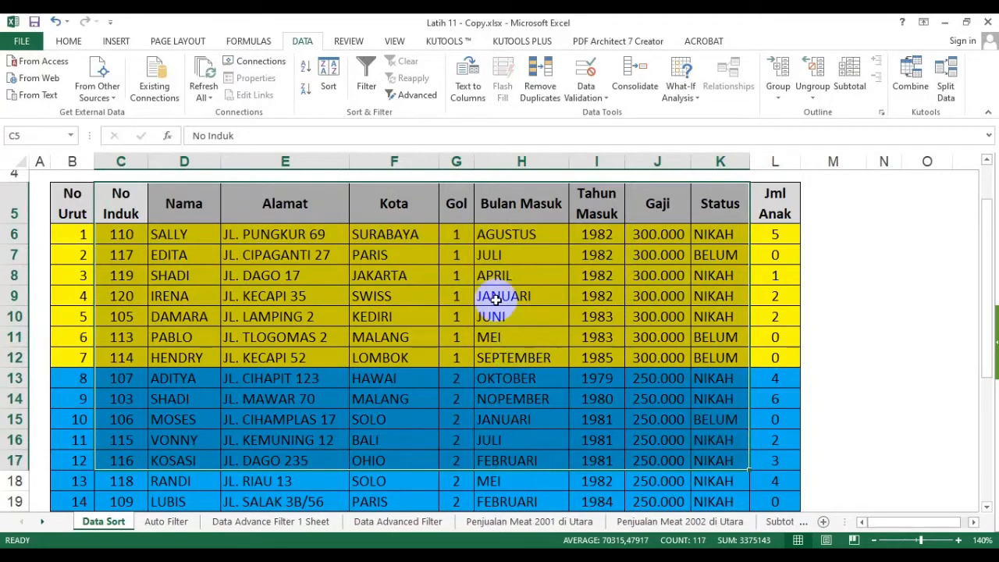
drag(597, 237, 602, 351)
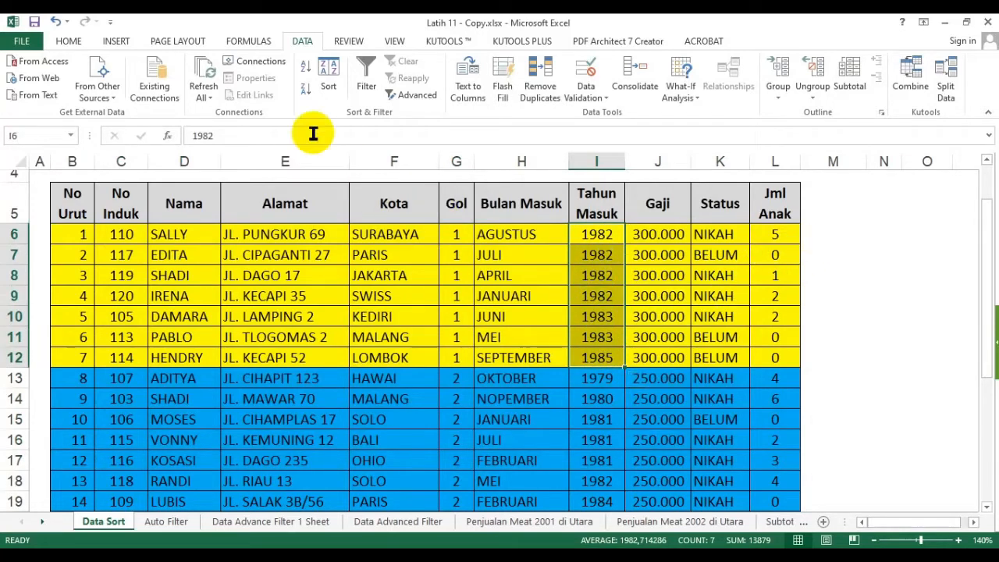
click(328, 81)
click(840, 251)
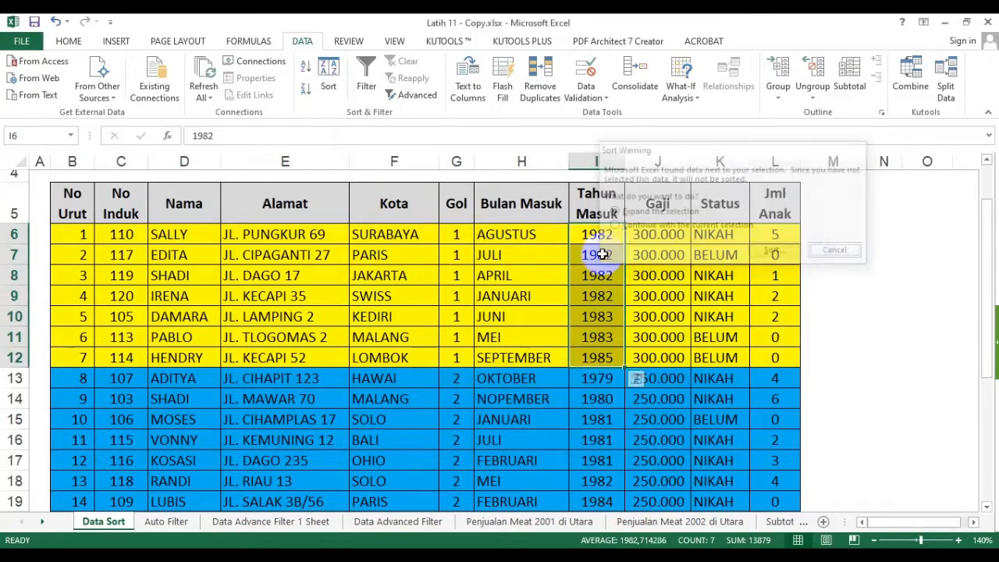
Sort the Gol 1 rows by Gol and then Tahun Masuk, smallest to largest, adding and deleting an empty extra level.
drag(123, 196, 807, 363)
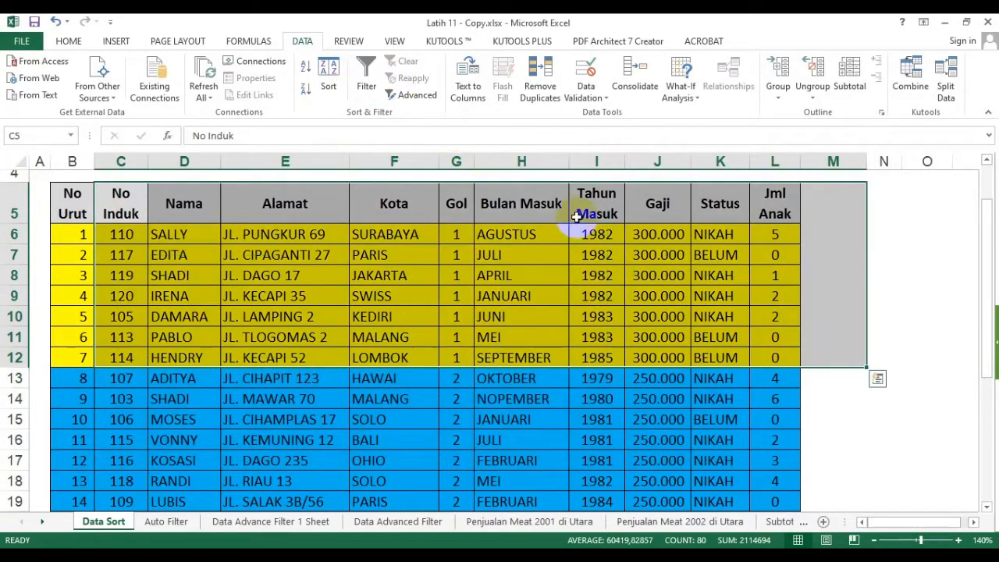
click(327, 76)
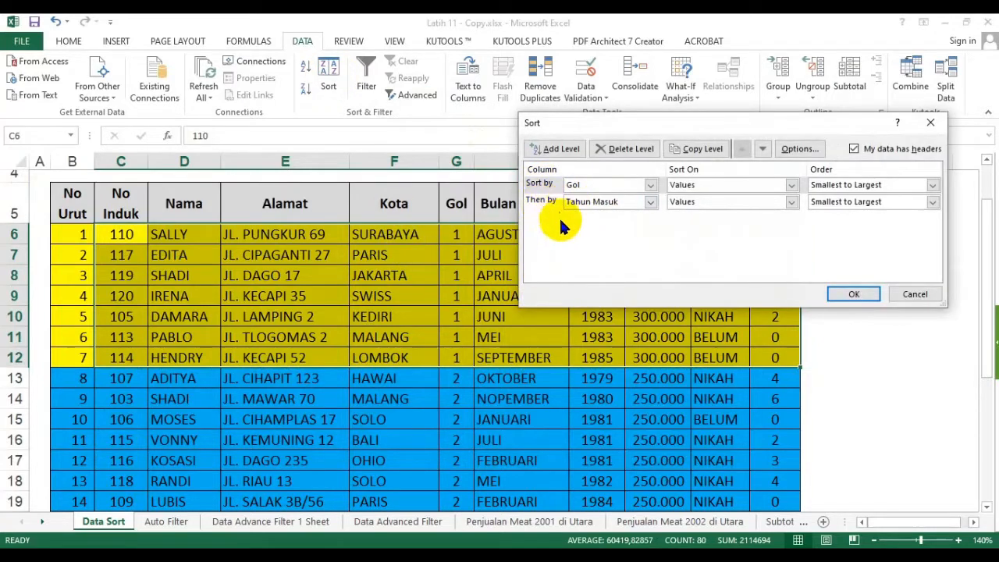
click(556, 148)
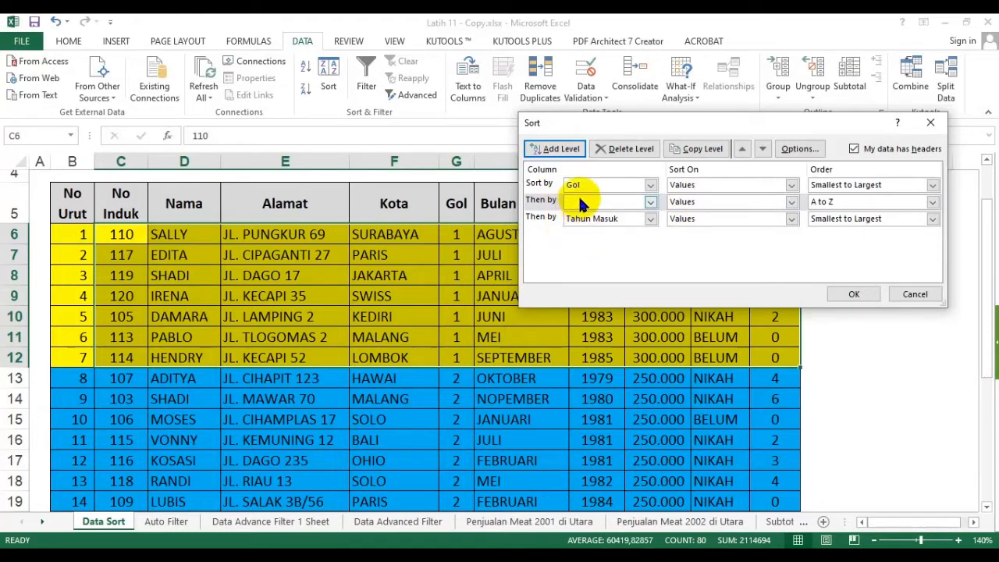
click(580, 202)
click(580, 204)
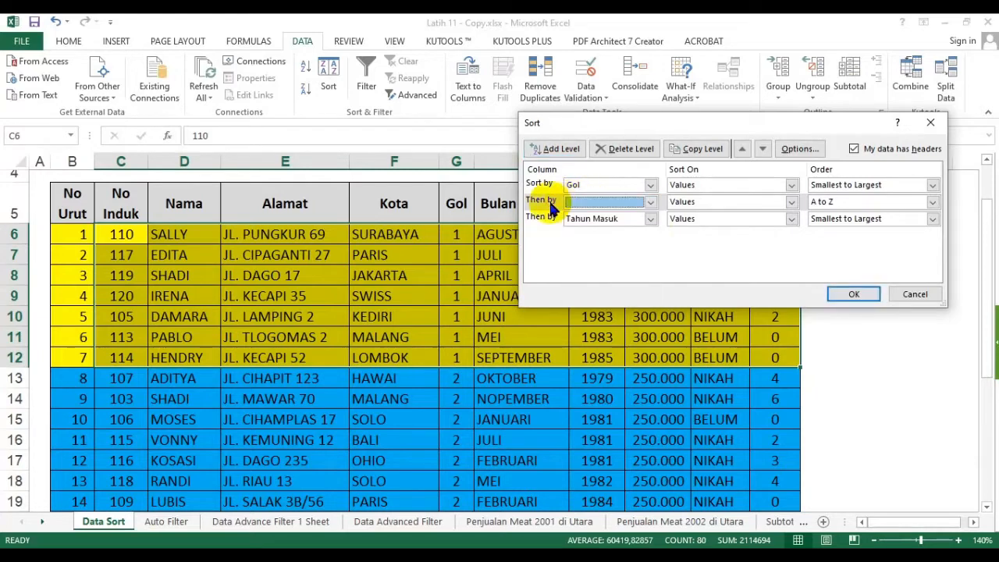
click(631, 148)
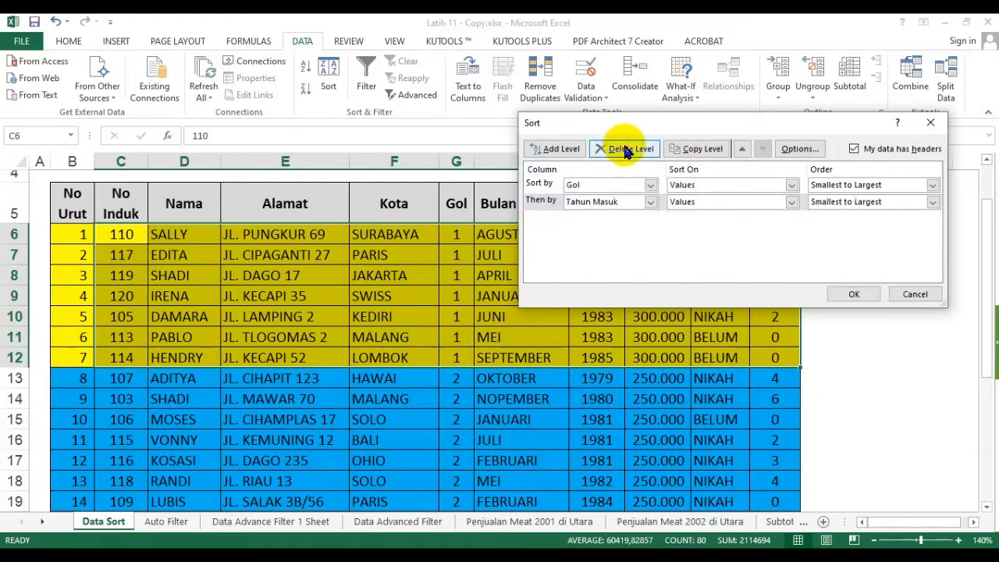
click(854, 294)
click(238, 283)
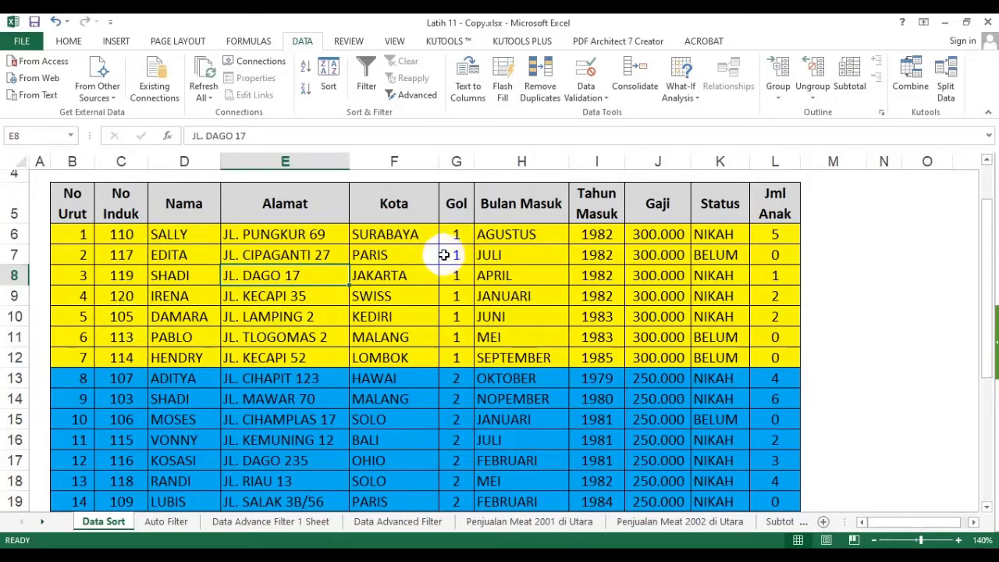
Select all employee rows B6:L25, including the No Urut column but without the header row.
scroll(363, 317, down, 2)
scroll(364, 317, down, 4)
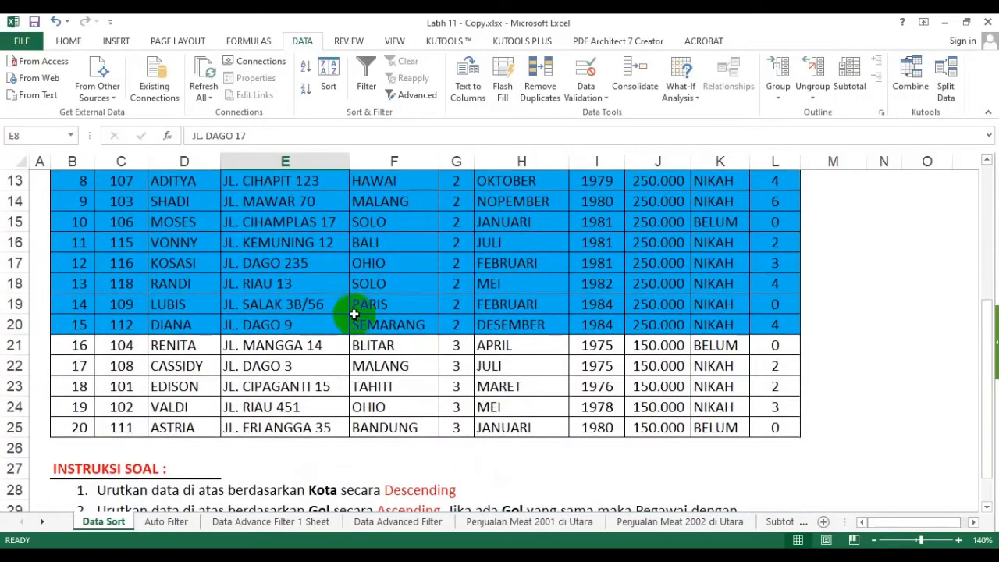
scroll(351, 315, up, 4)
scroll(348, 314, down, 2)
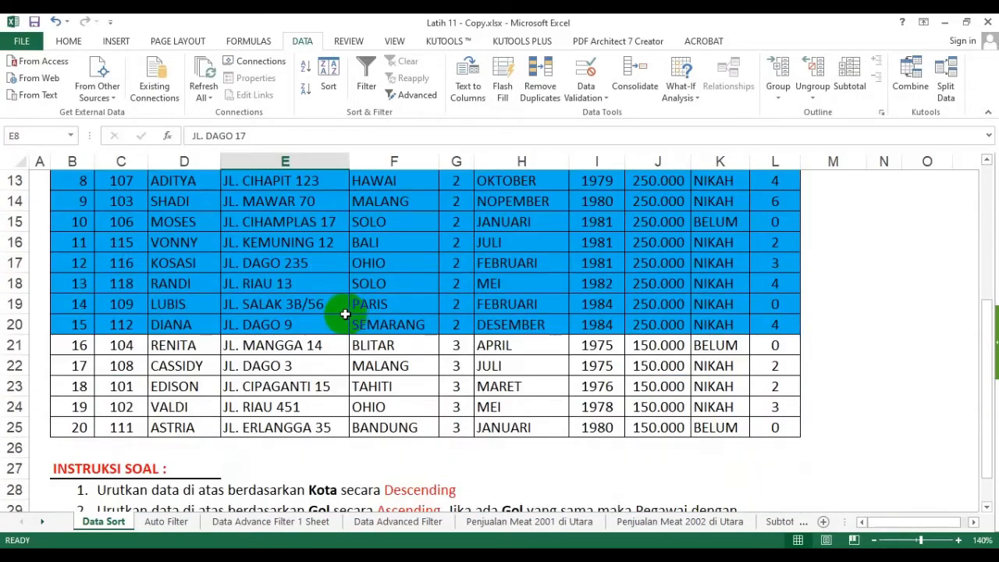
scroll(336, 313, up, 4)
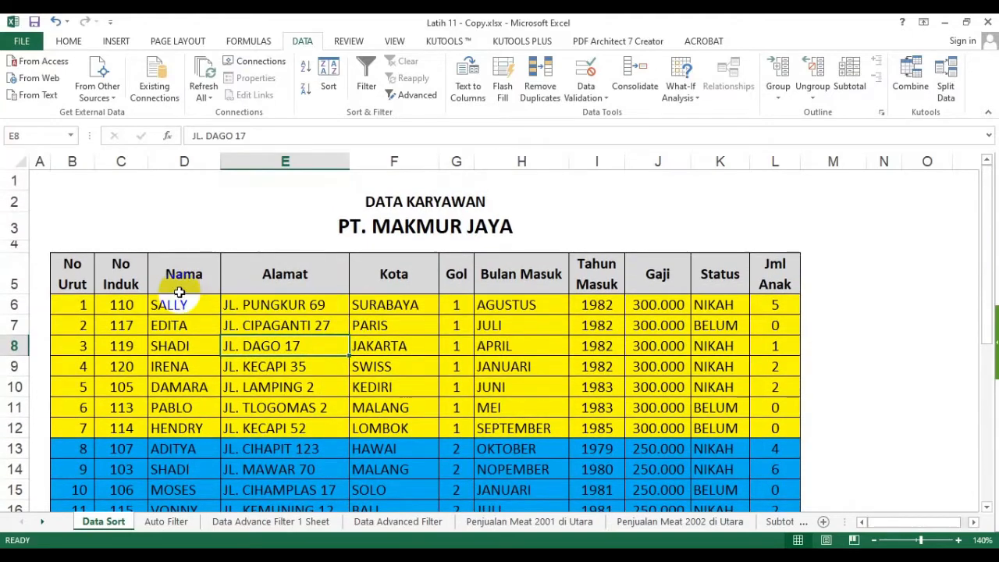
click(75, 306)
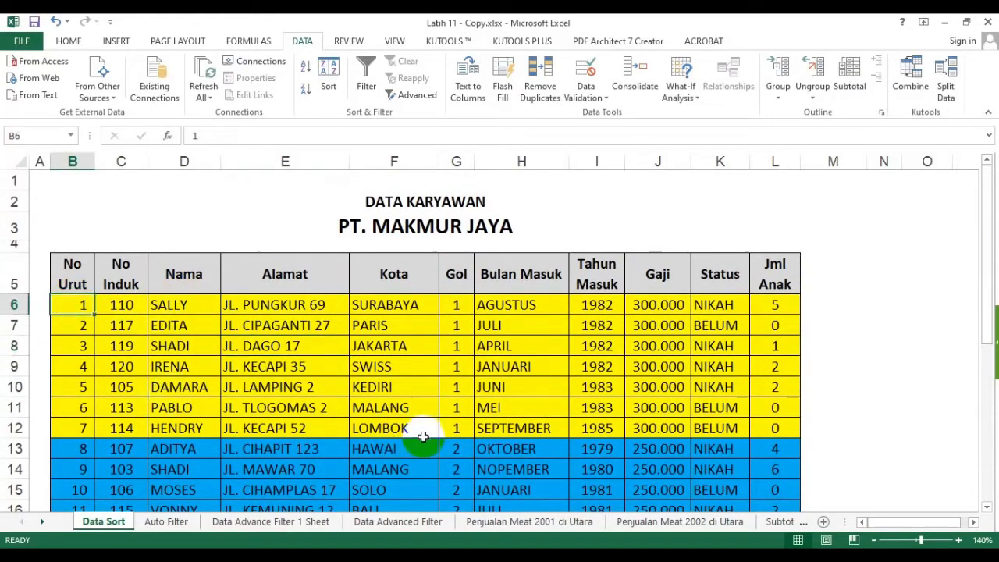
scroll(450, 415, down, 2)
scroll(453, 414, down, 2)
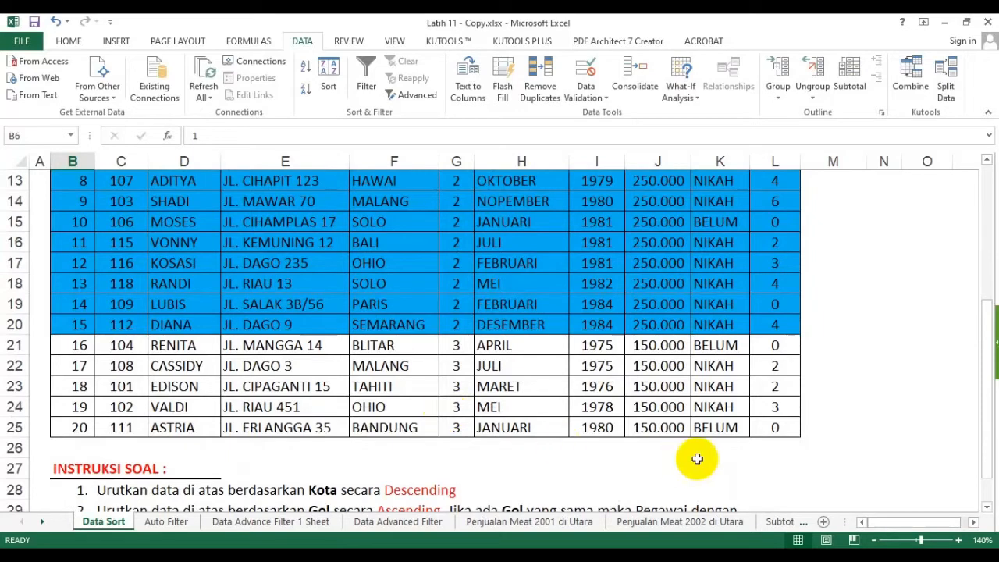
shift+click(771, 427)
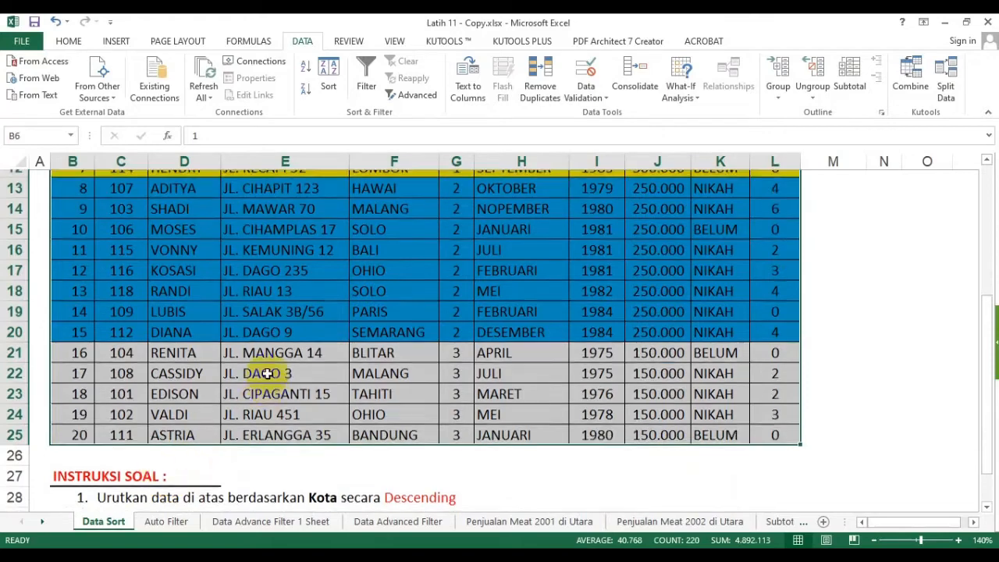
scroll(198, 331, up, 3)
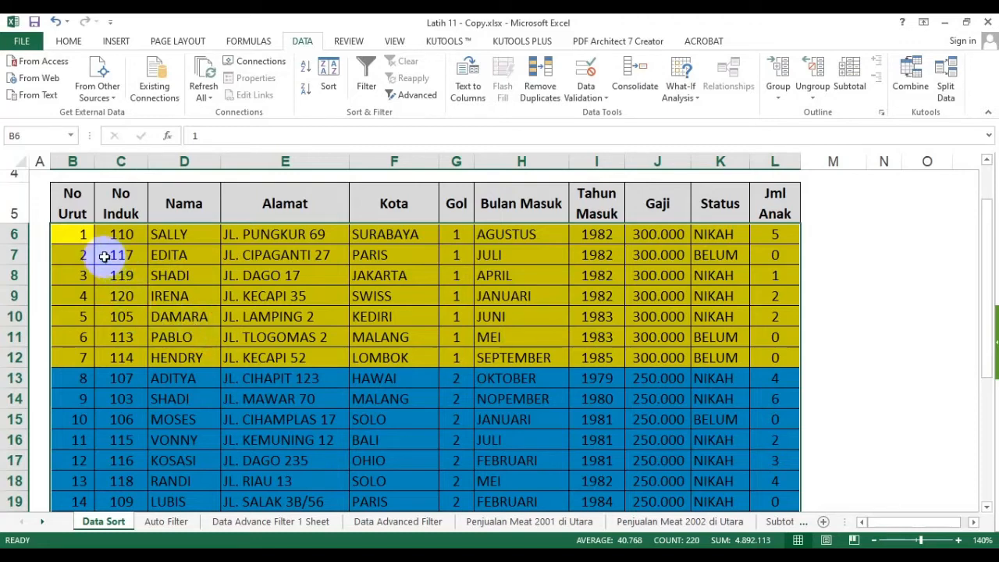
Select the whole employee table B5:L25, including the header row and the No Urut column.
click(71, 204)
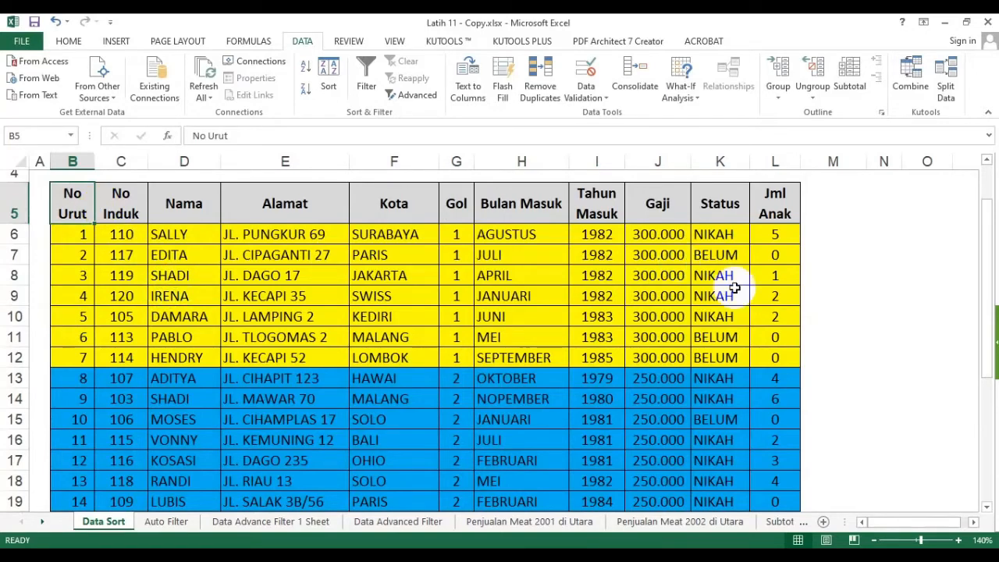
scroll(661, 326, down, 2)
scroll(486, 335, up, 2)
scroll(770, 380, down, 3)
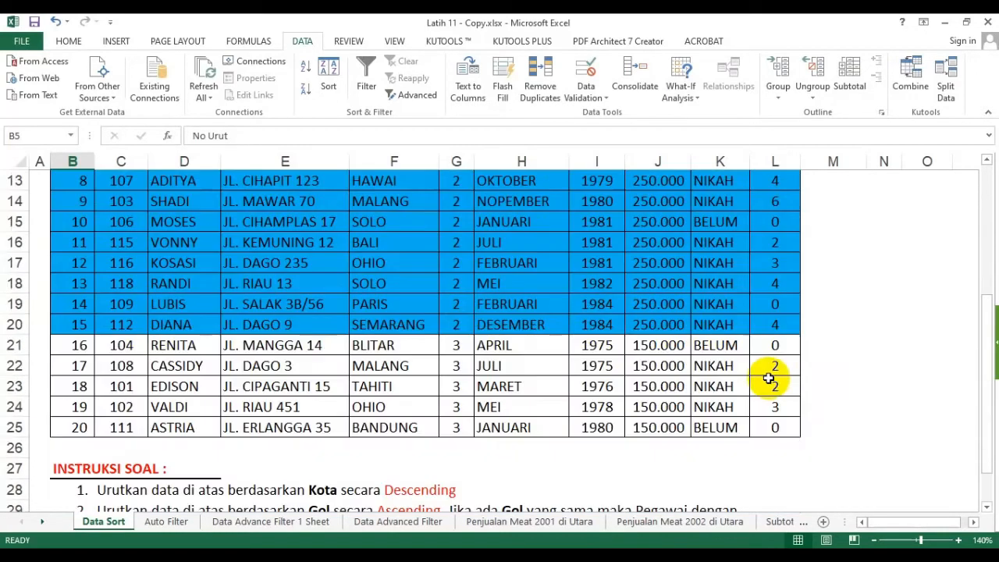
shift+click(777, 426)
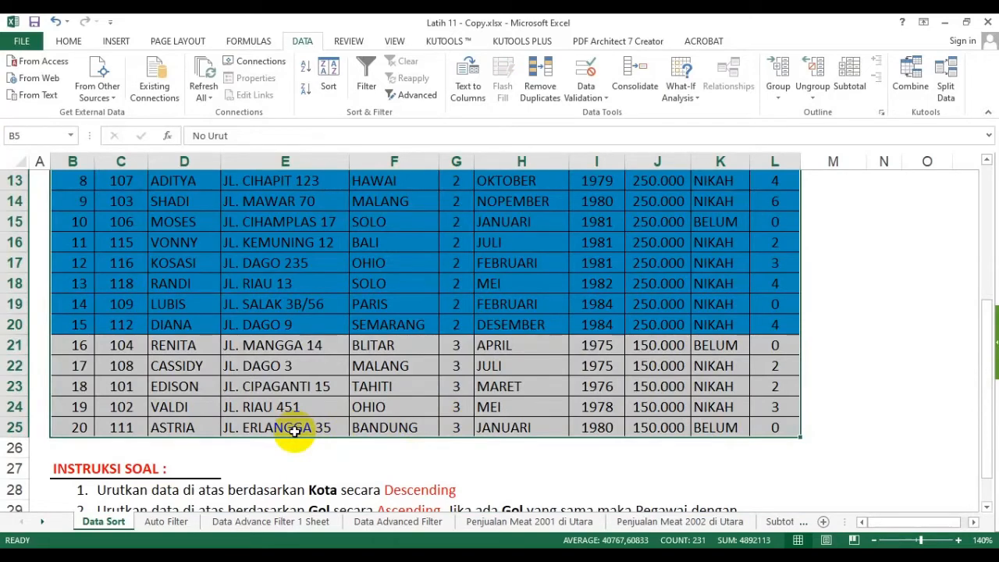
scroll(453, 351, up, 4)
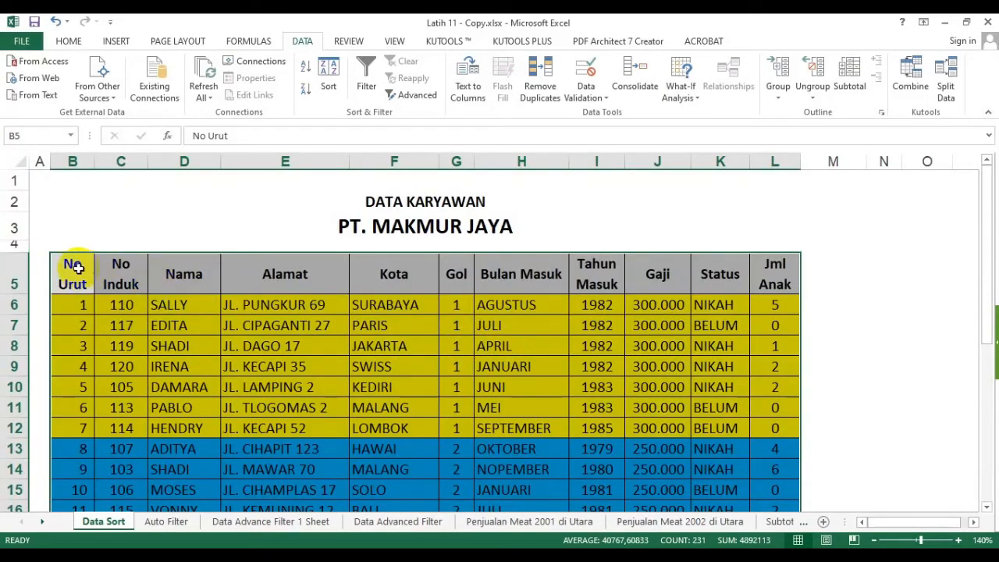
scroll(453, 270, down, 4)
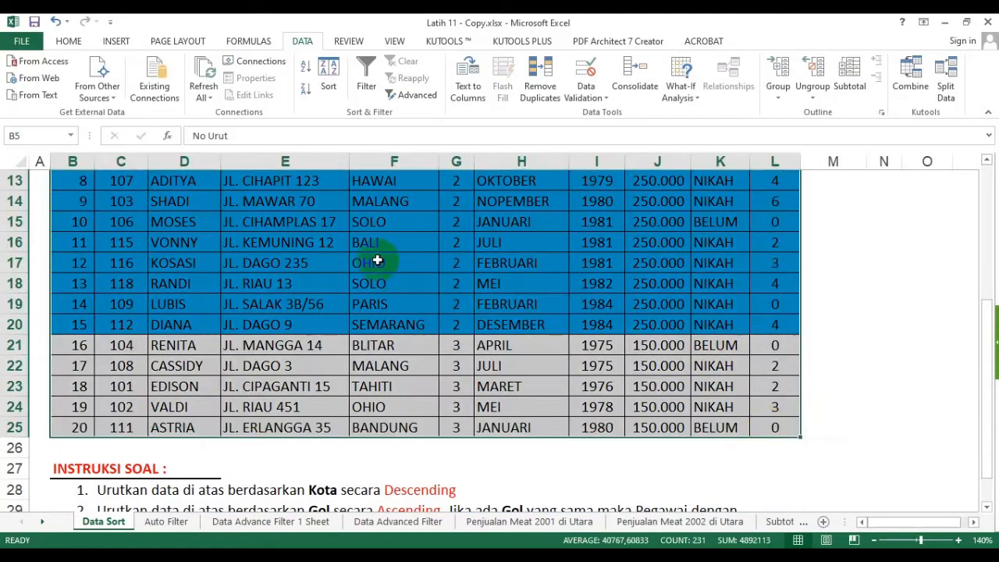
Copy the selected employee table and paste it into a new sheet starting at cell A1.
click(69, 40)
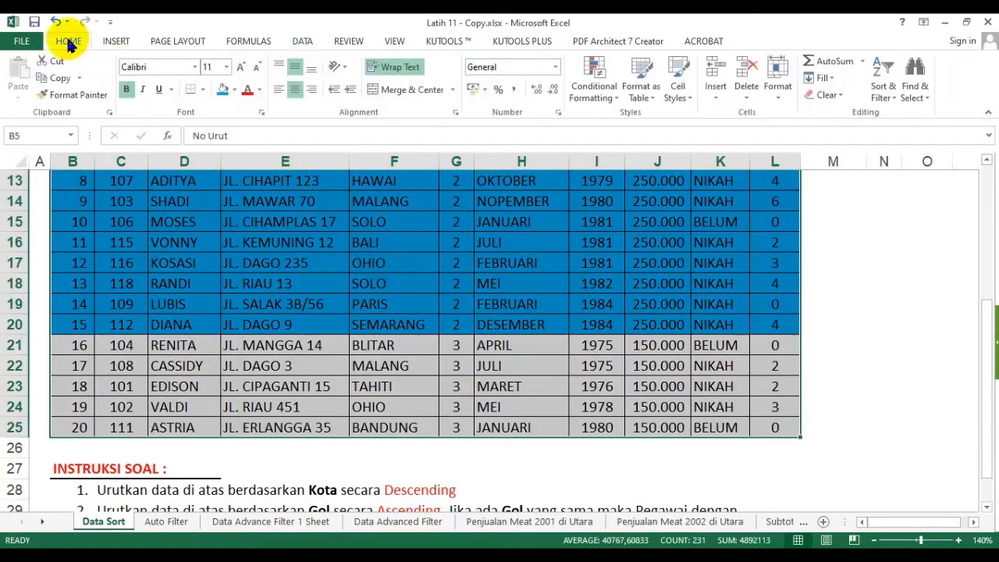
click(56, 80)
scroll(335, 320, up, 4)
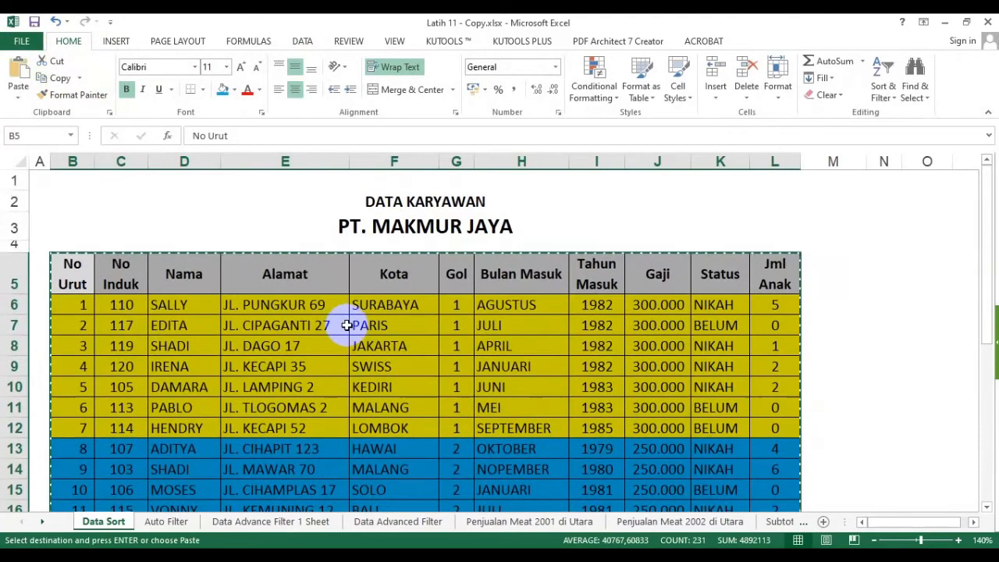
click(825, 523)
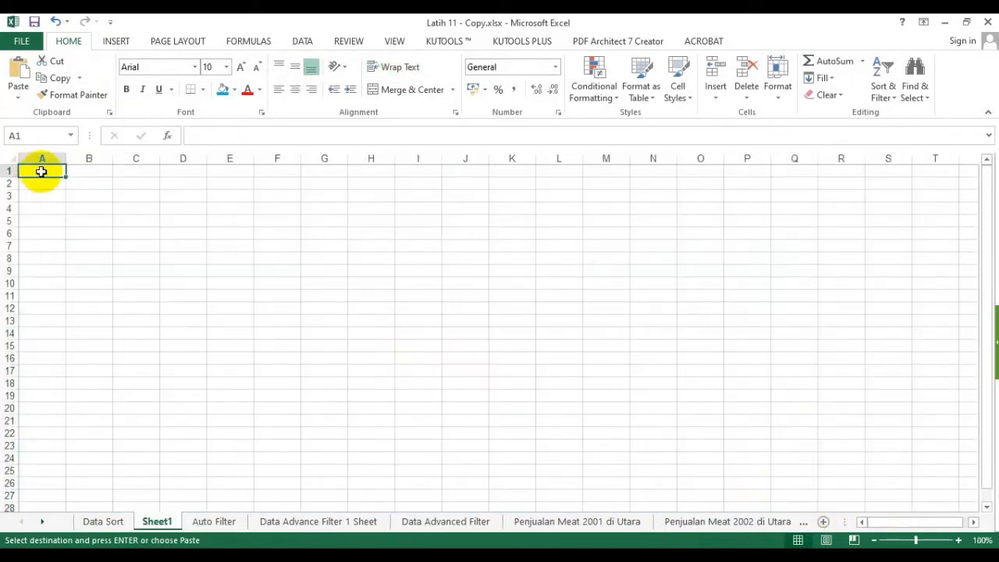
right_click(41, 171)
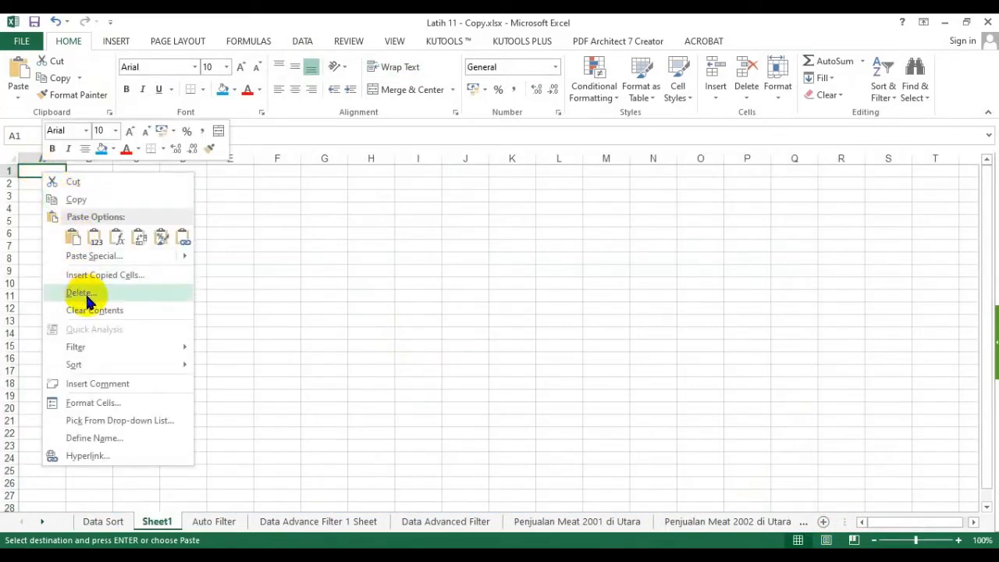
click(22, 72)
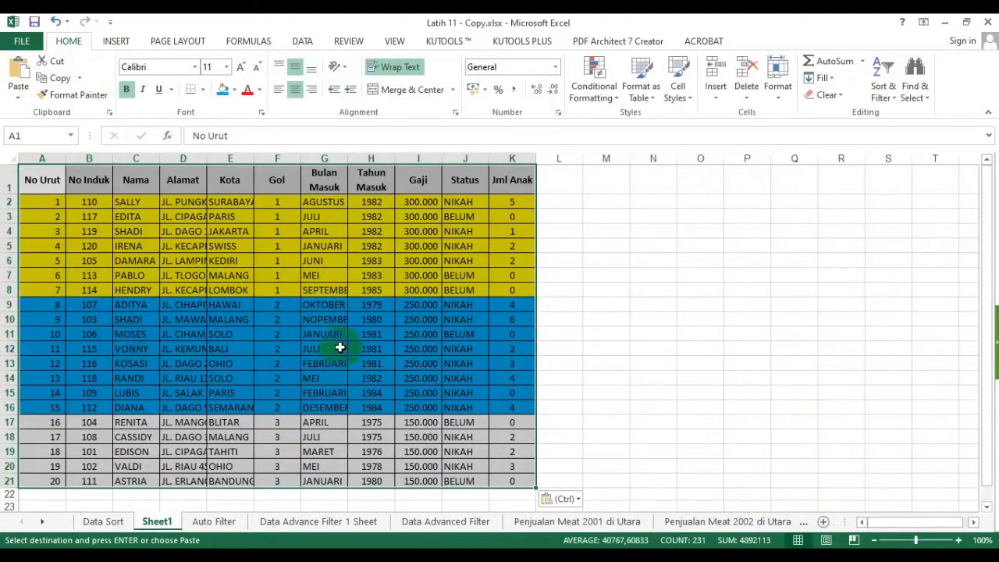
Return to the Data Sort sheet and end the copy mode on the employee table.
click(115, 523)
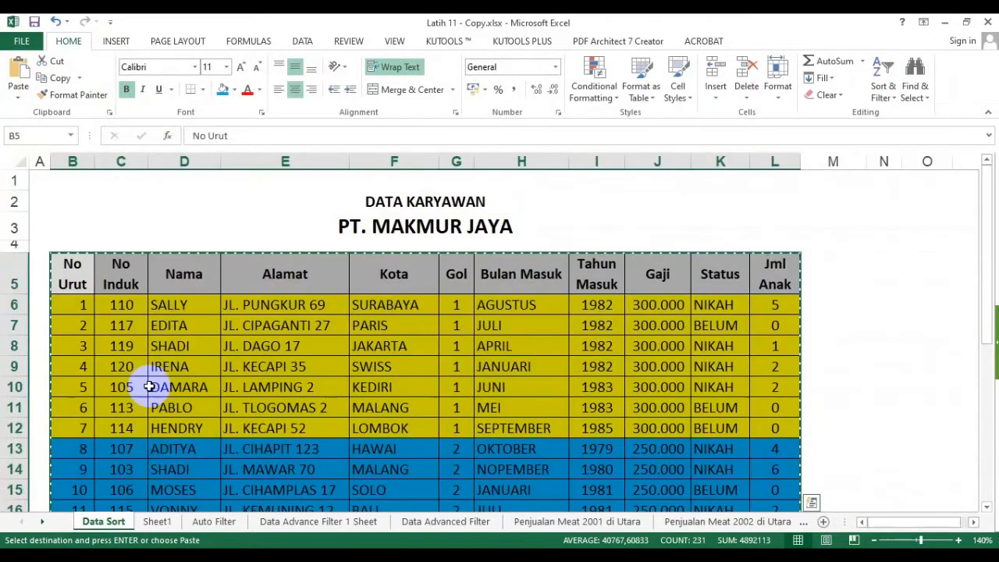
scroll(127, 354, down, 7)
click(117, 407)
key(Escape)
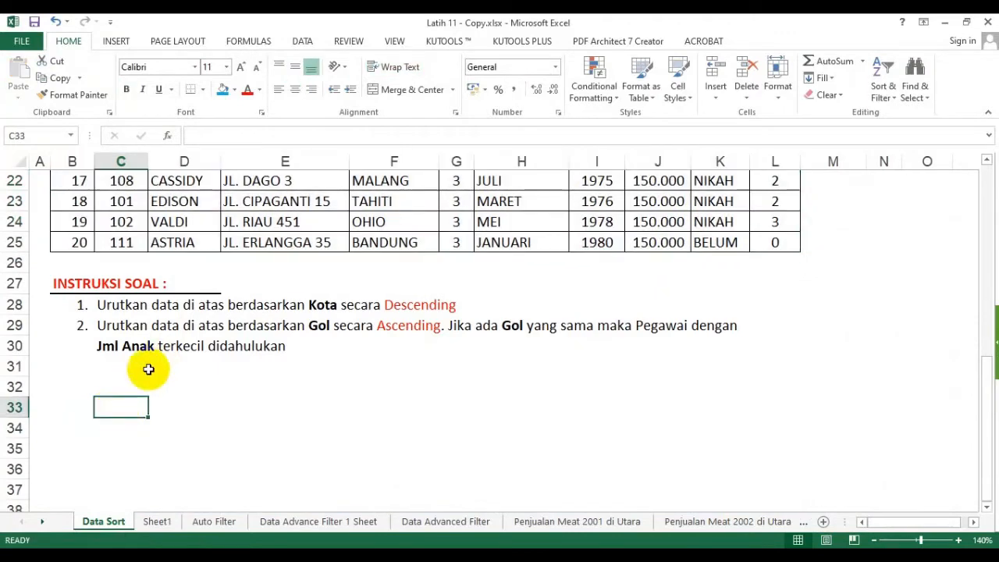
scroll(150, 365, up, 2)
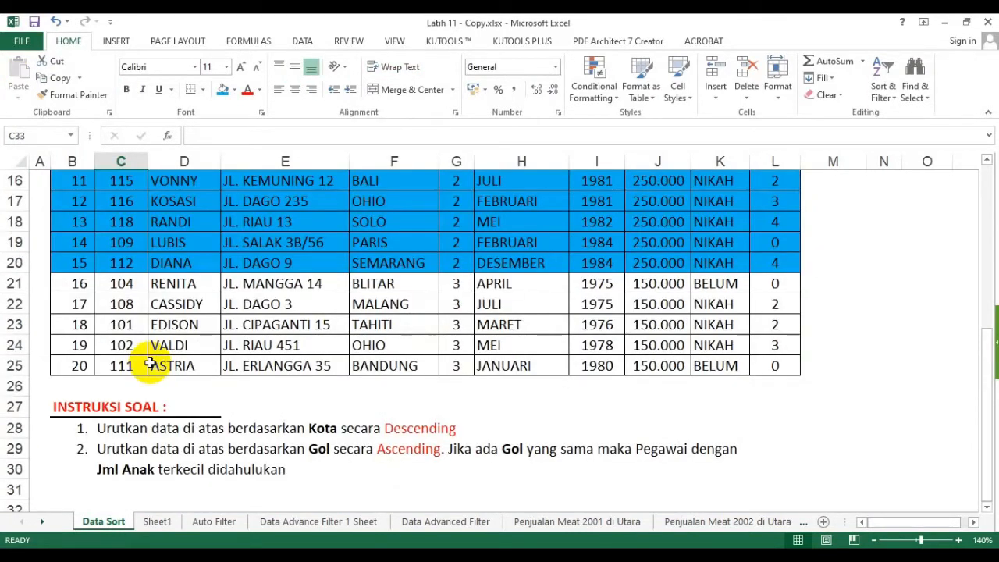
click(227, 284)
scroll(226, 285, up, 3)
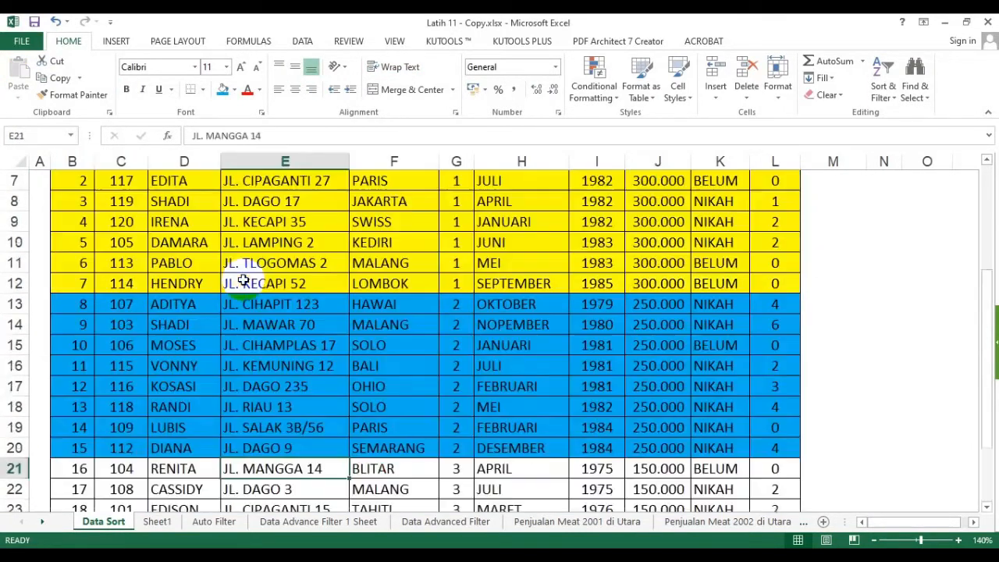
Delete the new sheet that holds the pasted employee table.
click(156, 521)
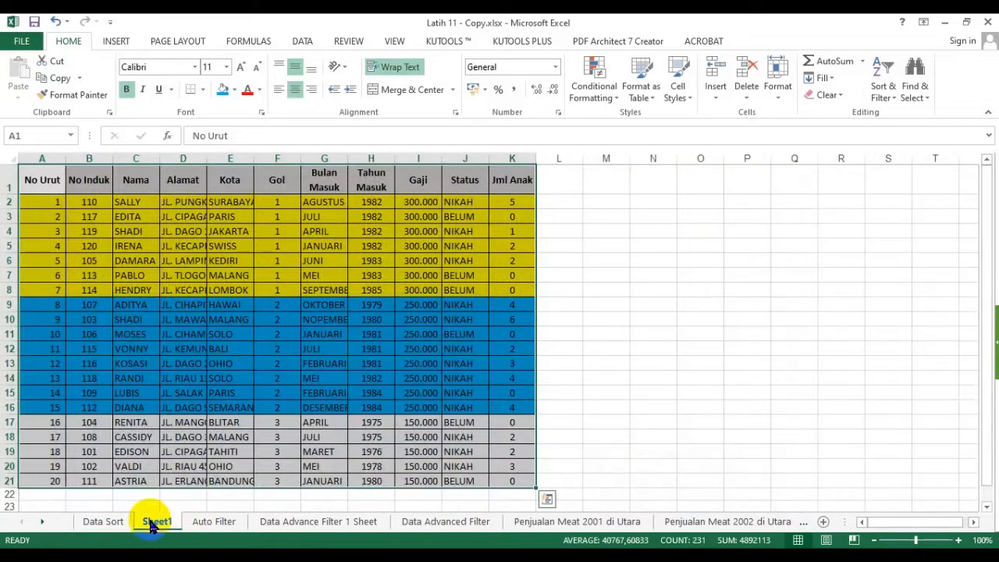
right_click(150, 522)
click(189, 367)
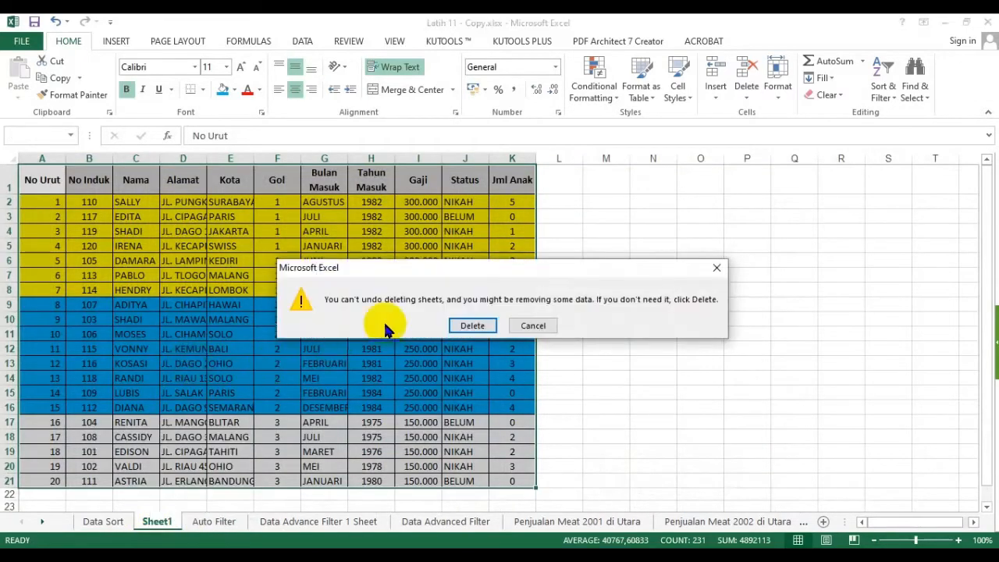
click(468, 323)
Switch to the Auto Filter sheet and look over the sales table down to the instructions below it.
click(219, 521)
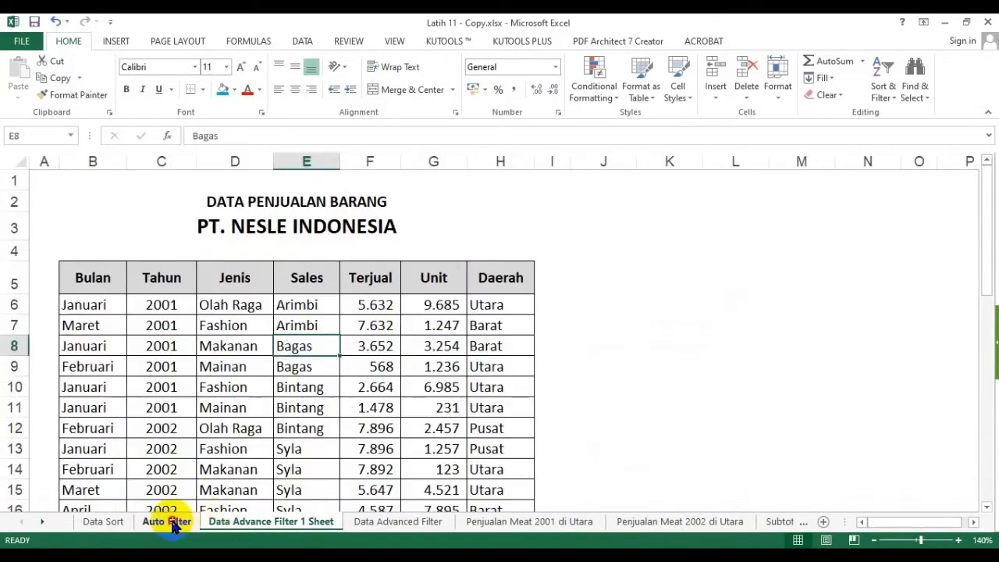
click(167, 522)
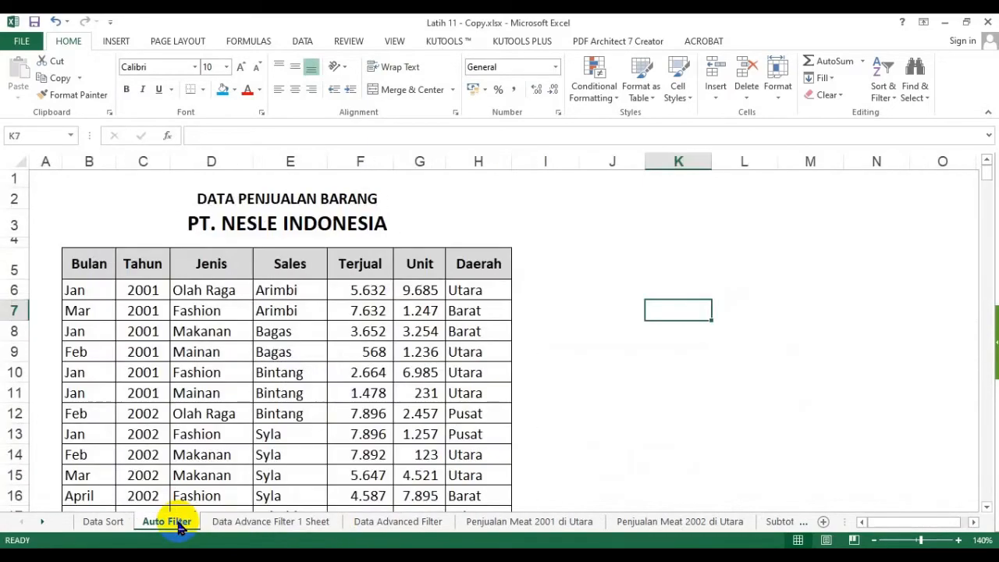
click(351, 355)
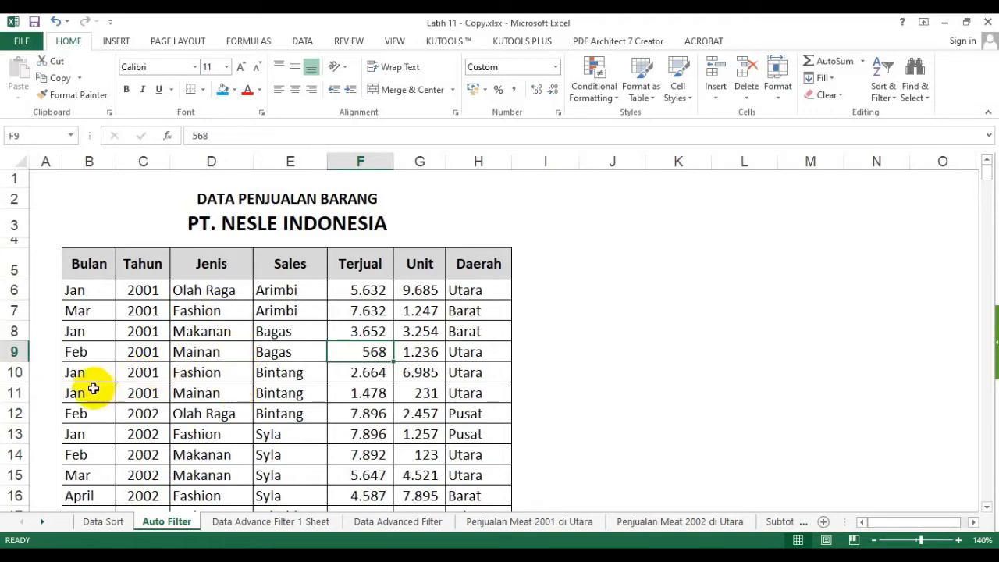
scroll(135, 381, down, 3)
scroll(145, 364, up, 3)
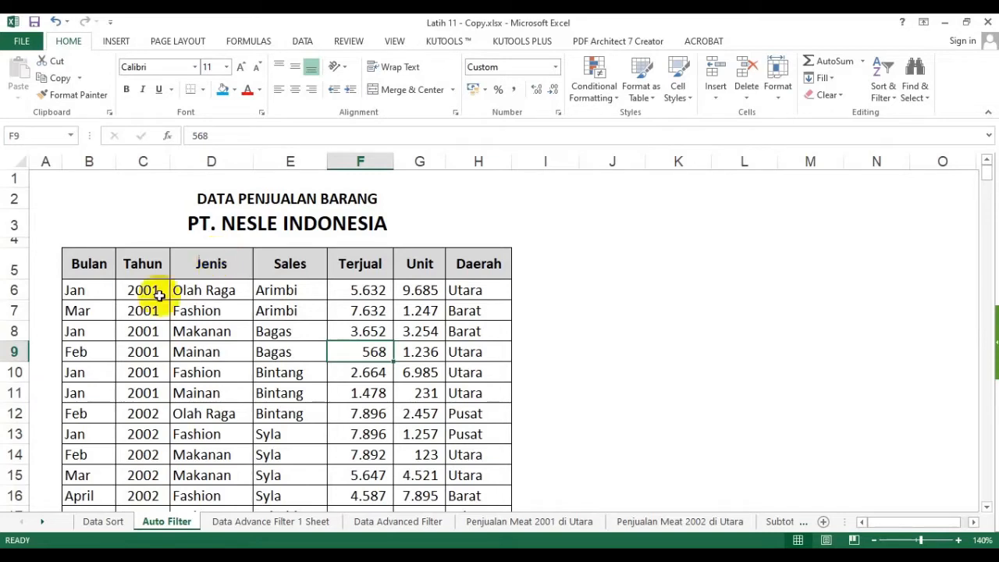
scroll(151, 291, down, 4)
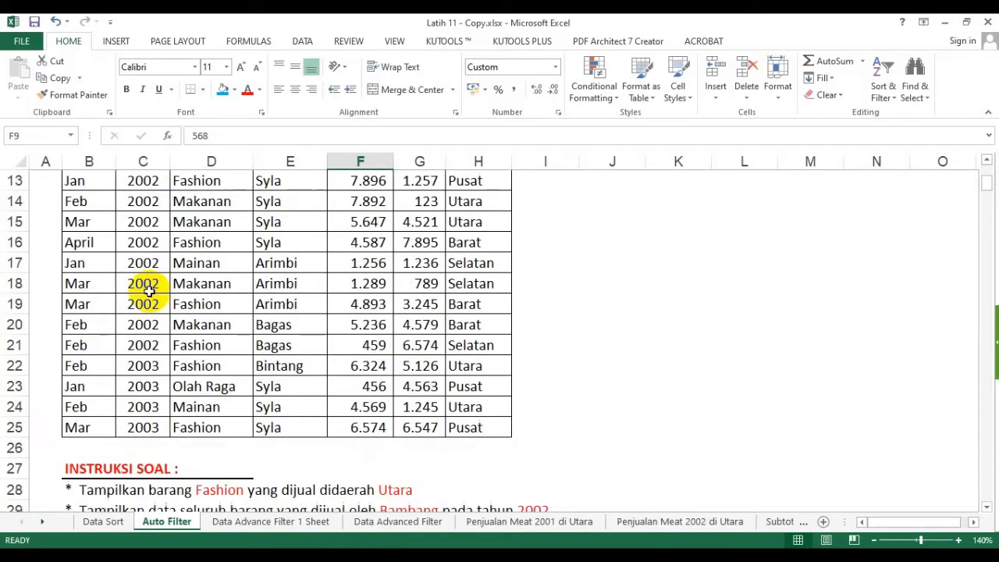
scroll(148, 289, up, 4)
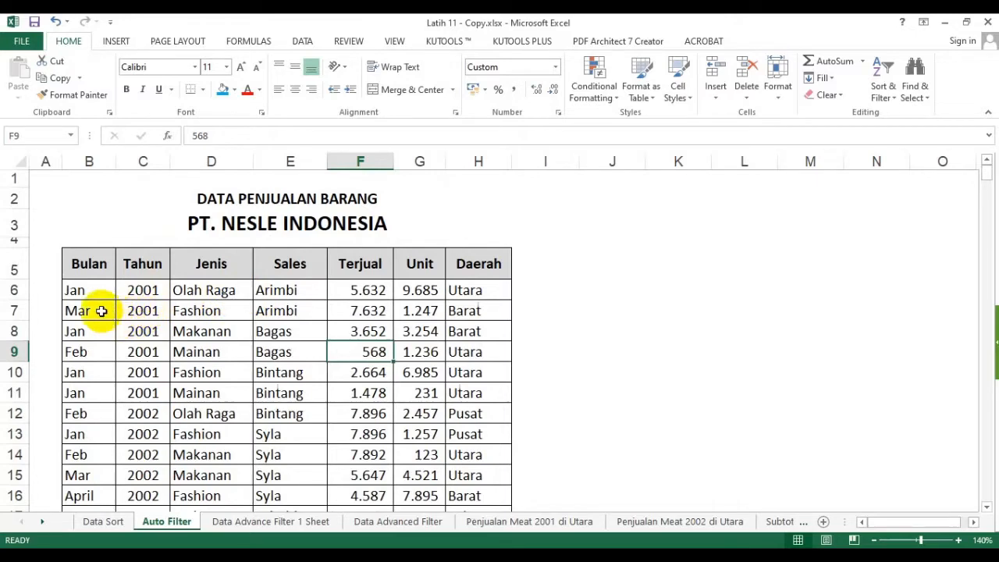
scroll(100, 311, down, 1)
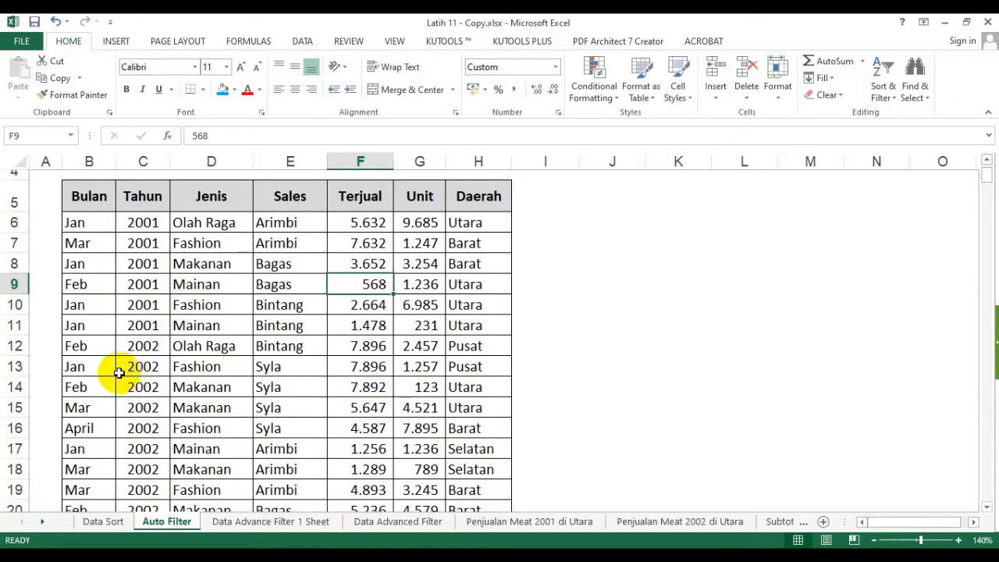
Examine the sales table on the Auto Filter sheet, including rows B6:H7, the Bulan and Jenis columns and the filter instructions.
click(306, 362)
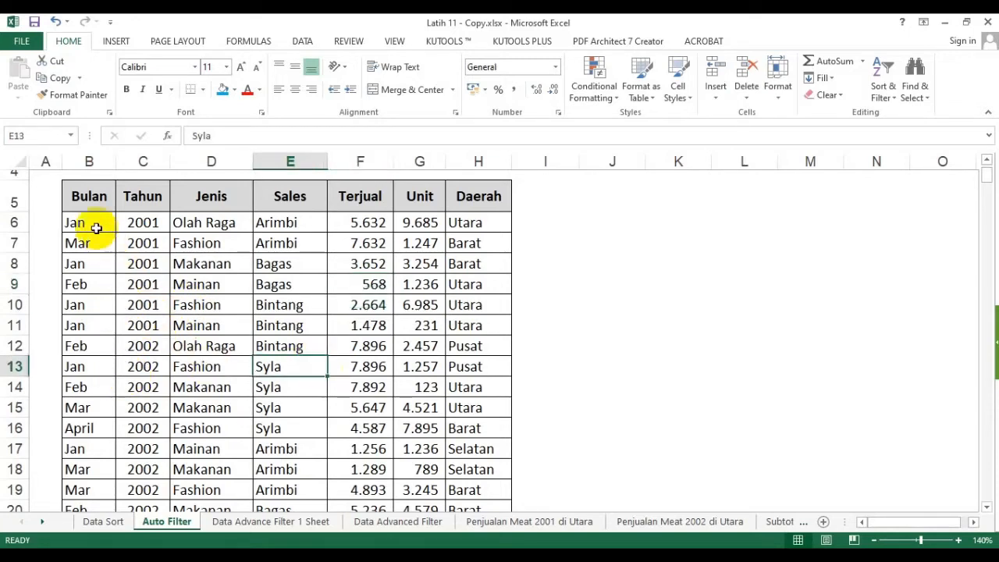
drag(96, 228, 480, 233)
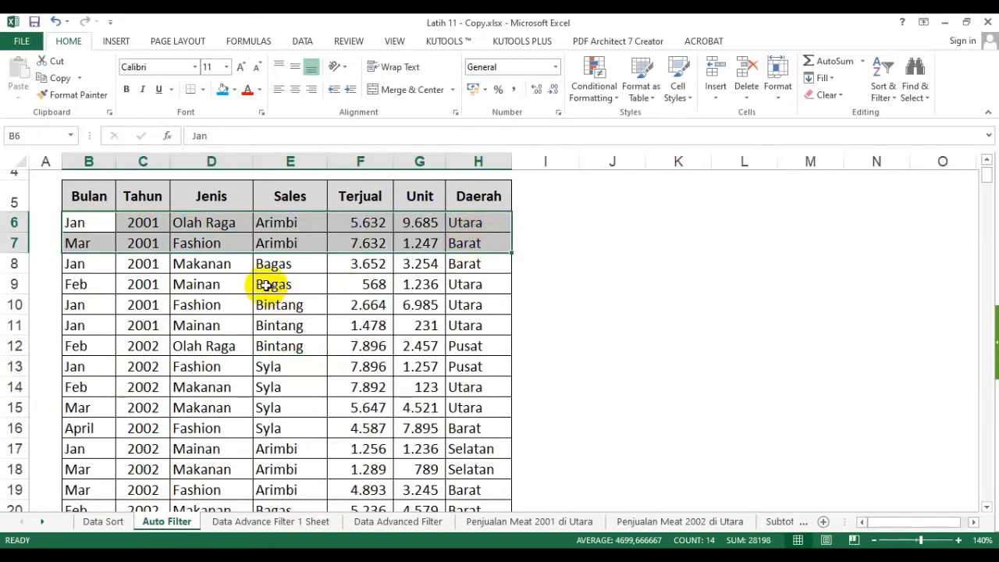
click(597, 279)
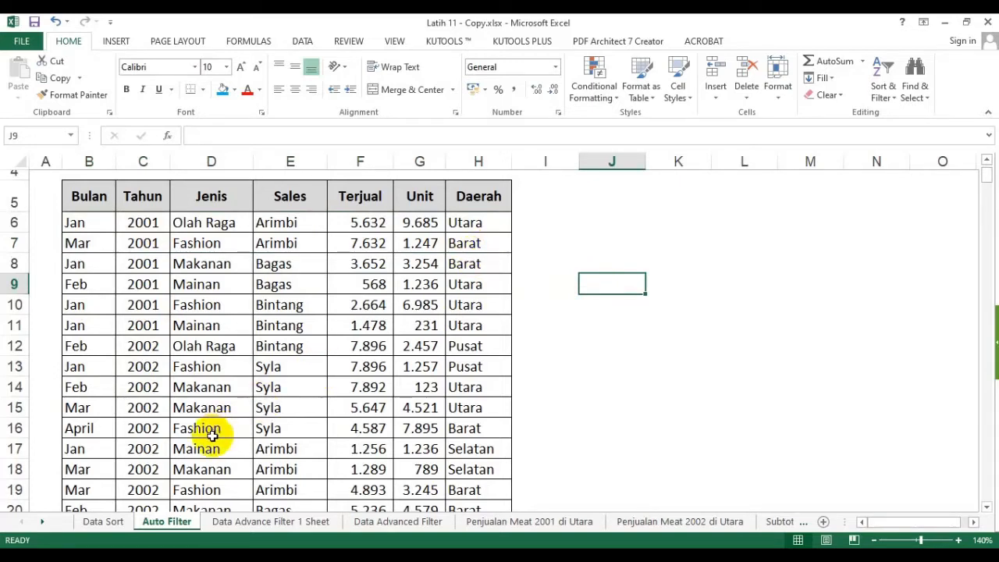
scroll(143, 265, down, 2)
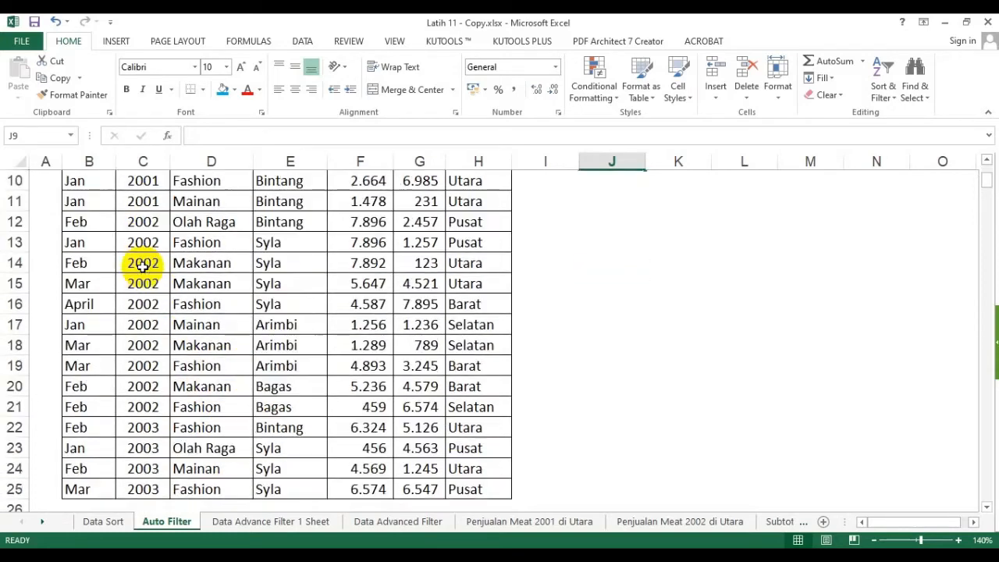
scroll(143, 266, up, 3)
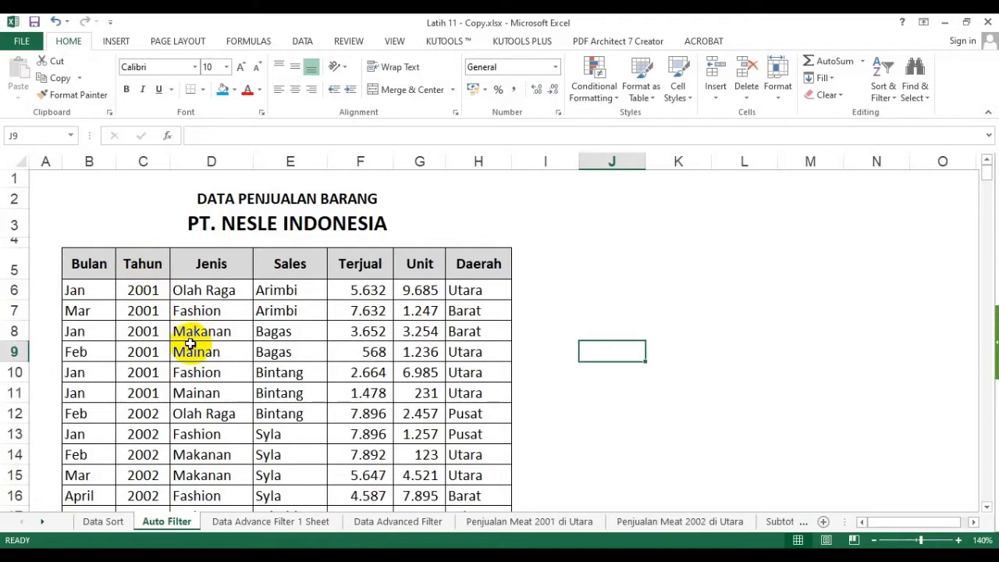
click(680, 259)
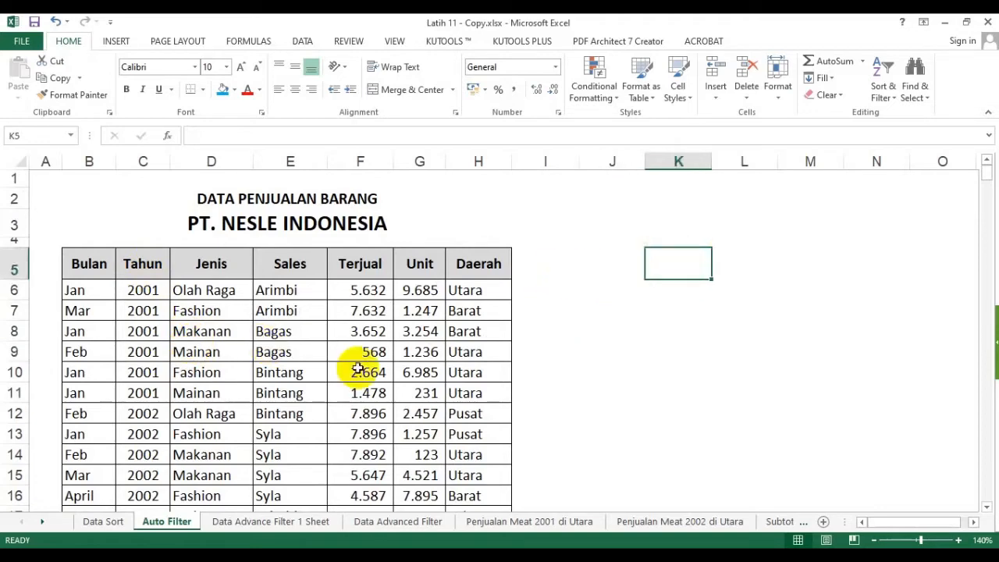
scroll(199, 332, down, 5)
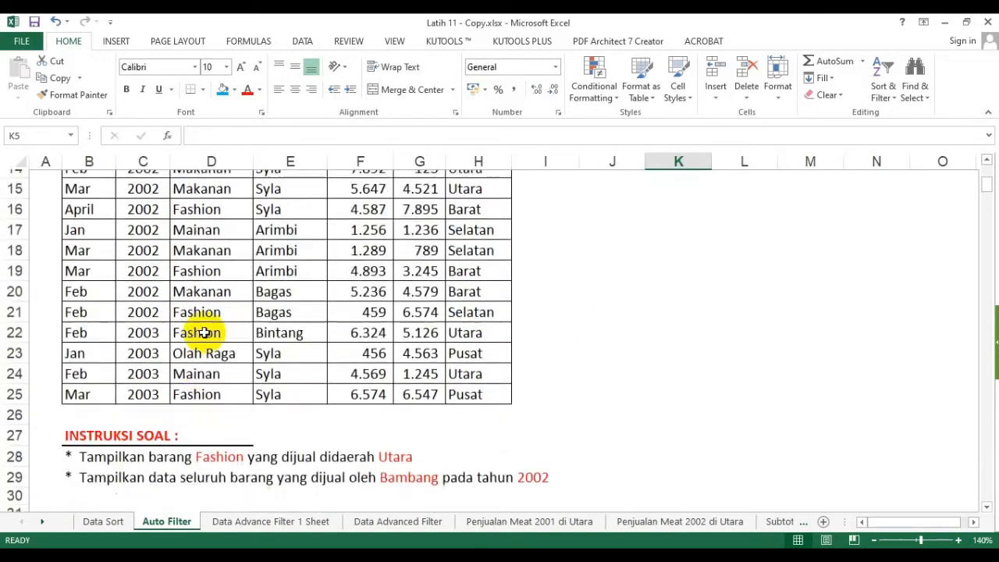
scroll(202, 332, up, 4)
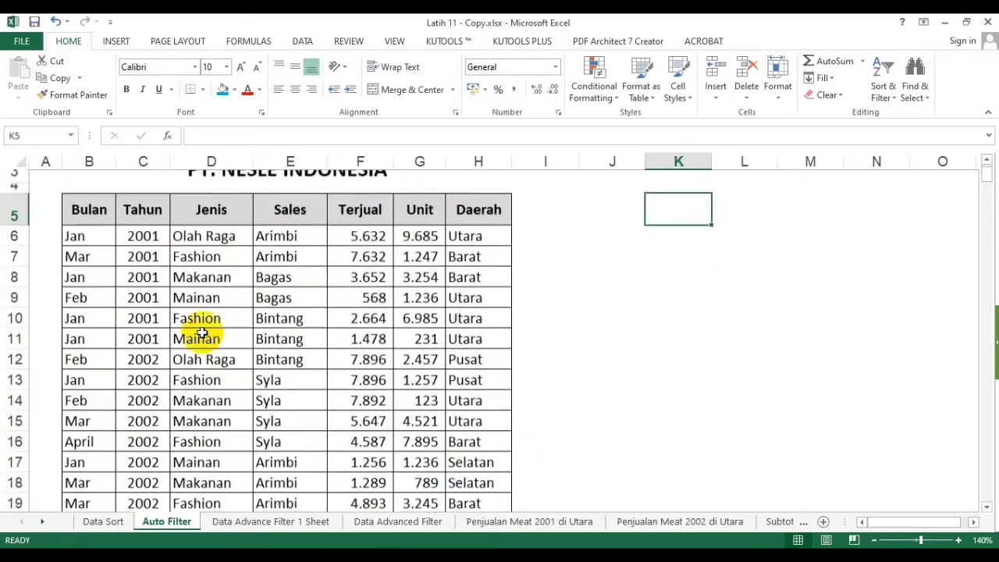
scroll(201, 333, down, 1)
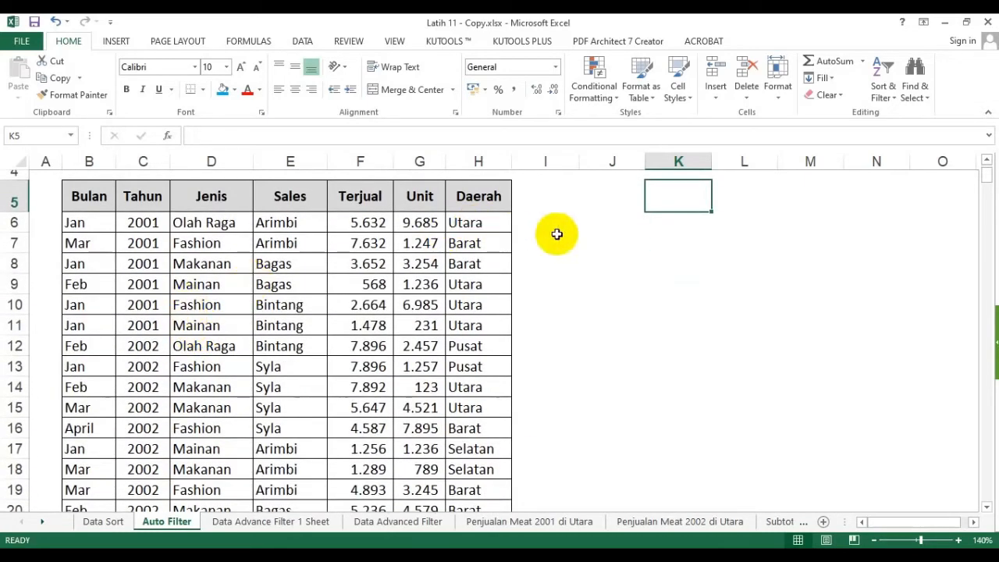
click(823, 266)
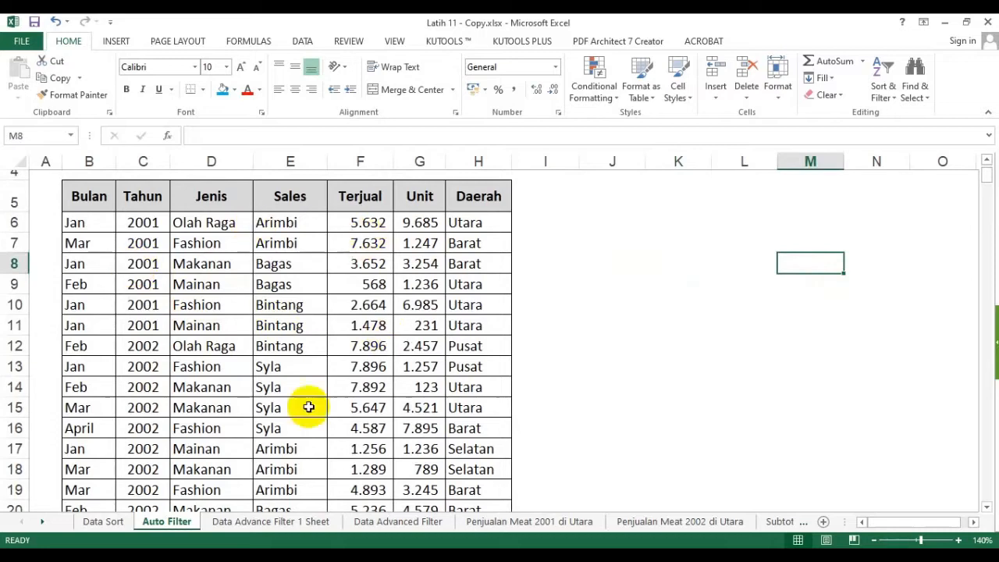
click(78, 267)
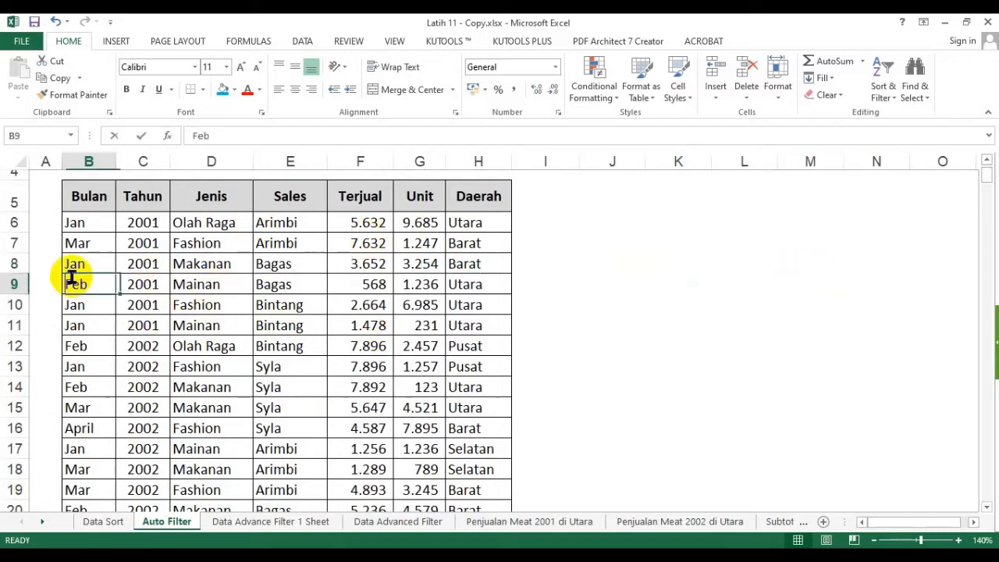
click(208, 263)
click(220, 367)
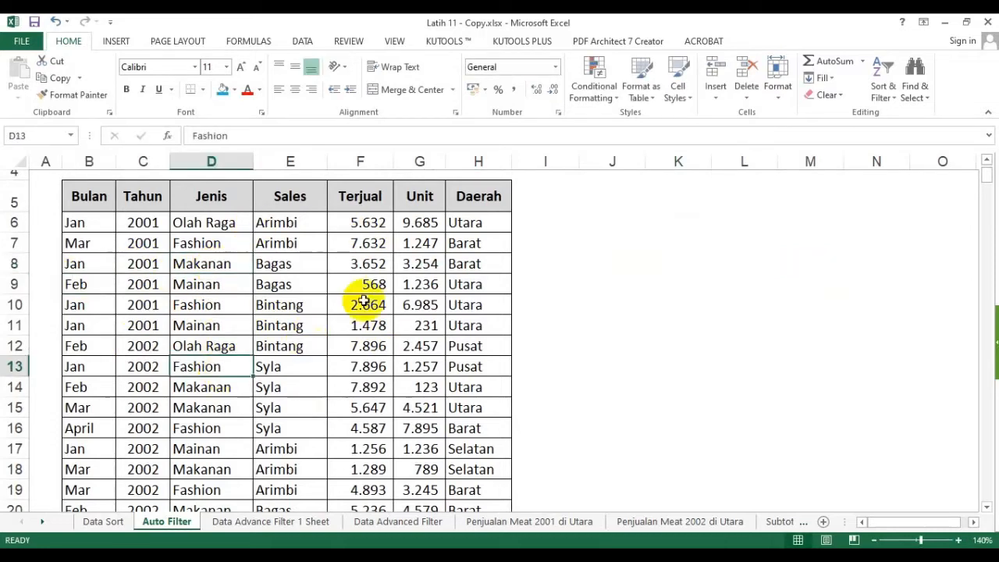
click(370, 265)
click(794, 281)
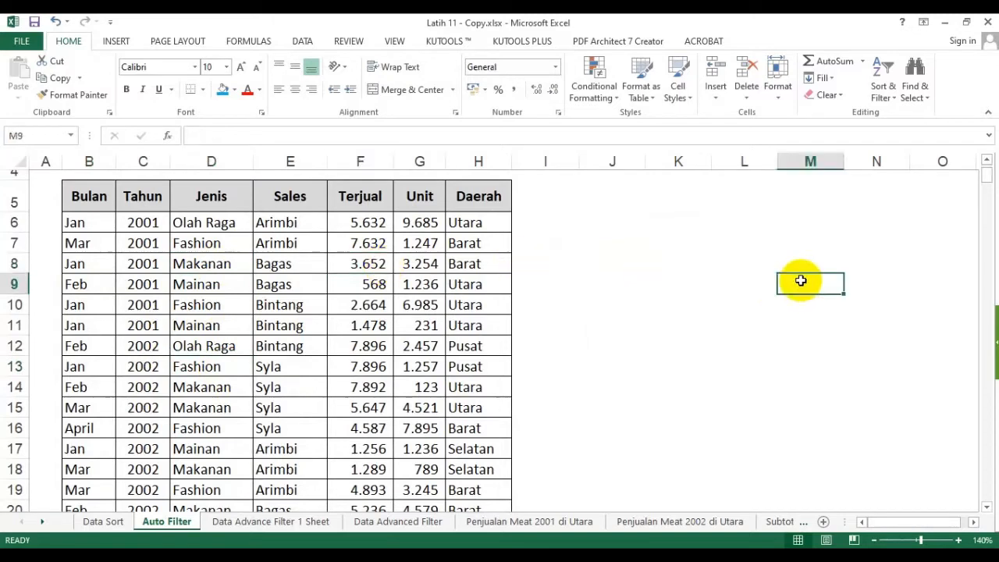
click(785, 241)
click(671, 265)
click(681, 328)
click(806, 262)
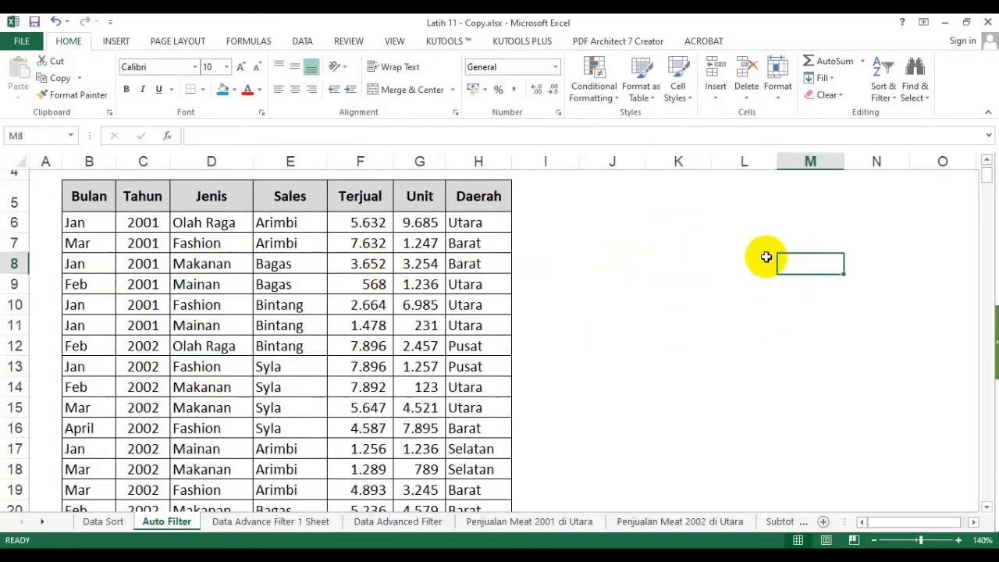
click(659, 260)
click(675, 329)
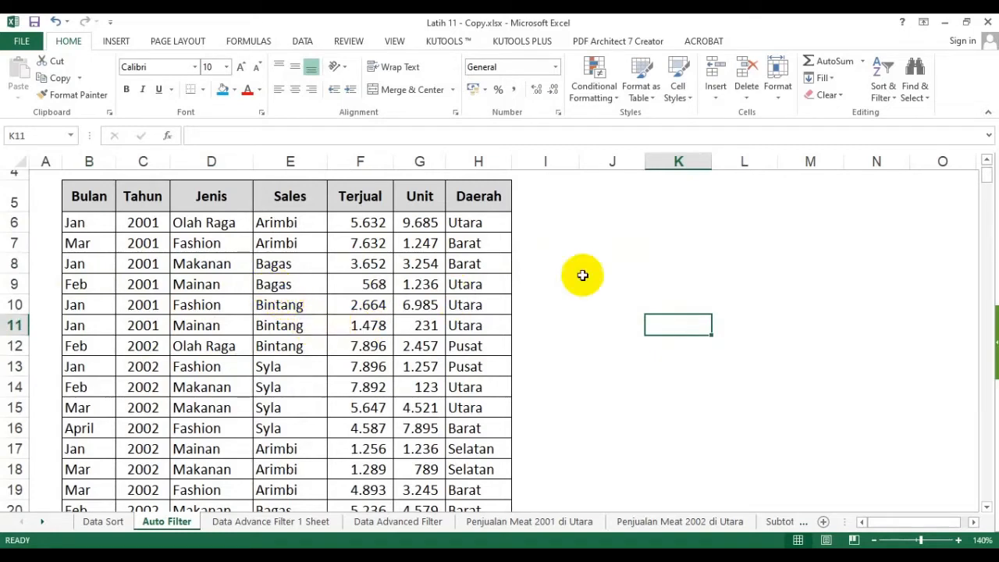
Examine the sales table's records and its column headings from Bulan to Terjual.
click(142, 243)
click(293, 244)
click(361, 305)
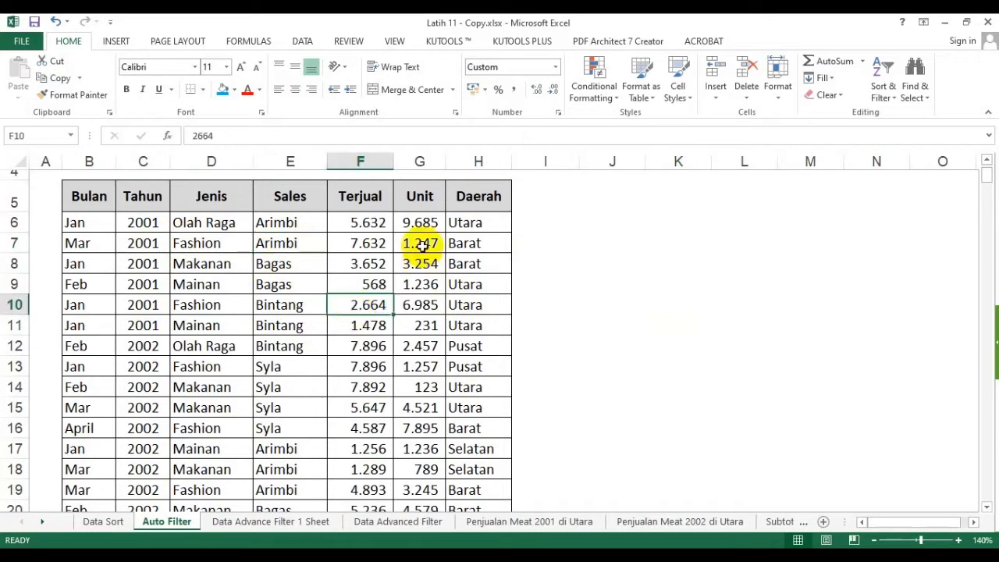
click(365, 250)
click(234, 201)
scroll(195, 257, up, 1)
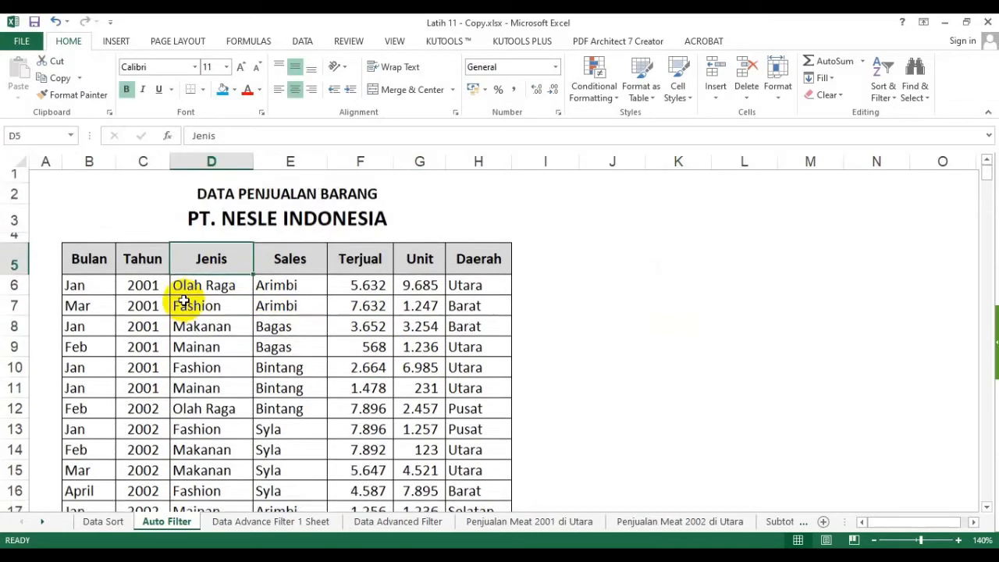
click(154, 263)
click(216, 263)
click(316, 267)
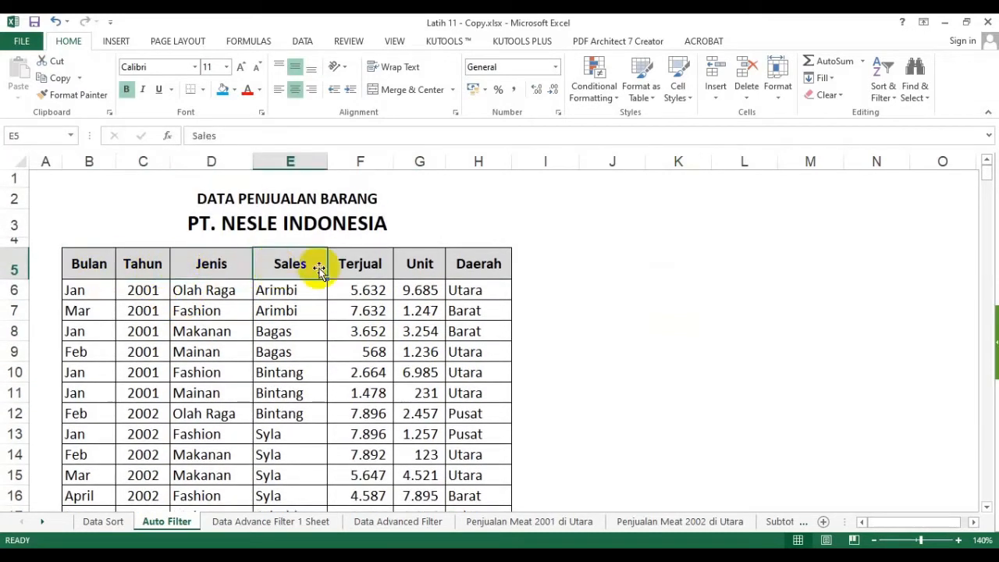
click(344, 267)
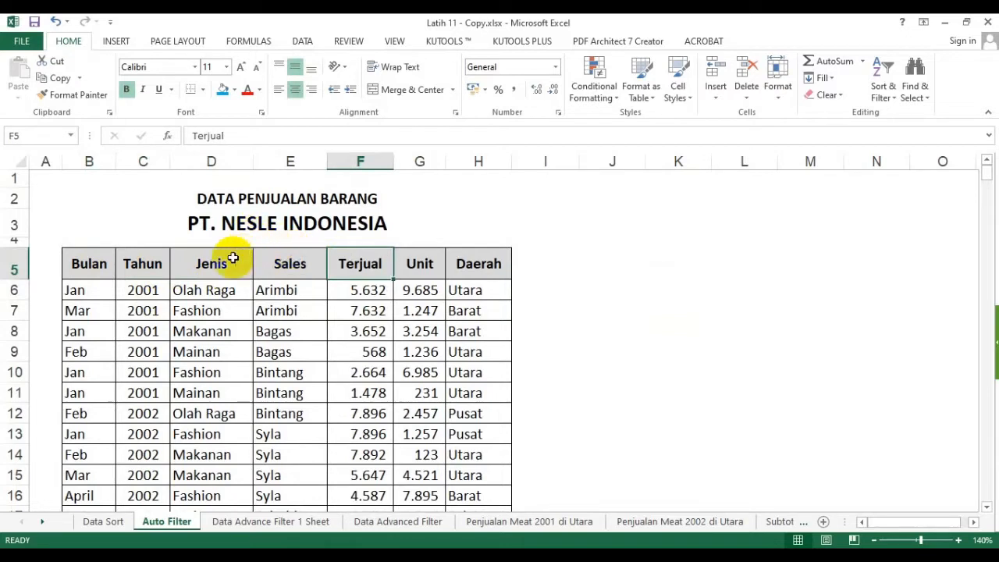
click(92, 264)
click(143, 264)
click(207, 262)
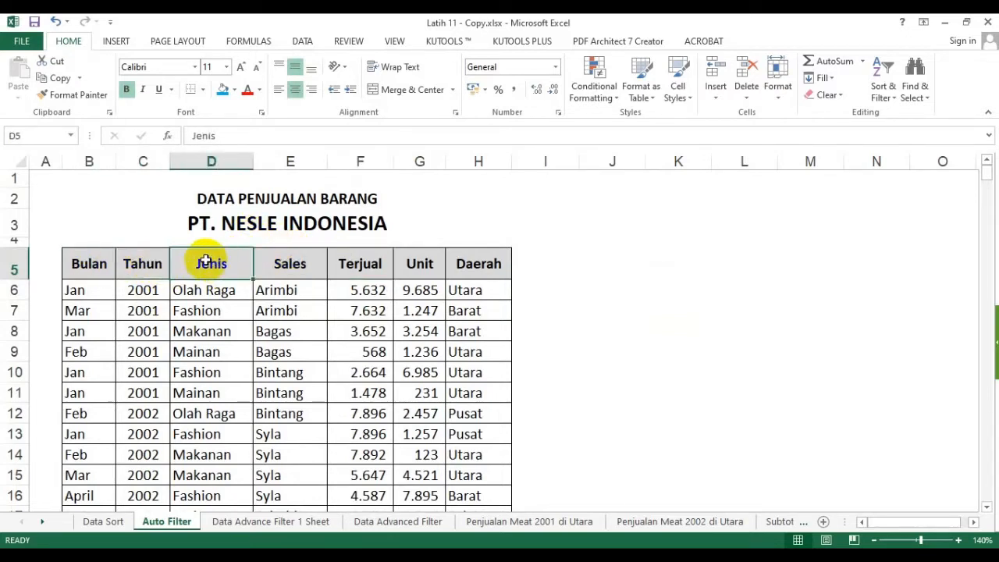
click(86, 267)
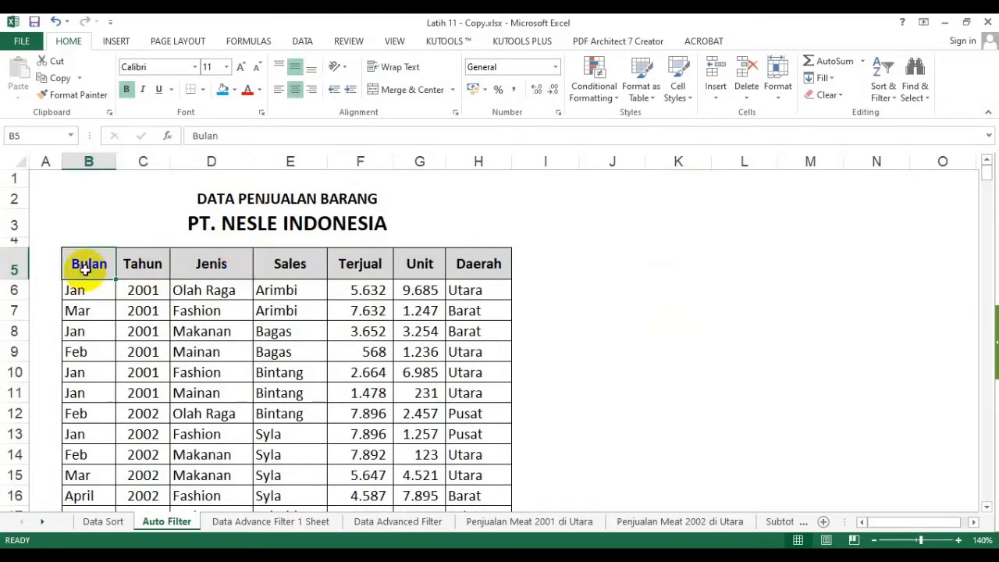
click(226, 323)
click(211, 264)
click(92, 261)
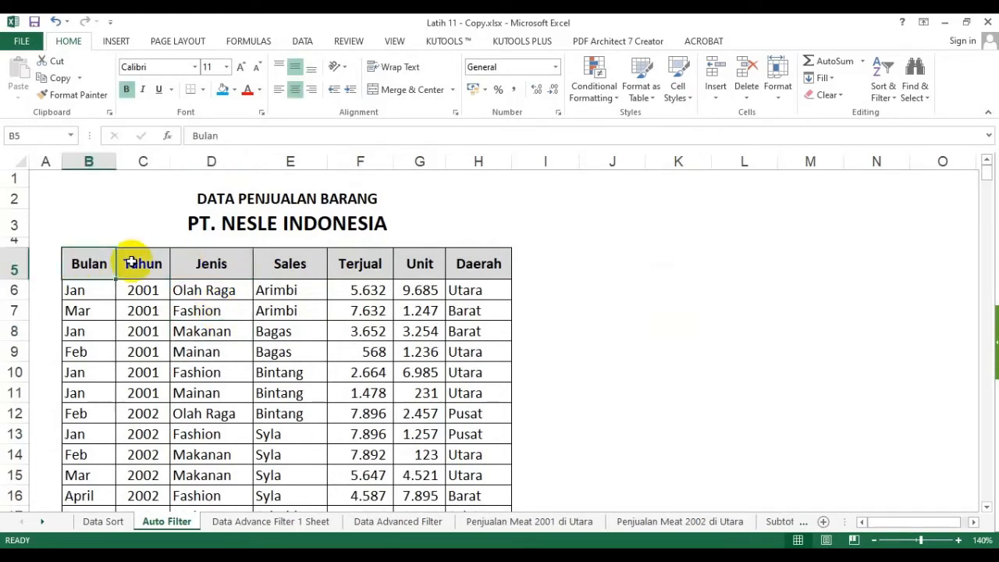
Turn on filtering for the sales table, starting from its Jenis heading.
click(205, 264)
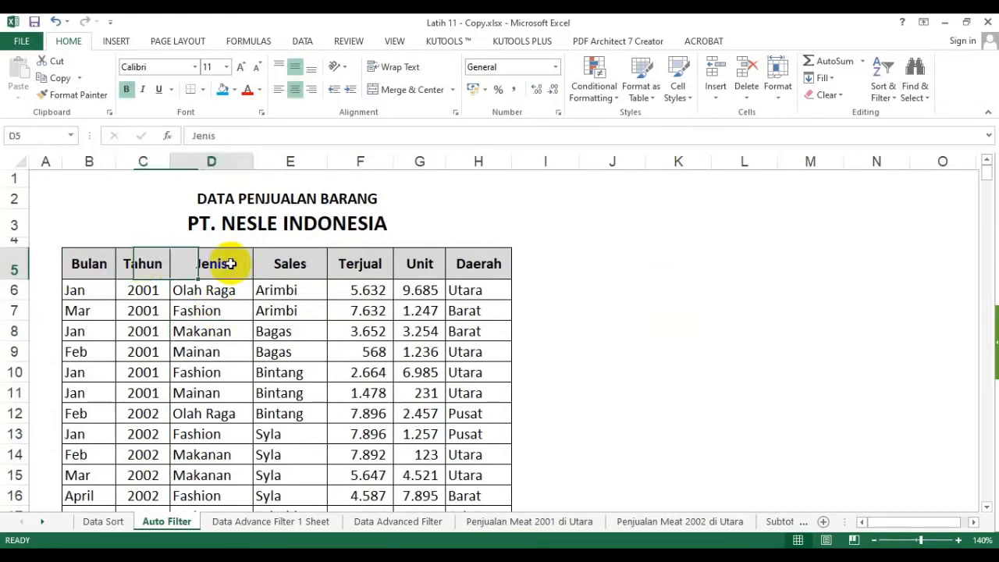
click(300, 42)
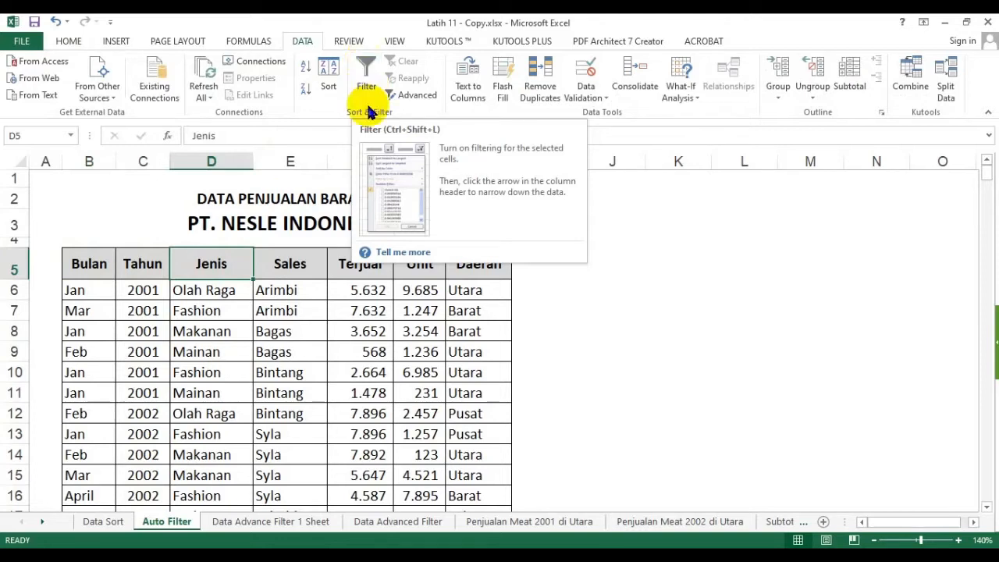
click(366, 72)
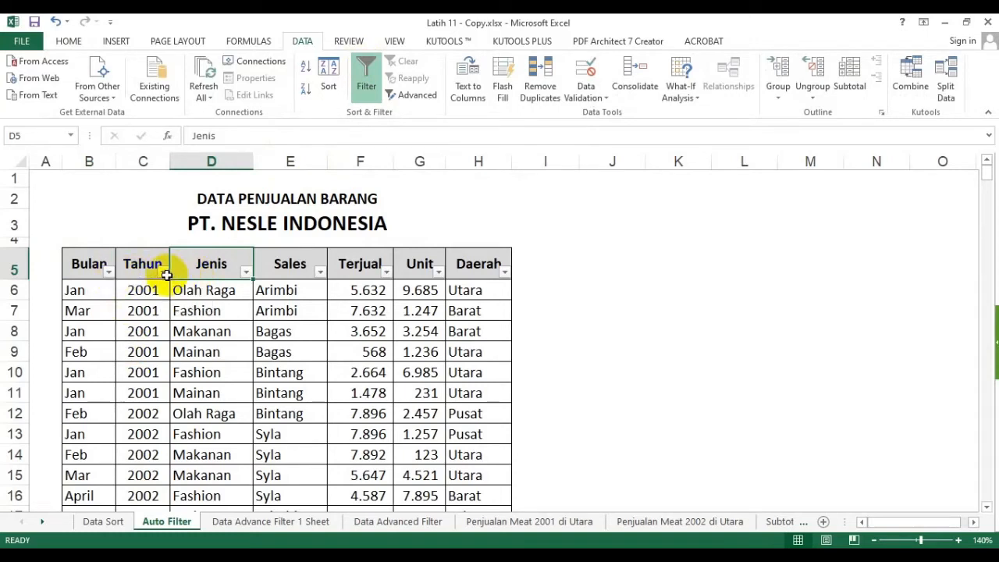
Toggle the sales table's filtering off and on several times, ending with it switched on.
click(366, 75)
click(364, 76)
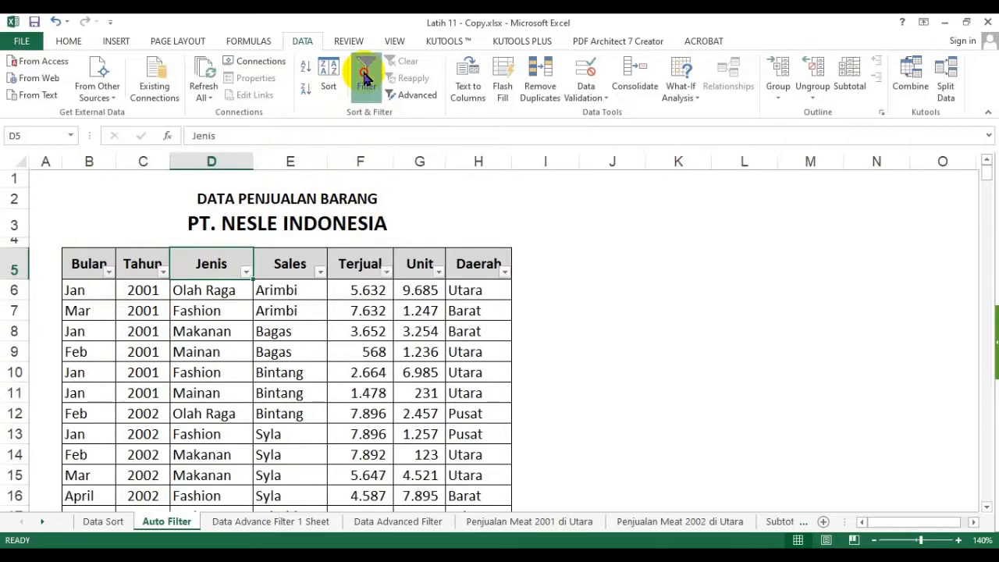
click(365, 75)
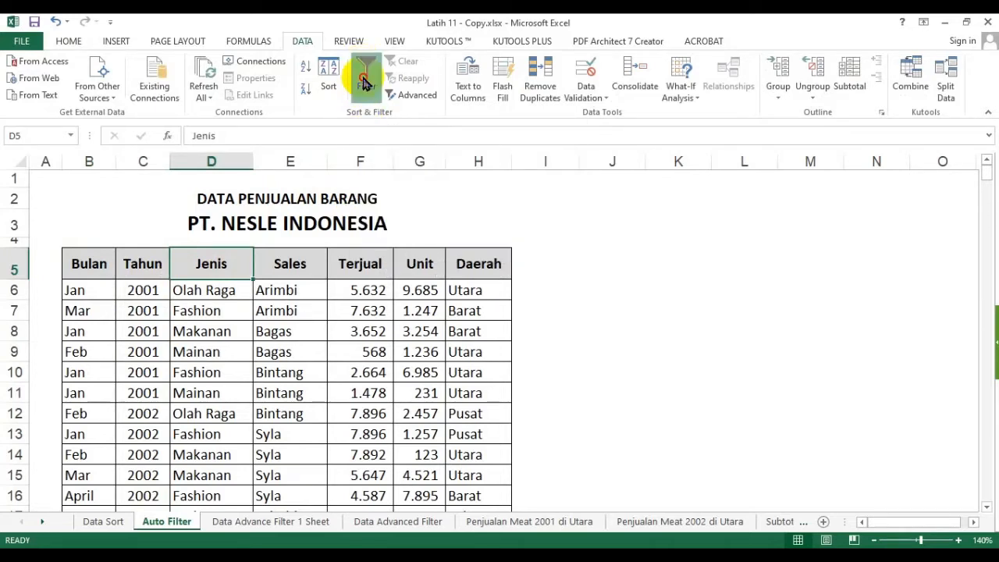
click(365, 72)
click(363, 72)
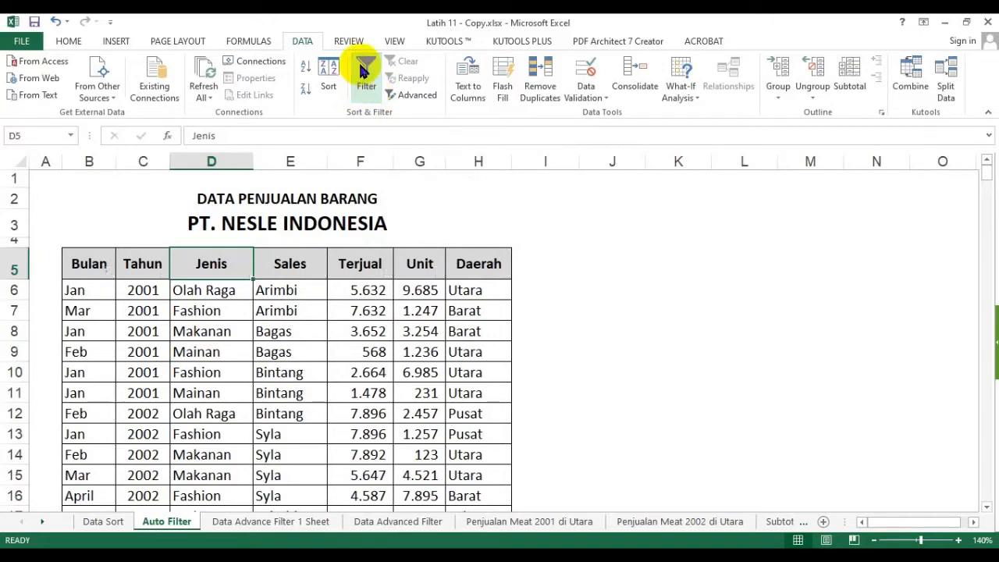
click(363, 72)
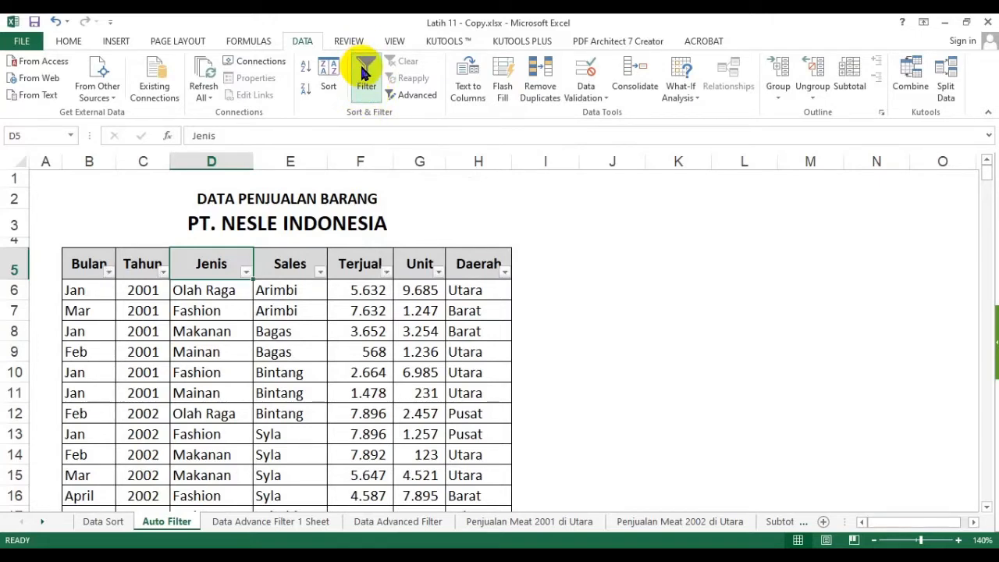
click(367, 75)
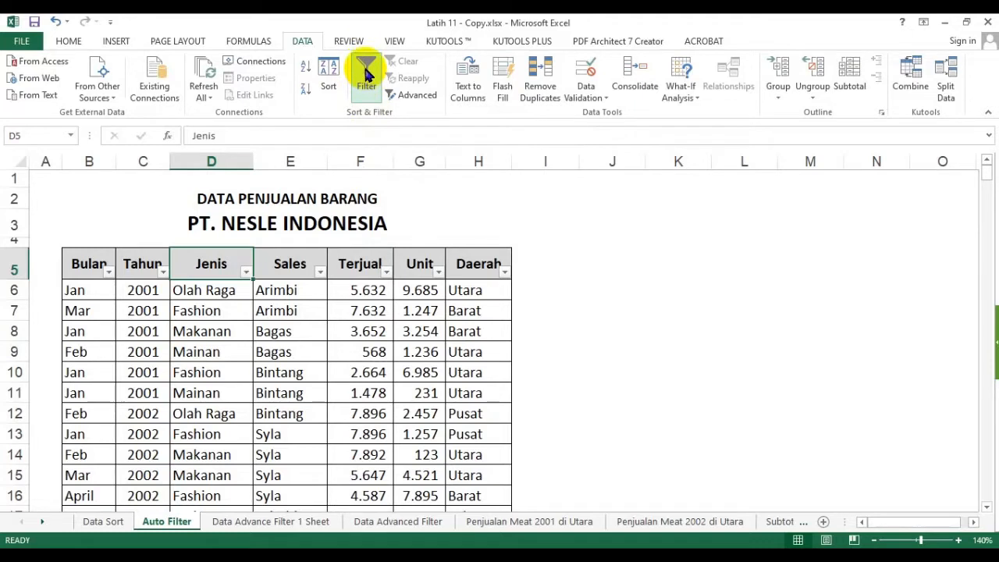
click(367, 76)
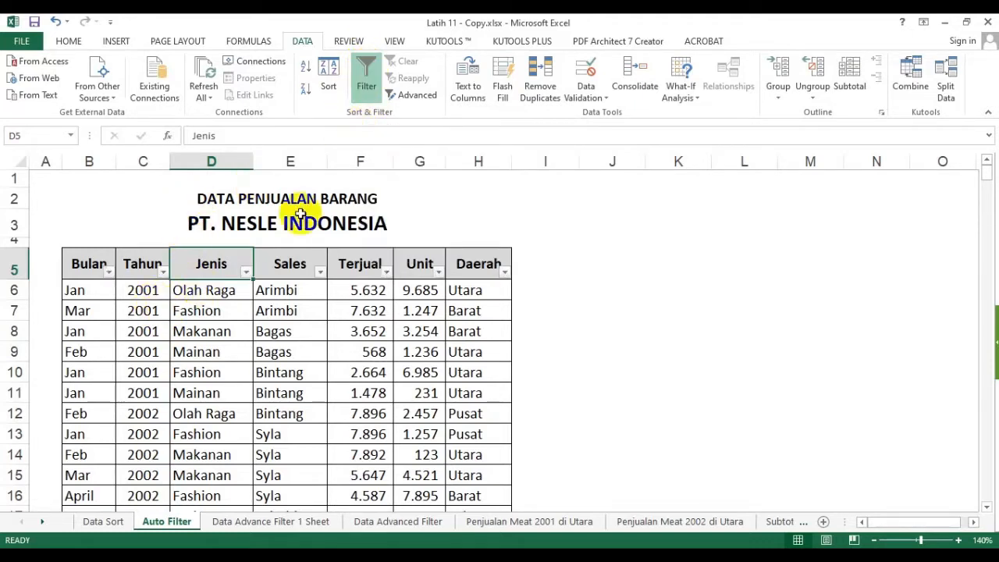
scroll(224, 289, down, 4)
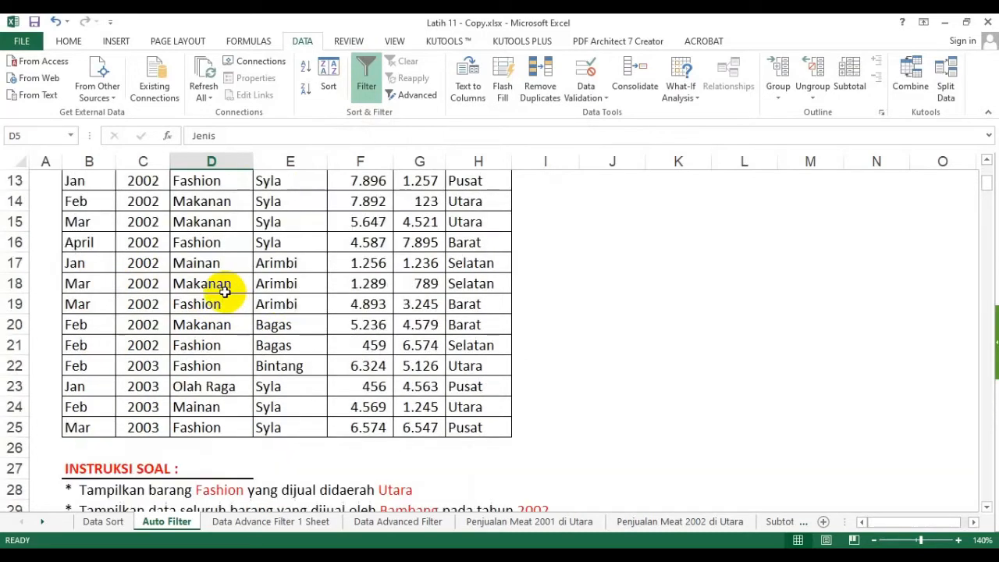
scroll(225, 289, up, 4)
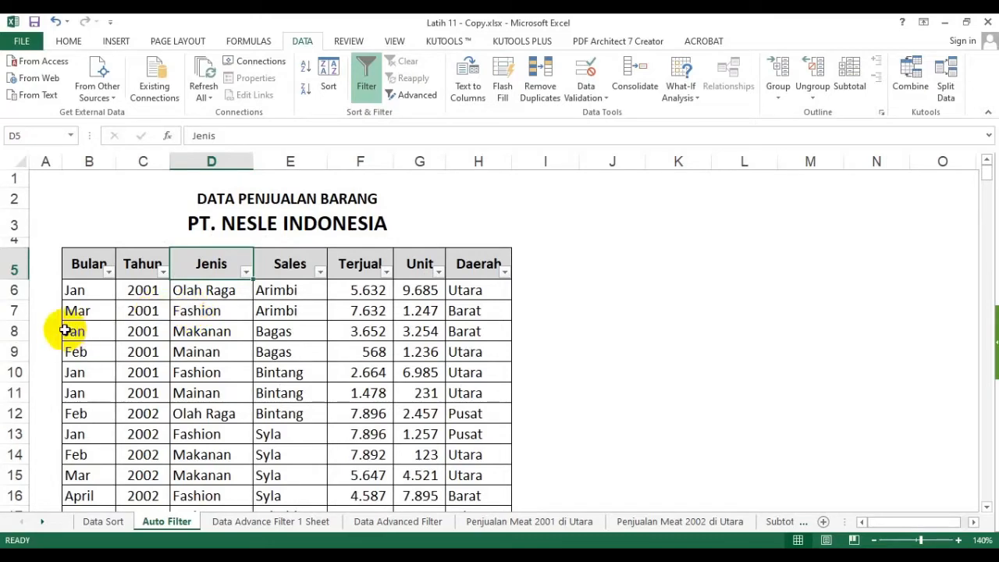
click(246, 272)
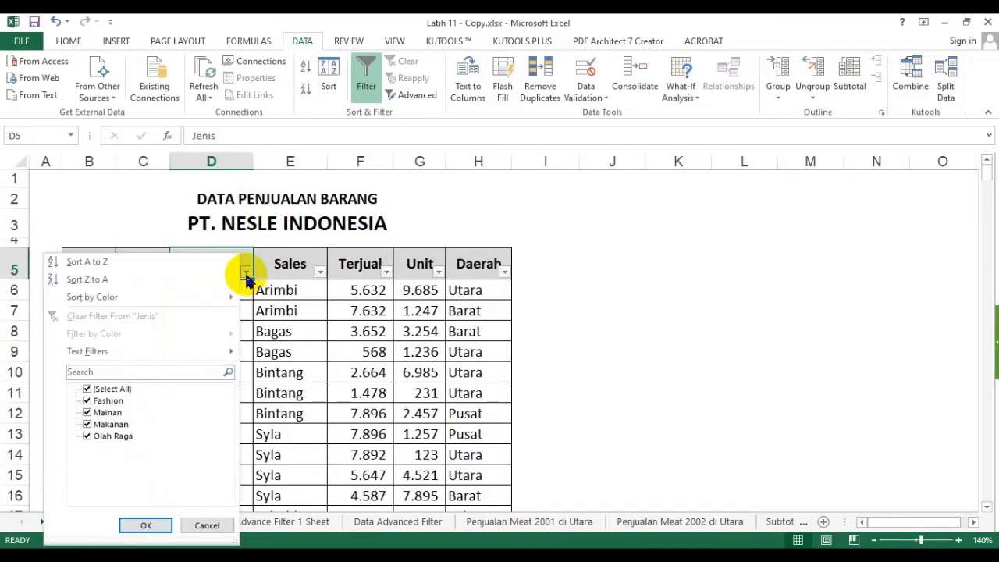
click(246, 275)
click(246, 275)
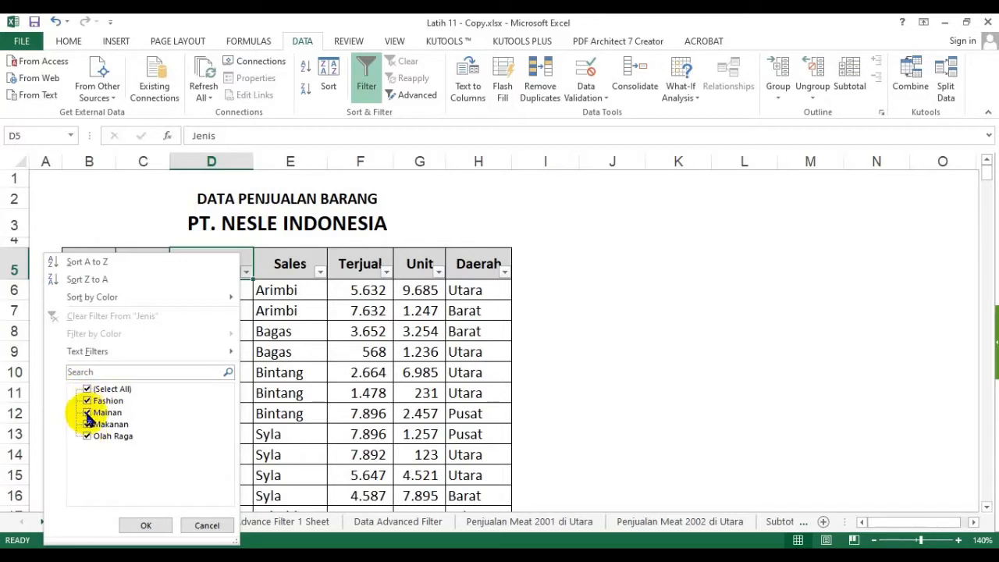
click(87, 436)
click(87, 425)
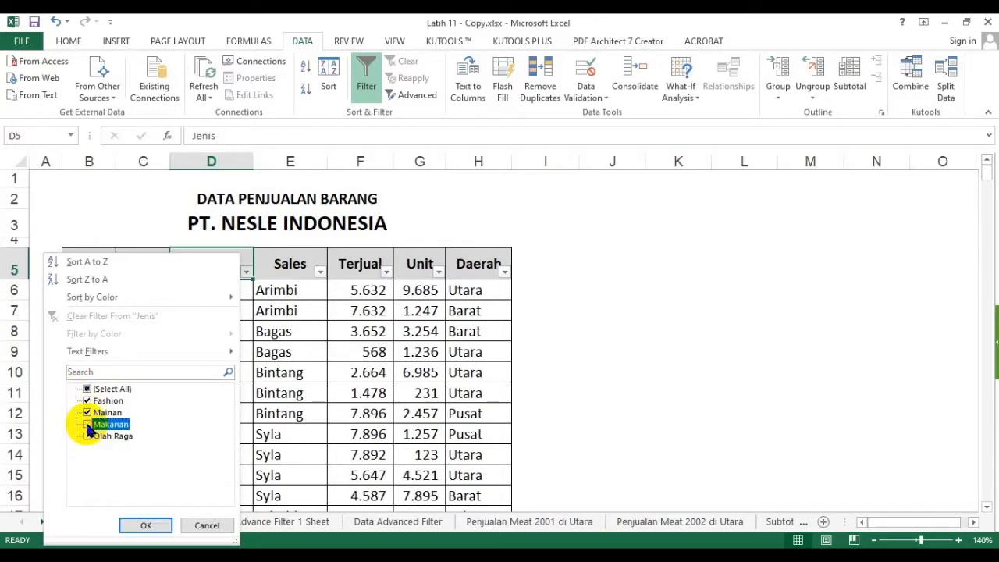
click(87, 413)
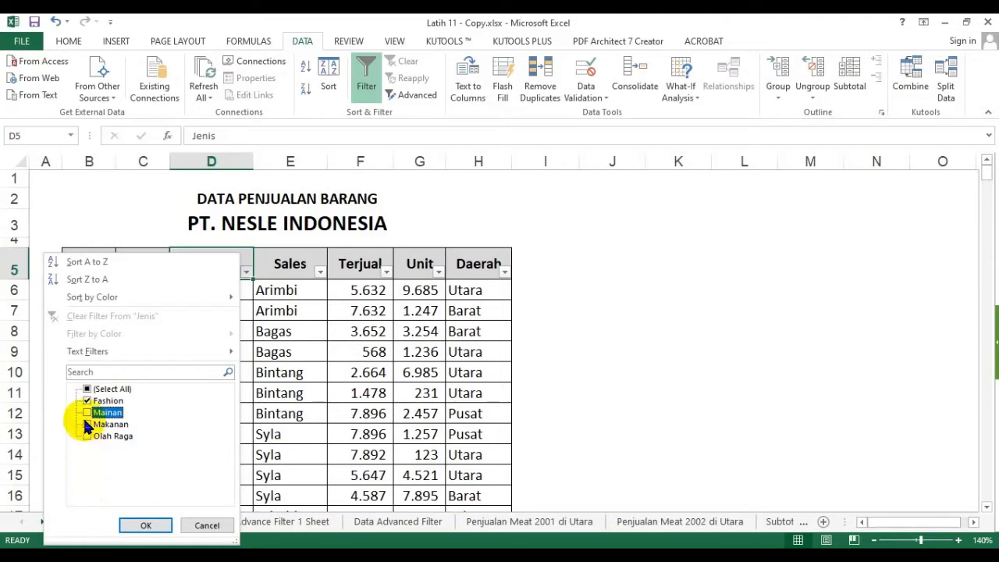
click(203, 526)
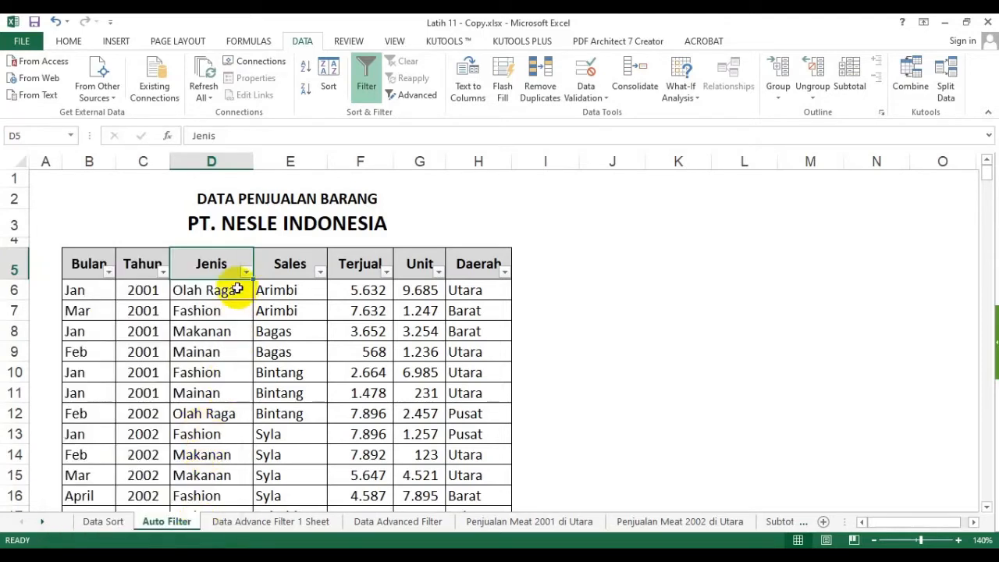
Filter the Jenis column to show only the Makanan records.
click(245, 273)
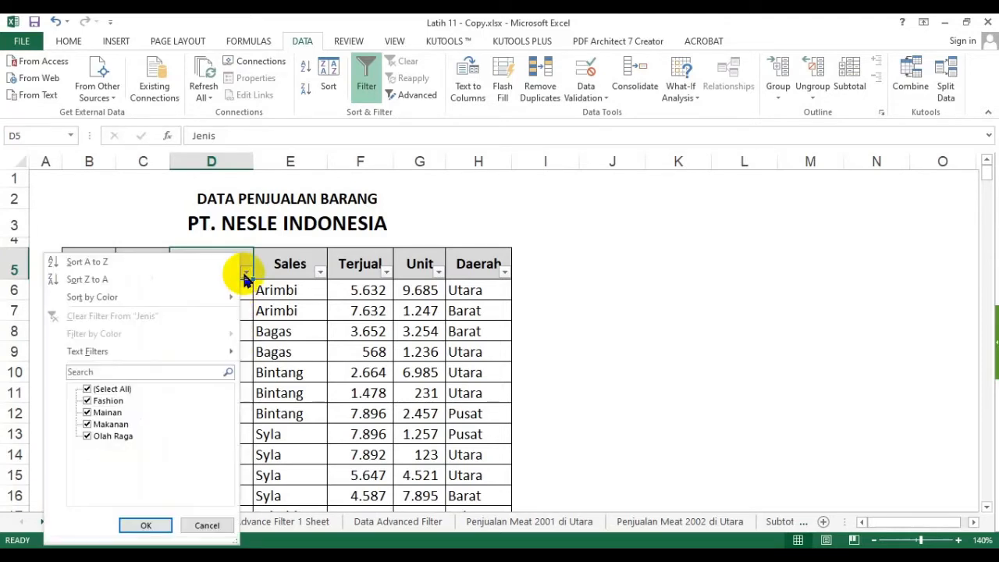
click(89, 389)
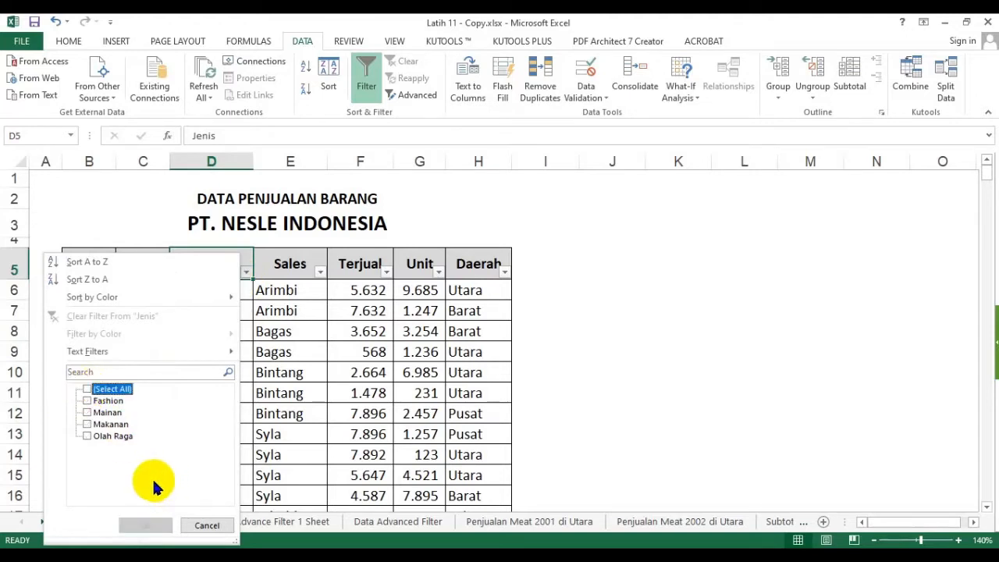
click(87, 425)
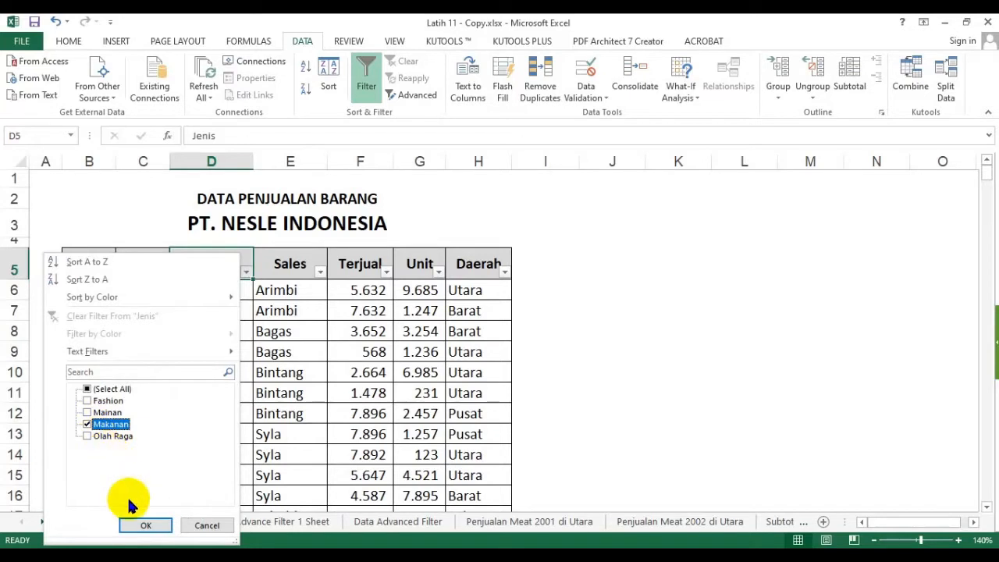
click(142, 526)
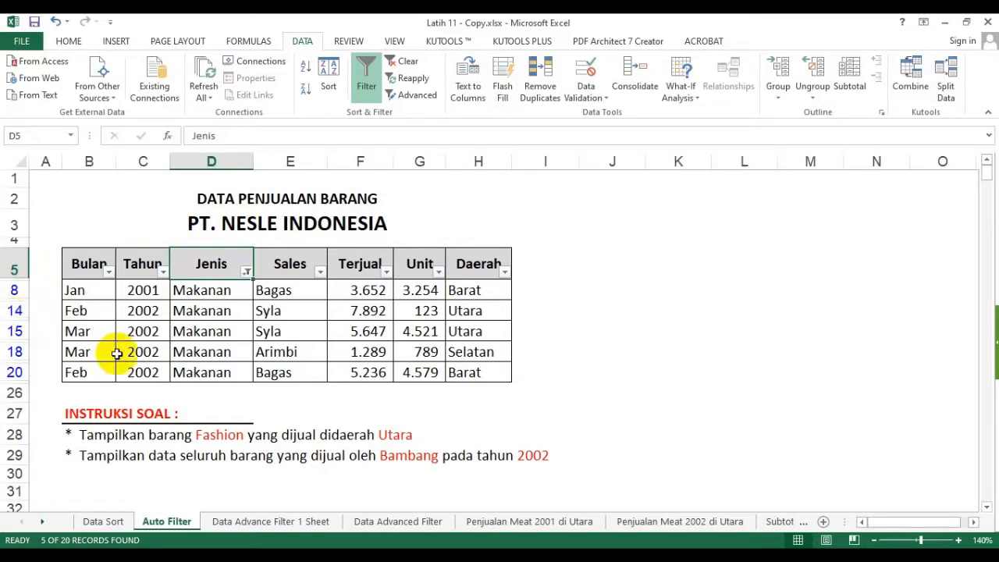
click(159, 358)
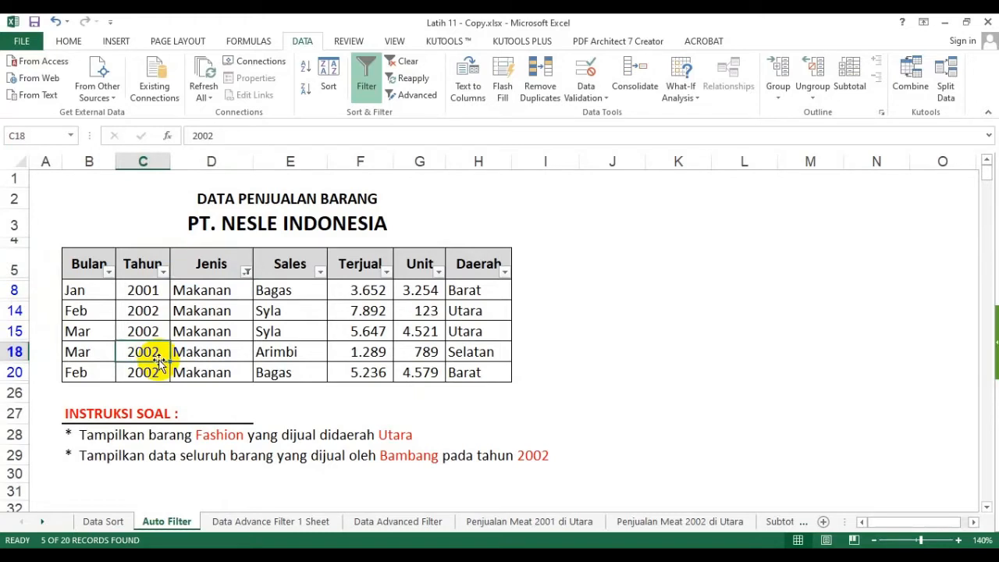
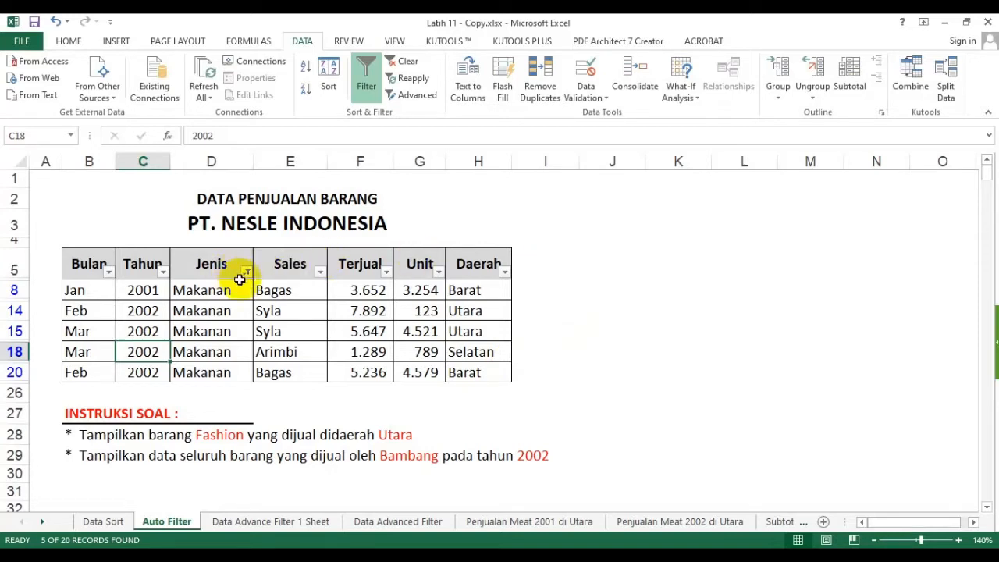
Reset the Jenis column filter to include all item types and select row 10.
click(246, 273)
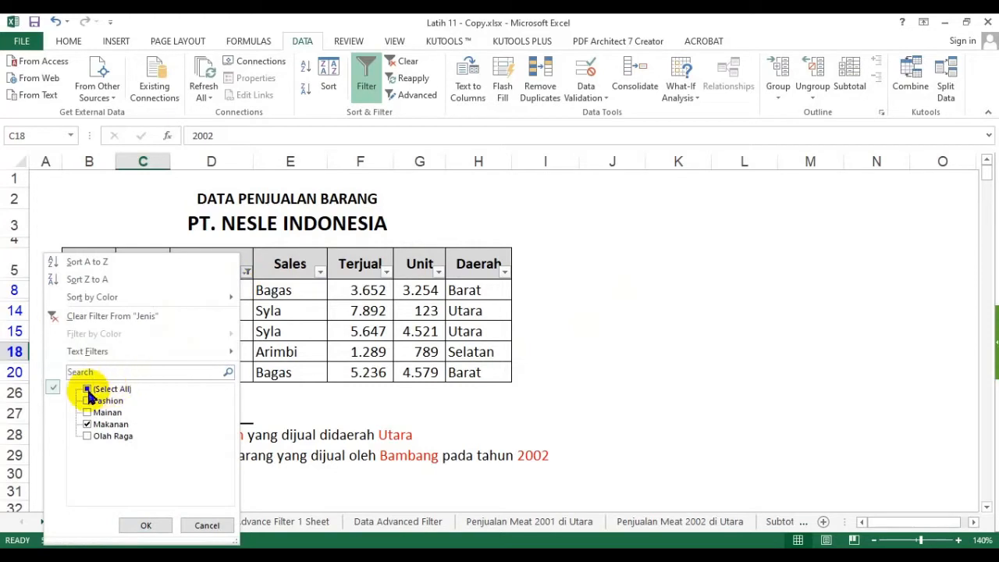
click(87, 390)
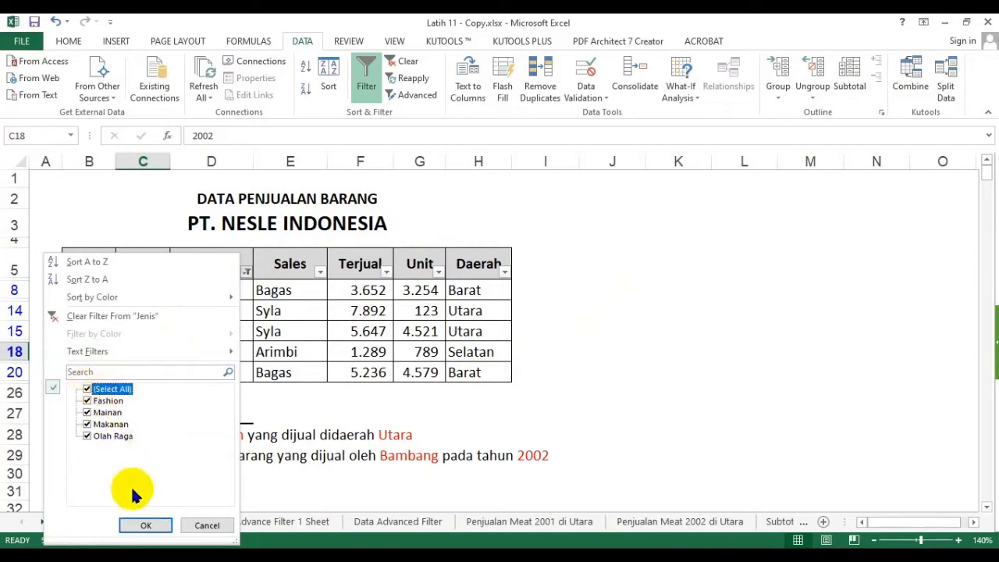
click(139, 527)
click(17, 372)
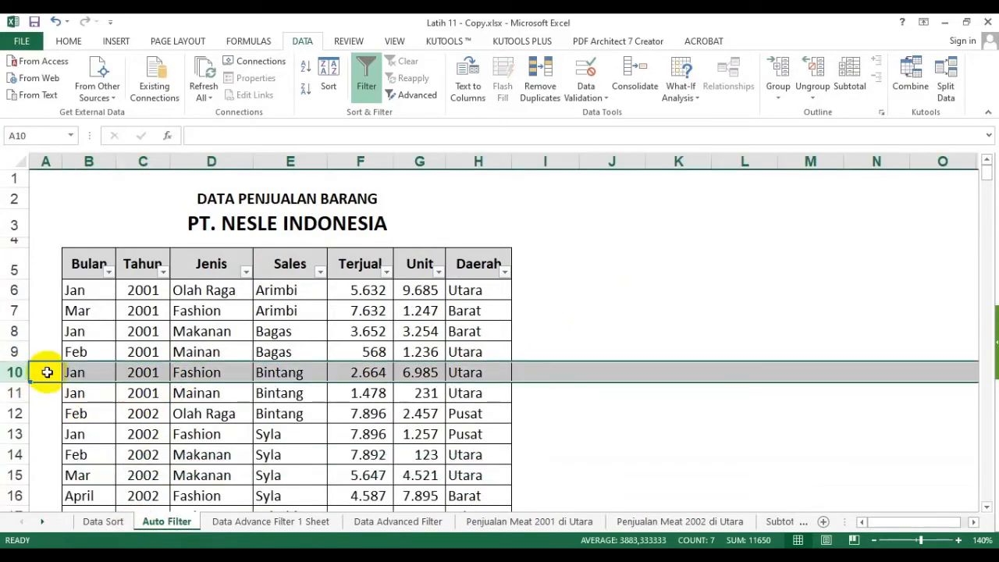
Enter the text "saya bisa dilihat lho" in cell J10, beside the sales table.
click(629, 370)
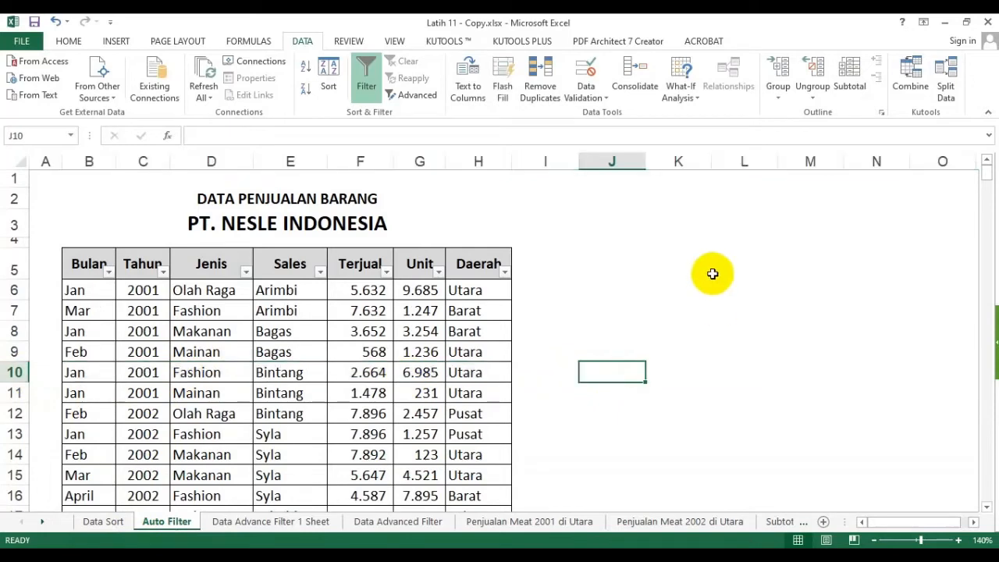
text(sa)
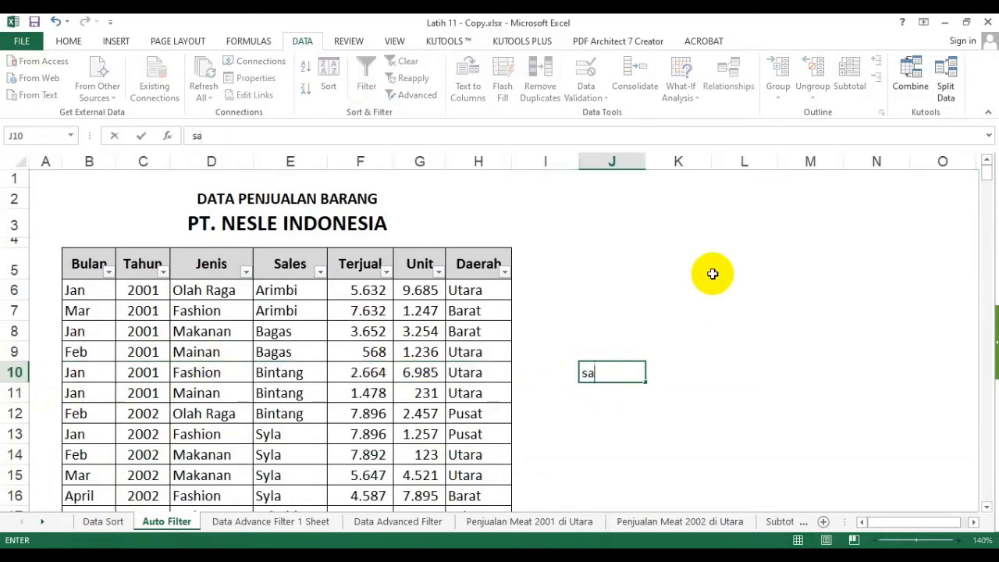
text(ya bisa dilihat lho)
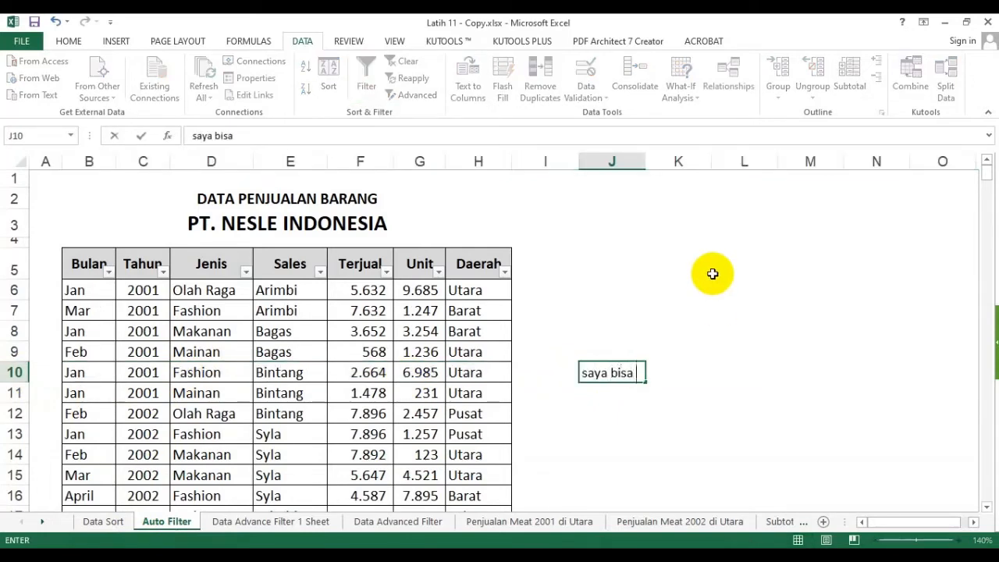
key(ctrl+Return)
key(Return)
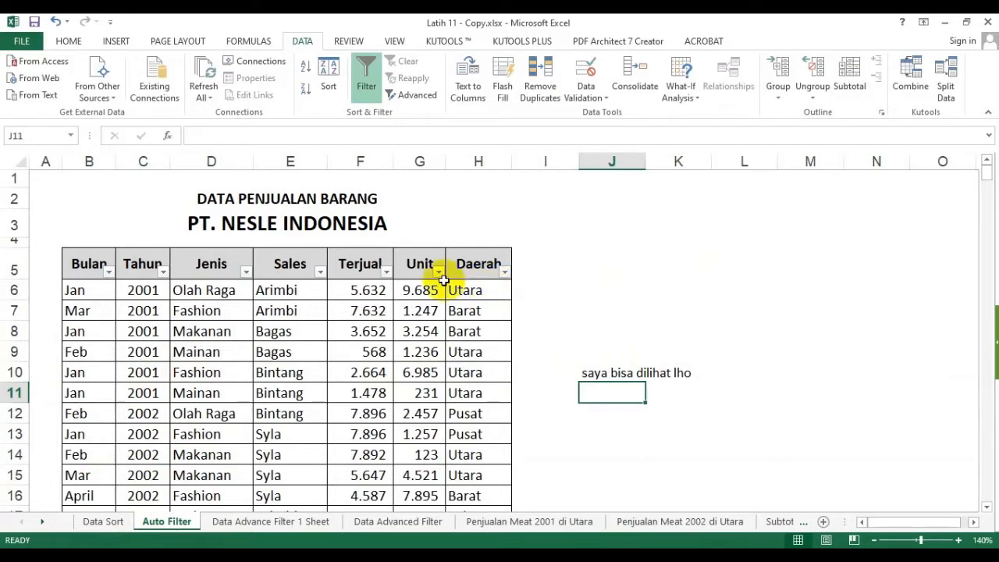
click(629, 375)
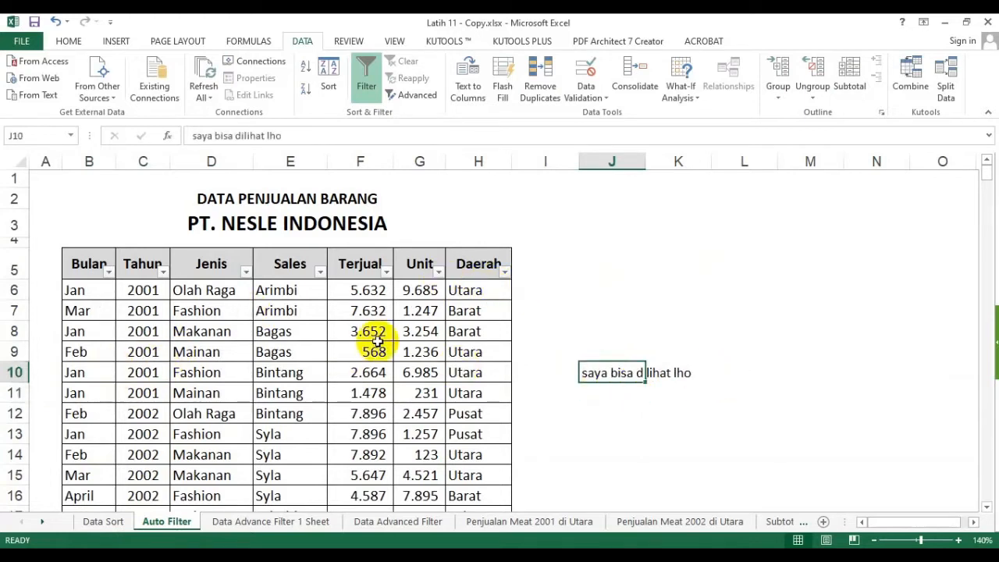
Filter the Jenis column to show only Makanan, hiding row 10 along with its note.
click(247, 270)
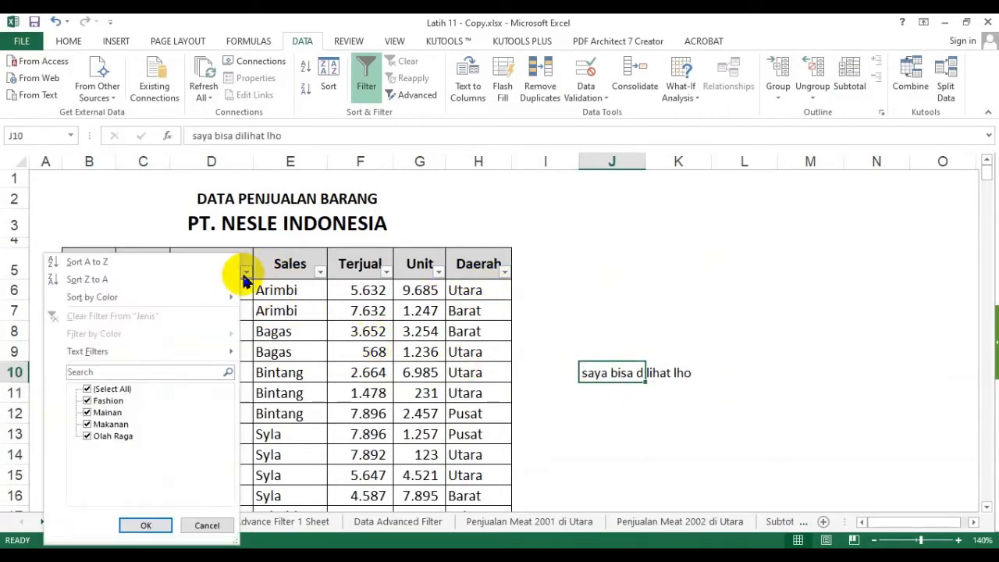
click(105, 389)
click(88, 424)
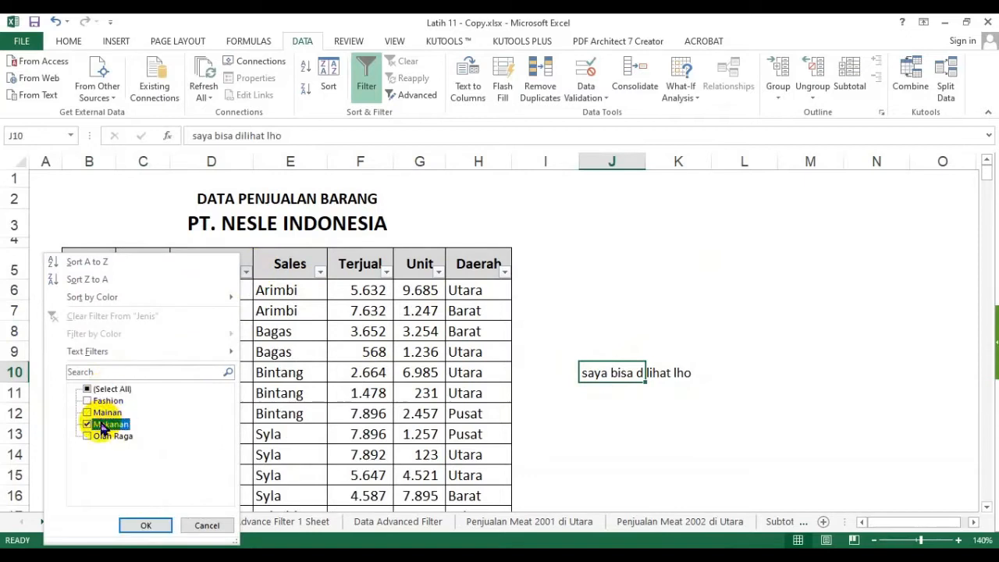
click(145, 526)
click(612, 351)
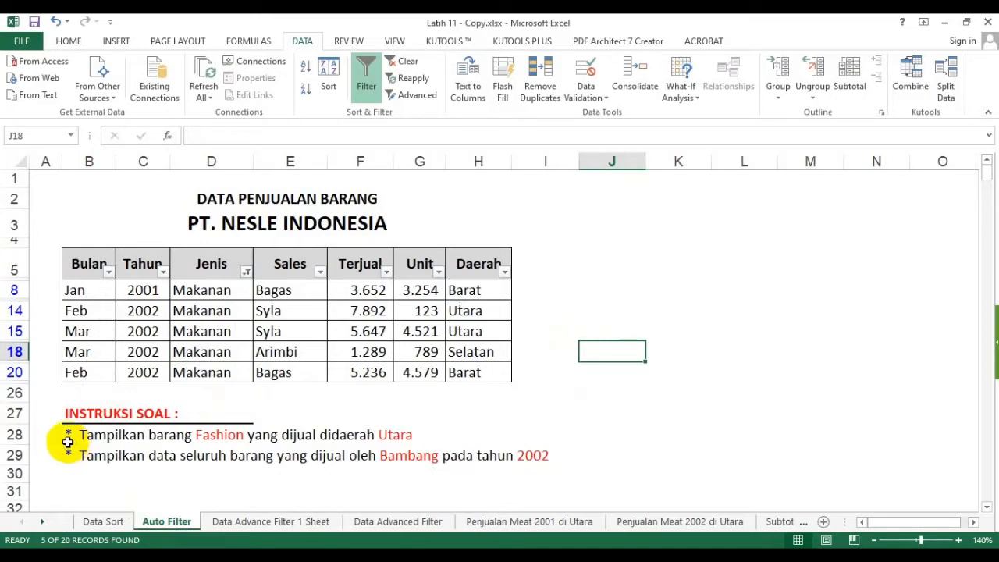
click(629, 307)
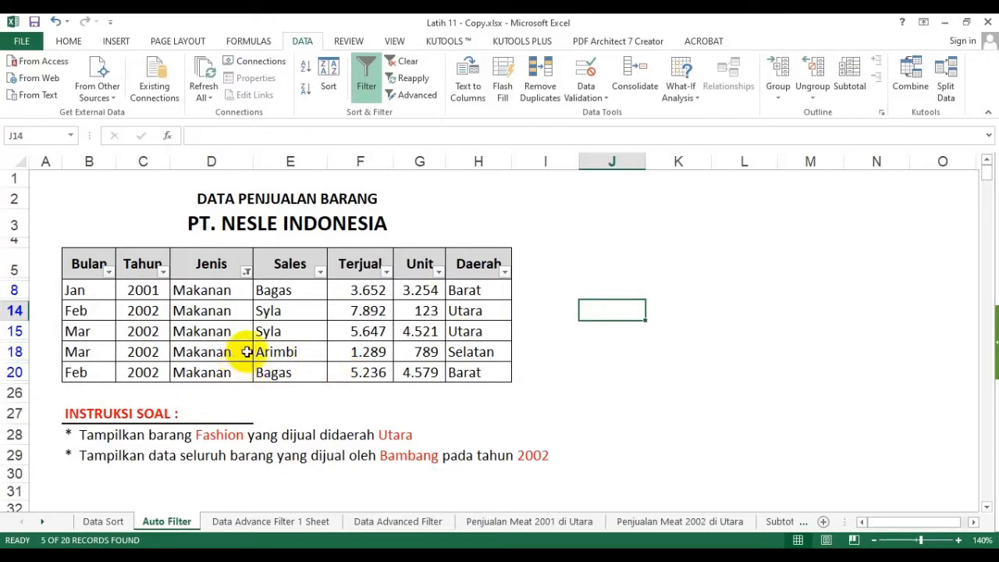
Reset the Jenis column filter to include all item types.
click(247, 271)
click(109, 389)
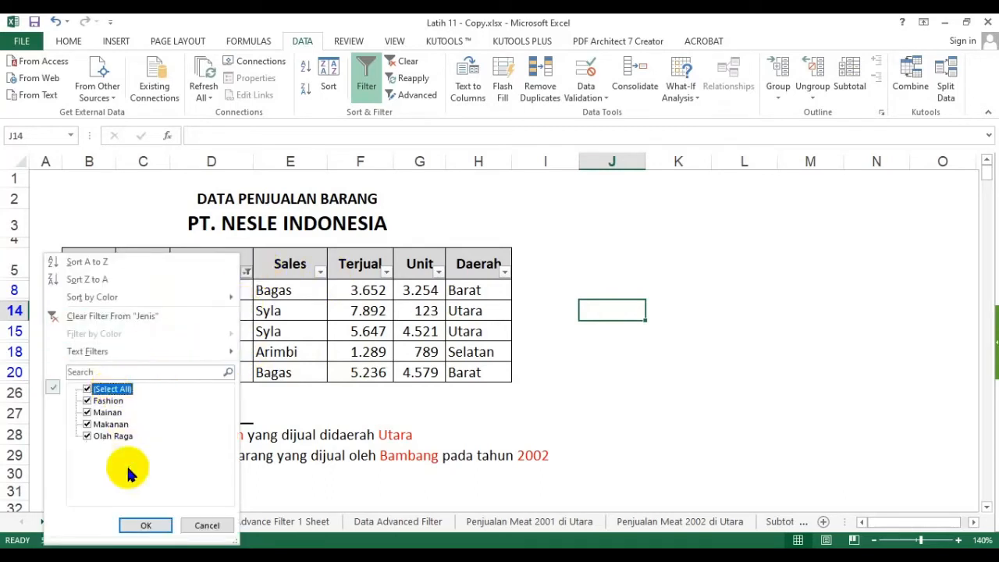
click(140, 526)
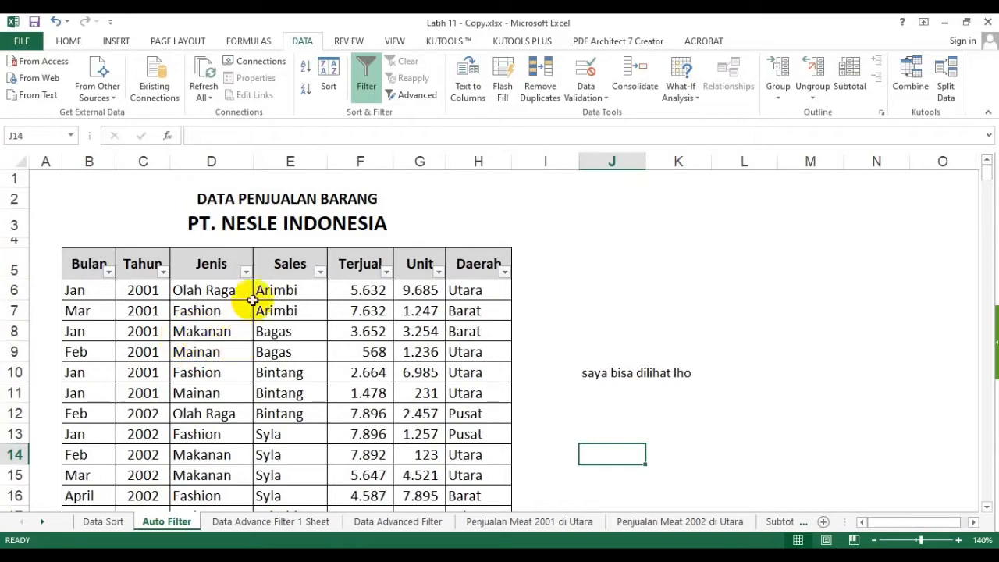
Filter the sales table's Jenis column to show only the Makanan records.
click(246, 271)
click(122, 389)
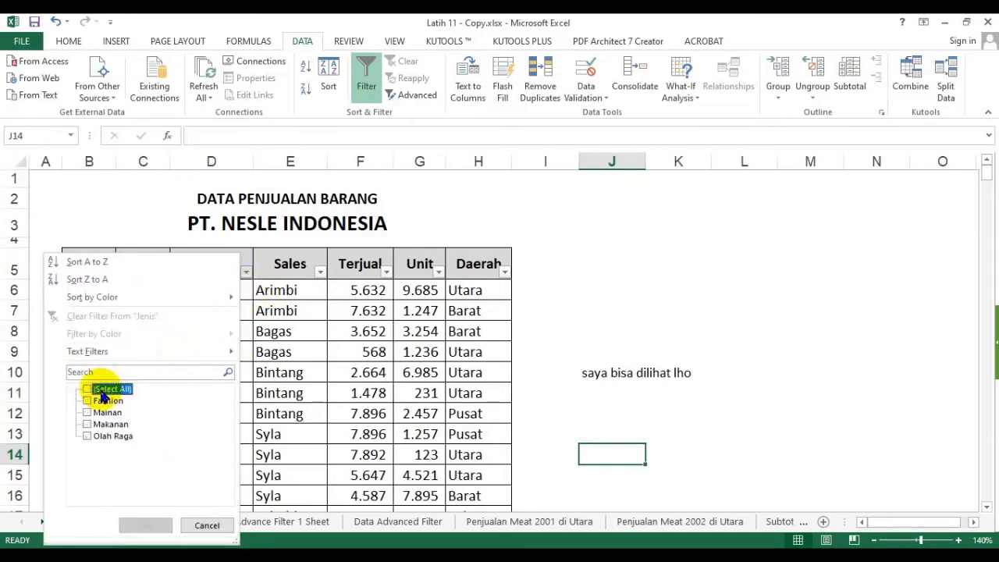
click(107, 425)
click(143, 526)
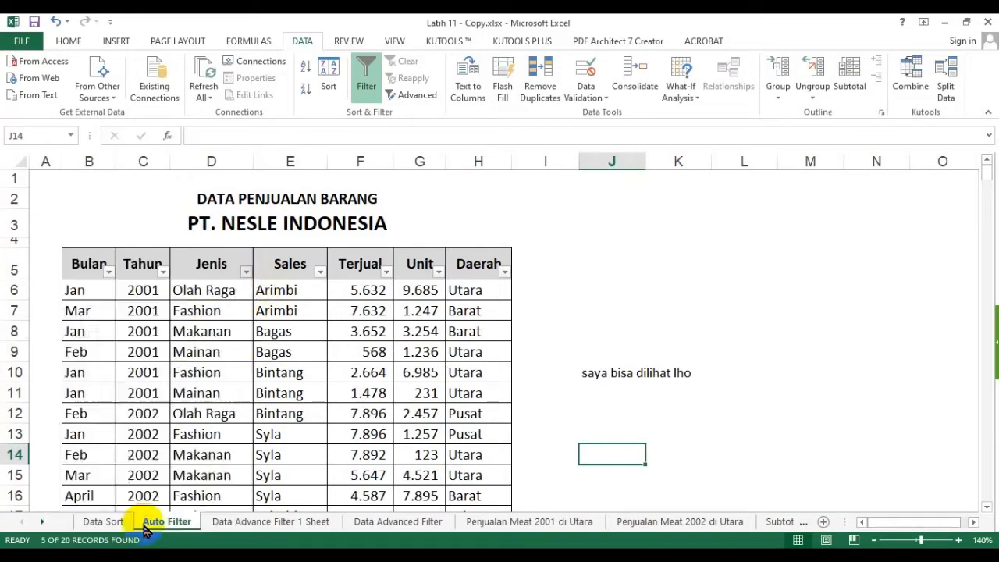
Narrow the Makanan records to the year 2002 with the Tahun column filter.
click(162, 271)
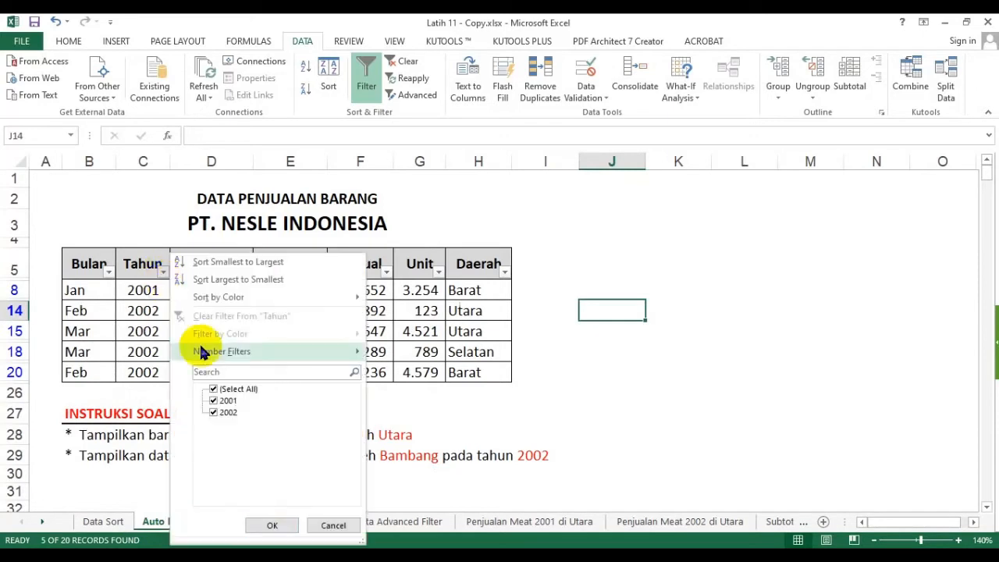
click(215, 400)
click(269, 526)
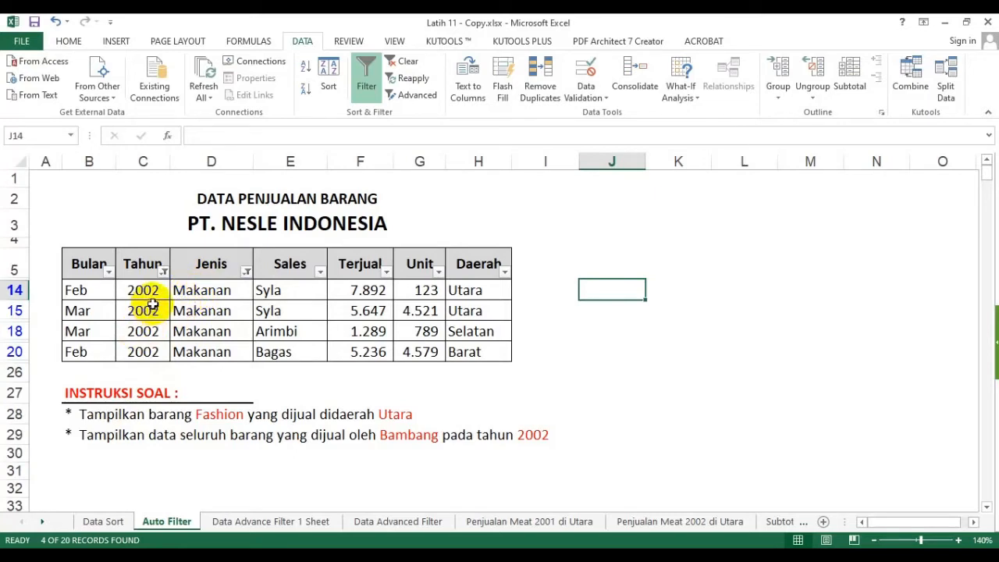
click(142, 266)
click(215, 266)
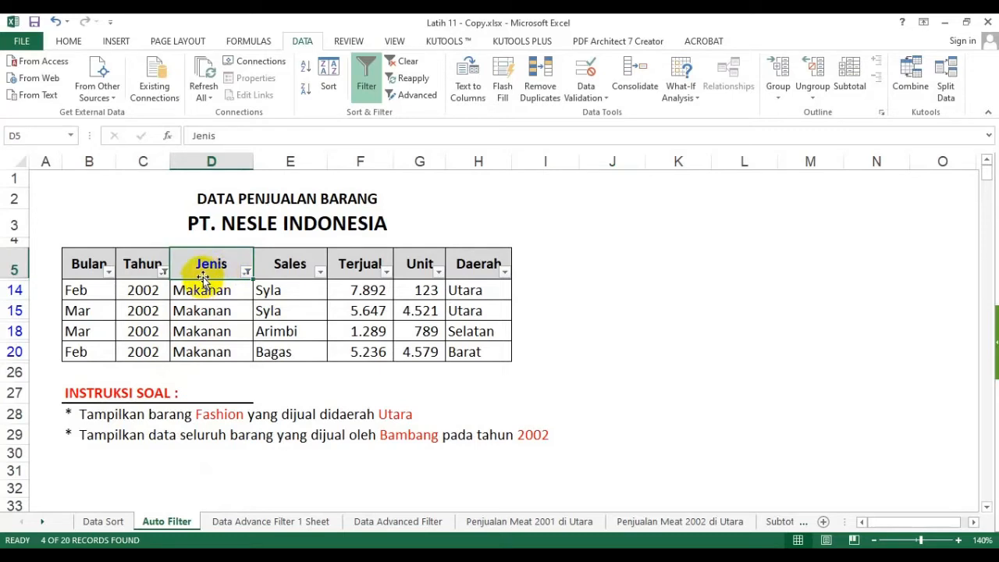
Filter the Sales column to keep only the salesperson listed in rows 14 and 15.
click(320, 272)
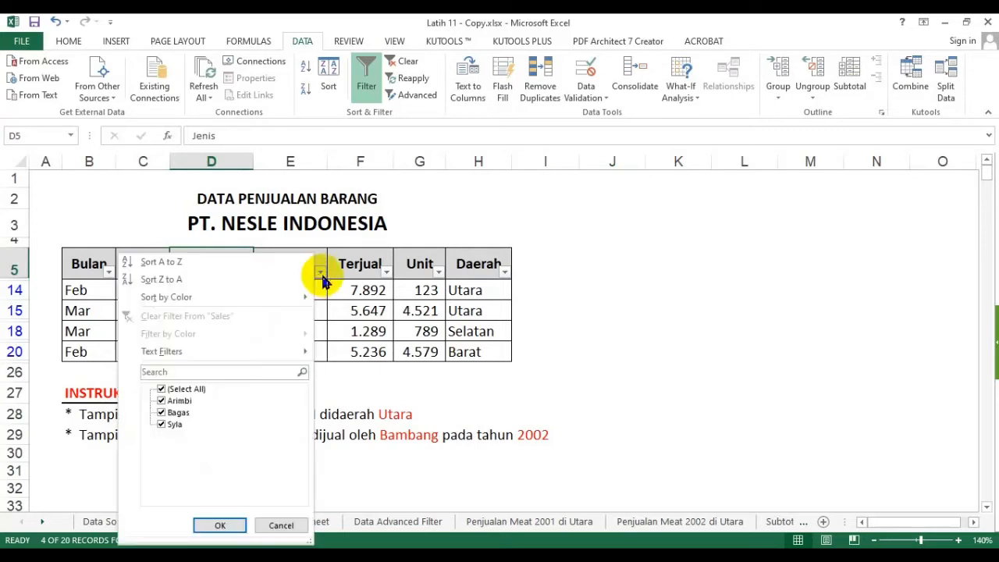
click(169, 412)
click(186, 401)
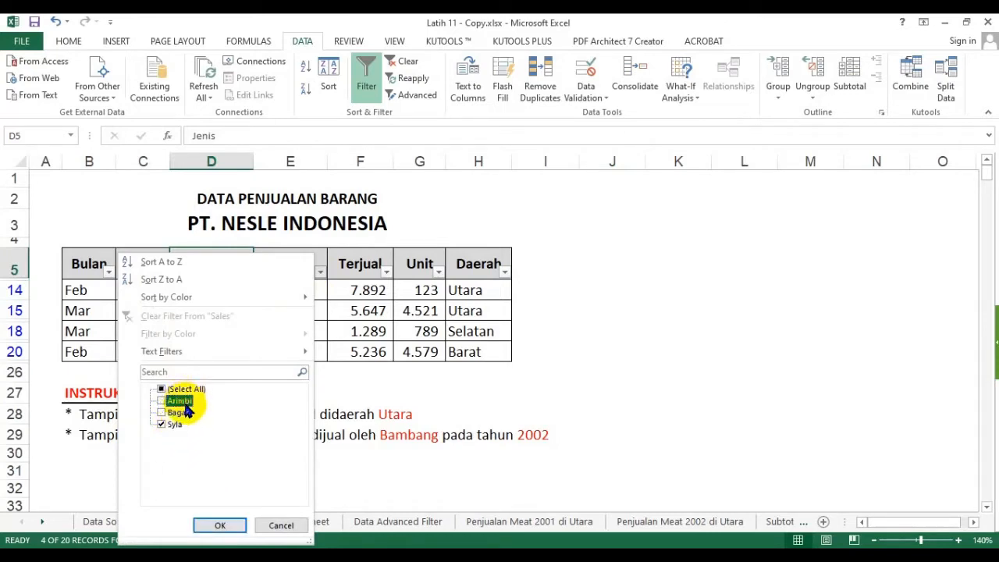
click(219, 526)
Set the Daerah column filter to include only Utara.
click(505, 273)
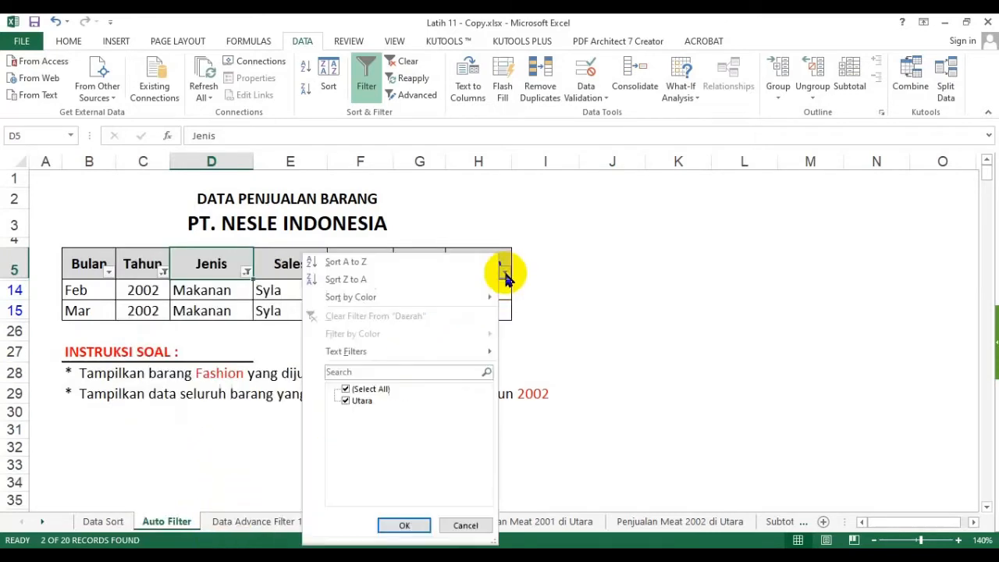
click(360, 391)
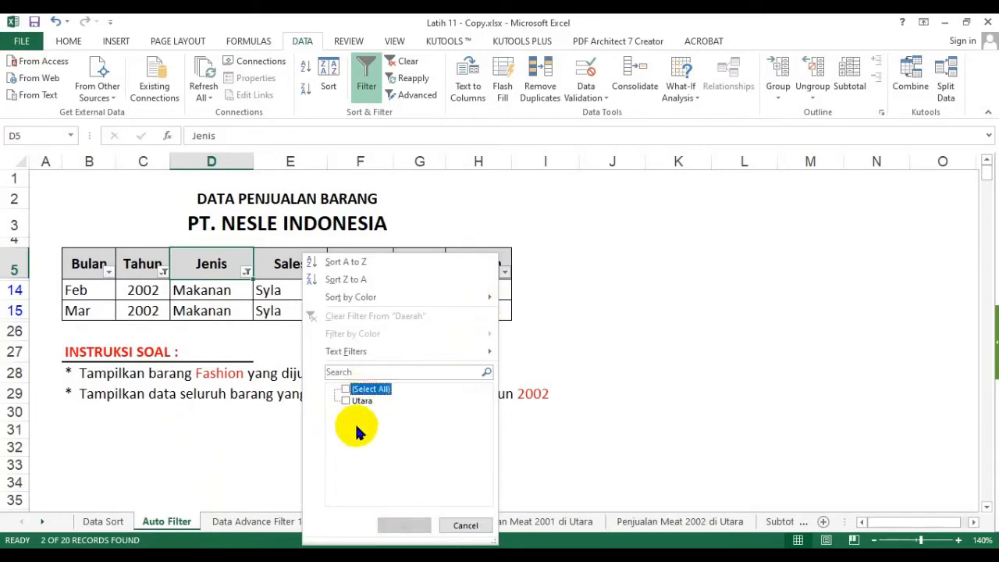
click(361, 399)
click(394, 526)
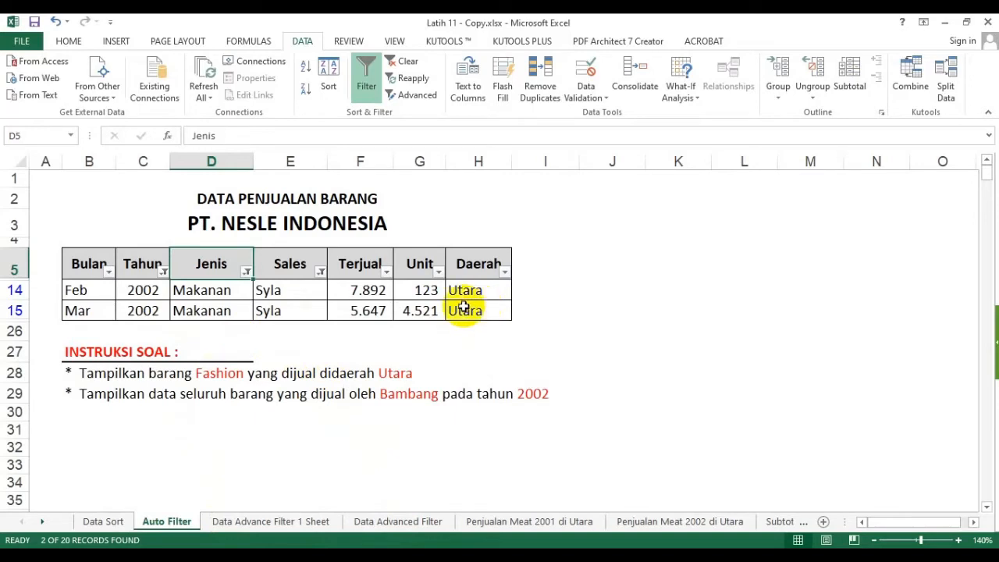
Clear all column filters from the sales table.
click(364, 311)
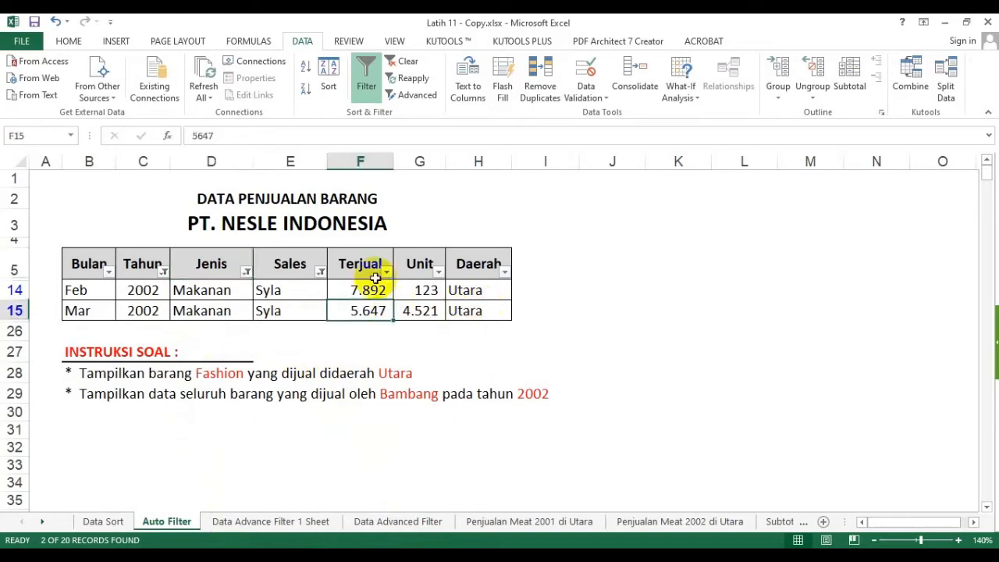
click(407, 63)
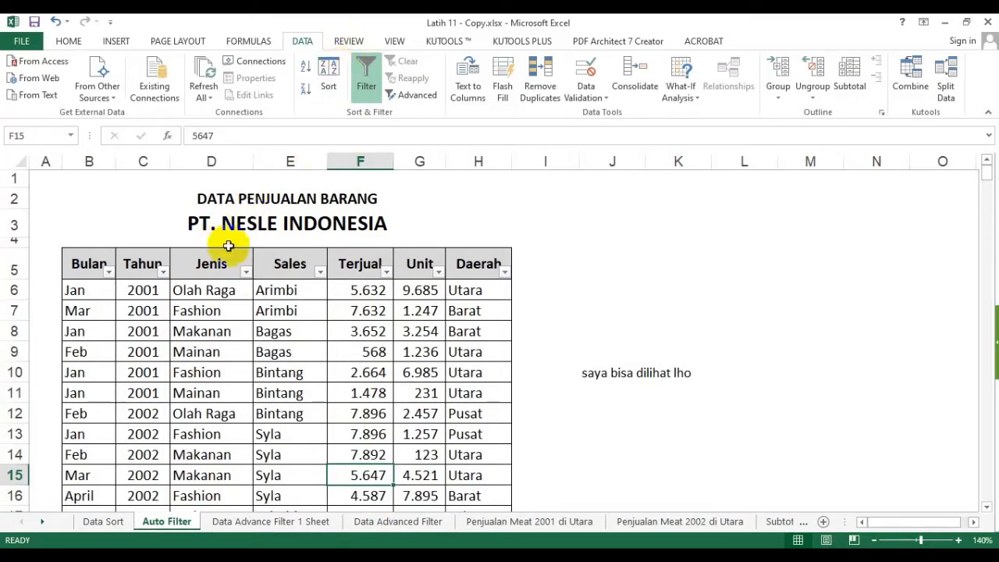
click(187, 375)
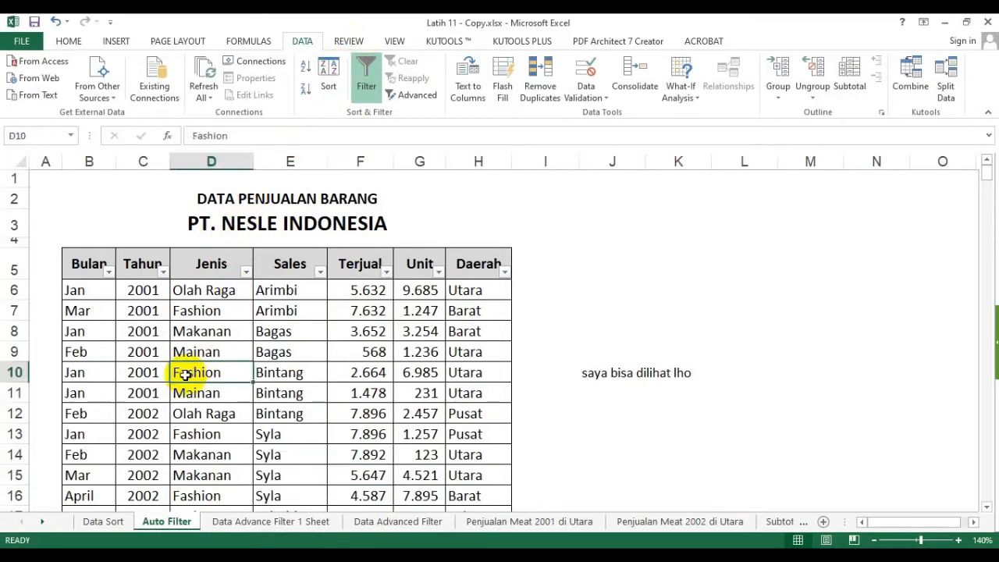
click(396, 352)
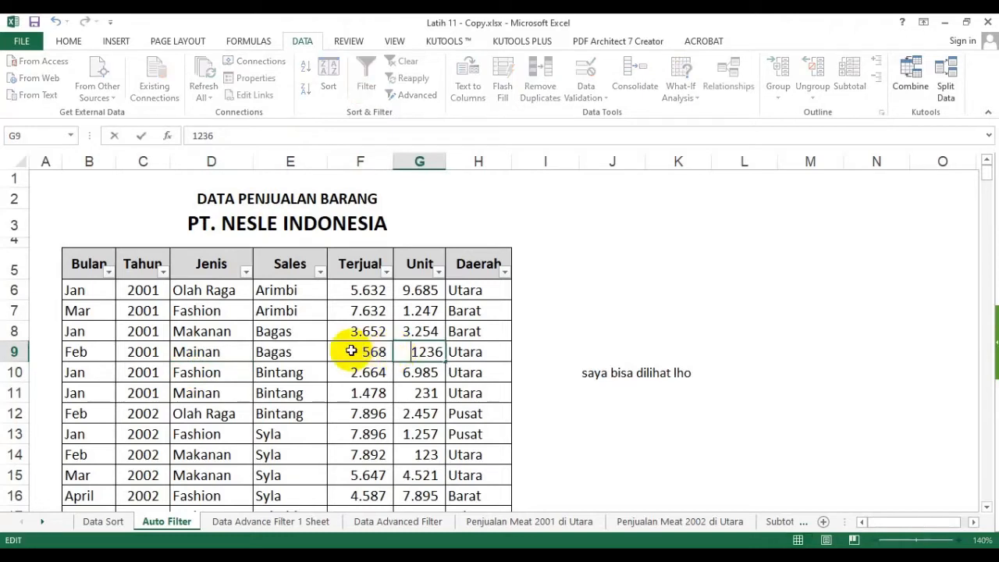
click(282, 351)
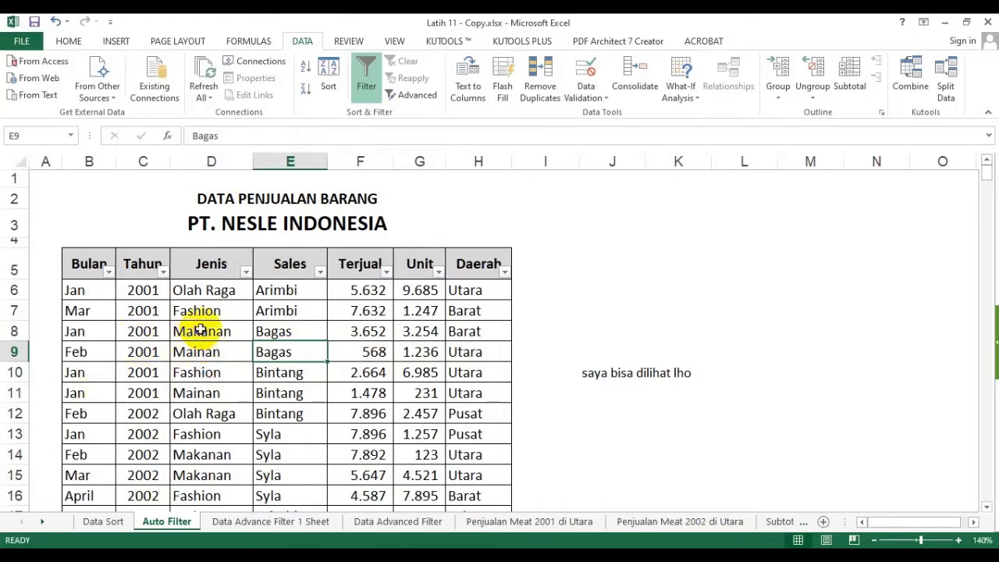
click(197, 329)
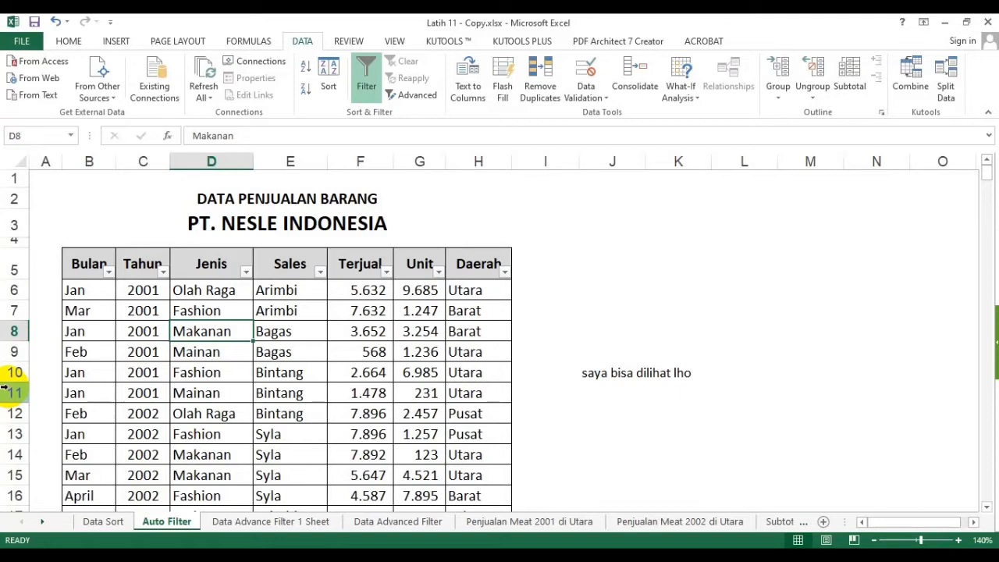
click(306, 333)
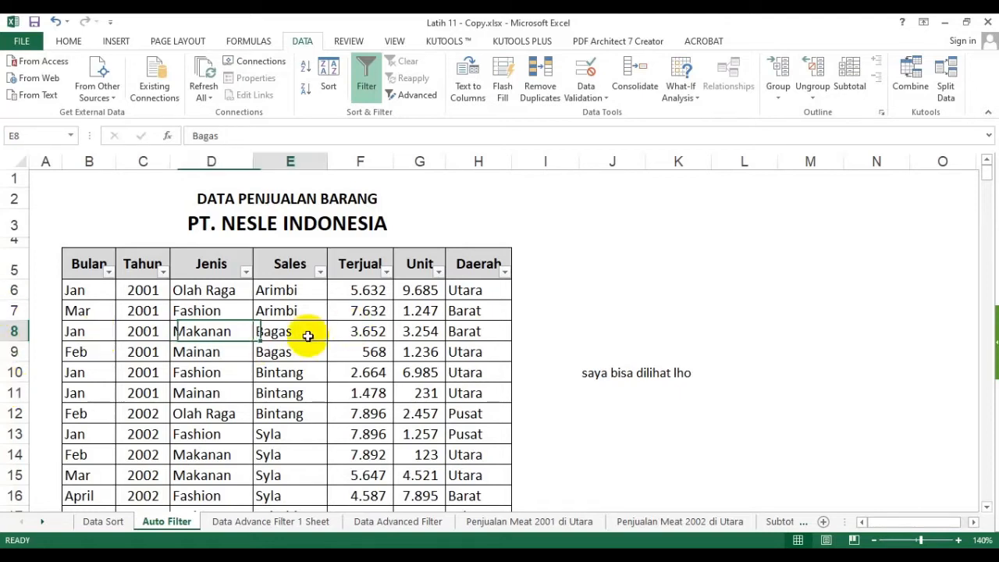
Filter the Jenis column so that only Makanan records are shown.
click(247, 272)
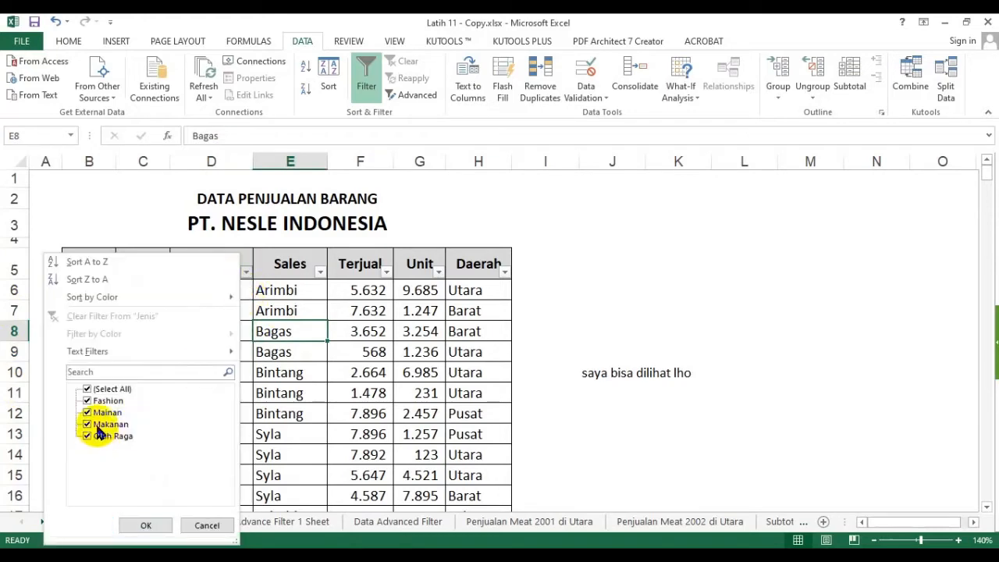
click(105, 390)
click(102, 424)
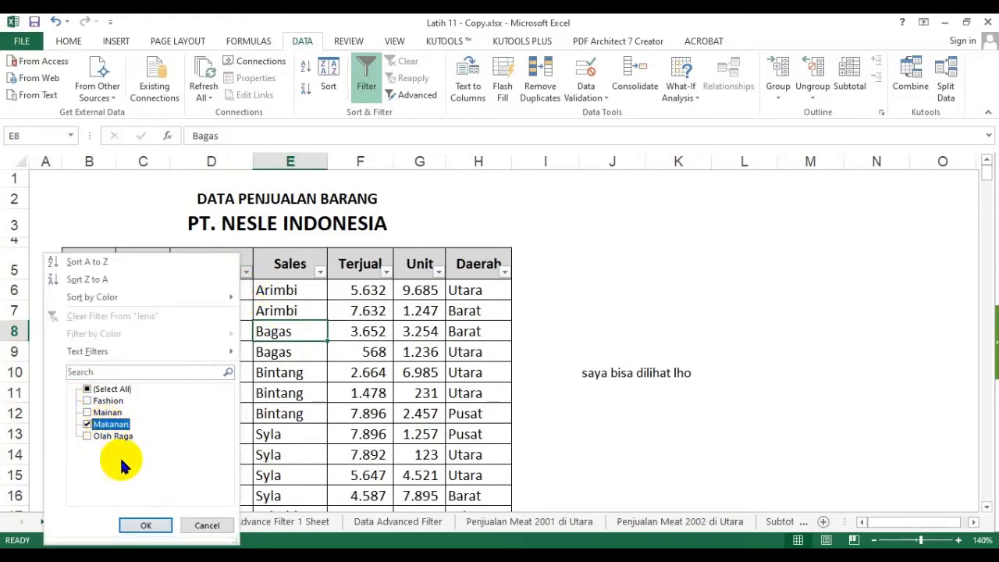
click(143, 526)
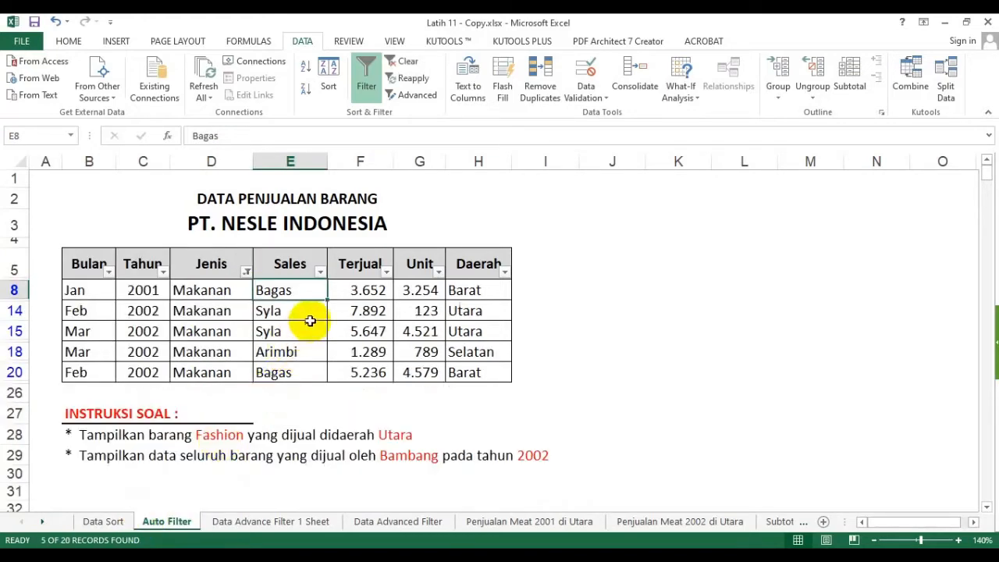
click(321, 274)
click(191, 390)
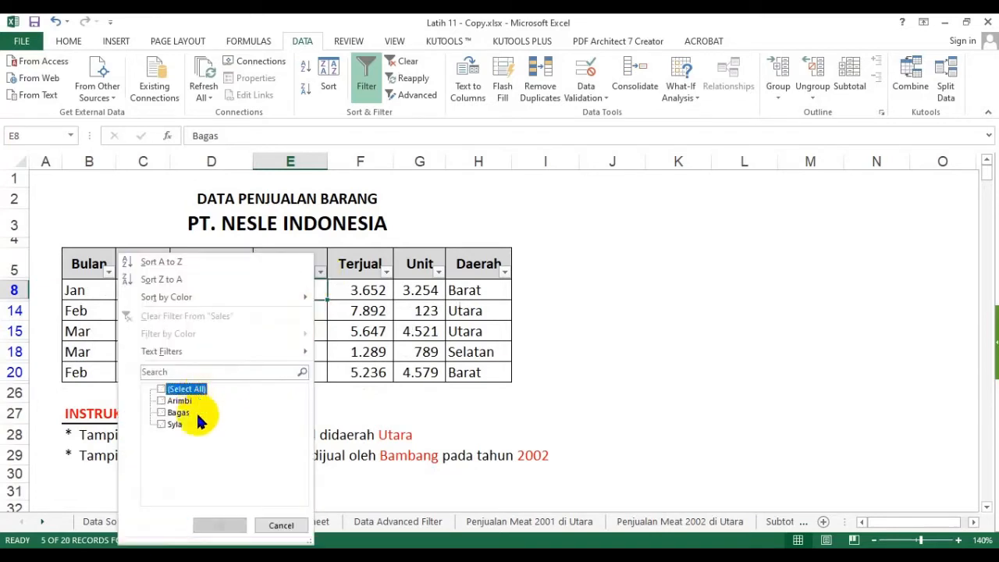
click(168, 424)
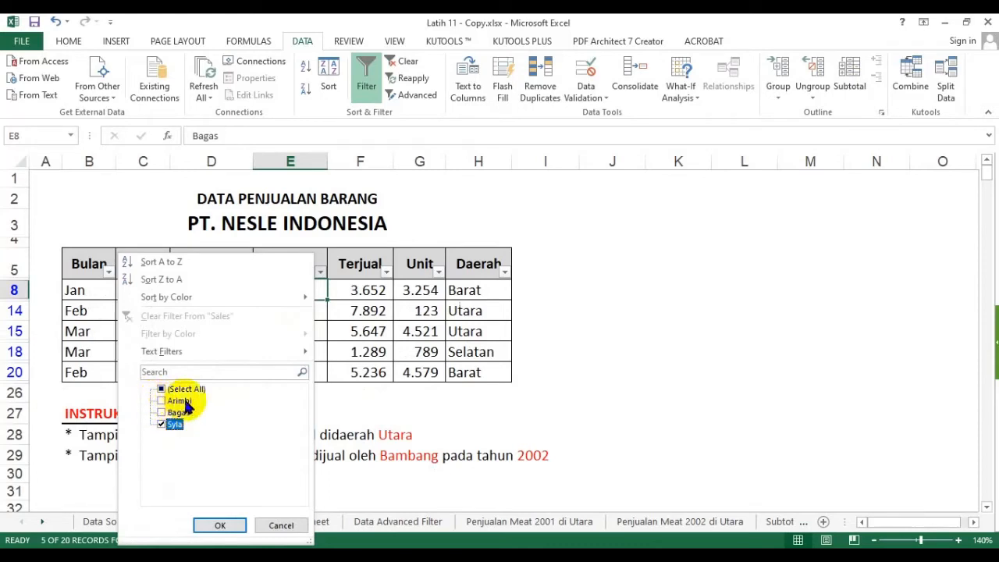
click(280, 526)
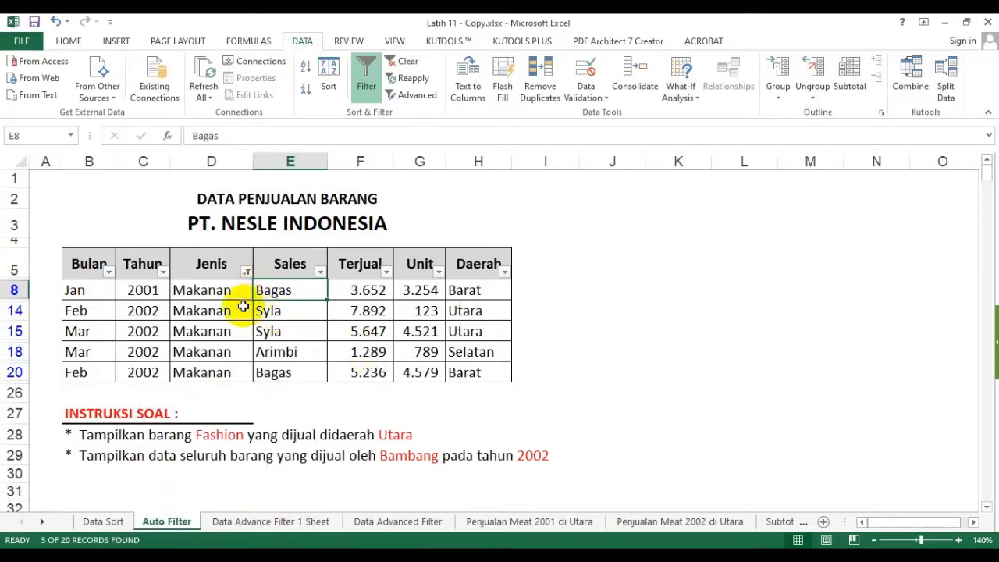
Add Mainan to the Jenis column filter so that both Mainan and Makanan records are included.
click(246, 273)
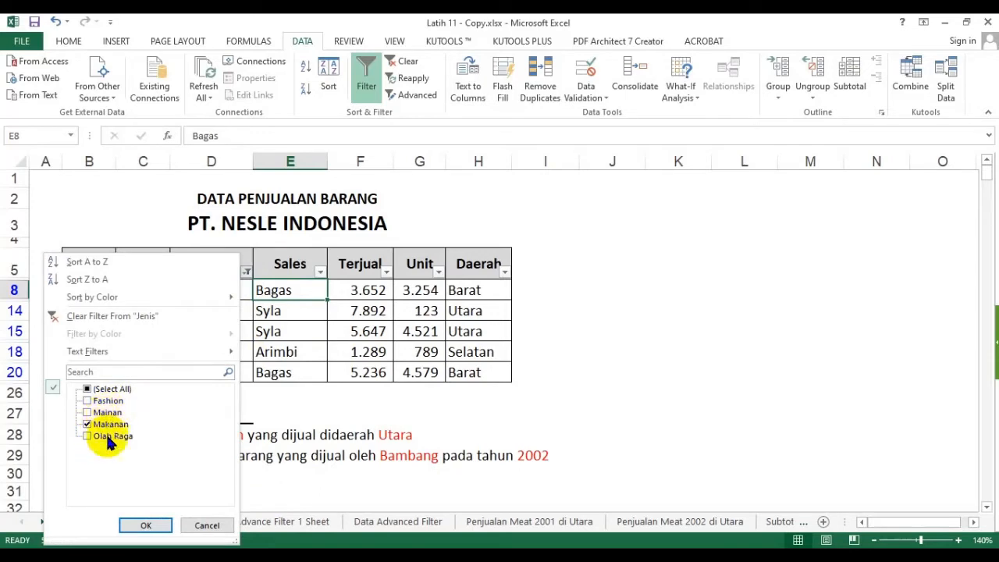
click(107, 413)
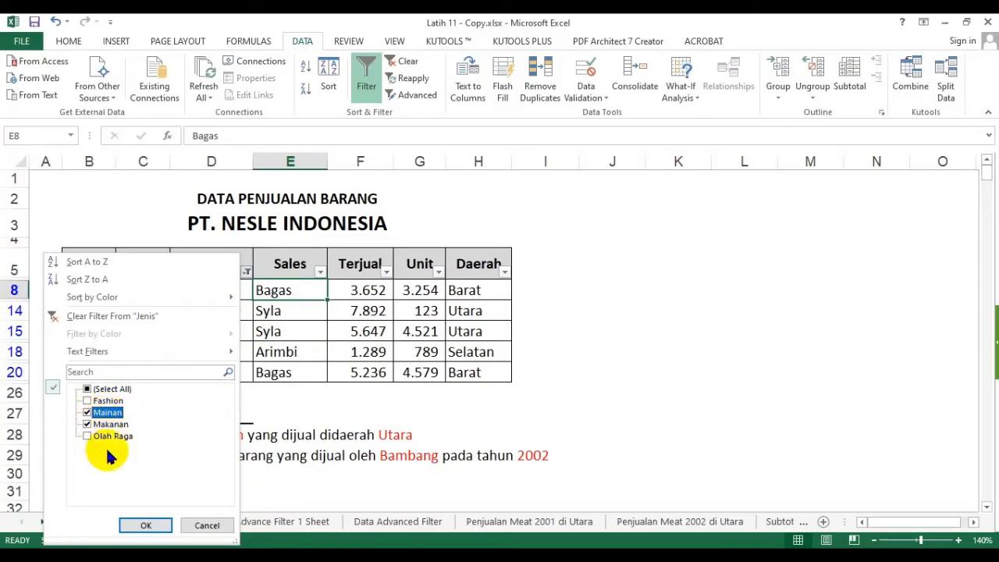
click(144, 524)
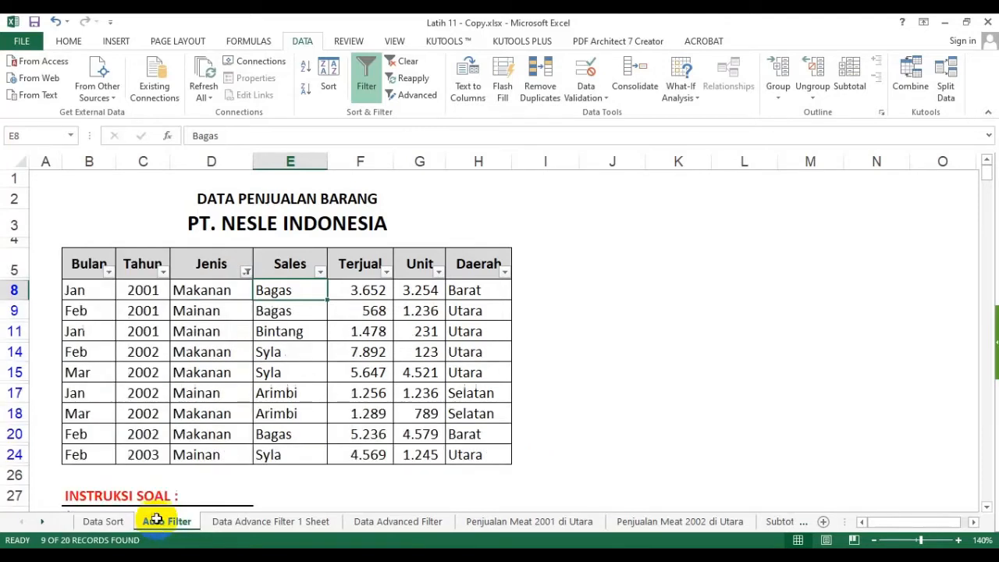
Review the options selected in the Jenis filter and examine the filtered sales records from Bulan to Daerah.
click(210, 370)
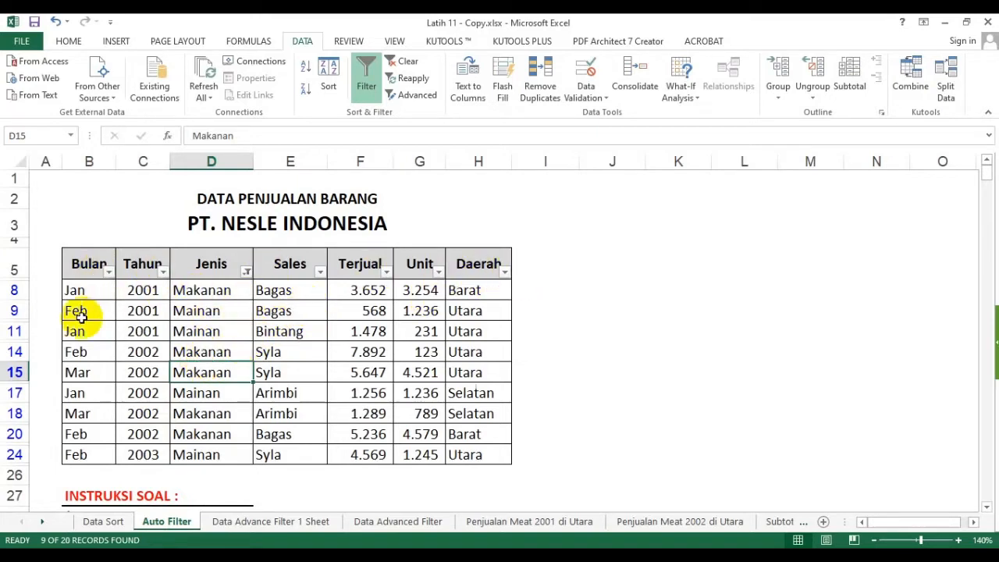
click(247, 271)
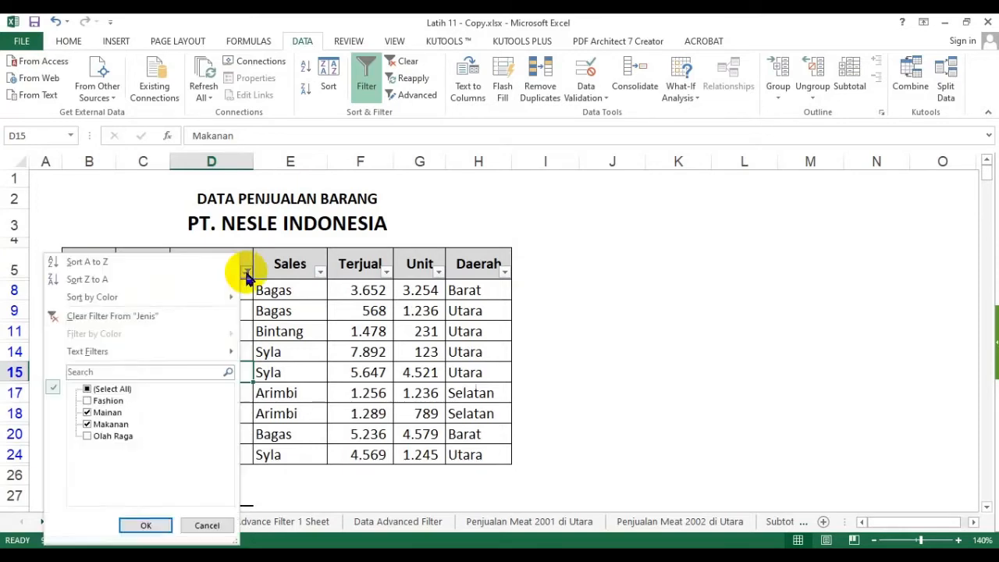
key(Escape)
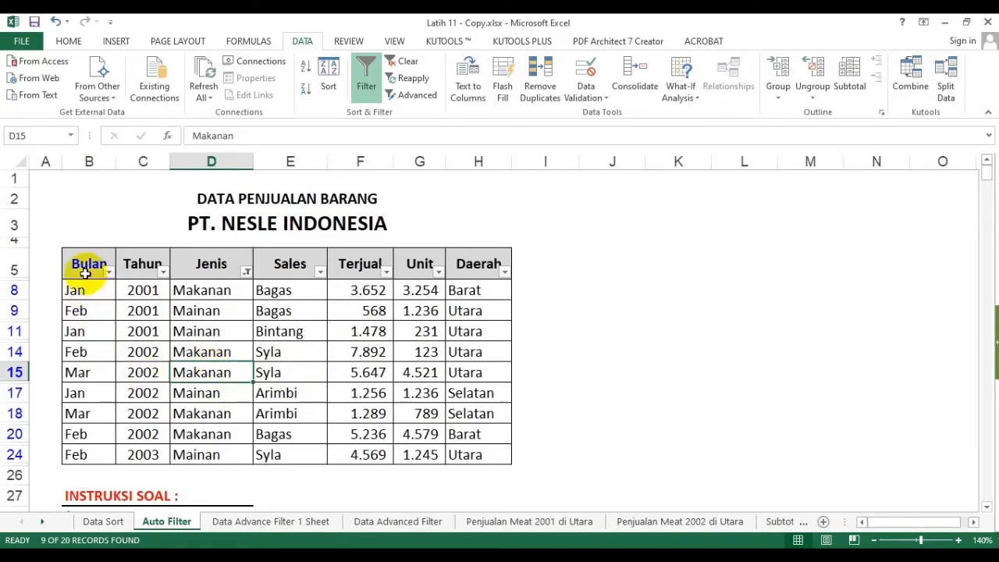
click(206, 349)
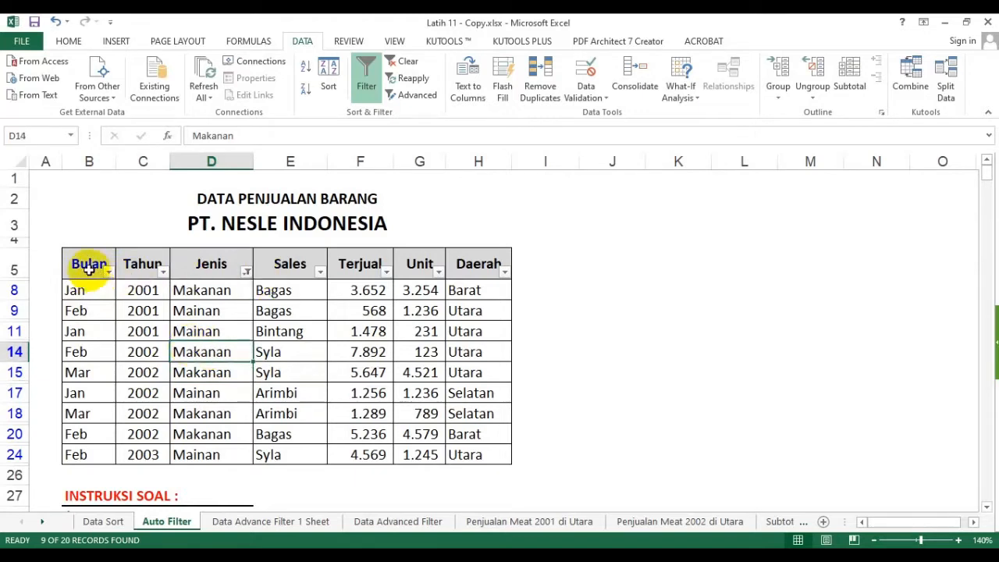
drag(85, 266, 461, 458)
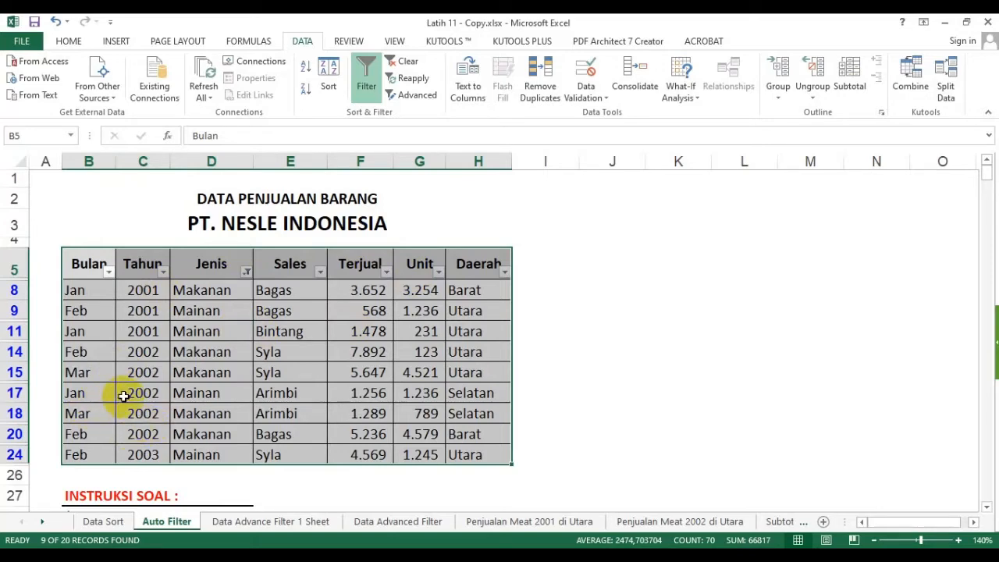
click(226, 352)
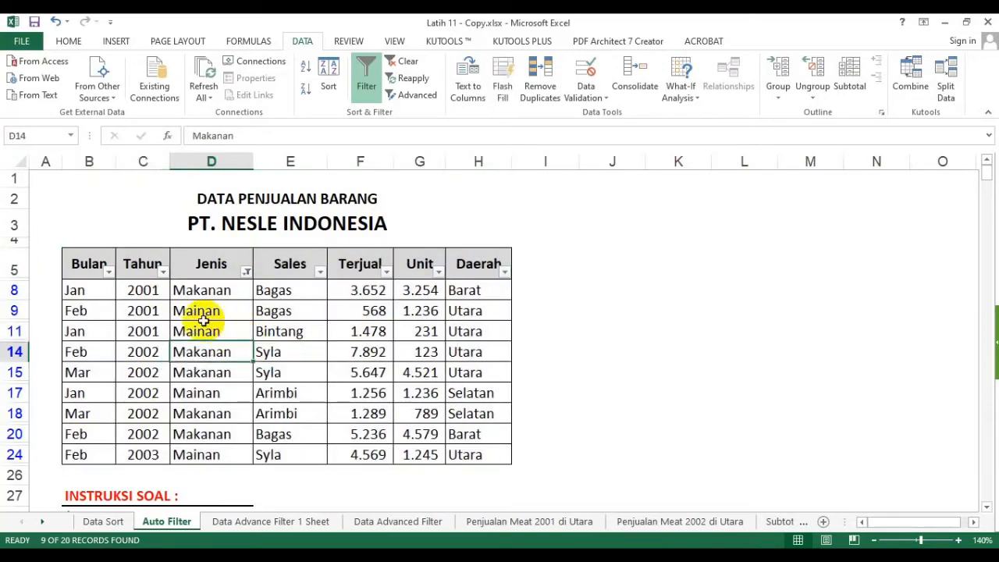
drag(82, 265, 479, 457)
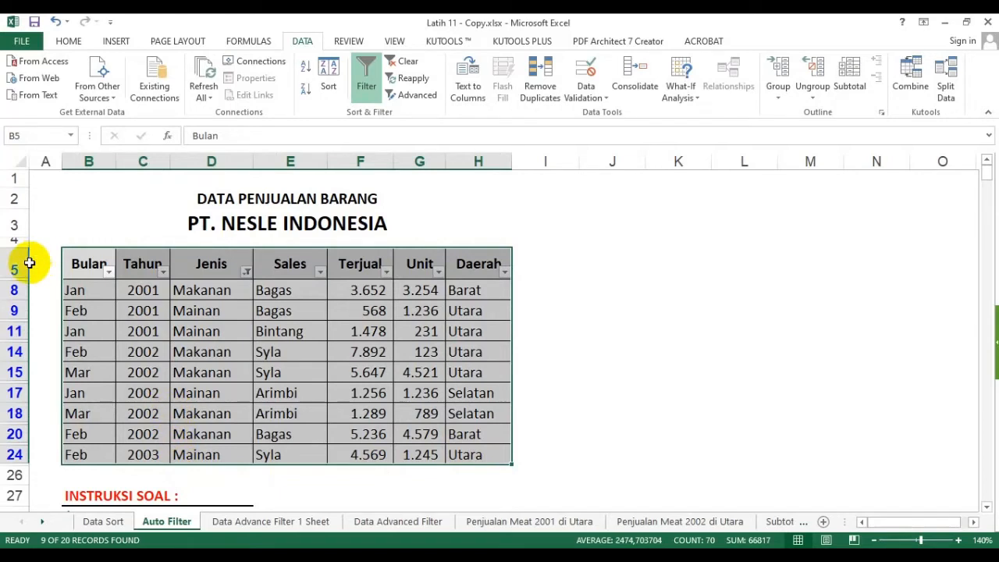
click(260, 312)
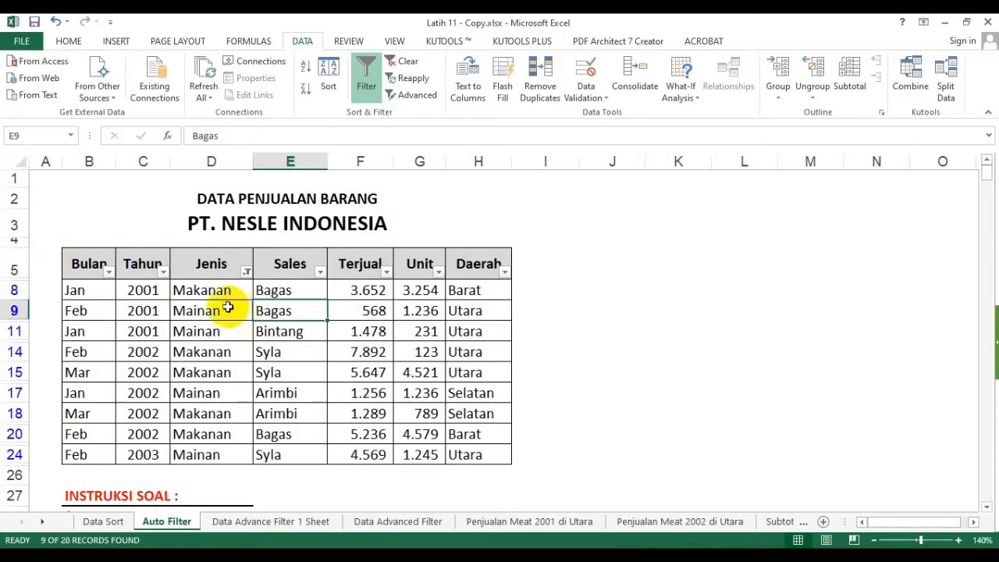
click(356, 372)
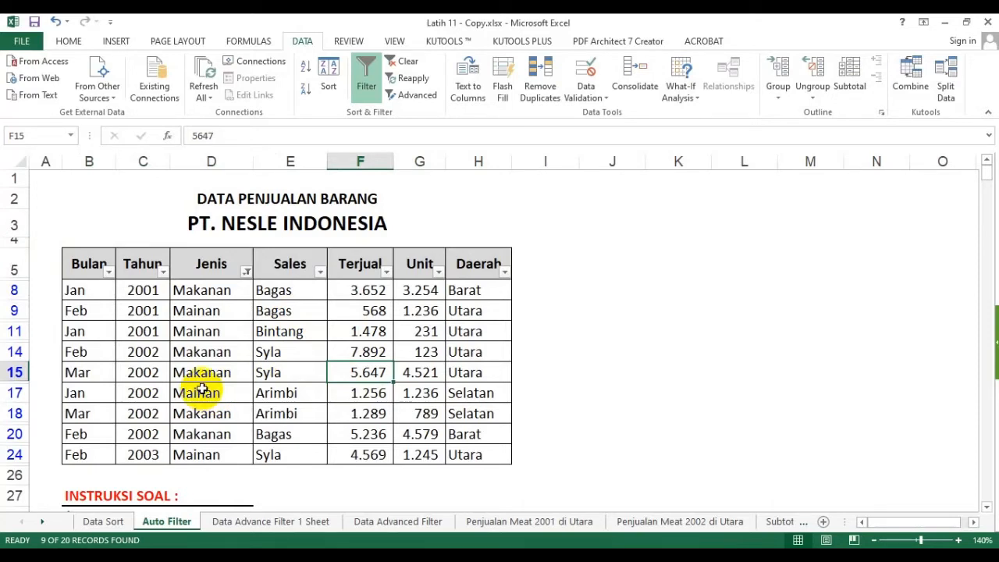
click(347, 351)
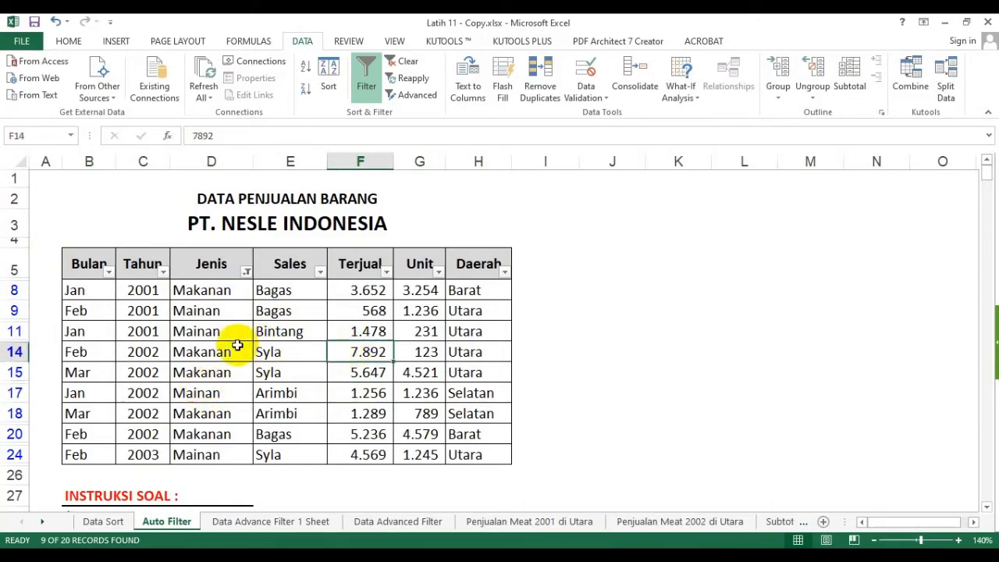
click(86, 367)
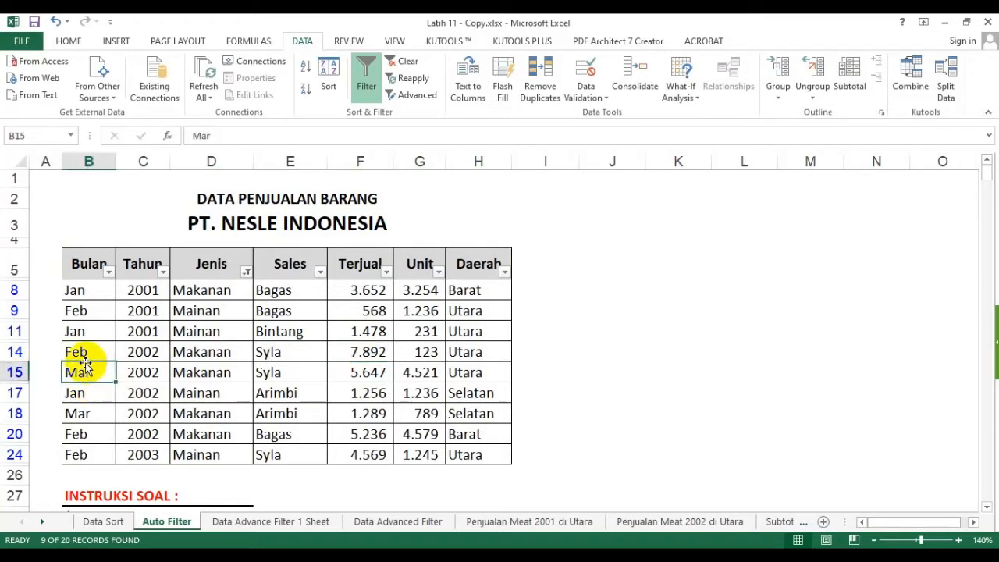
click(221, 365)
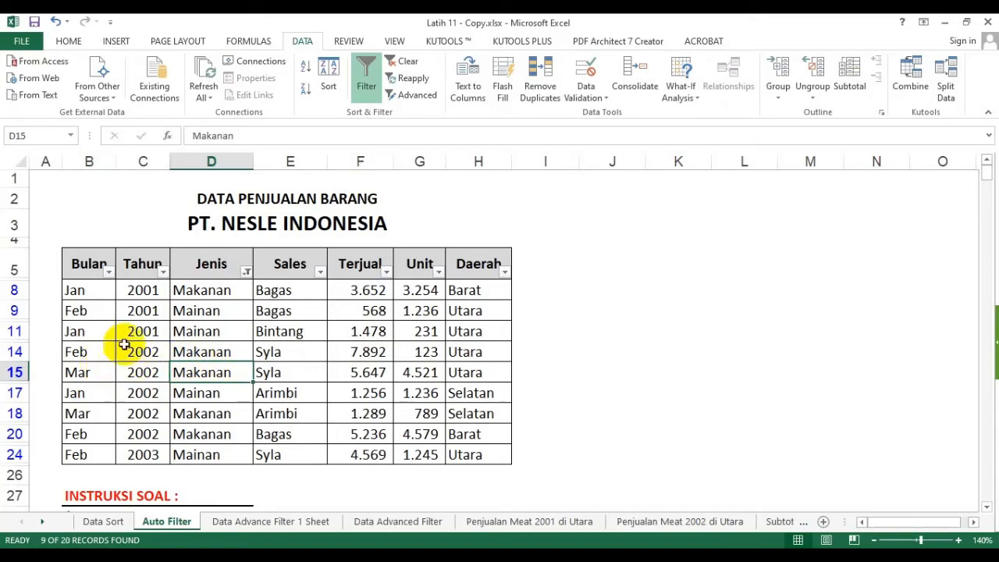
click(105, 269)
drag(115, 287, 467, 457)
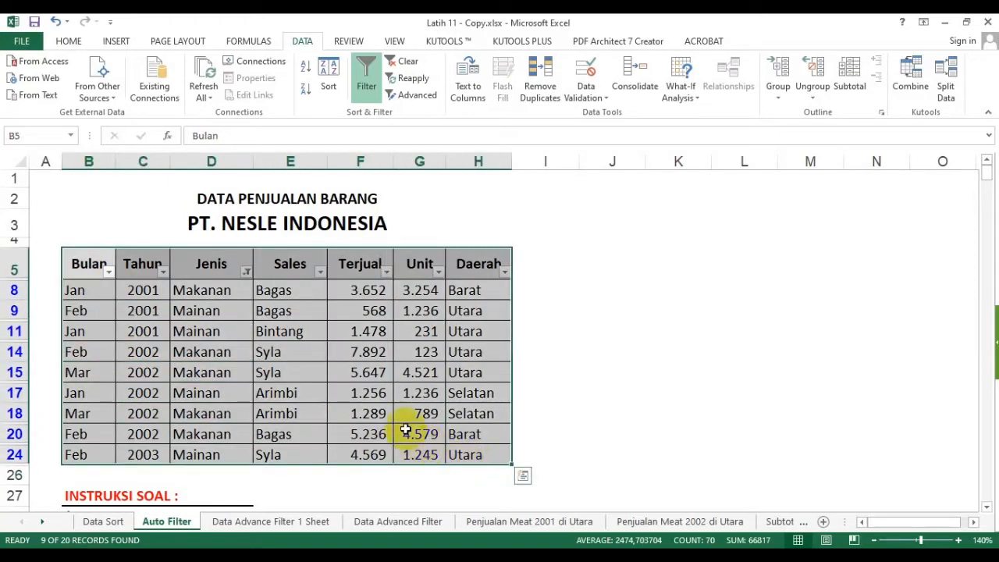
click(334, 391)
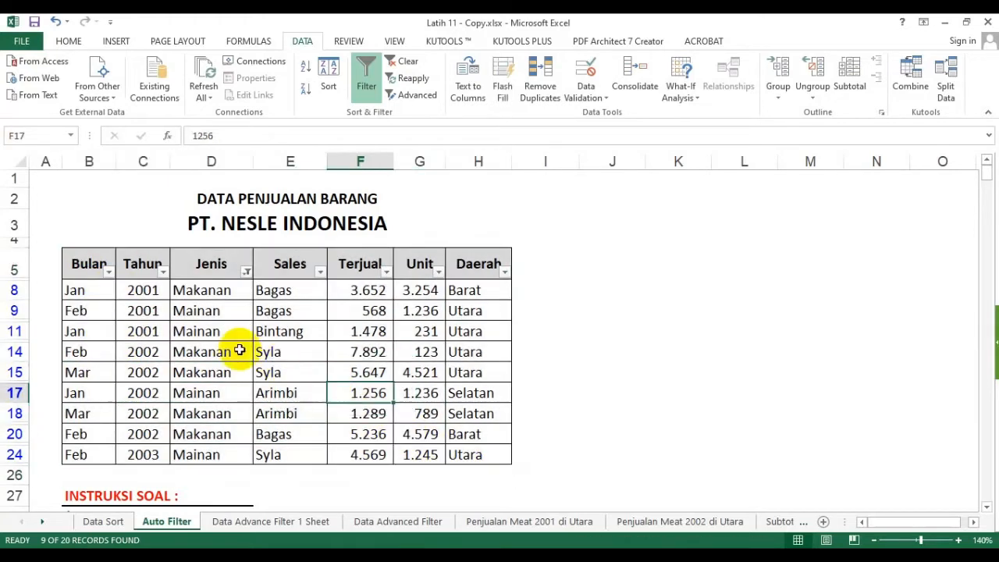
Clear the filter from the sales table and delete the note in cell J10.
click(411, 69)
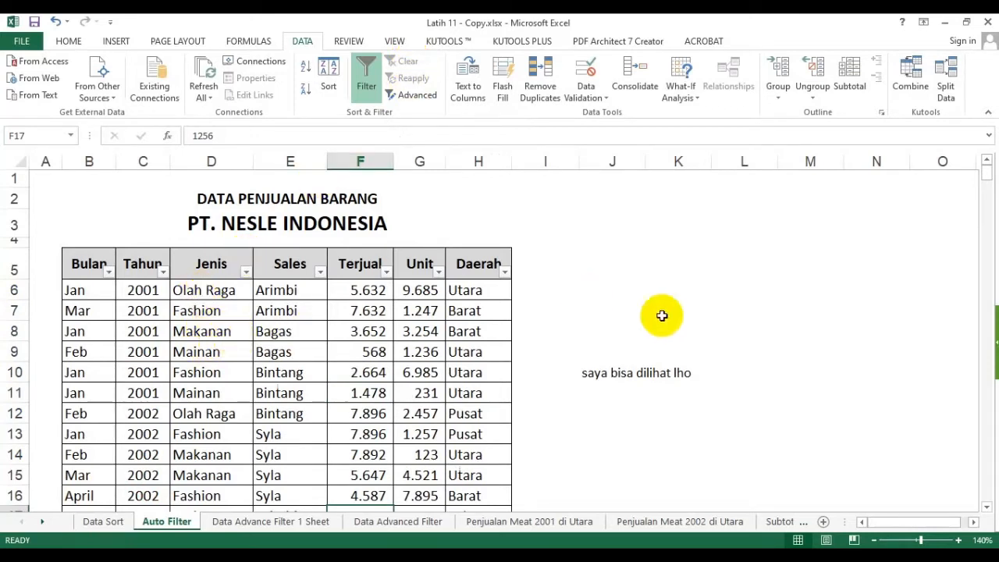
click(640, 373)
key(Delete)
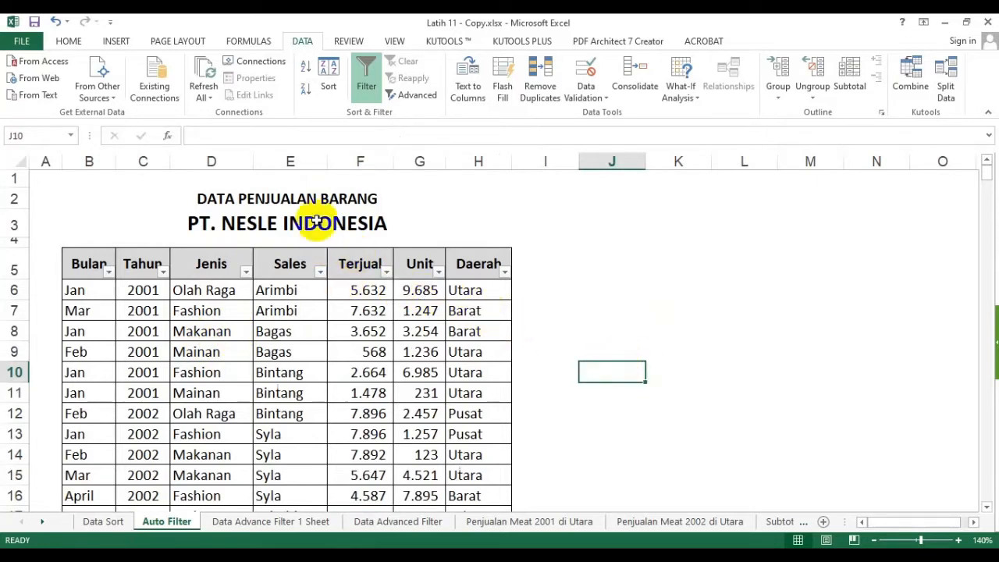
Turn off AutoFilter for the sales table on the Auto Filter sheet.
click(367, 85)
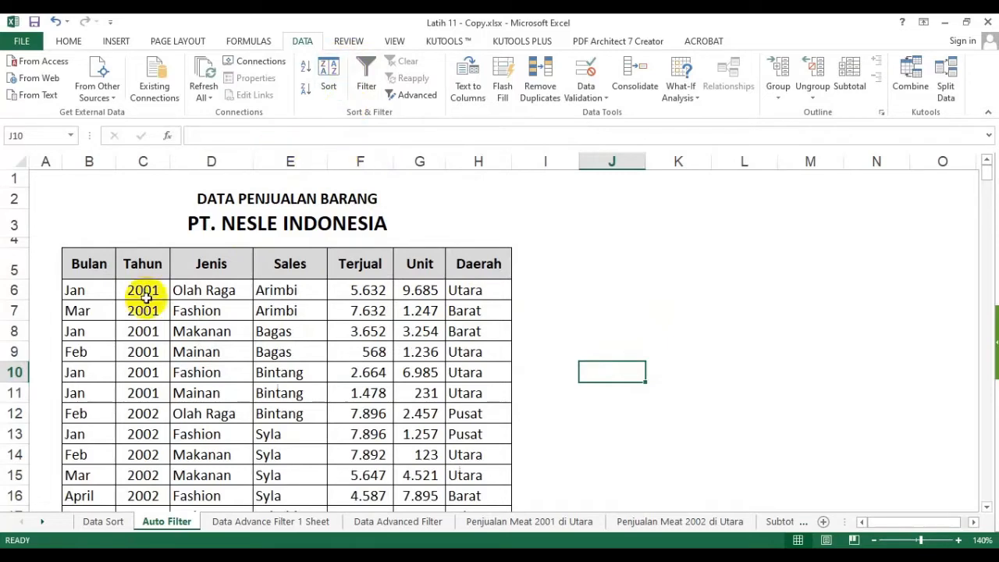
click(208, 352)
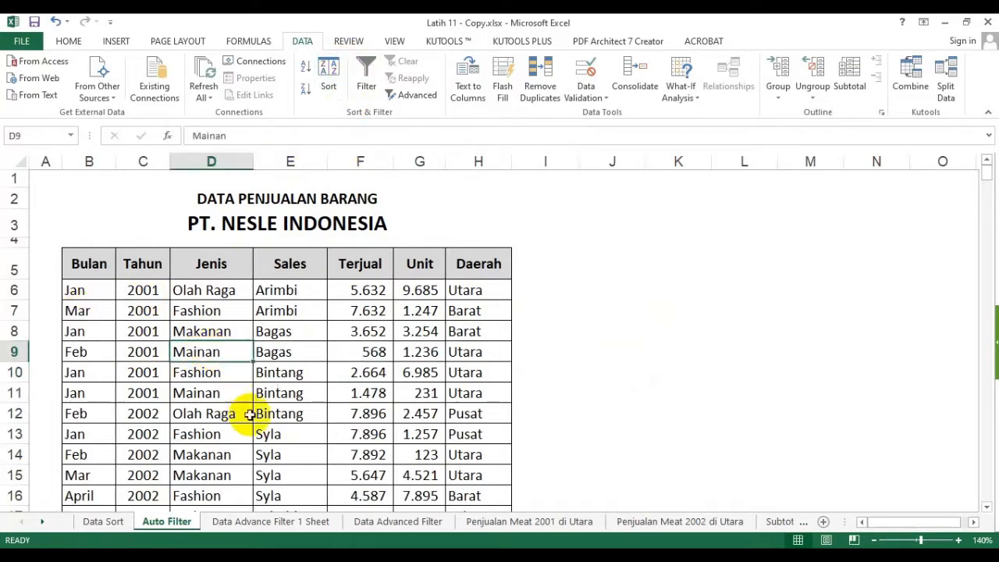
Open the Data Advance Filter 1 Sheet worksheet and read the filtering instructions below its sales table.
click(319, 527)
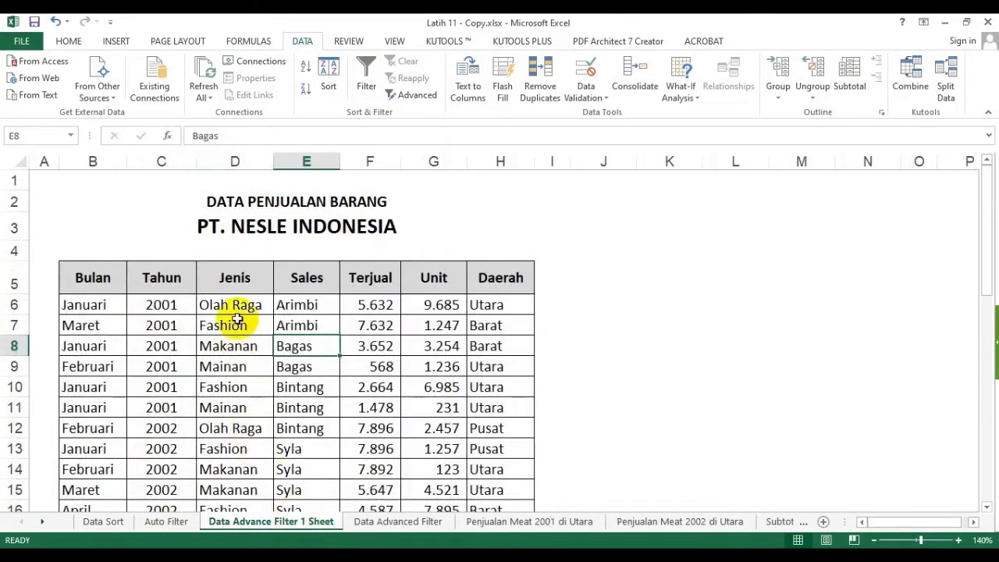
scroll(313, 396, down, 8)
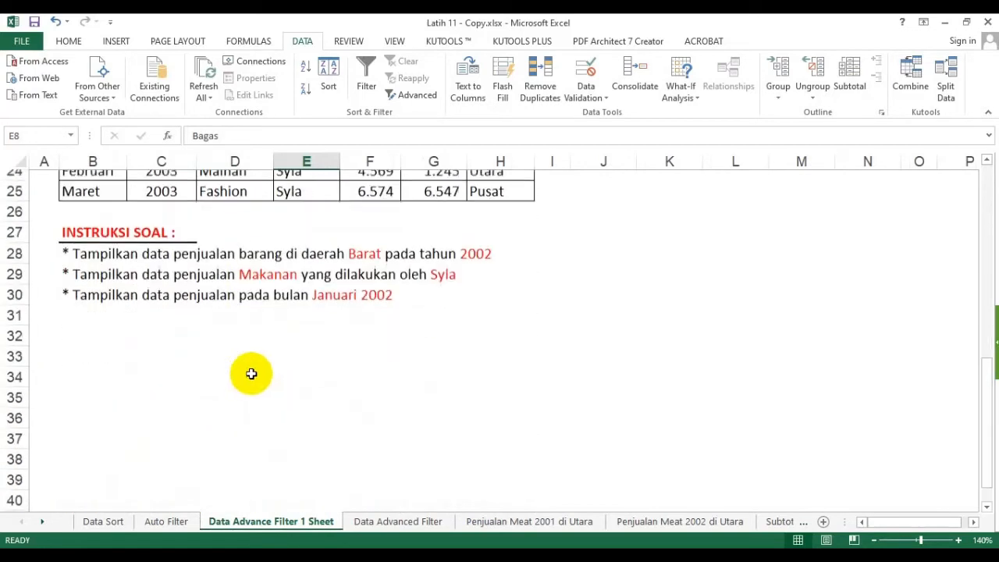
scroll(250, 373, up, 3)
scroll(244, 372, up, 5)
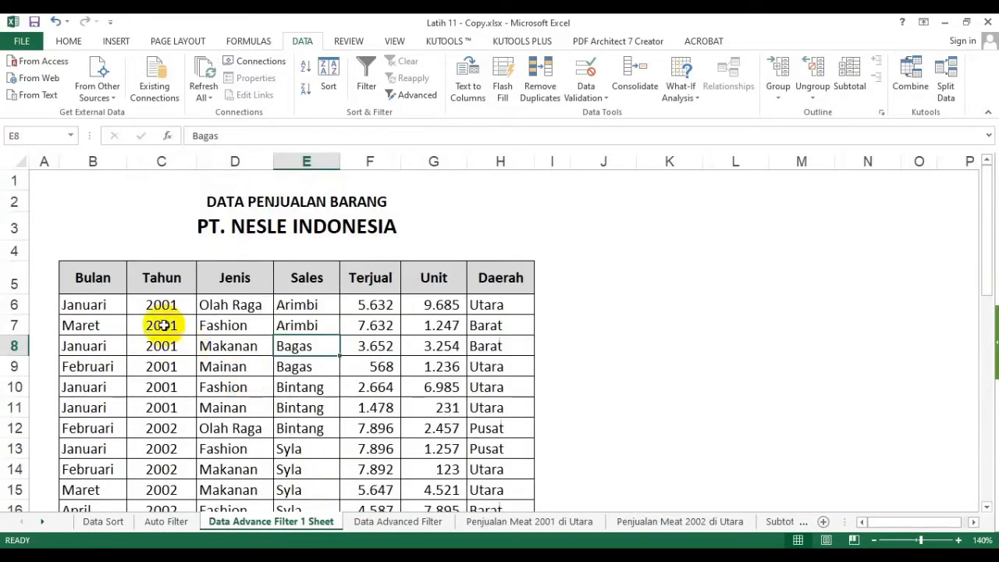
click(108, 271)
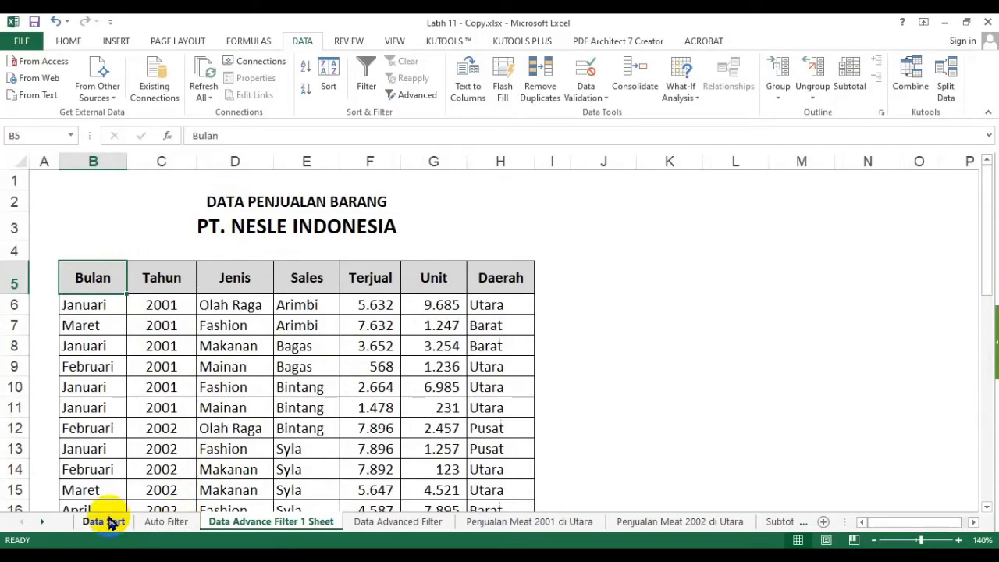
click(252, 429)
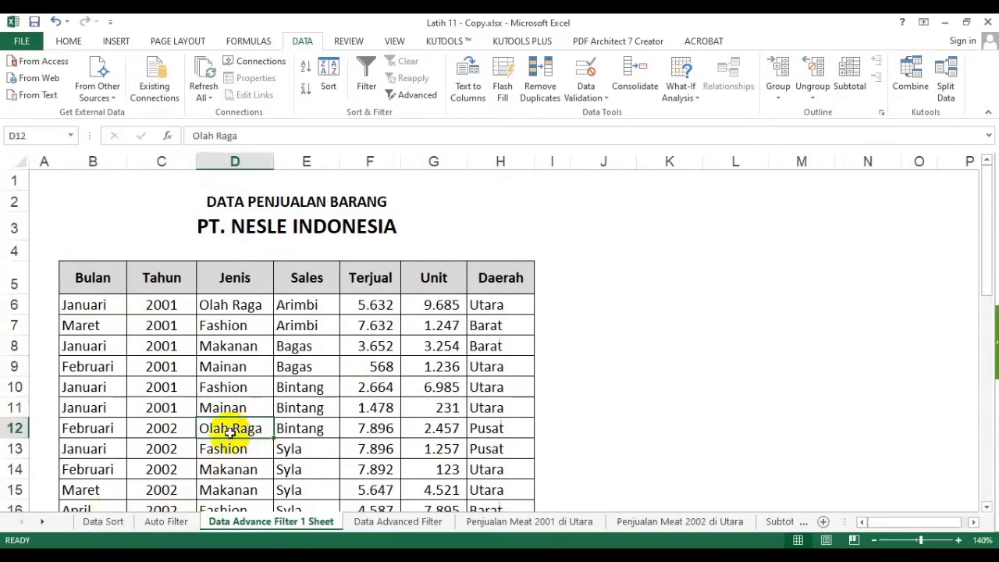
Compare the Auto Filter sheet's table with the one on Data Advance Filter 1 Sheet, examining the latter's headers and records.
click(176, 521)
click(299, 337)
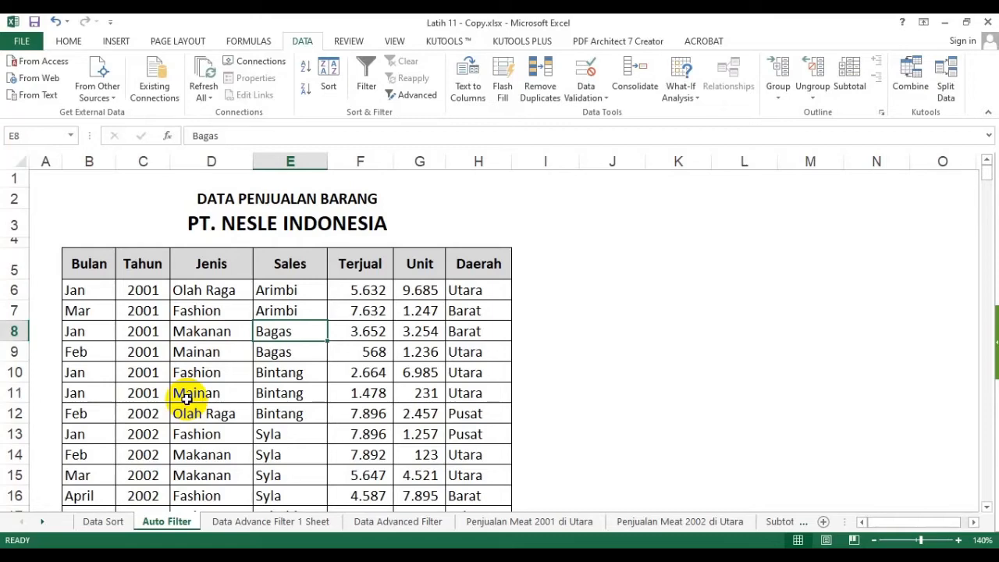
click(269, 521)
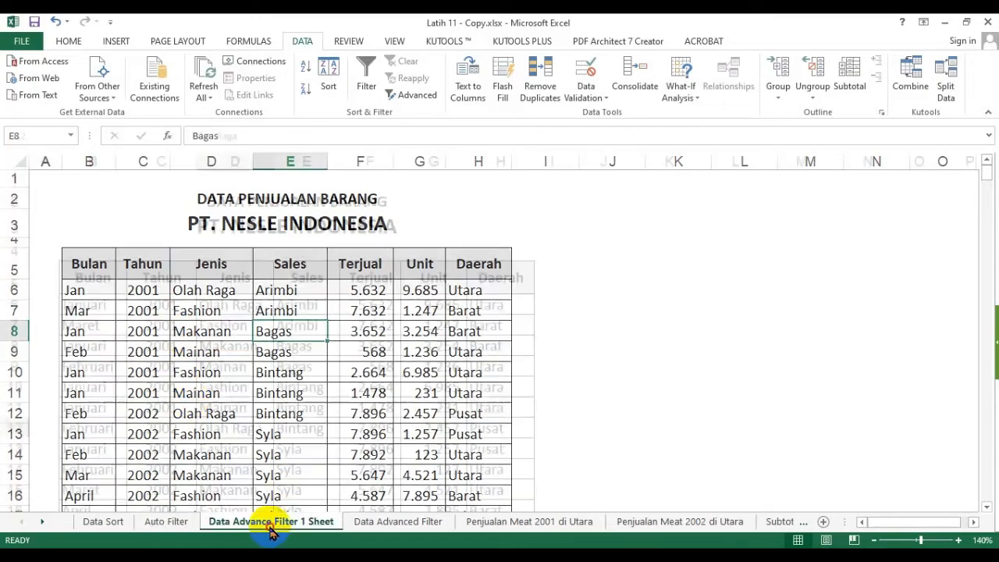
click(430, 370)
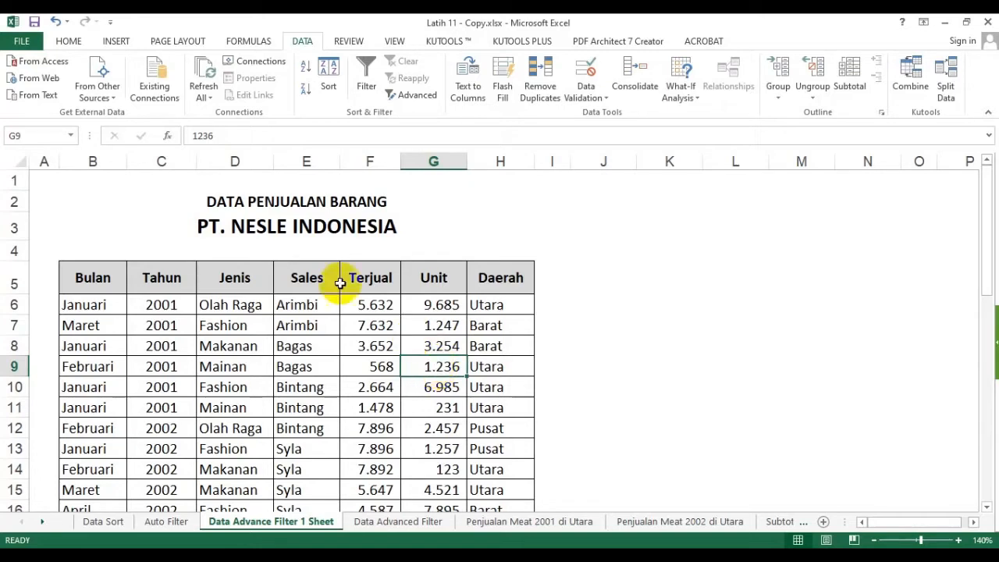
drag(117, 303, 385, 428)
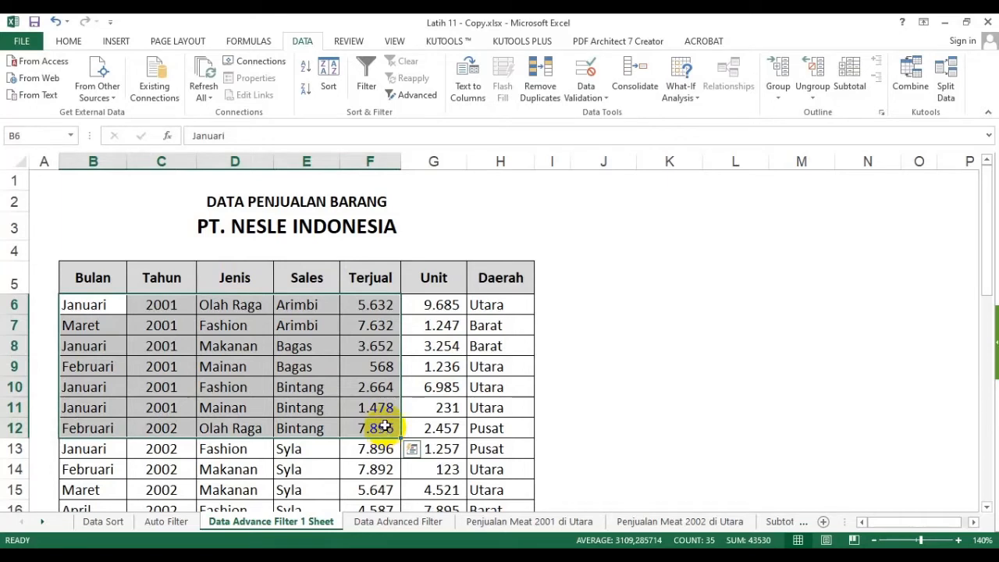
click(479, 344)
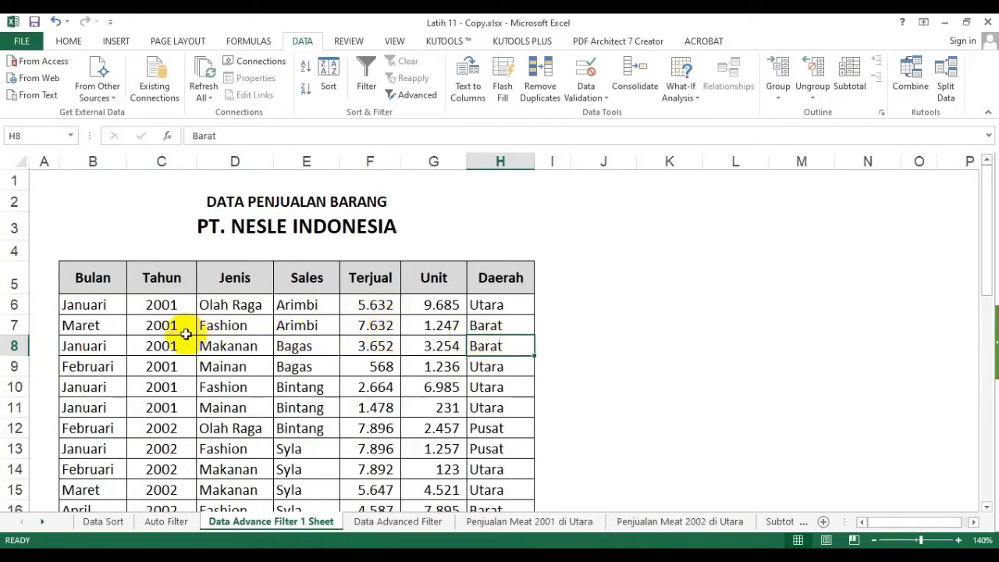
click(110, 306)
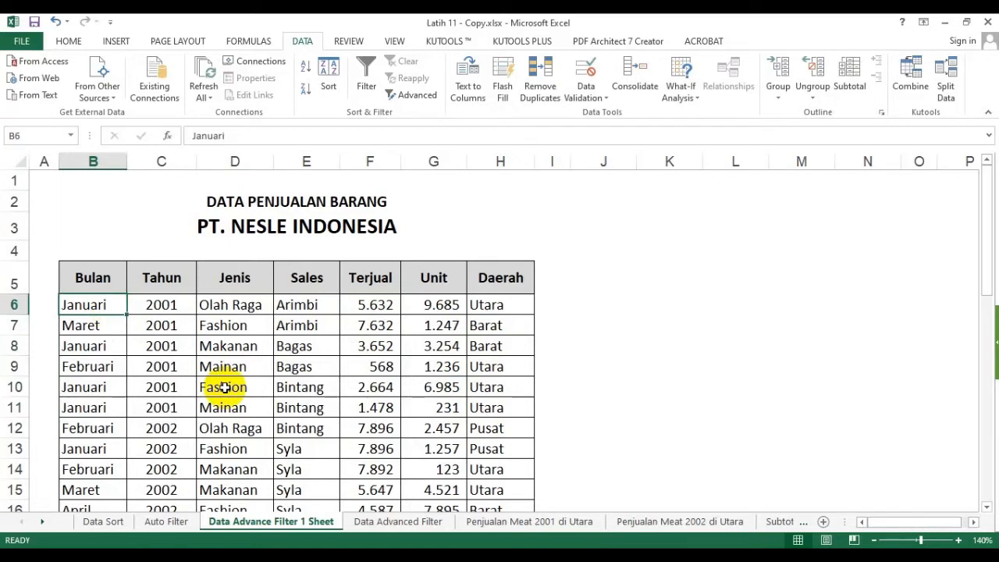
click(276, 408)
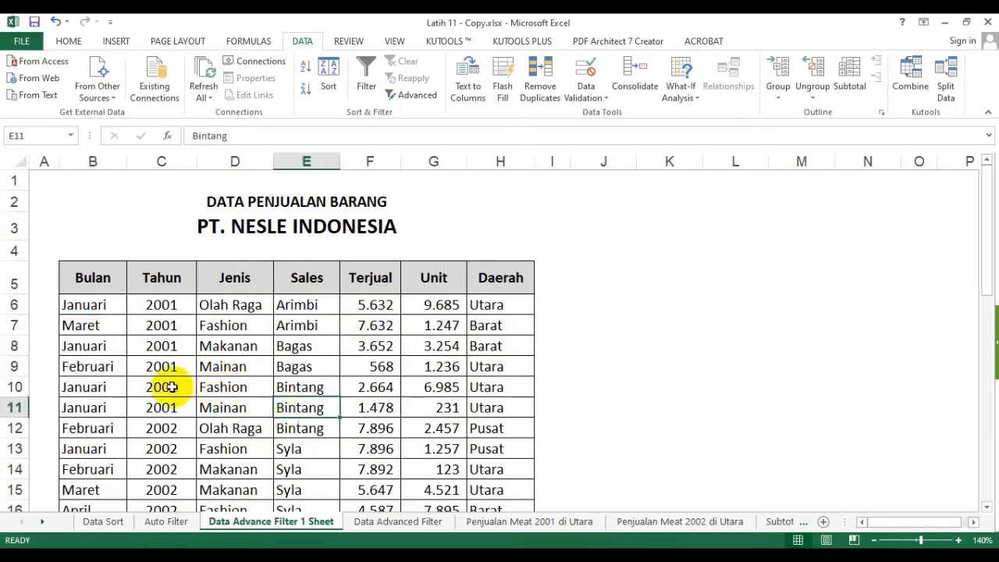
click(402, 380)
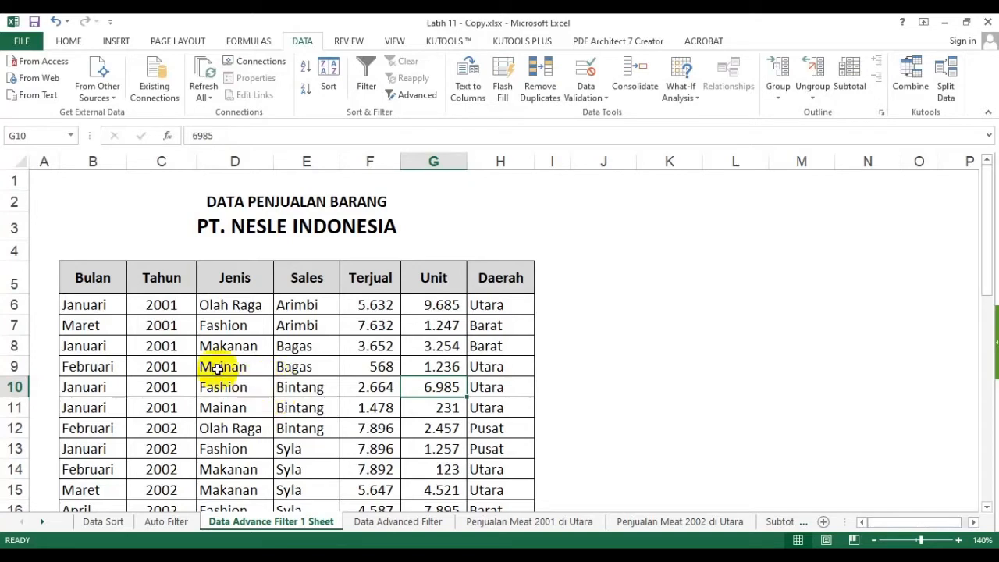
drag(144, 285, 430, 402)
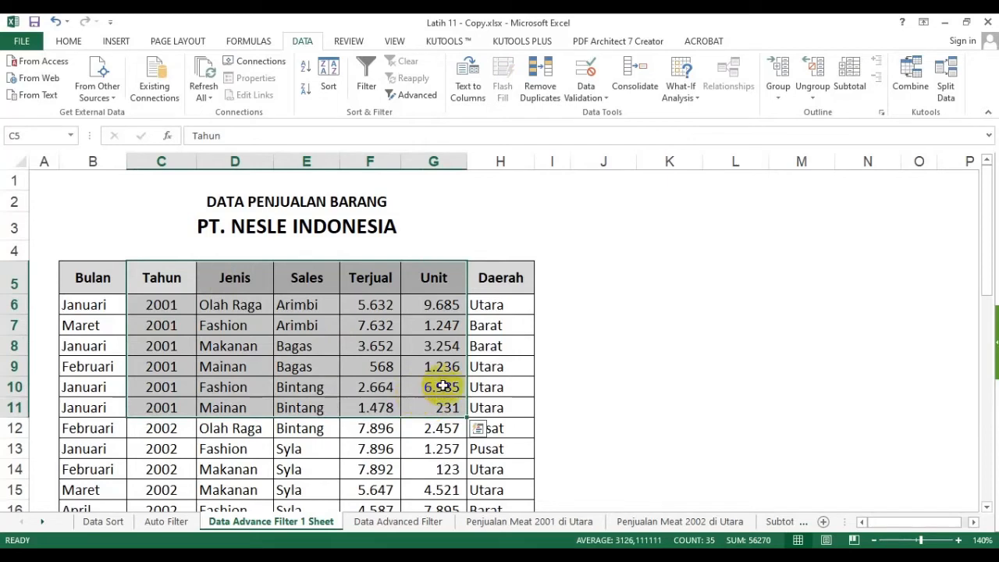
Examine the sales table's range from the Bulan header through the Daerah column, along with the empty cells beside it in columns J and K.
click(640, 360)
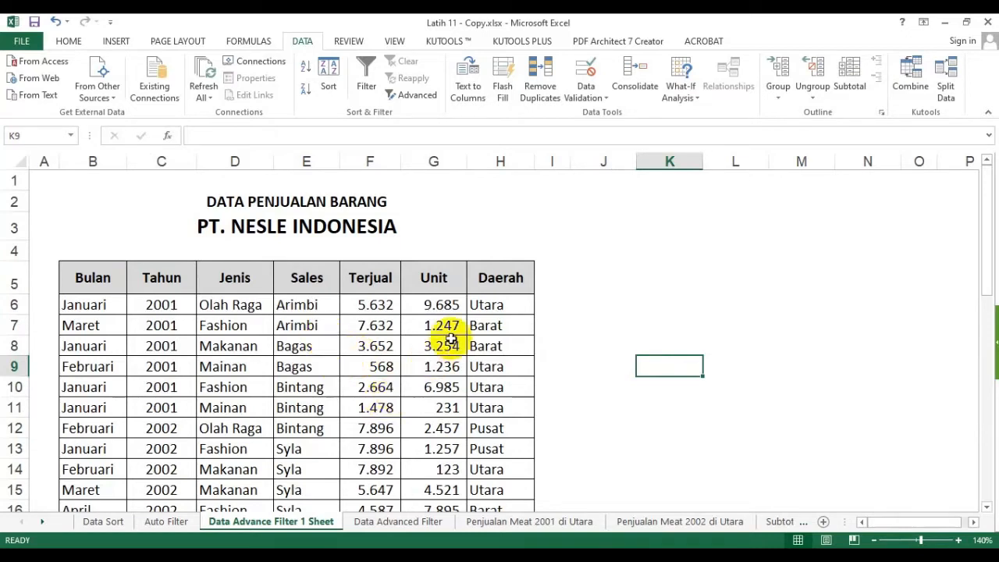
click(643, 278)
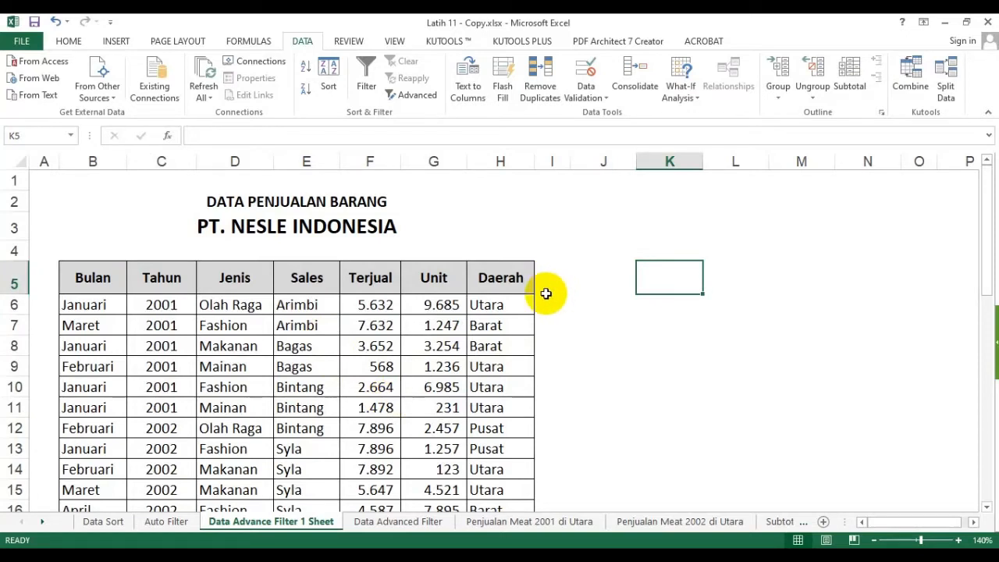
click(516, 326)
drag(113, 277, 445, 367)
click(600, 229)
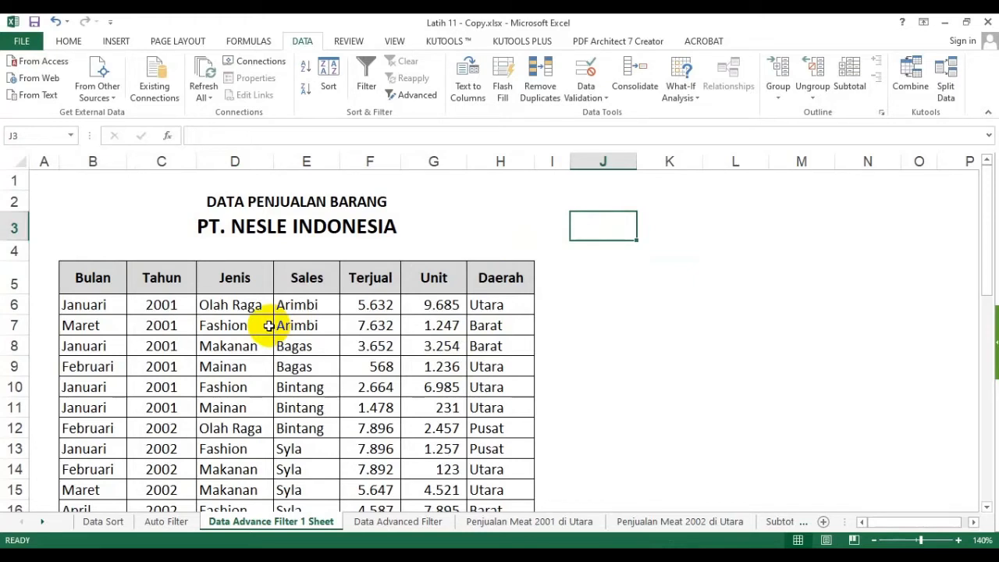
drag(109, 270, 500, 496)
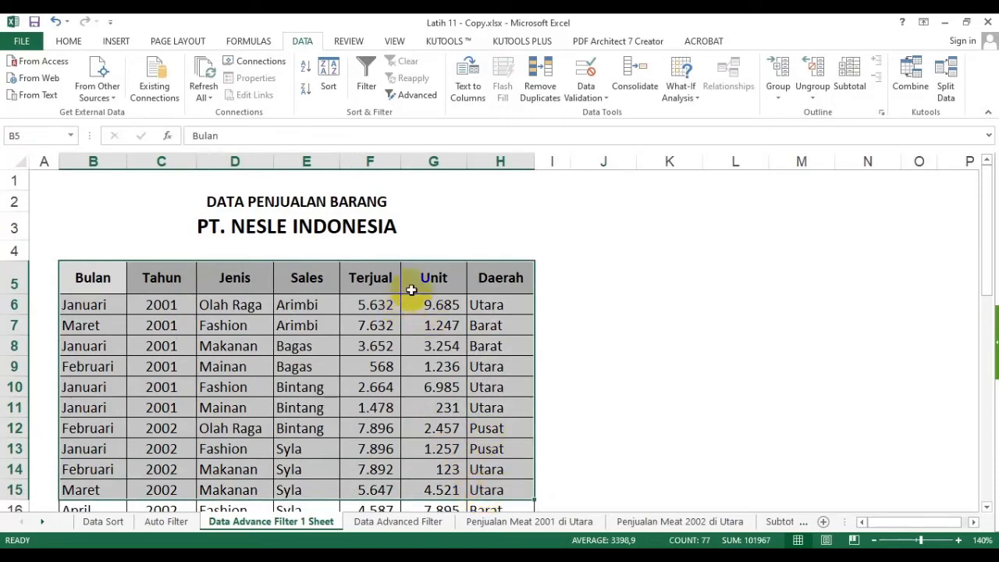
click(435, 281)
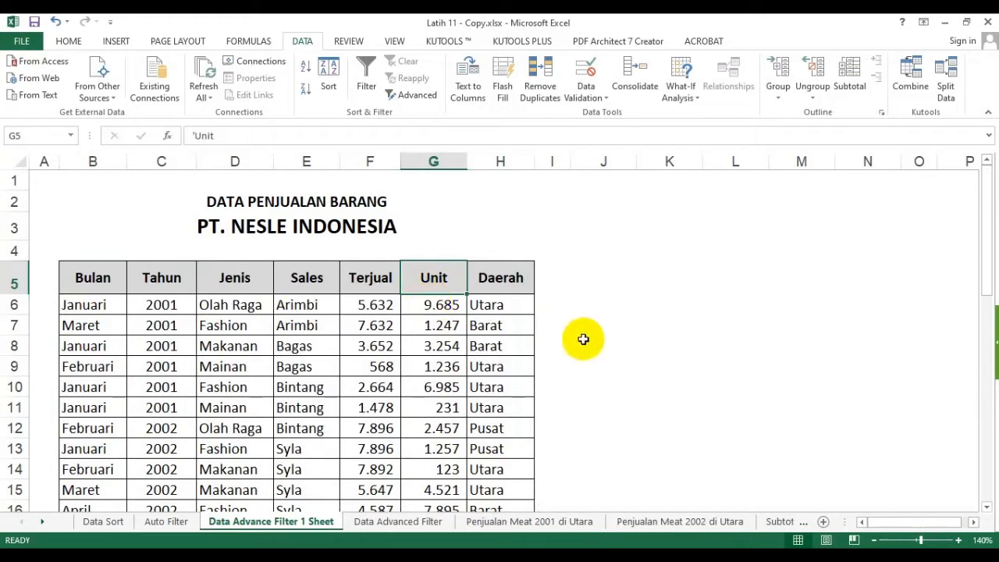
drag(107, 278, 495, 453)
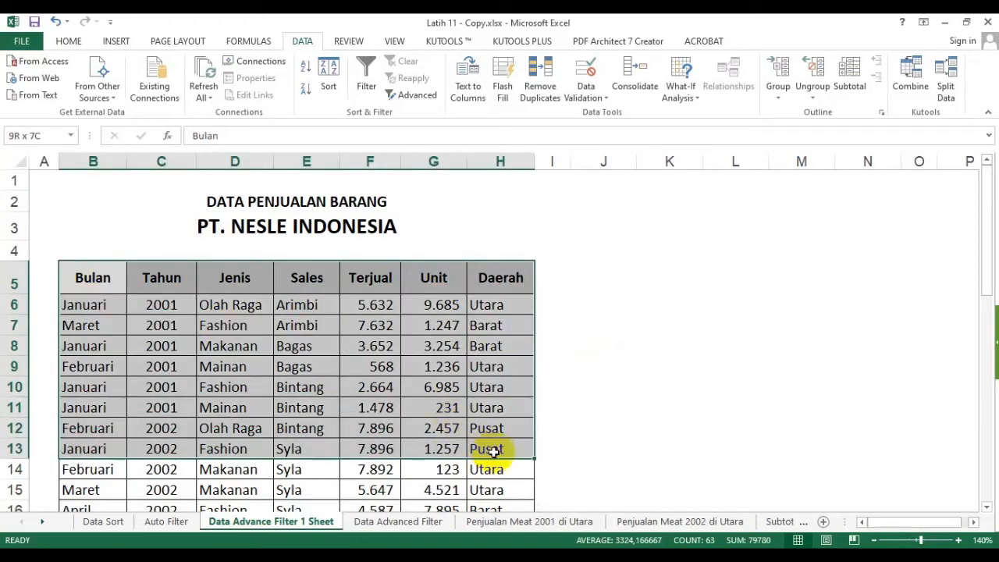
drag(104, 266, 479, 470)
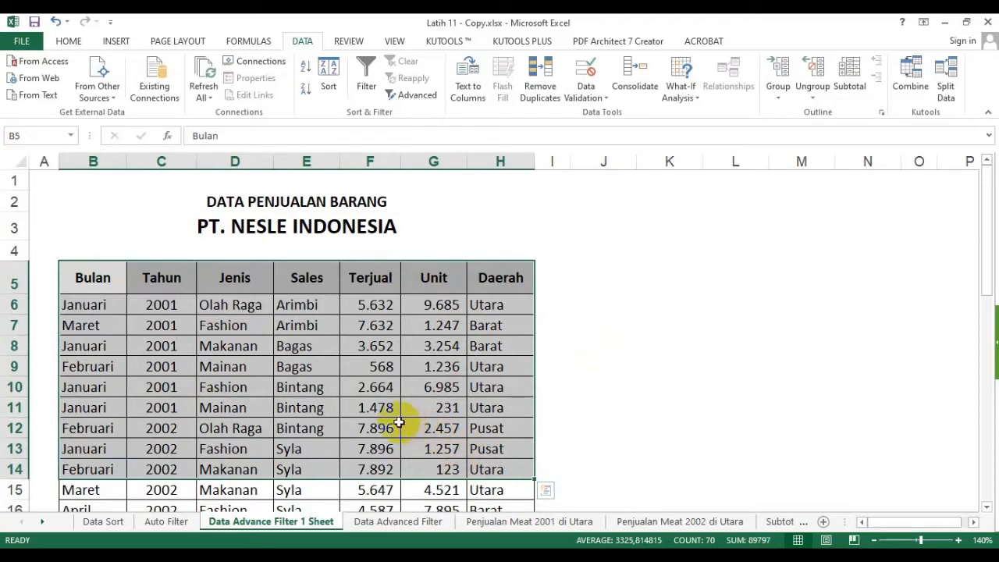
click(609, 246)
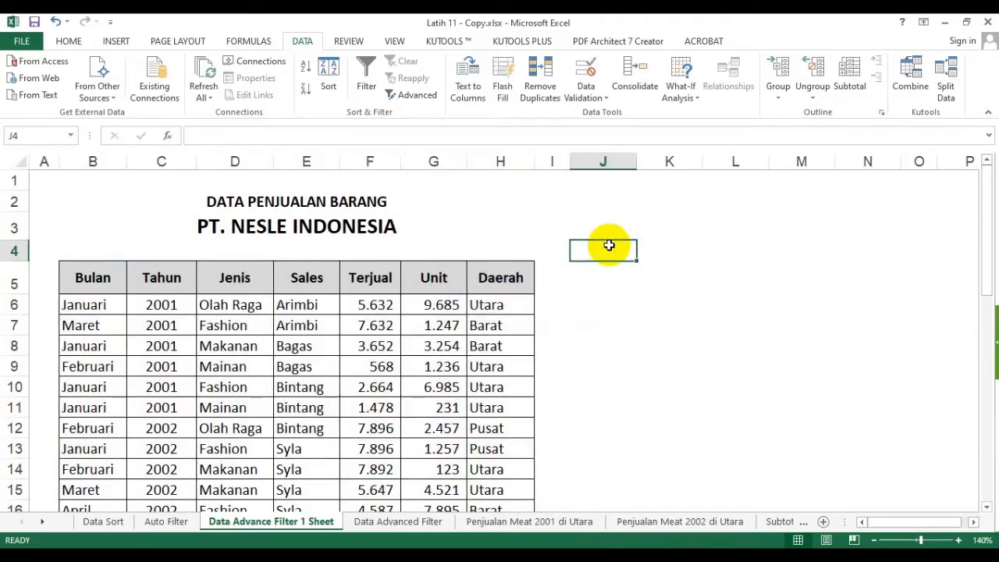
click(600, 275)
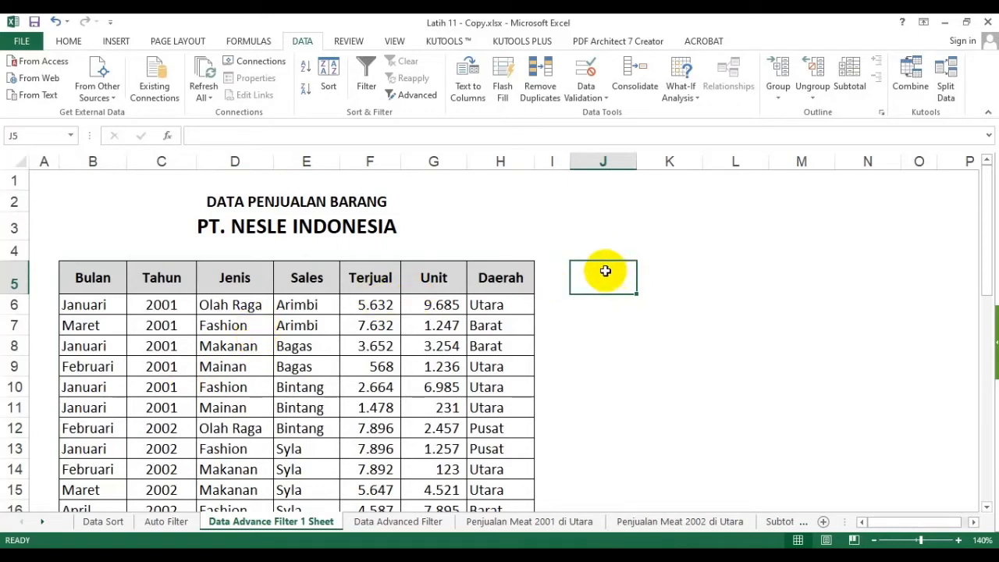
click(504, 277)
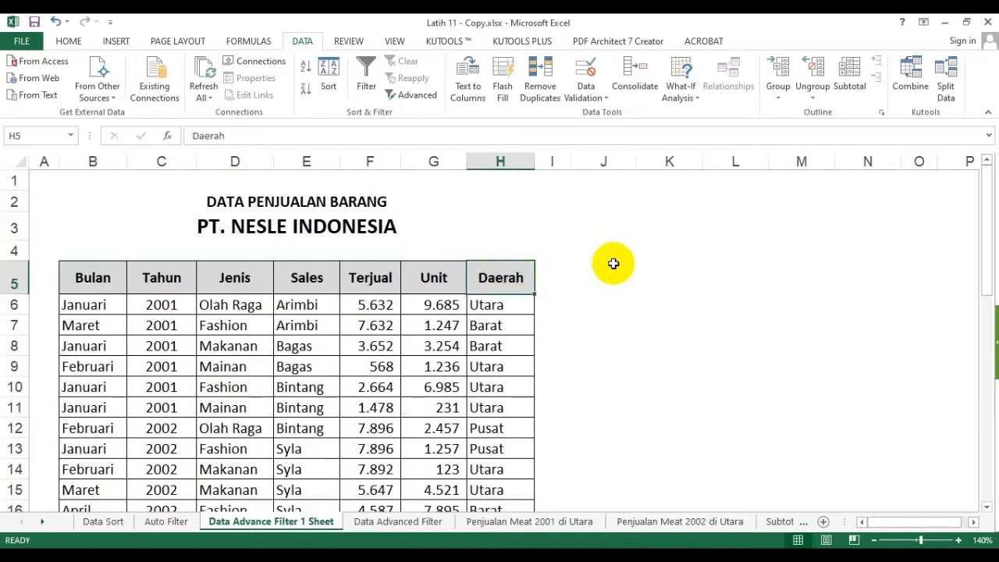
Copy the Daerah header from H5 to J5 and the Utara value from H9 to J6.
key(ctrl+c)
click(619, 278)
key(ctrl+v)
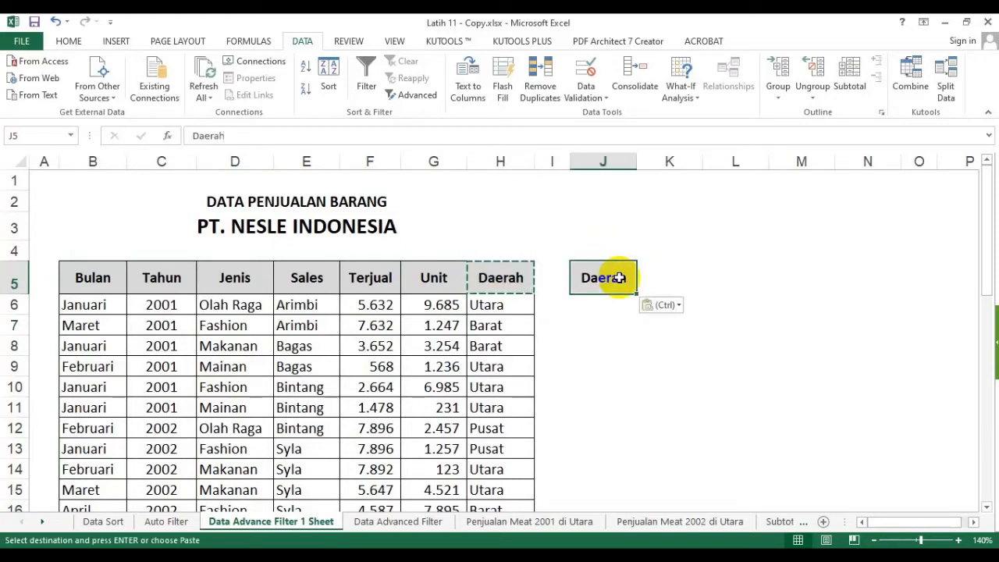
click(495, 366)
key(ctrl+c)
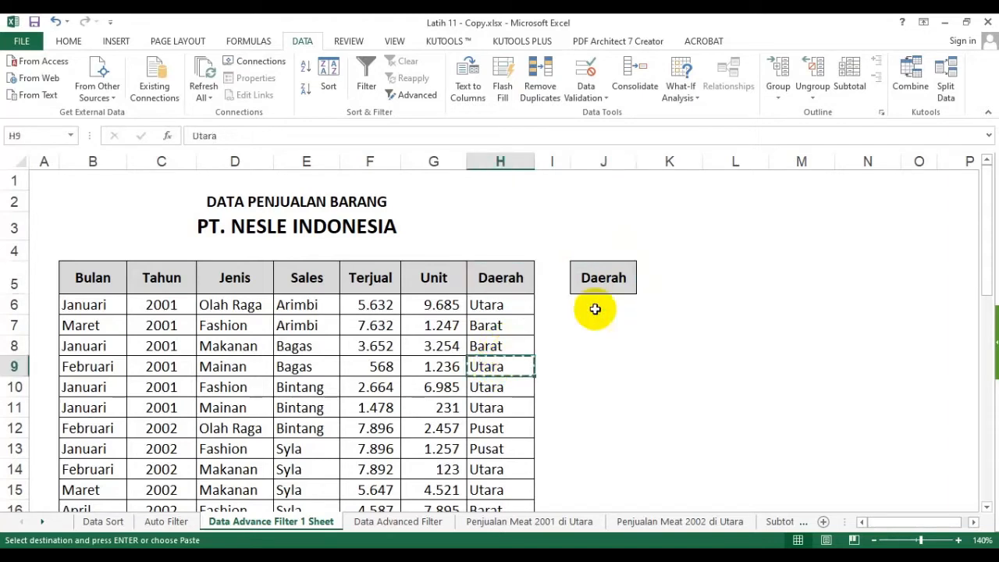
click(601, 305)
key(ctrl+v)
key(Escape)
click(722, 254)
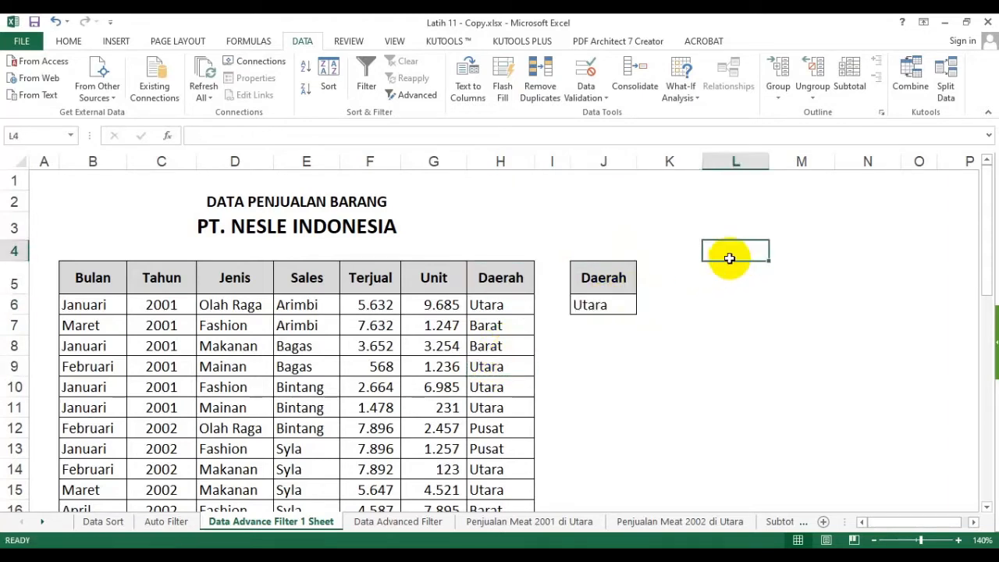
click(604, 278)
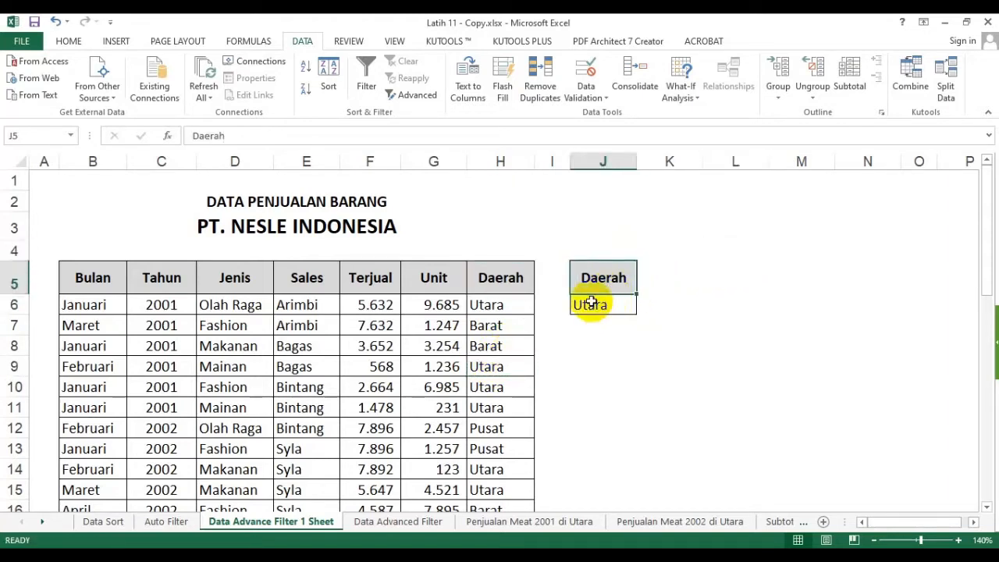
click(591, 303)
click(602, 280)
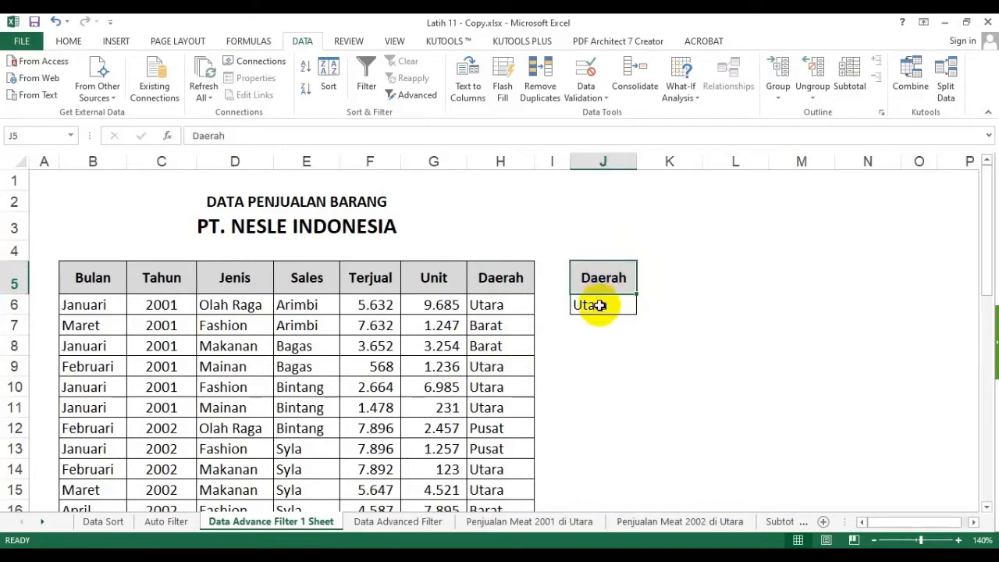
click(591, 303)
click(605, 283)
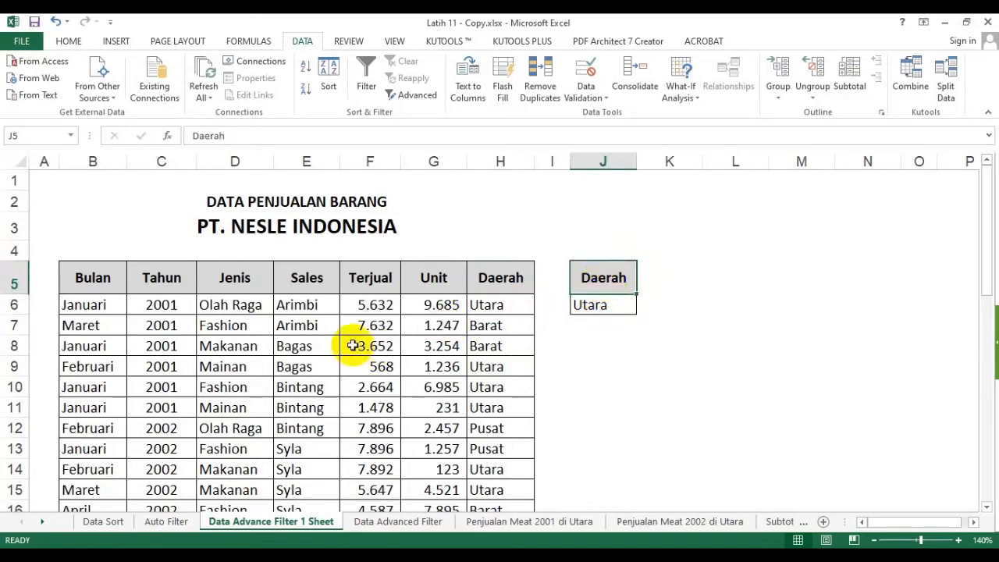
click(498, 277)
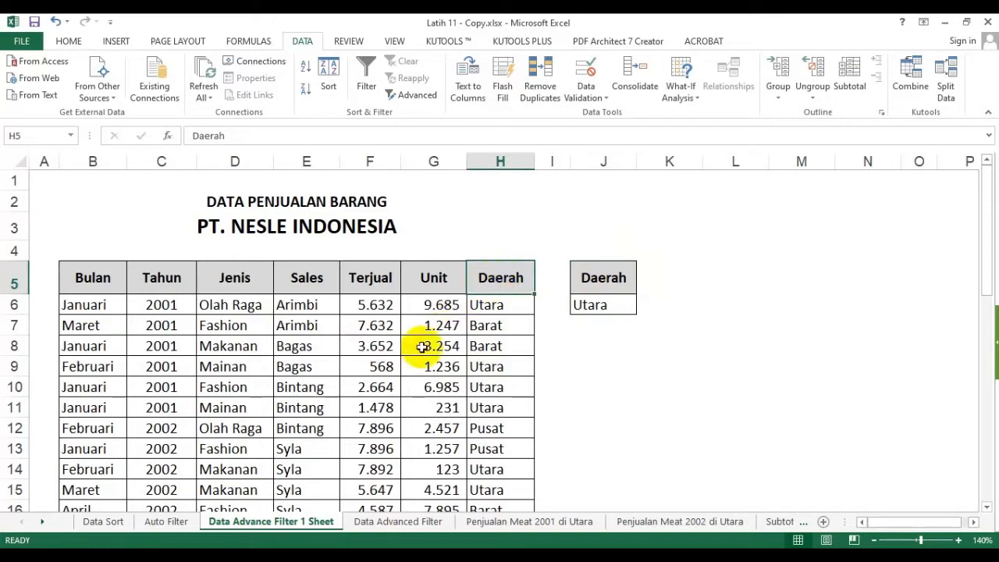
Overwrite the criteria header in J5 with the misspelling "Daareh" and undo the entry.
click(601, 279)
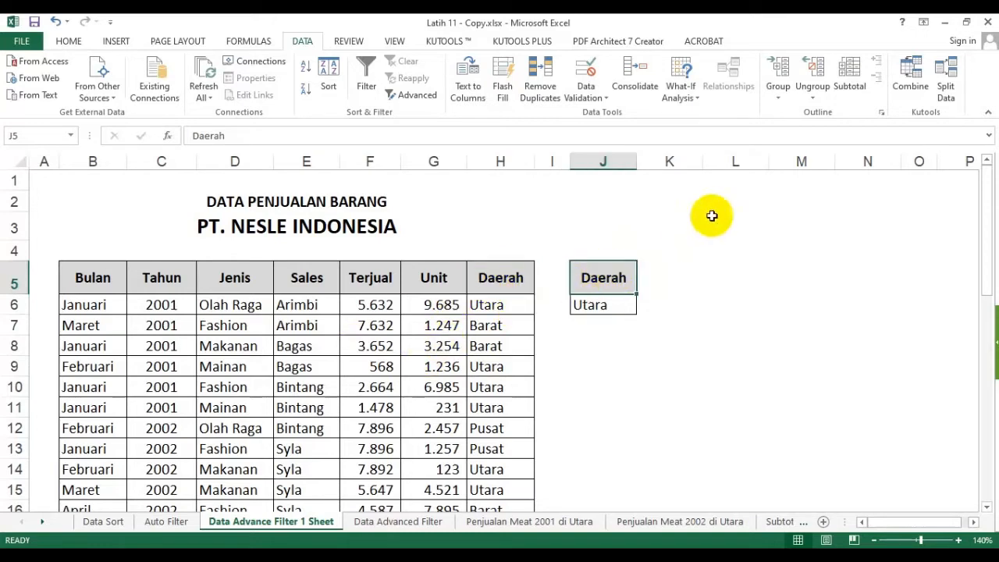
text(A)
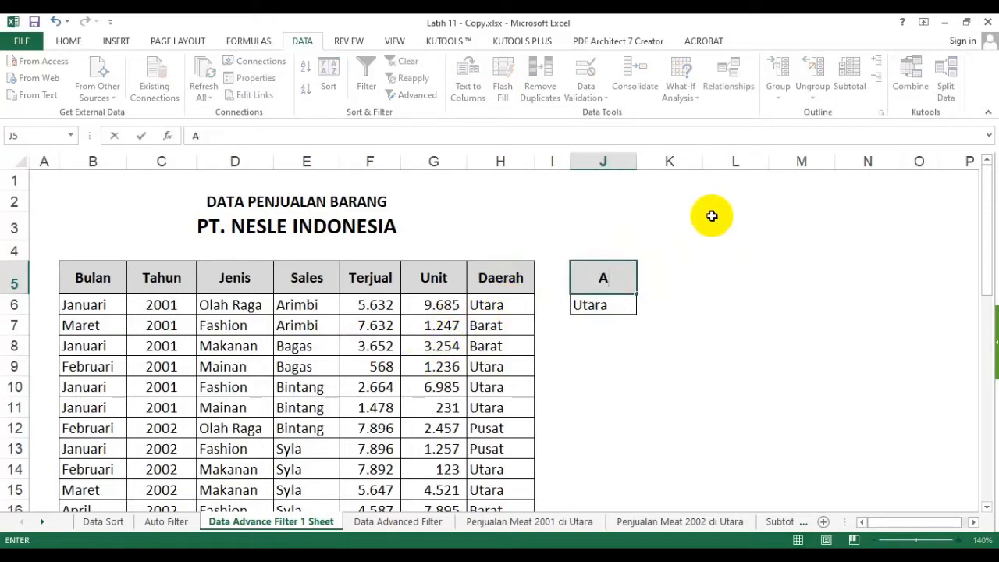
key(BackSpace)
text(Da)
text(ereh)
key(Return)
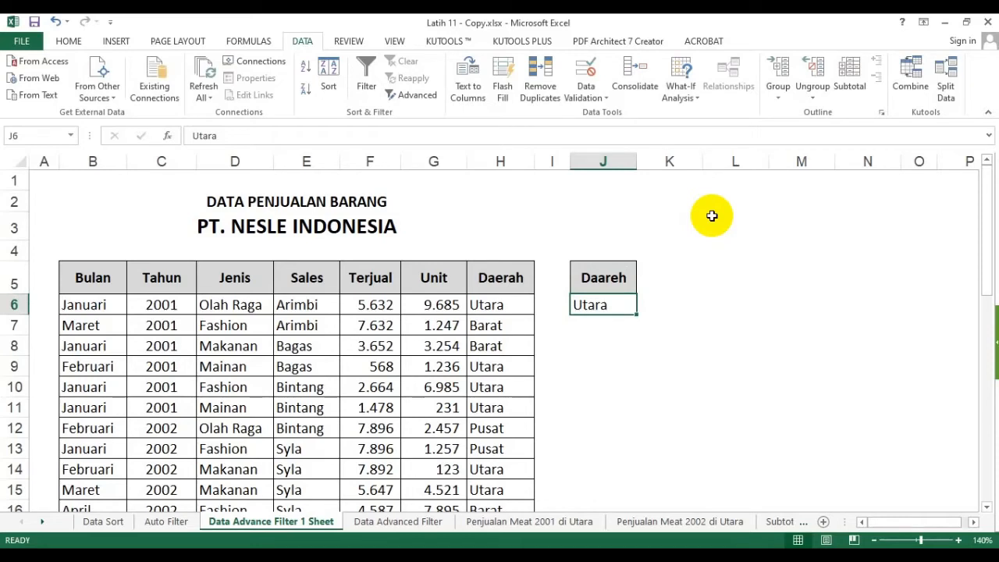
key(ctrl+z)
Overwrite the criteria value in J6 with the misspelling "Utira" and undo the entry.
click(618, 304)
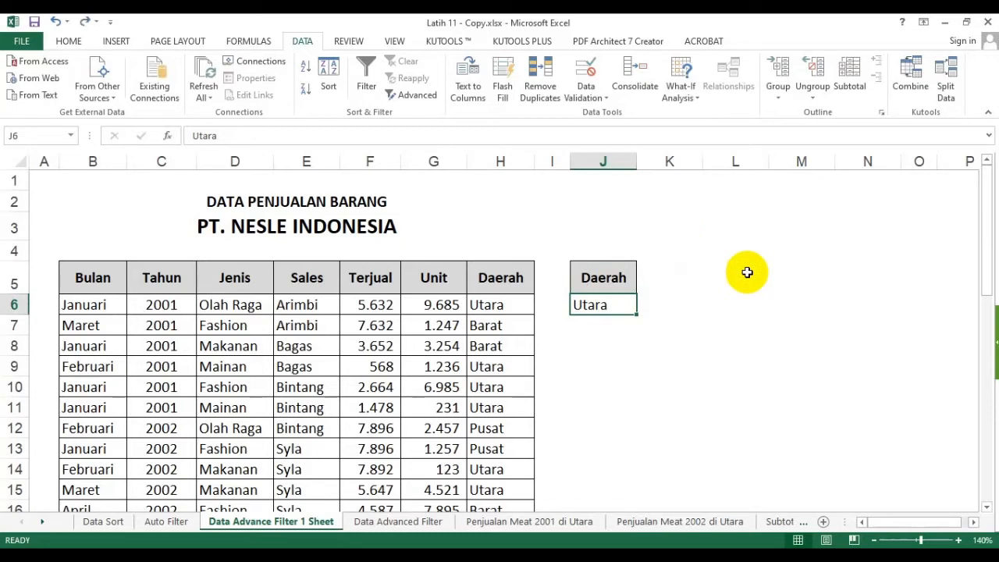
text(Utira)
key(Return)
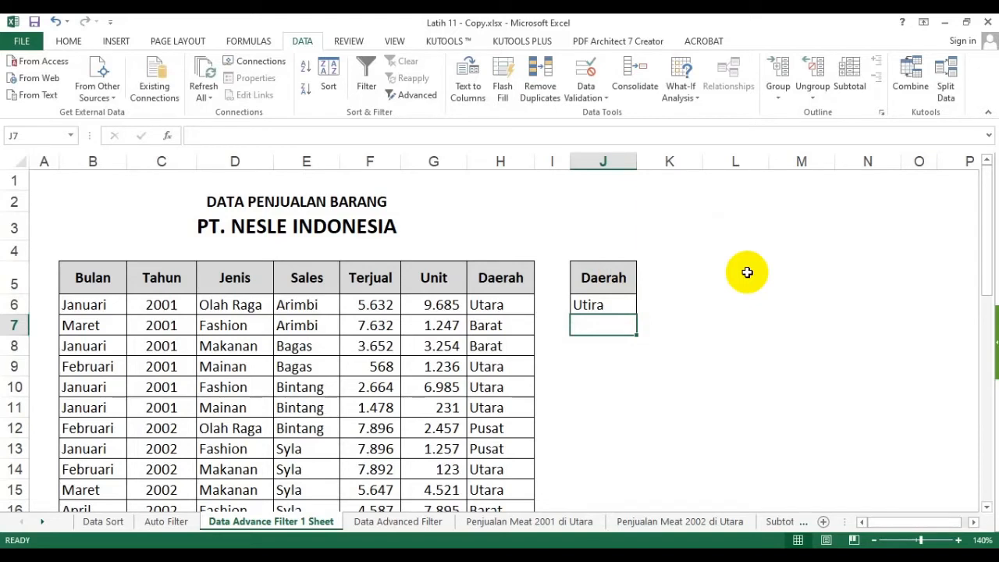
key(ctrl+z)
click(727, 279)
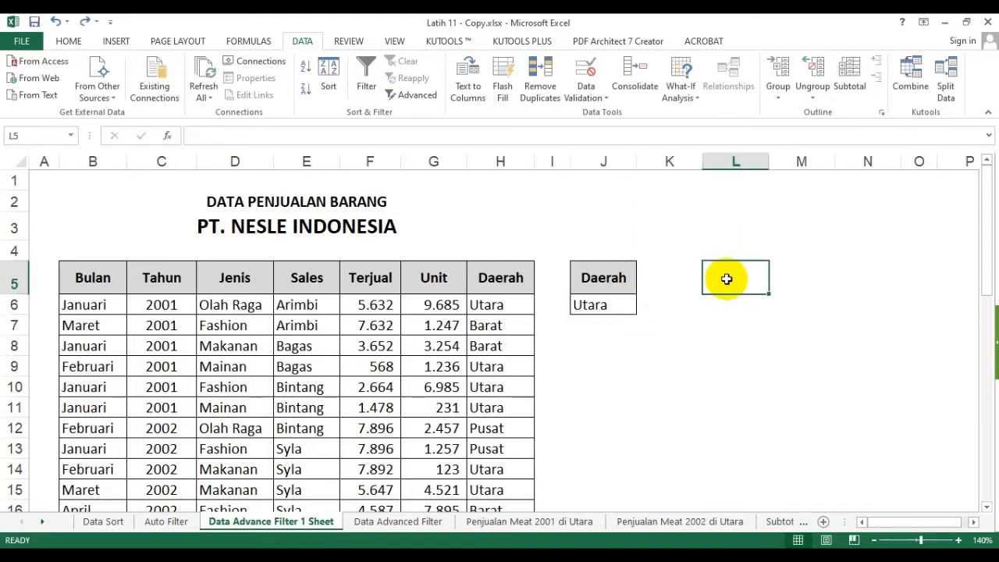
Recopy the Daerah header from H5 into J5 and the Utara value from H6 into J6.
click(501, 278)
key(ctrl+c)
click(609, 282)
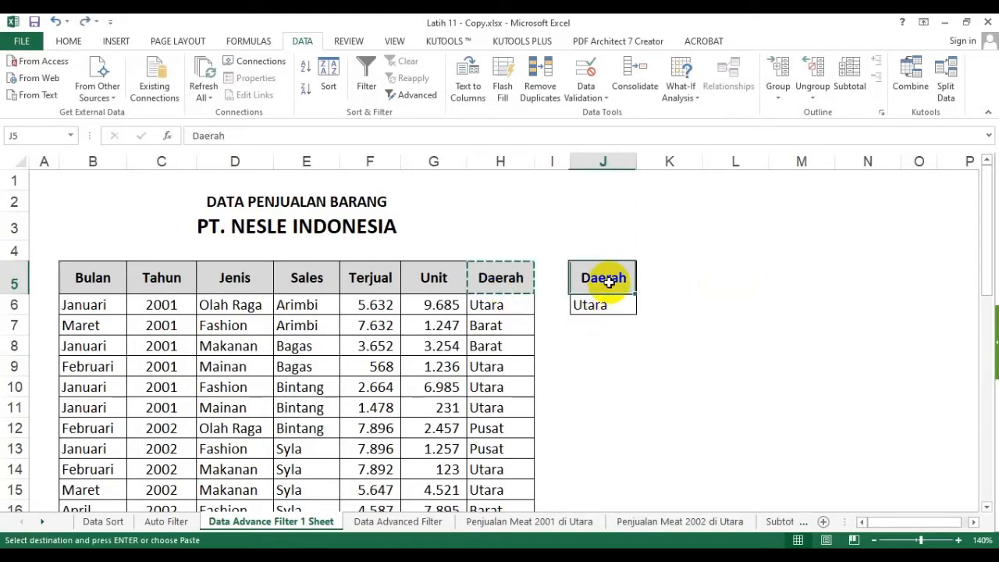
key(ctrl+v)
click(505, 308)
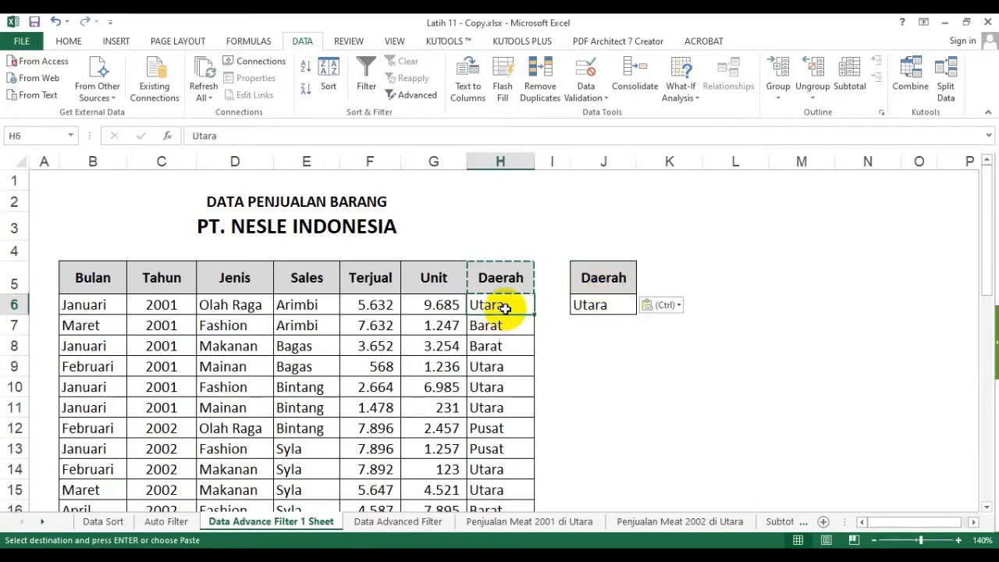
key(ctrl+c)
click(598, 305)
key(ctrl+v)
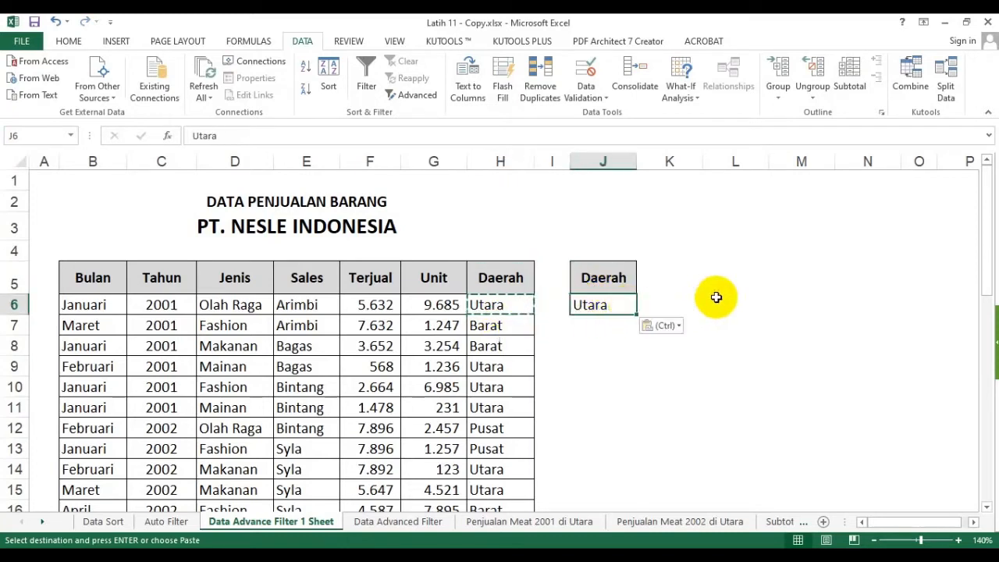
key(Escape)
click(703, 297)
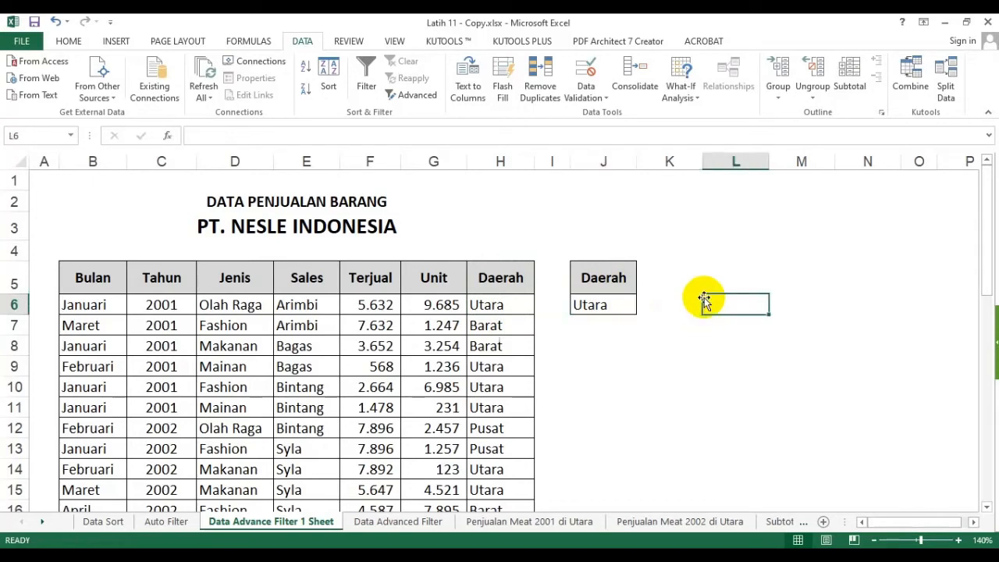
Narrow column K, next to the Daerah criteria range in J5:J6.
drag(587, 275, 586, 303)
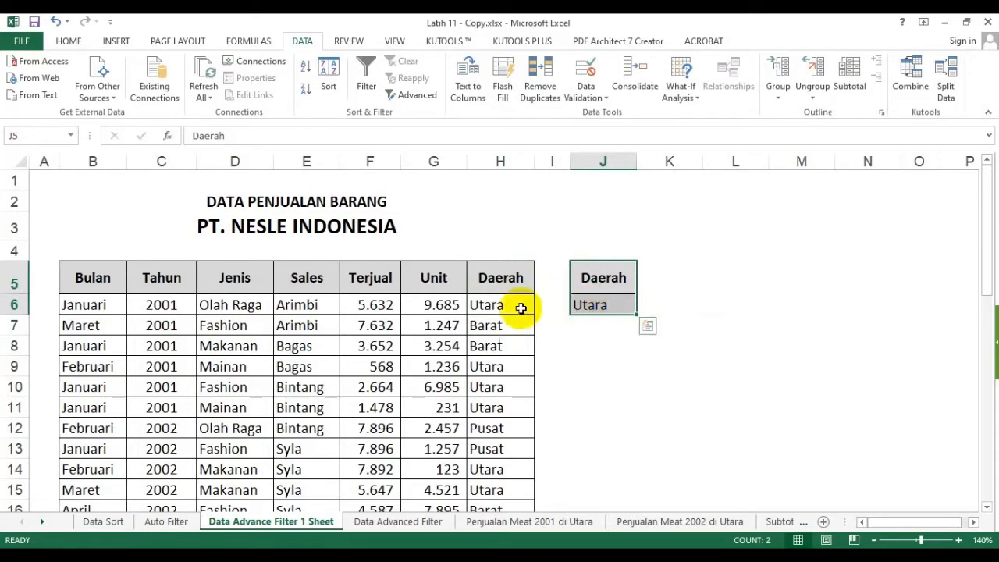
drag(97, 281, 444, 428)
drag(602, 278, 602, 305)
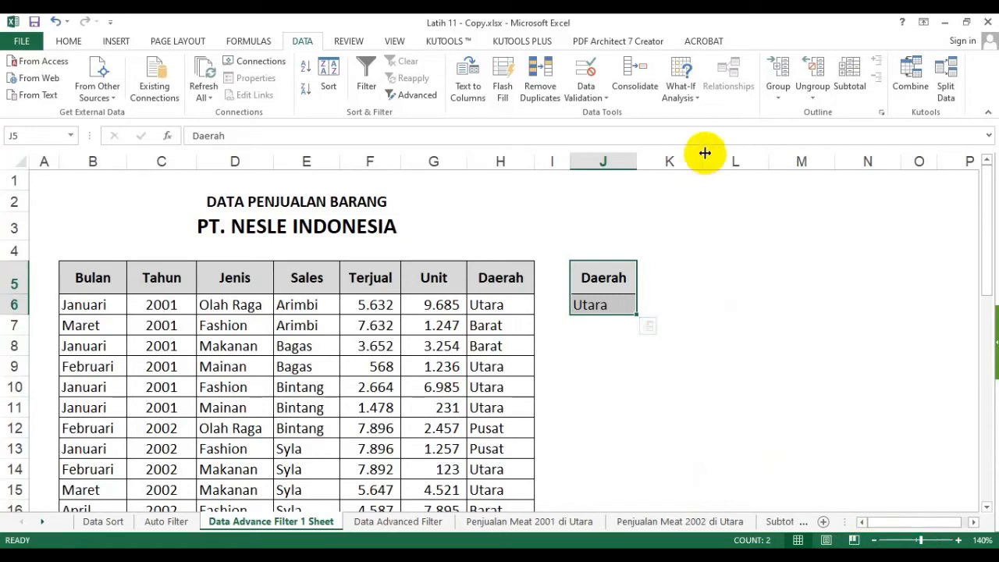
drag(703, 161, 659, 161)
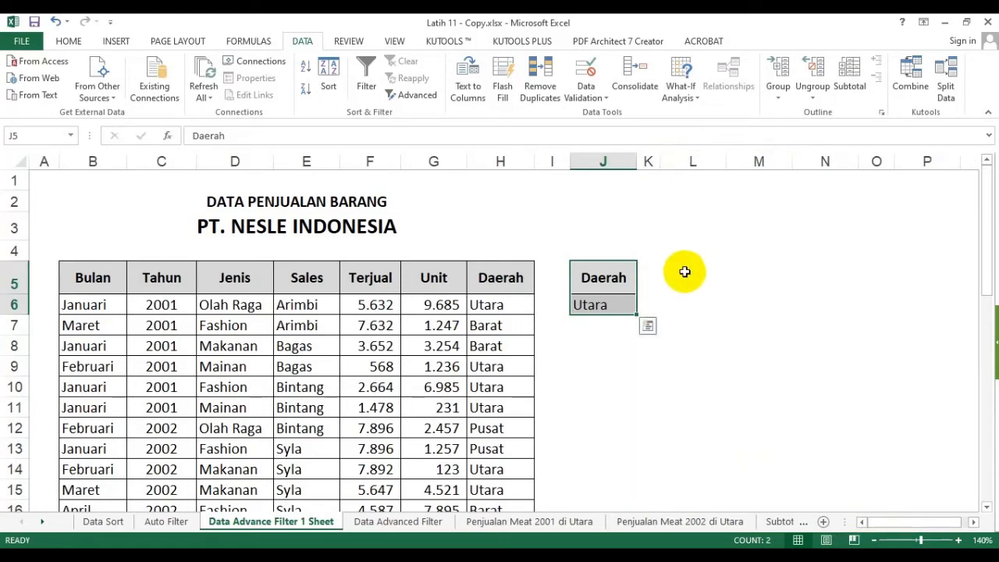
click(609, 346)
drag(609, 347, 832, 384)
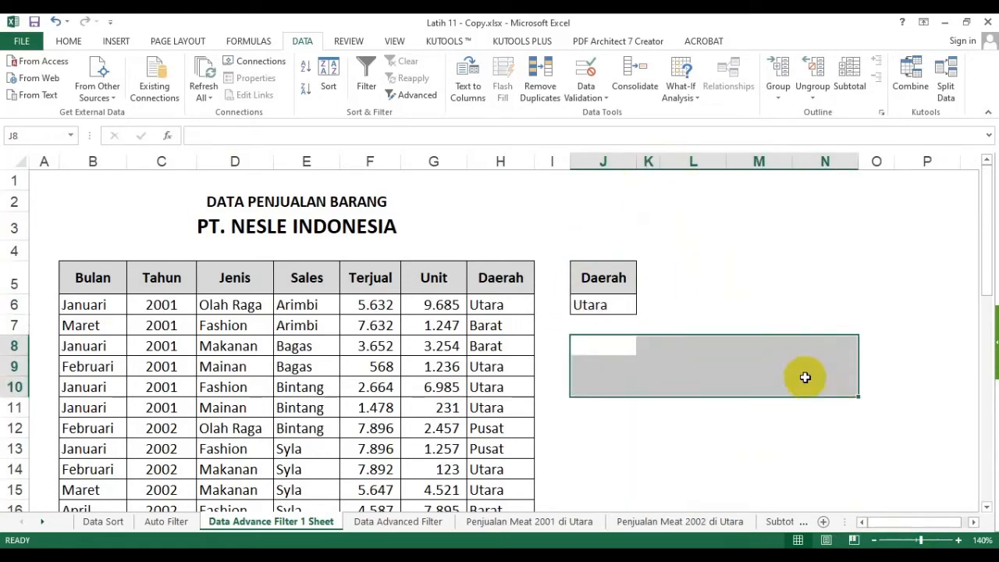
drag(720, 281, 848, 284)
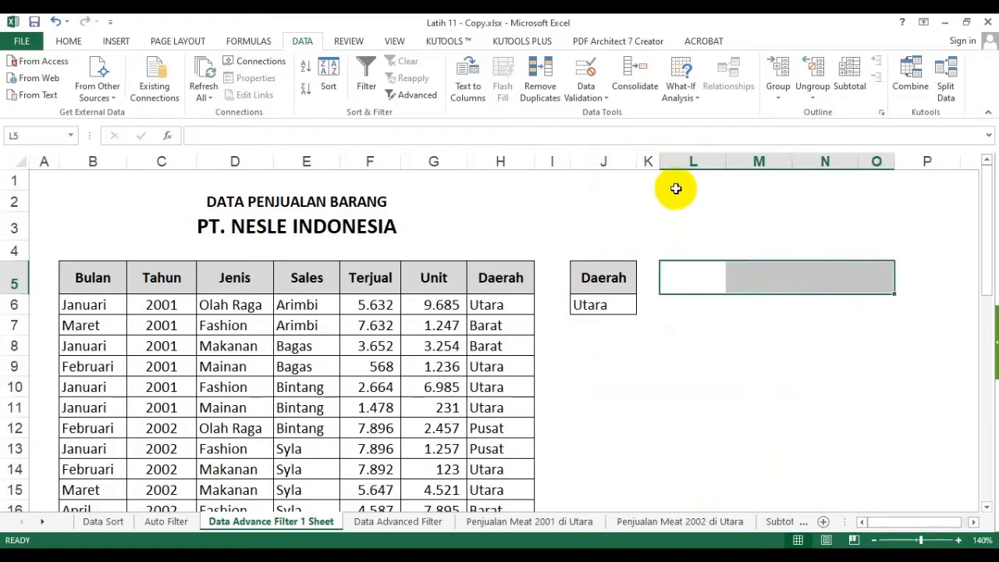
click(691, 225)
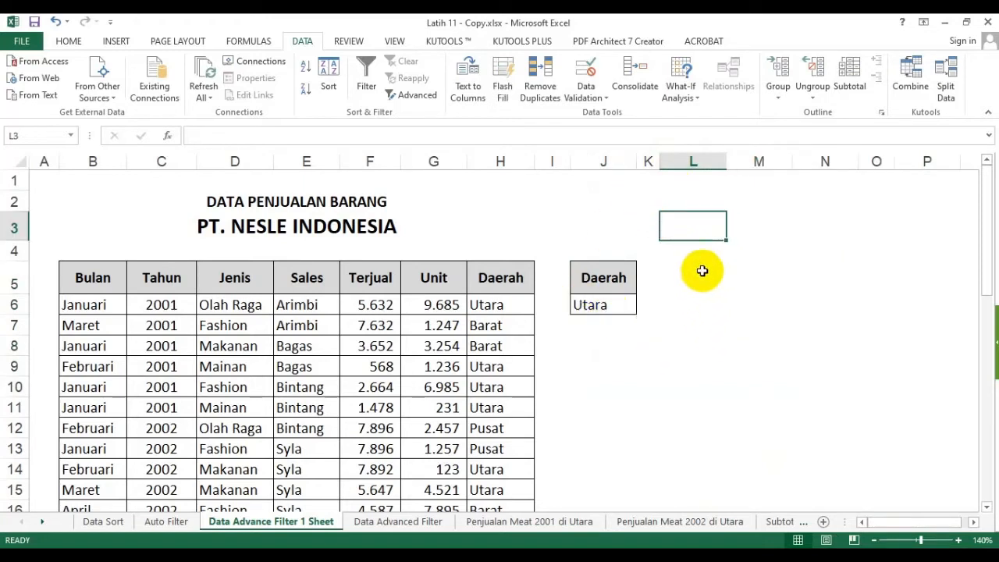
drag(697, 278, 906, 280)
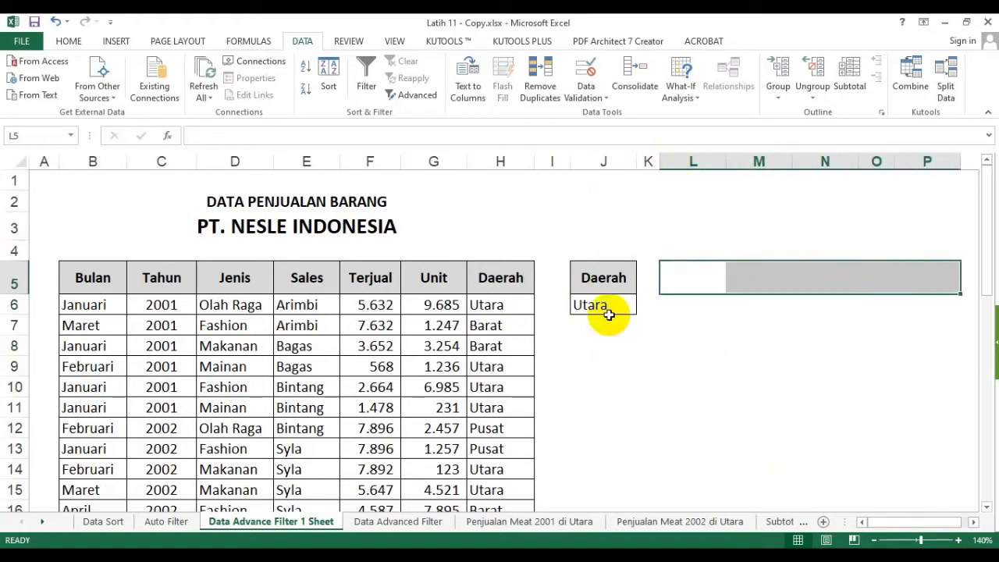
drag(107, 279, 499, 286)
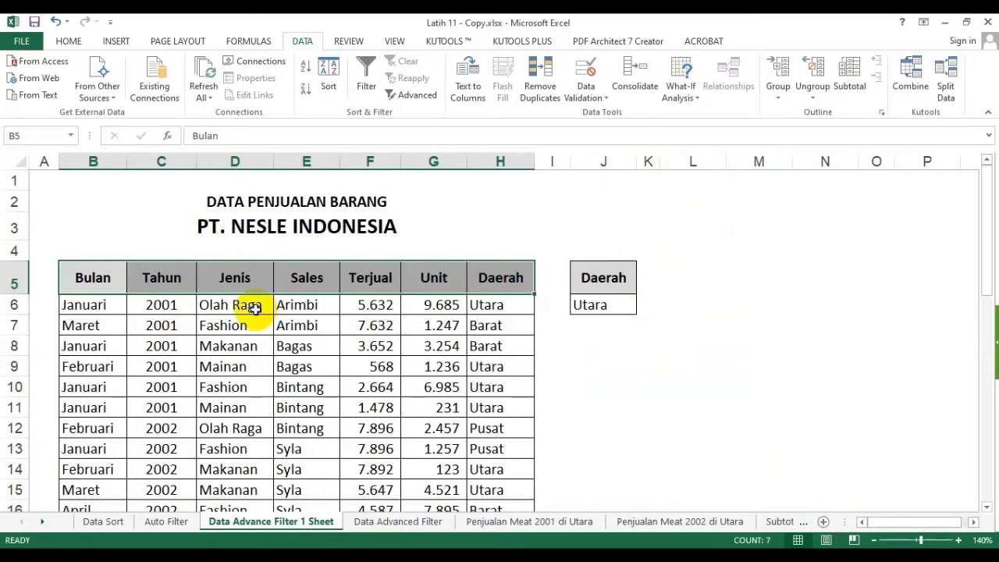
Copy the Sales and Terjual headers from E5:F5 to L5:M5 as output column headings.
drag(308, 279, 359, 278)
click(313, 325)
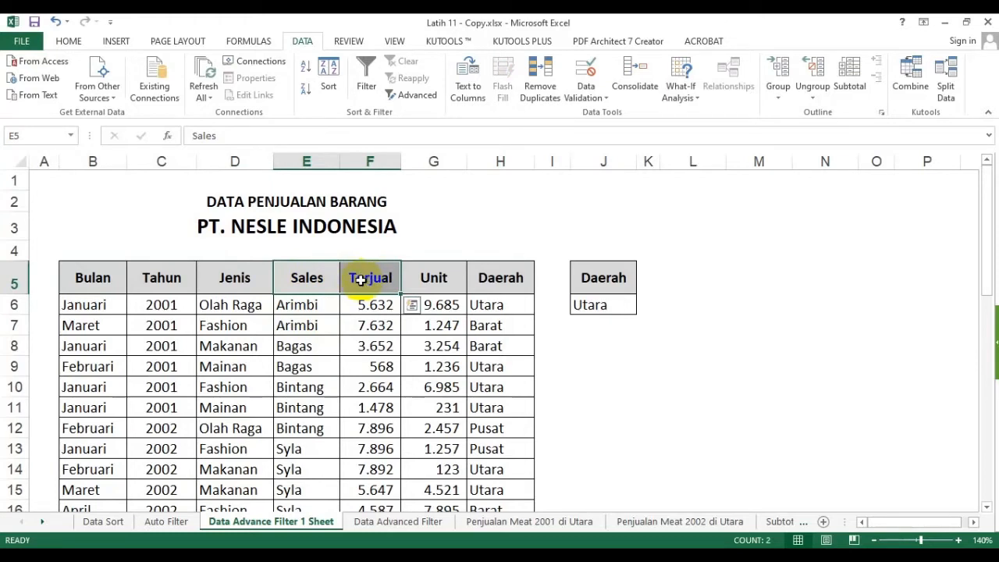
key(ctrl+c)
click(705, 277)
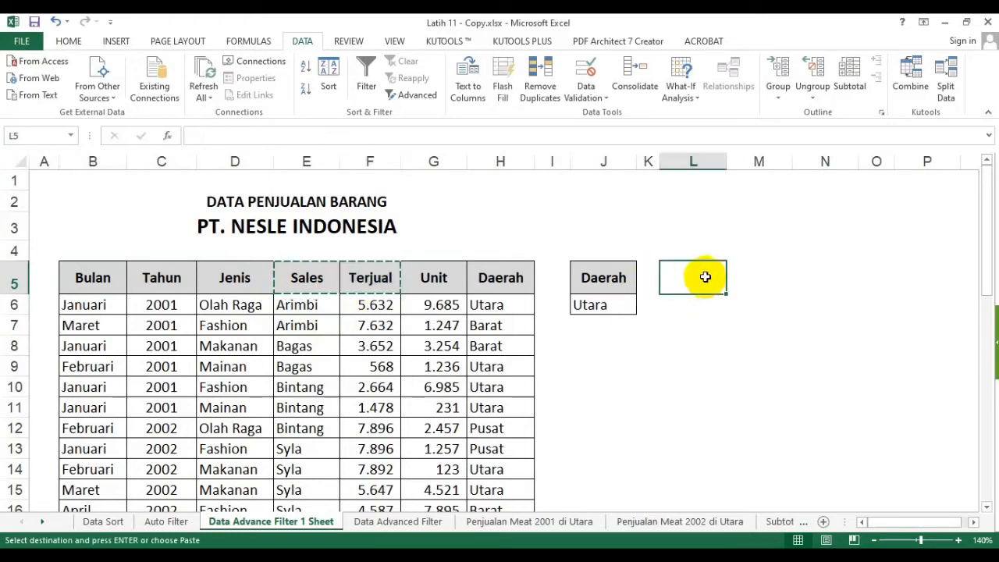
key(ctrl+v)
key(Escape)
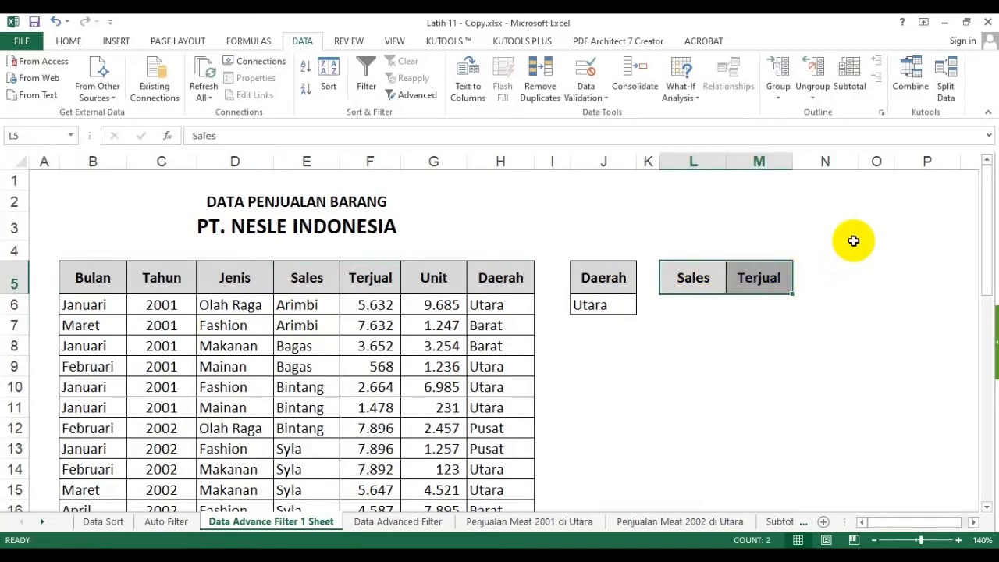
click(853, 241)
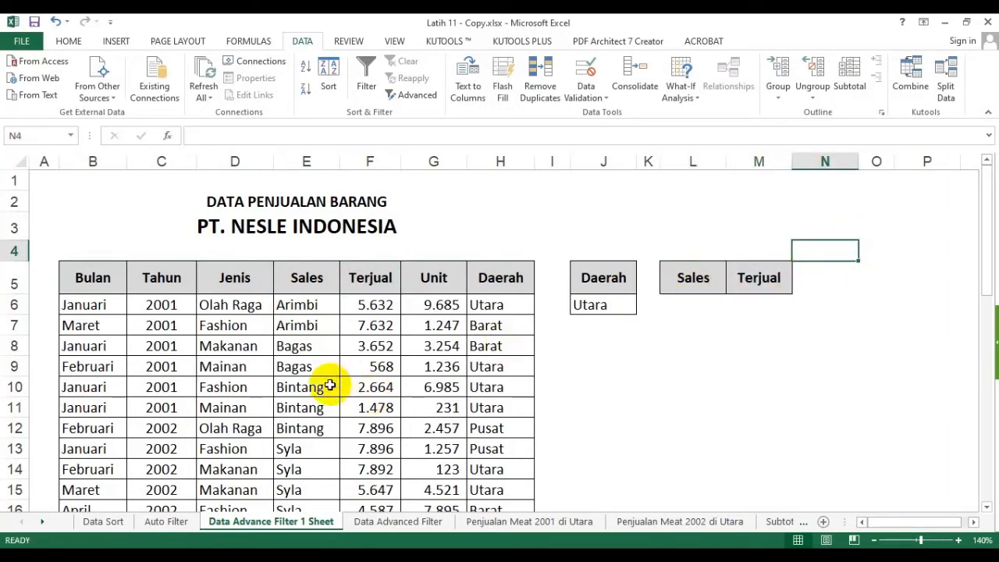
Examine the sales table on the Auto Filter sheet, especially Jenis and Sales, and return to Data Advance Filter 1 Sheet.
click(167, 522)
scroll(217, 307, down, 1)
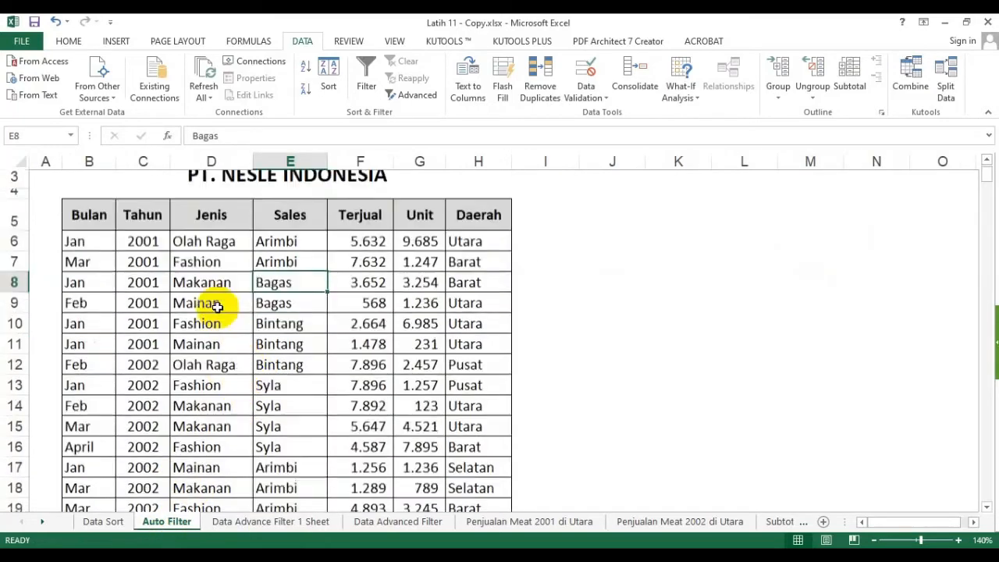
scroll(219, 309, down, 1)
scroll(225, 313, up, 2)
drag(93, 263, 477, 439)
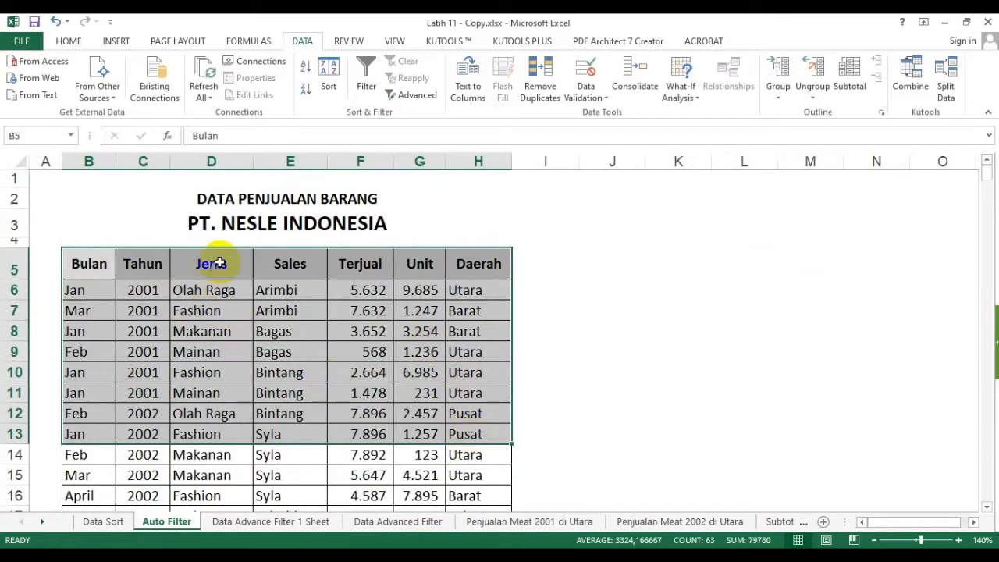
drag(221, 263, 303, 399)
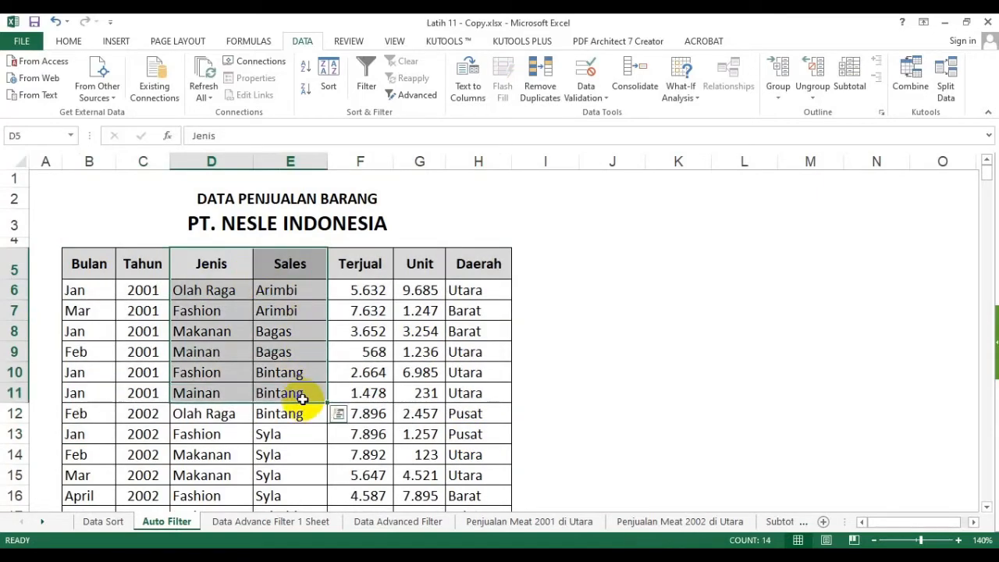
click(244, 309)
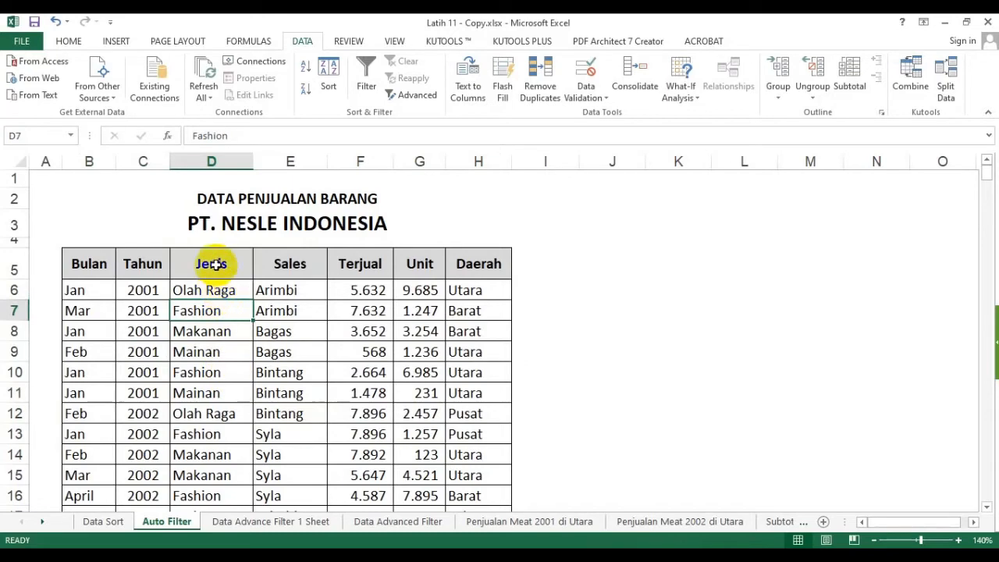
drag(212, 263, 289, 388)
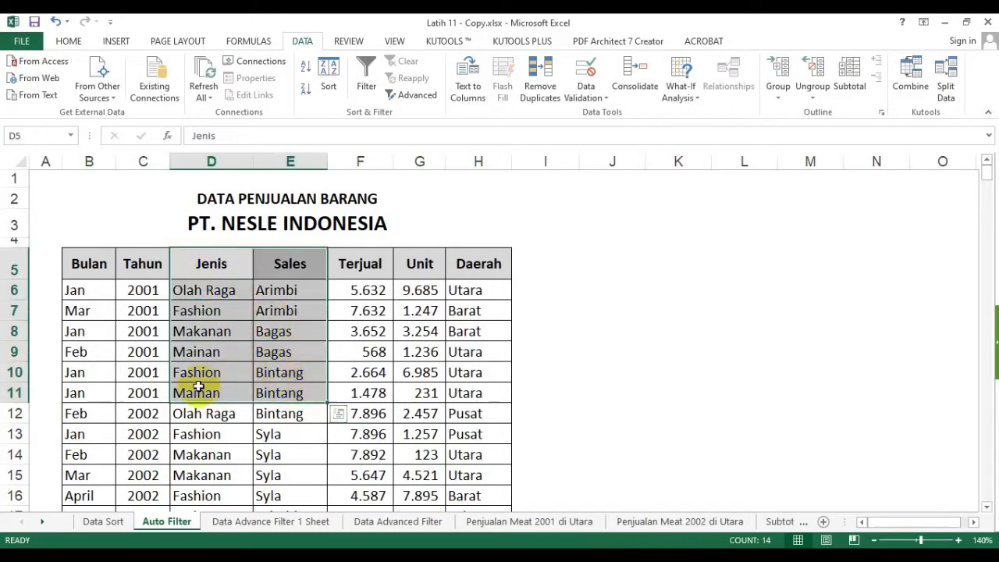
click(306, 522)
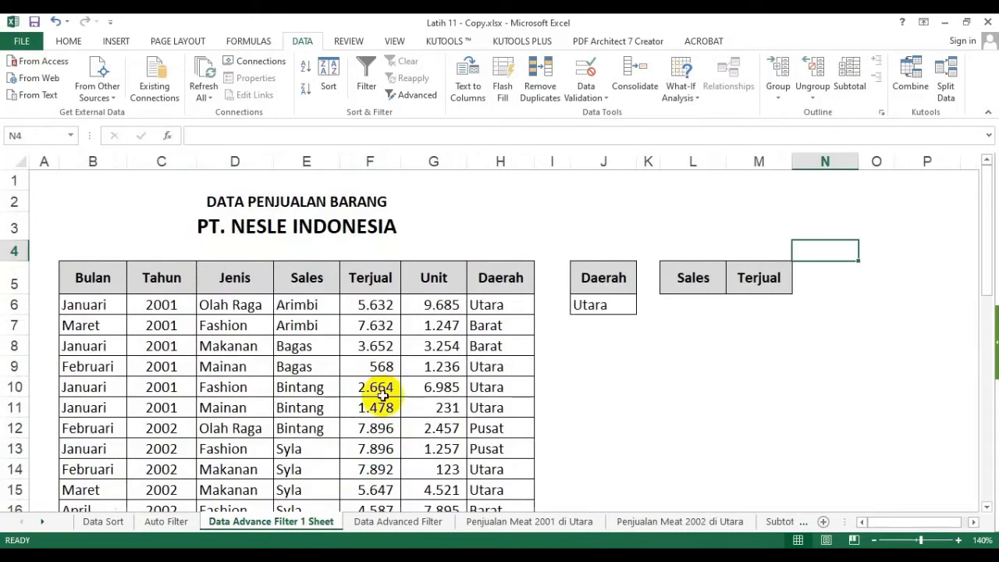
click(729, 328)
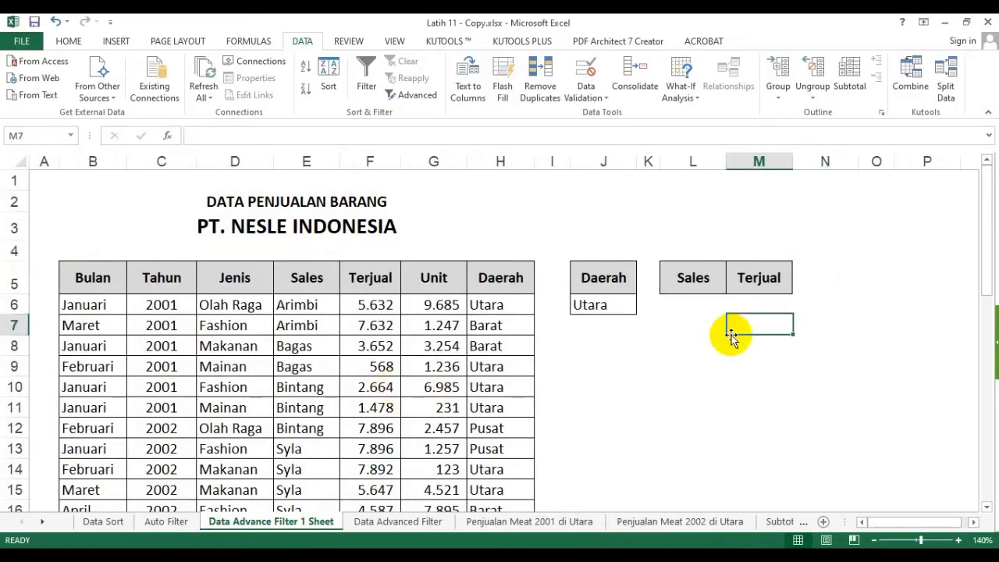
drag(693, 281, 743, 283)
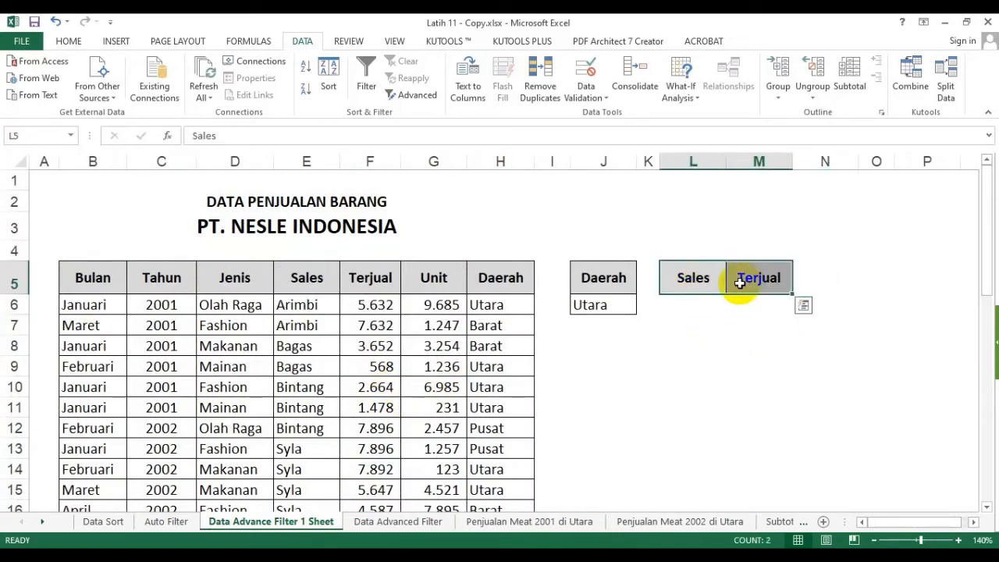
click(162, 305)
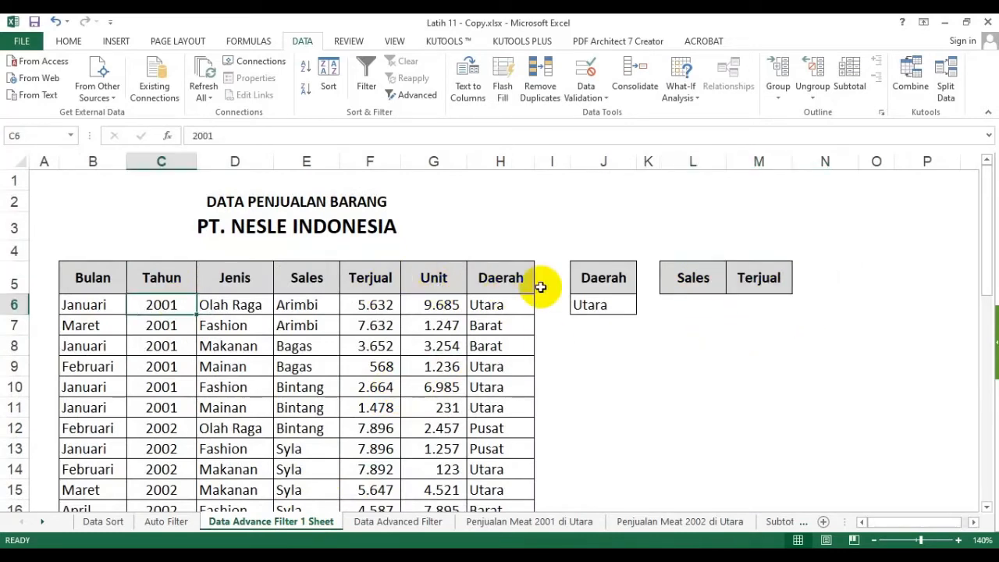
click(601, 280)
click(663, 284)
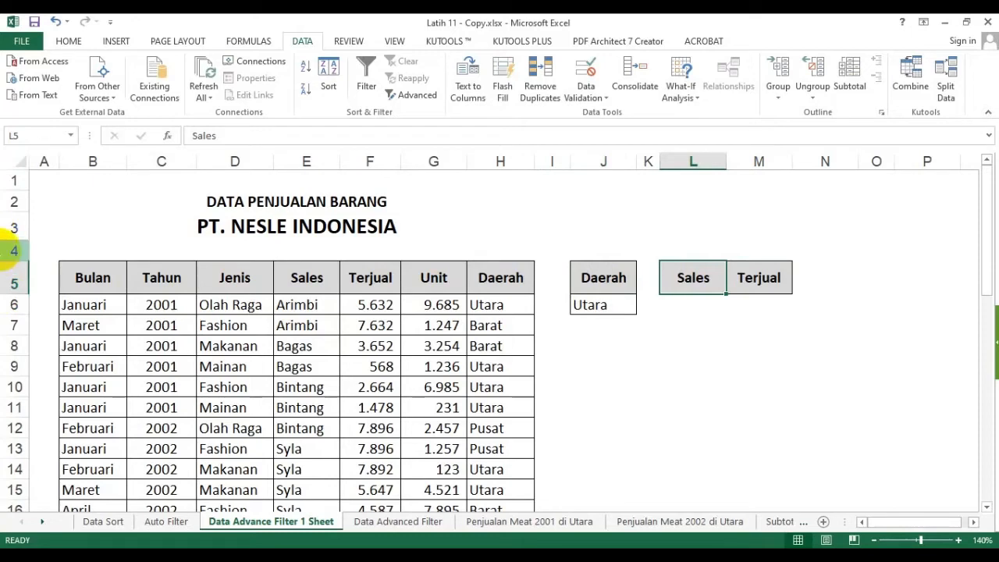
Start an Advanced Filter on the sales table and set it to copy the results to another location.
click(408, 97)
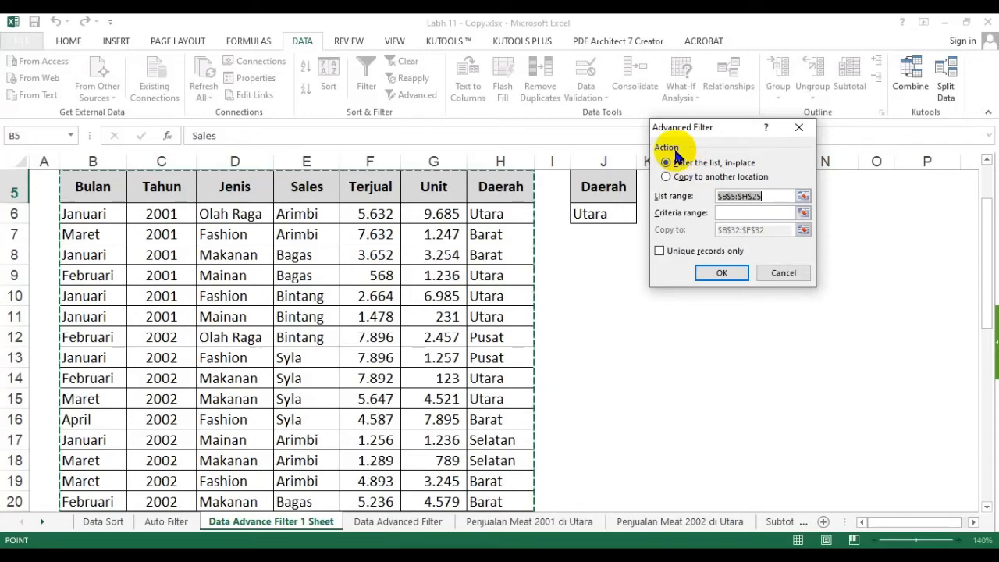
click(668, 178)
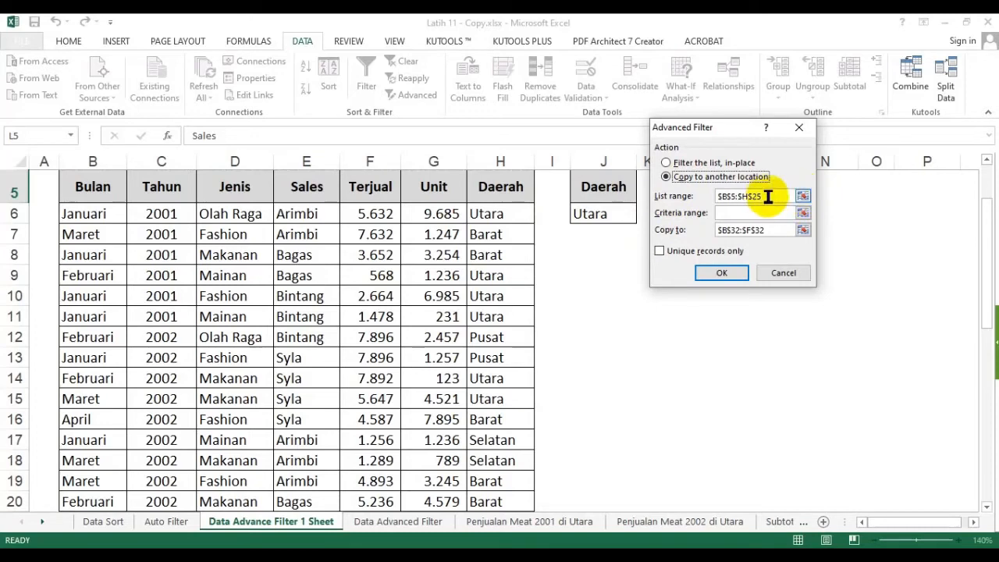
drag(765, 196, 705, 196)
drag(700, 132, 751, 186)
click(854, 250)
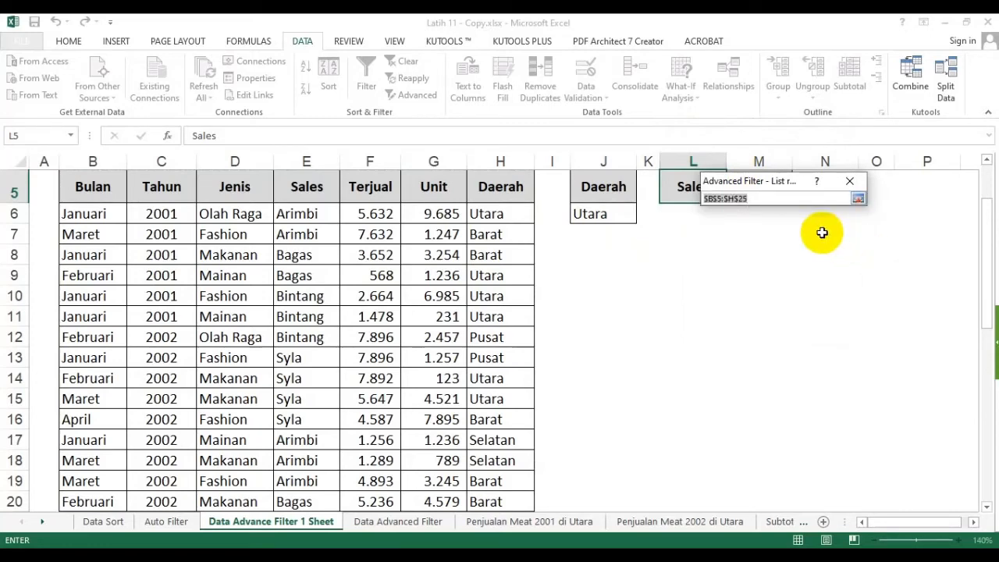
click(833, 221)
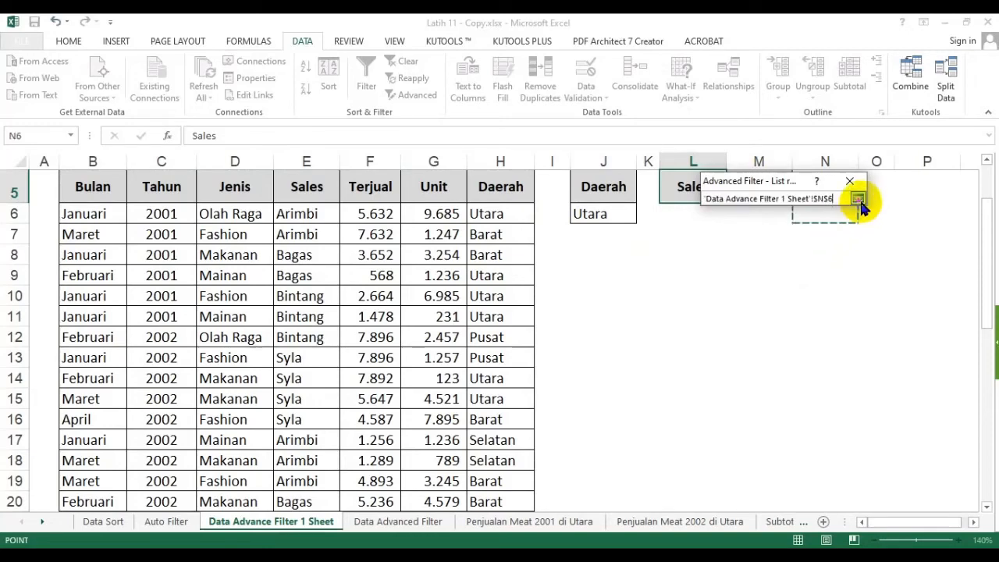
click(858, 200)
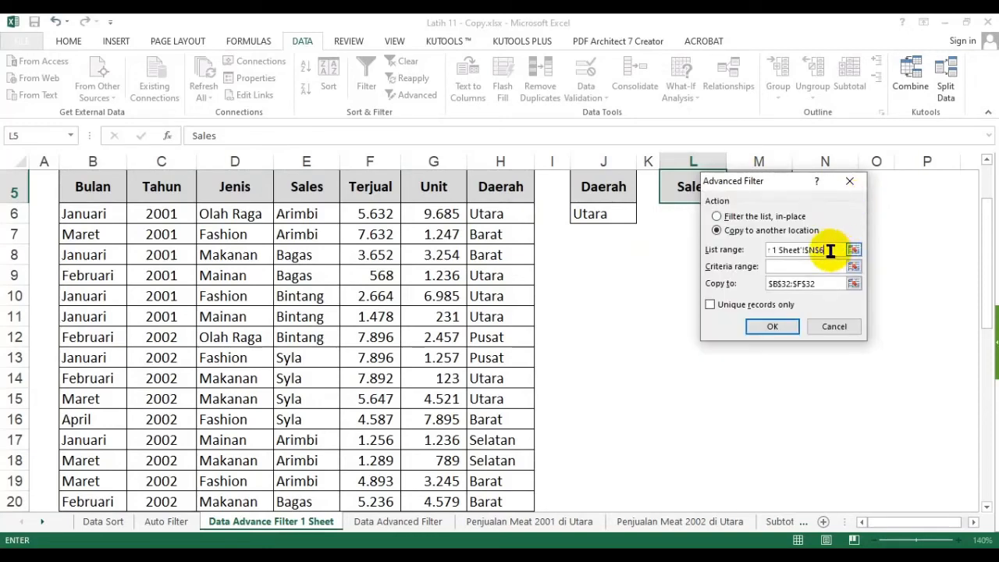
Replace the Advanced Filter list range with the whole sales table including headers, B5:H25.
drag(834, 249, 726, 250)
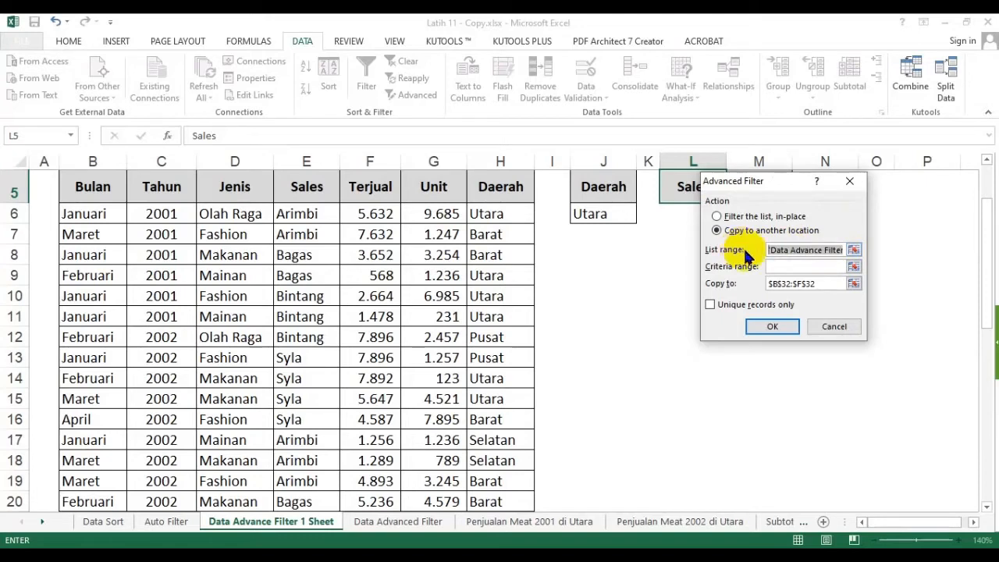
key(BackSpace)
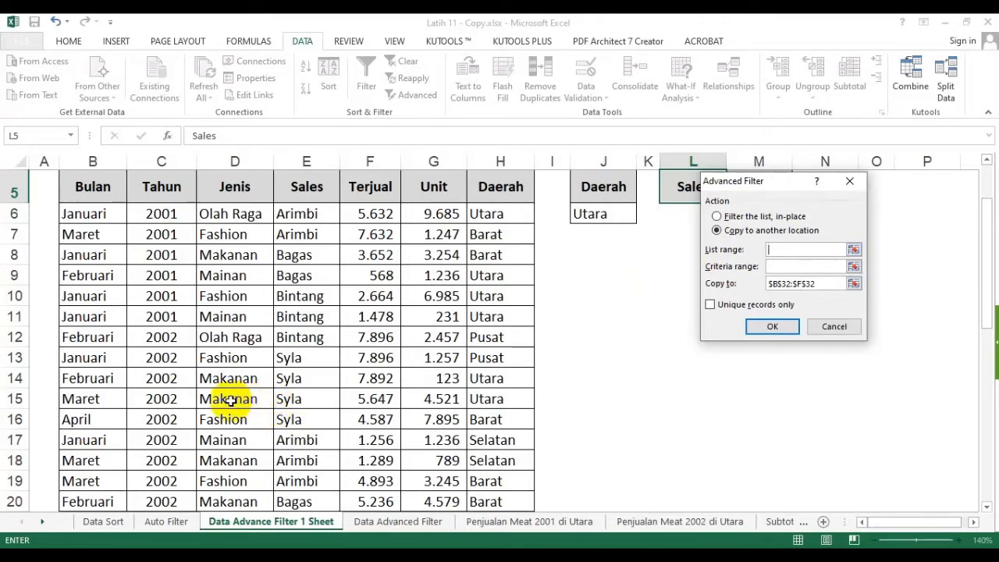
scroll(229, 400, up, 1)
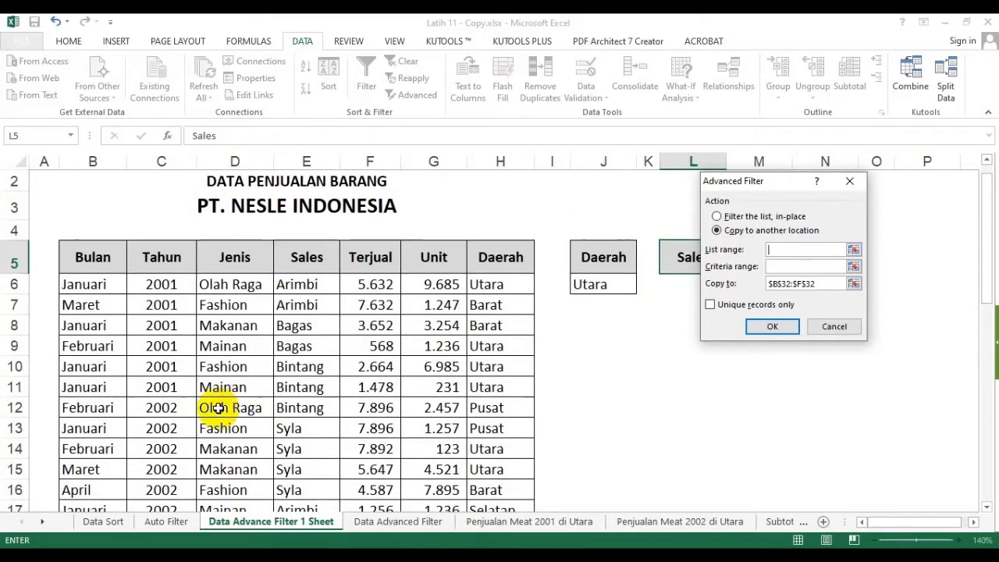
click(93, 257)
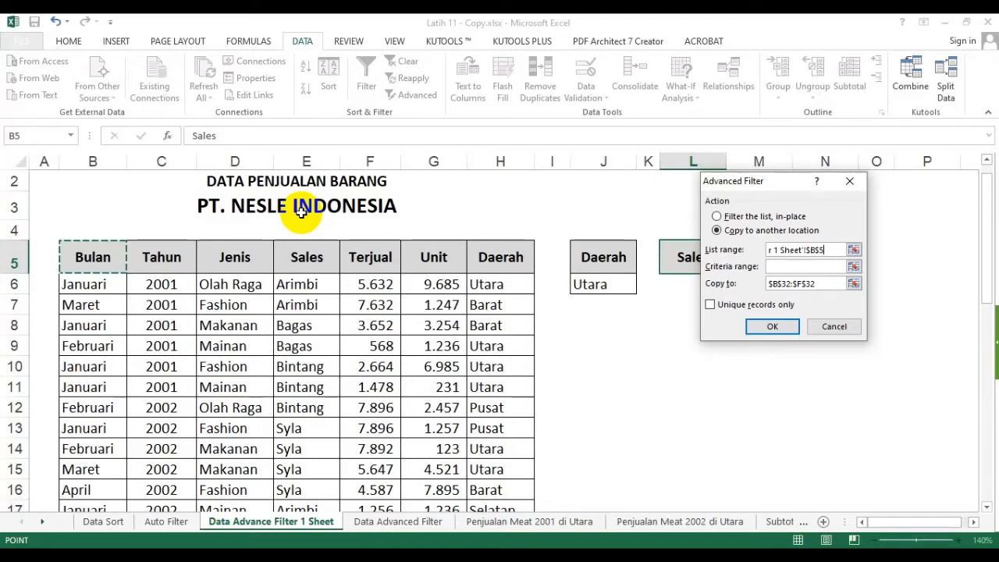
key(ctrl+shift+Right)
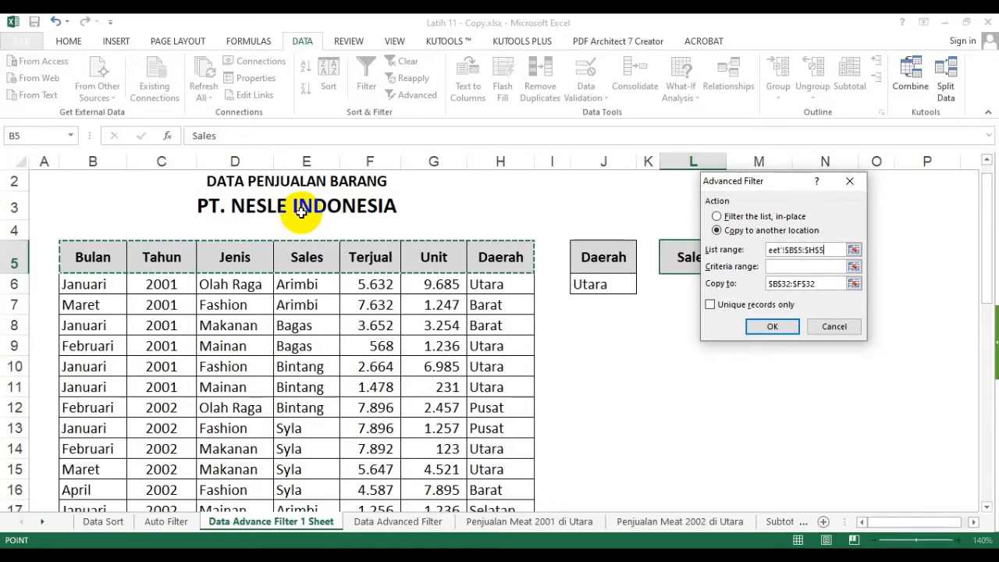
key(ctrl+shift+Down)
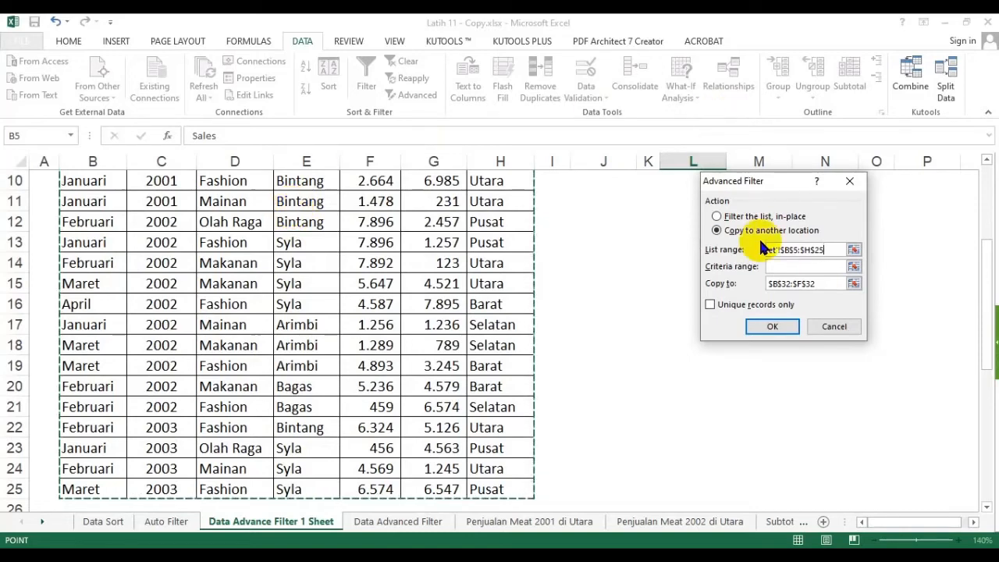
Set the Advanced Filter criteria range to the Daerah header and Utara value in J5:J6.
click(786, 269)
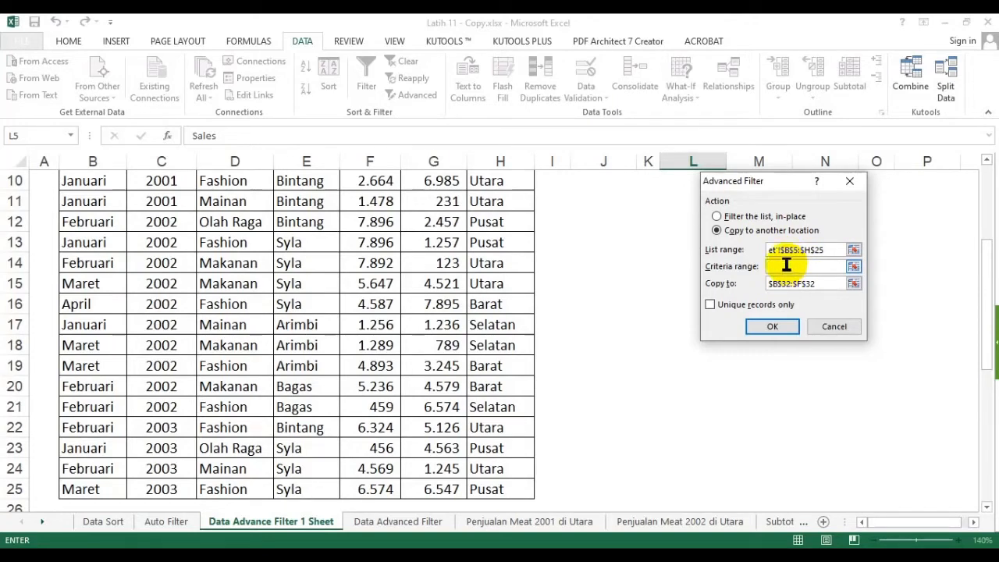
drag(987, 314, 982, 234)
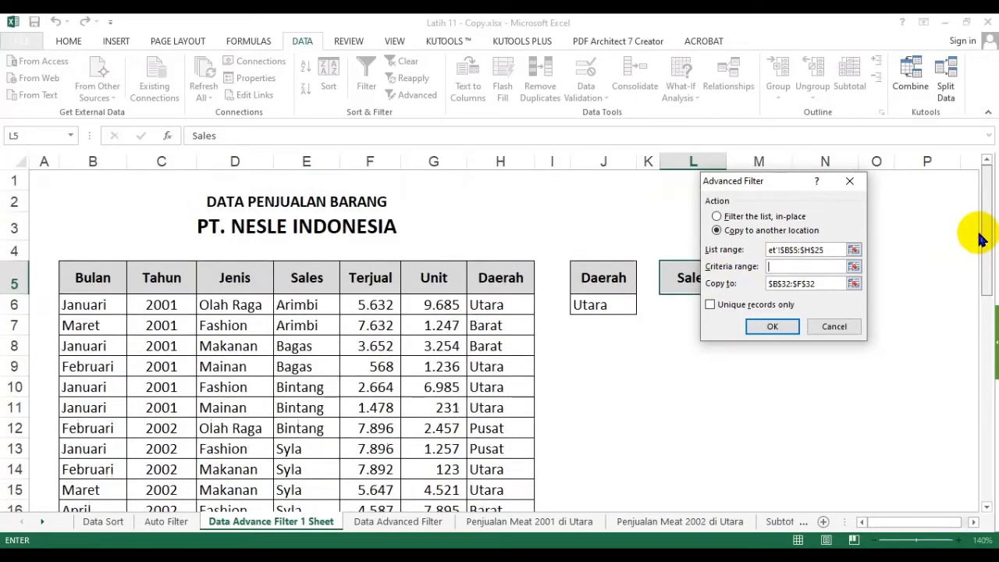
drag(743, 187, 799, 232)
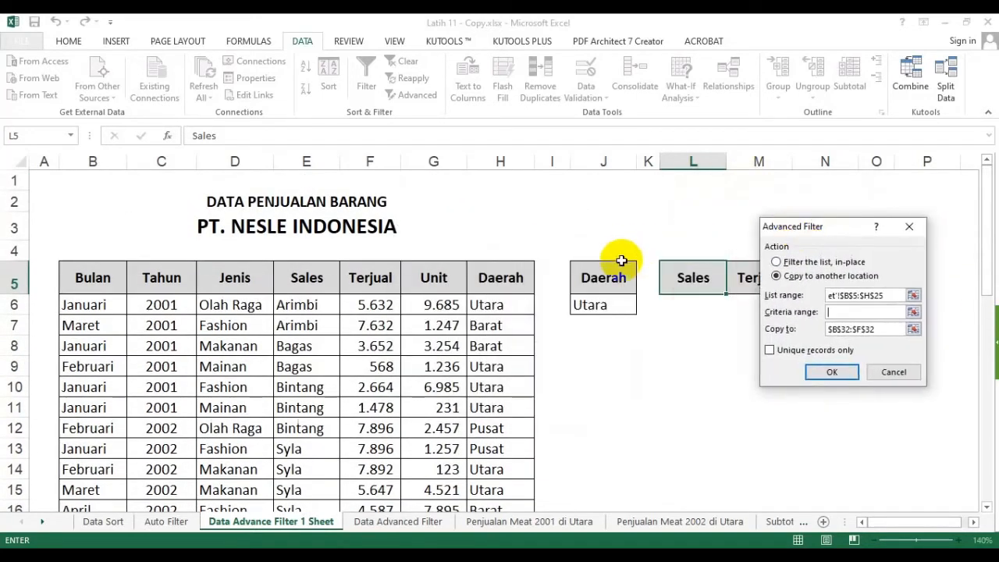
drag(591, 275, 599, 309)
click(602, 280)
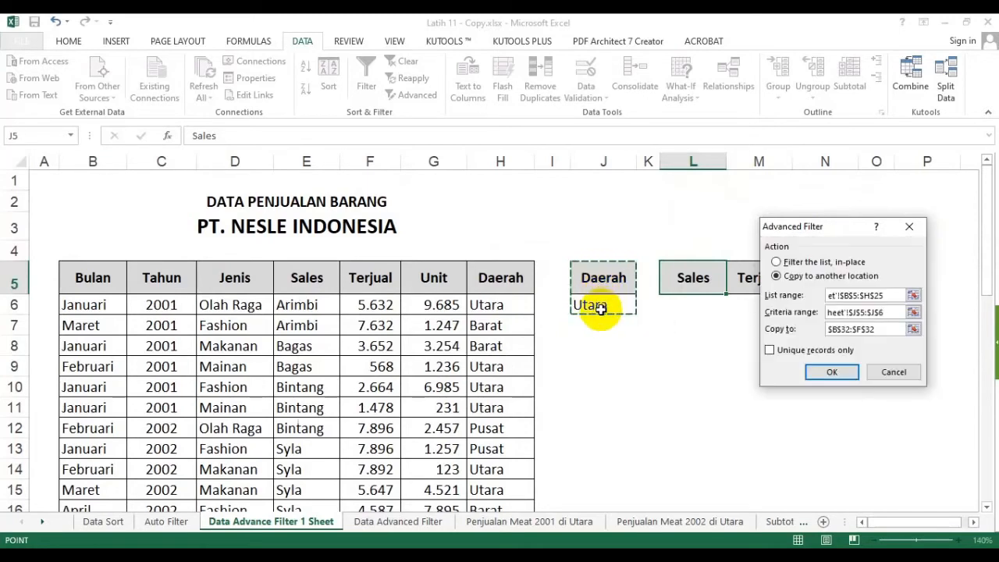
Clear the old copy-to reference and uncover the Sales and Terjual output headers beside the criteria range.
click(884, 329)
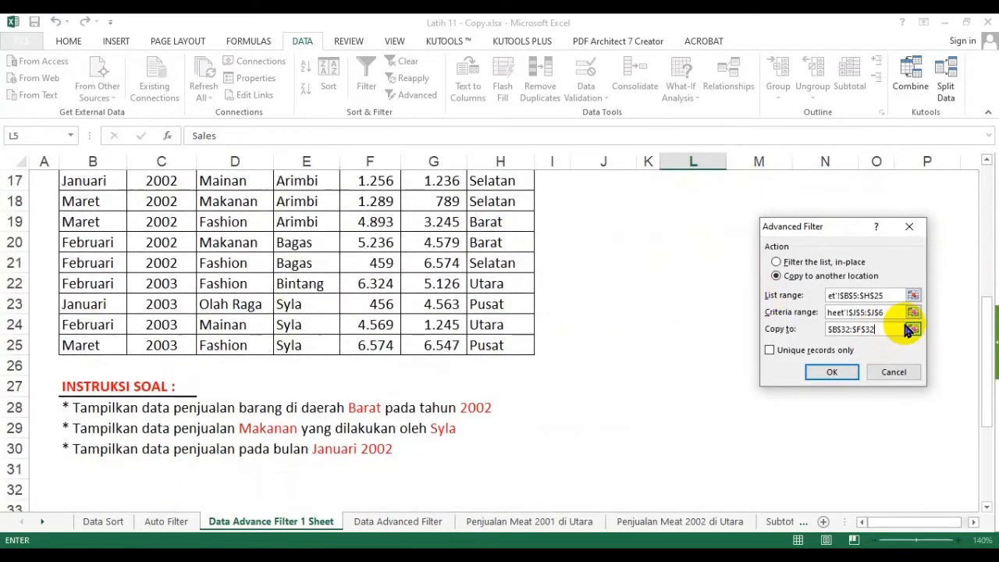
key(BackSpace)
key(BackSpace)
drag(991, 319, 992, 205)
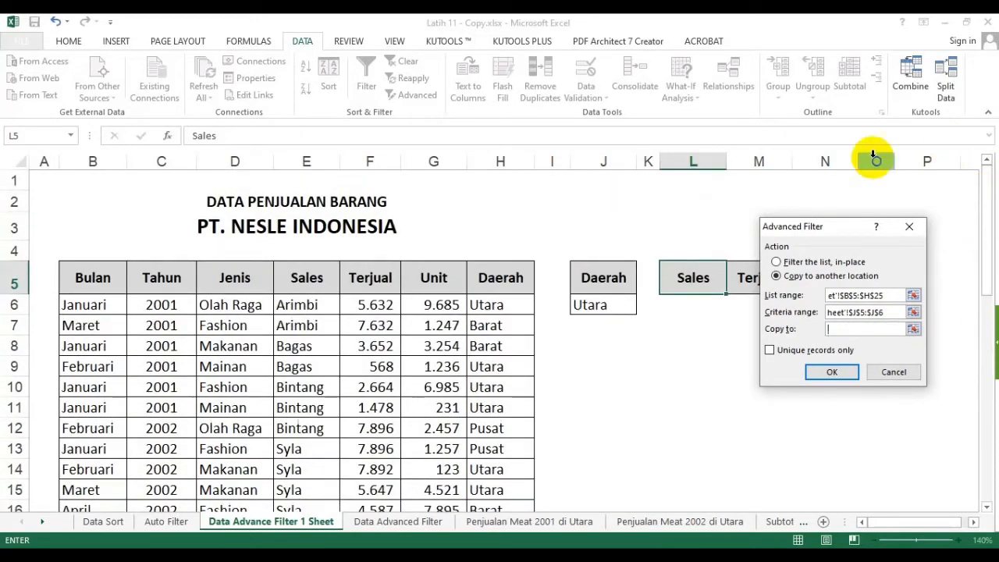
drag(819, 228, 422, 221)
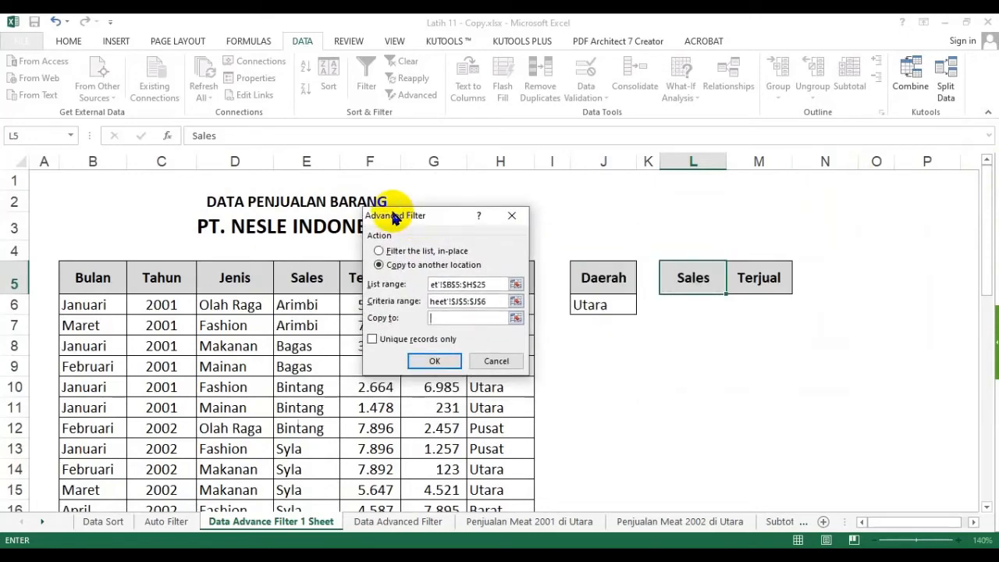
drag(698, 279, 728, 317)
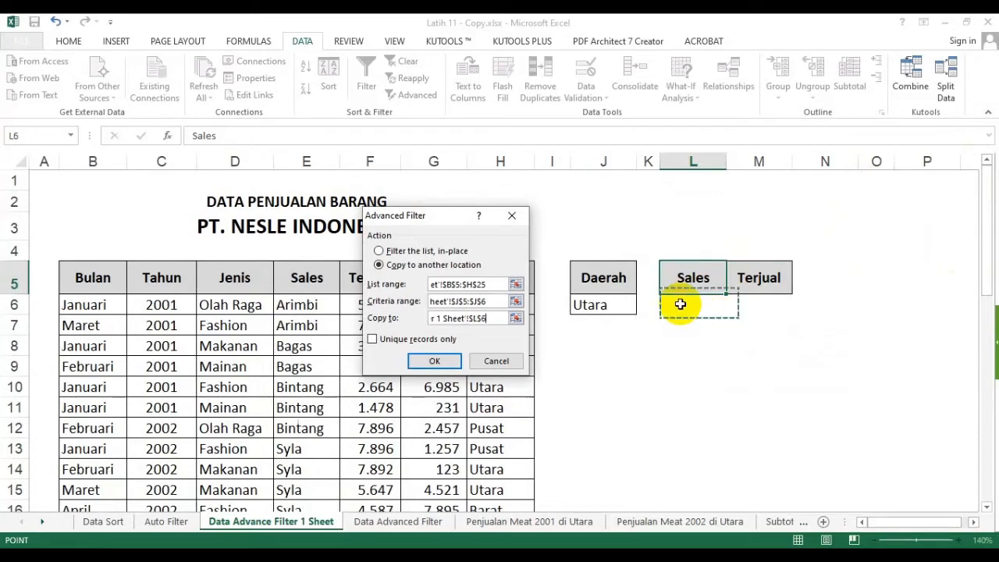
drag(686, 306, 751, 323)
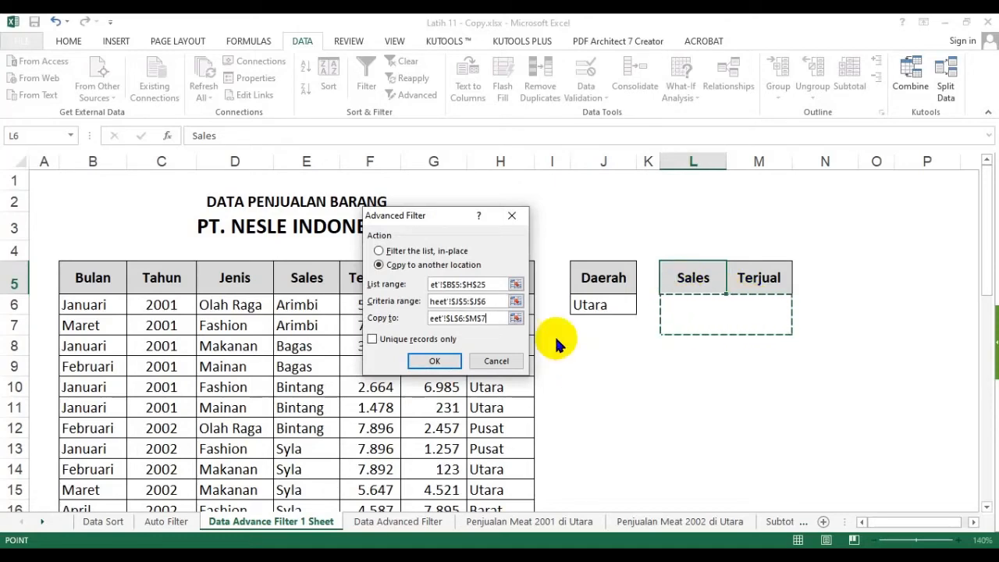
drag(692, 278, 781, 381)
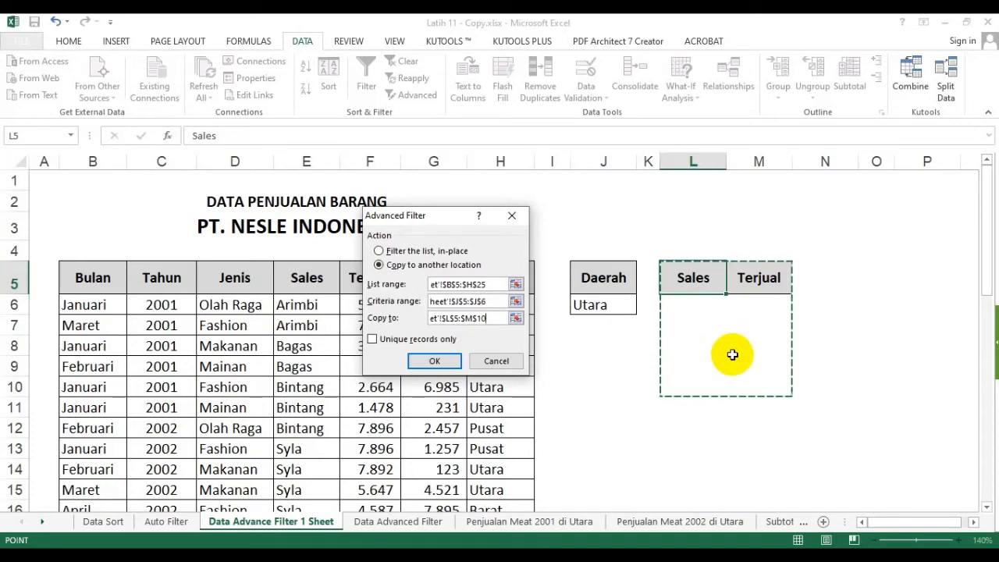
Set the copy-to range to the Sales and Terjual headers in L5:M5 and run the Advanced Filter.
drag(692, 284, 751, 278)
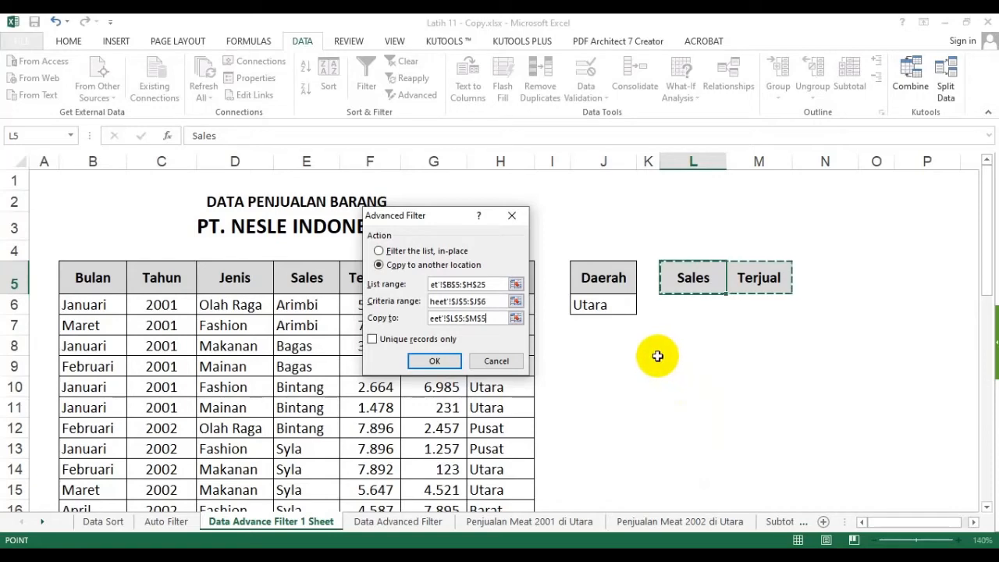
click(435, 364)
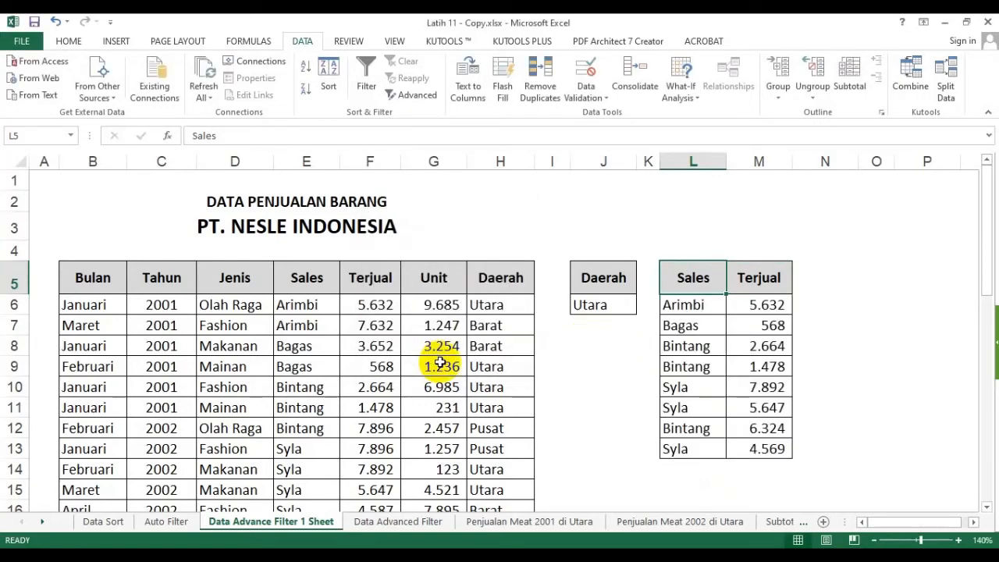
Compare the extracted Sales and Terjual rows in L6:M13 with the Utara rows of the sales table.
drag(687, 304, 761, 451)
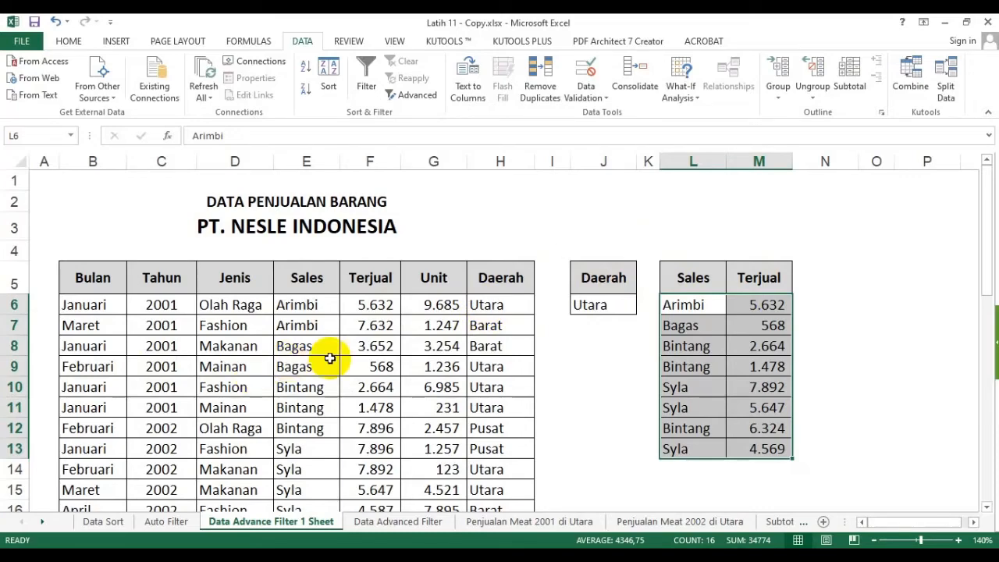
scroll(345, 345, down, 3)
scroll(346, 346, up, 3)
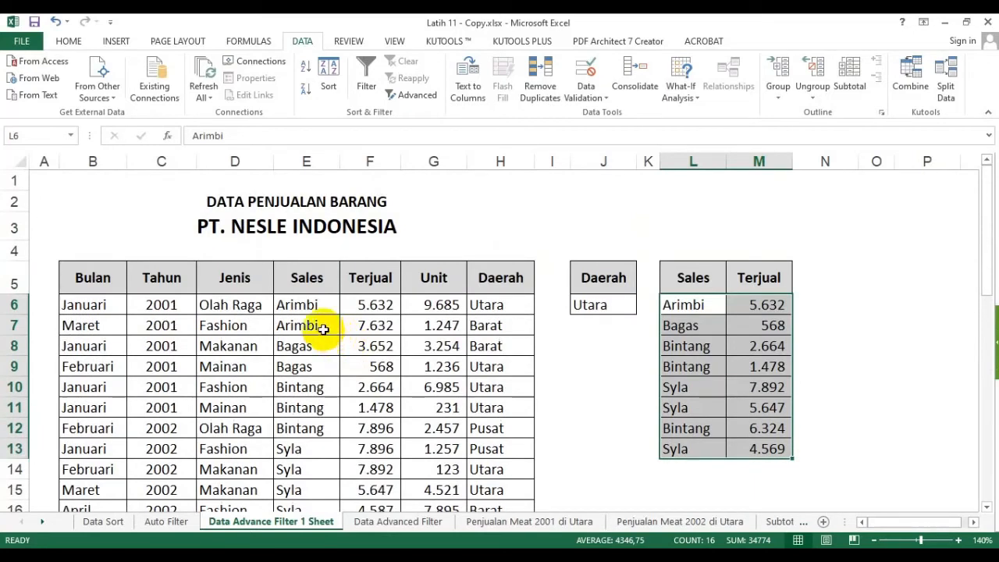
scroll(321, 329, down, 2)
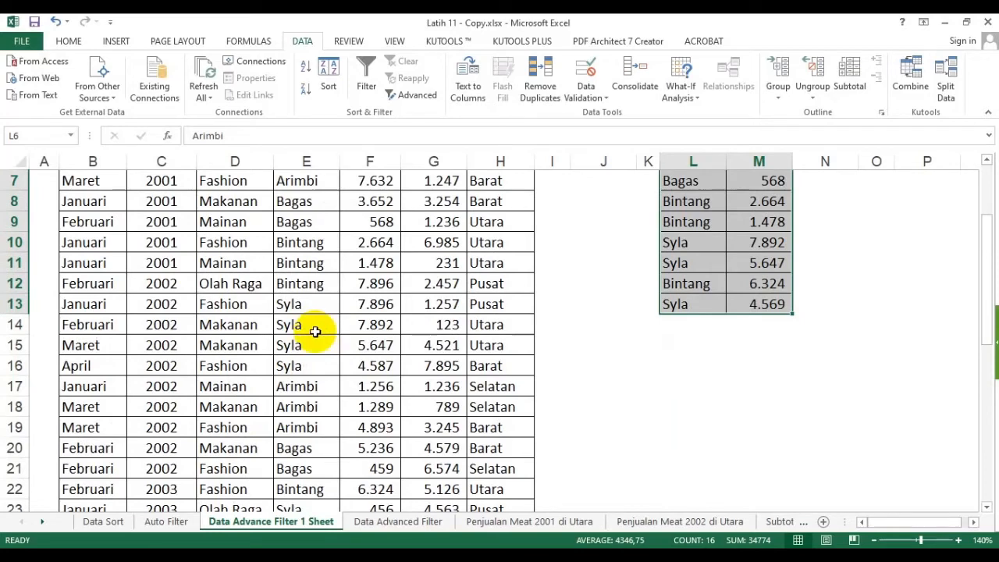
scroll(324, 324, up, 2)
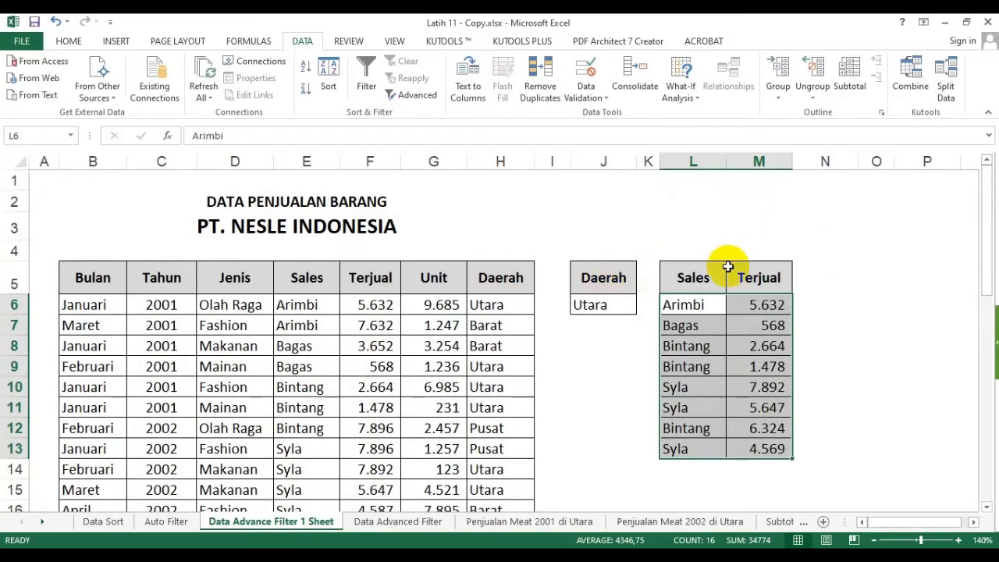
Clear all contents and formatting from the extracted Sales and Terjual table in L5:M13.
drag(702, 274, 783, 451)
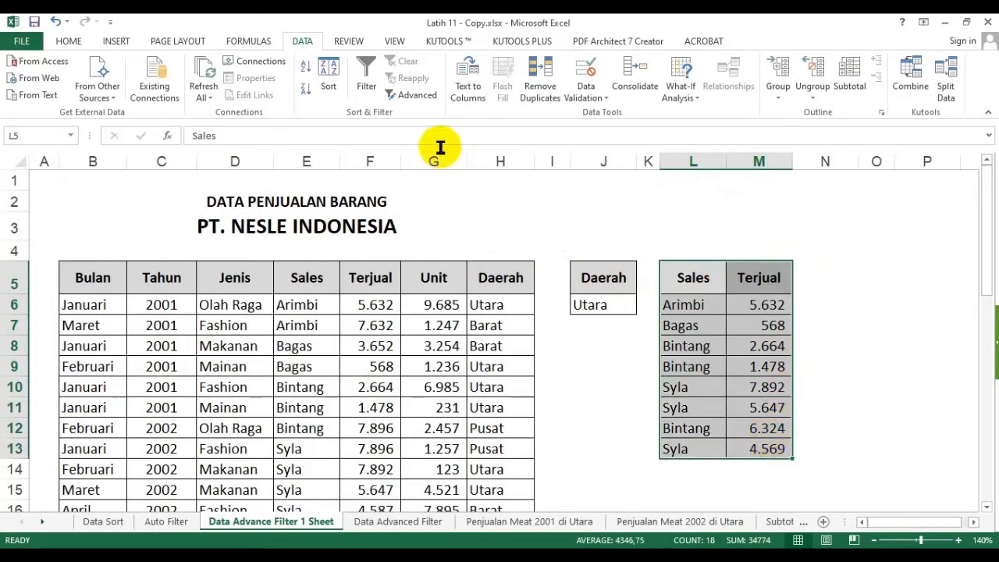
click(68, 41)
click(829, 95)
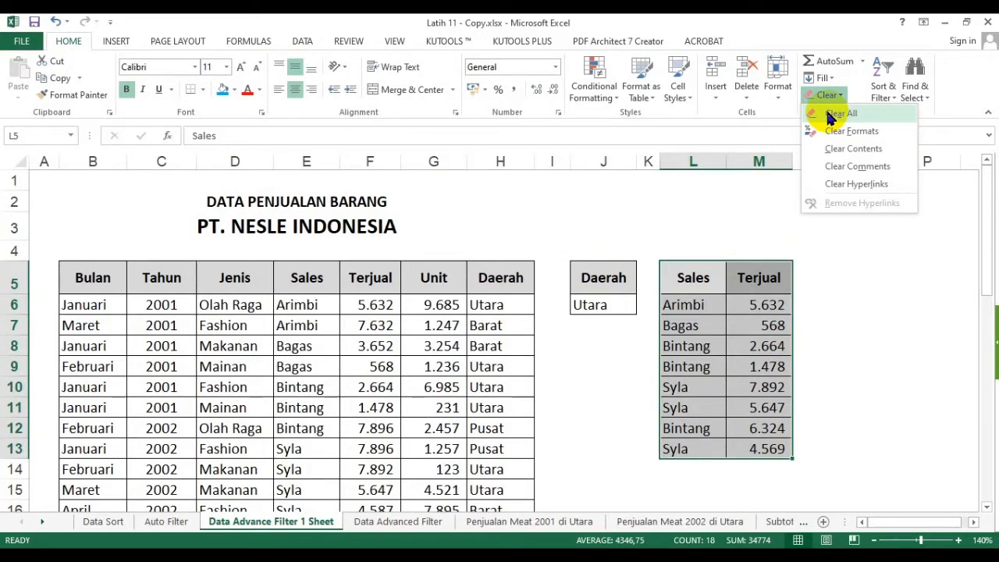
click(830, 116)
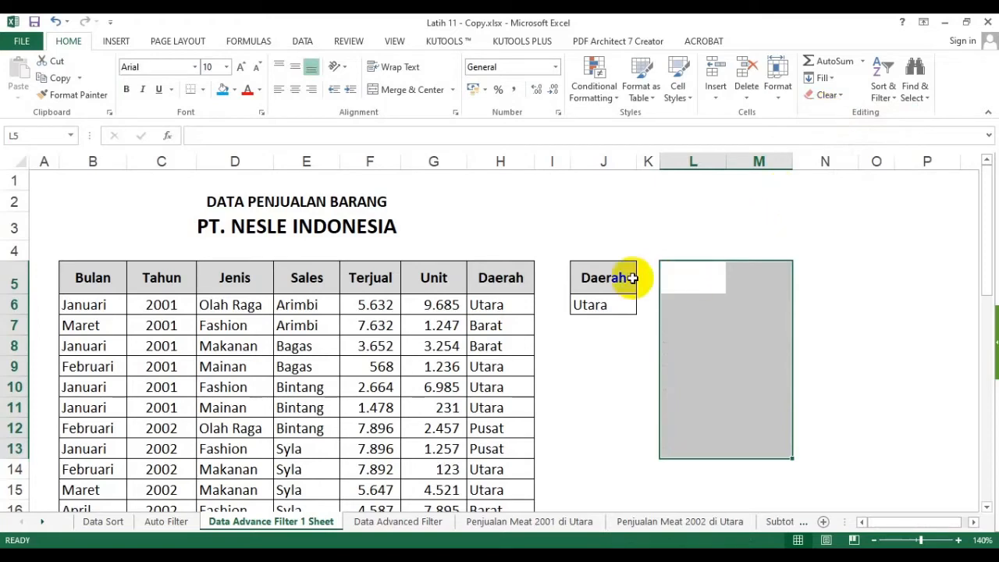
click(656, 272)
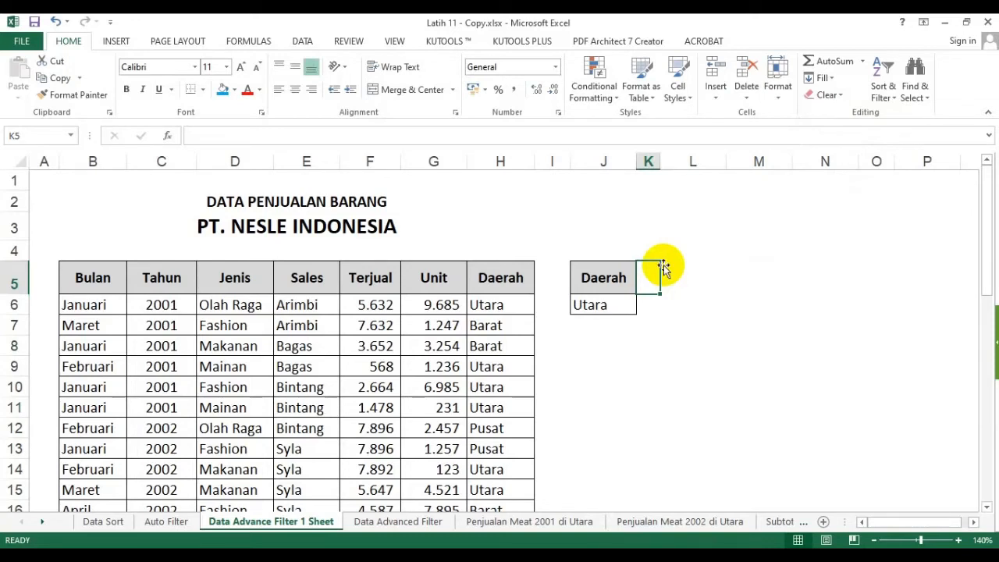
Copy the Tahun header into K5 beside the Daerah criterion and widen column K to fit it.
click(160, 280)
key(ctrl+c)
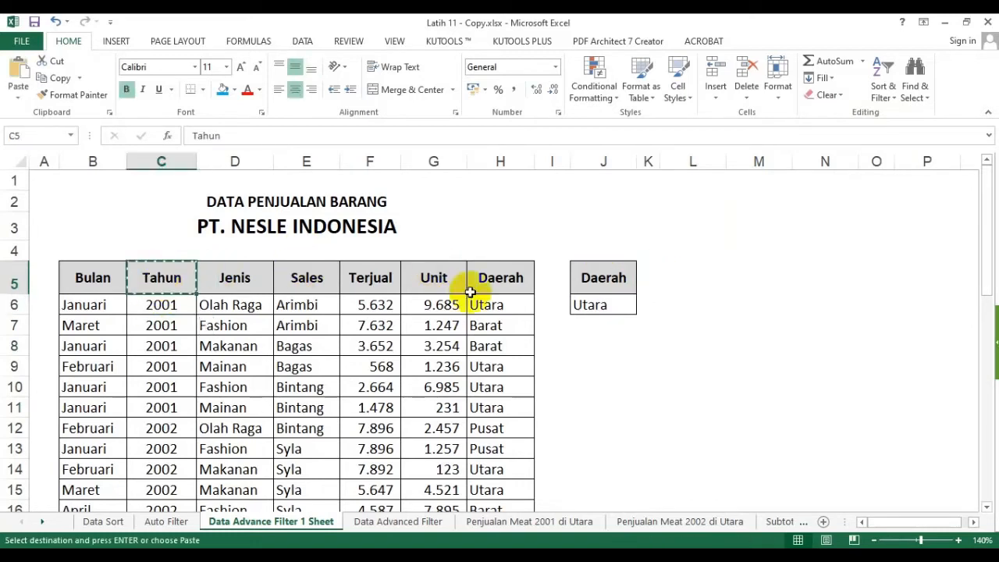
click(669, 279)
key(ctrl+v)
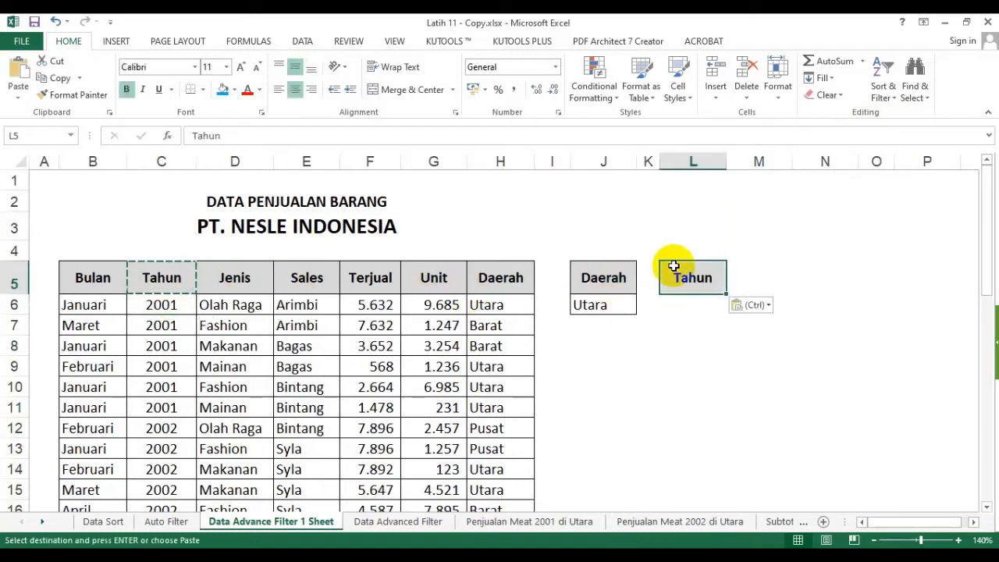
key(ctrl+z)
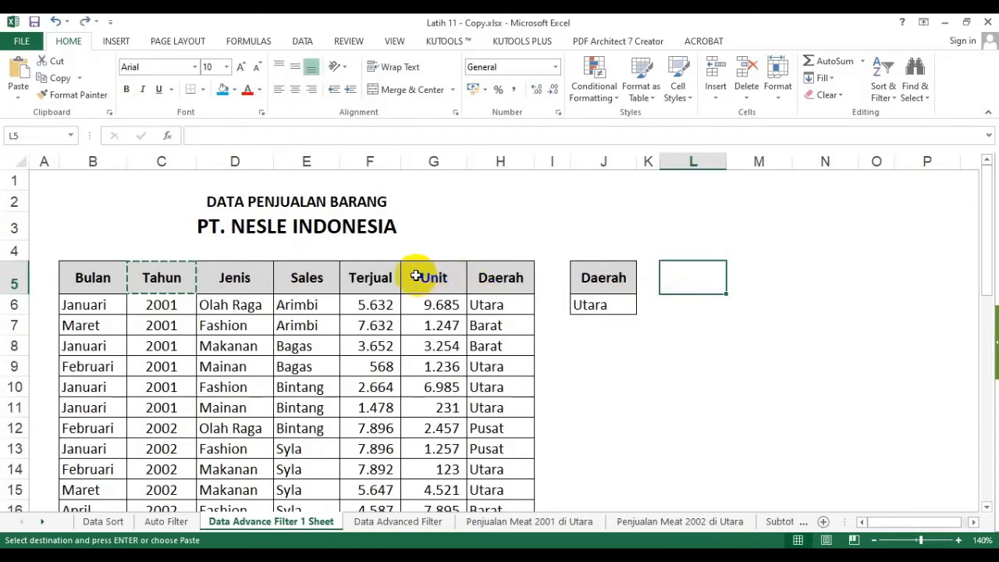
click(170, 278)
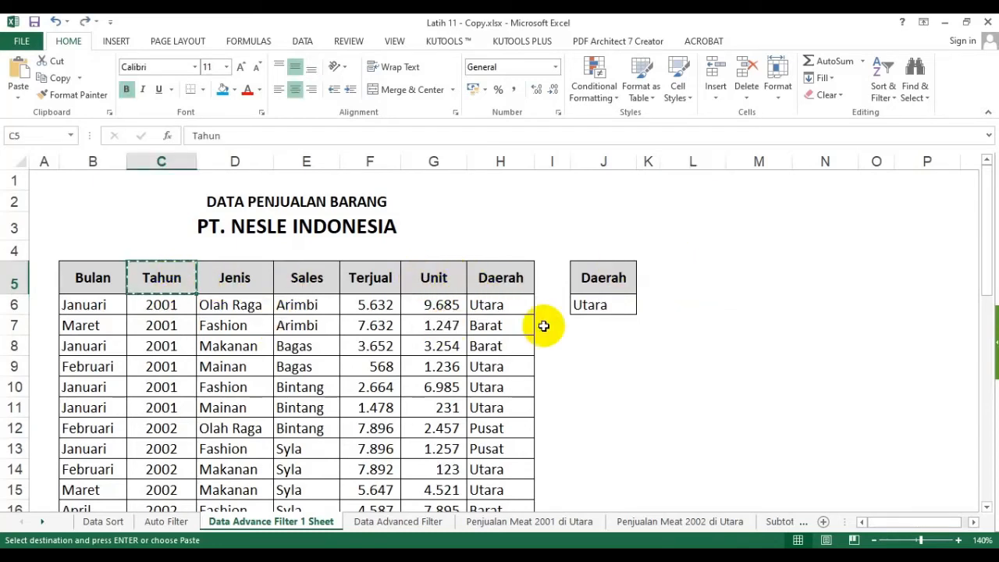
click(653, 283)
key(ctrl+v)
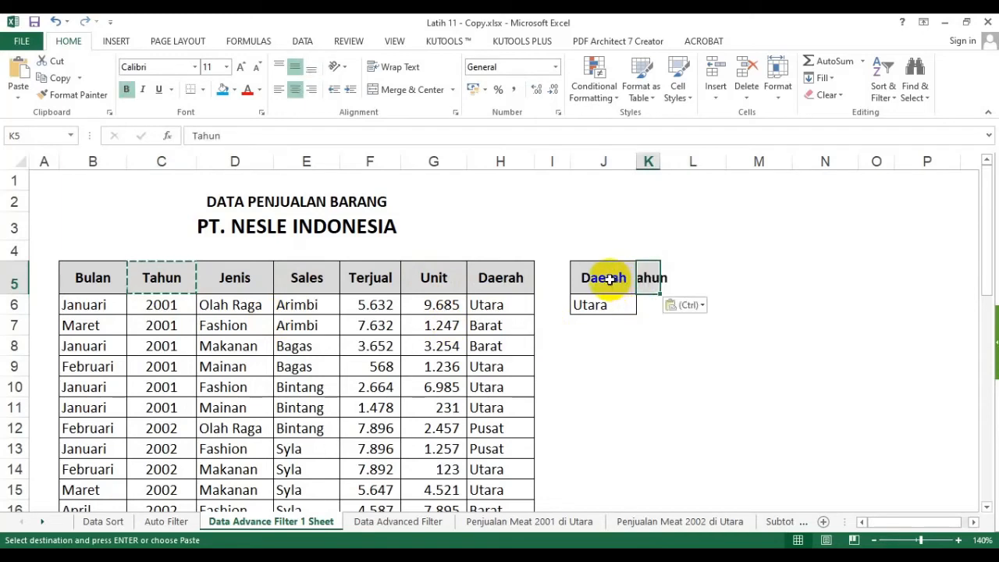
drag(661, 160, 710, 161)
Copy the year 2002 from the sales table into K6 as the Tahun criterion.
click(162, 449)
key(ctrl+c)
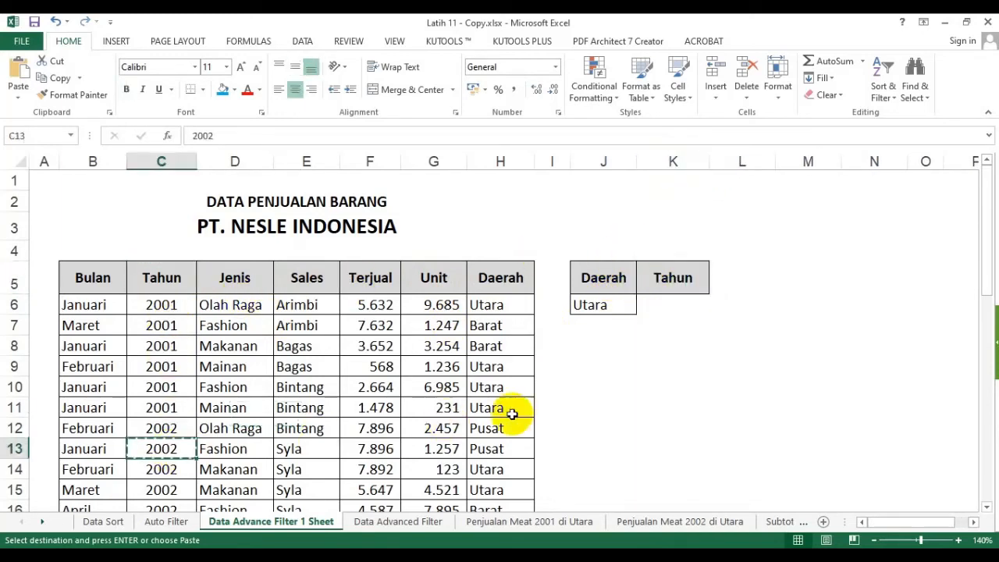
click(674, 310)
key(ctrl+v)
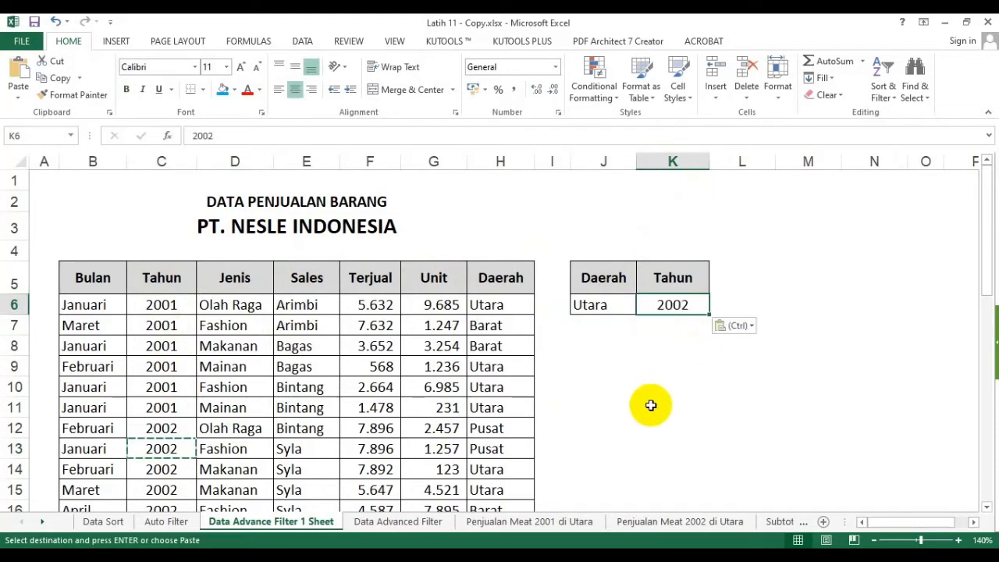
key(Escape)
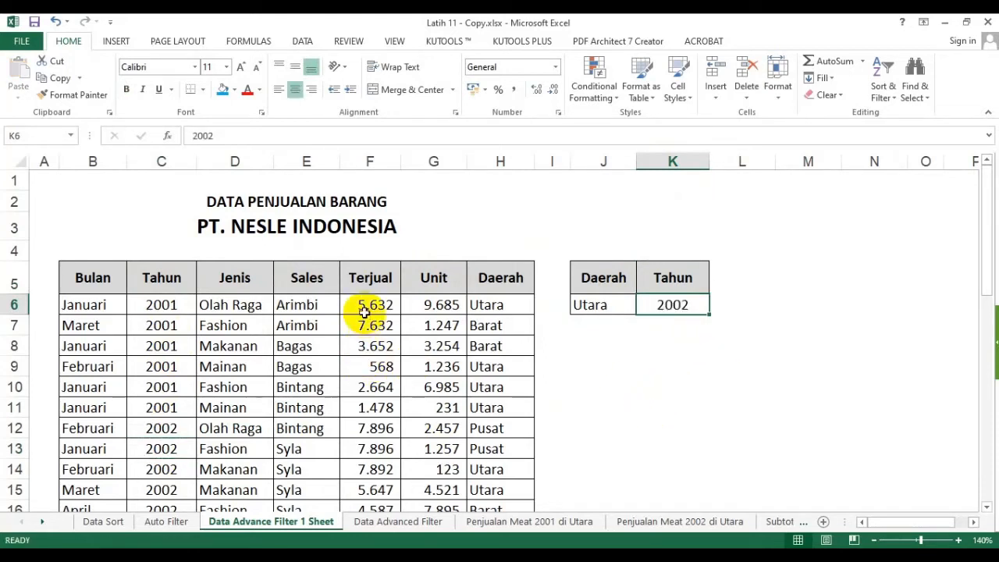
drag(600, 270, 691, 277)
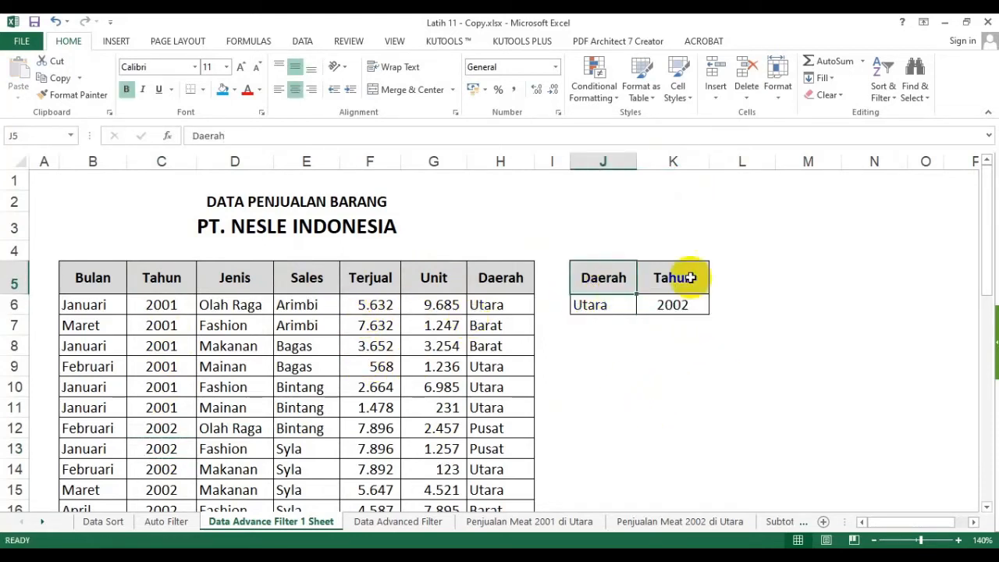
drag(614, 279, 674, 305)
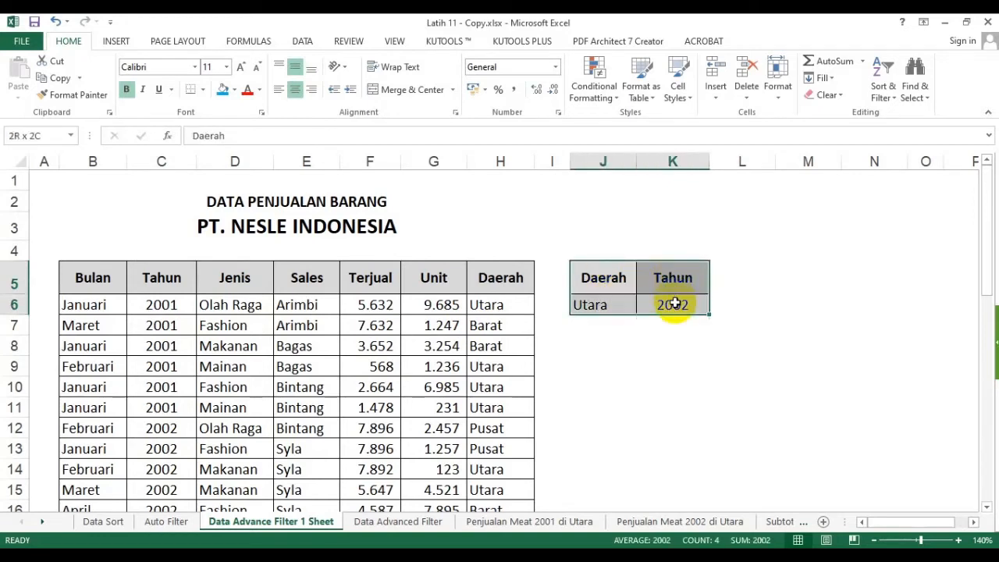
click(602, 276)
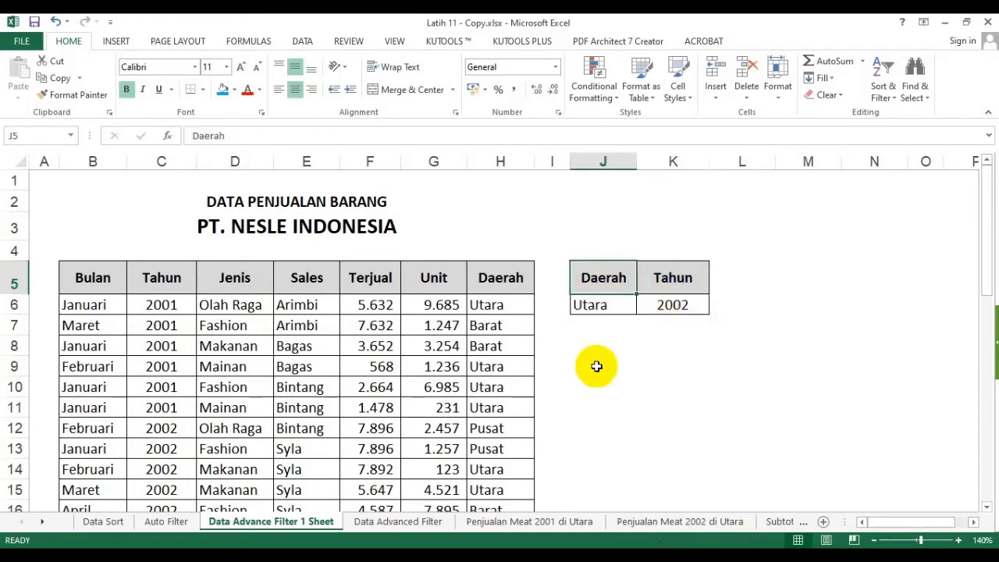
Try mismatched criteria with 2002 under Daerah and Barat under Tahun, and undo both entries.
click(606, 309)
text(2002)
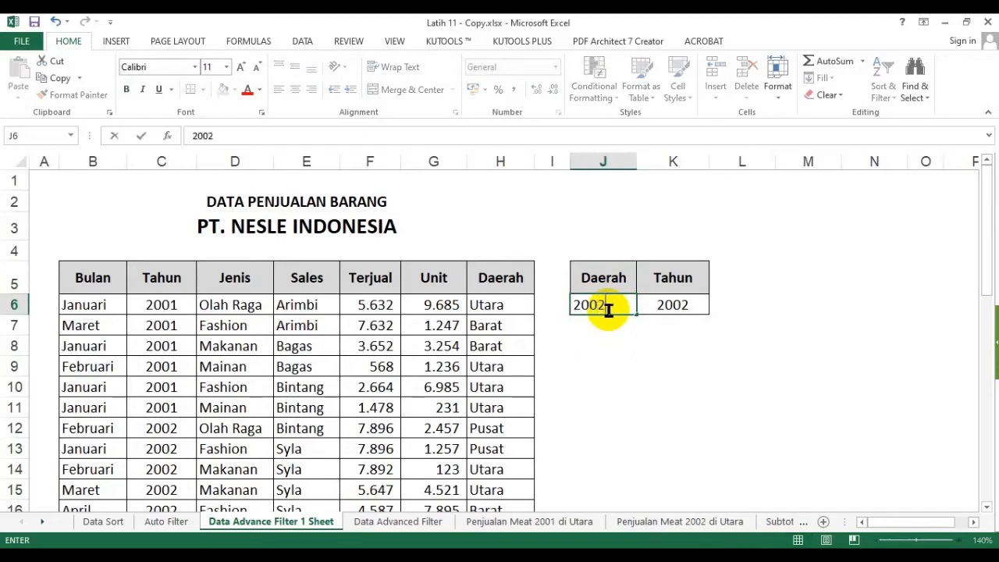
key(Right)
text(Barat)
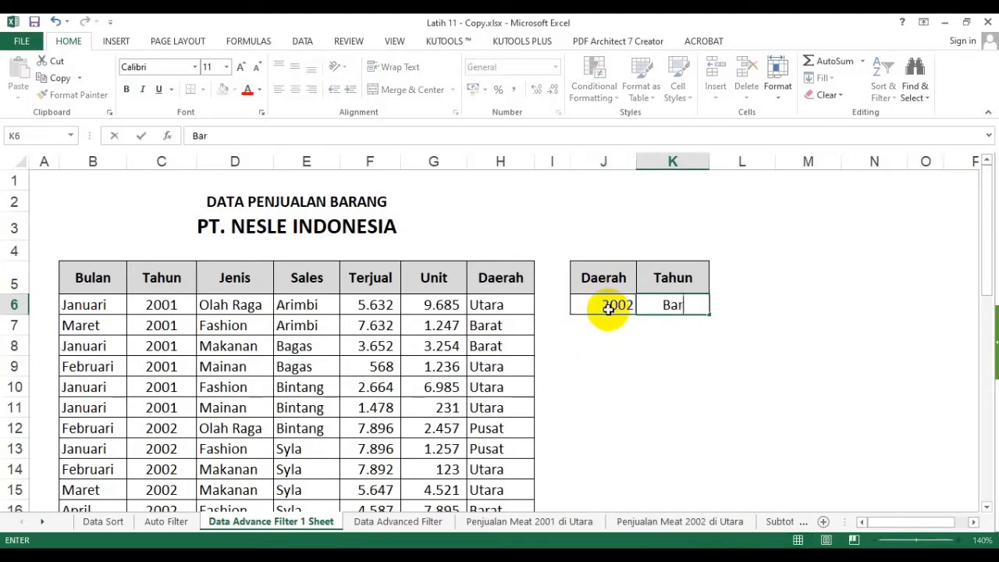
key(Return)
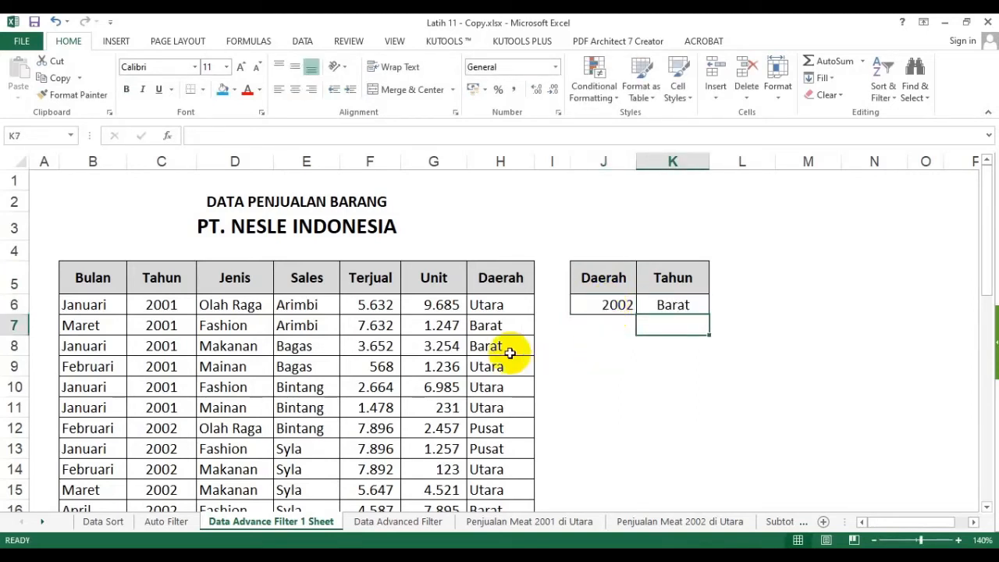
key(ctrl+z)
key(ctrl+z)
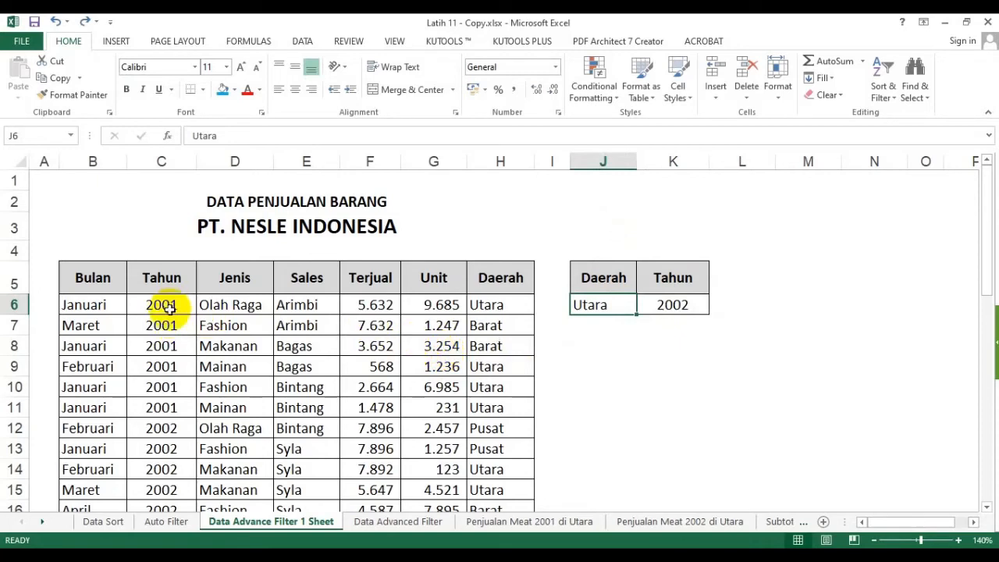
Copy the sales table's full header row B5:H5 to J8 below the criteria range as output headers.
drag(121, 289, 500, 283)
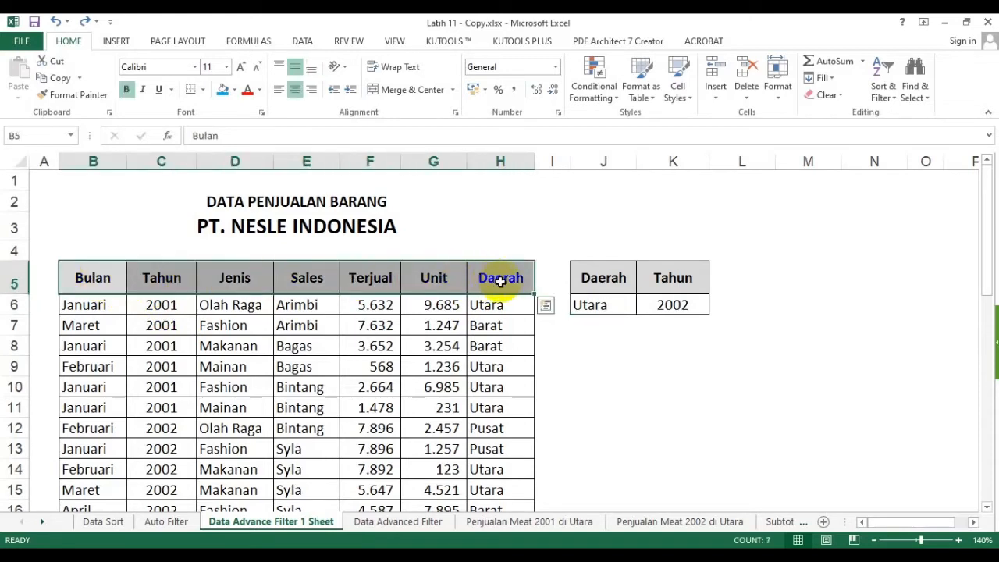
key(ctrl+c)
click(600, 361)
click(603, 342)
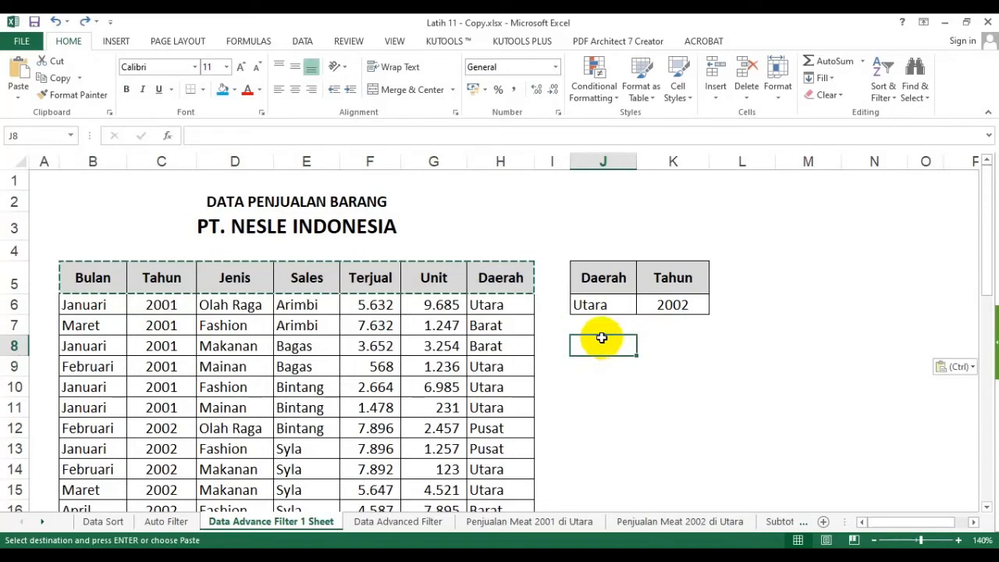
key(ctrl+v)
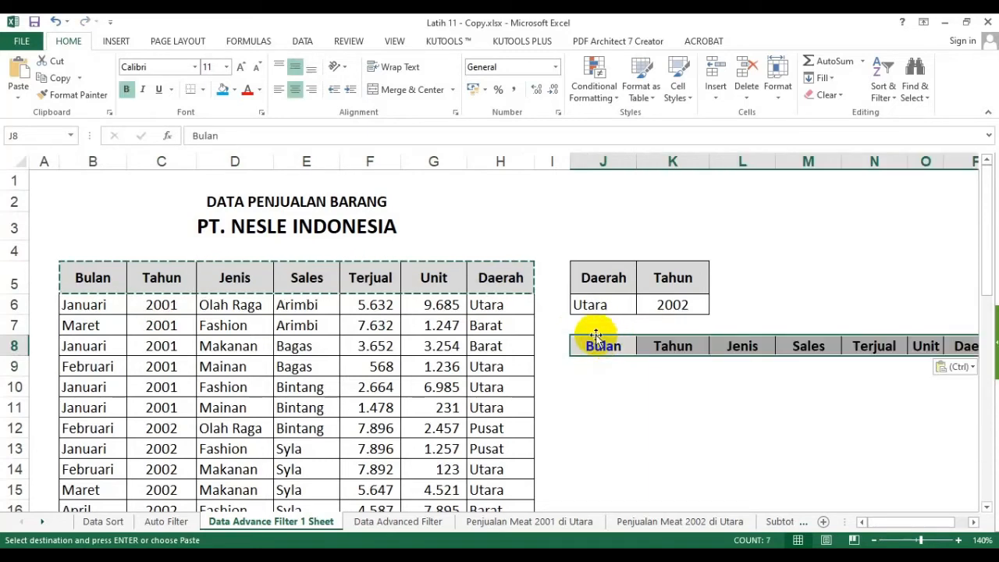
click(974, 522)
click(505, 428)
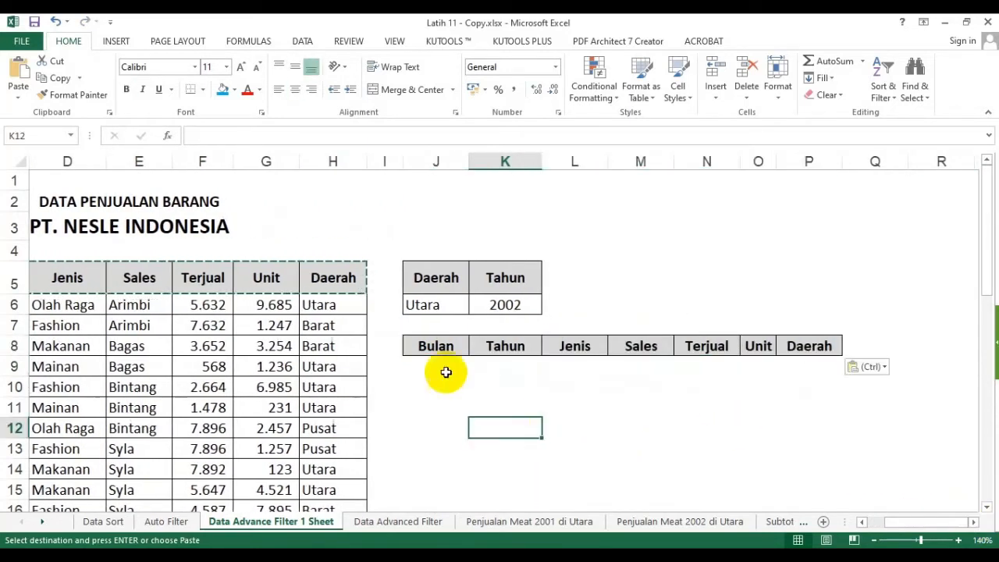
drag(437, 346, 805, 346)
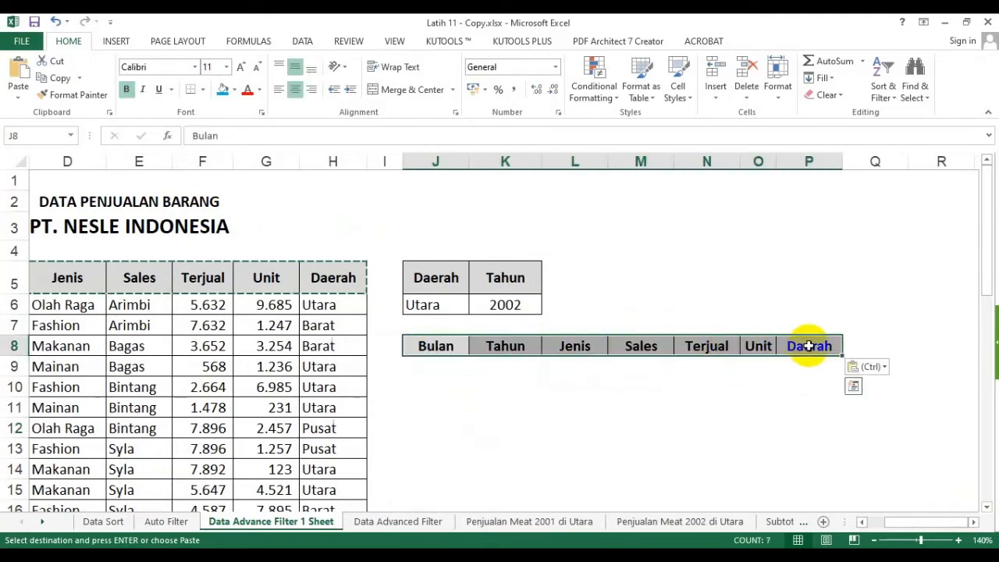
click(579, 407)
drag(434, 280, 513, 299)
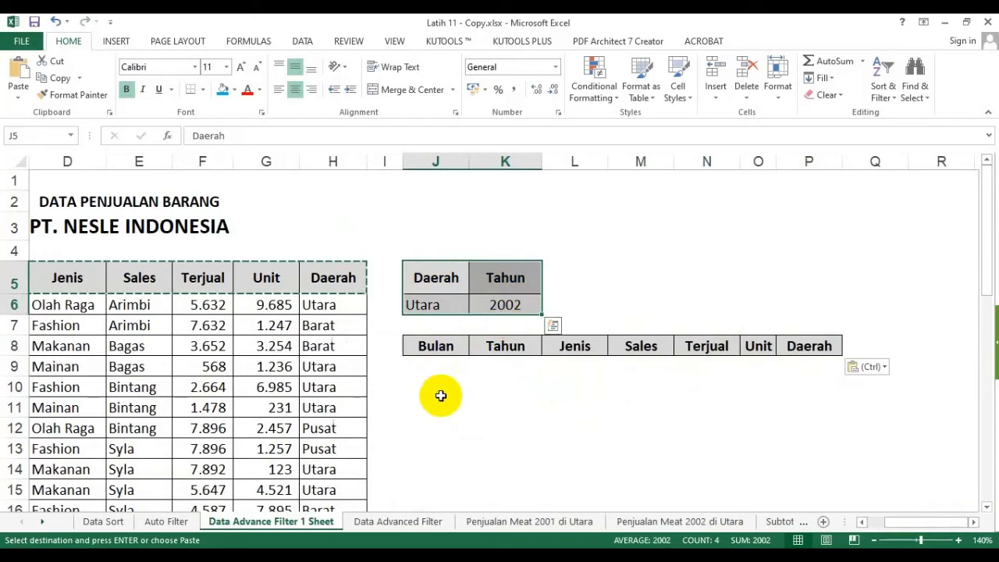
drag(440, 395, 654, 450)
click(529, 448)
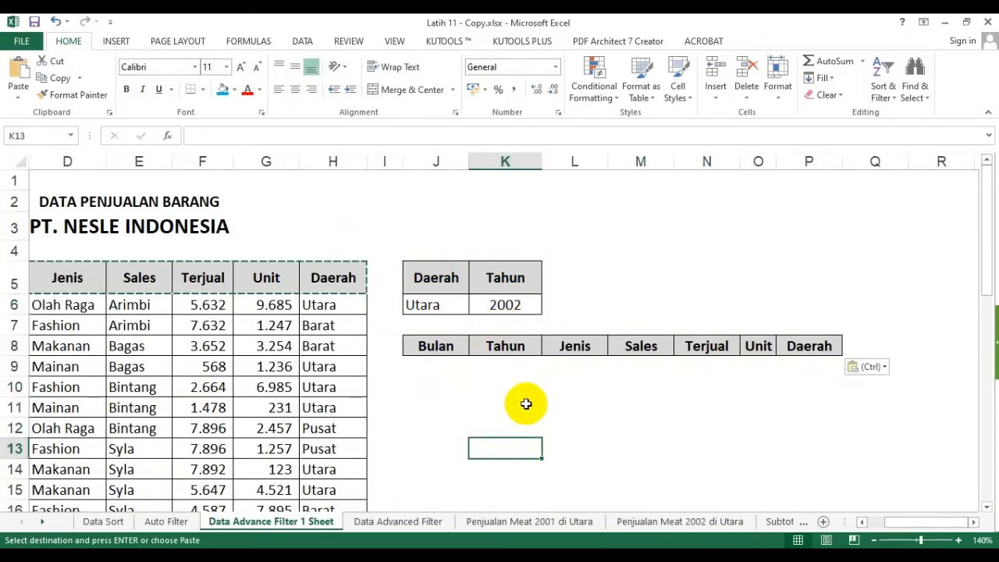
Try a test entry fff in K10 beneath the output headers and remove it.
click(527, 388)
text(fff)
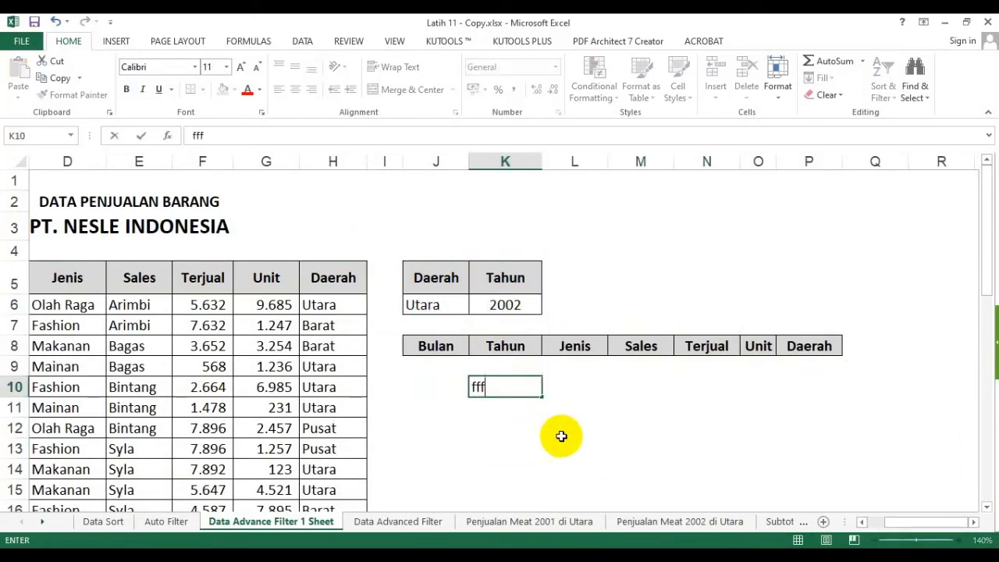
key(Return)
click(499, 388)
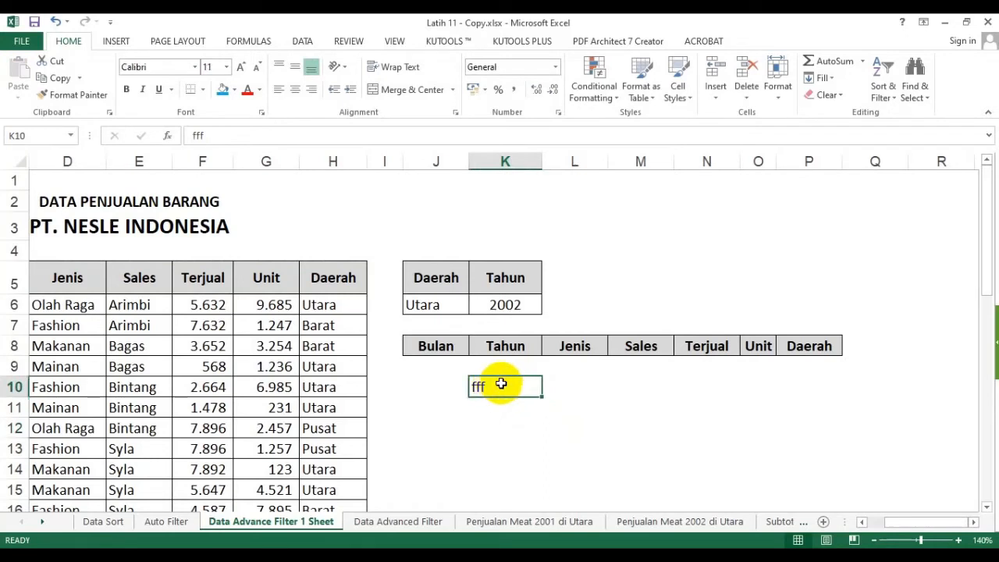
Enter the test text fdf in K40, far below the output headers.
scroll(506, 381, down, 9)
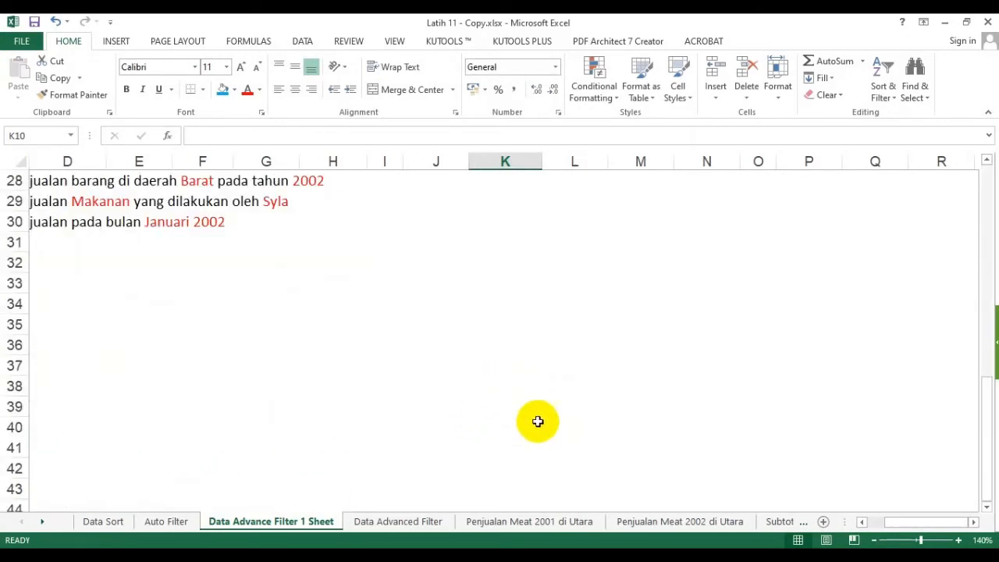
click(541, 425)
text(fdf)
click(573, 383)
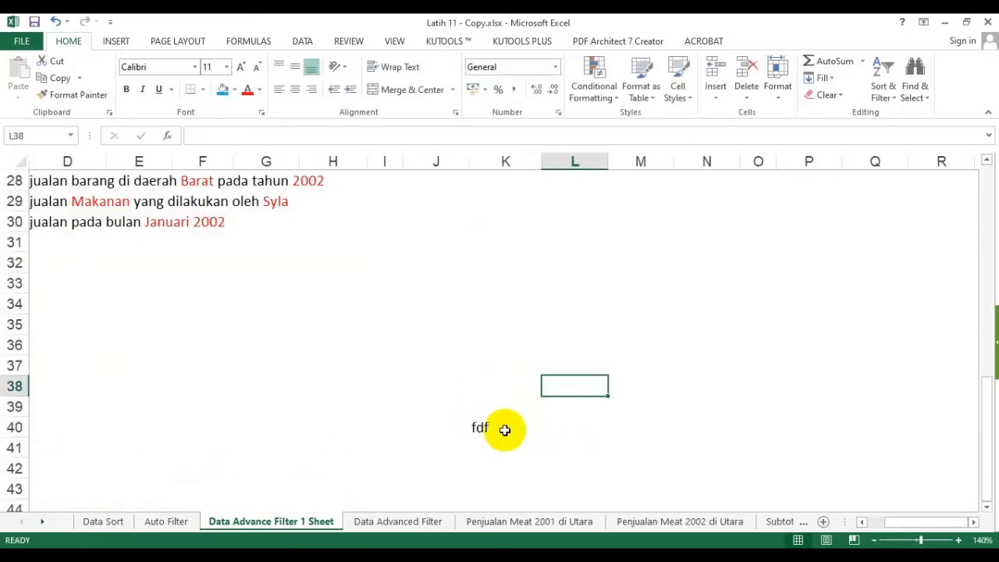
click(504, 428)
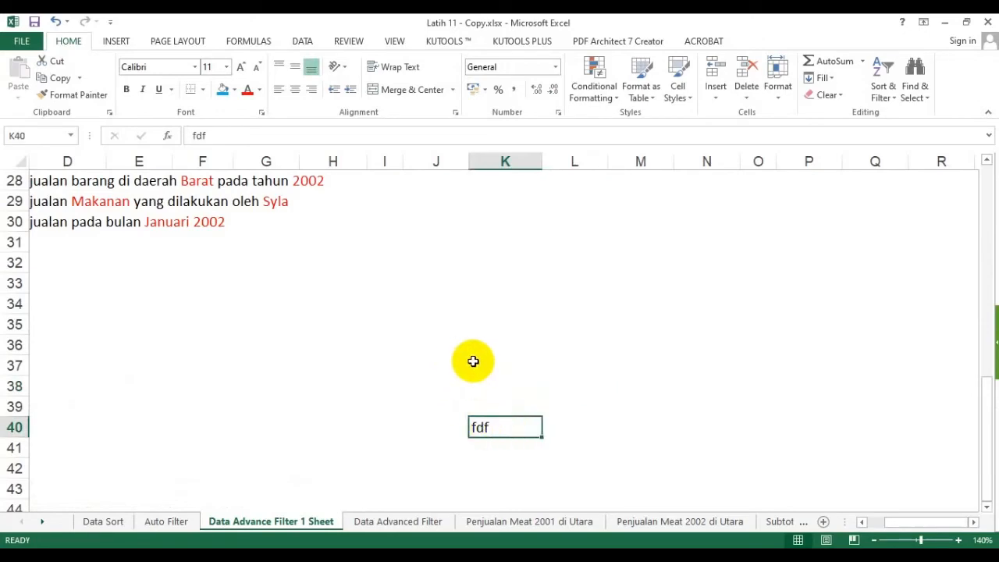
scroll(470, 356, up, 9)
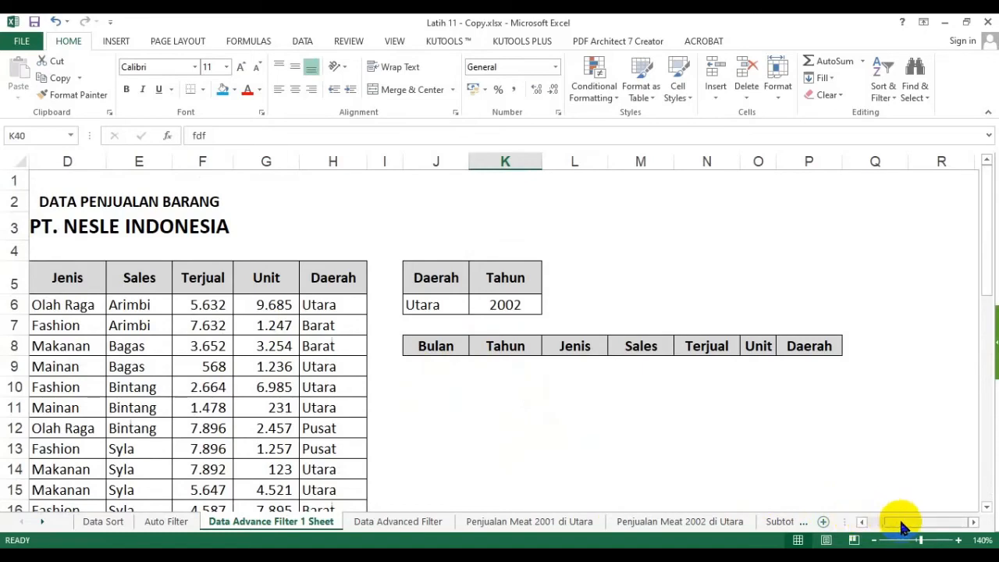
Start an Advanced Filter that copies to another location and reselect the sales table B5:H25 as its list range.
drag(897, 525, 866, 524)
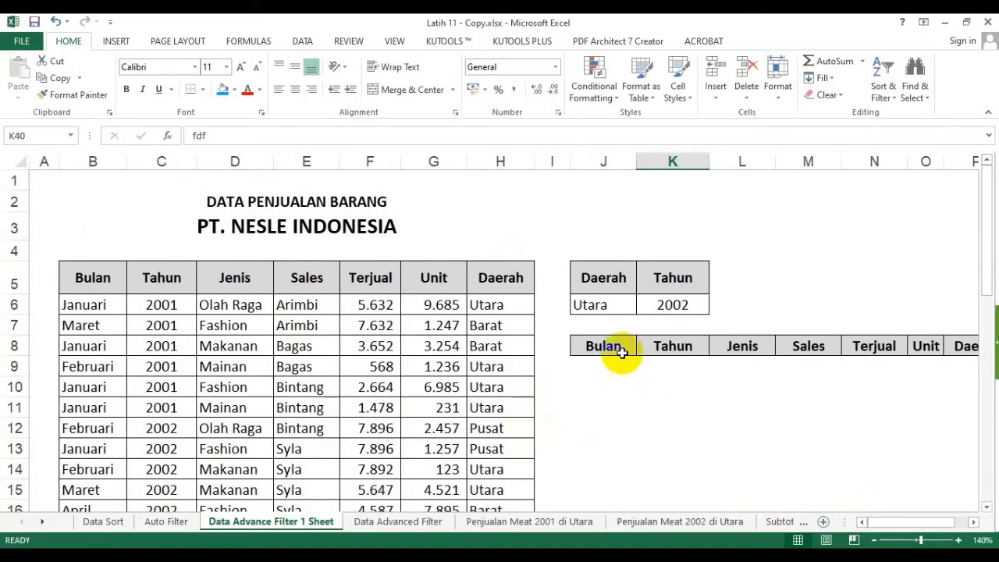
click(302, 40)
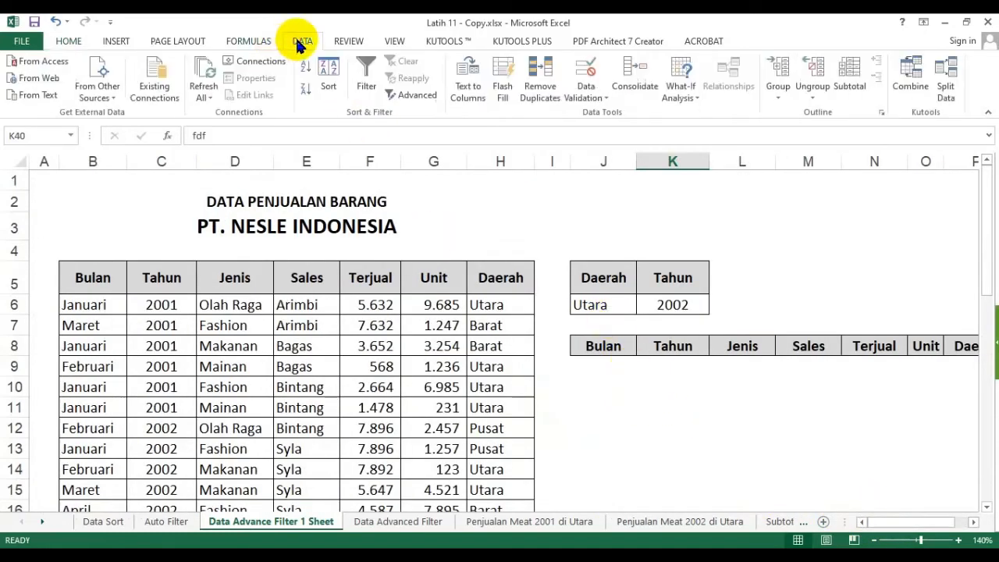
click(419, 96)
click(412, 265)
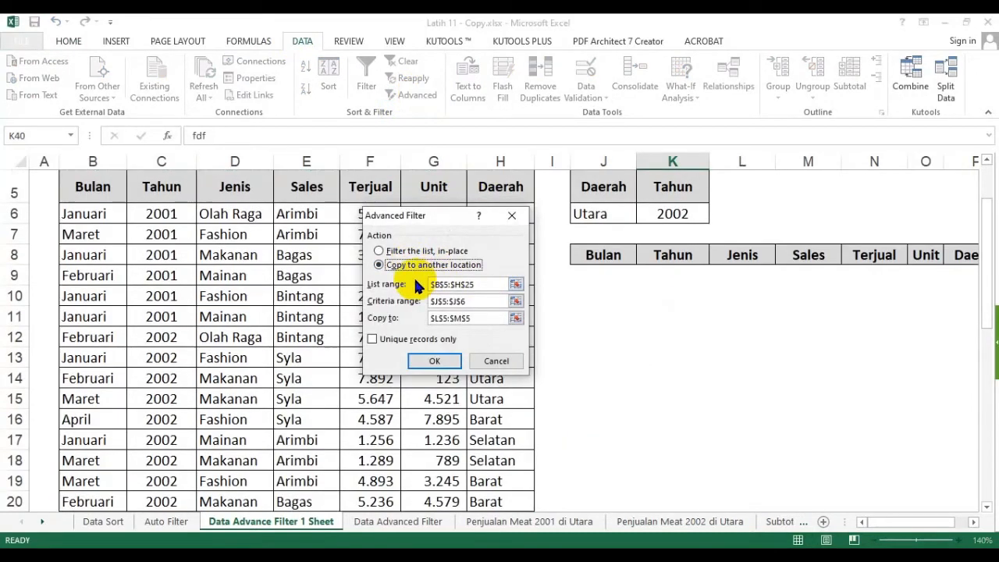
click(484, 286)
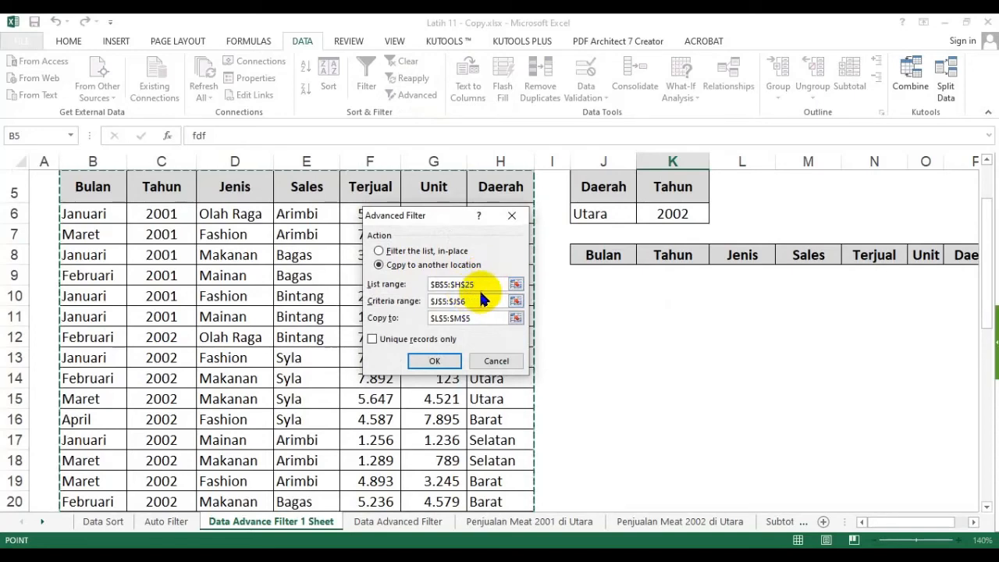
click(406, 285)
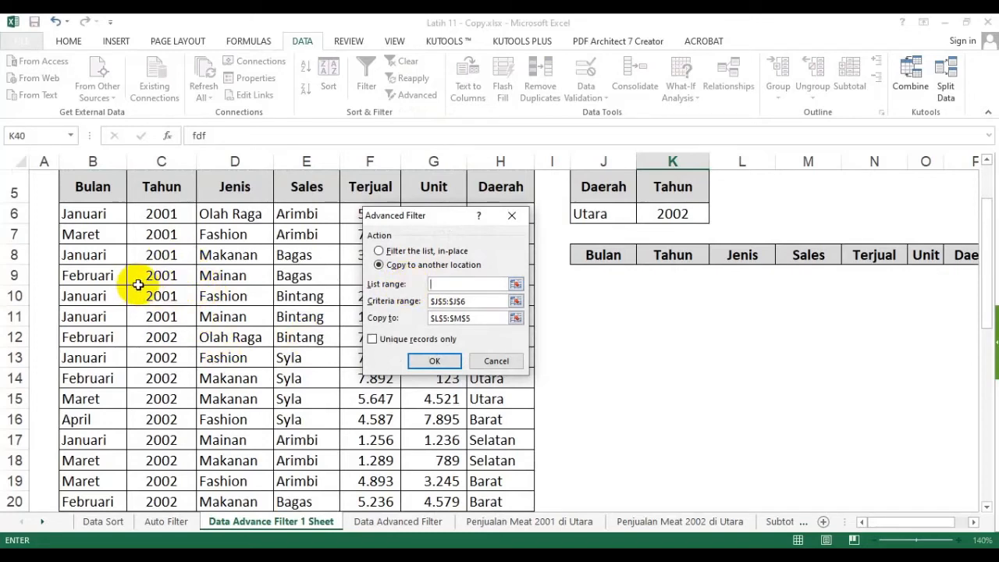
scroll(139, 285, up, 1)
click(90, 263)
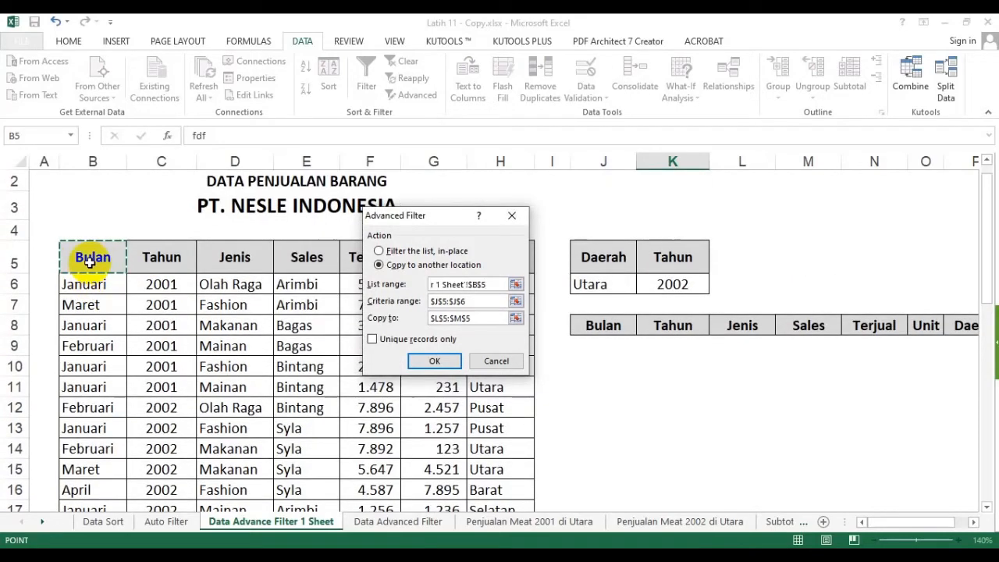
key(ctrl+shift+Right)
key(ctrl+shift+Down)
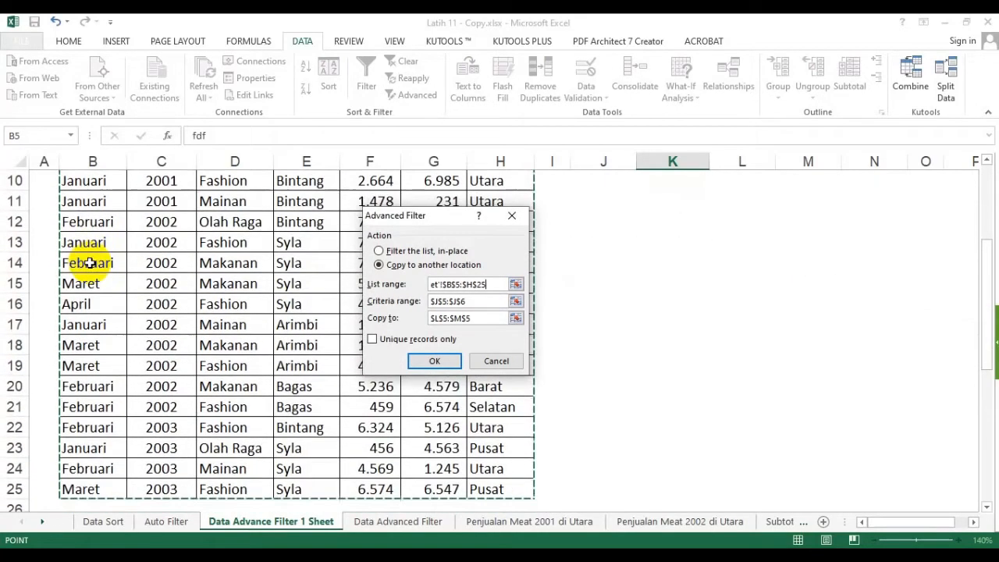
Replace the Advanced Filter's criteria range with J5:K6, covering Daerah Utara and Tahun 2002.
click(461, 301)
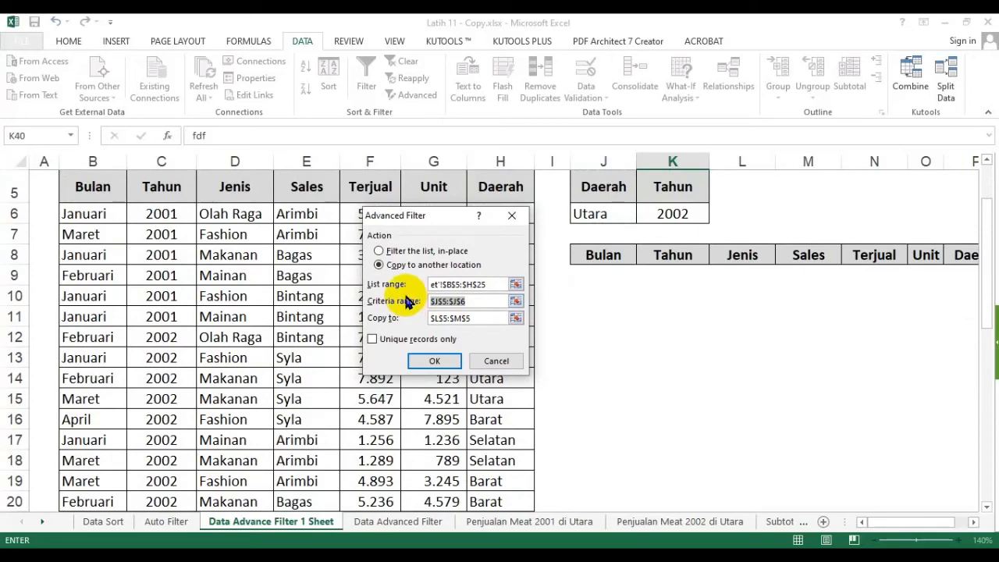
key(BackSpace)
scroll(551, 283, up, 1)
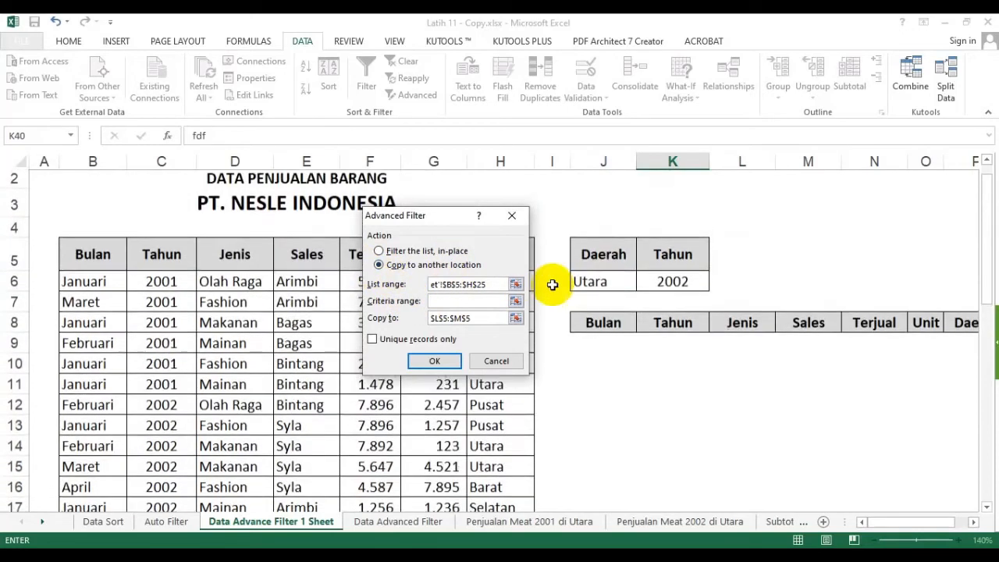
drag(613, 258, 672, 284)
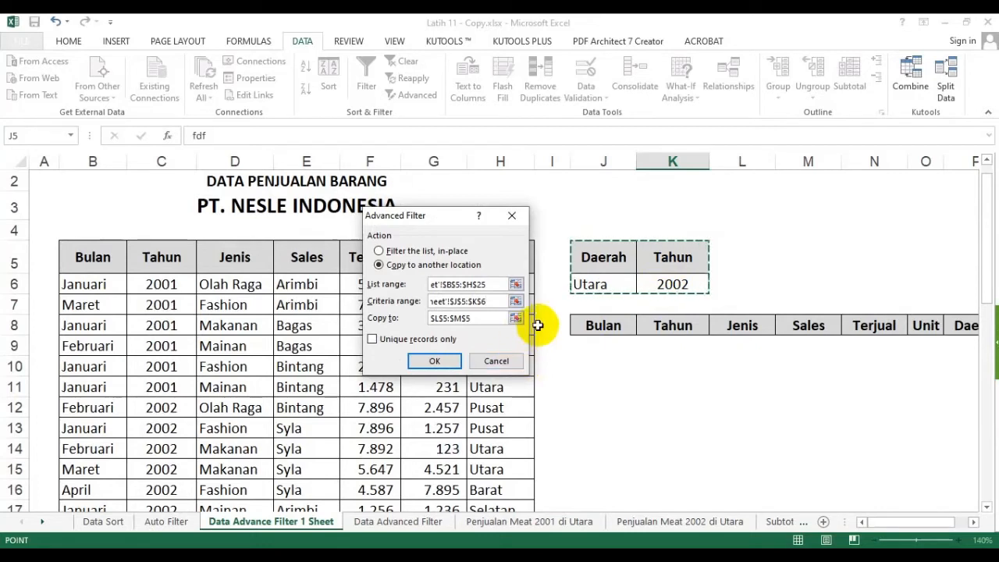
Set the copy destination to the output headers J8:P8 and run the Advanced Filter.
drag(478, 319, 415, 331)
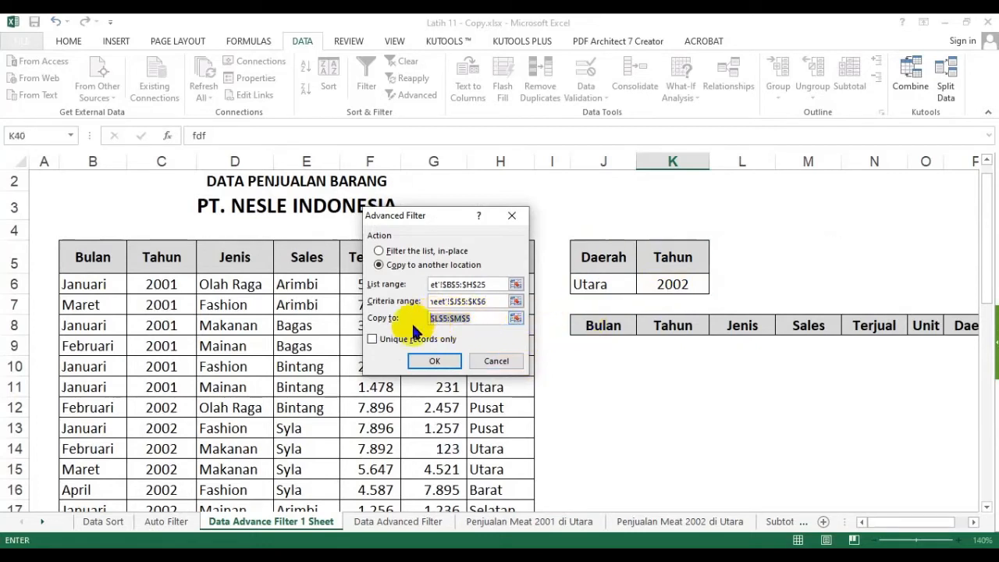
key(Delete)
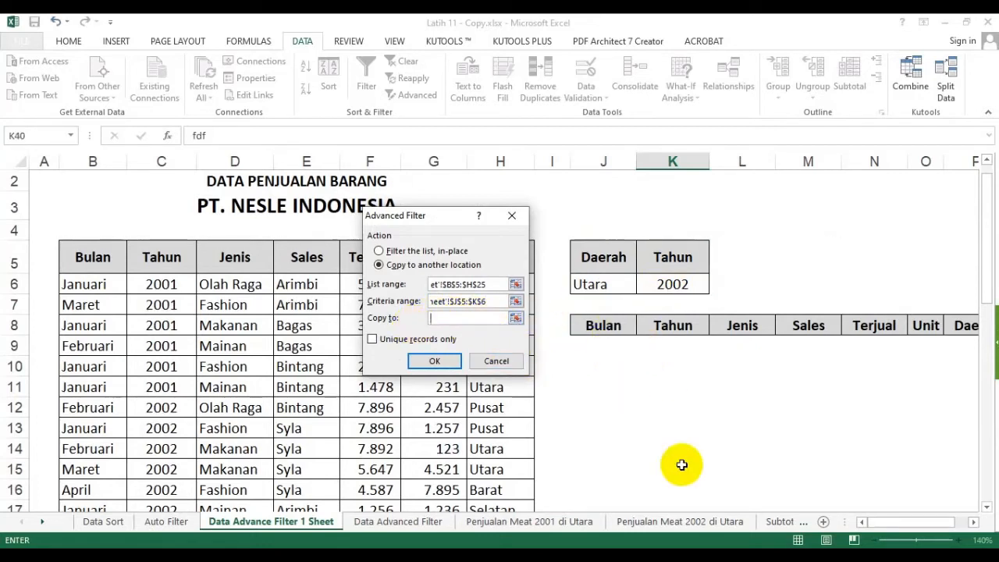
click(973, 522)
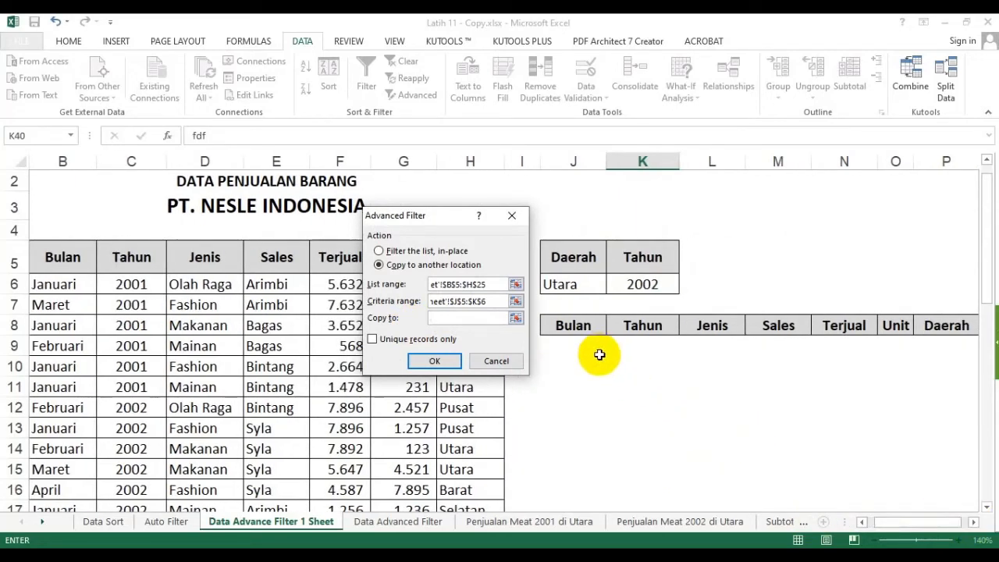
drag(578, 326, 880, 329)
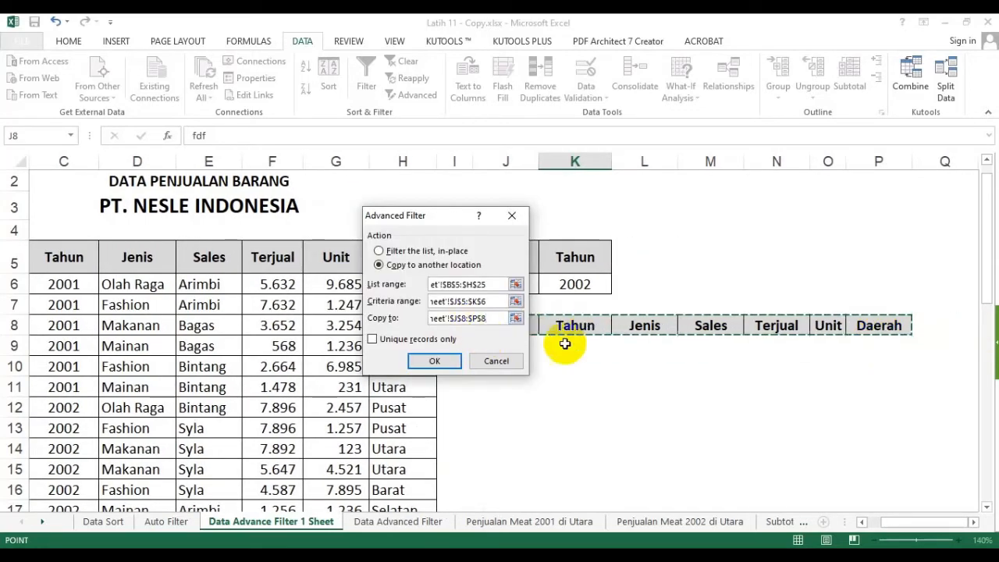
click(435, 359)
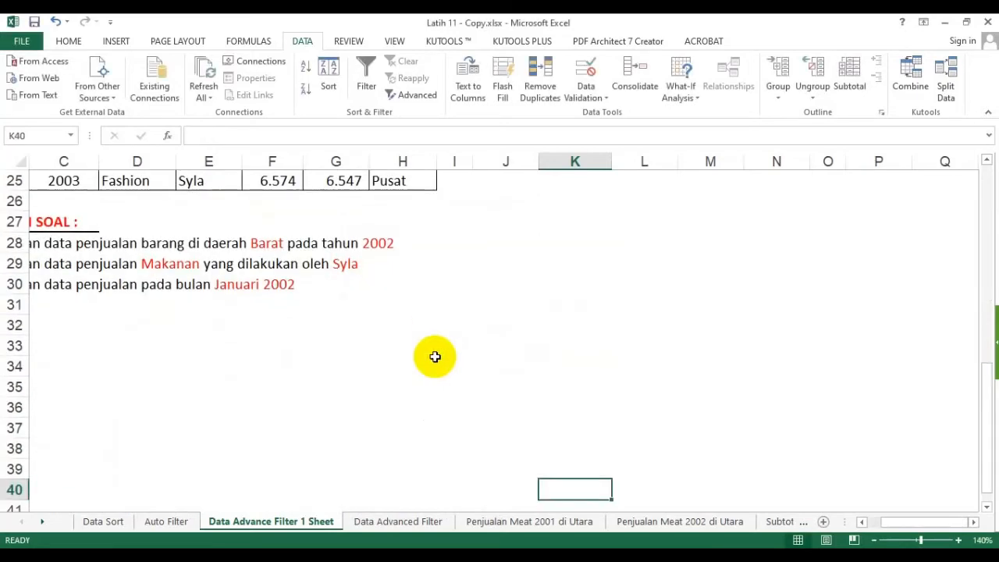
Check K40 and the extracted rows under J8:P8, and widen column O so its Unit values fit.
scroll(554, 404, down, 3)
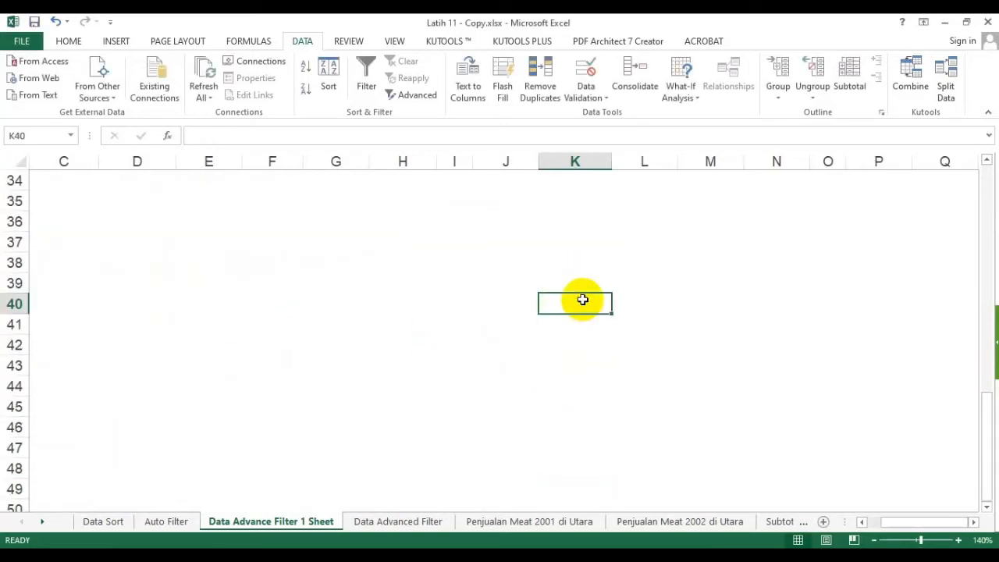
scroll(581, 296, up, 11)
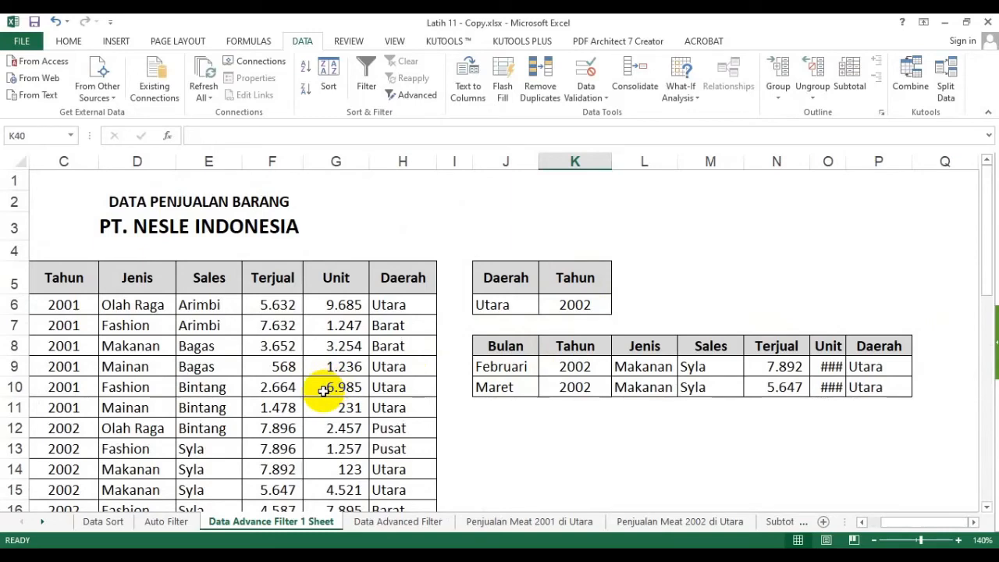
drag(511, 348, 695, 359)
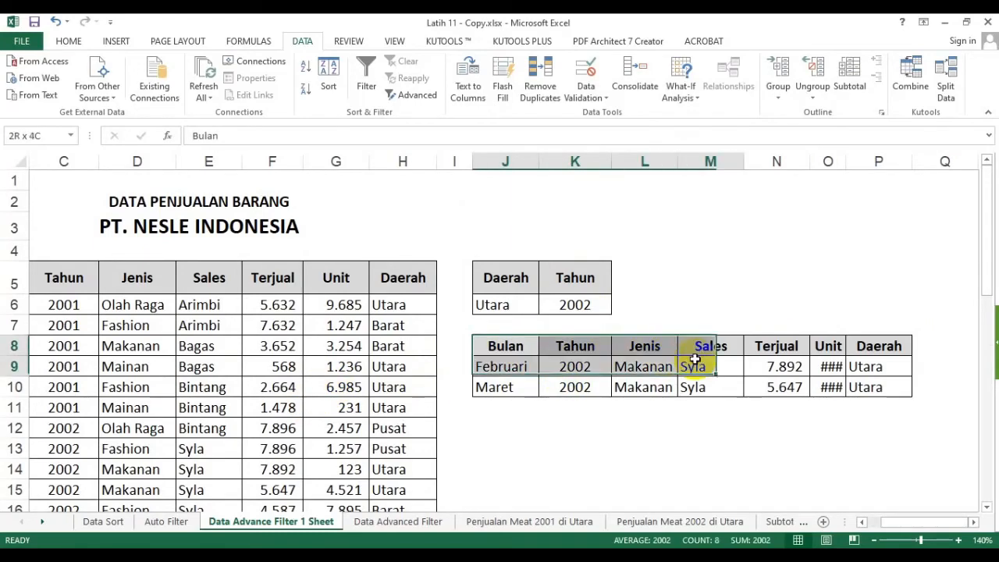
click(645, 428)
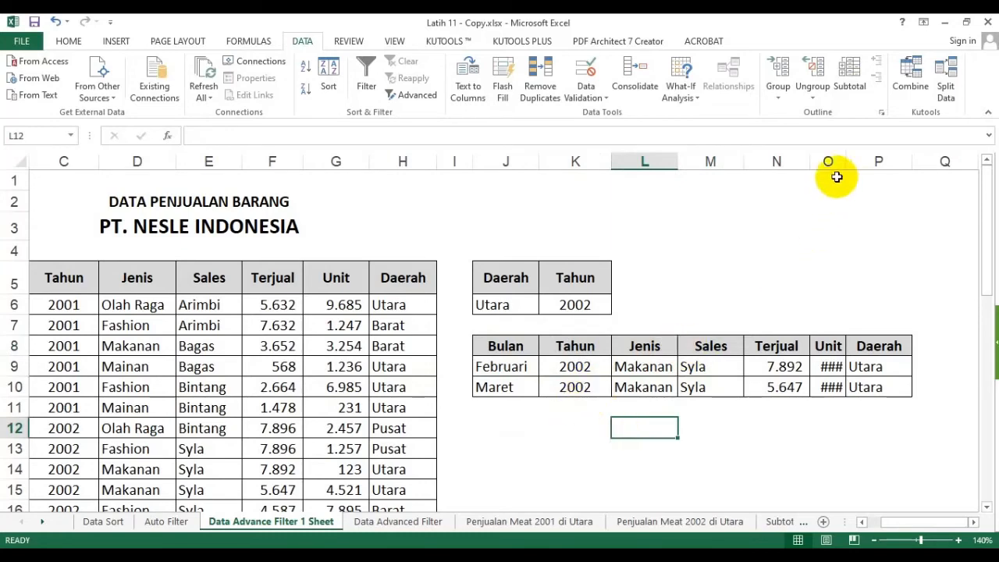
drag(844, 161, 888, 163)
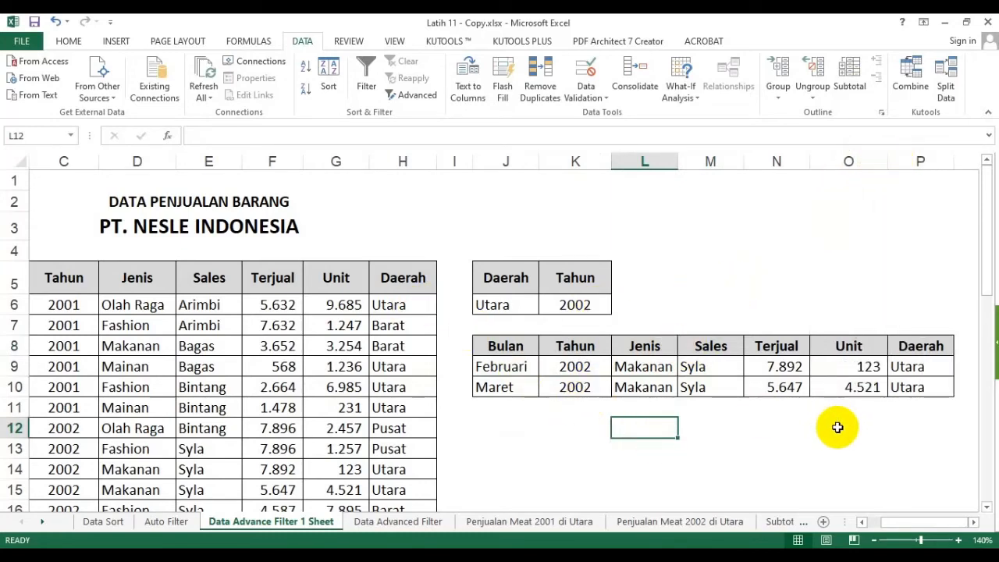
Copy the sales table's full header row B5:H5 over the criteria headers starting at J5.
click(865, 523)
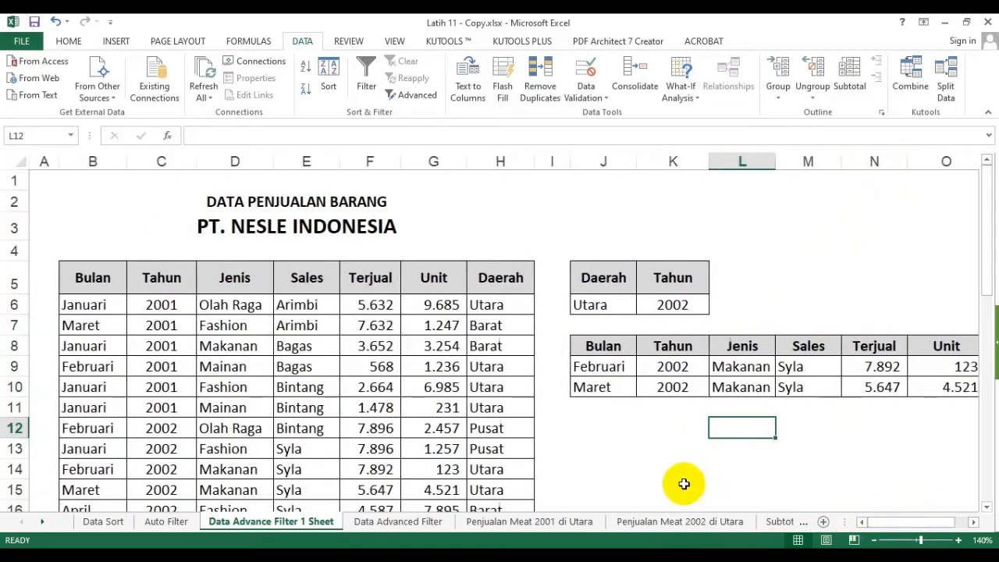
click(93, 277)
drag(94, 277, 488, 274)
key(ctrl+c)
click(622, 282)
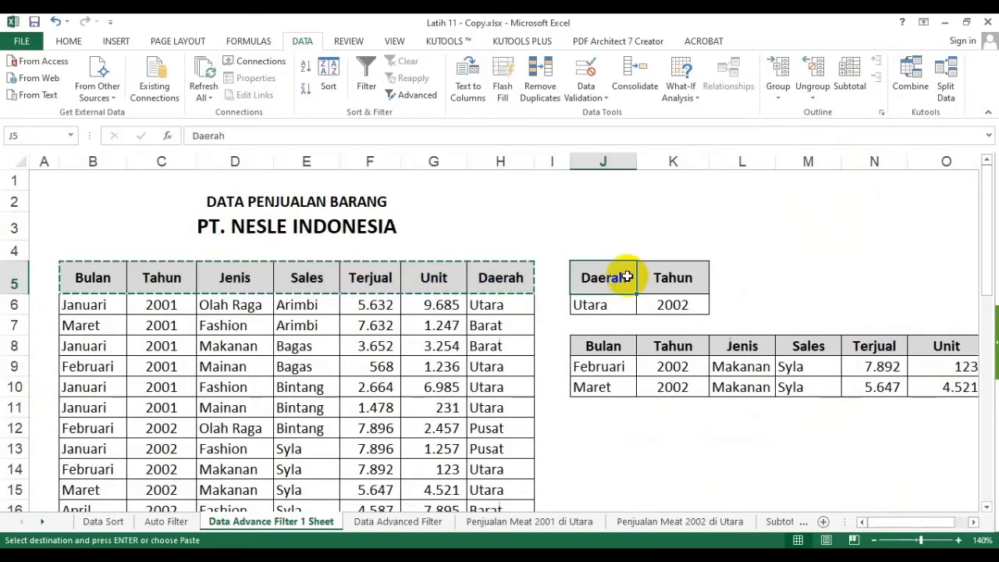
key(ctrl+v)
key(Escape)
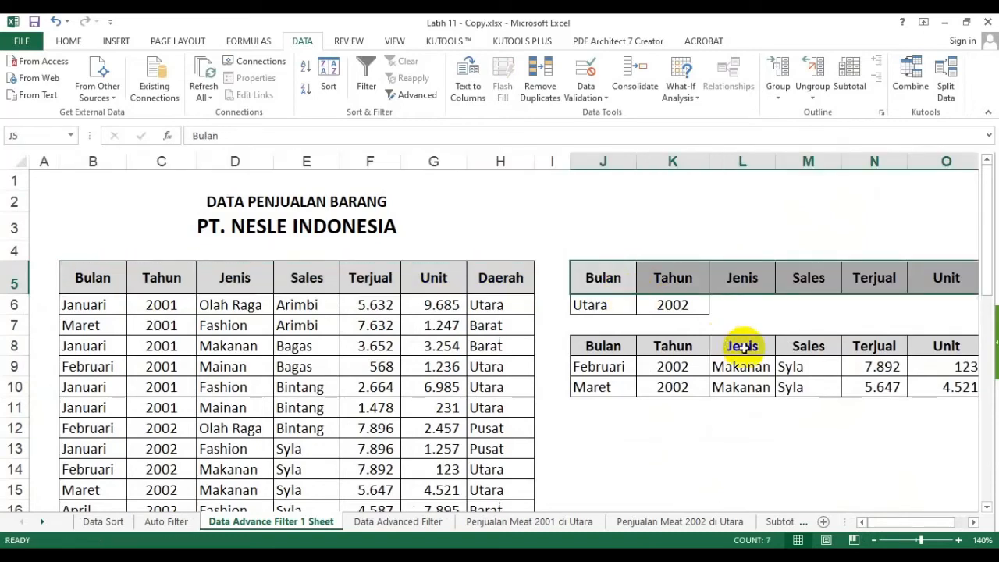
Apply All Borders to the criteria row J6:P6 beneath the new headers.
click(973, 522)
click(973, 521)
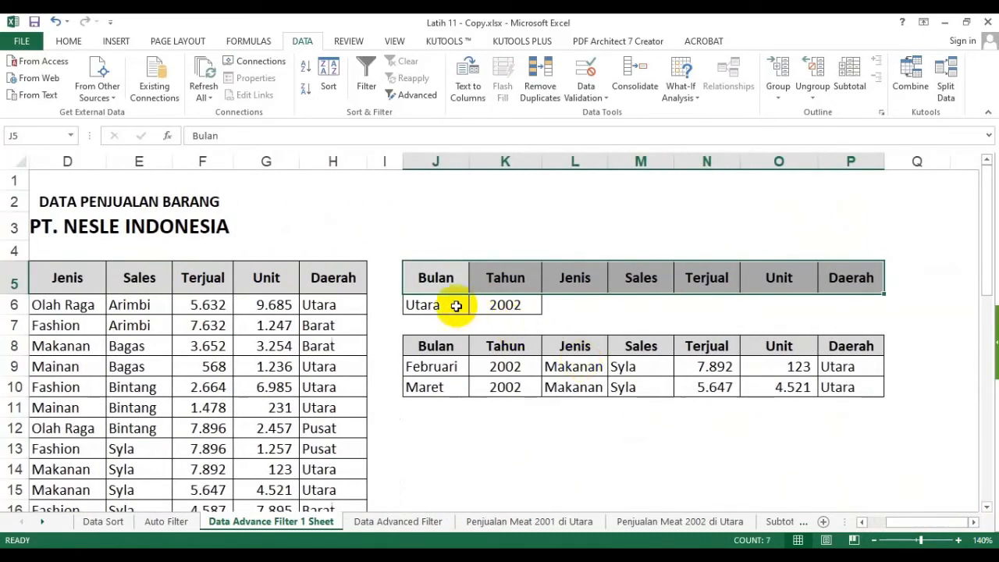
drag(455, 305, 856, 304)
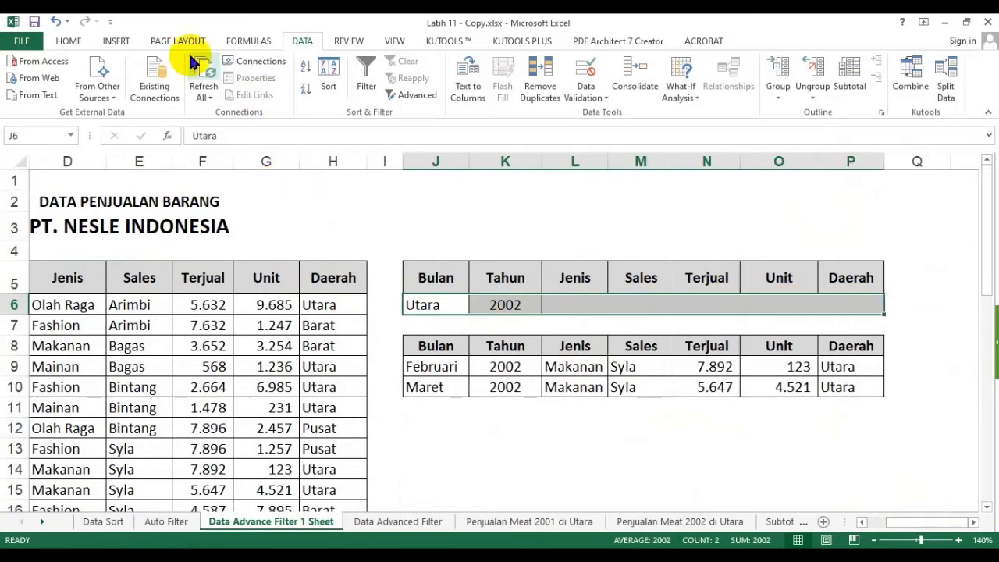
click(71, 41)
click(202, 90)
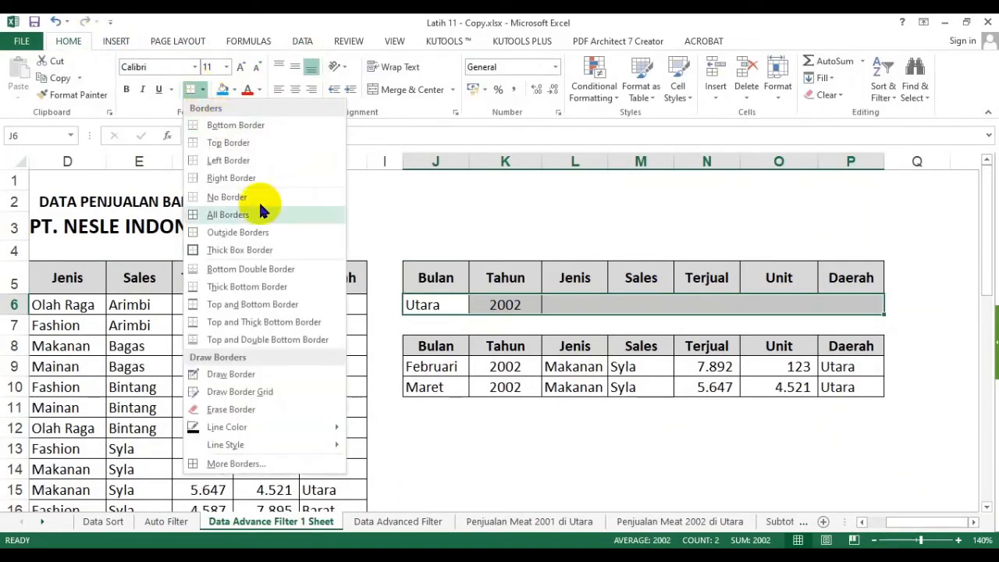
click(219, 215)
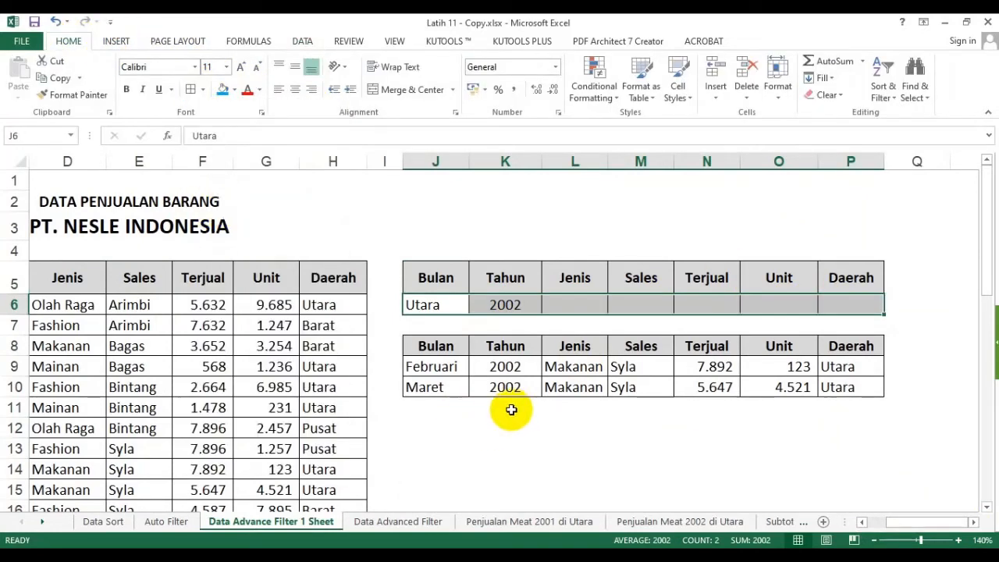
Clear the old criteria Utara and 2002 from J6 and K6.
click(573, 364)
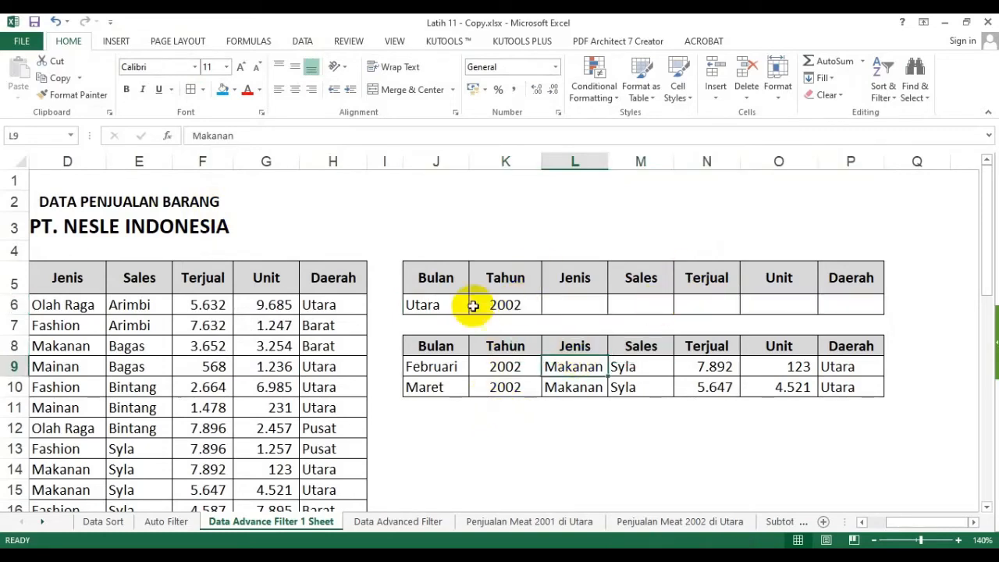
click(438, 305)
key(Delete)
click(500, 305)
key(Delete)
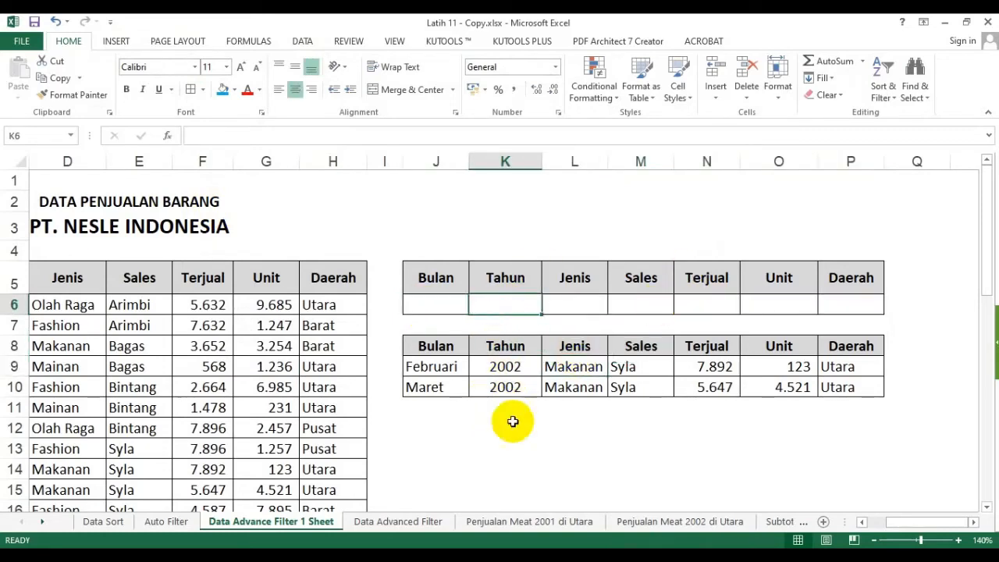
click(513, 422)
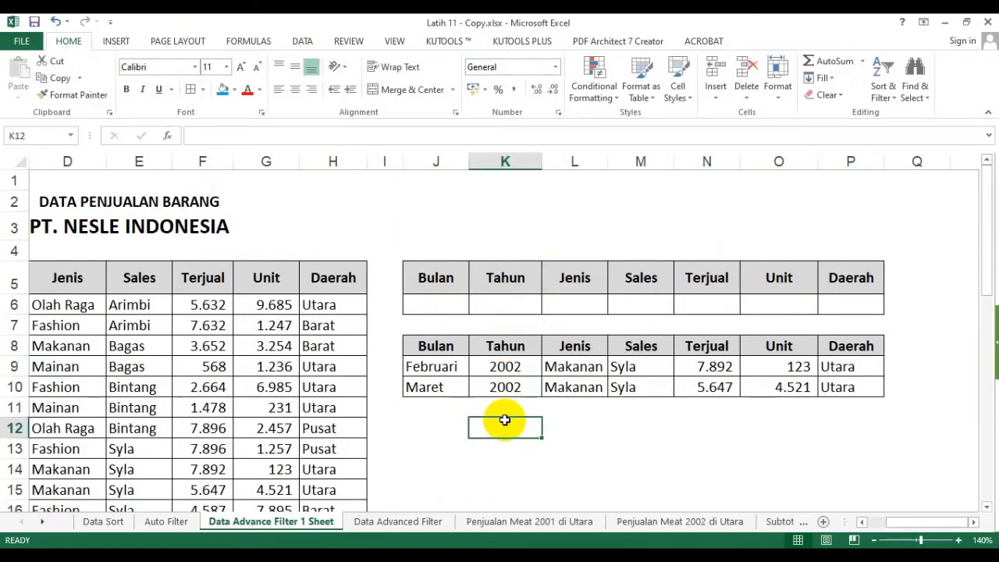
Copy the salesperson's name from E9 into M6 as the Sales criterion.
click(135, 368)
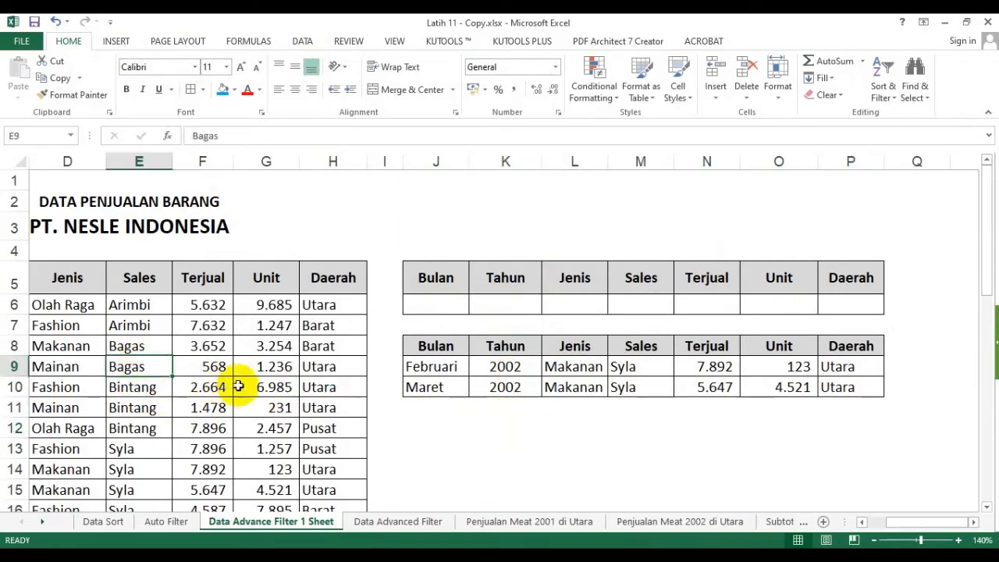
key(ctrl+c)
click(640, 307)
key(ctrl+v)
key(Escape)
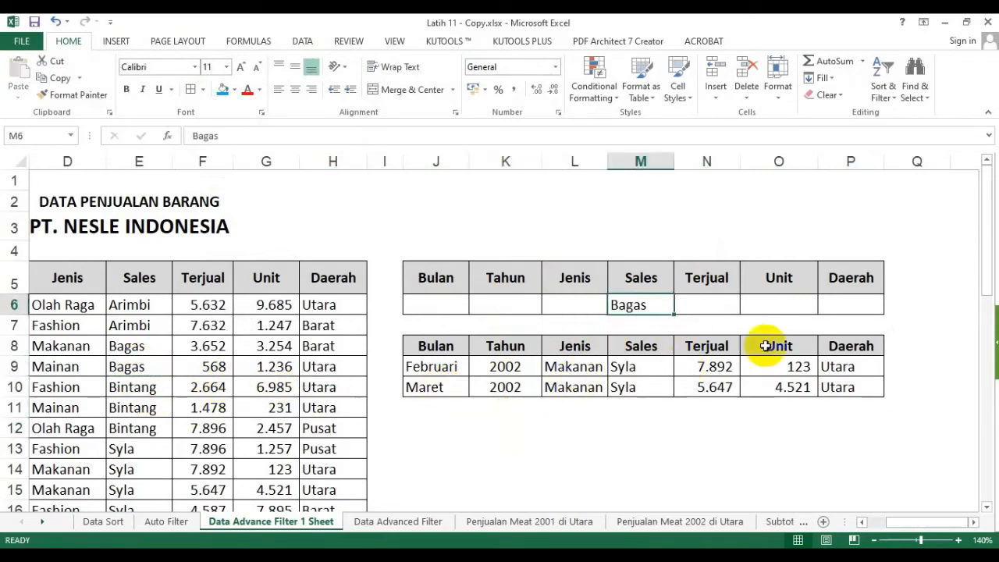
Compare the criteria range J5:P6 and its headers with the sales table's header row B5:H5.
click(699, 247)
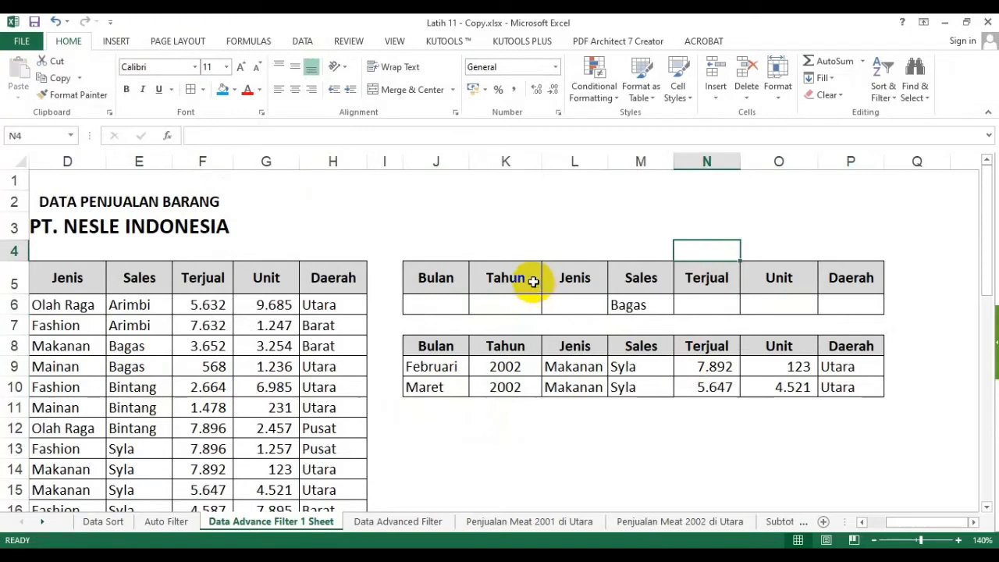
click(453, 277)
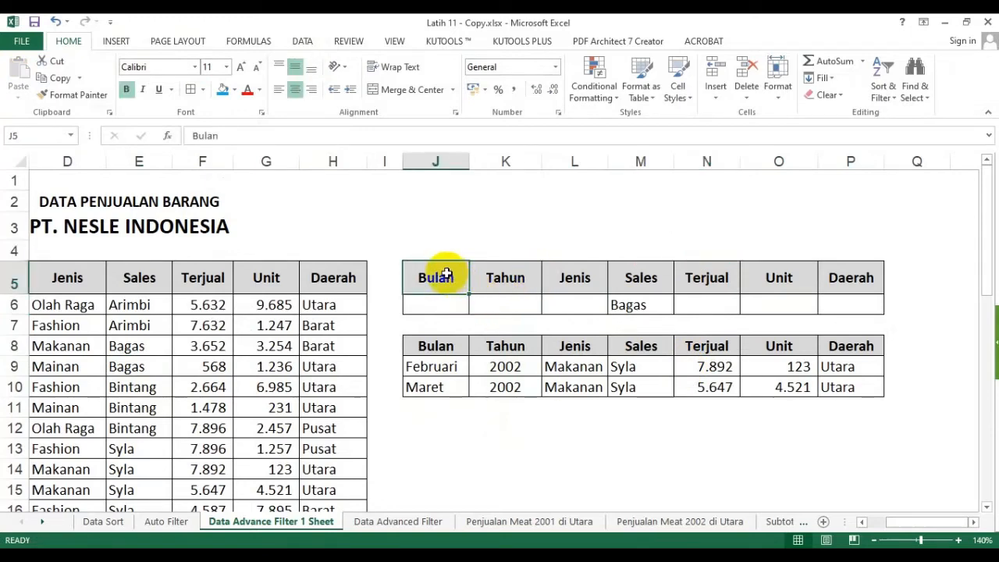
click(566, 329)
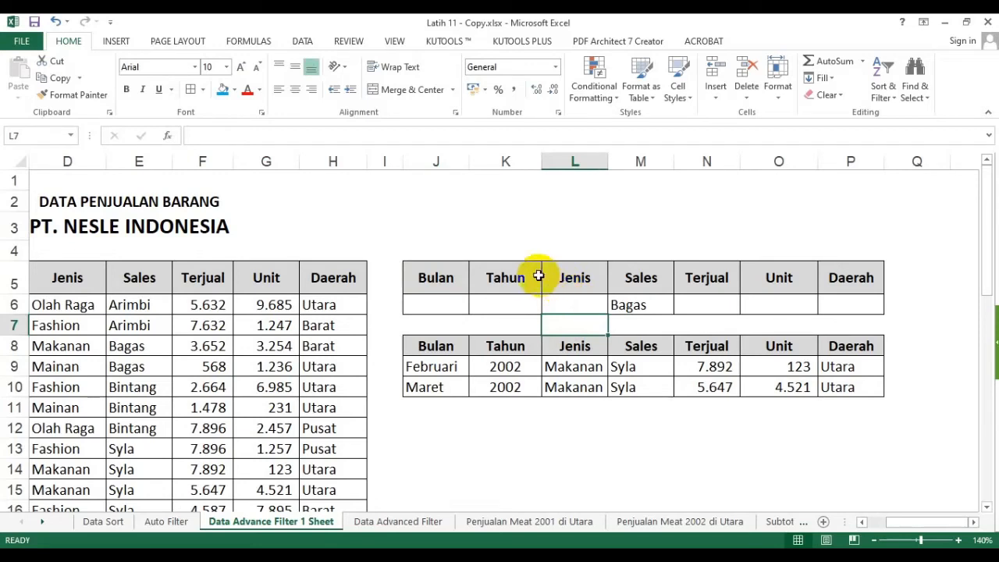
click(467, 278)
mouse_move(467, 278)
mouse_down()
mouse_move(816, 290)
mouse_move(838, 303)
mouse_up()
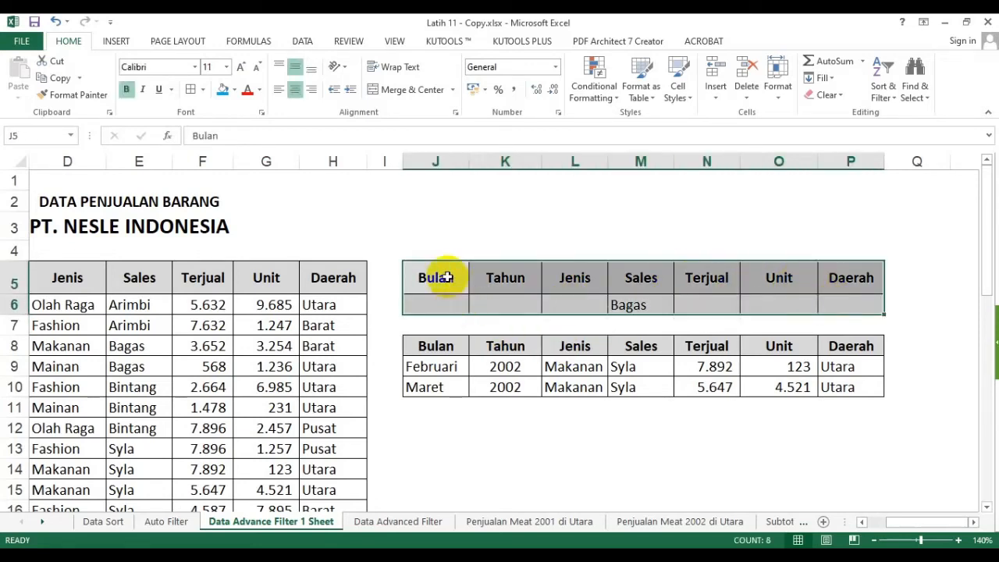
drag(435, 278, 843, 275)
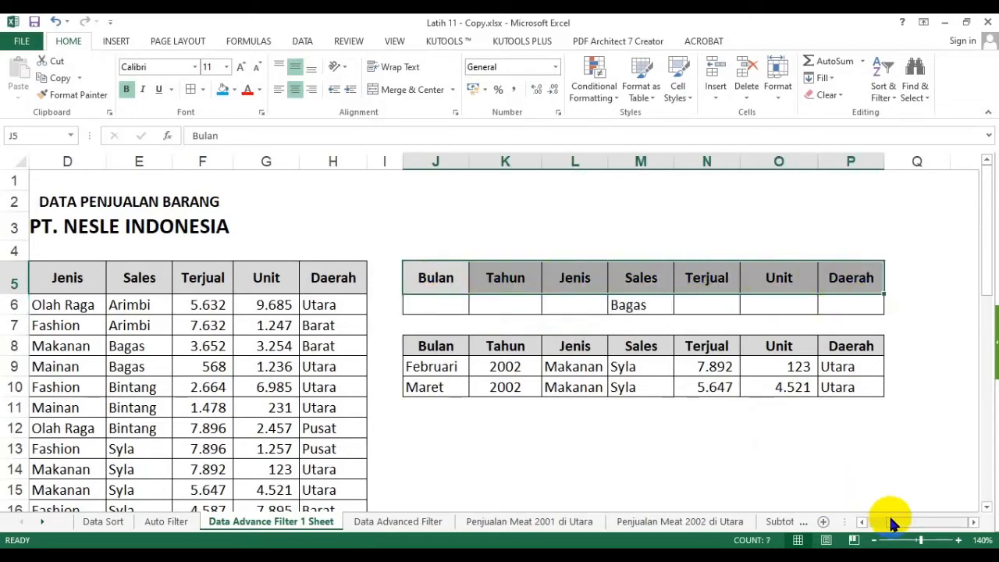
drag(905, 523, 882, 523)
drag(104, 279, 487, 278)
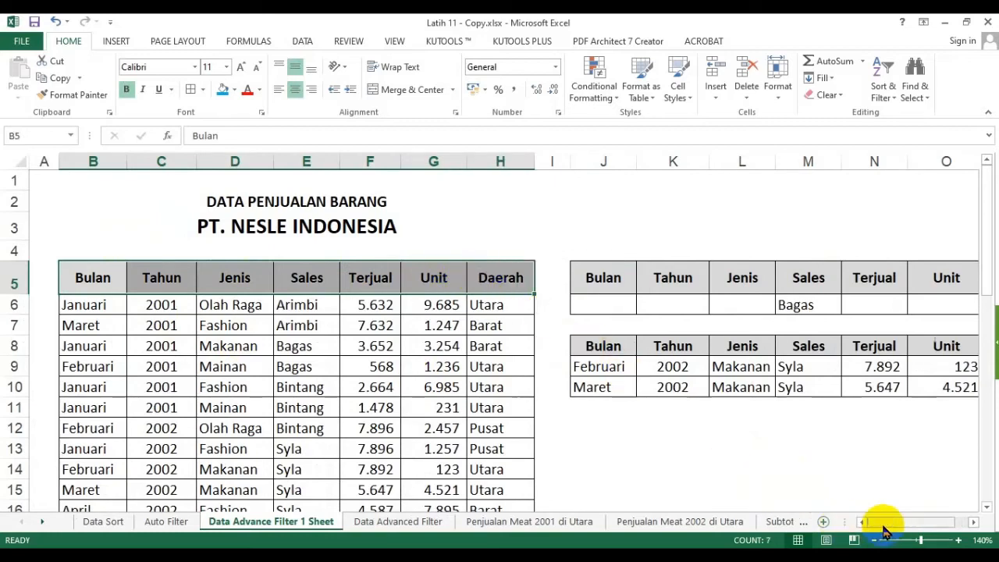
drag(885, 522, 906, 522)
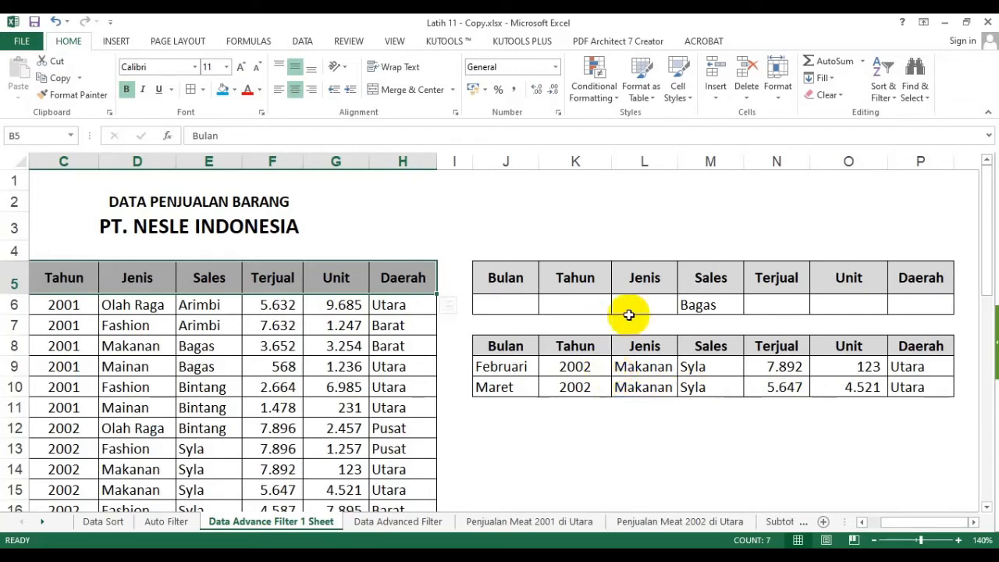
Examine the criteria cells J6 to M6, comparing the blank cells with the filled Sales criterion.
click(685, 305)
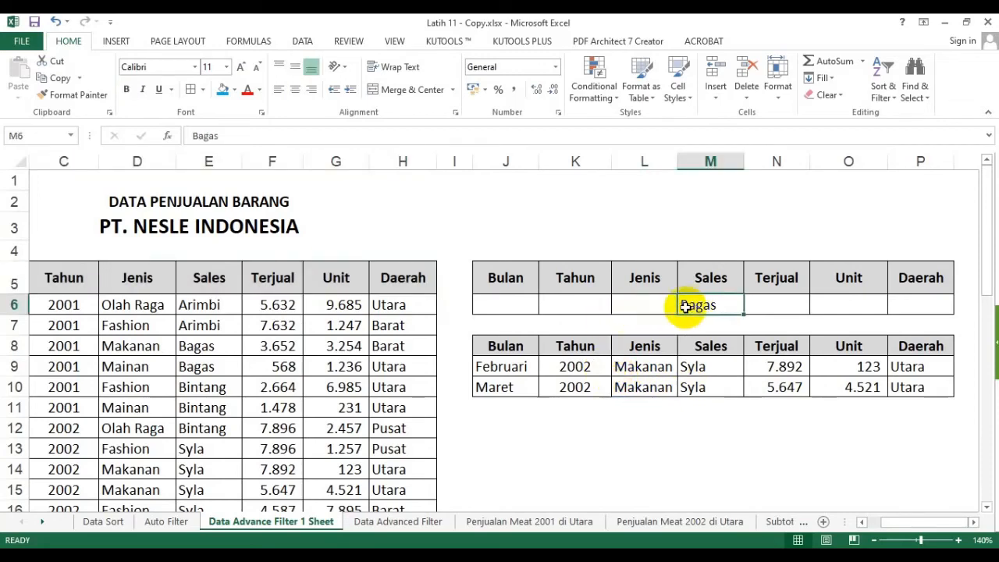
click(507, 300)
click(582, 306)
click(643, 308)
click(708, 306)
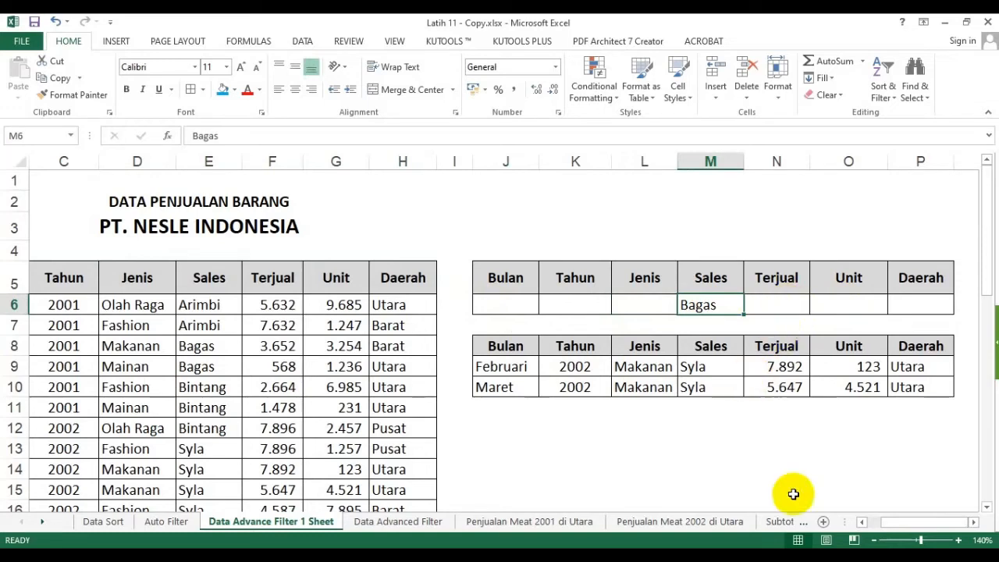
click(974, 521)
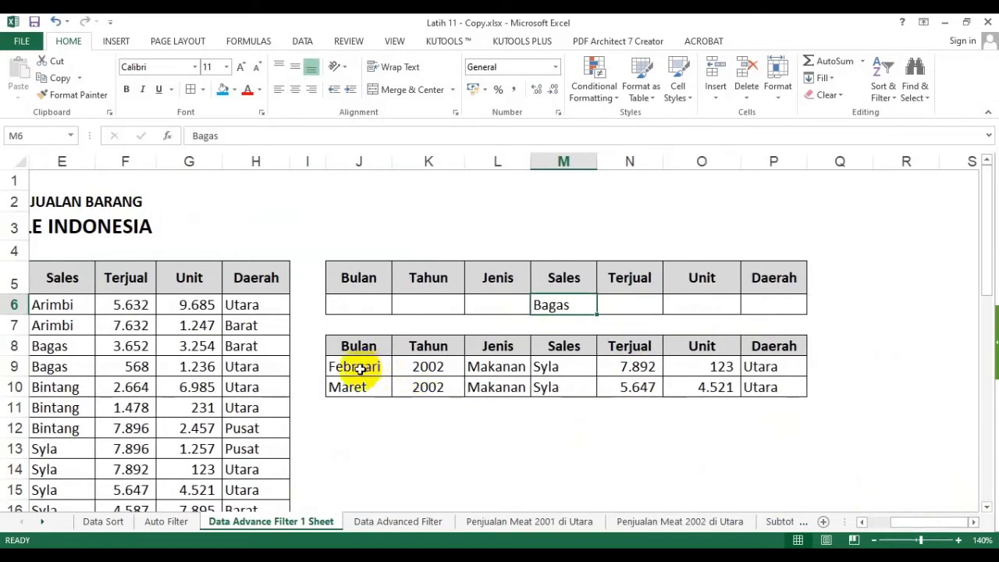
Delete the previously extracted records from J9:P10 below the output headers.
drag(364, 367, 771, 388)
key(Delete)
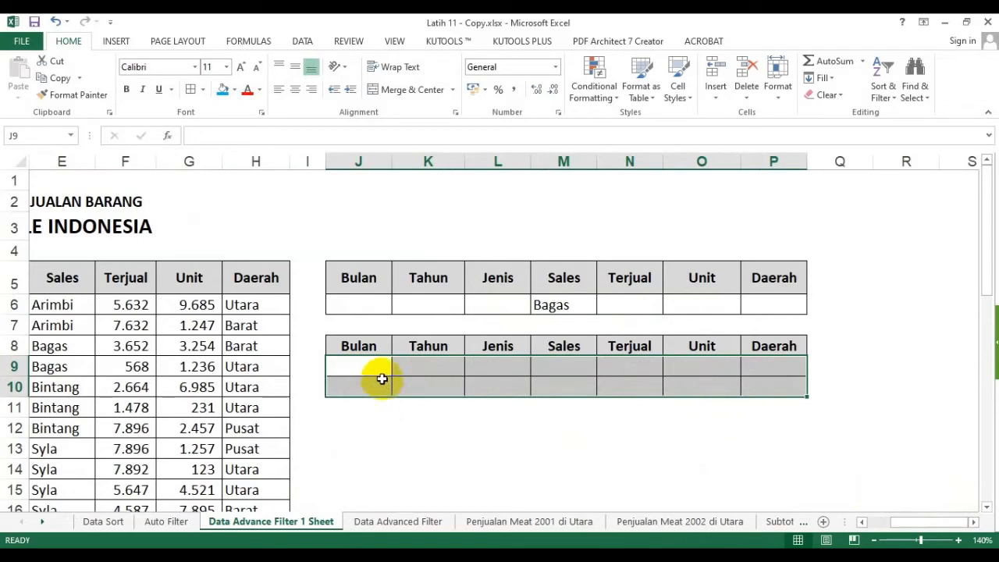
click(566, 428)
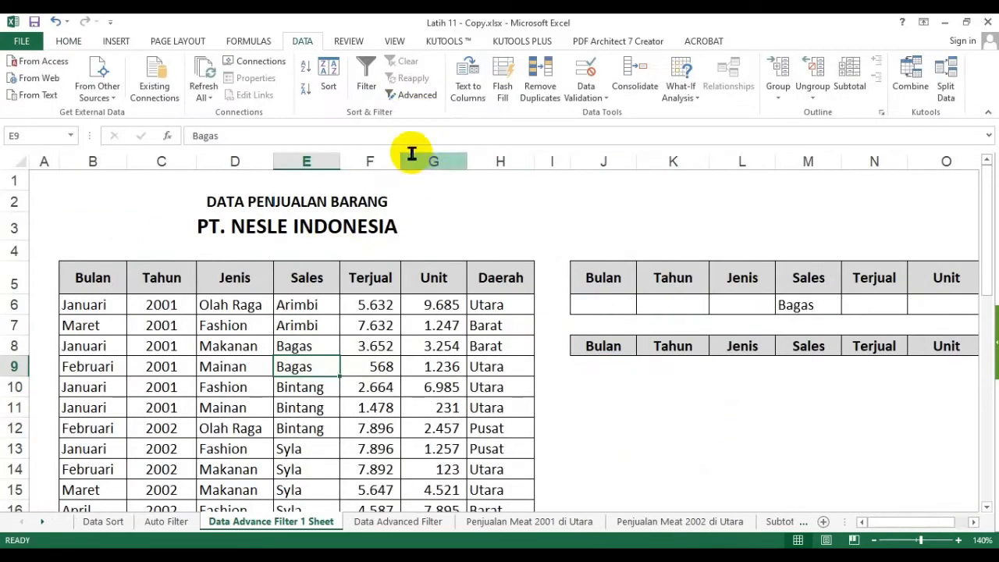
Start an Advanced Filter that copies to another location, with the sales table B5:H25 as the list range.
click(414, 95)
click(404, 267)
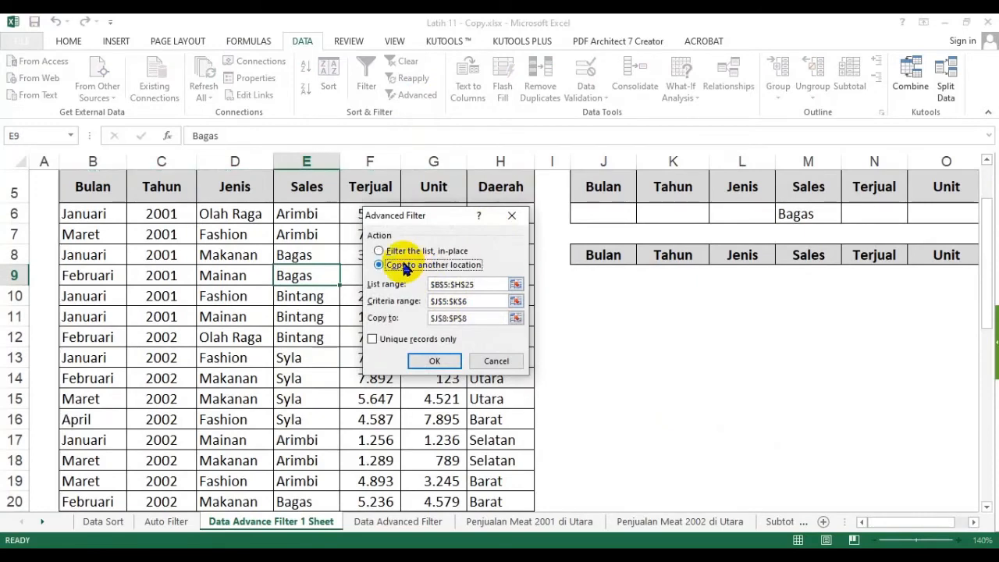
drag(480, 285, 395, 285)
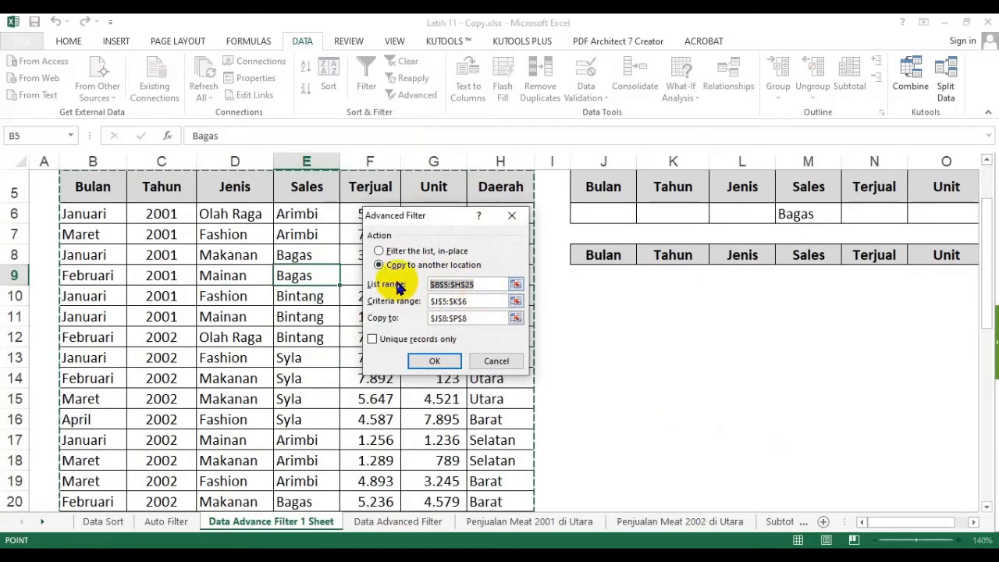
click(111, 186)
key(ctrl+shift+Right)
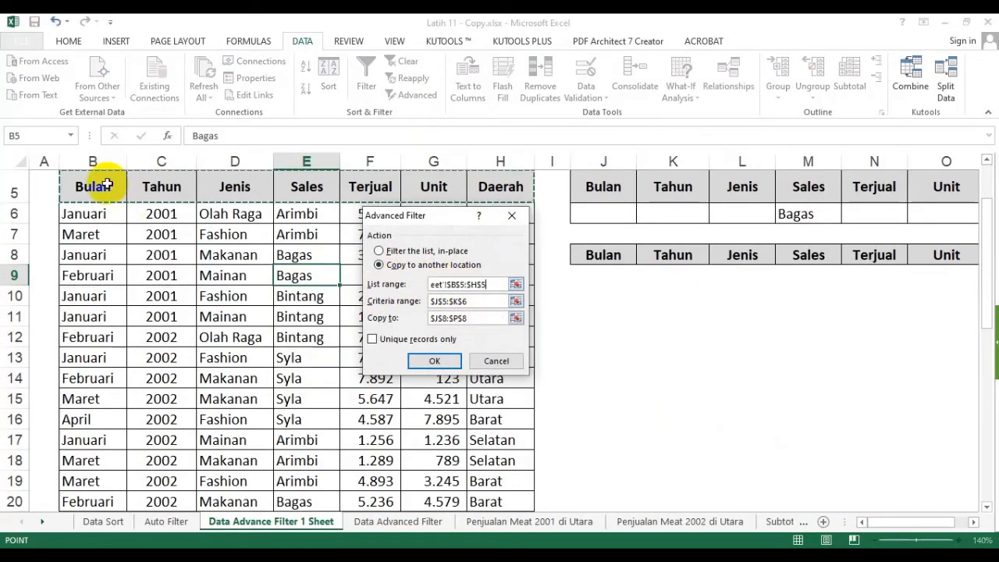
key(ctrl+shift+Down)
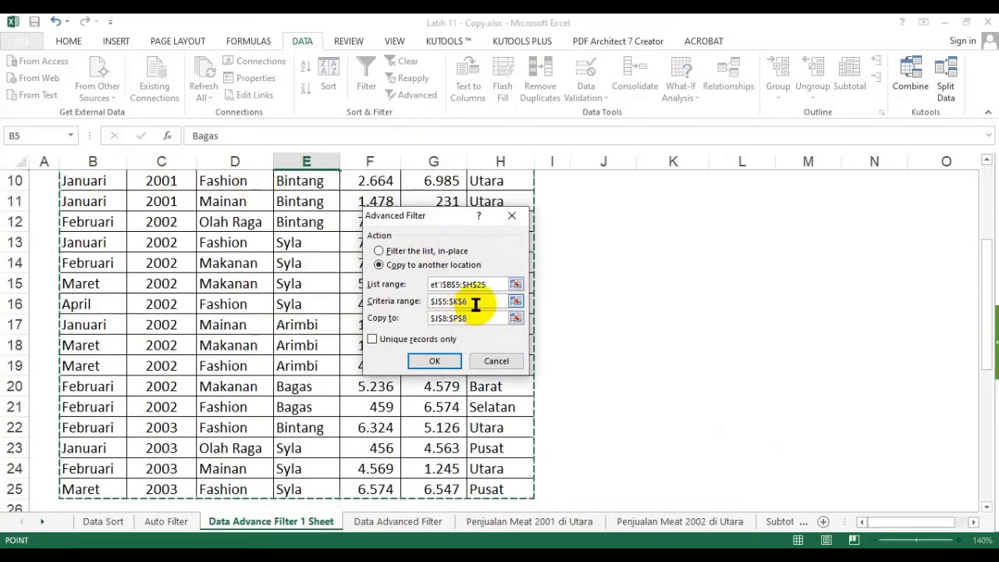
Replace the filter's criteria range with J5:P6, covering the full header row and the criteria row.
click(477, 303)
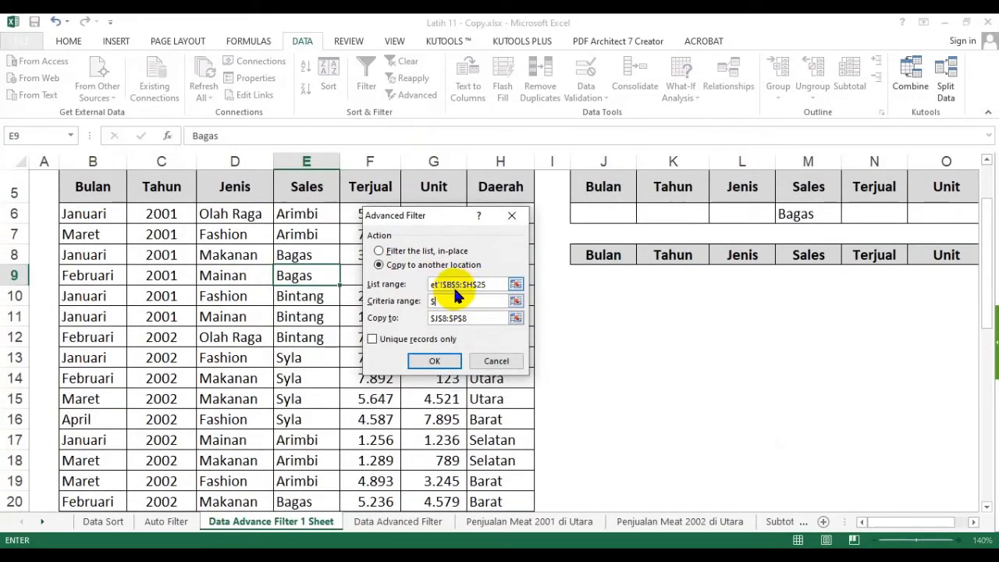
click(974, 521)
click(973, 521)
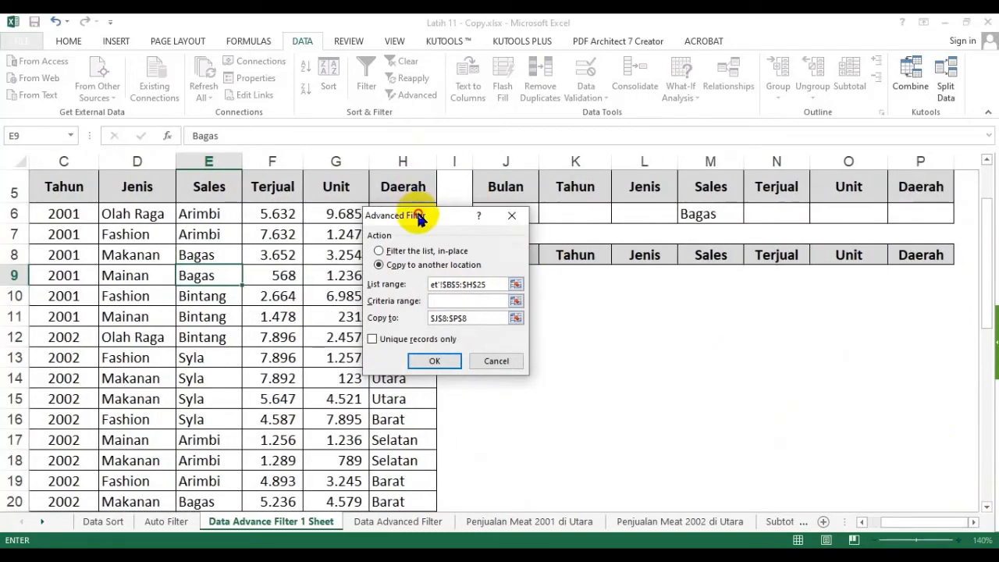
drag(420, 219, 308, 229)
scroll(584, 227, up, 1)
drag(509, 258, 905, 282)
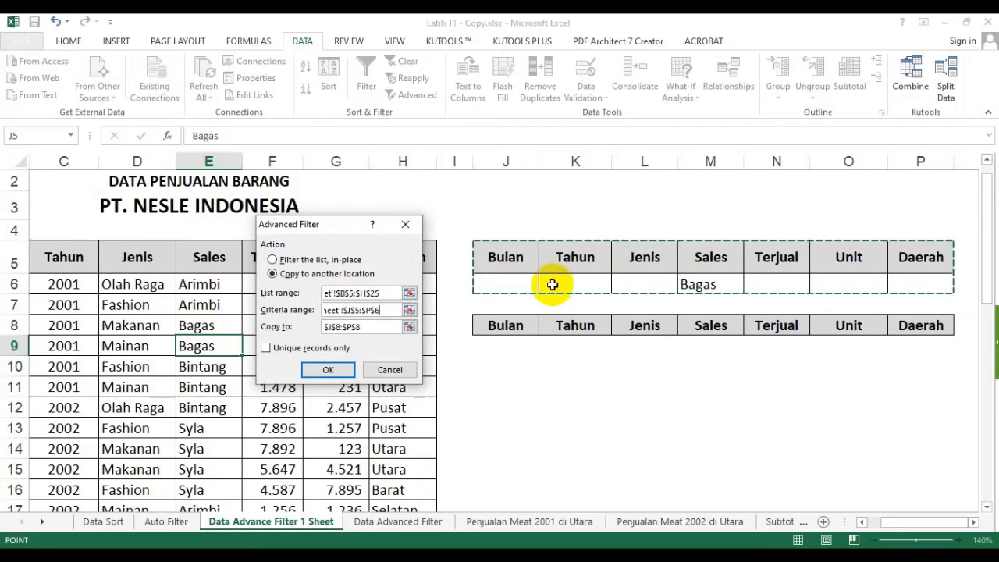
Set the filter's copy destination to the output headers J8:P8 and run the extraction.
click(365, 327)
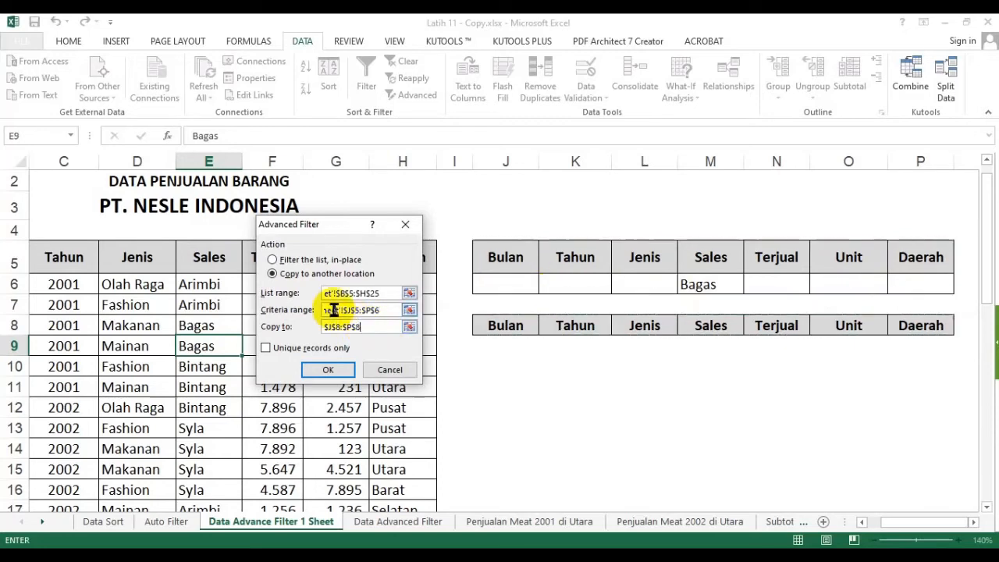
drag(371, 322, 305, 326)
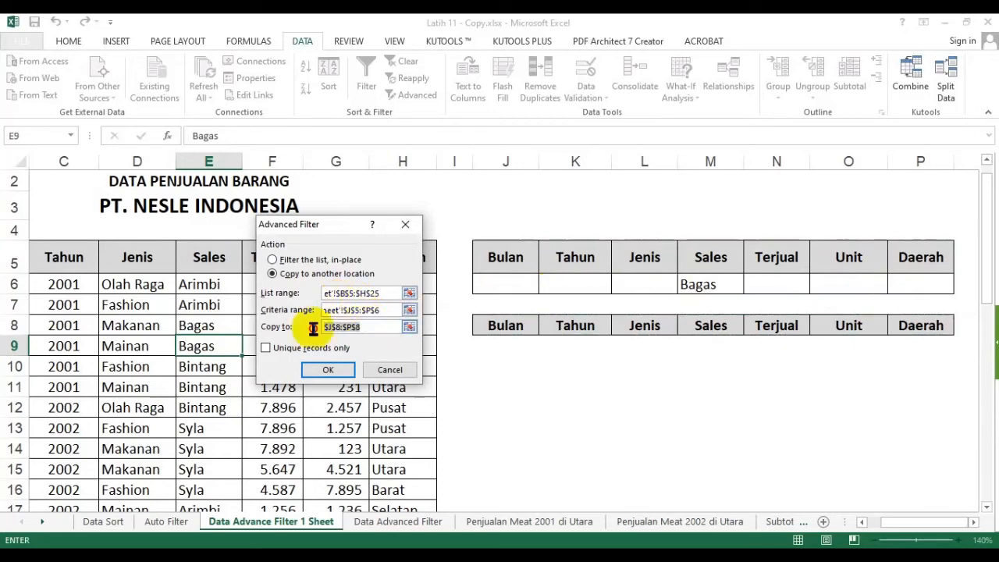
key(BackSpace)
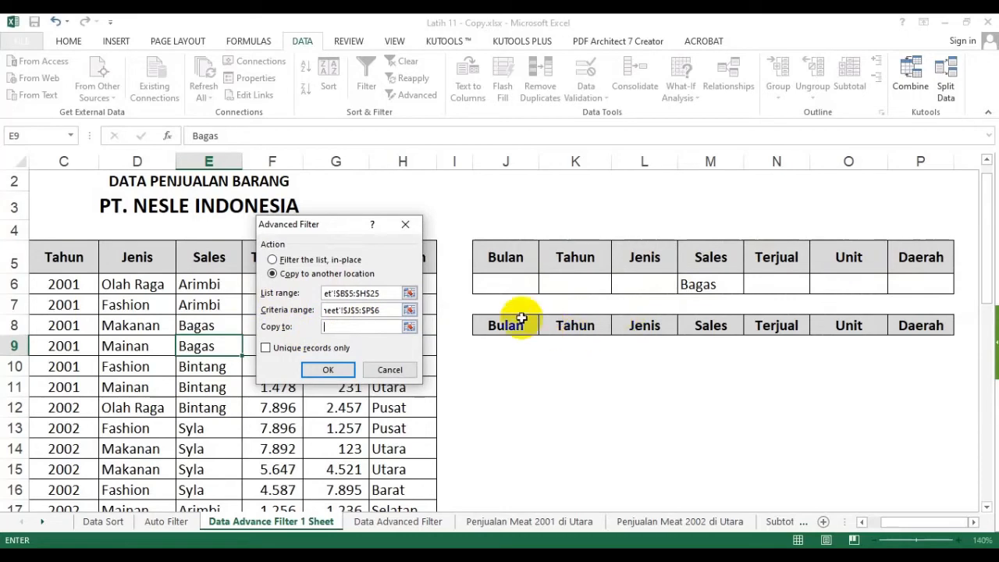
drag(515, 322, 911, 331)
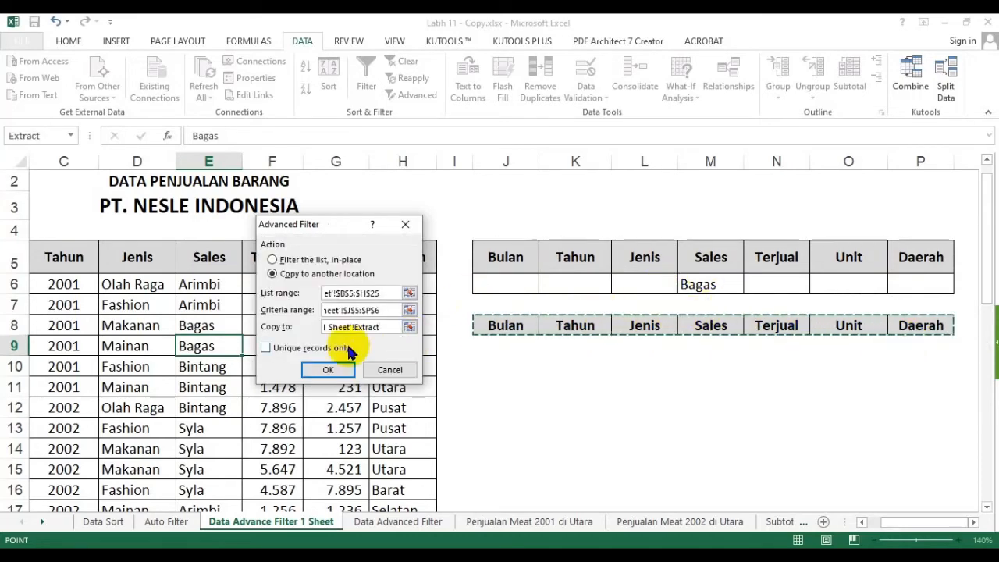
click(331, 368)
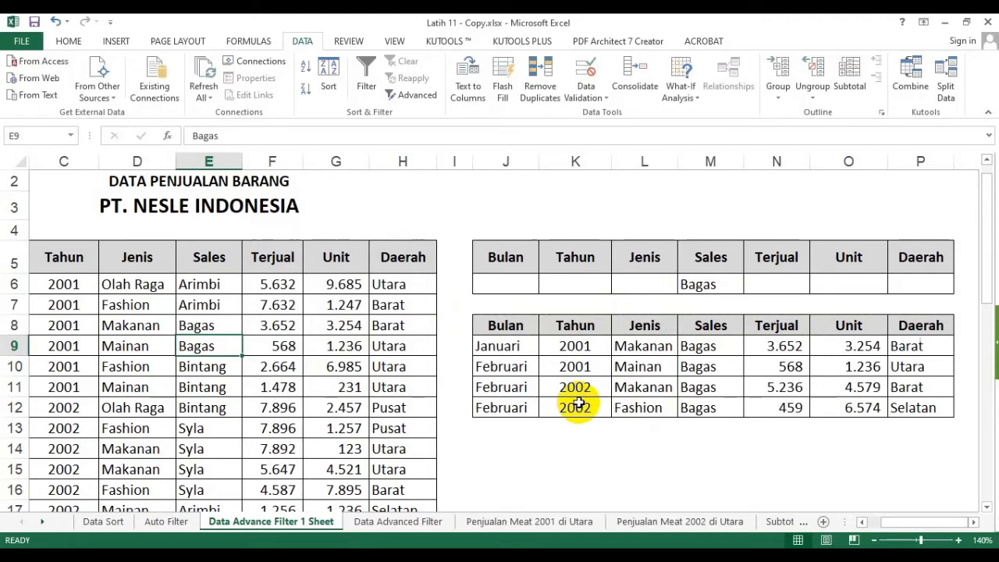
Clear all contents and formatting from the extracted records in J9:P12.
click(508, 344)
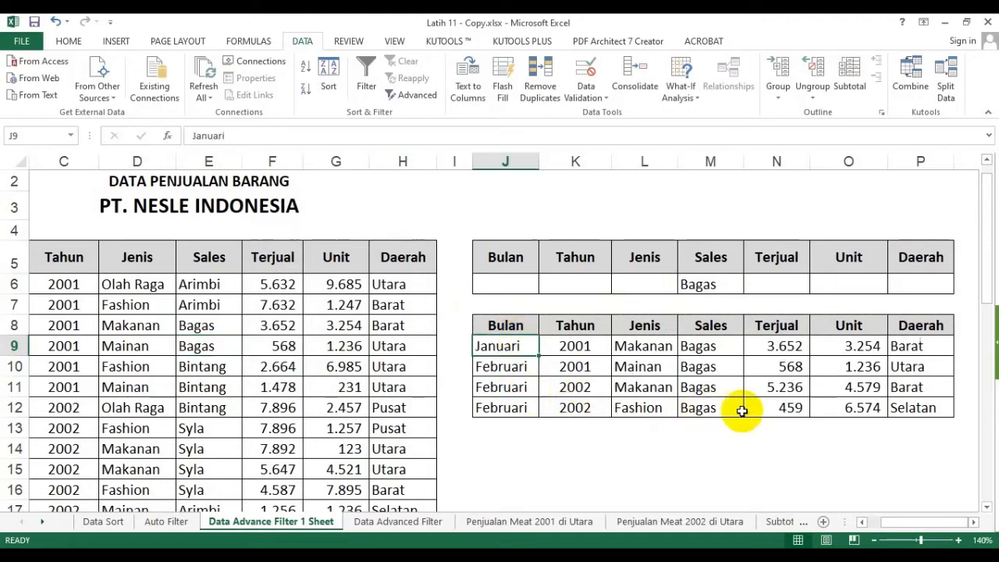
shift+click(923, 405)
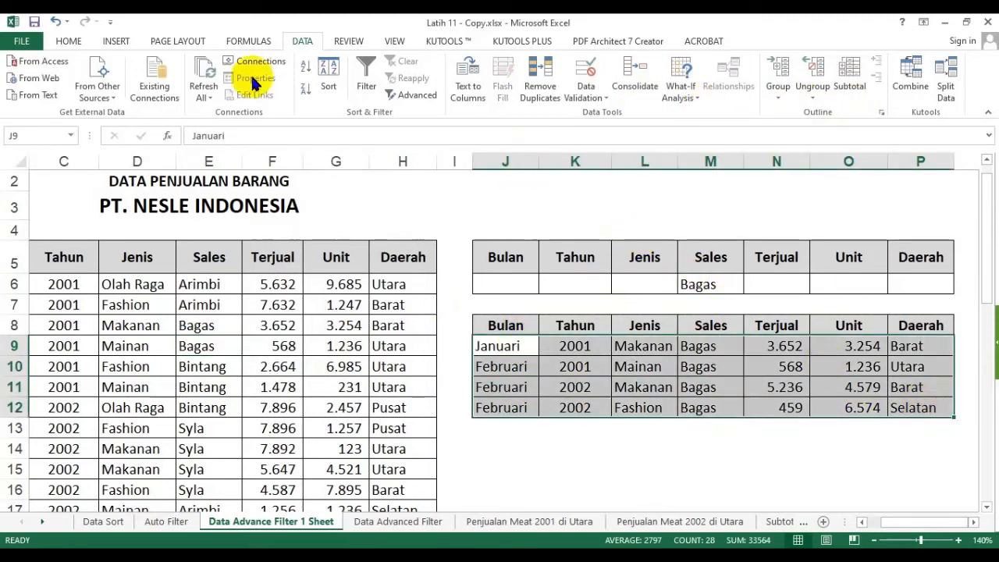
click(70, 41)
click(826, 95)
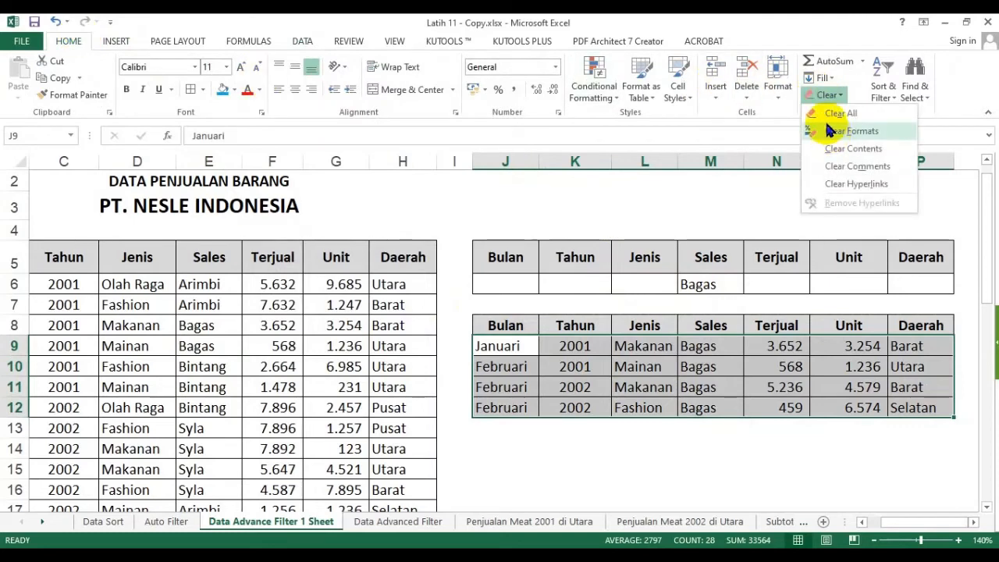
click(839, 114)
Move the output header row from J8:P8 down one row to J9:P9.
click(557, 320)
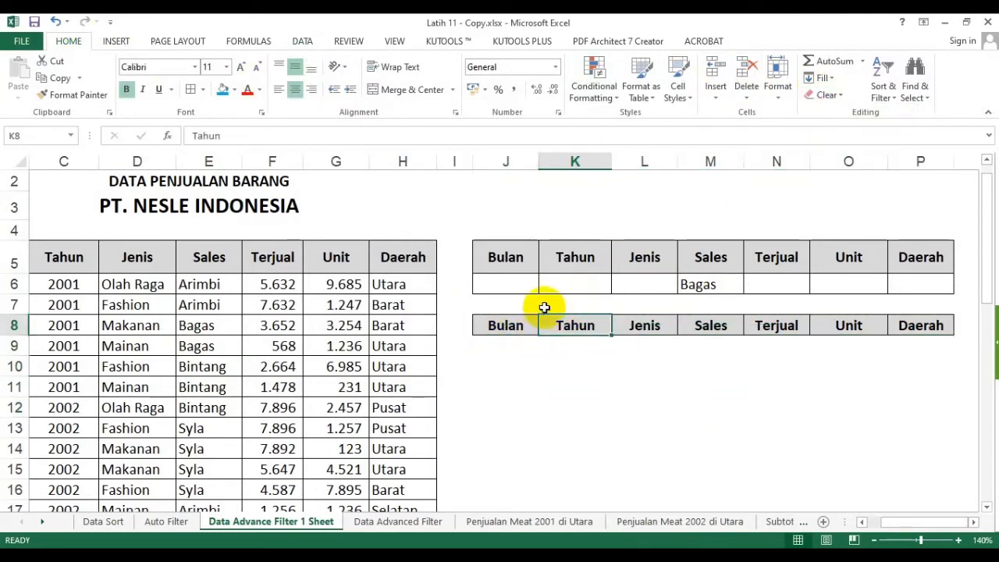
drag(504, 326, 953, 326)
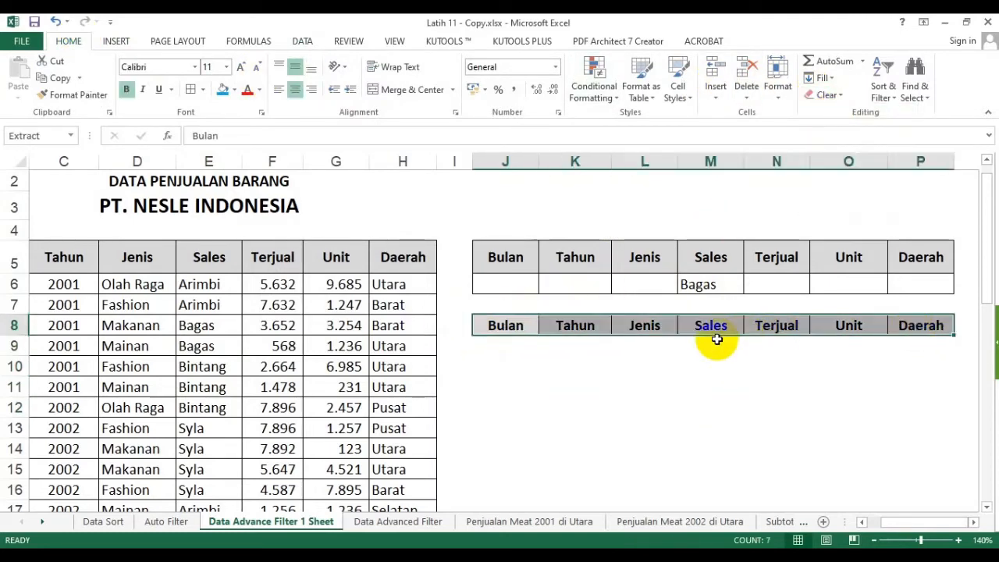
drag(714, 338, 711, 356)
click(649, 407)
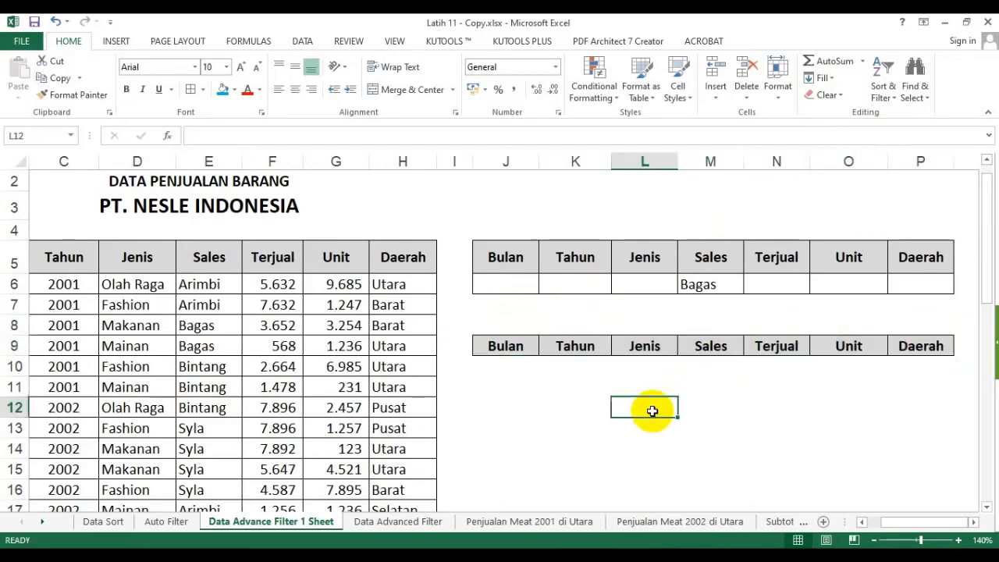
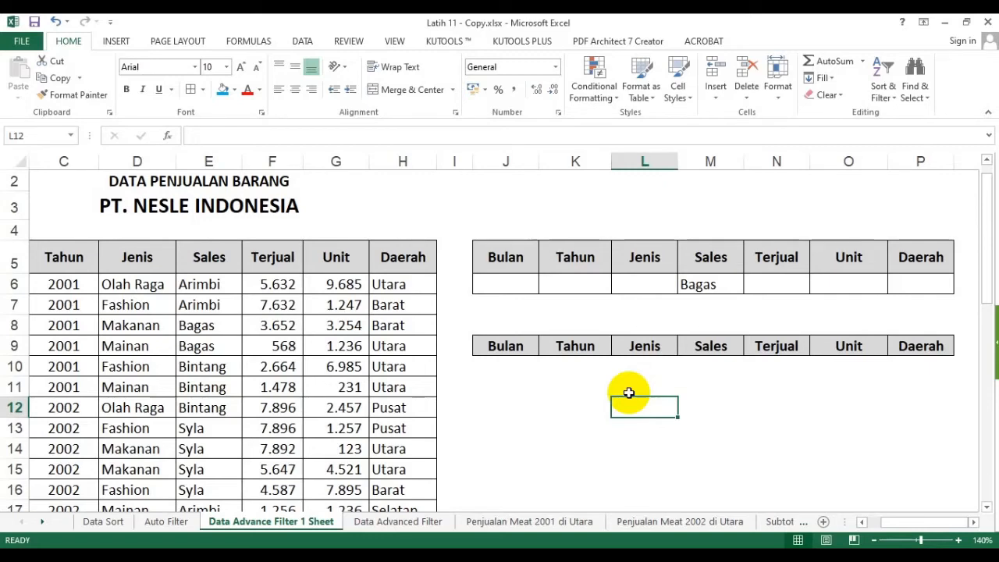
Duplicate the criteria row J6:P6 into J7:P7 to make a second criteria row.
drag(526, 284, 924, 288)
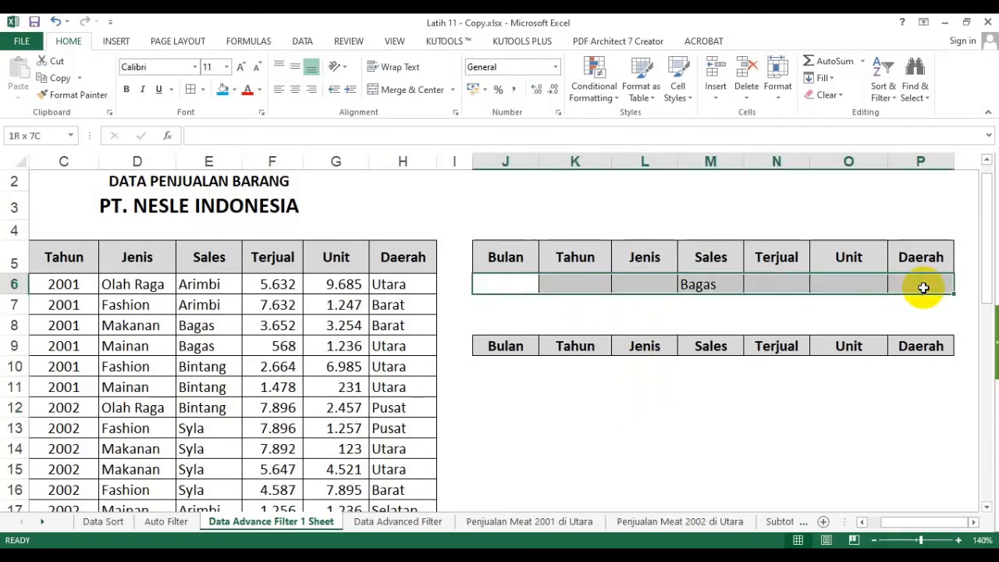
key(ctrl+c)
click(519, 304)
key(ctrl+v)
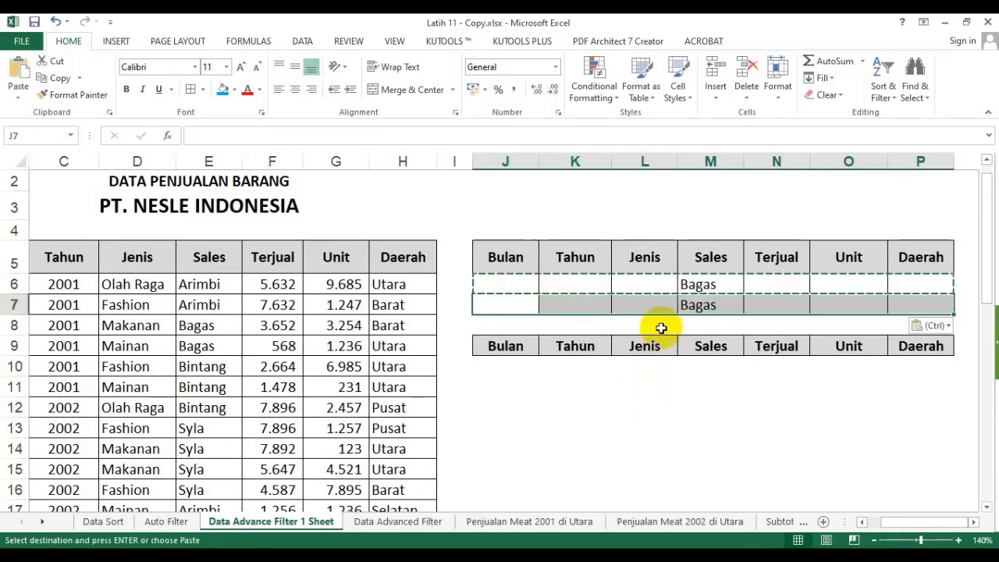
Copy the salespeople's names from E11 into M6 and from E13 into M7 as the two Sales criteria.
click(224, 388)
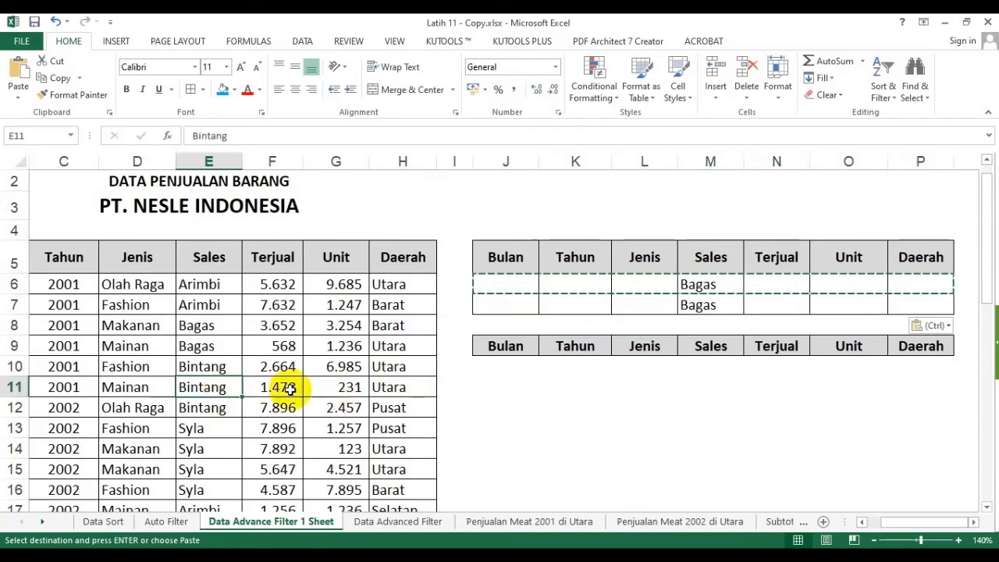
key(ctrl+c)
click(694, 286)
key(ctrl+v)
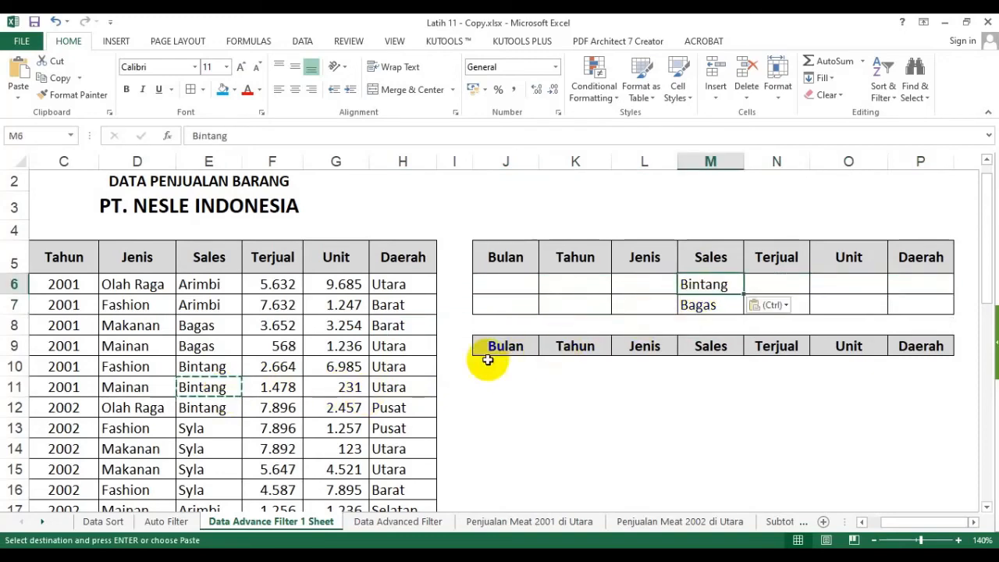
click(219, 429)
key(ctrl+c)
click(708, 304)
key(ctrl+v)
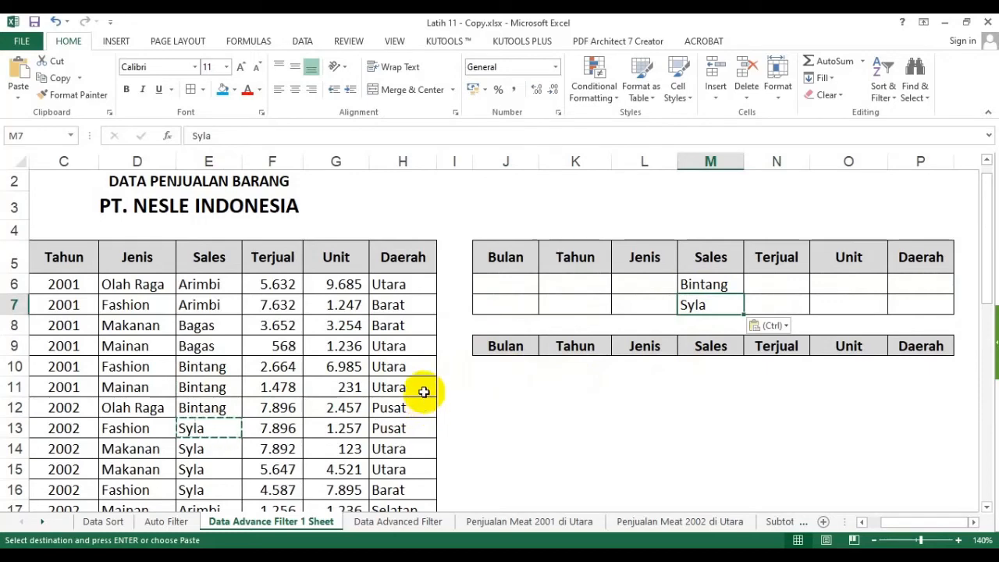
Copy the year 2002 from C12 into K6 and K7 as the Tahun criterion for both rows.
click(576, 281)
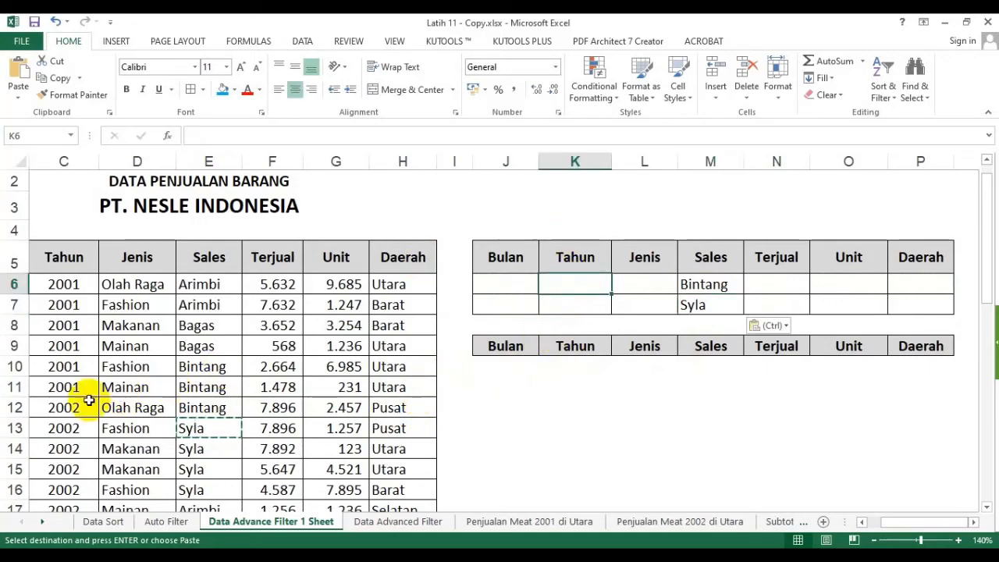
click(61, 406)
key(ctrl+c)
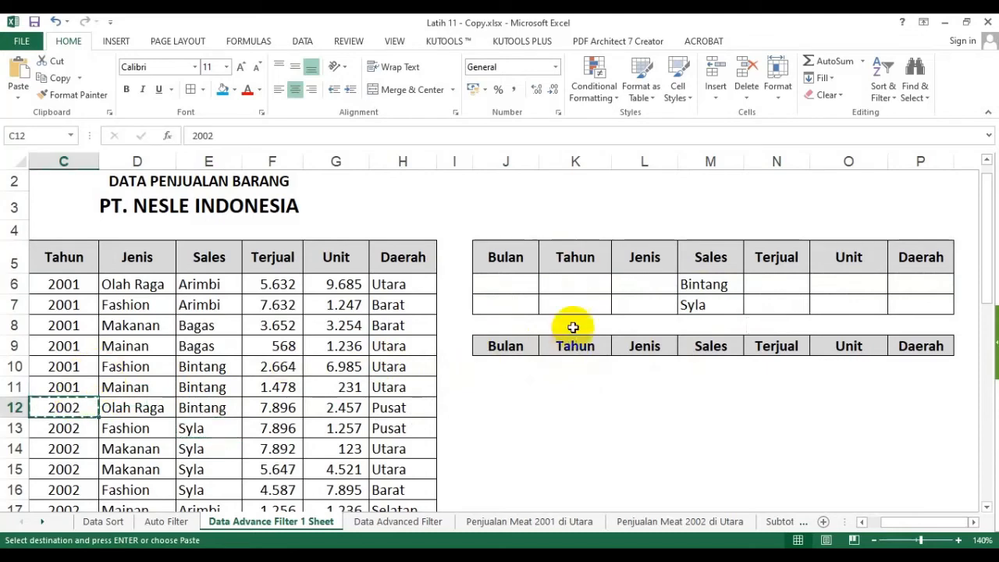
click(588, 283)
click(593, 306)
key(ctrl+v)
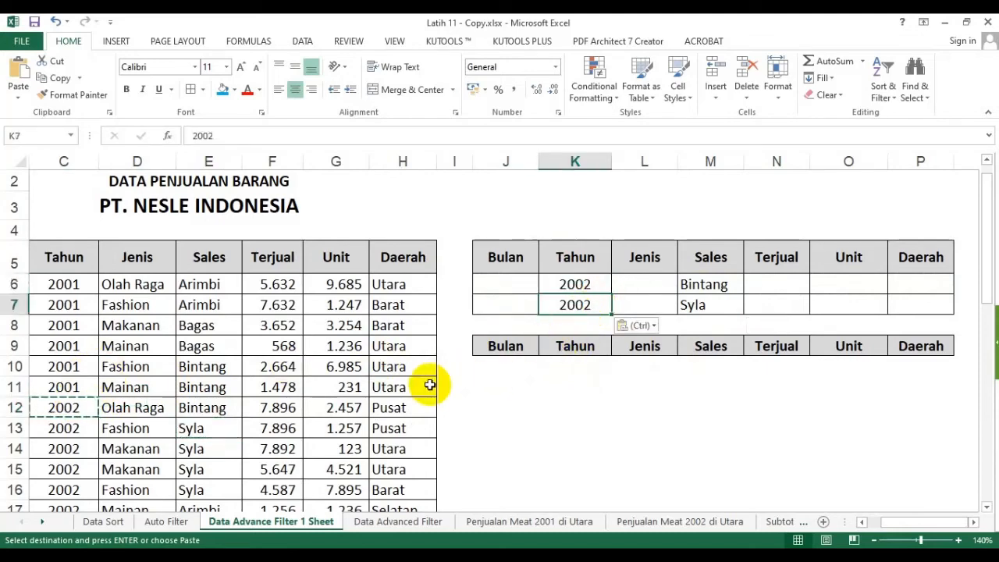
key(Escape)
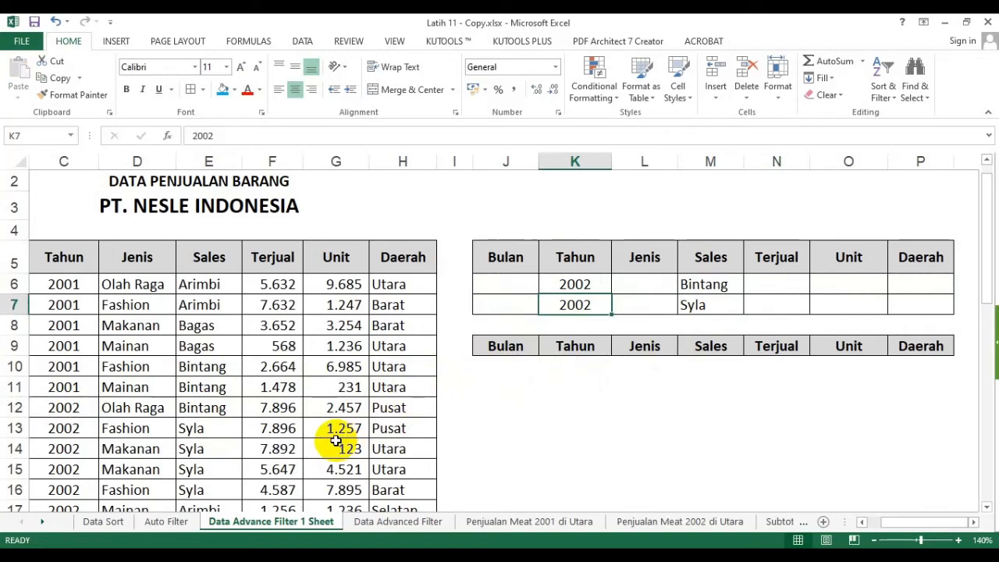
click(592, 283)
click(705, 286)
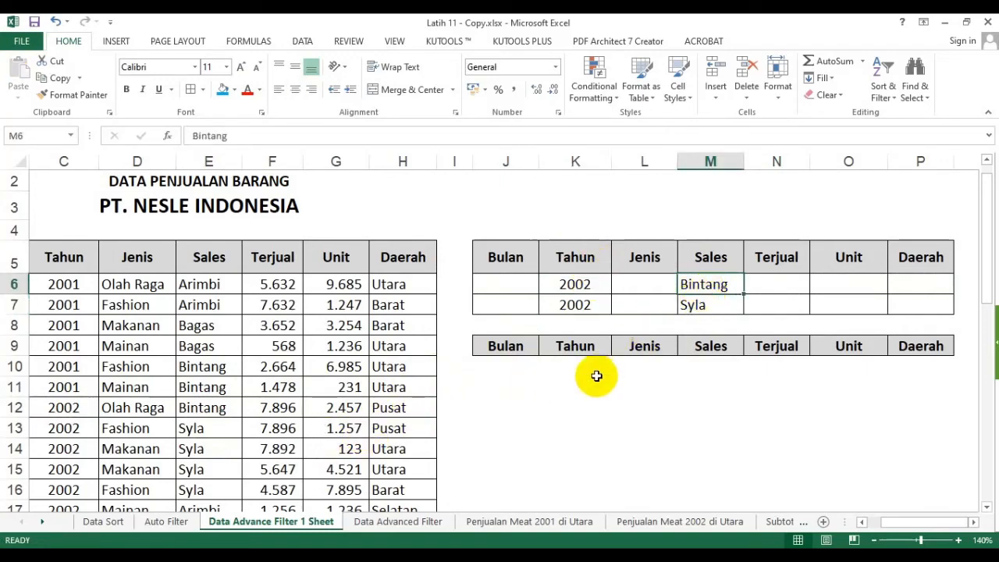
click(596, 372)
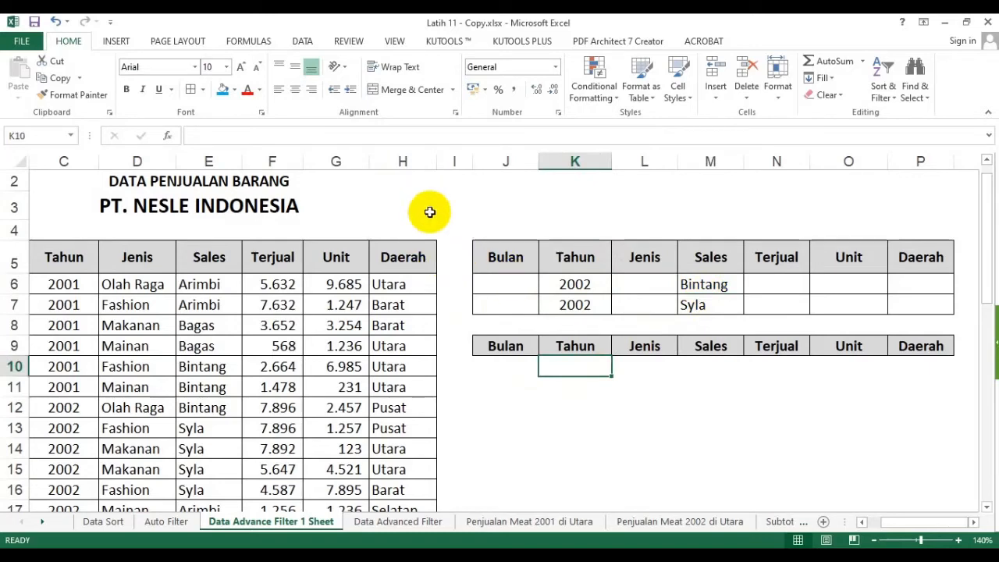
click(502, 224)
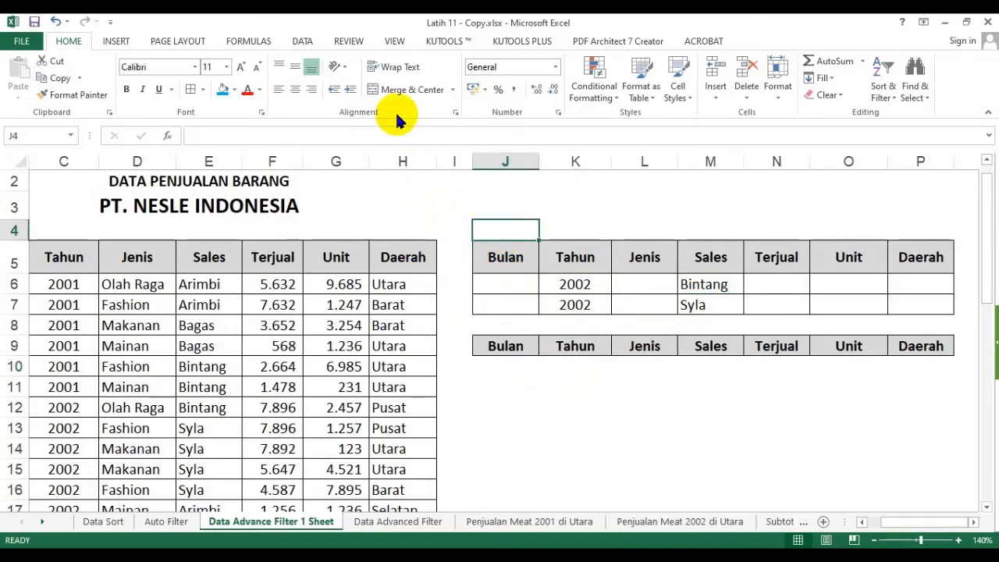
Set up an Advanced Filter that copies to another location, with the sales table B5:H25 as the list range.
click(248, 341)
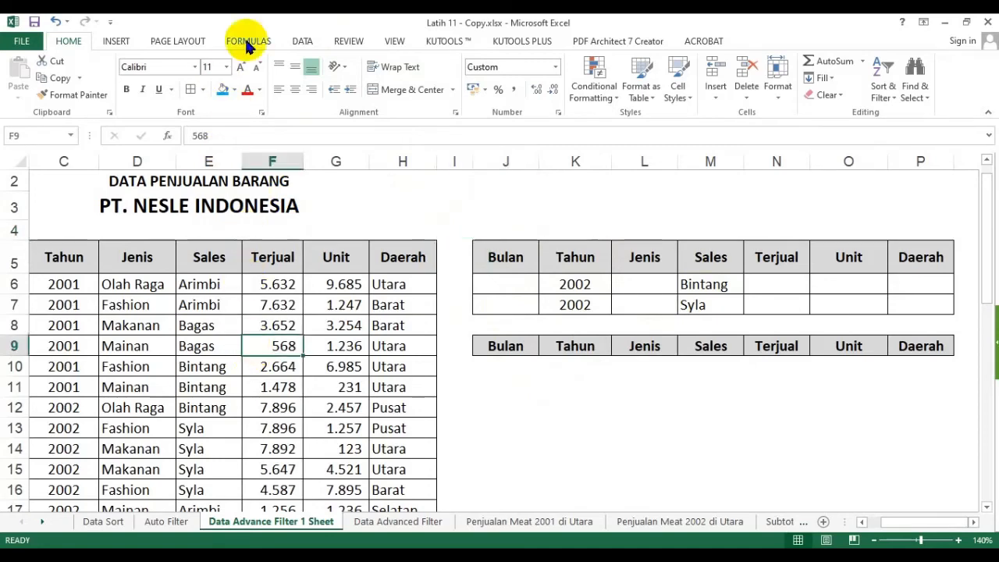
click(303, 41)
click(406, 97)
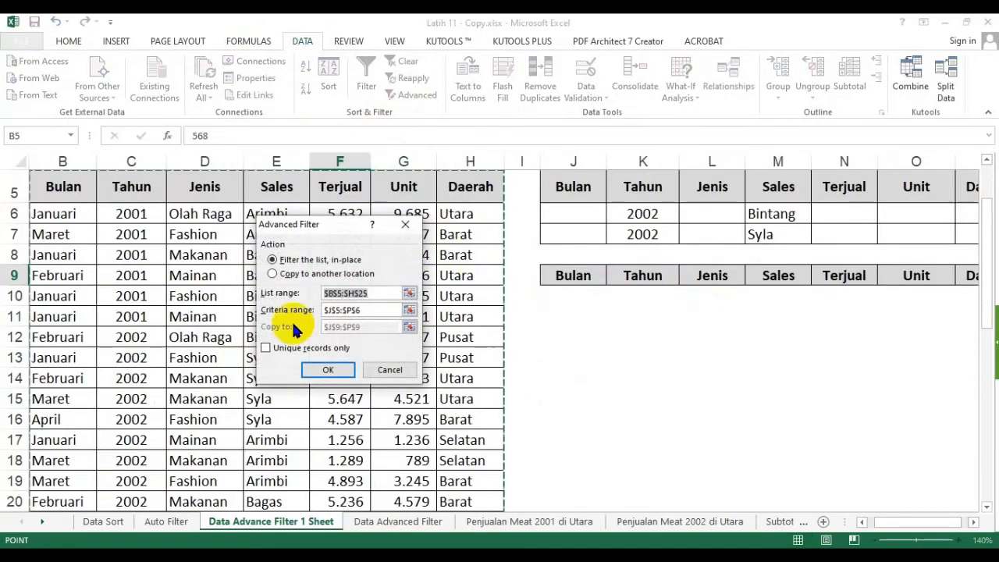
click(273, 274)
drag(380, 293, 304, 293)
click(78, 192)
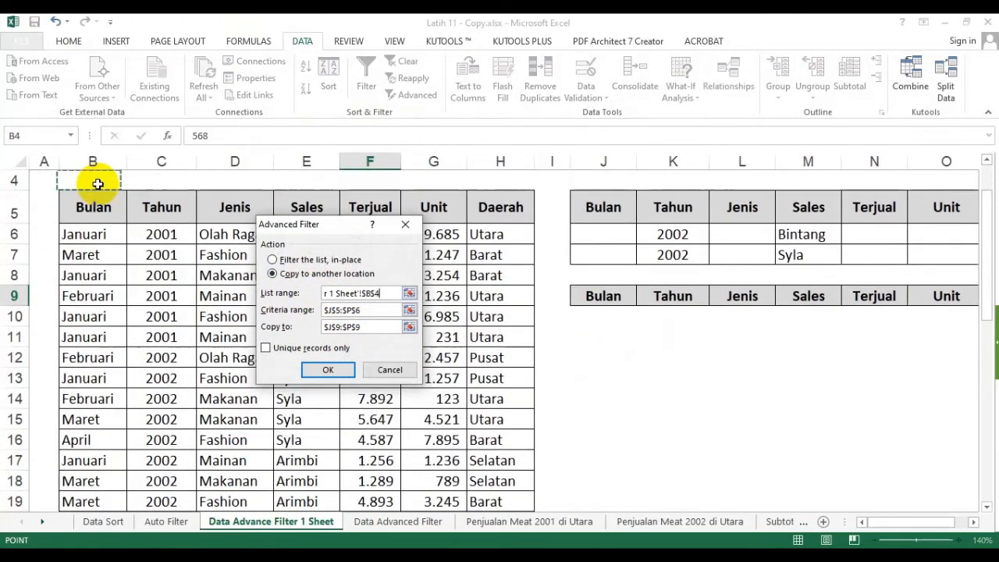
key(ctrl+shift+Right)
key(ctrl+shift+Down)
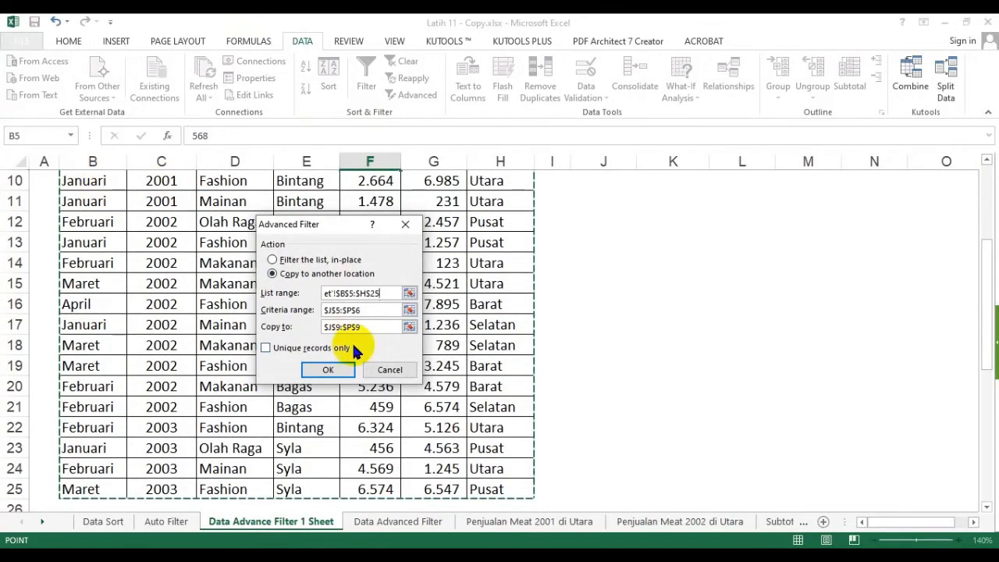
Replace the filter's criteria range with J5:P7, covering the headers and both criteria rows.
click(366, 310)
key(shift+Home)
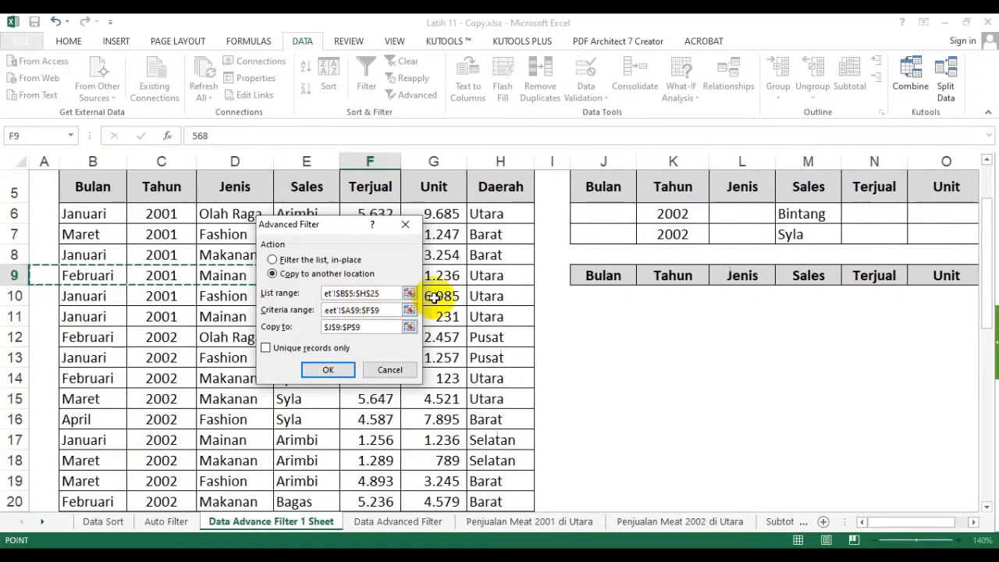
key(BackSpace)
key(BackSpace)
key(BackSpace)
key(BackSpace)
key(BackSpace)
key(BackSpace)
key(BackSpace)
key(BackSpace)
key(BackSpace)
key(BackSpace)
key(BackSpace)
key(BackSpace)
key(BackSpace)
key(BackSpace)
key(BackSpace)
key(BackSpace)
key(BackSpace)
key(BackSpace)
key(BackSpace)
key(BackSpace)
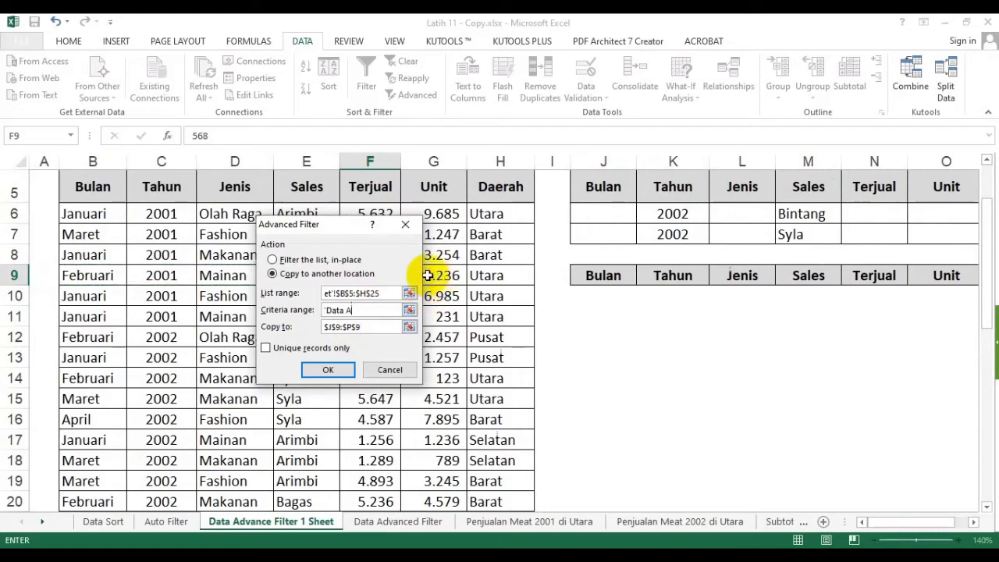
scroll(687, 312, up, 1)
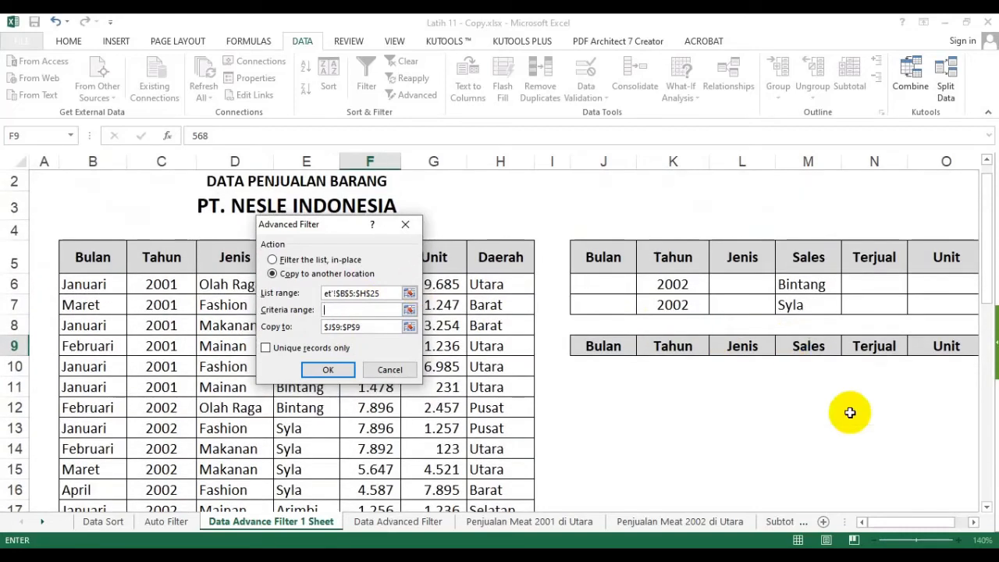
click(974, 521)
click(974, 522)
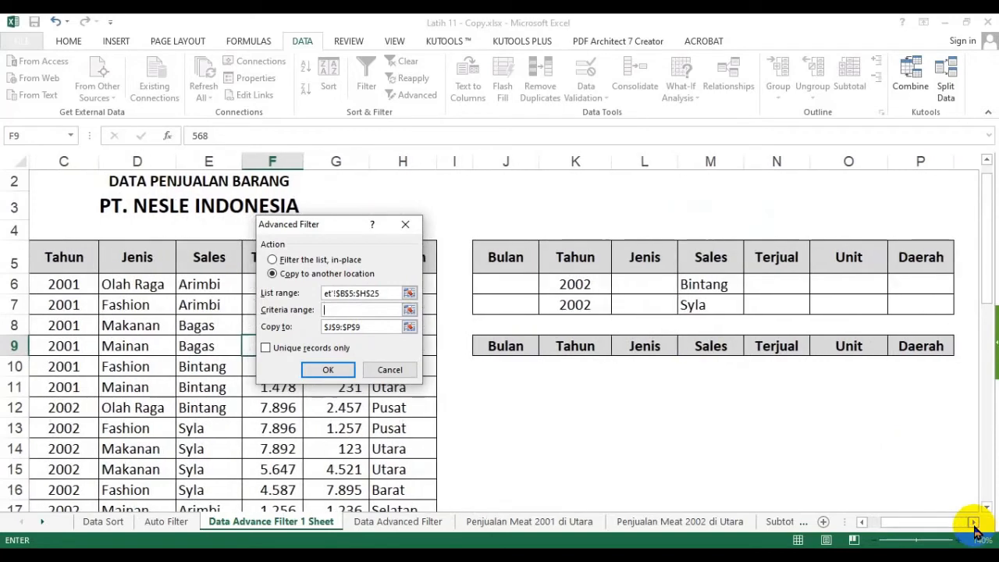
drag(593, 266, 698, 307)
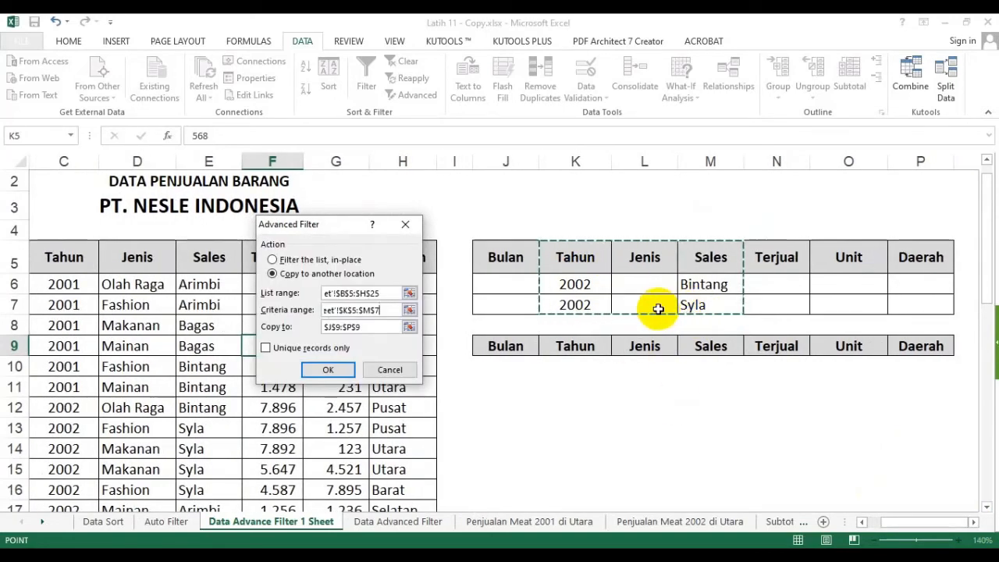
drag(493, 264, 892, 306)
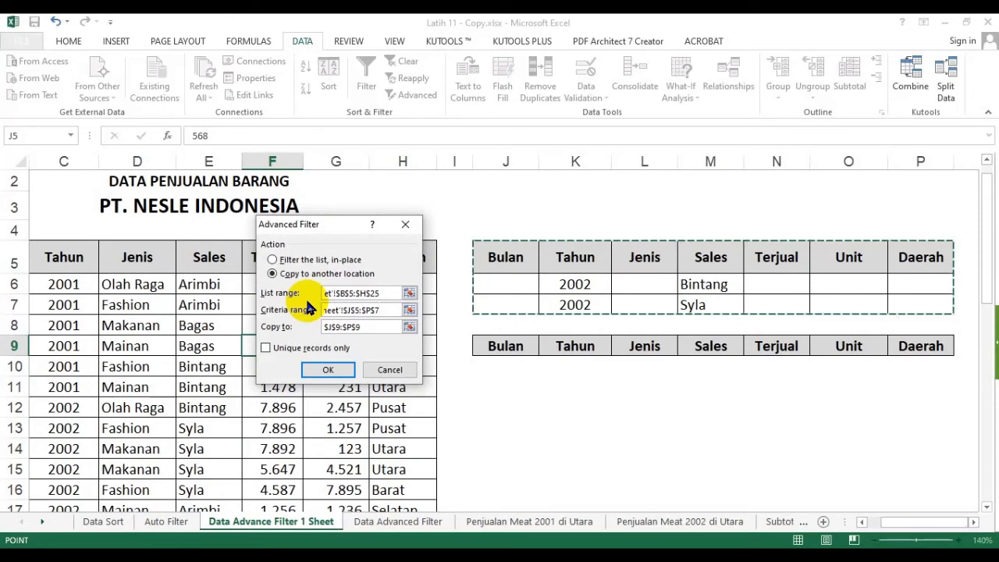
Set the copy destination to the output header row J9:P9 and run the filter.
click(373, 329)
click(363, 328)
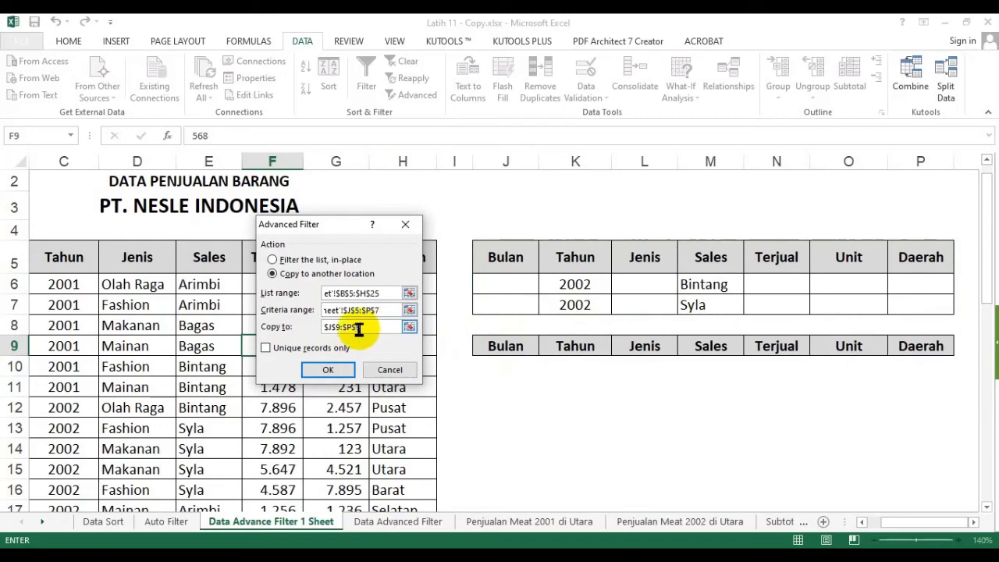
drag(369, 329, 289, 328)
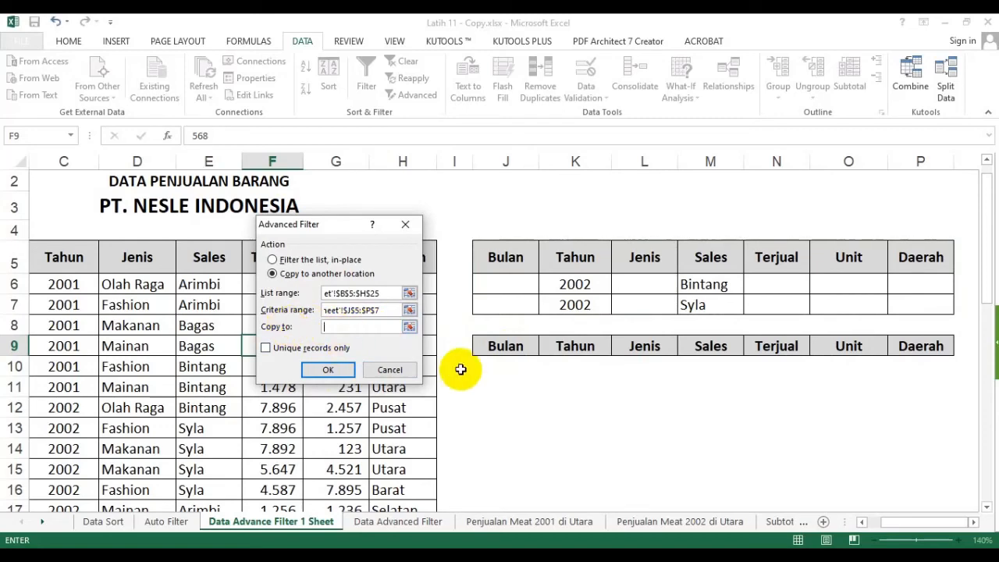
drag(504, 353, 906, 351)
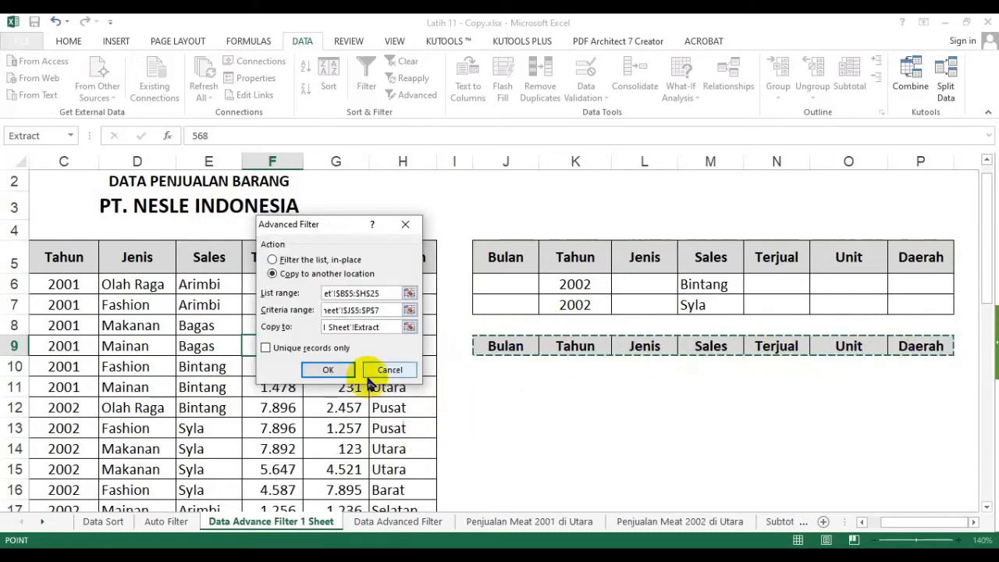
click(327, 371)
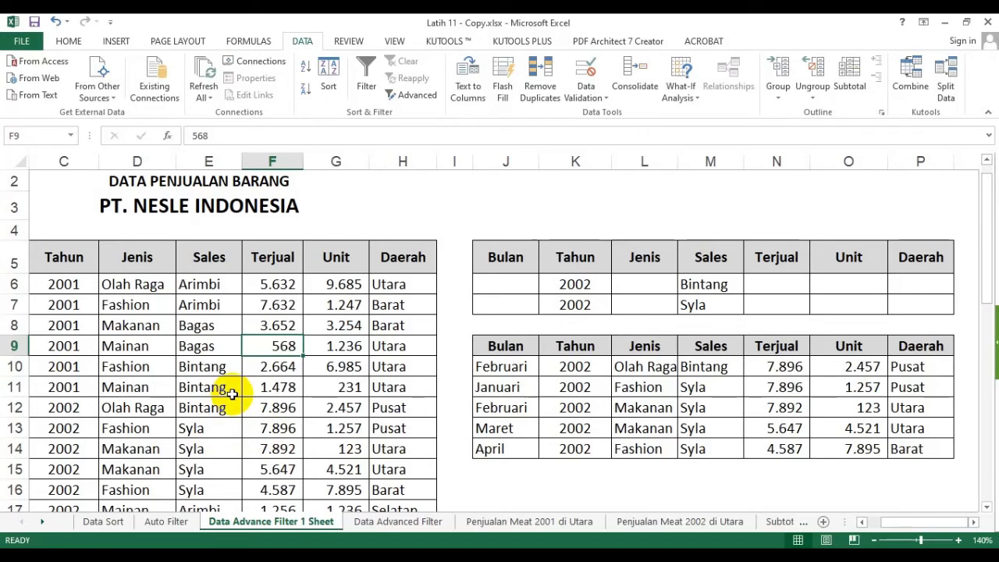
Examine the source table on the Data Advanced Filter sheet and the instructions on the Penjualan Meat 2001 and 2002 di Utara sheets.
click(320, 400)
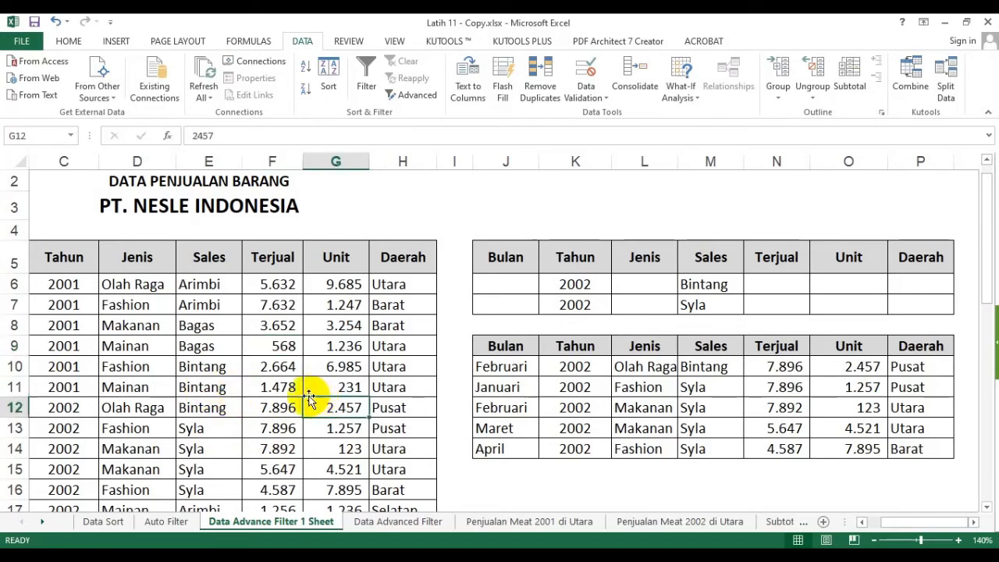
click(394, 521)
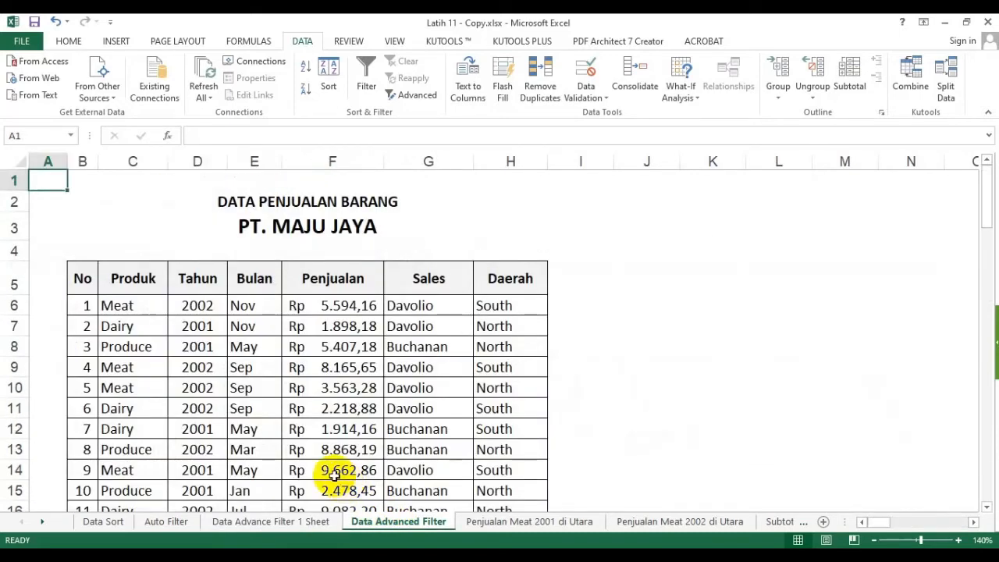
click(522, 524)
click(658, 525)
click(512, 411)
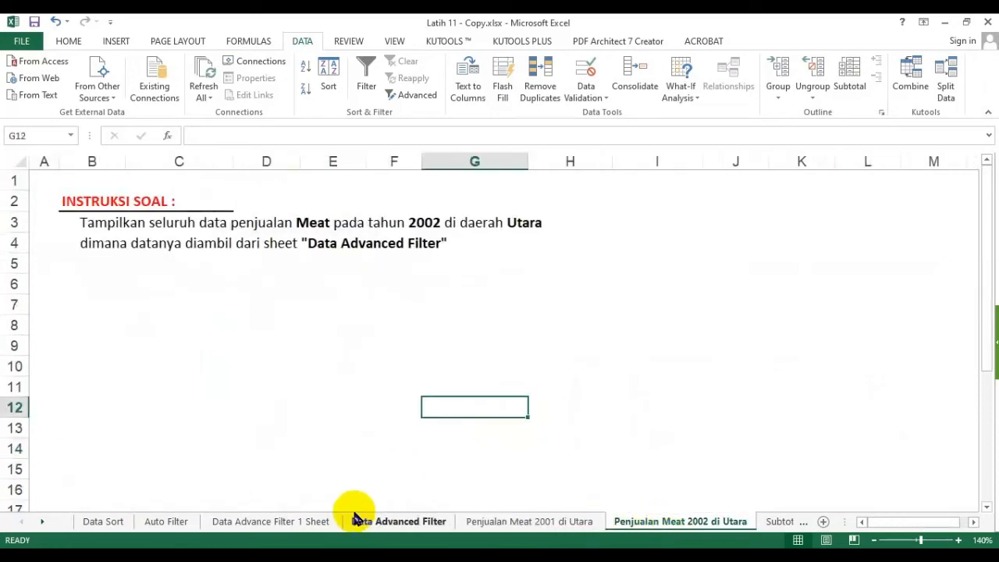
click(506, 526)
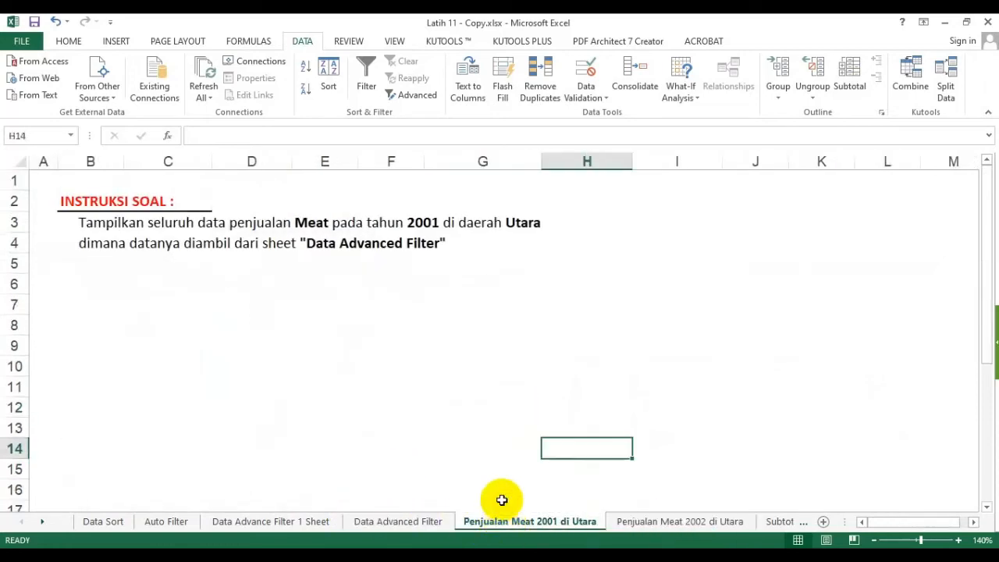
click(402, 521)
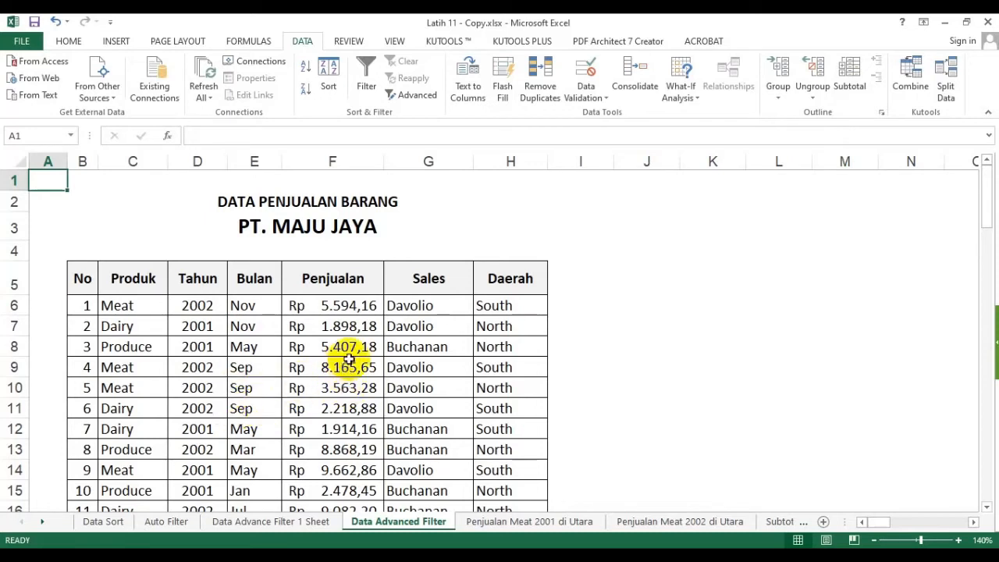
click(375, 310)
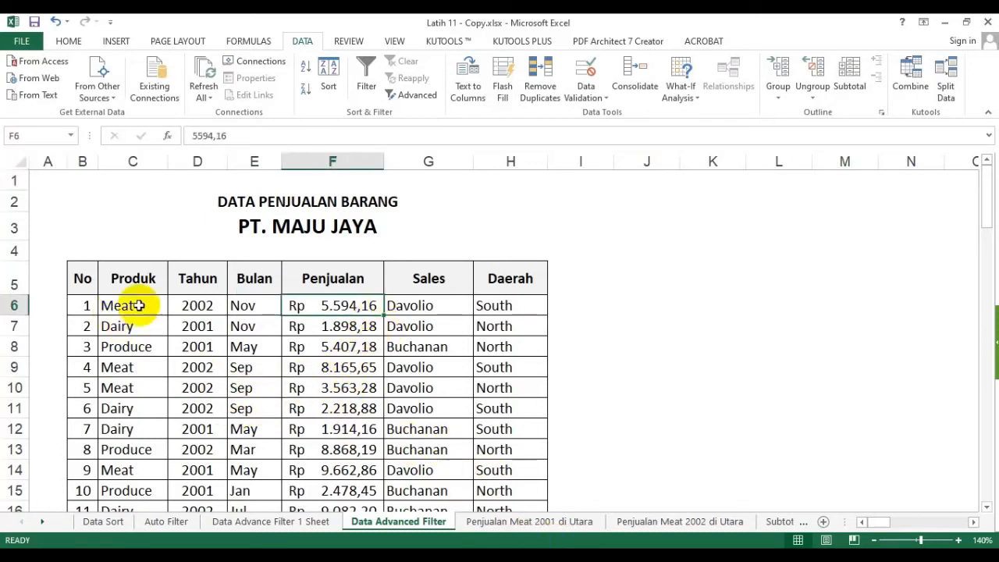
drag(184, 305, 398, 402)
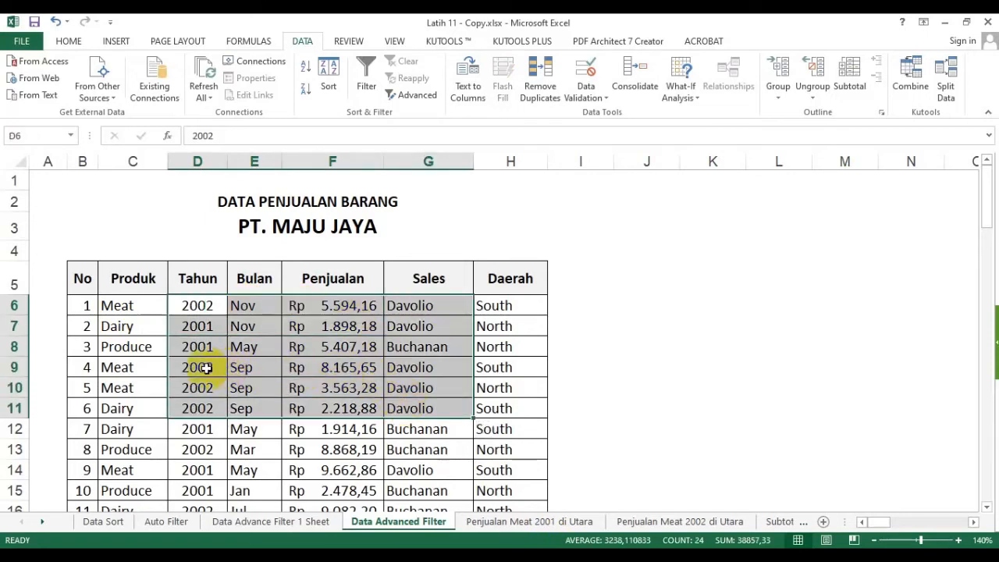
Compare the two Penjualan Meat task sheets with the one-sheet filter example and the source table's Produk column.
click(504, 517)
drag(161, 300, 303, 365)
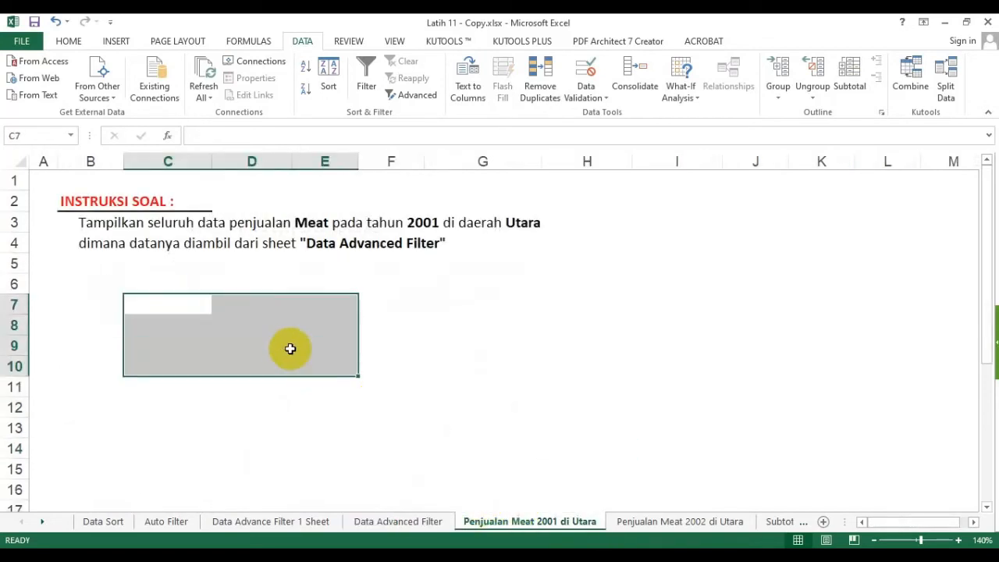
click(699, 524)
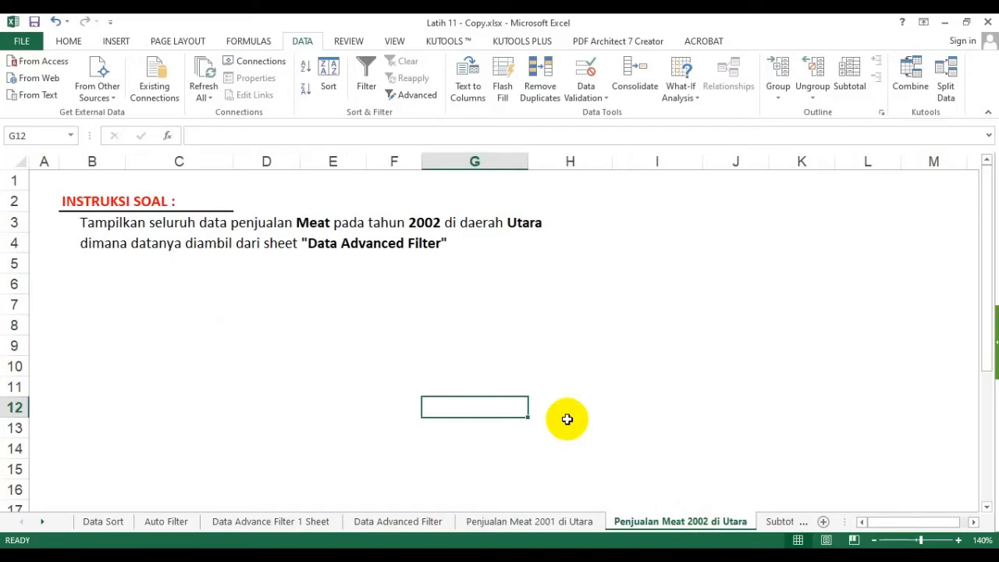
click(550, 327)
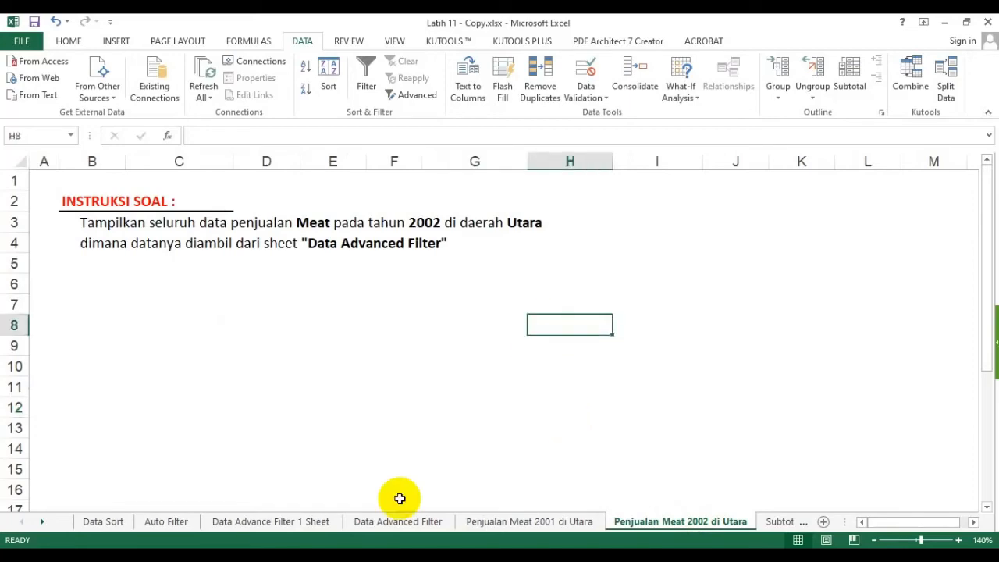
click(299, 522)
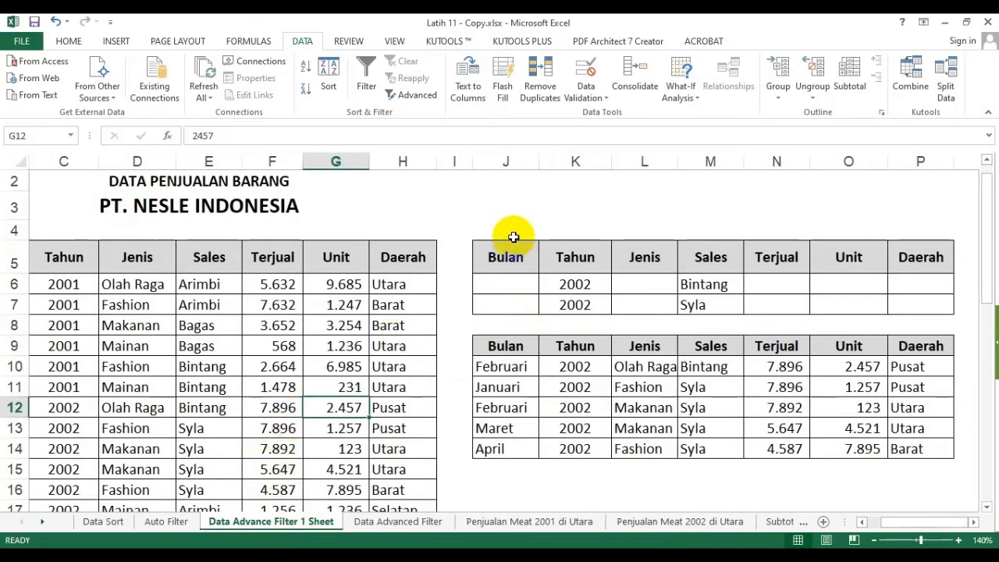
click(428, 522)
click(687, 300)
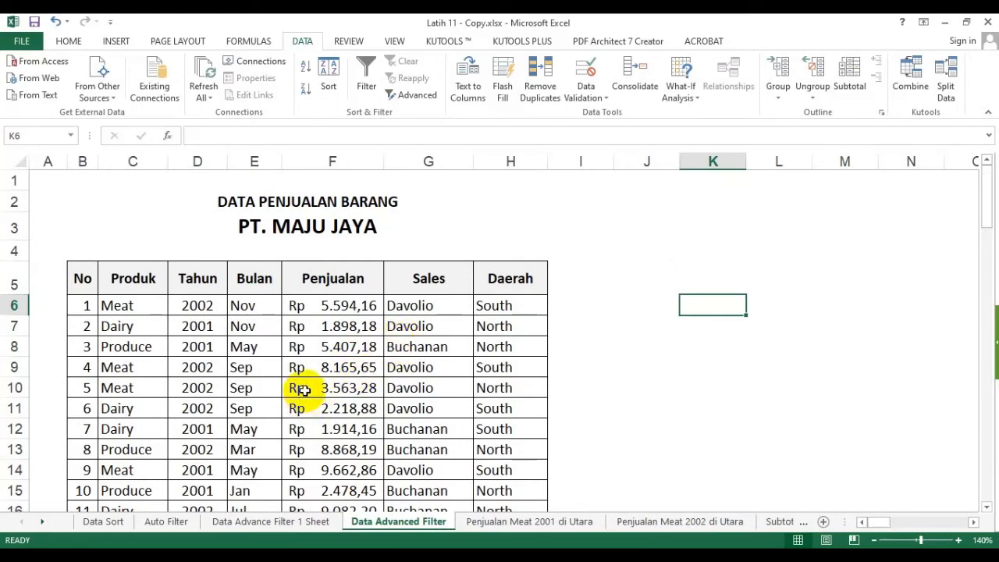
click(141, 306)
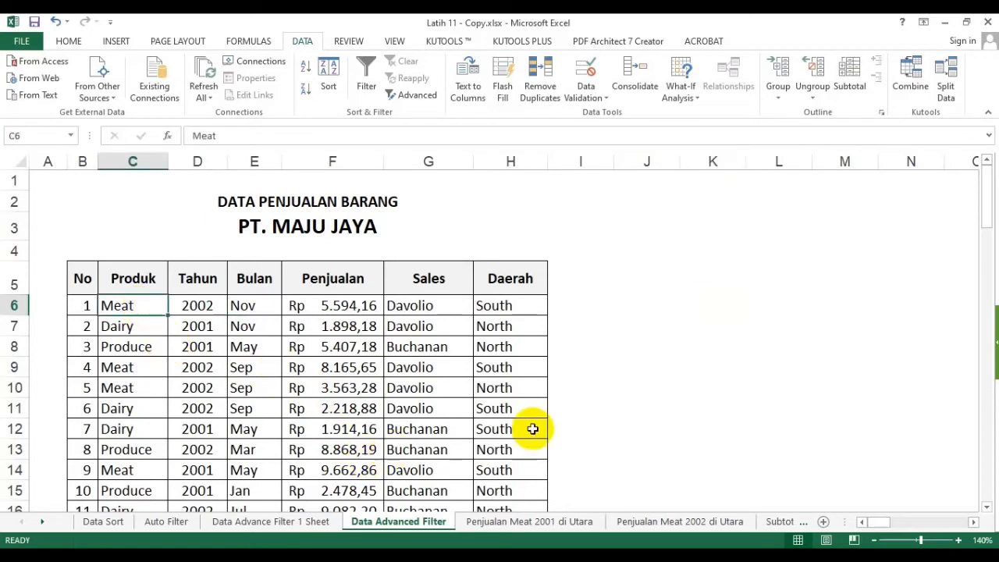
click(531, 522)
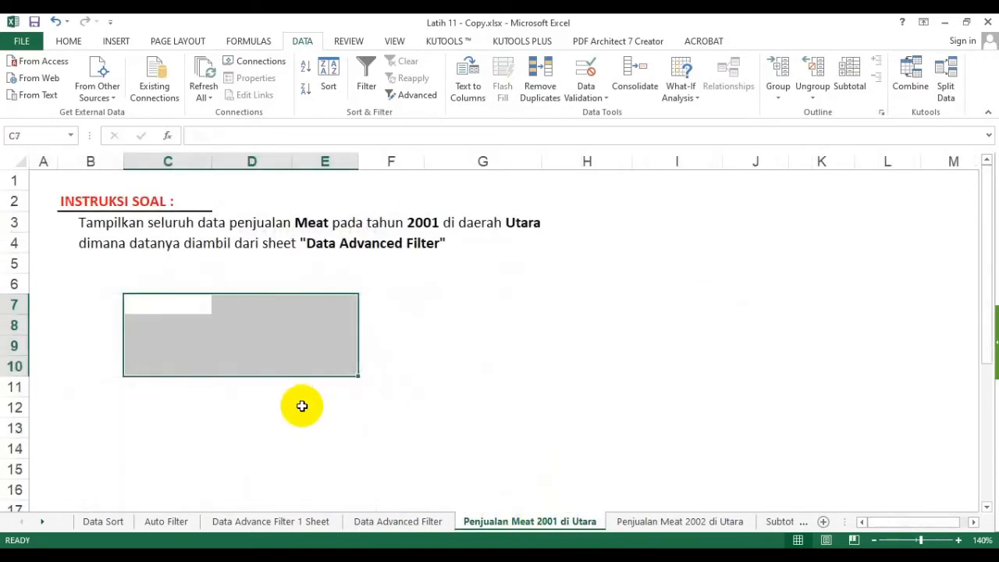
click(483, 428)
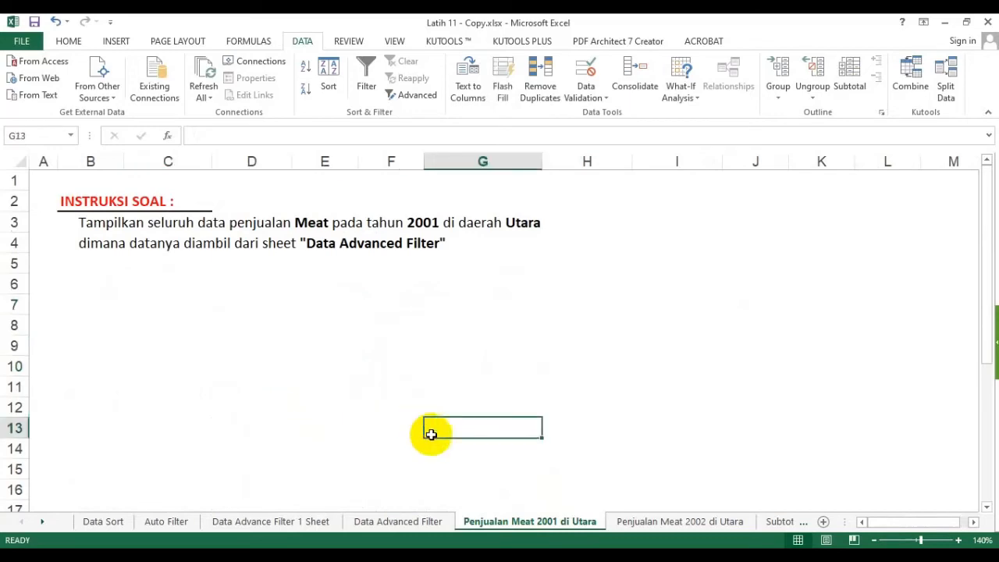
Copy the header row B5:H5 from the Data Advanced Filter sheet to B6 on the Penjualan Meat 2001 di Utara sheet.
click(399, 522)
drag(83, 279, 511, 279)
key(ctrl+c)
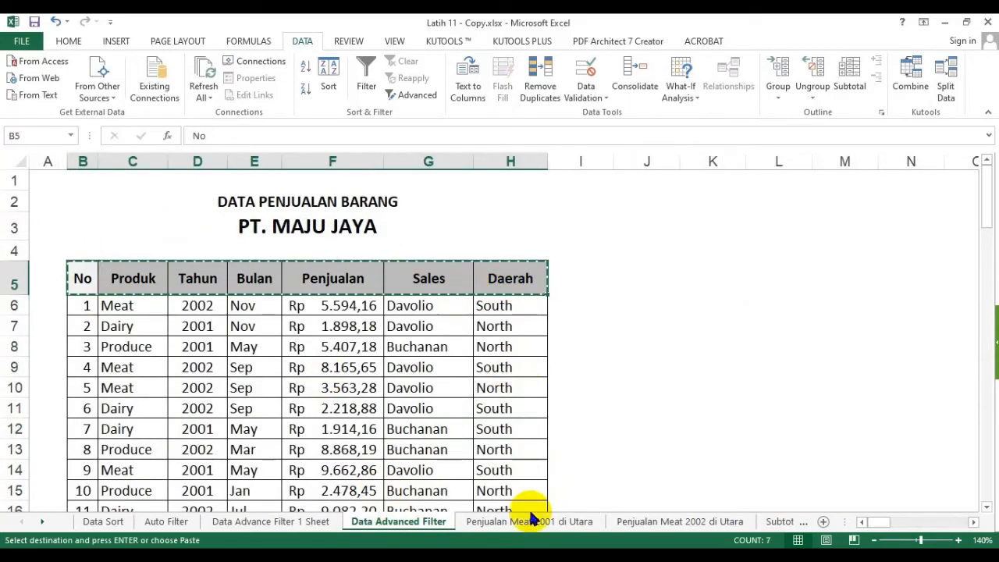
click(531, 521)
click(93, 284)
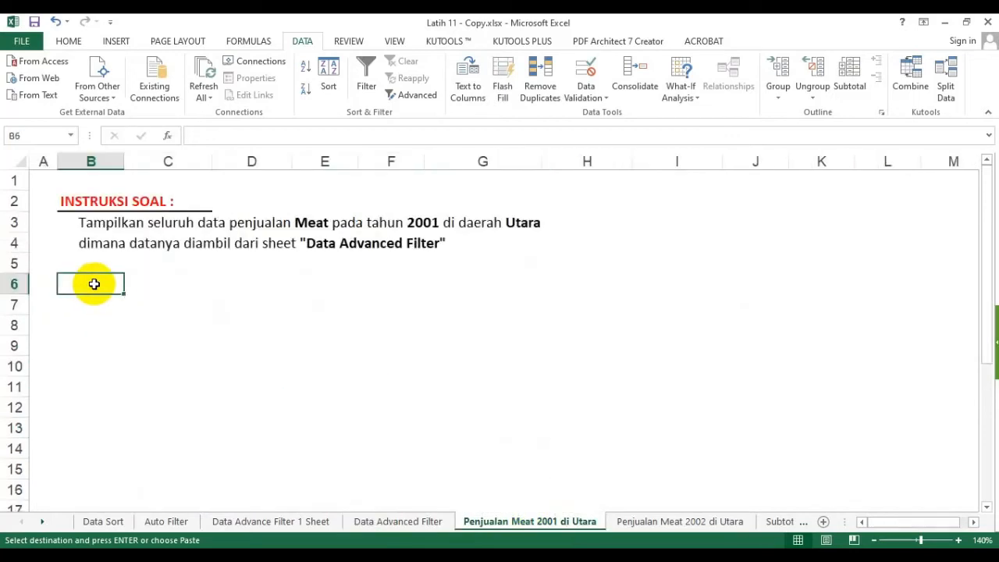
key(ctrl+v)
click(80, 337)
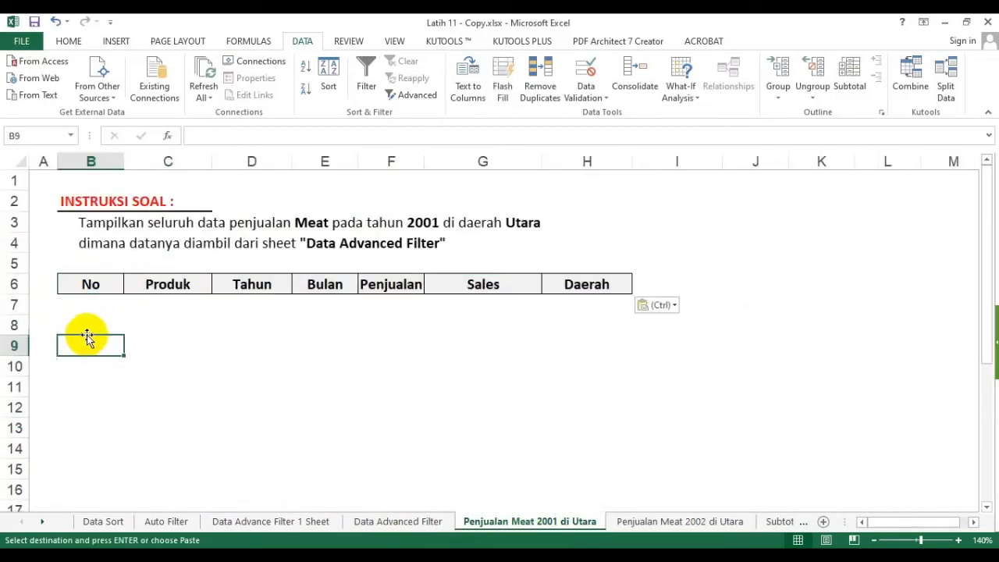
key(ctrl)
key(Escape)
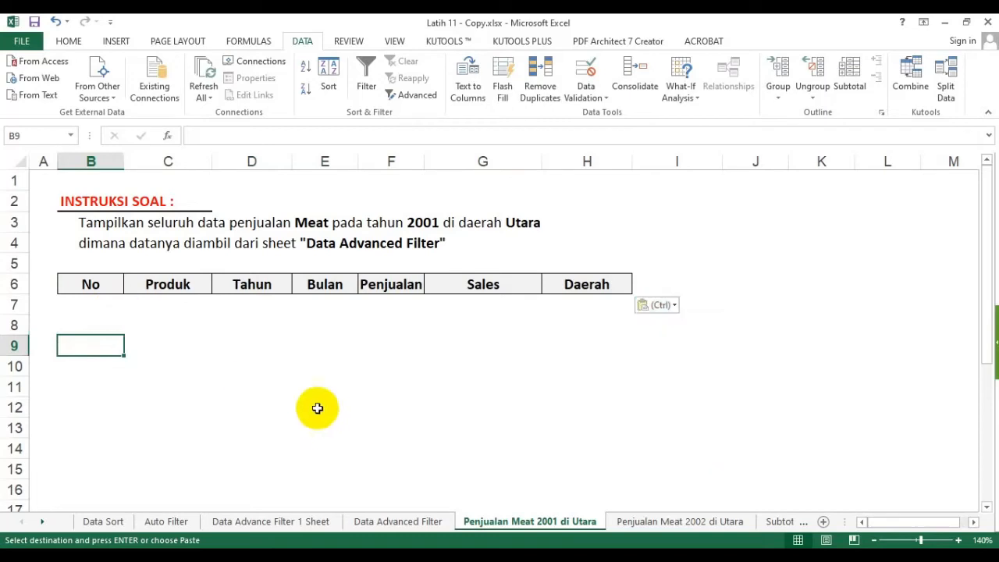
Copy the header row B6:H6 to B9 on the Penjualan Meat 2001 di Utara sheet as the output header.
click(94, 281)
shift+click(582, 285)
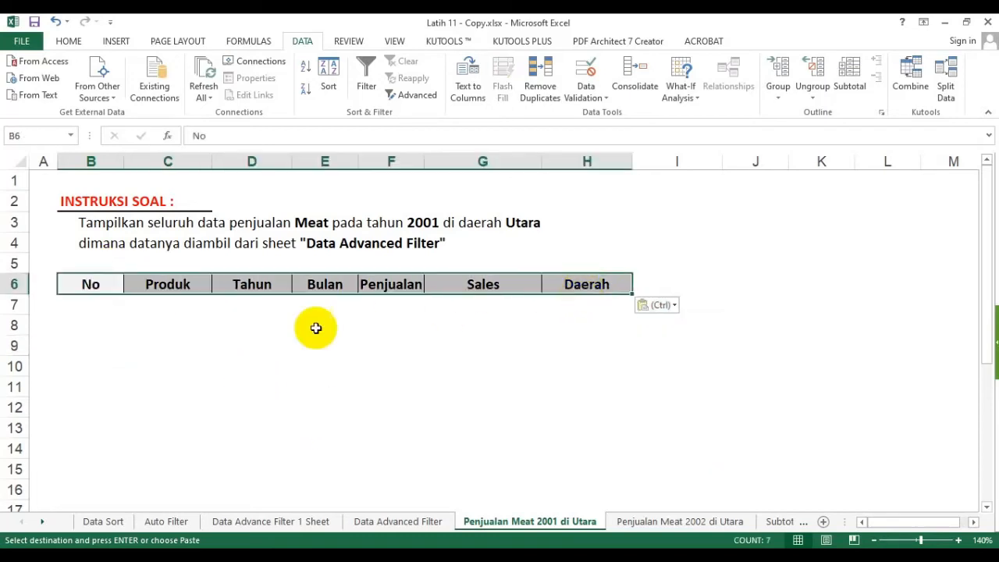
key(ctrl+c)
click(97, 325)
click(98, 343)
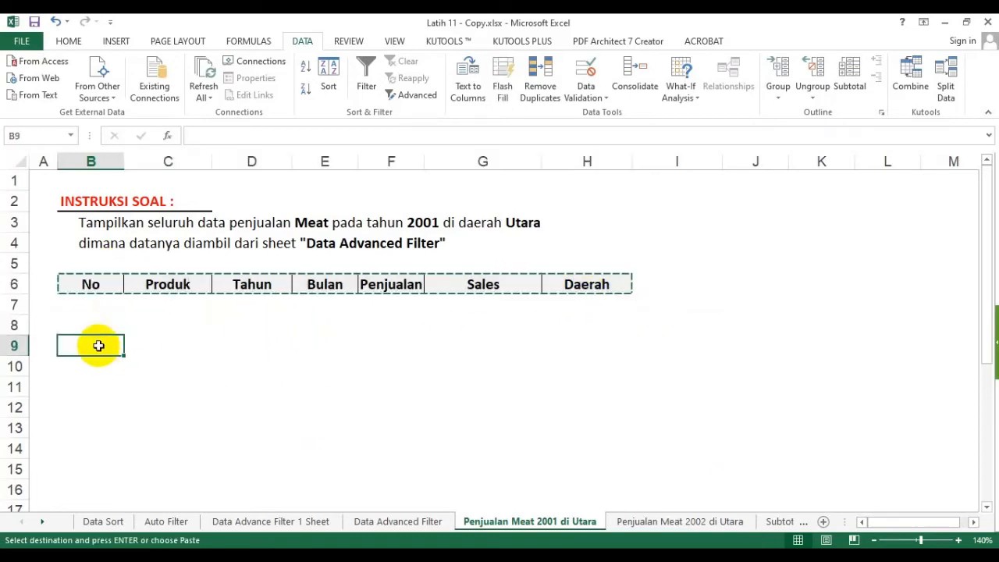
key(ctrl+v)
Add cell borders to the criteria row B7:H7 and widen the Penjualan column slightly to fit its heading.
drag(118, 308, 586, 304)
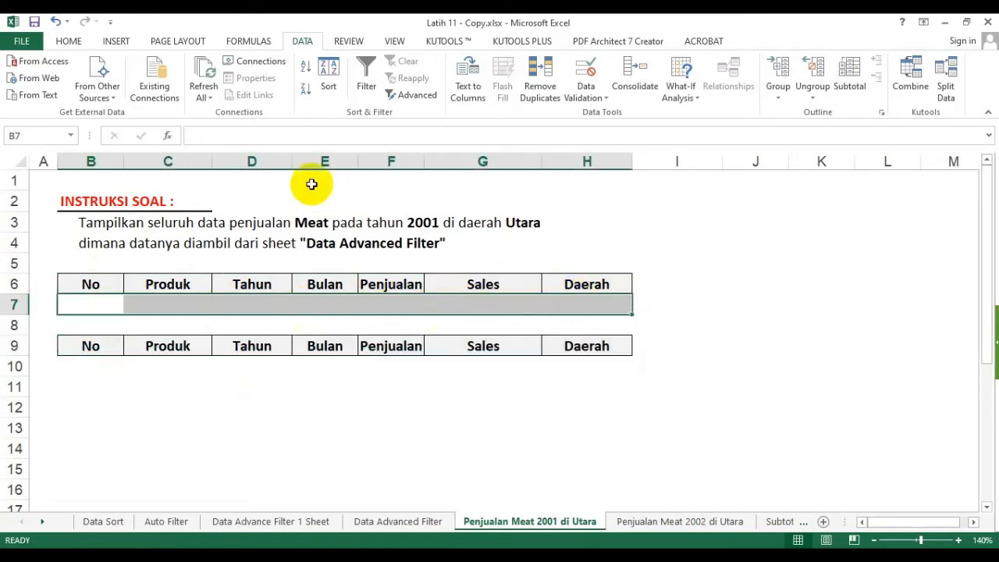
click(69, 41)
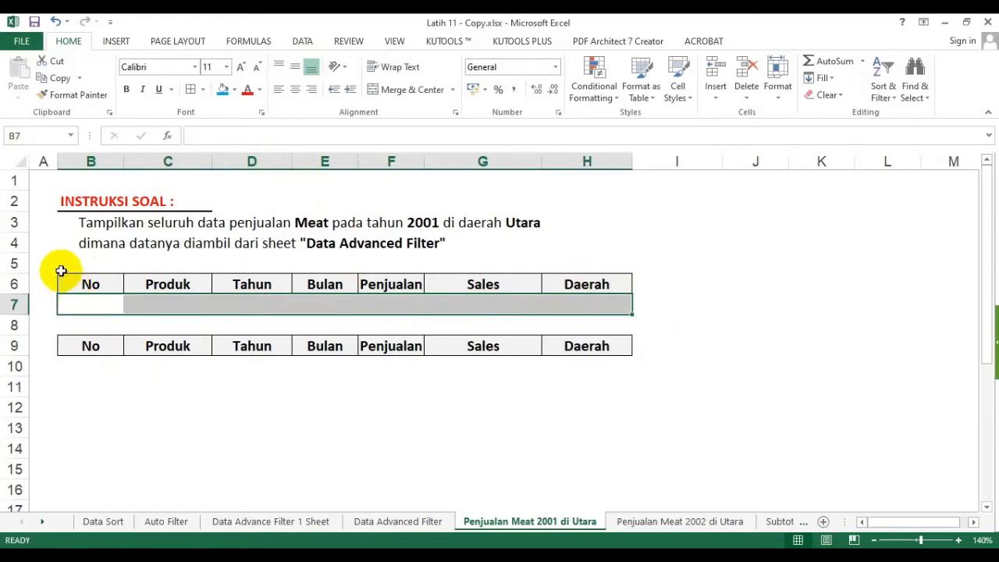
click(190, 89)
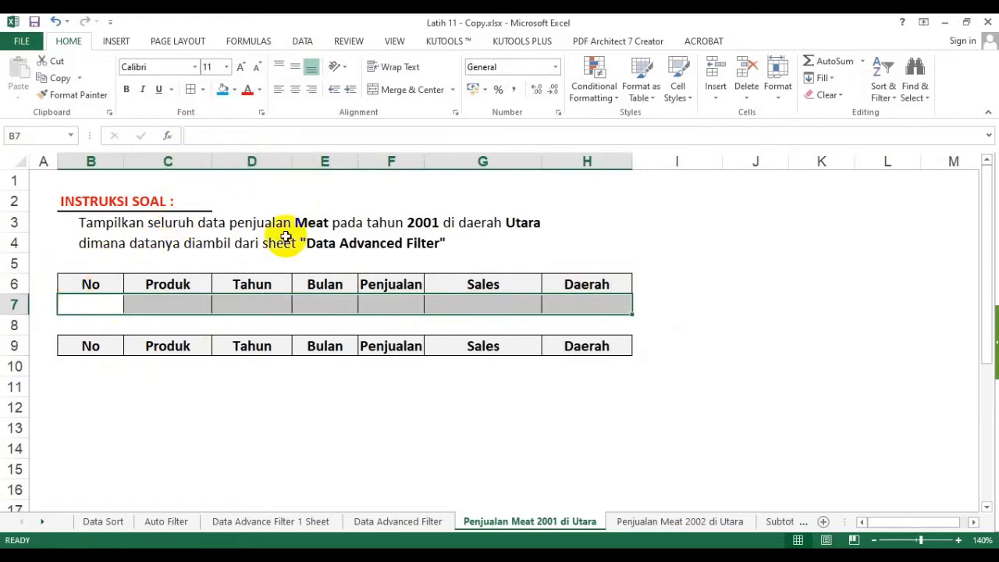
click(725, 303)
drag(422, 160, 438, 160)
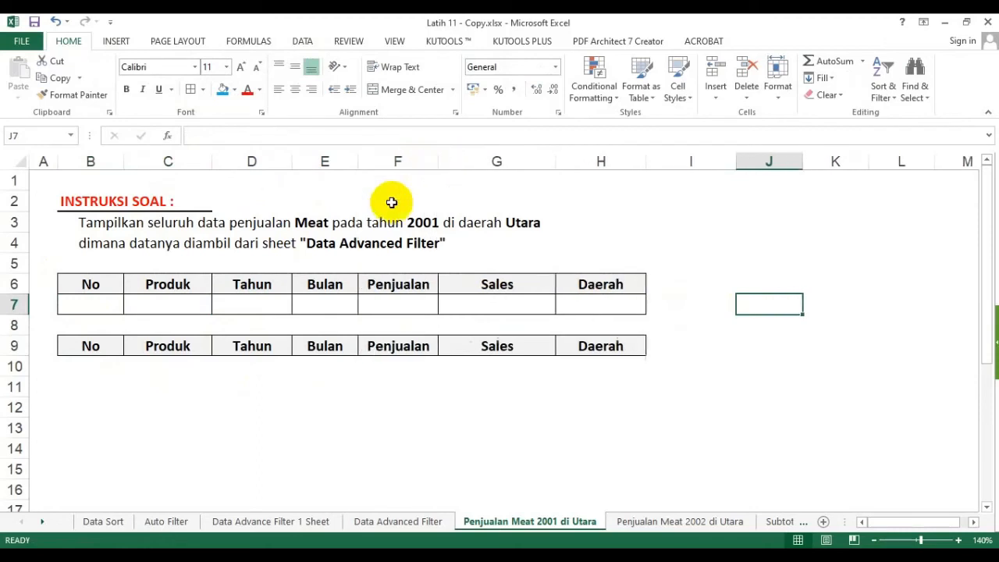
click(166, 299)
text(Meat)
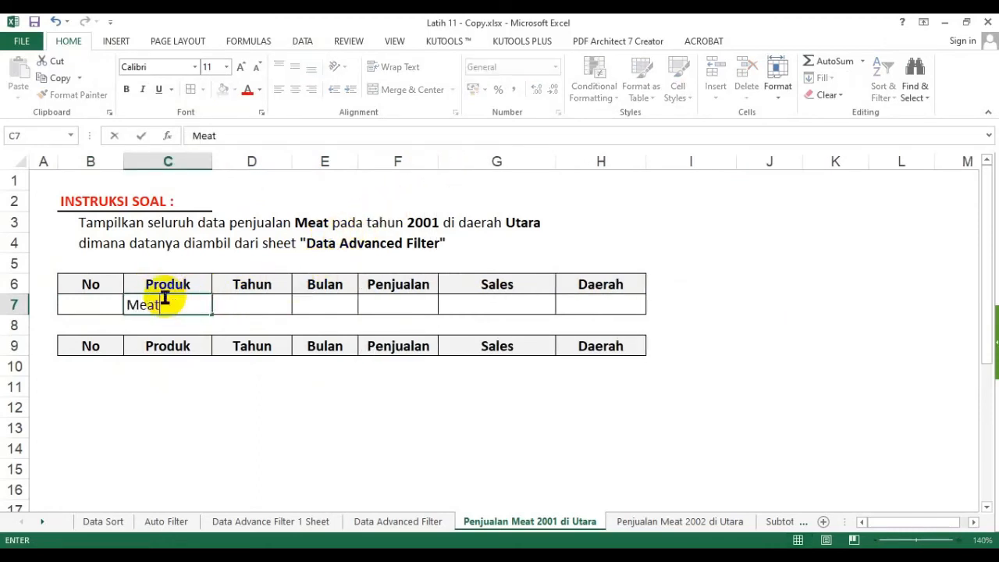
key(Escape)
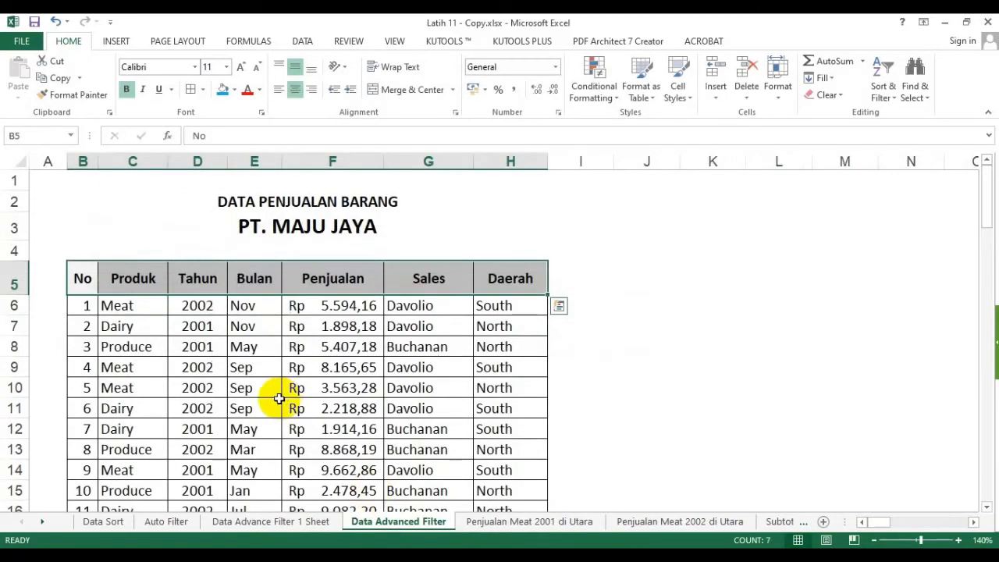
Copy Meat from C6 on the Data Advanced Filter sheet into the Produk criteria cell C7 of the 2001 sheet.
click(398, 521)
click(132, 308)
key(ctrl+c)
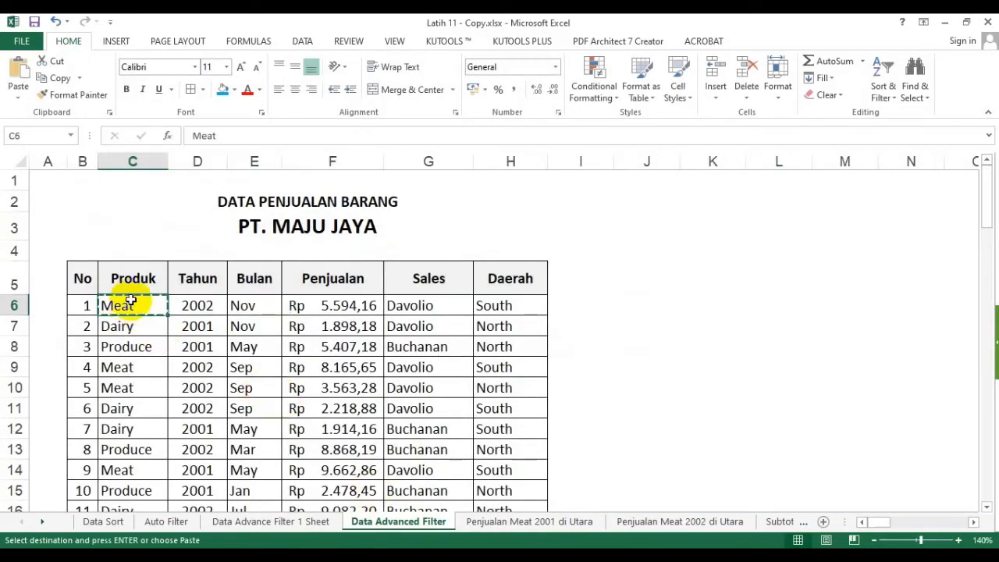
click(529, 522)
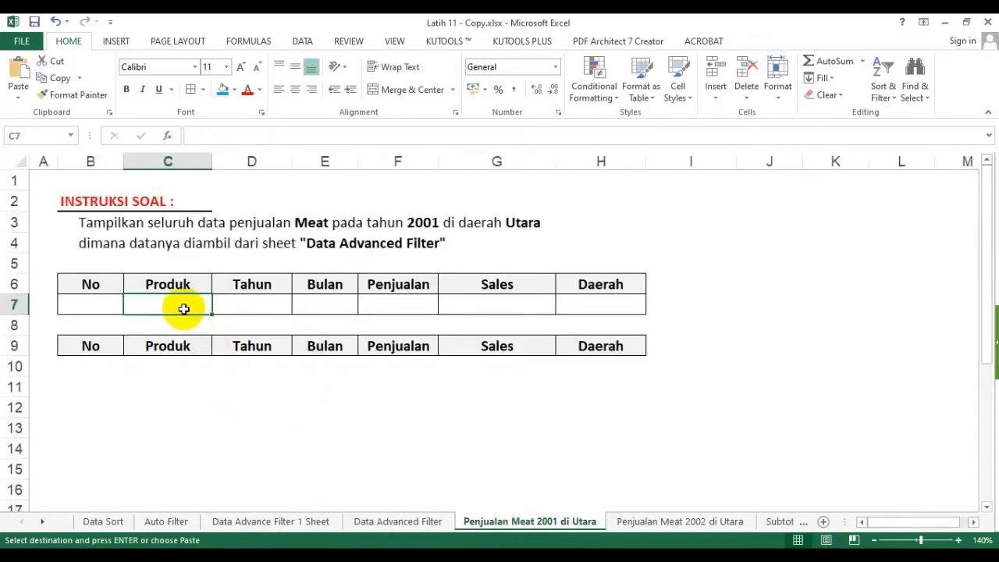
Copy the year 2001 from D7 on the Data Advanced Filter sheet into the Tahun criteria cell D7 of the 2001 sheet.
click(429, 523)
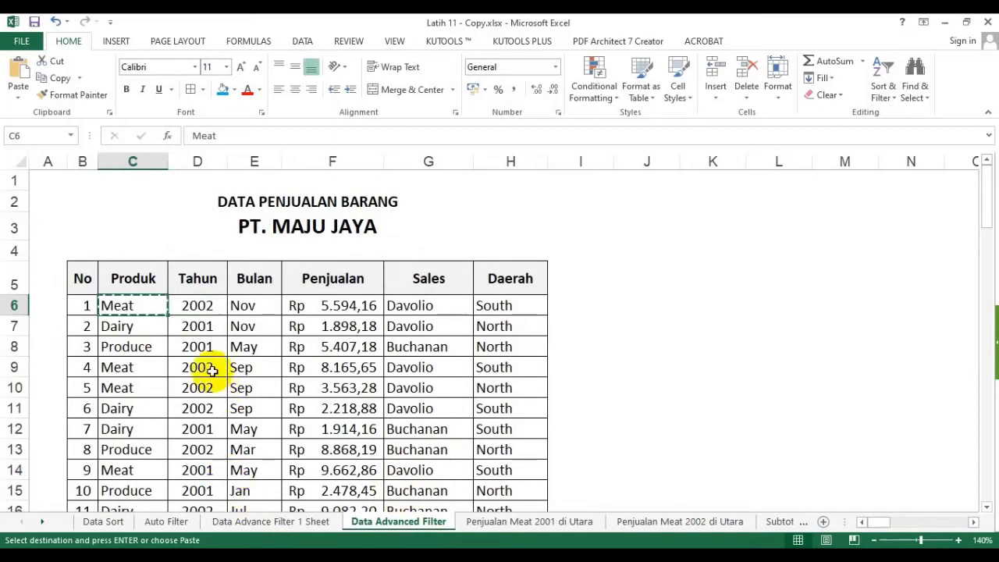
click(197, 327)
key(ctrl+c)
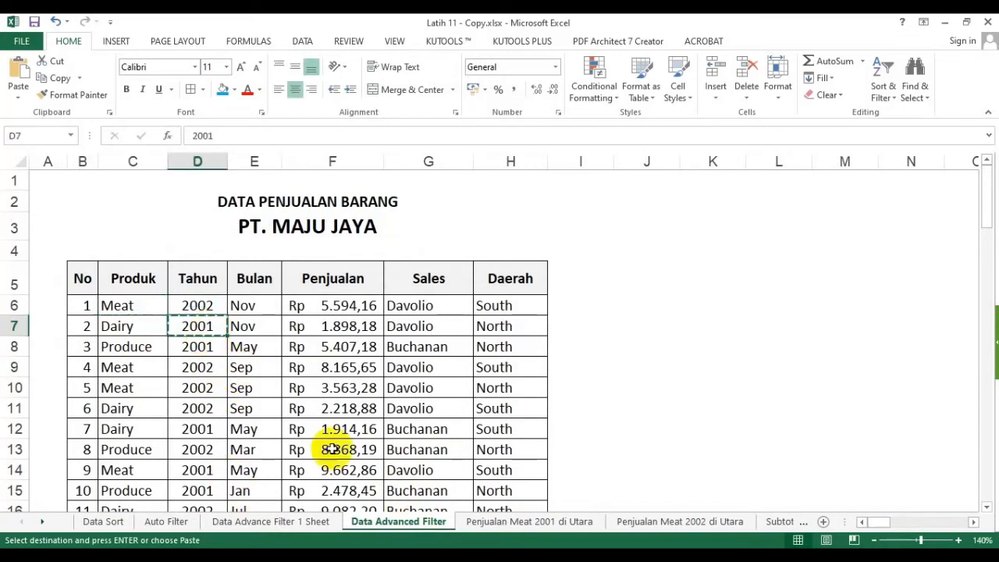
click(515, 529)
click(267, 307)
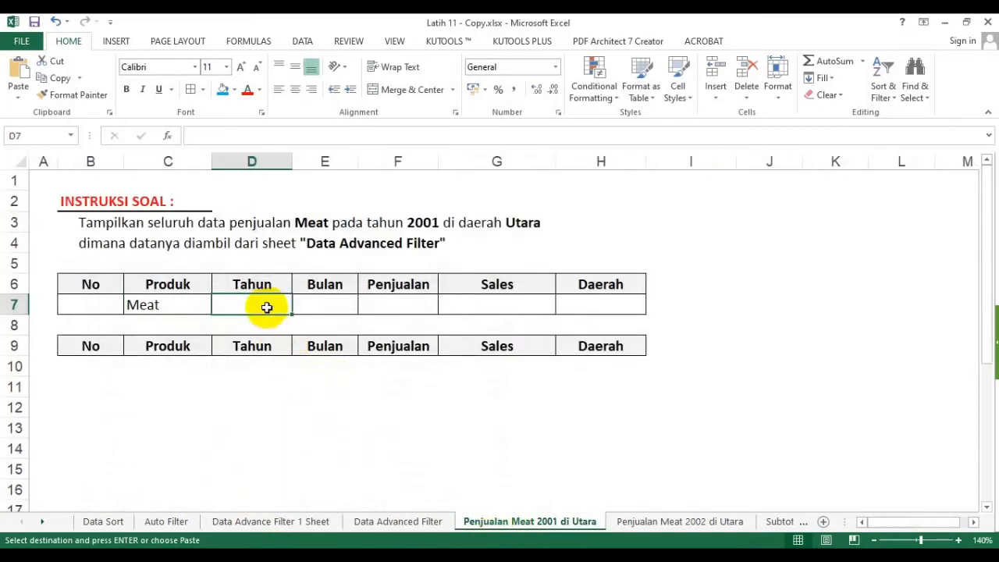
key(ctrl+v)
key(Escape)
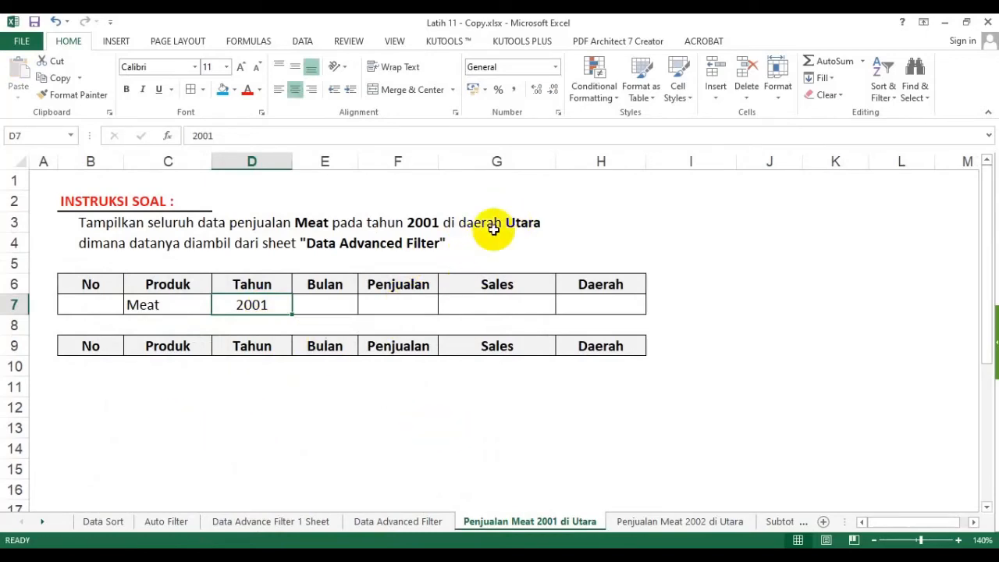
Copy North from H7 on the Data Advanced Filter sheet into the Daerah criteria cell H7 of the 2001 sheet.
click(398, 522)
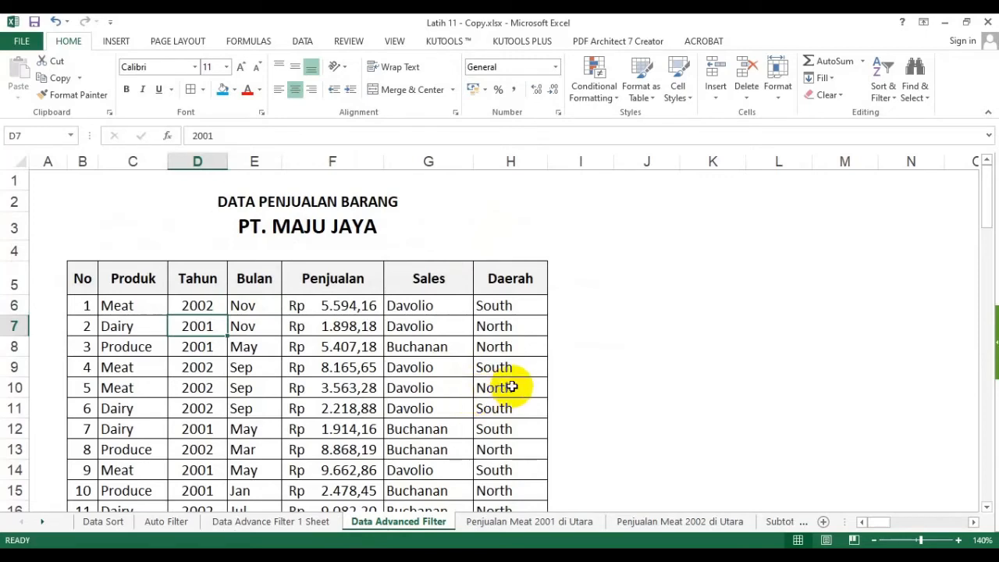
click(496, 522)
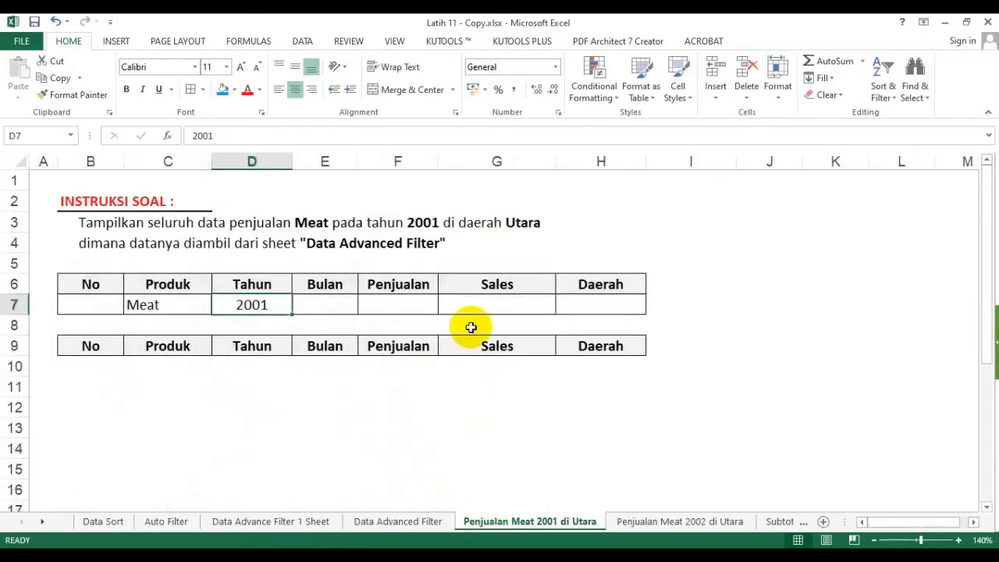
click(586, 312)
click(400, 520)
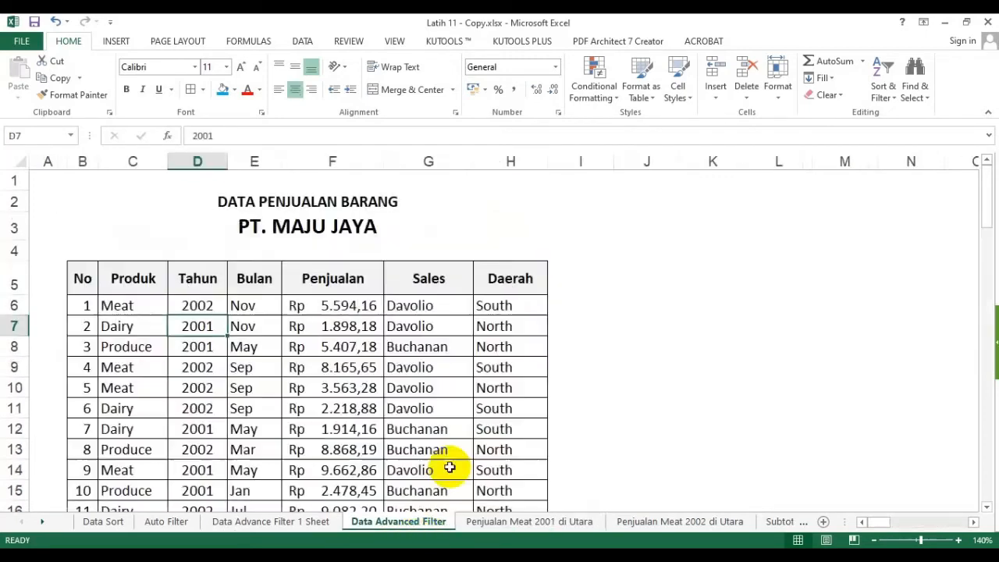
click(507, 327)
key(ctrl+c)
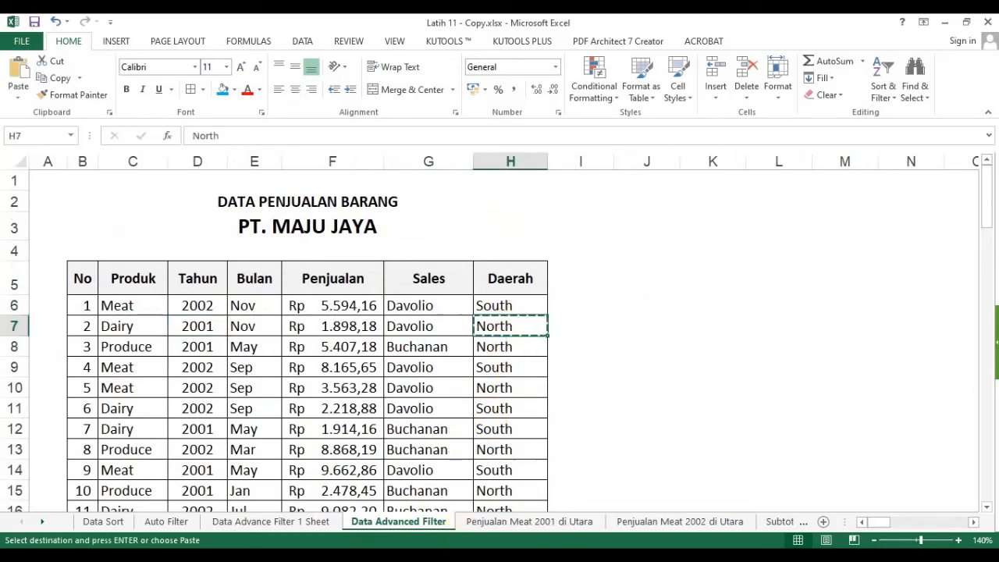
click(498, 528)
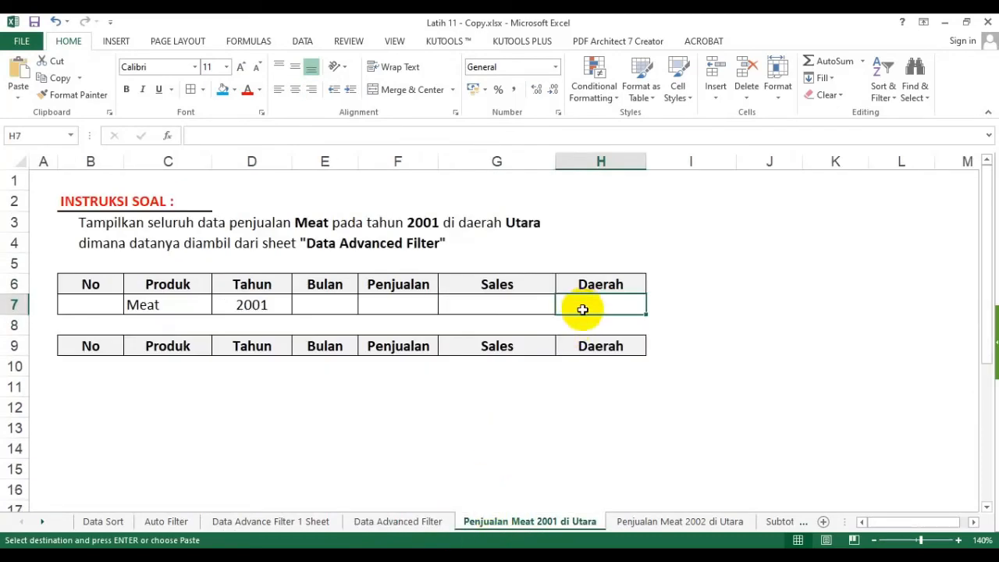
key(ctrl+v)
click(497, 387)
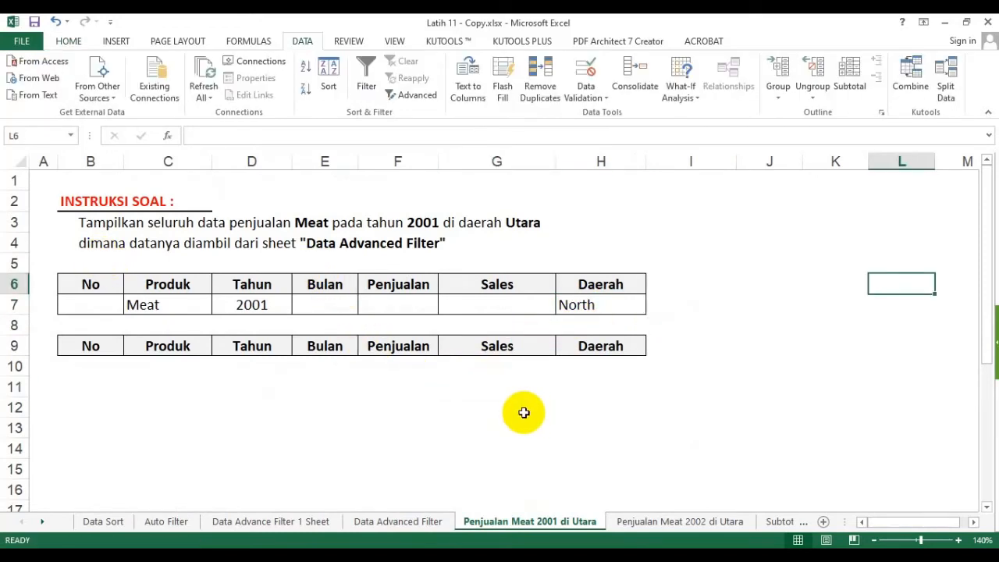
click(754, 364)
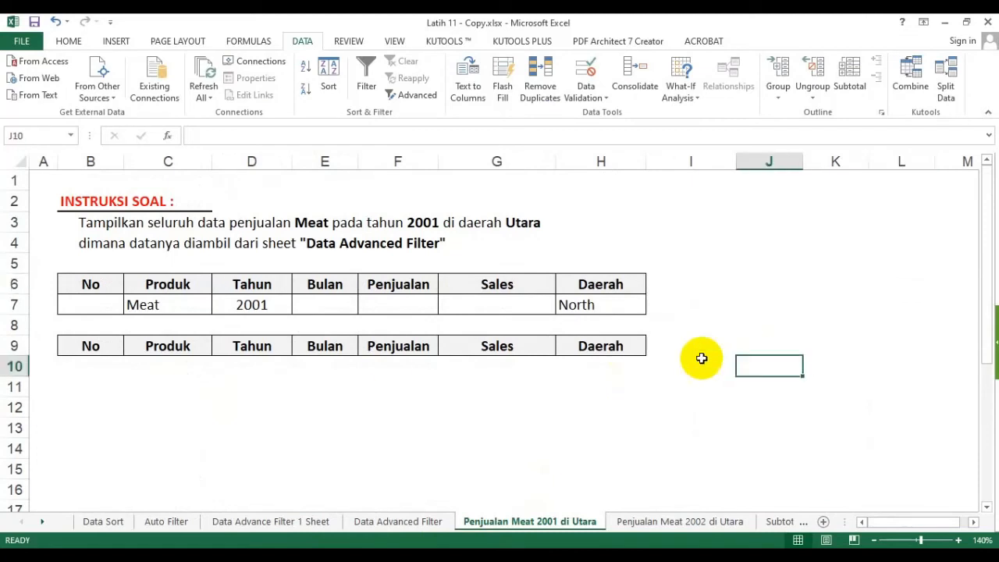
drag(94, 346, 577, 346)
click(435, 383)
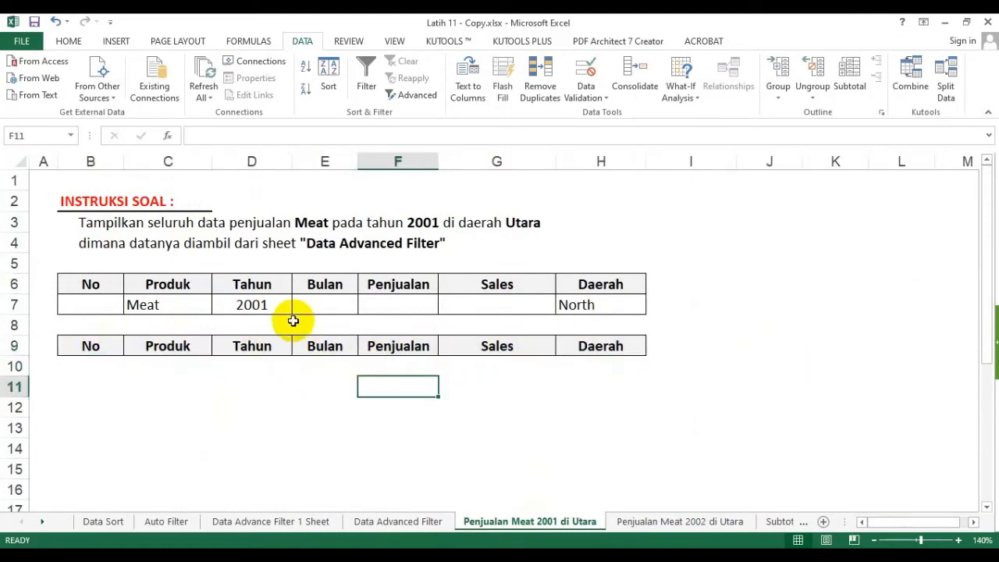
drag(134, 248, 546, 351)
click(398, 325)
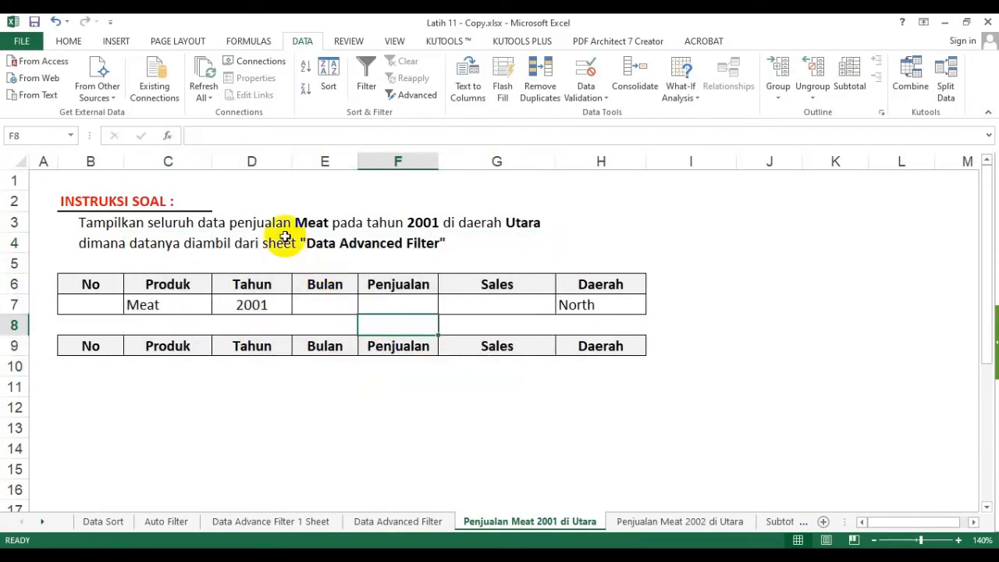
Set up an Advanced Filter that copies to another location, with list range B5:H85 on the Data Advanced Filter sheet and criteria range B6:H7.
click(411, 95)
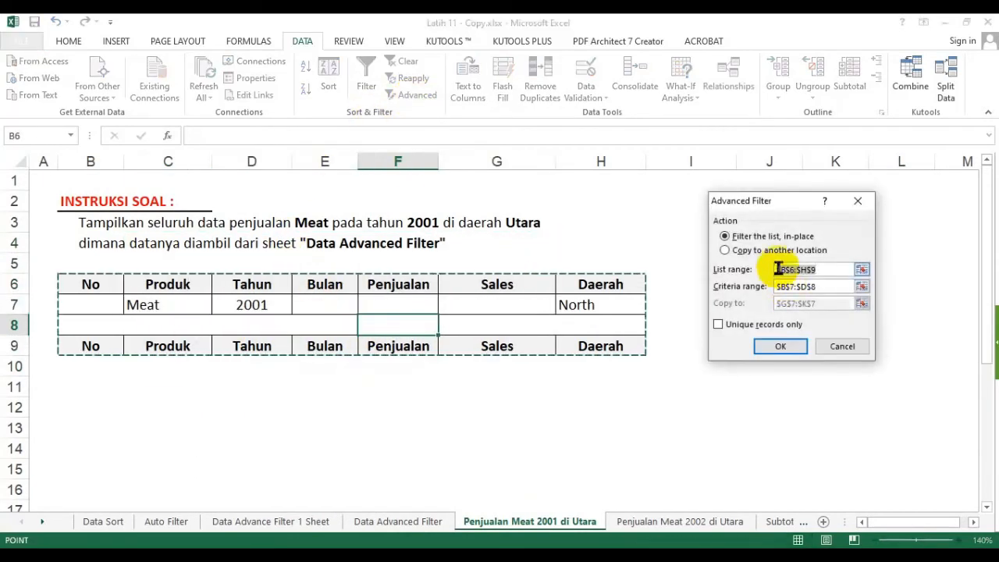
click(757, 250)
drag(821, 269, 758, 273)
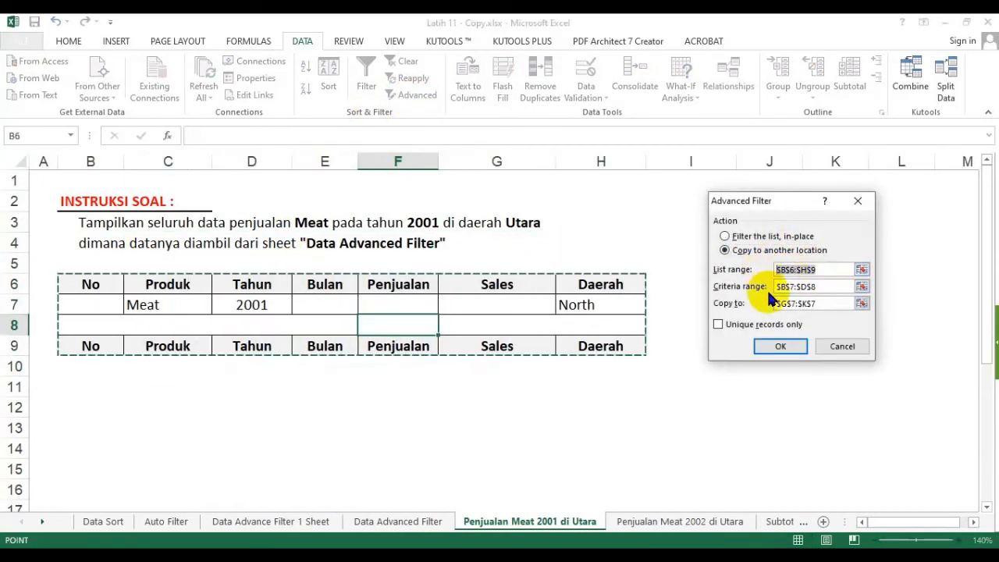
key(BackSpace)
click(410, 522)
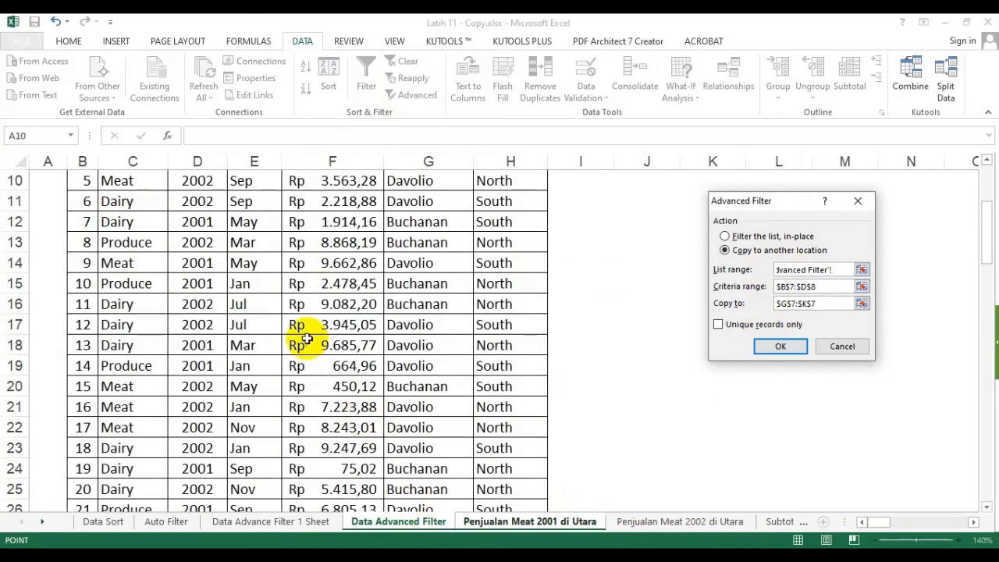
scroll(297, 330, up, 3)
click(86, 277)
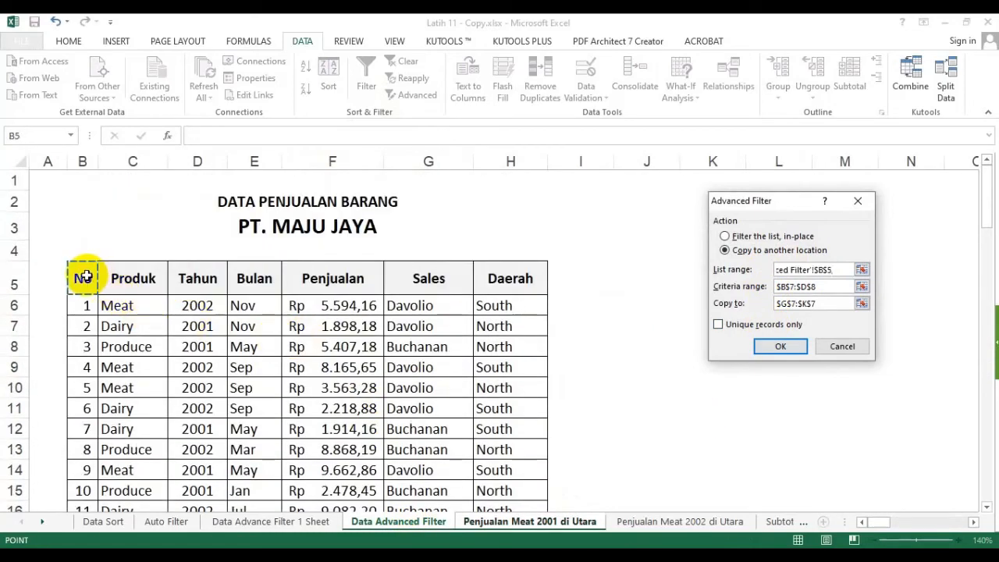
key(ctrl+shift+Right)
key(ctrl+shift+Down)
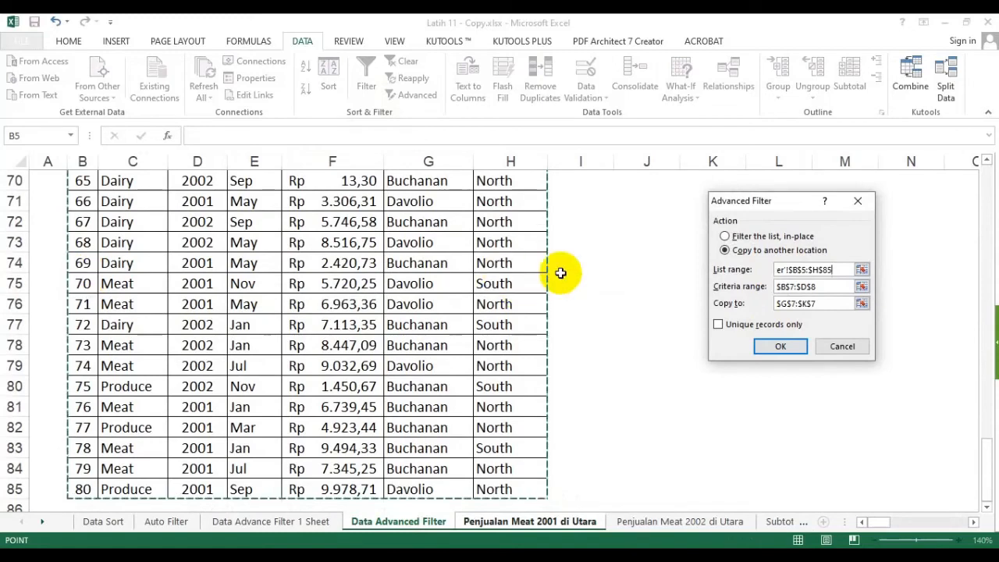
drag(839, 293, 769, 289)
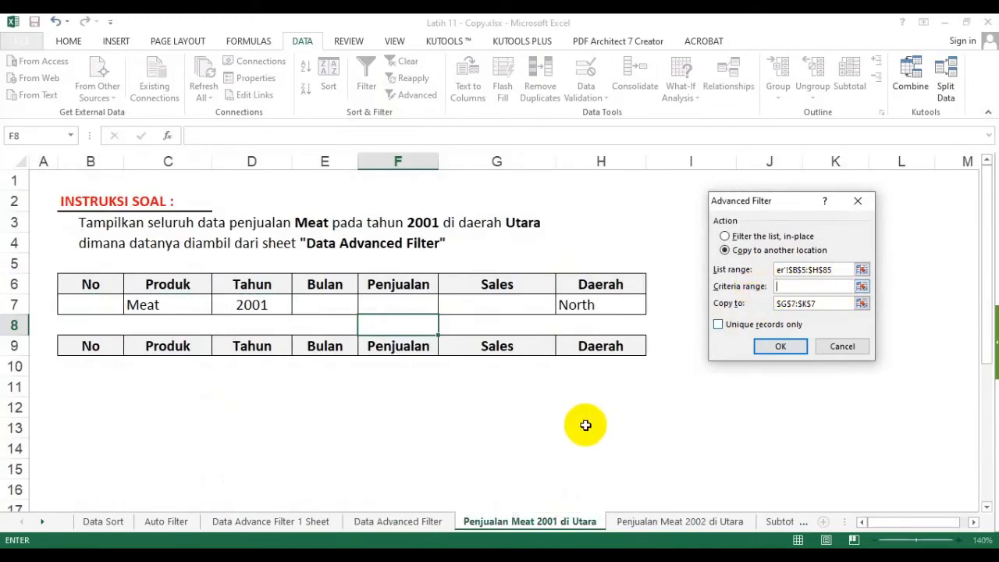
drag(112, 288, 572, 306)
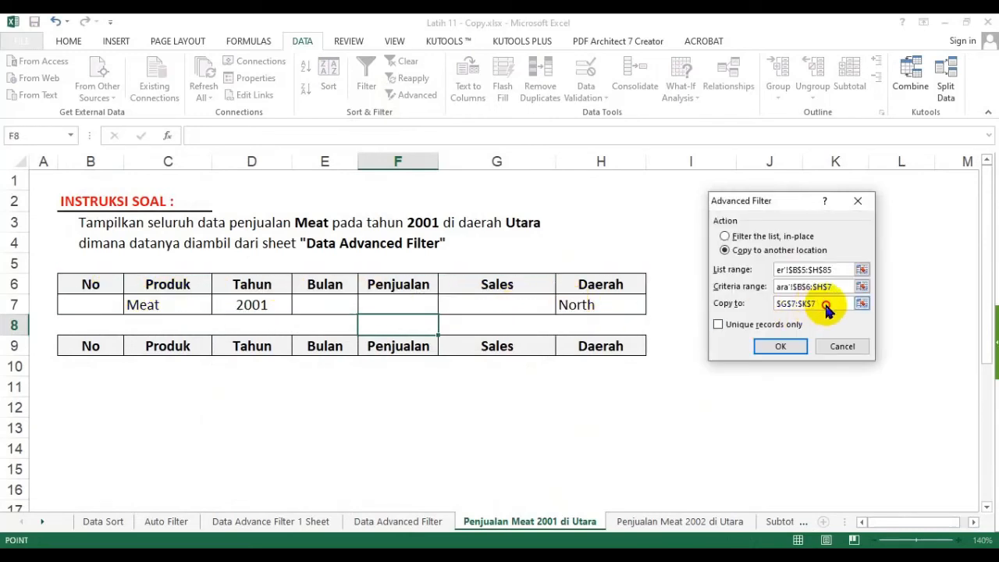
Run the filter with B9:H9 as the copy destination and widen the Penjualan column to fit the amounts.
drag(813, 307, 765, 303)
key(BackSpace)
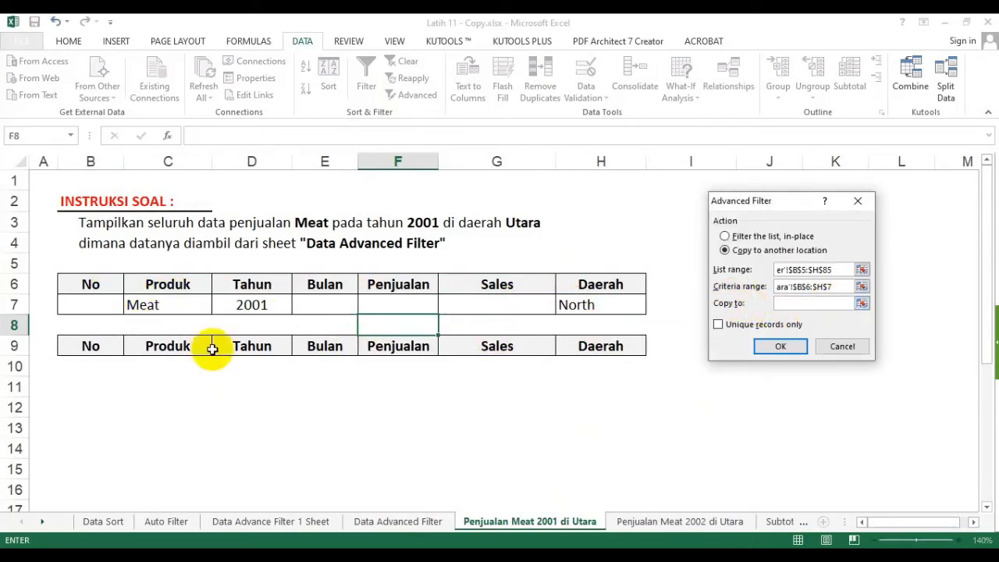
drag(93, 345, 601, 352)
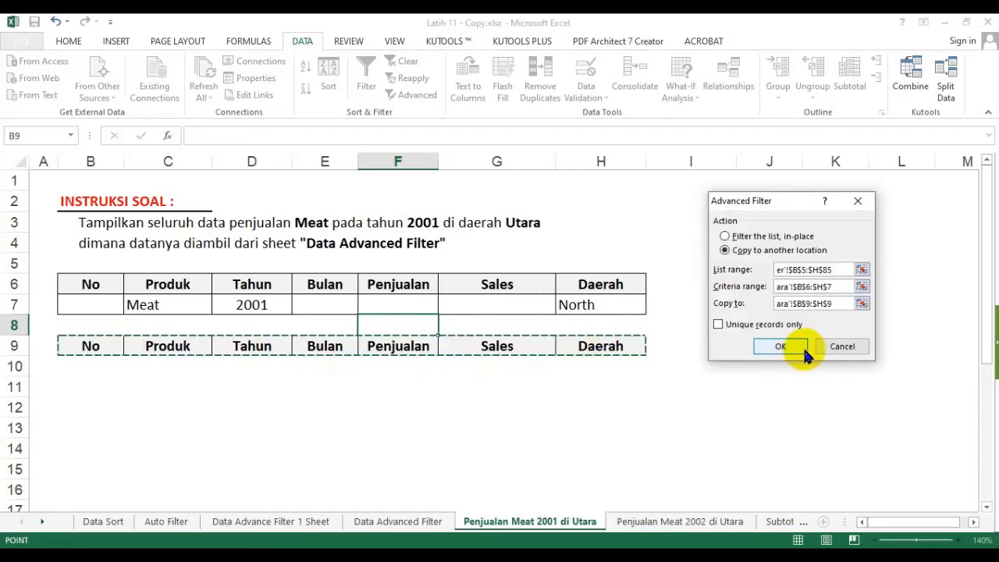
click(781, 346)
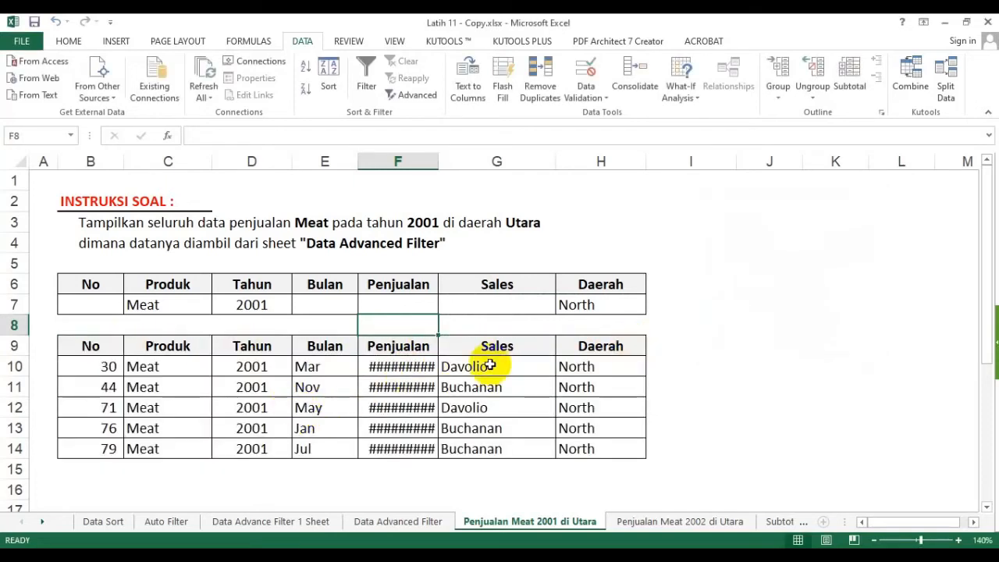
drag(438, 161, 461, 165)
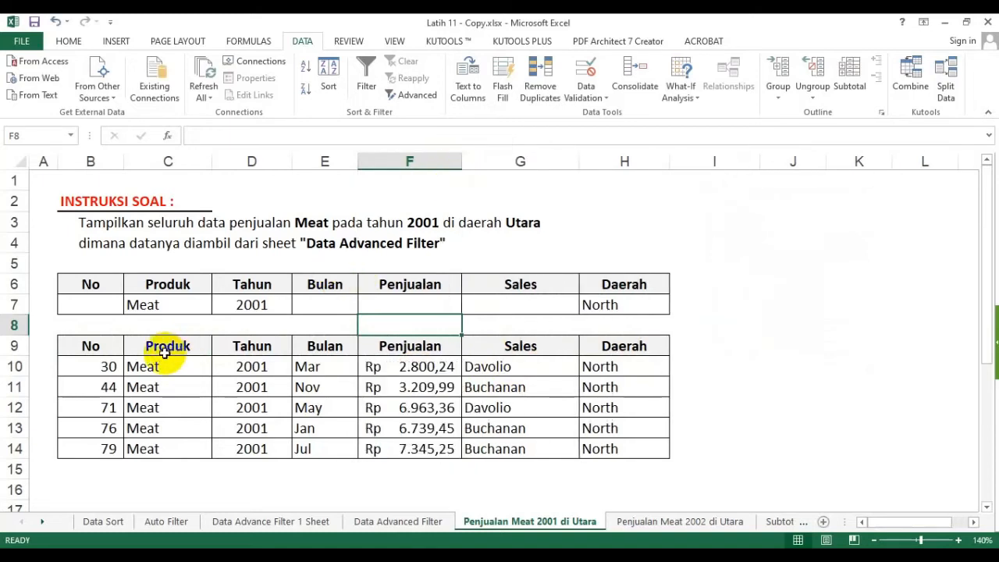
click(674, 304)
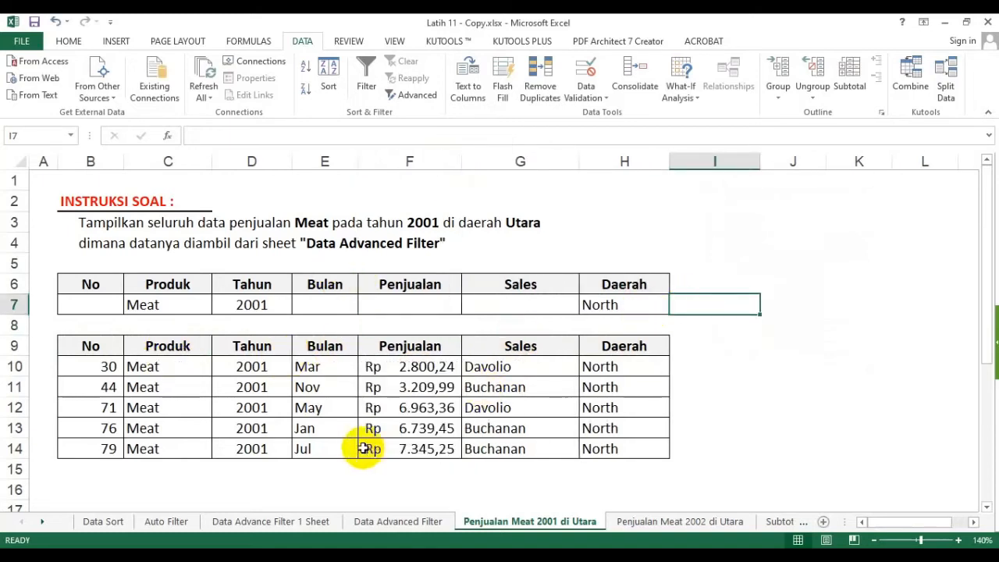
Copy the criteria table and output headers B6:H9 from the Penjualan Meat 2001 di Utara sheet to B6 of the 2002 sheet.
click(721, 452)
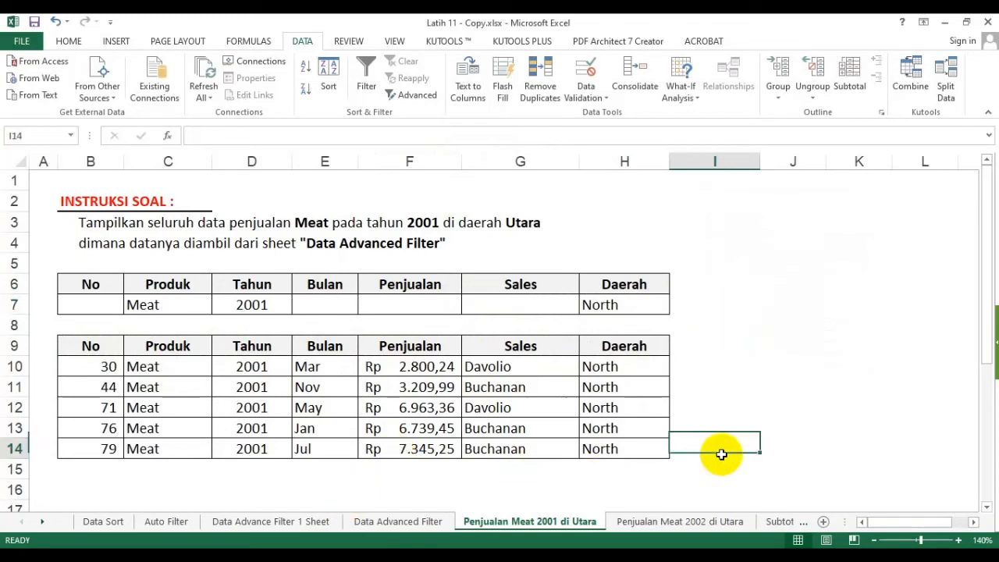
click(666, 521)
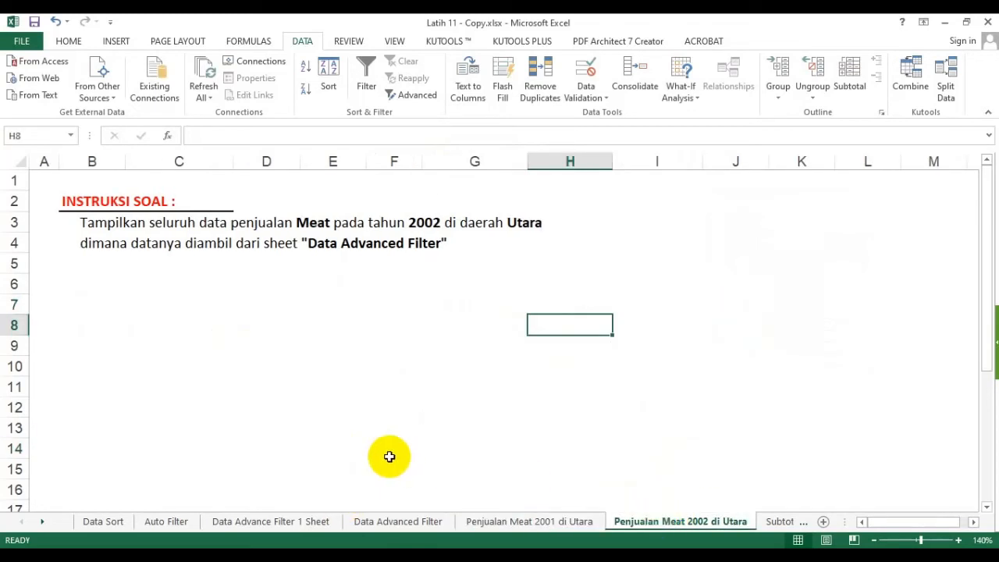
click(567, 524)
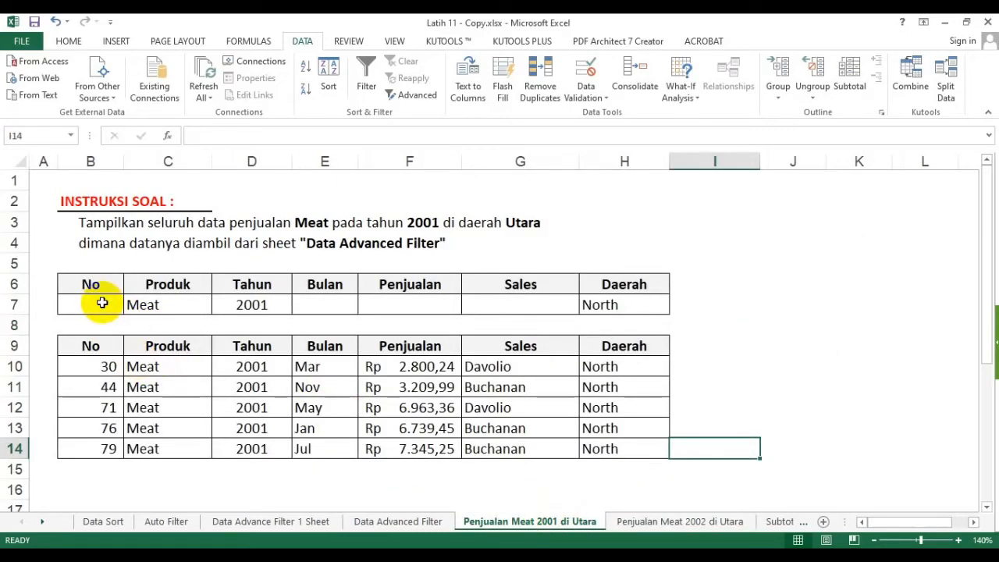
drag(89, 283, 600, 348)
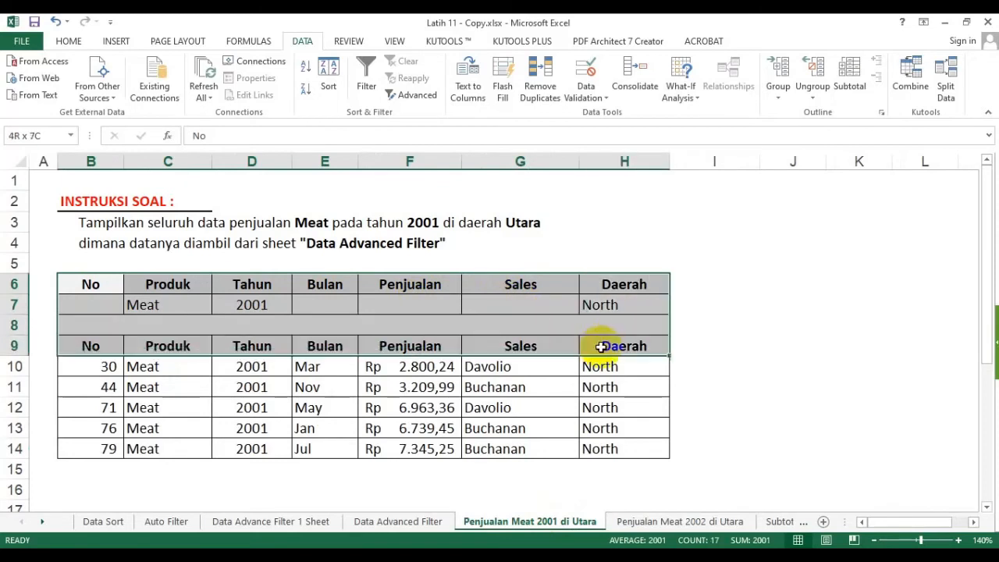
key(ctrl+c)
click(680, 522)
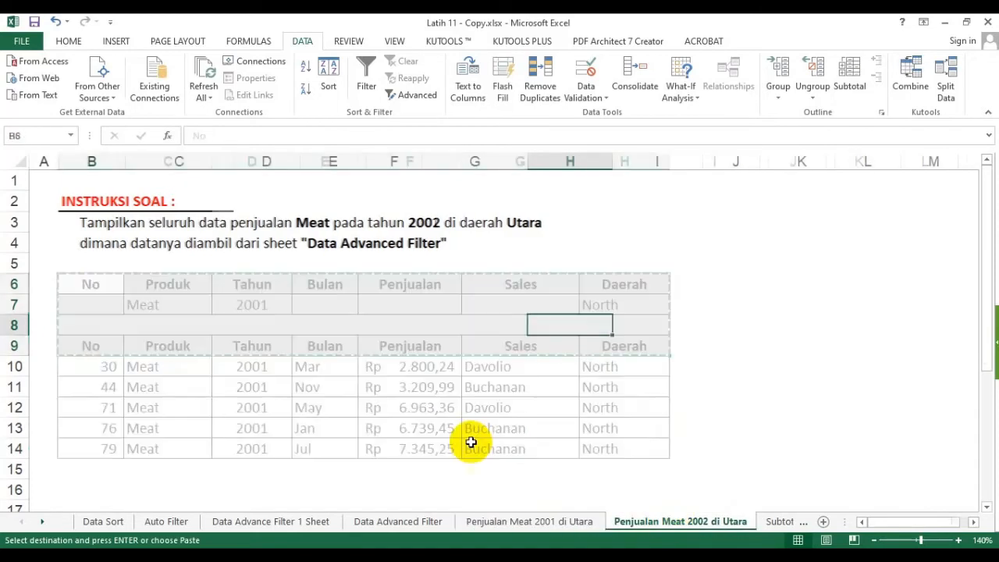
click(87, 289)
key(ctrl+v)
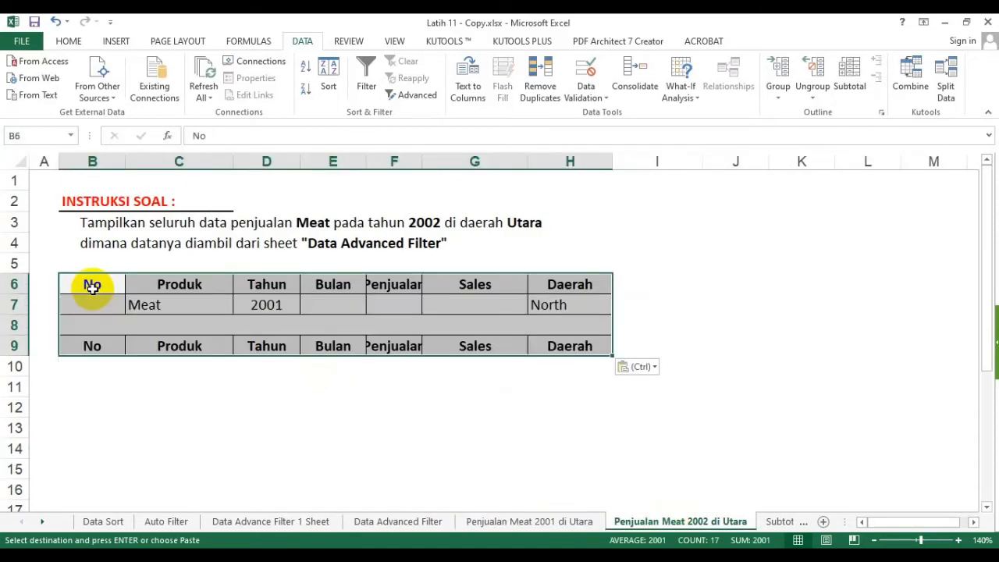
click(384, 450)
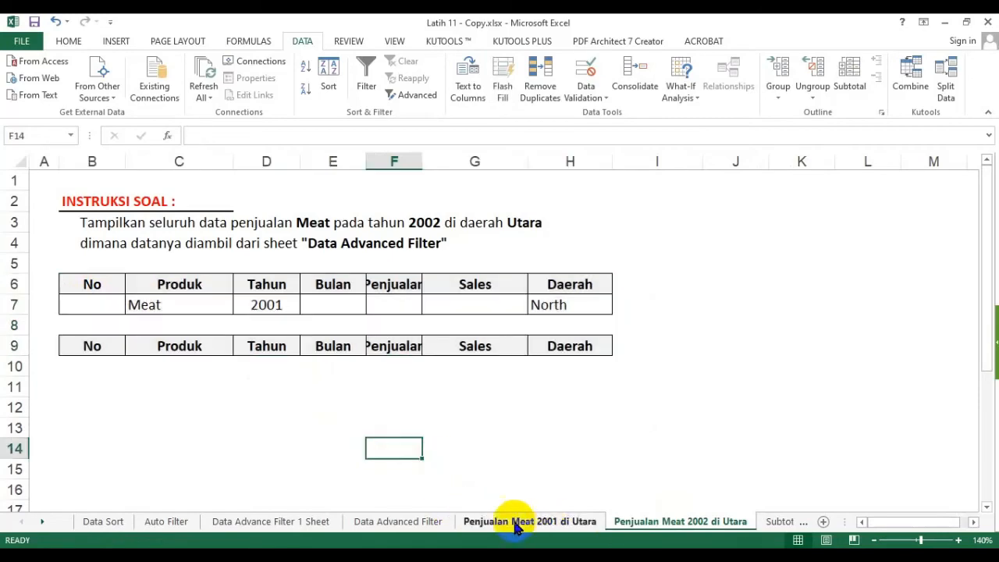
Widen the Bulan and Penjualan columns on the Penjualan Meat 2002 di Utara sheet, making Penjualan slightly wider than Bulan.
click(410, 521)
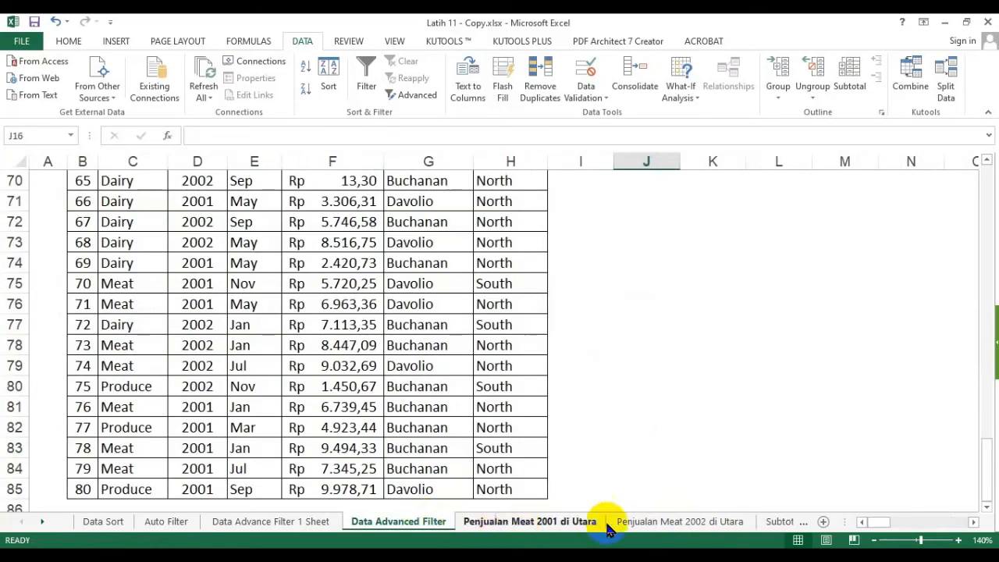
click(707, 523)
drag(353, 163, 391, 169)
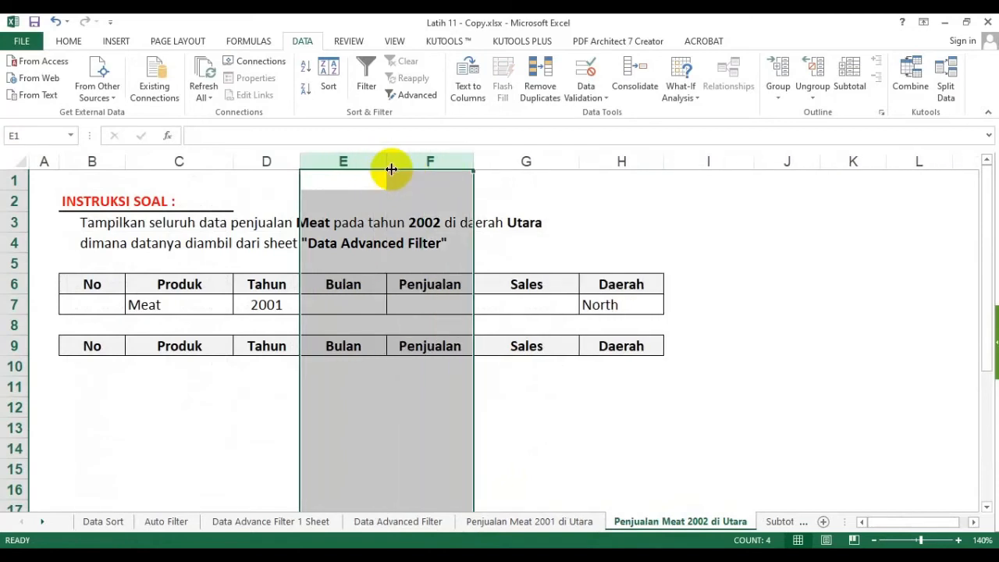
click(452, 199)
drag(473, 163, 488, 164)
Change the Tahun criterion in D7 of the 2002 sheet to 2002.
click(281, 301)
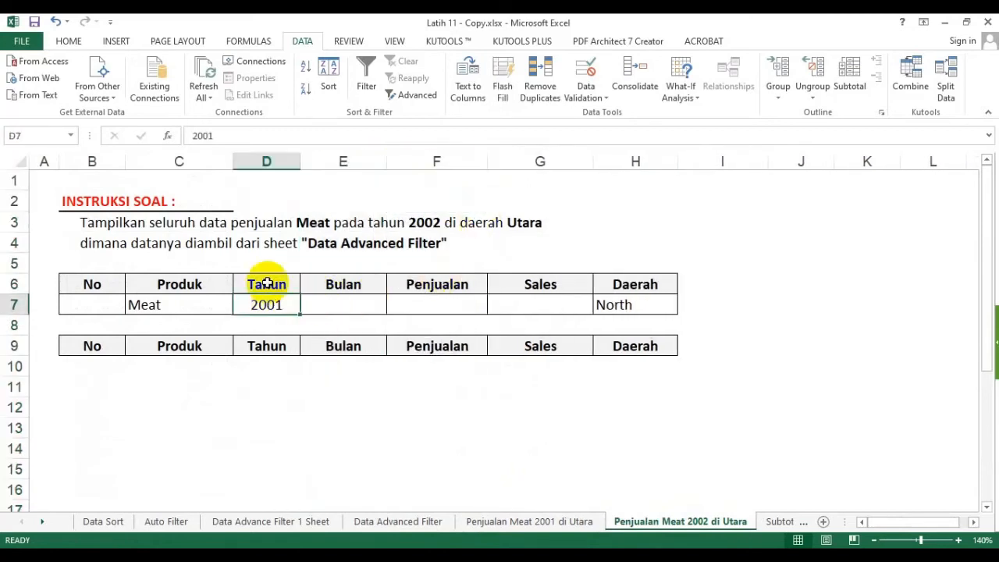
key(BackSpace)
text(2)
key(Return)
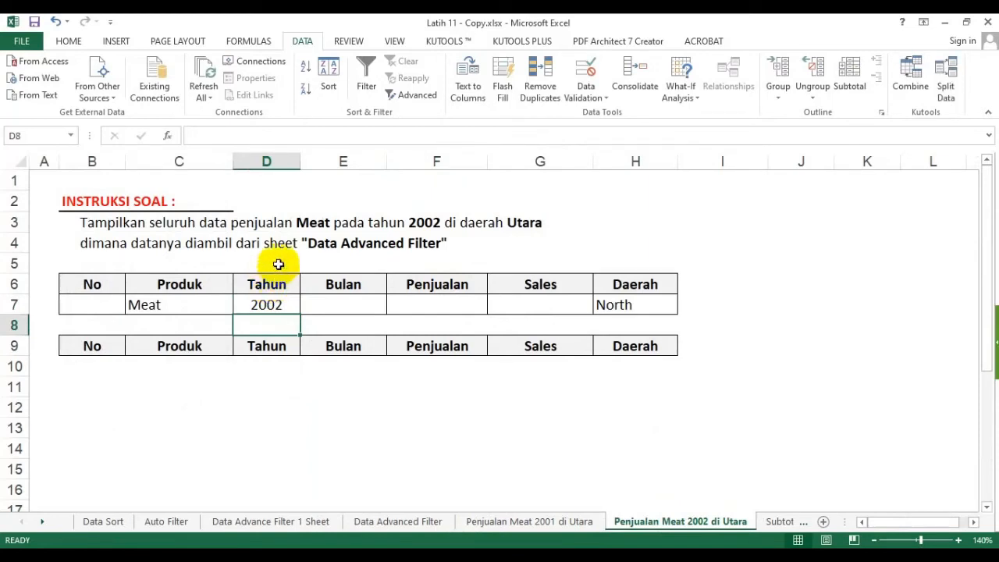
Start an Advanced Filter from the 2002 sheet that copies to another location, with list range B5:H85 on the Data Advanced Filter sheet.
click(321, 286)
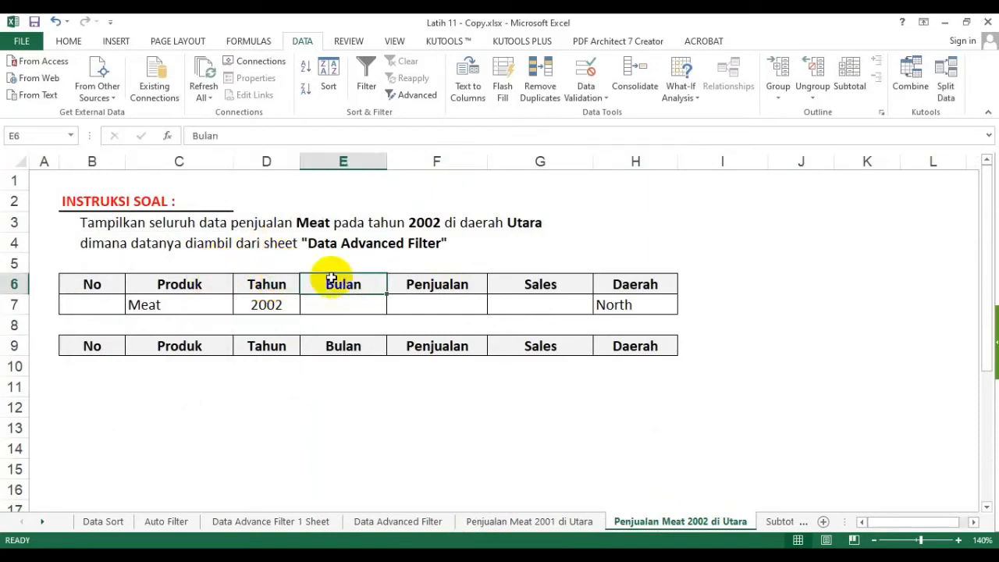
click(417, 97)
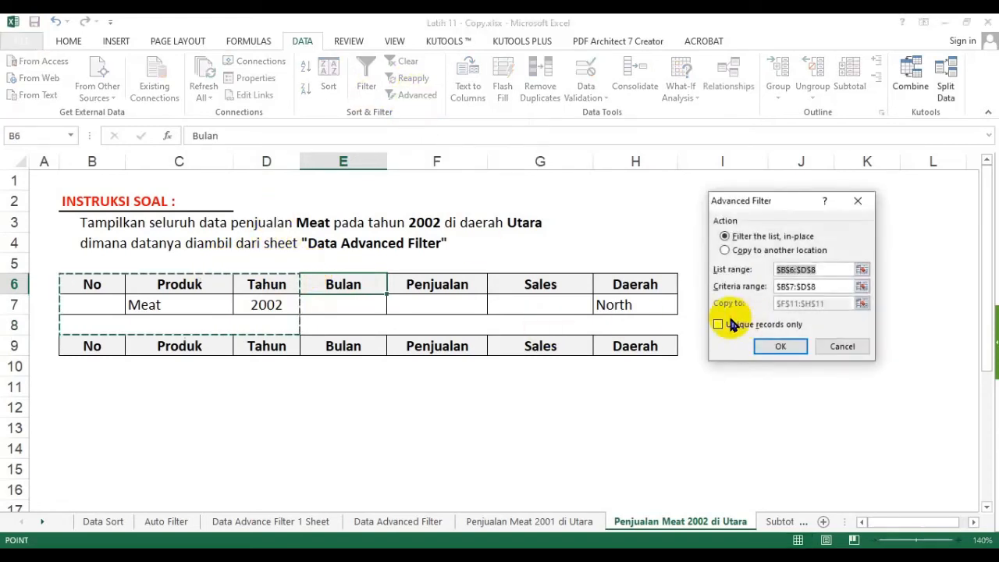
click(751, 250)
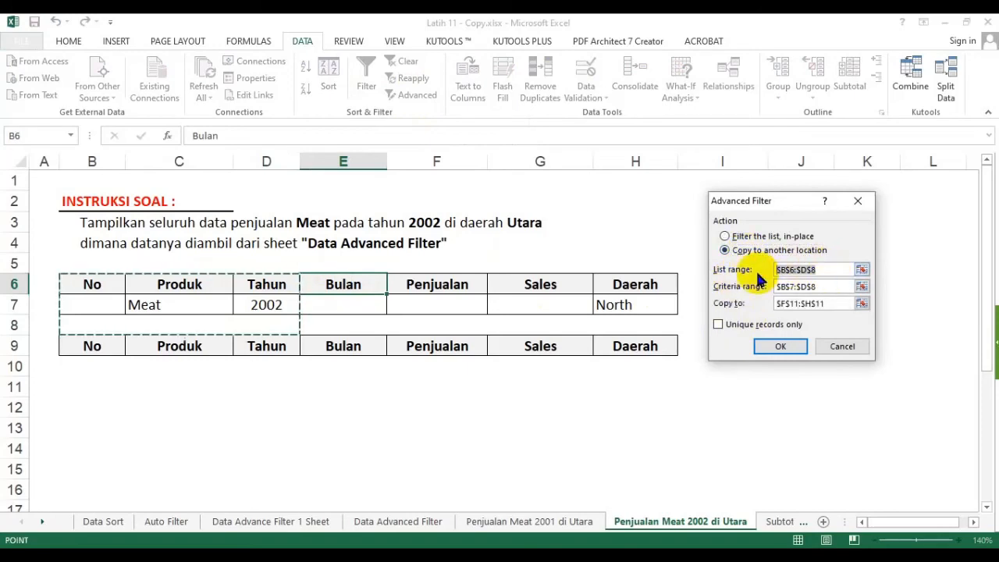
click(399, 523)
scroll(336, 360, up, 20)
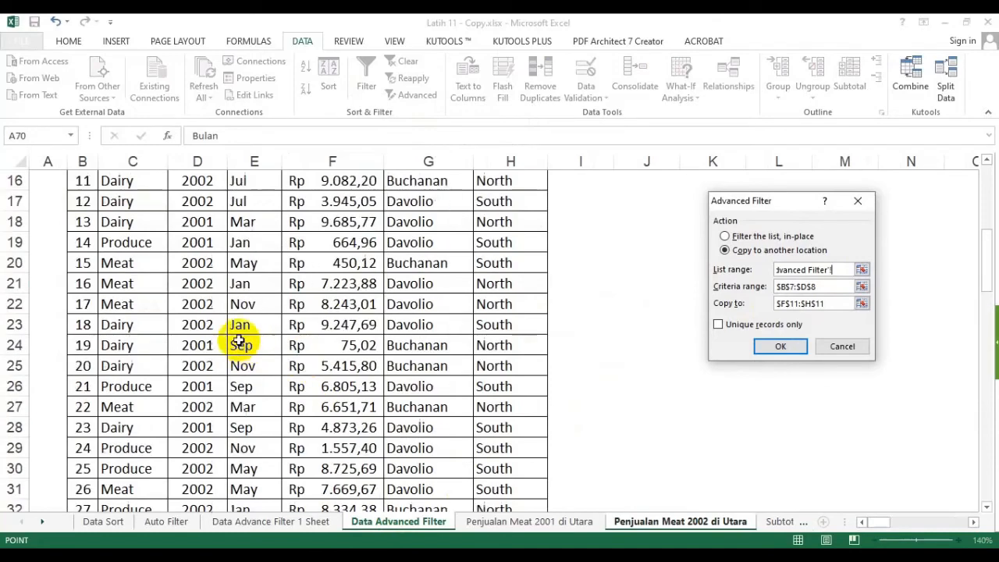
click(81, 285)
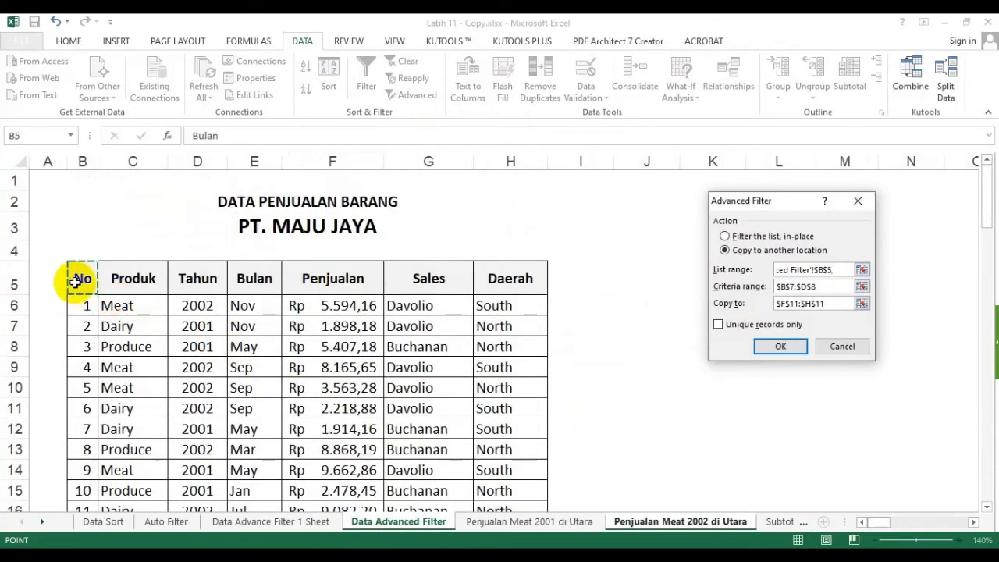
key(ctrl+shift+Right)
key(ctrl+shift+Down)
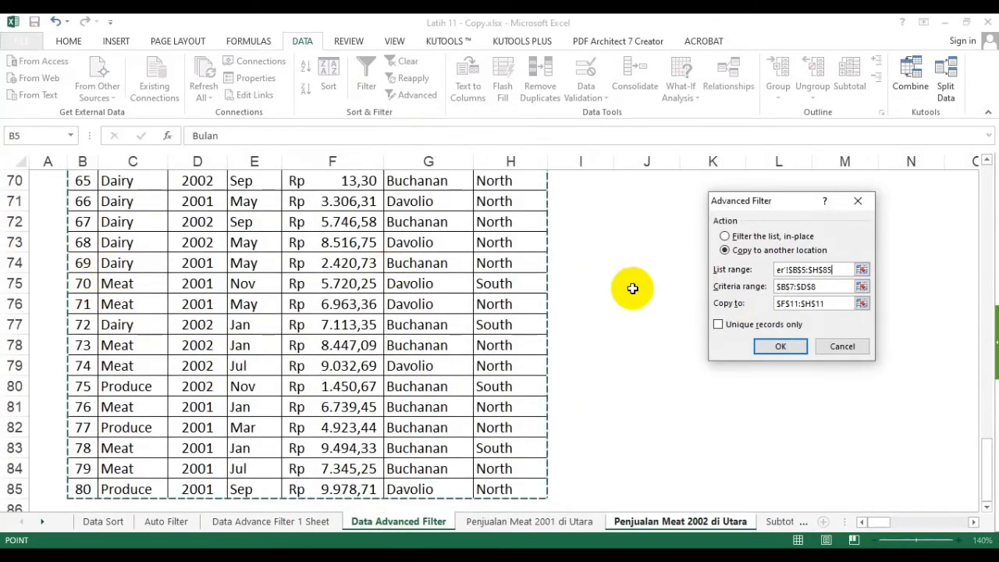
Set the criteria range to B6:H7 and the copy destination to B9:H9 on the 2002 sheet, and run the filter.
drag(825, 288, 762, 290)
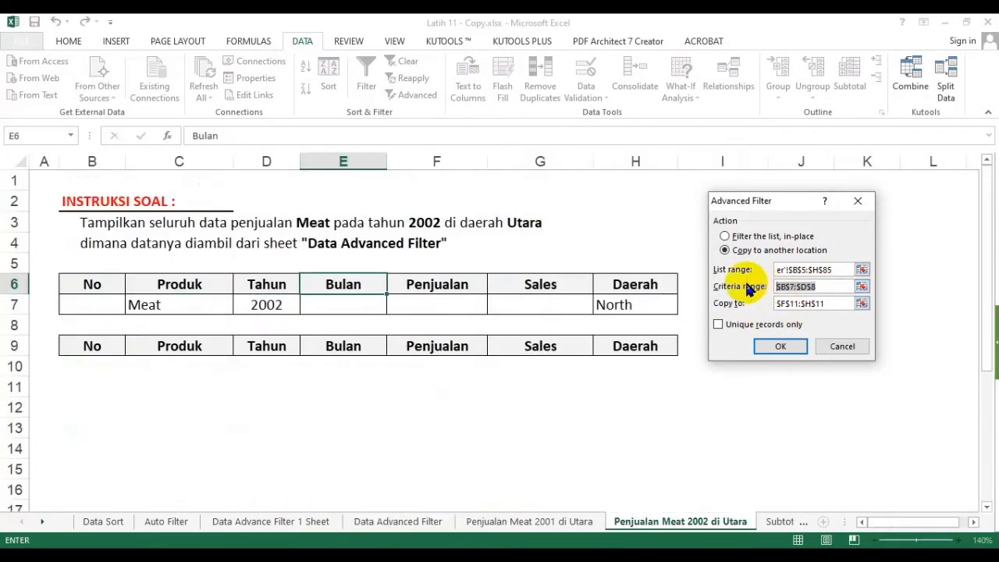
key(Delete)
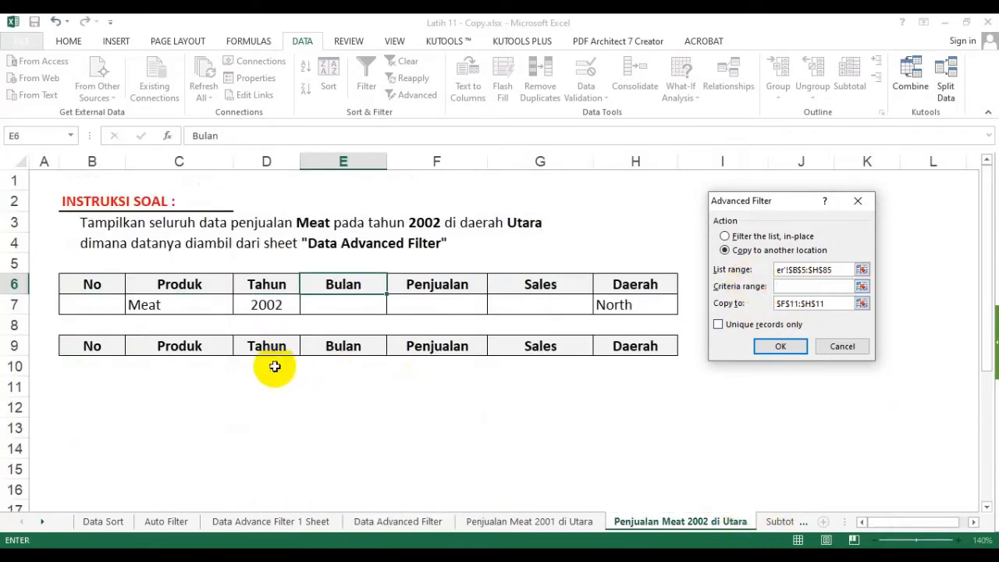
drag(94, 284, 632, 305)
drag(836, 305, 758, 311)
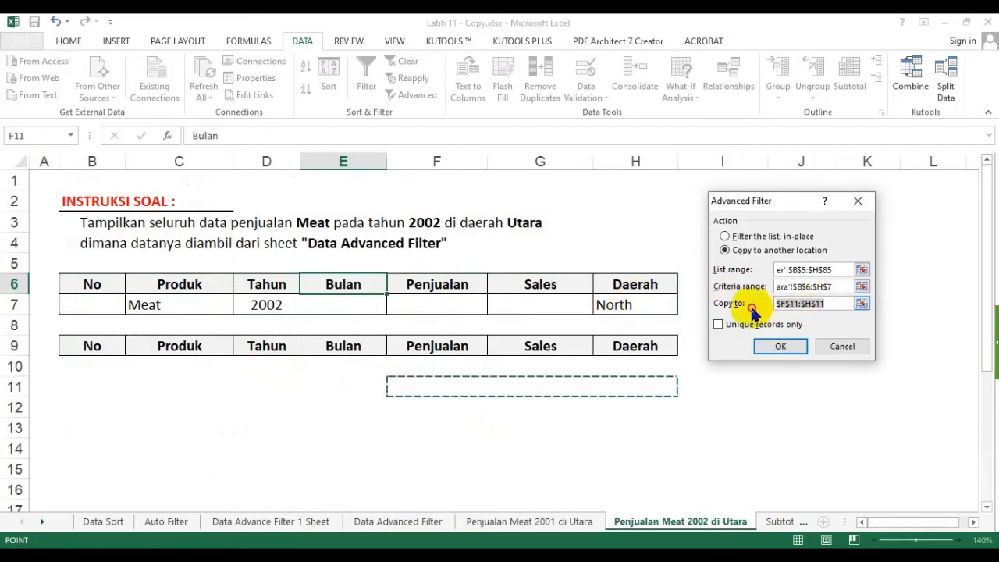
drag(97, 346, 632, 346)
click(781, 344)
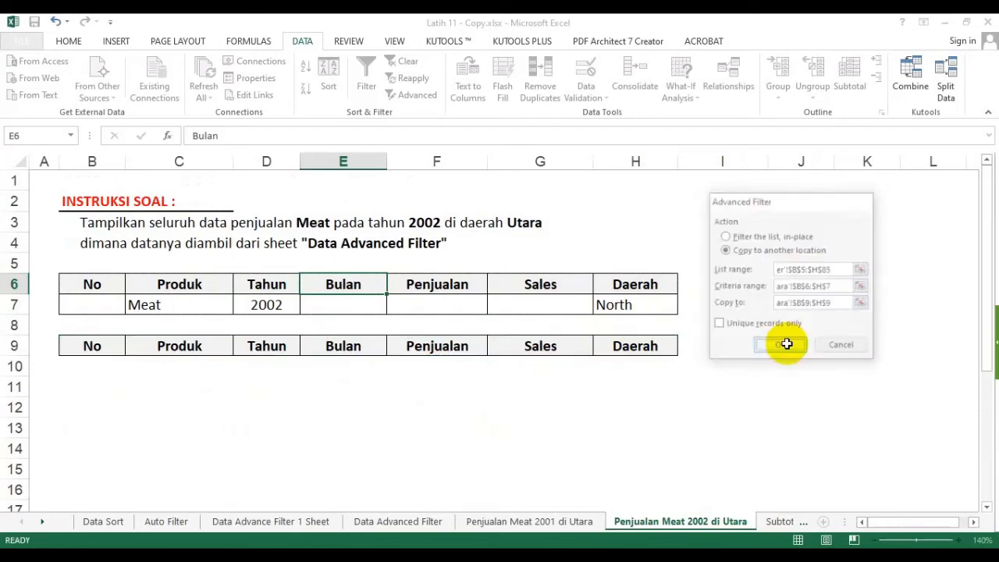
click(313, 383)
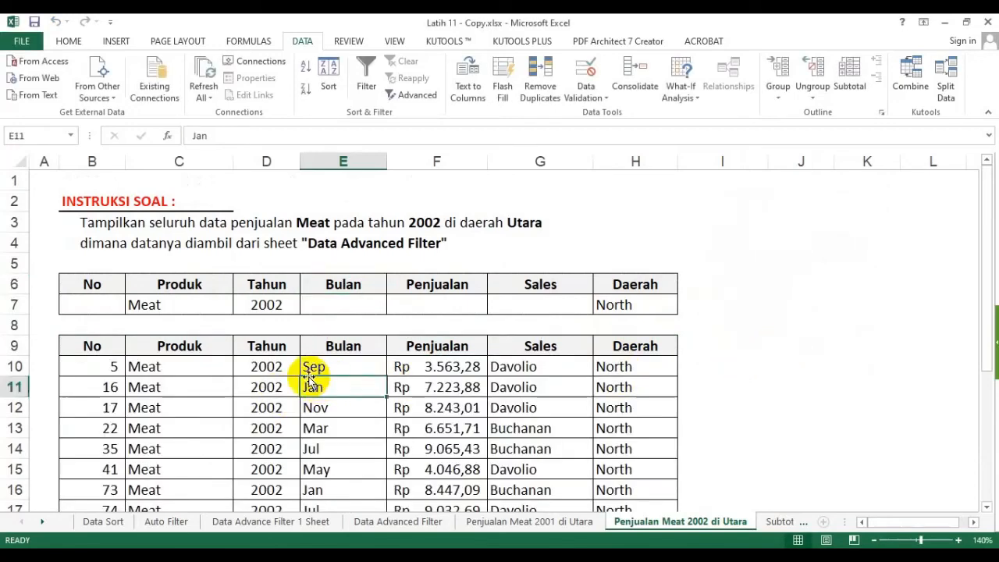
Review the extracted Meat sales rows for North on the 2002 sheet and compare them with the 2001 sheet.
scroll(300, 380, down, 1)
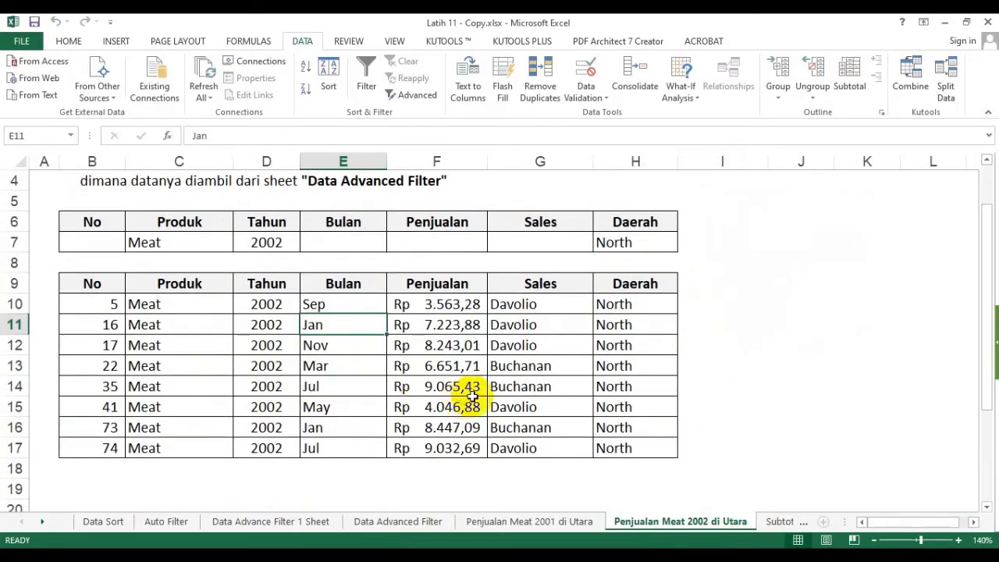
click(469, 403)
click(542, 528)
click(636, 491)
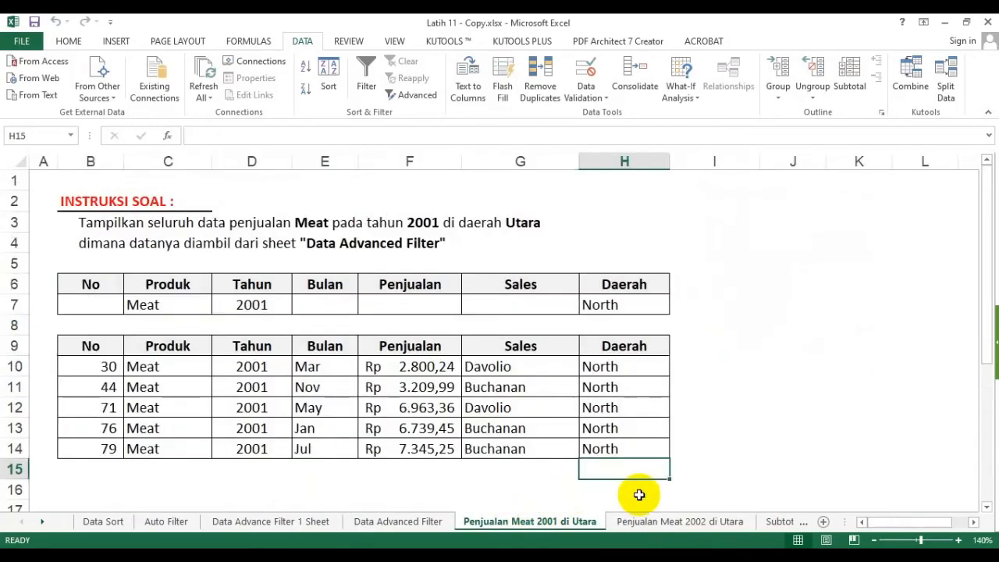
click(676, 523)
click(737, 391)
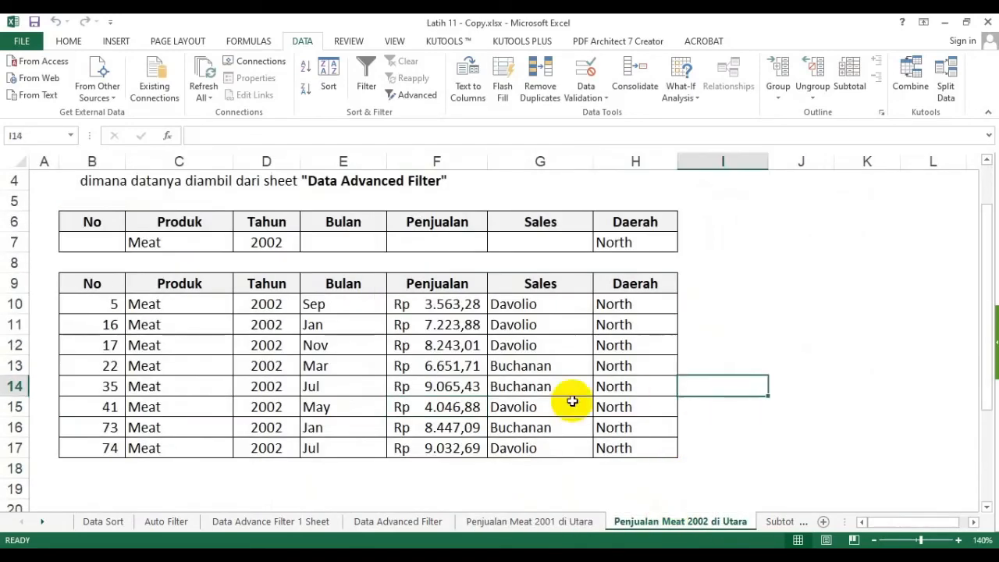
scroll(571, 401, up, 1)
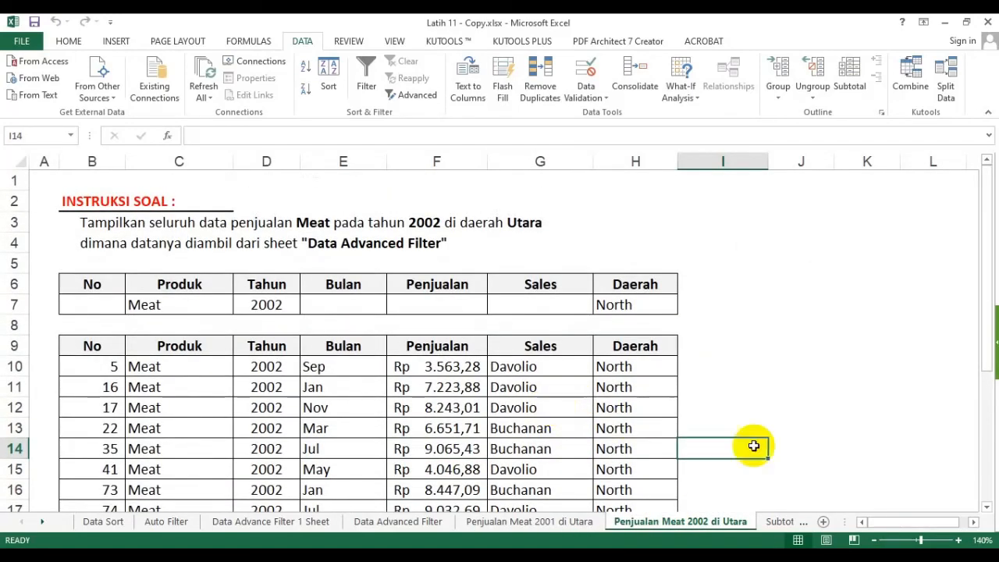
Examine the sales table and task instructions on the Subtotal sheet, focusing on the Penjualan and Tahun columns.
click(779, 521)
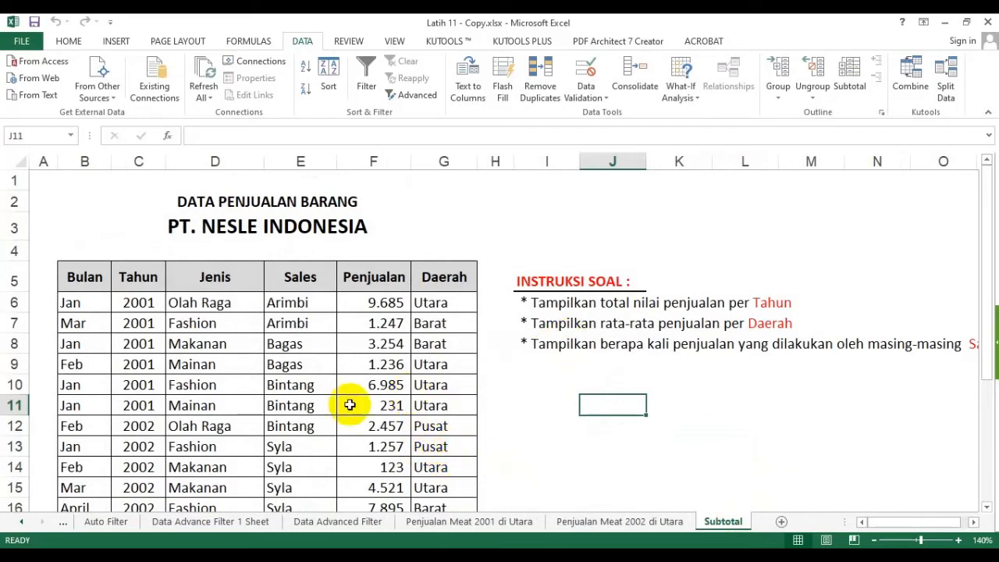
scroll(301, 394, down, 3)
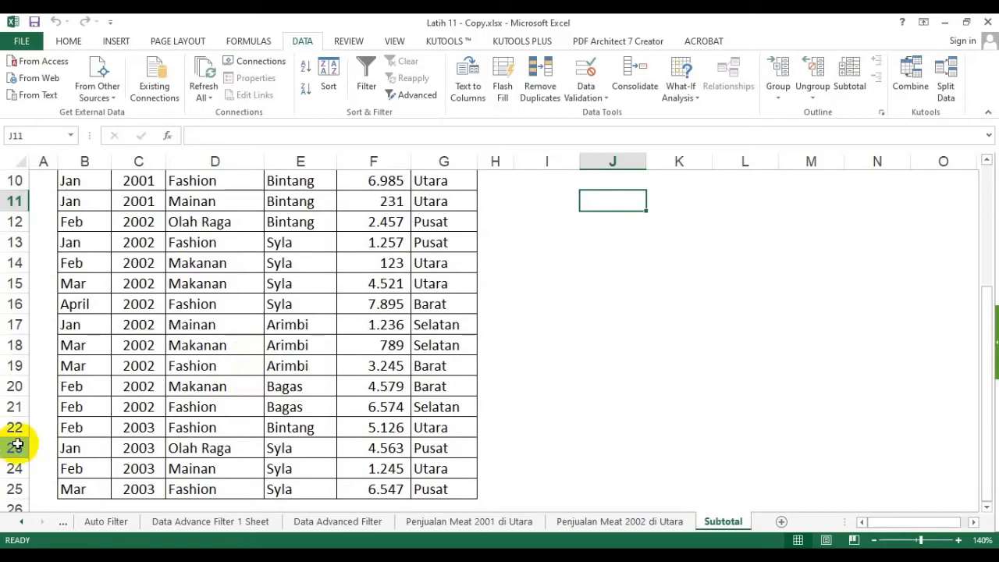
scroll(18, 444, up, 3)
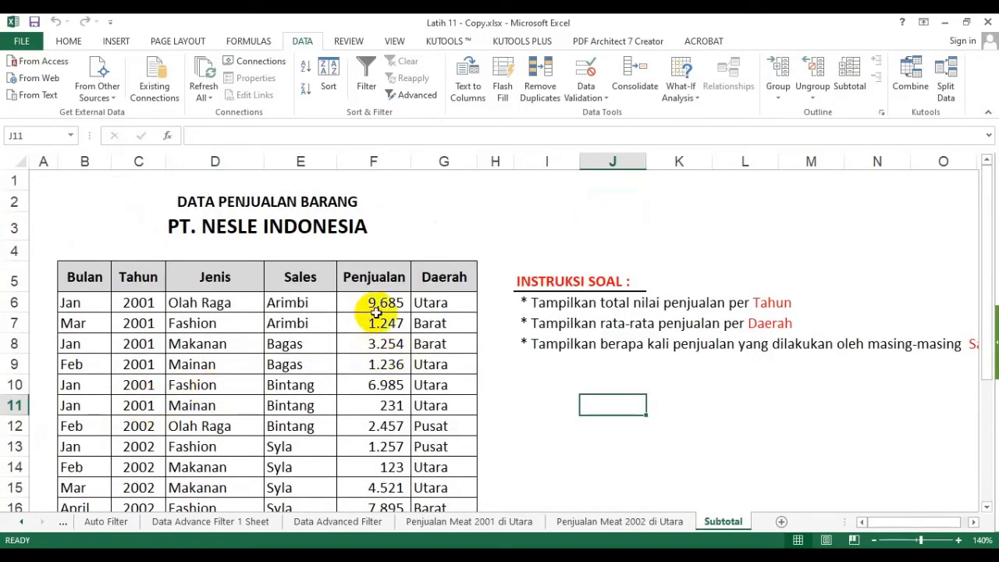
drag(391, 276, 385, 364)
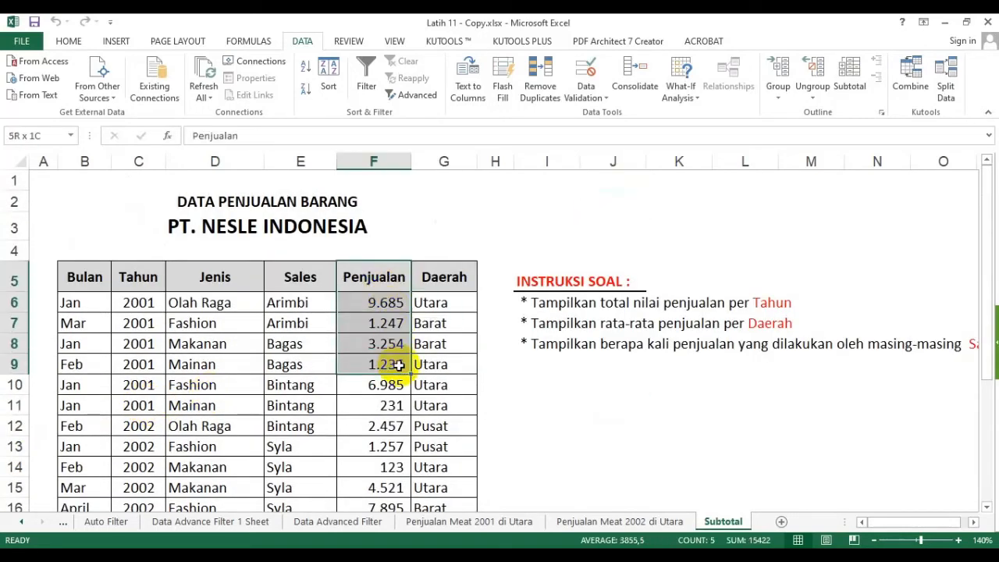
scroll(199, 297, down, 3)
scroll(196, 291, up, 2)
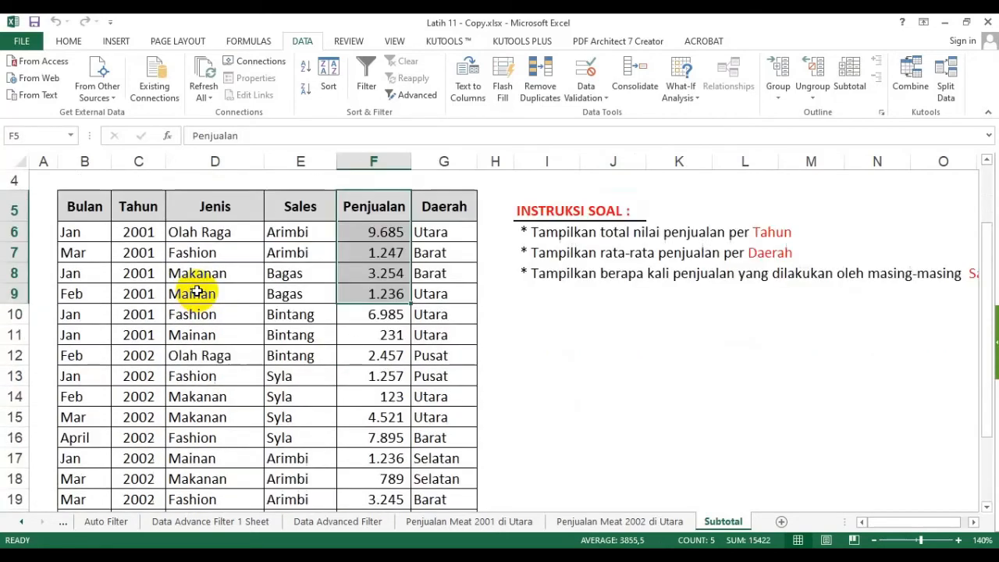
click(381, 294)
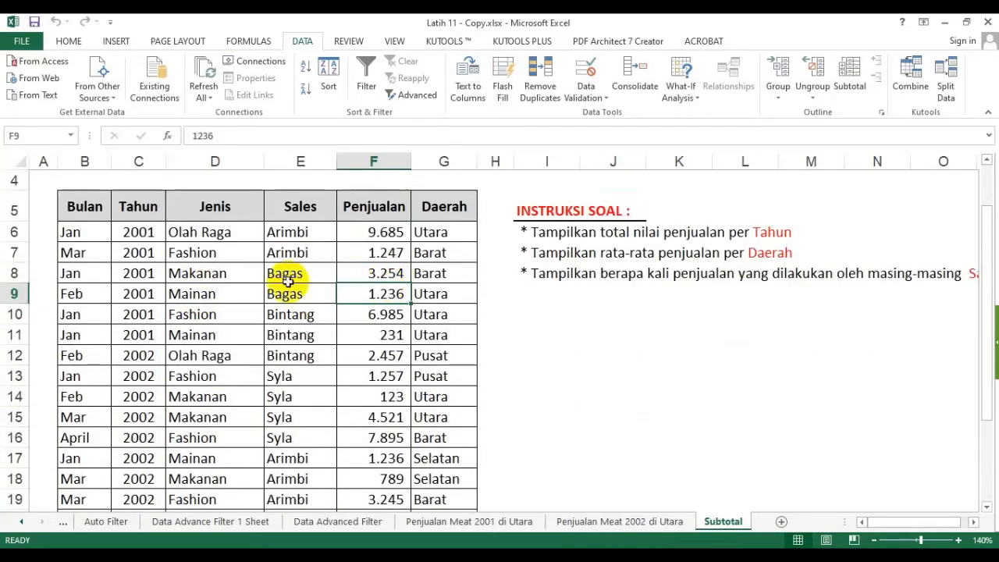
click(382, 252)
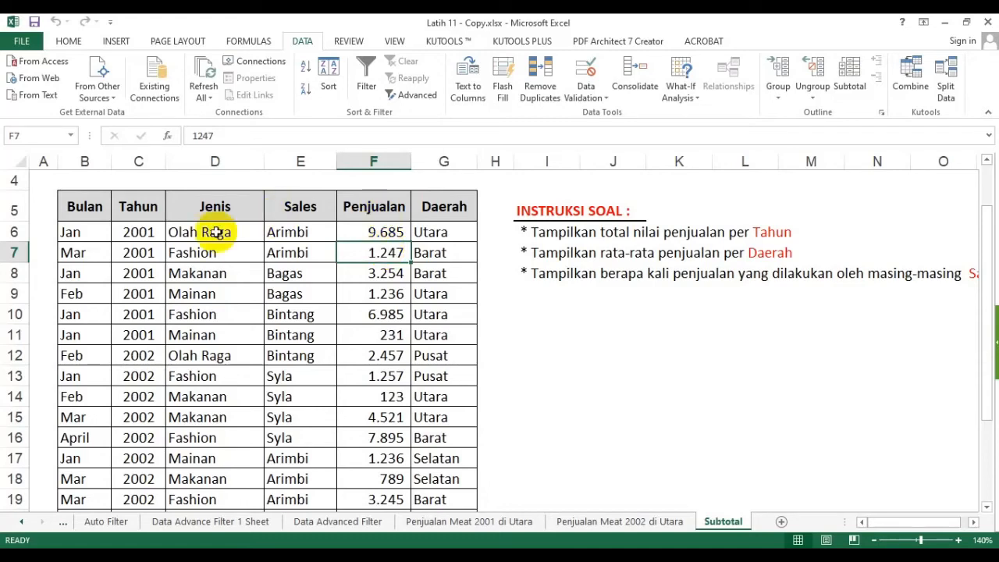
drag(380, 205, 395, 334)
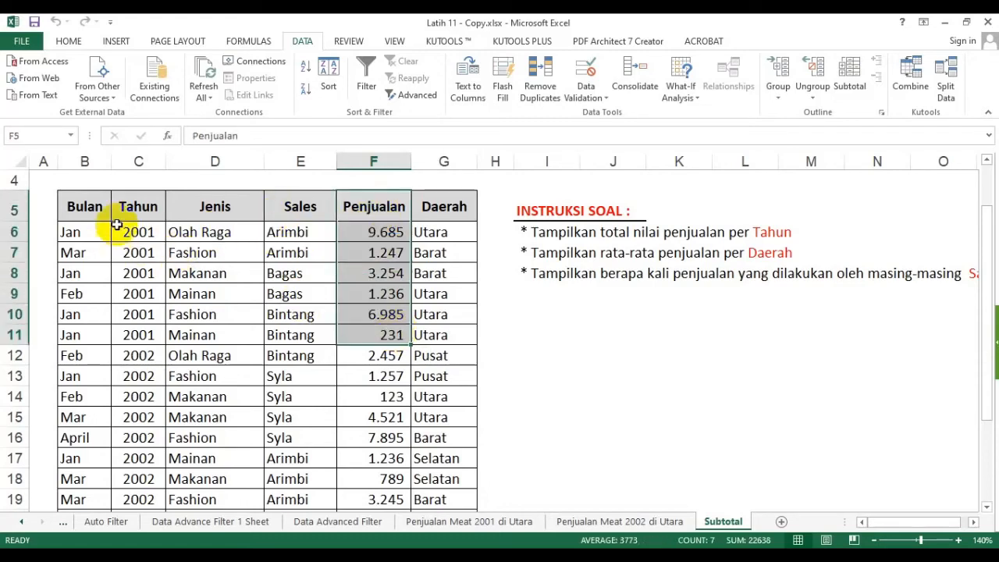
drag(135, 208, 135, 253)
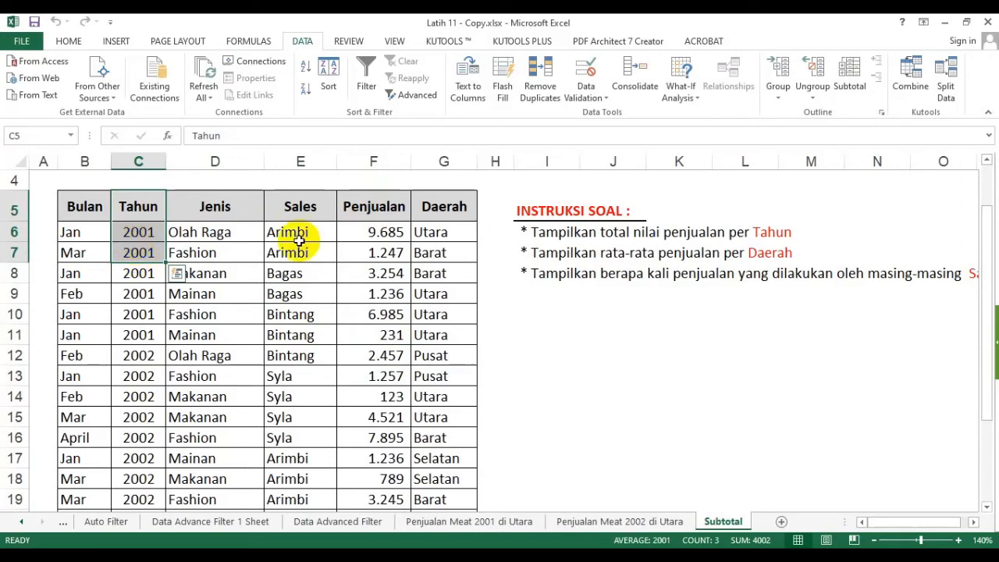
Set up a Subtotal on the sales table that sums only Penjualan, instead of Daerah, at each change in Tahun.
click(675, 247)
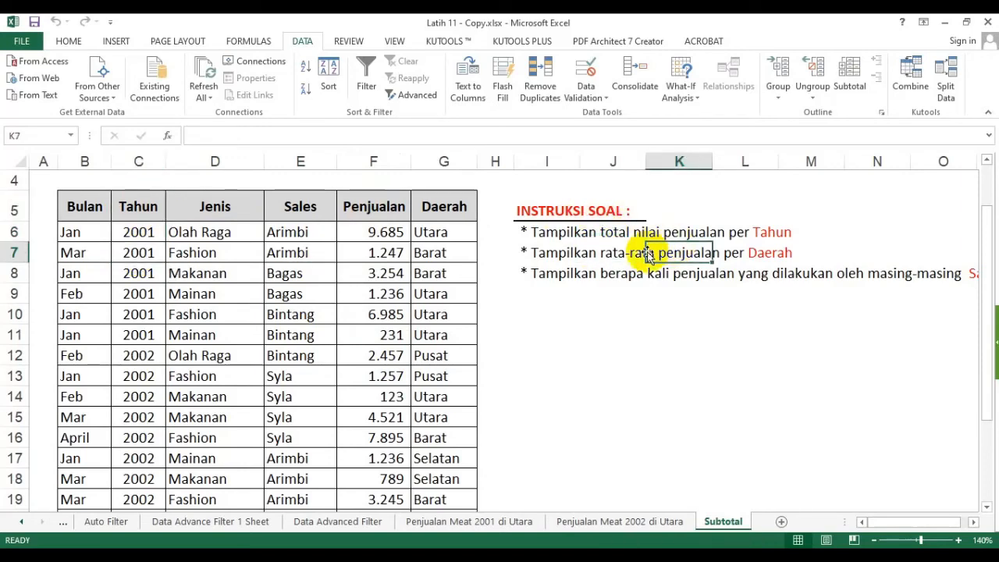
click(234, 293)
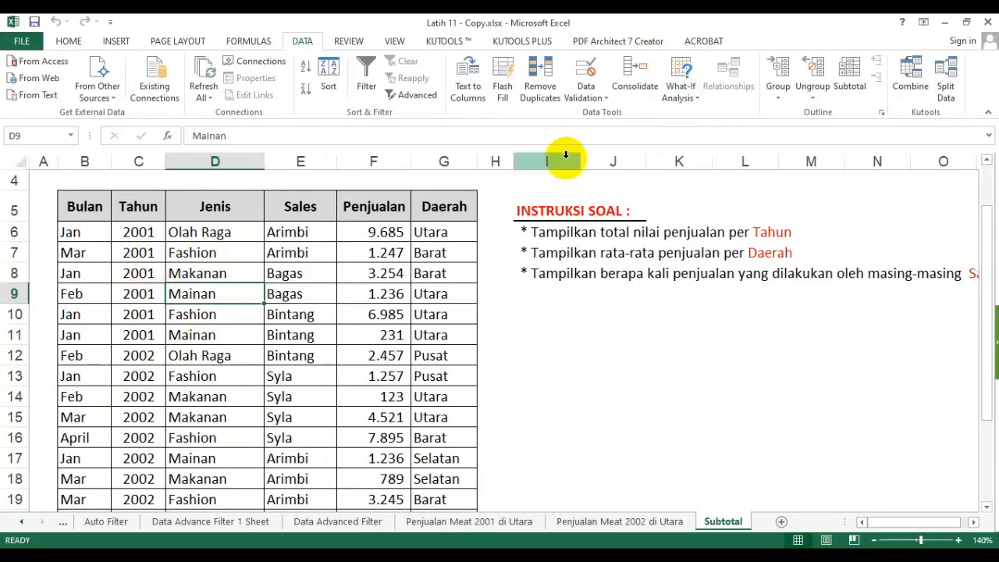
click(850, 73)
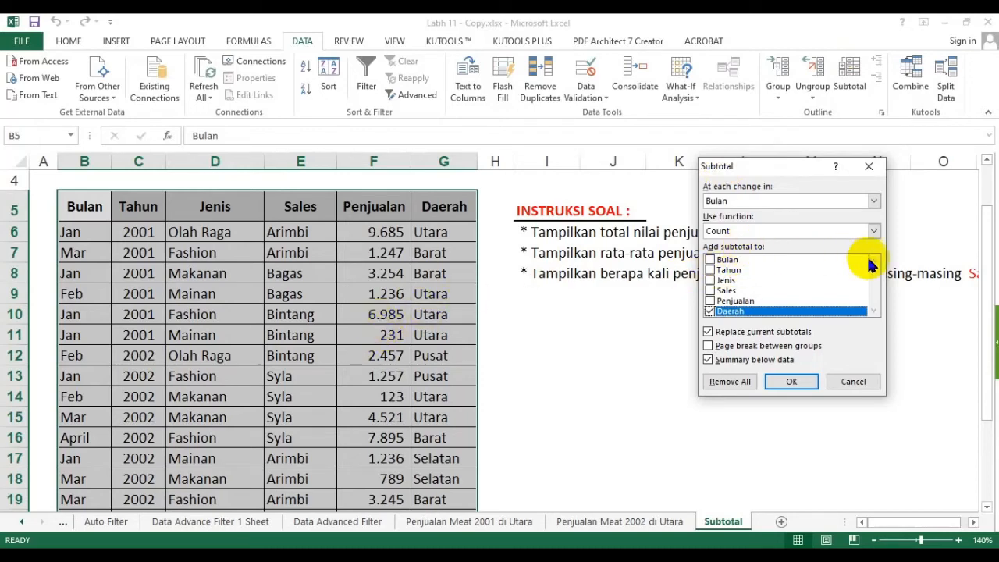
click(874, 231)
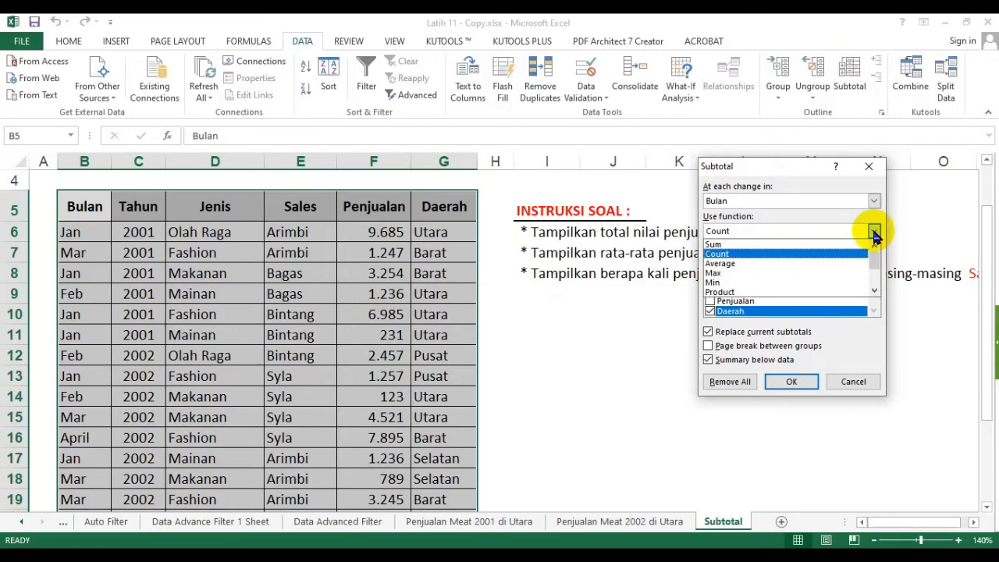
click(725, 247)
click(710, 301)
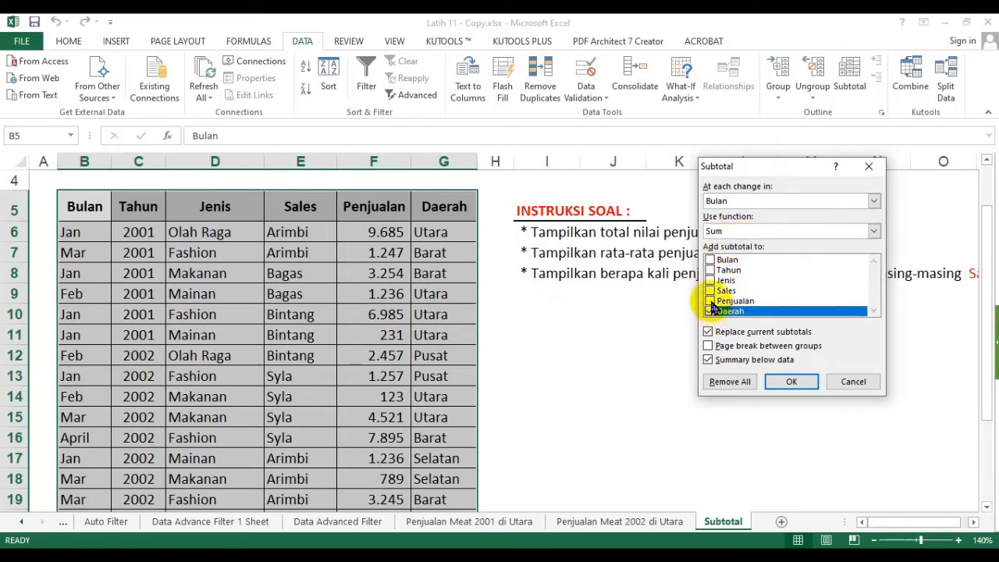
click(710, 311)
click(758, 201)
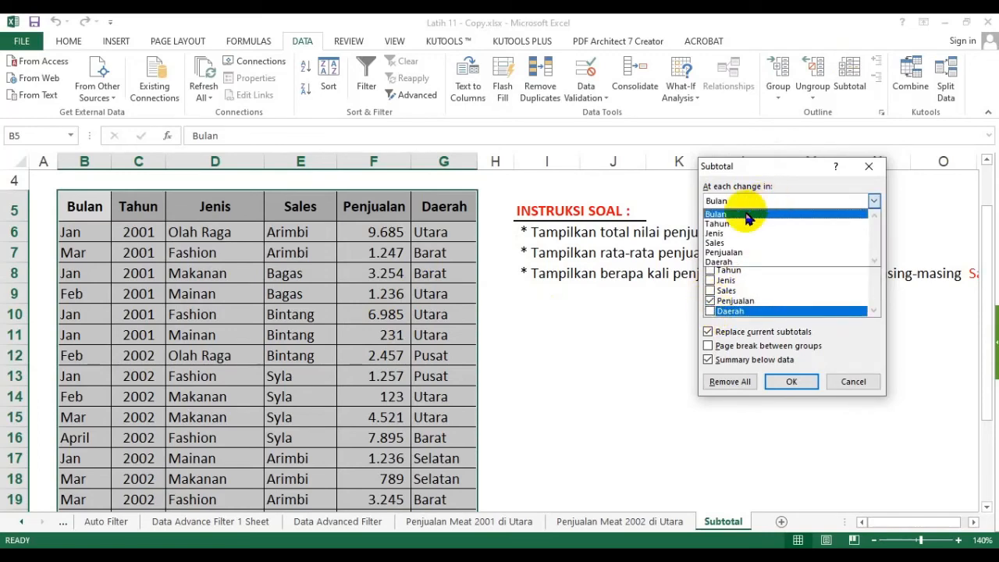
click(737, 217)
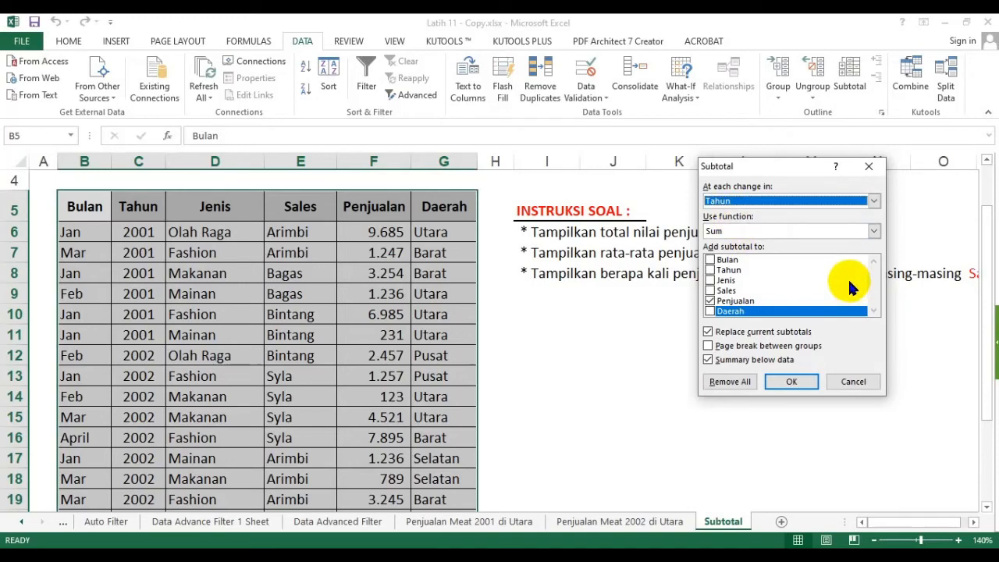
Recheck the Sum function, Penjualan field and Tahun grouping, and apply the subtotals with replacement of current subtotals and summary below data.
click(874, 231)
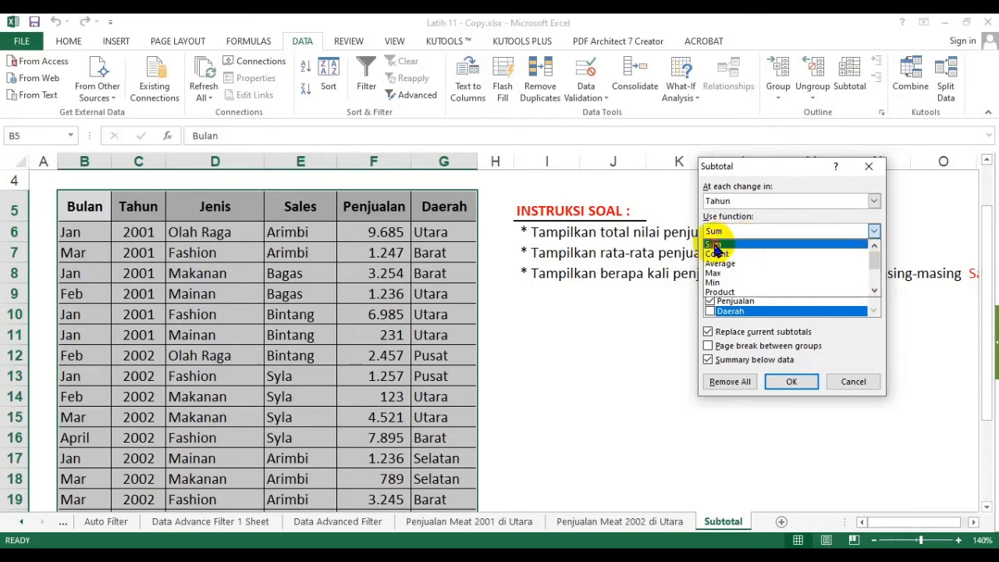
click(715, 245)
click(711, 301)
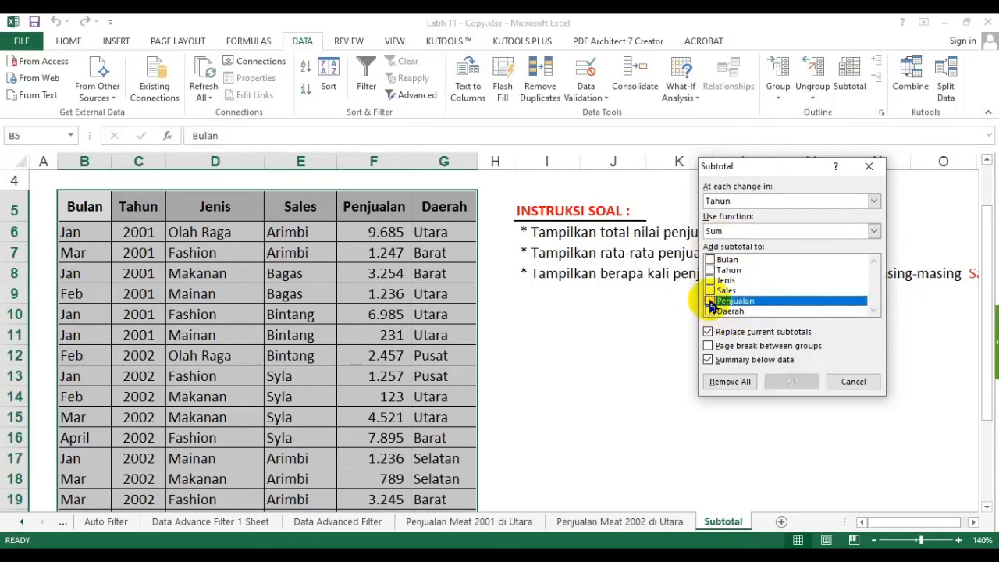
click(710, 301)
click(874, 200)
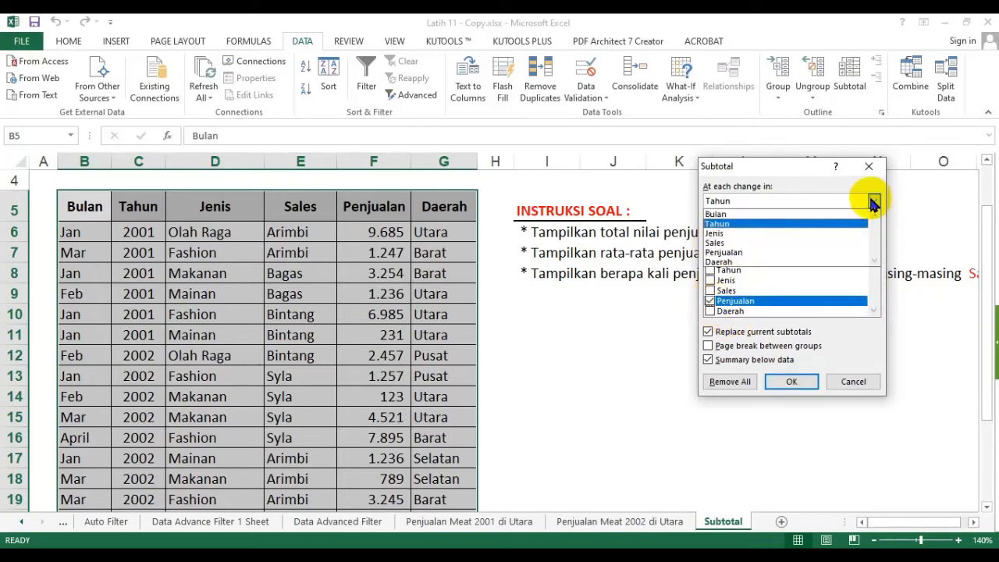
click(714, 224)
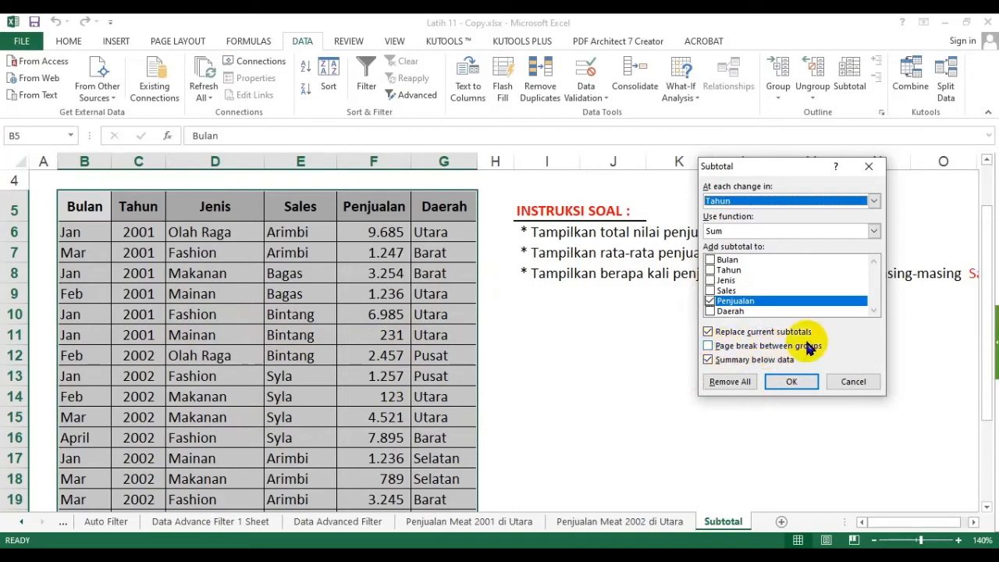
click(748, 371)
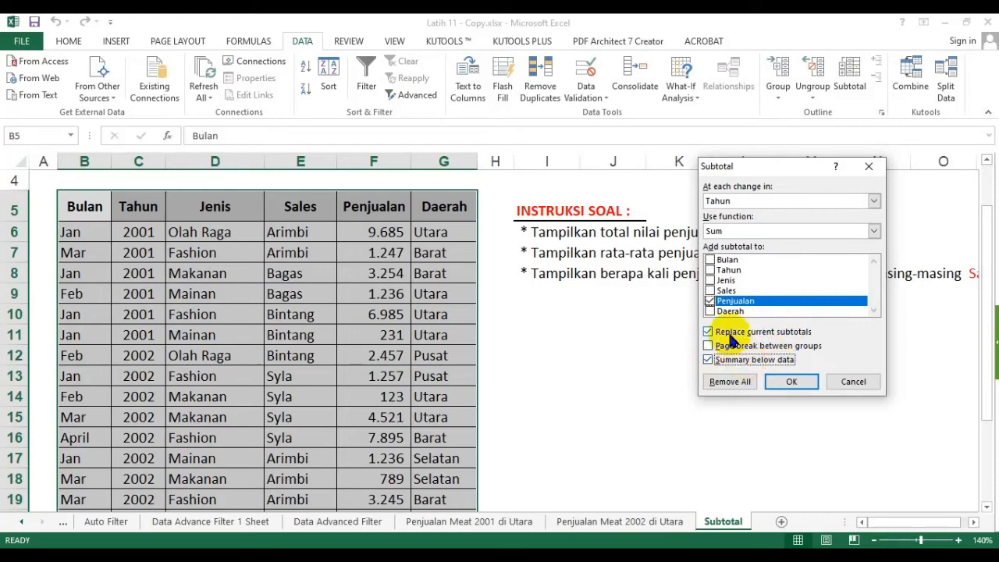
click(800, 381)
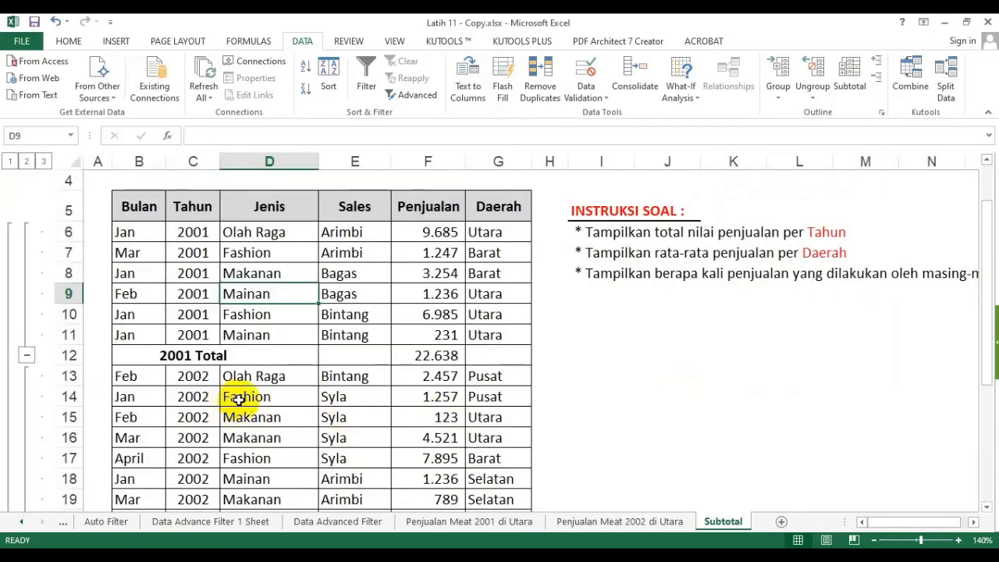
Review the yearly total rows and the grand total in the Penjualan column, including their SUBTOTAL formulas.
scroll(320, 371, down, 3)
scroll(320, 363, down, 2)
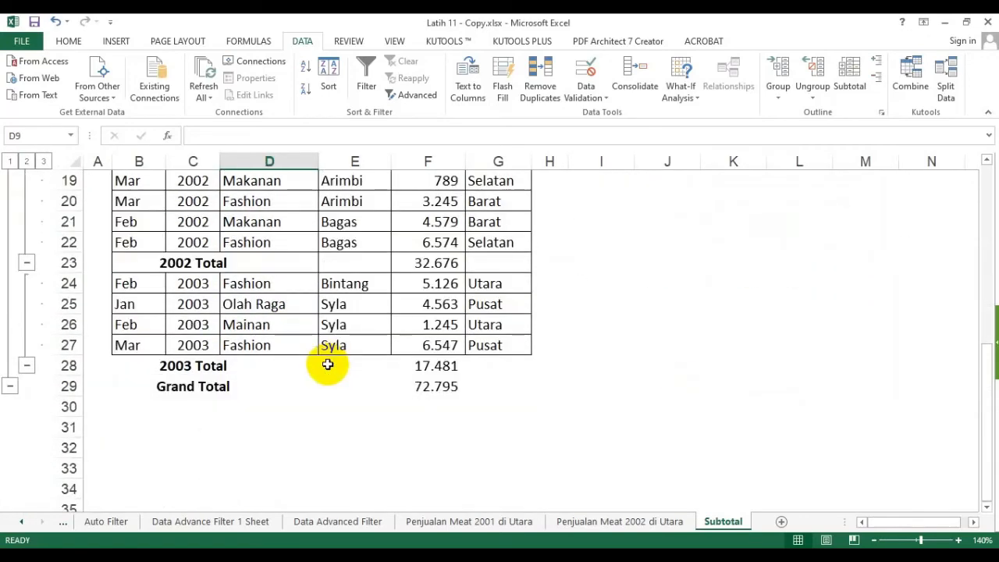
scroll(437, 344, up, 5)
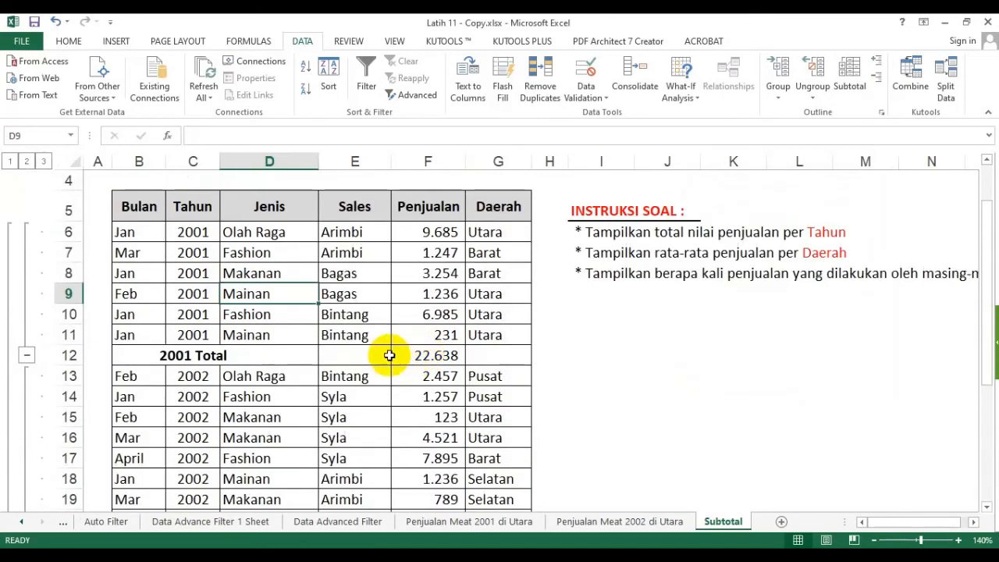
click(435, 359)
scroll(433, 367, down, 2)
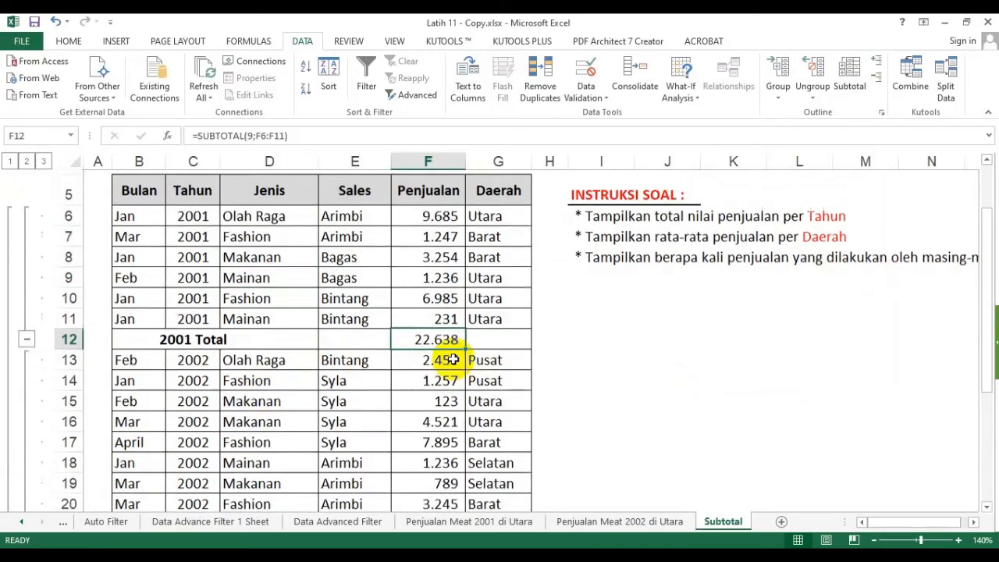
click(435, 447)
scroll(422, 437, down, 3)
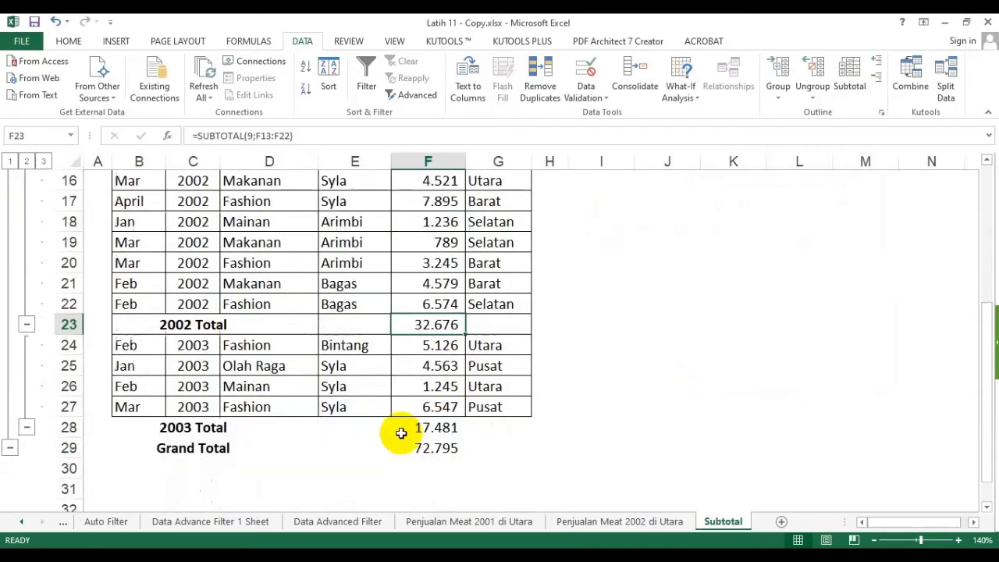
click(439, 367)
click(428, 385)
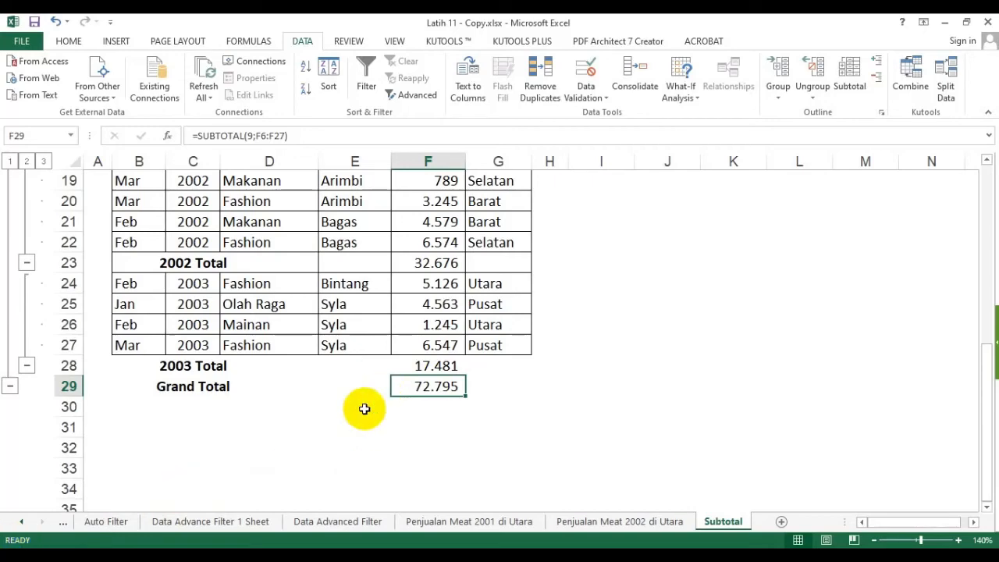
scroll(313, 357, up, 4)
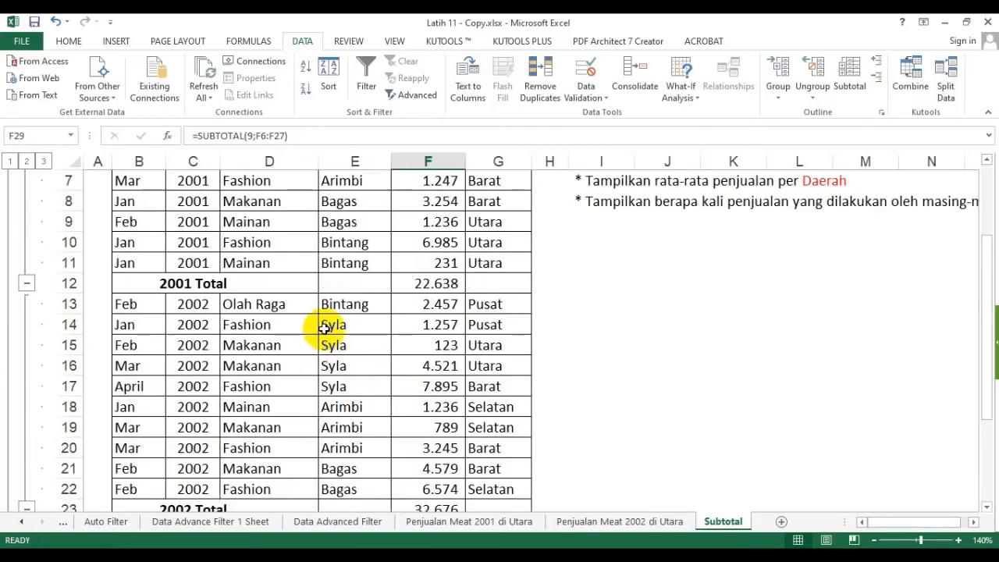
click(320, 325)
scroll(320, 325, up, 2)
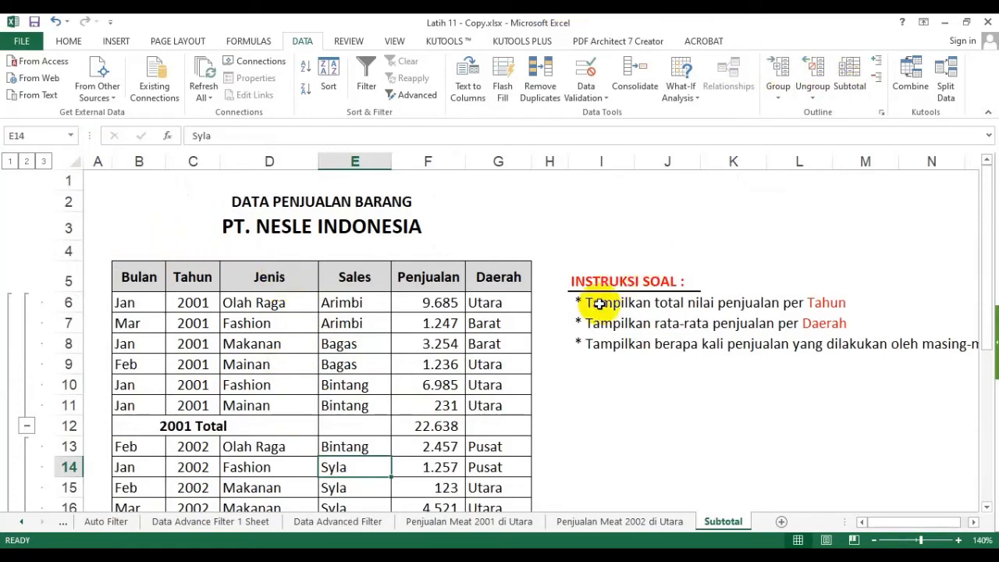
Check the 2001 Total row against the task instructions and remove all subtotals from the sales table.
click(618, 383)
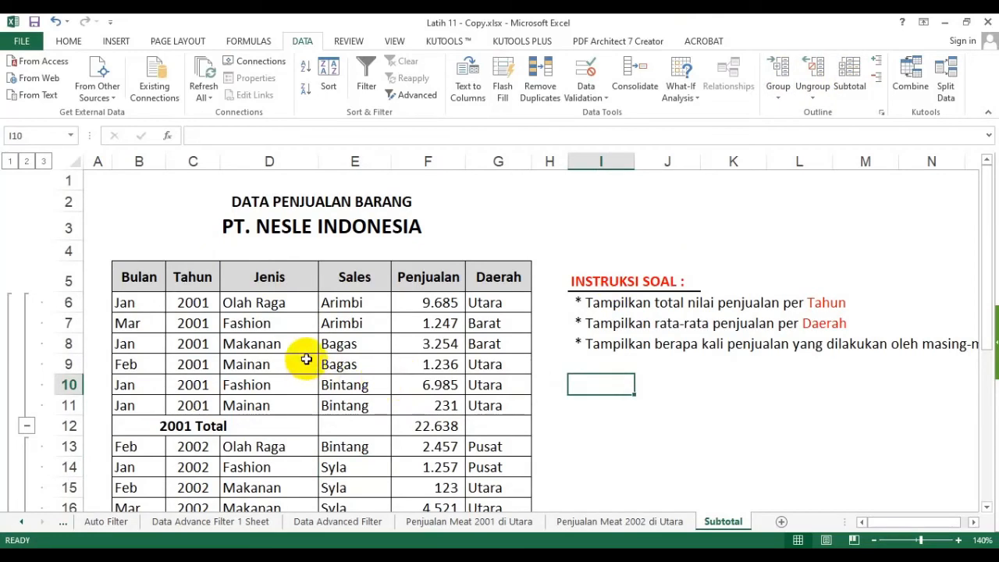
scroll(289, 352, down, 1)
click(264, 294)
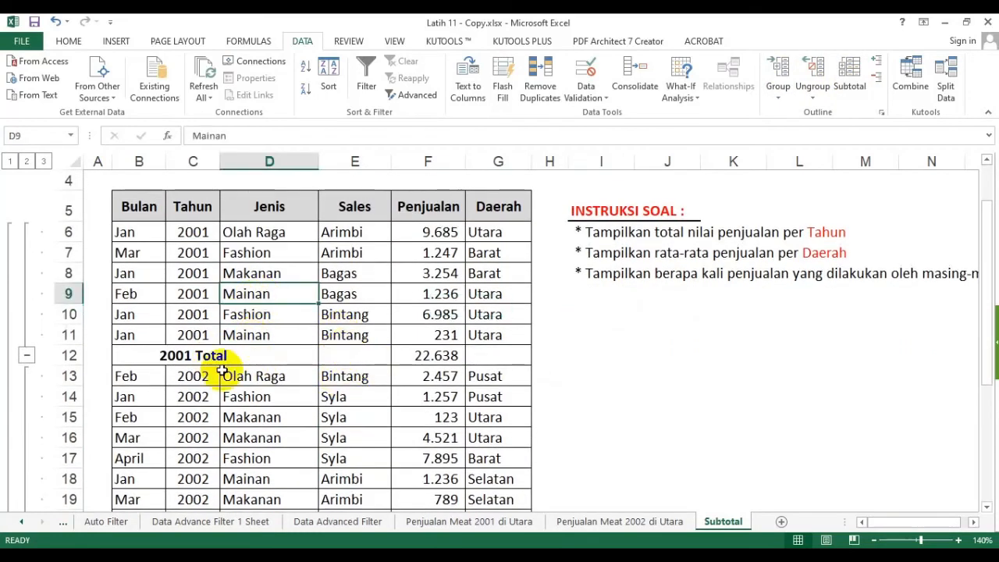
click(69, 355)
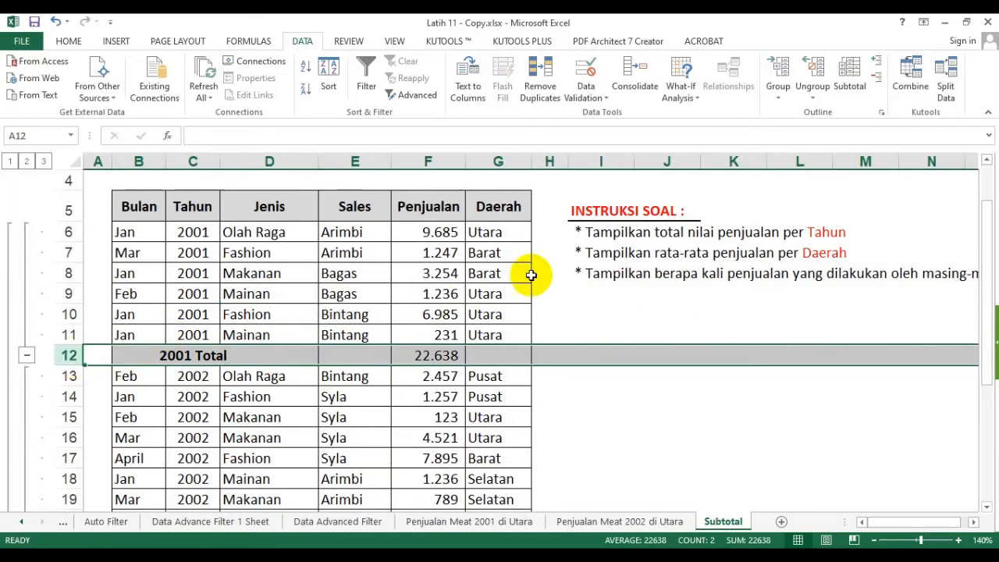
click(582, 266)
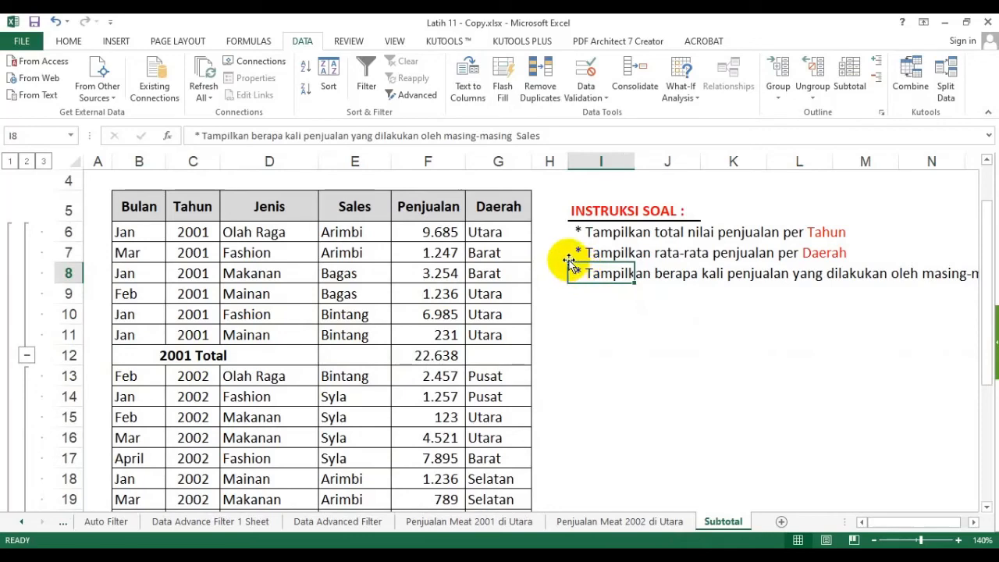
click(314, 315)
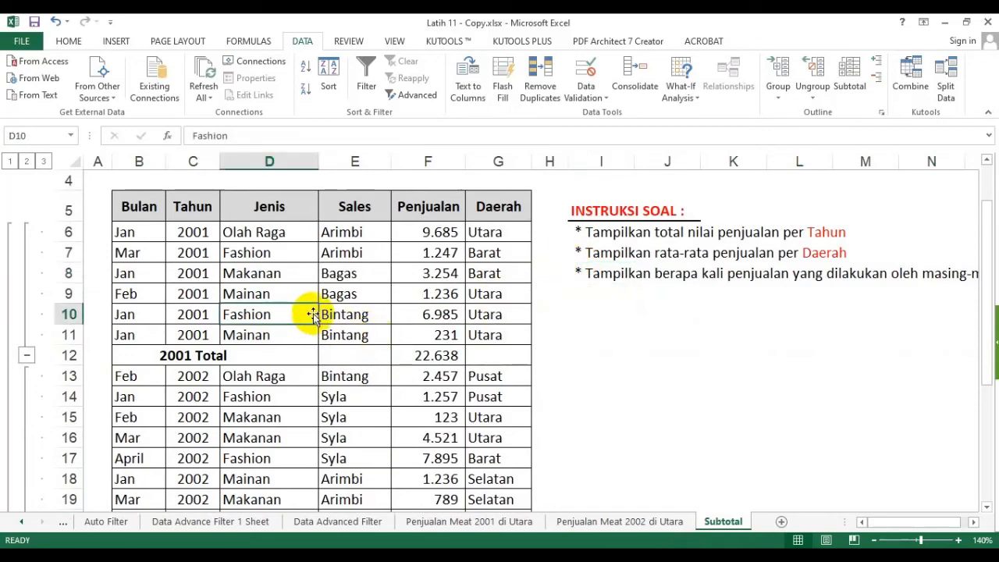
click(849, 71)
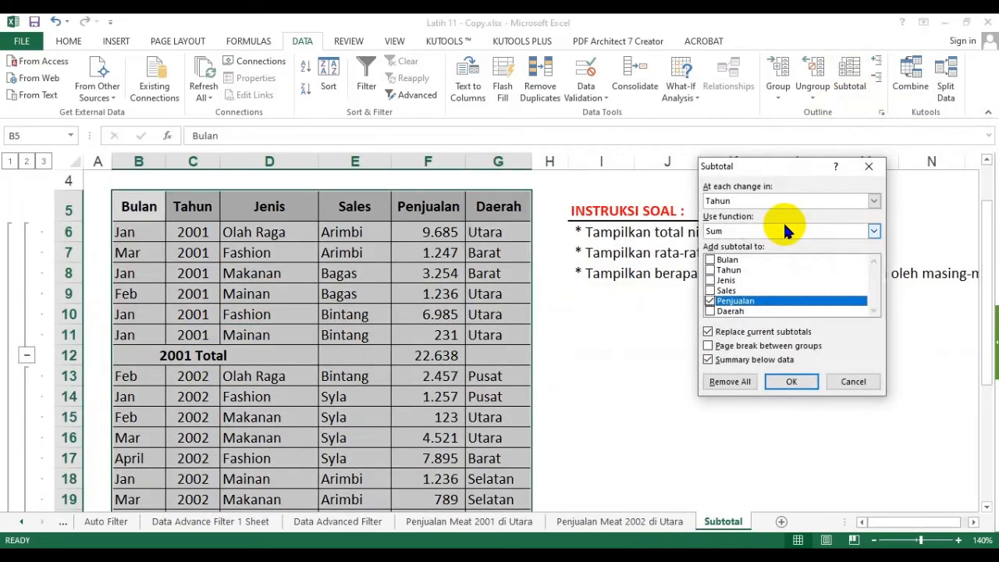
click(731, 388)
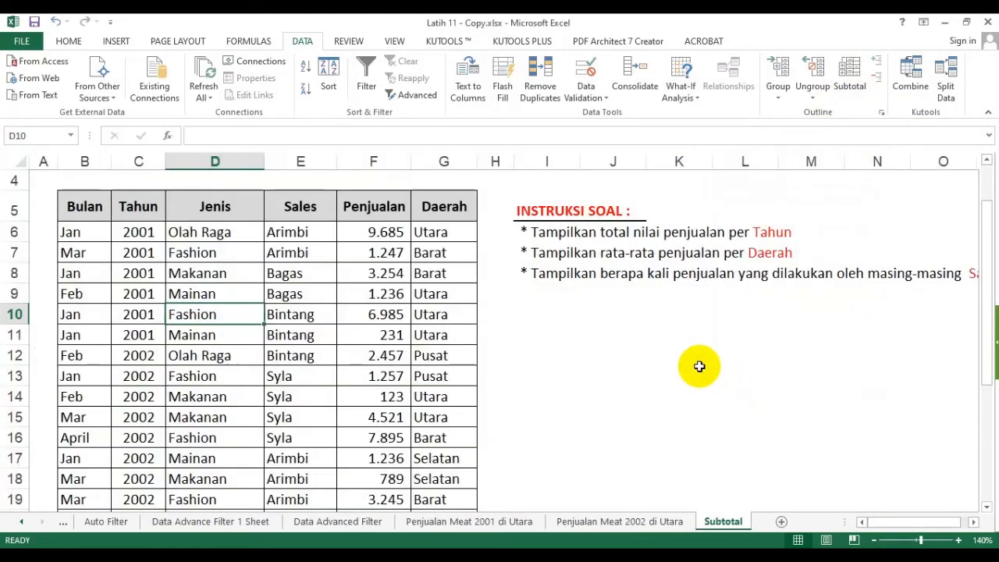
click(295, 316)
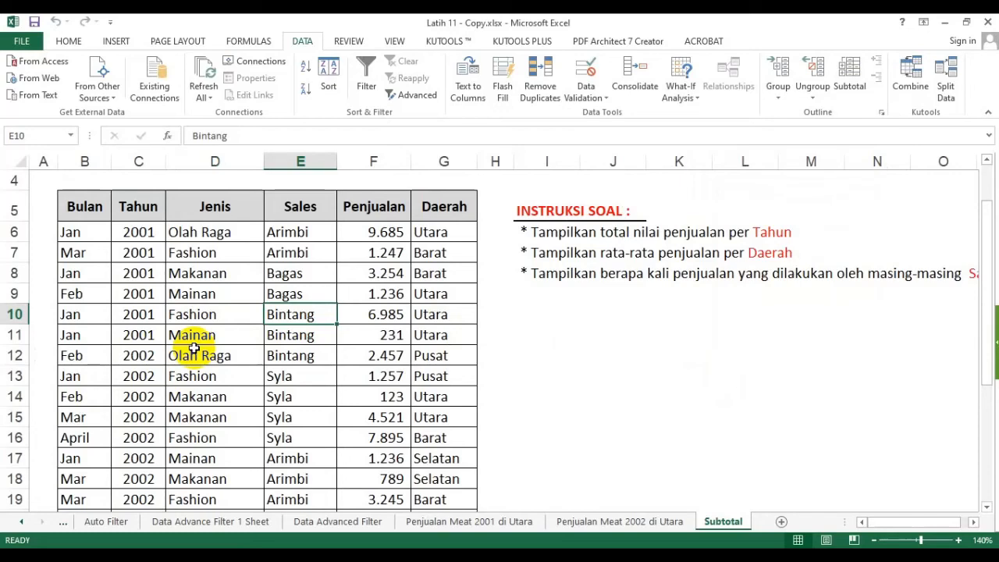
click(284, 329)
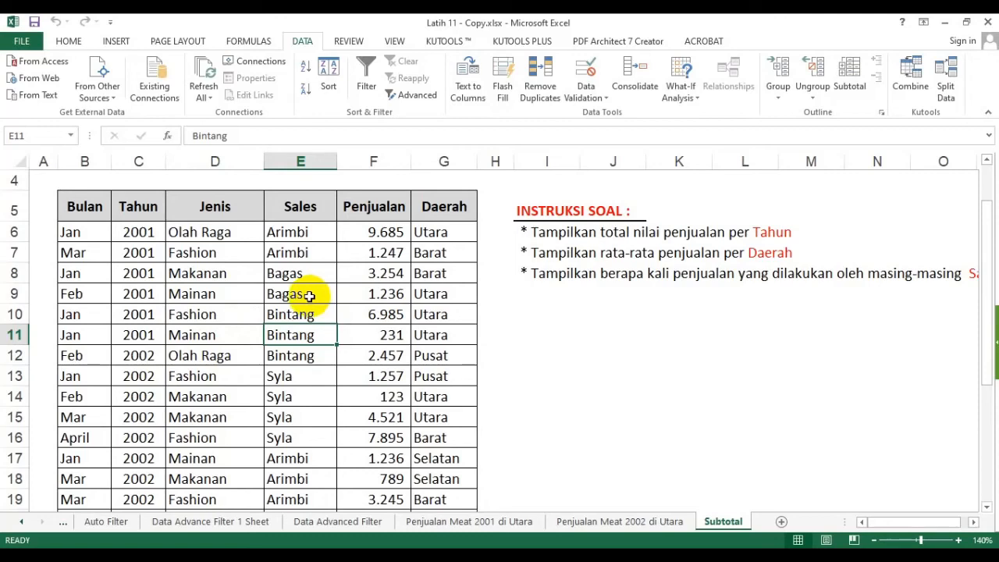
click(756, 294)
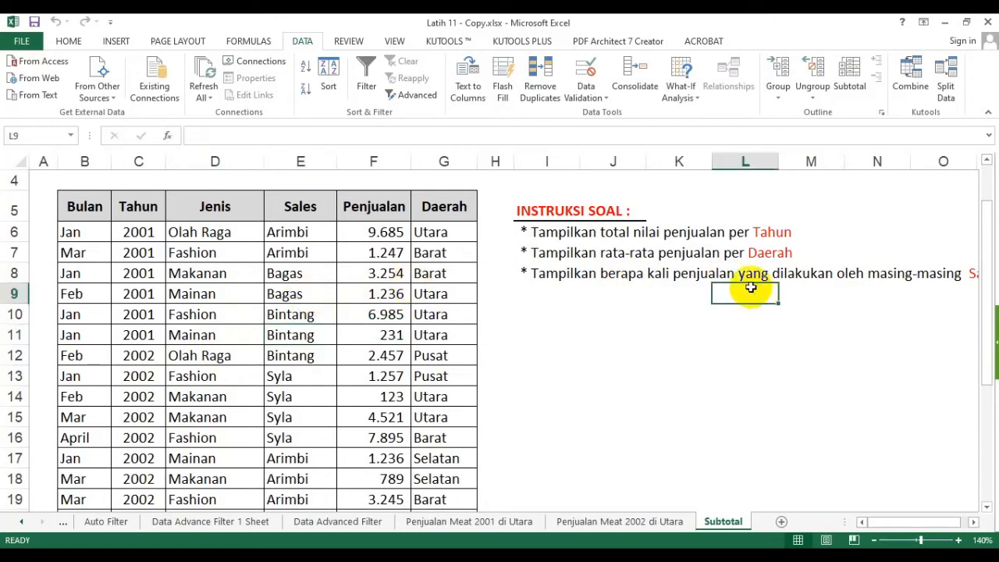
Open Subtotal for the sales table and set its function to Max after trying Average.
click(224, 274)
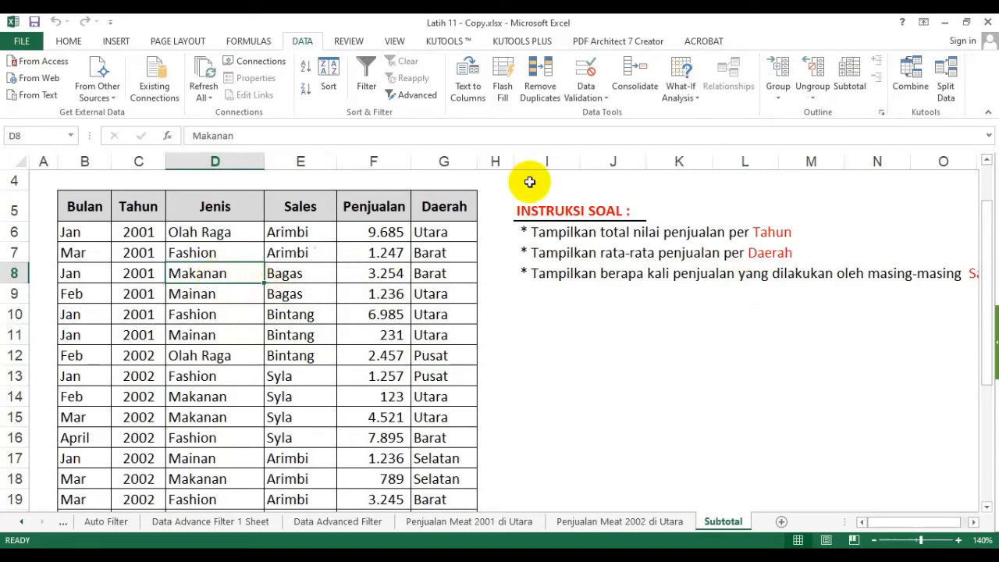
click(851, 74)
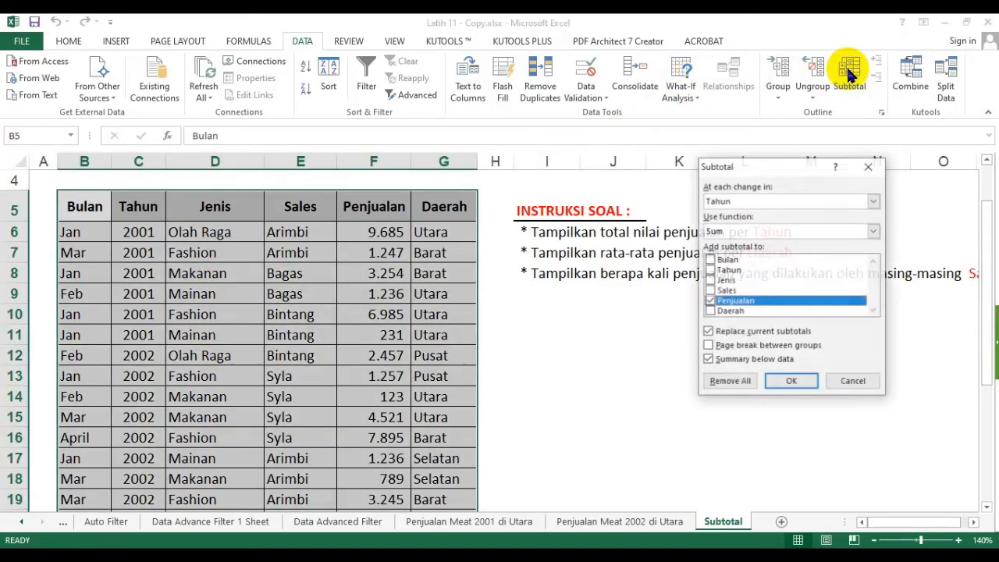
click(874, 231)
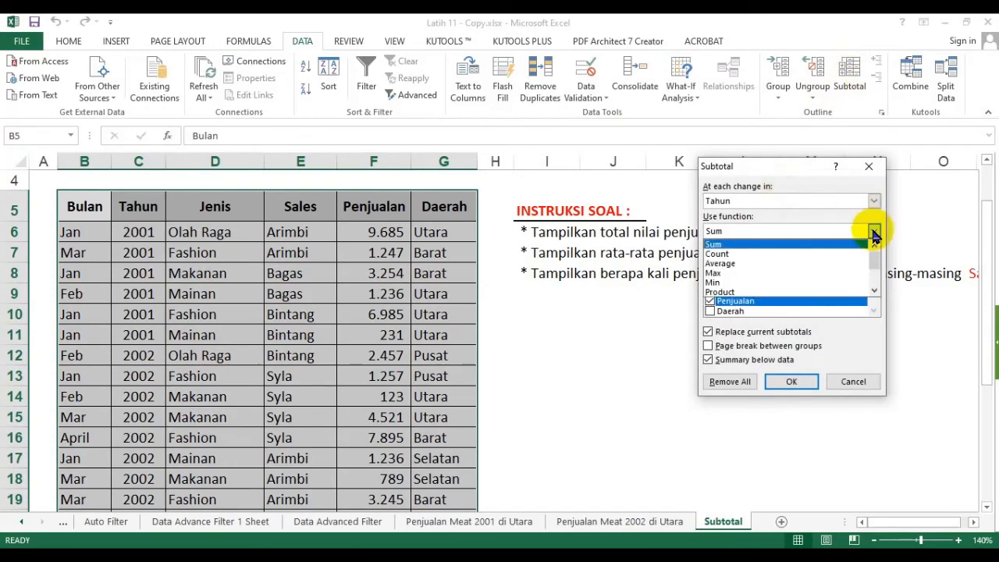
click(737, 263)
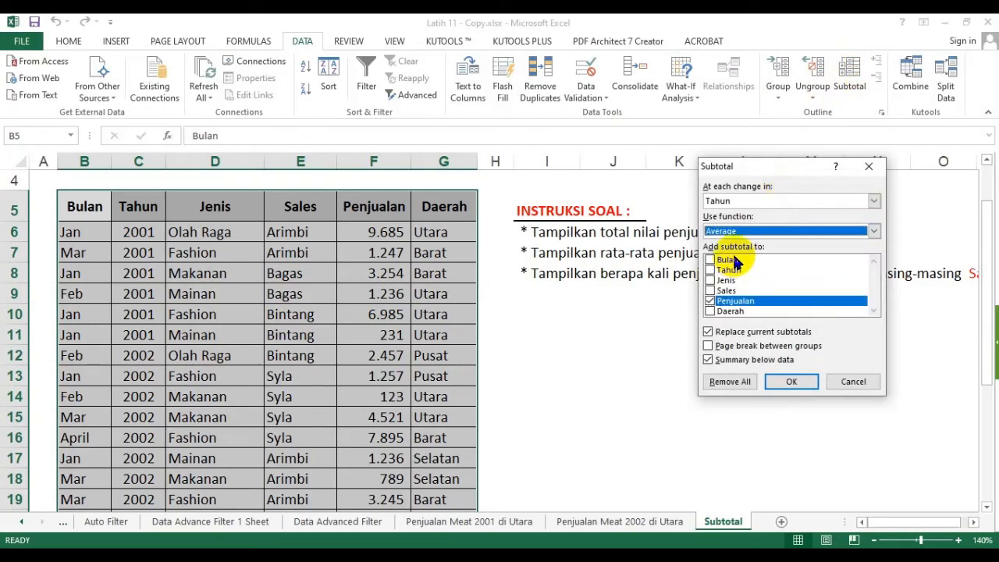
click(875, 232)
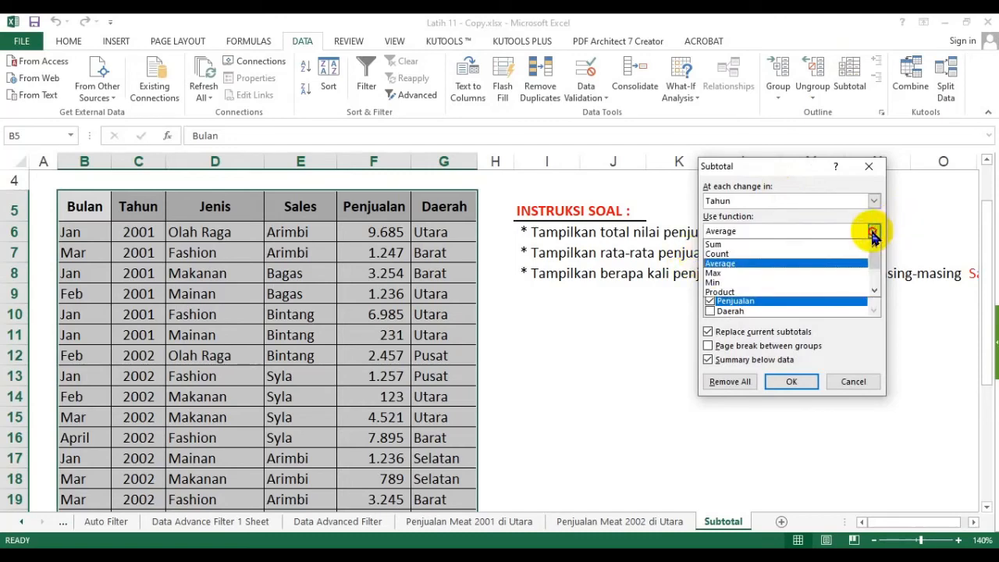
click(742, 271)
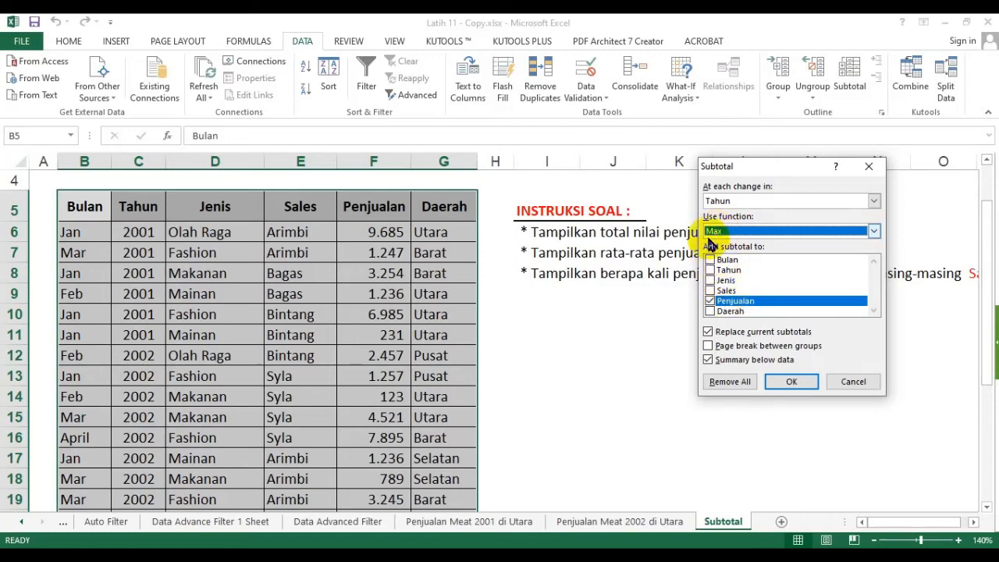
Group by Sales and apply the Max subtotals on Penjualan, replacing current subtotals with the summary below data.
click(851, 202)
click(734, 243)
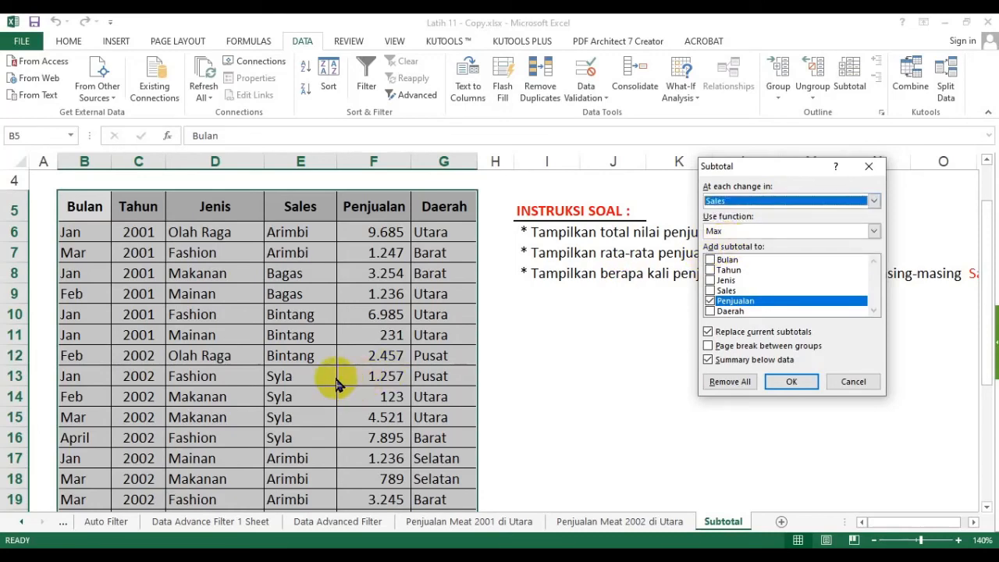
click(791, 381)
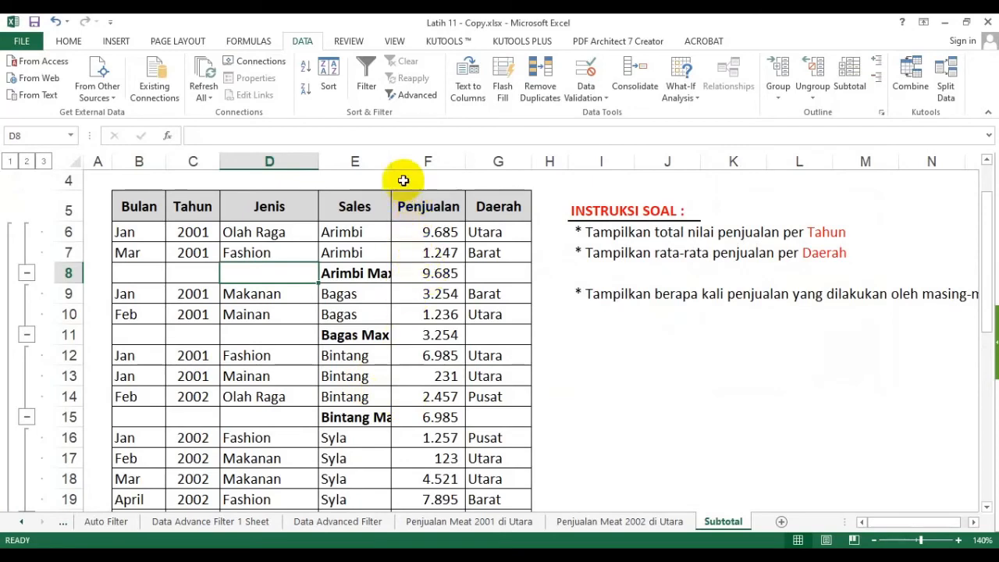
Widen the Sales column to fit the Max labels and check the SUBTOTAL formulas in the Penjualan cells of the Max rows.
drag(391, 163, 423, 162)
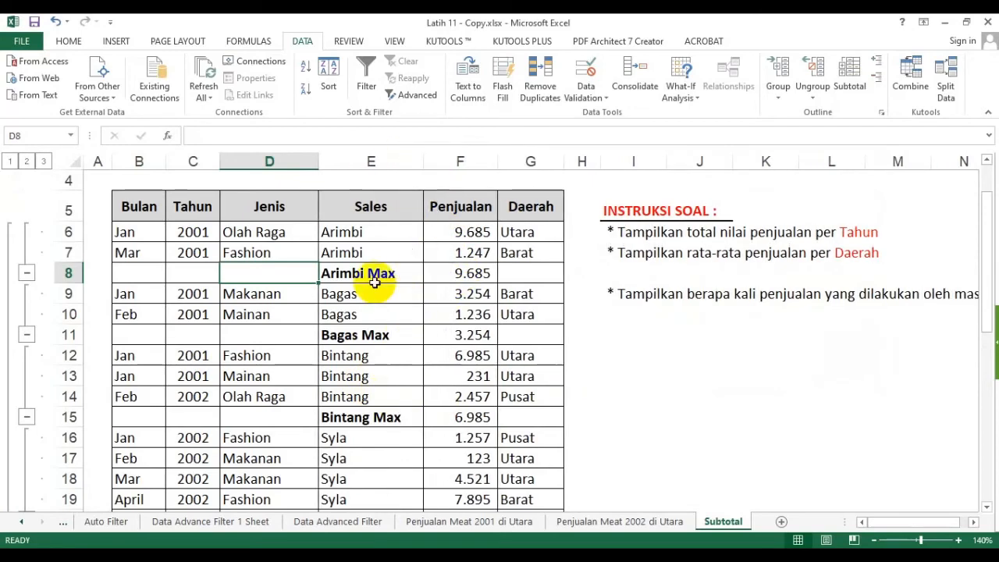
click(477, 273)
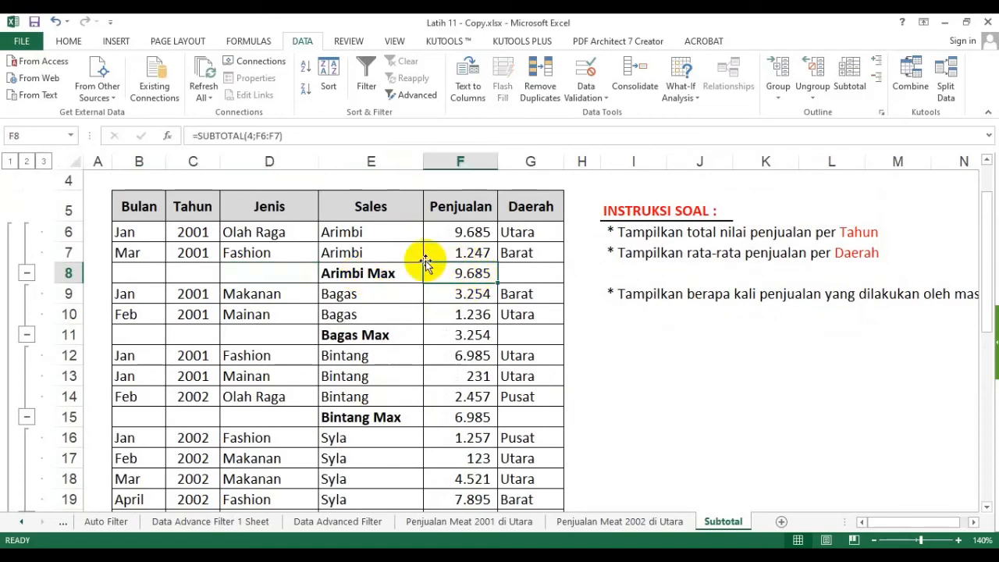
click(472, 334)
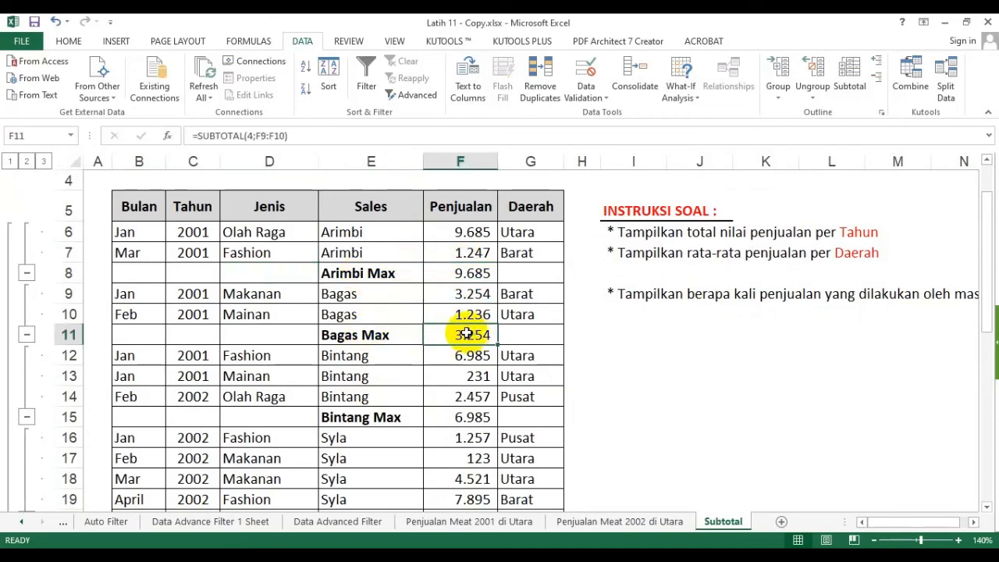
click(465, 418)
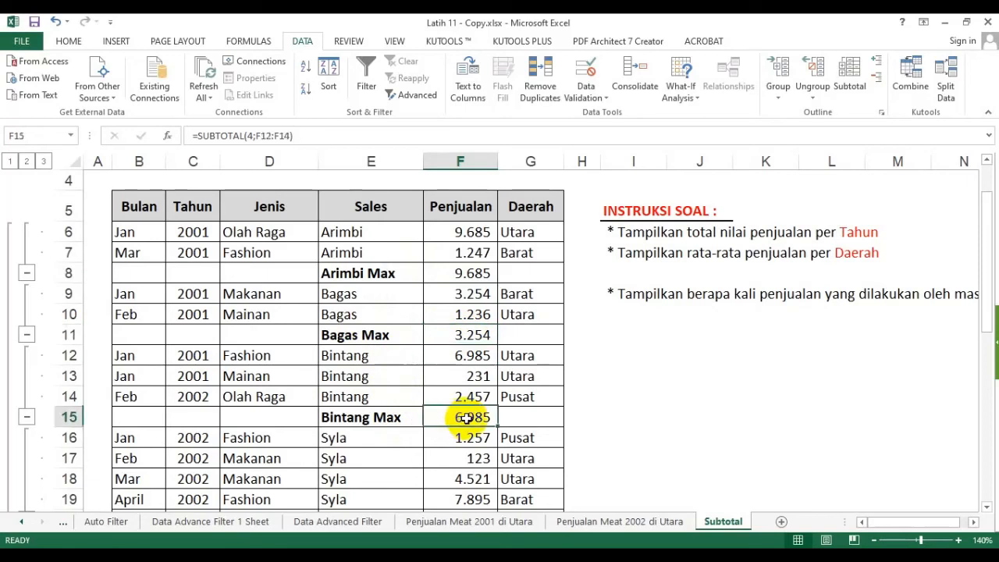
scroll(359, 415, down, 1)
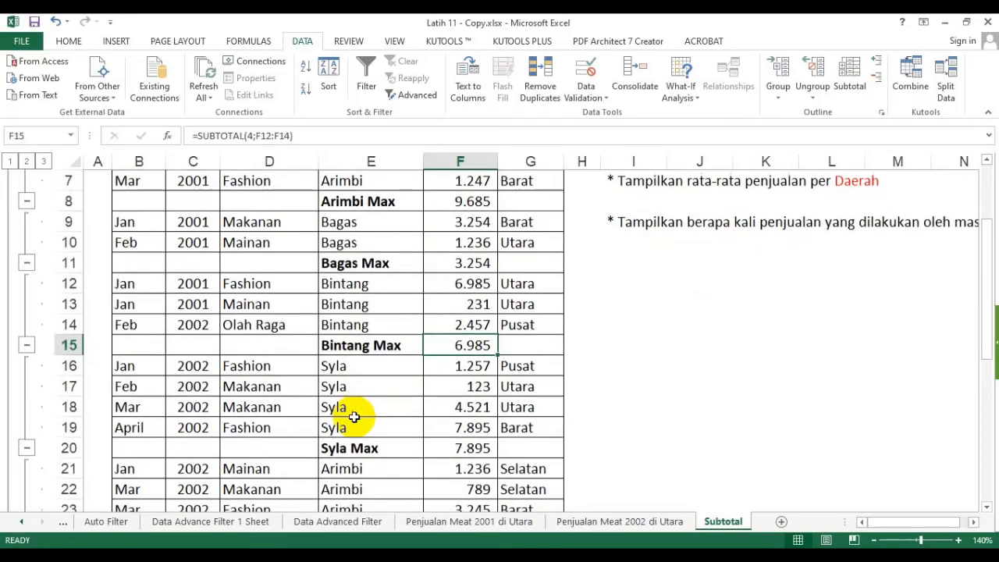
click(445, 448)
scroll(406, 447, down, 1)
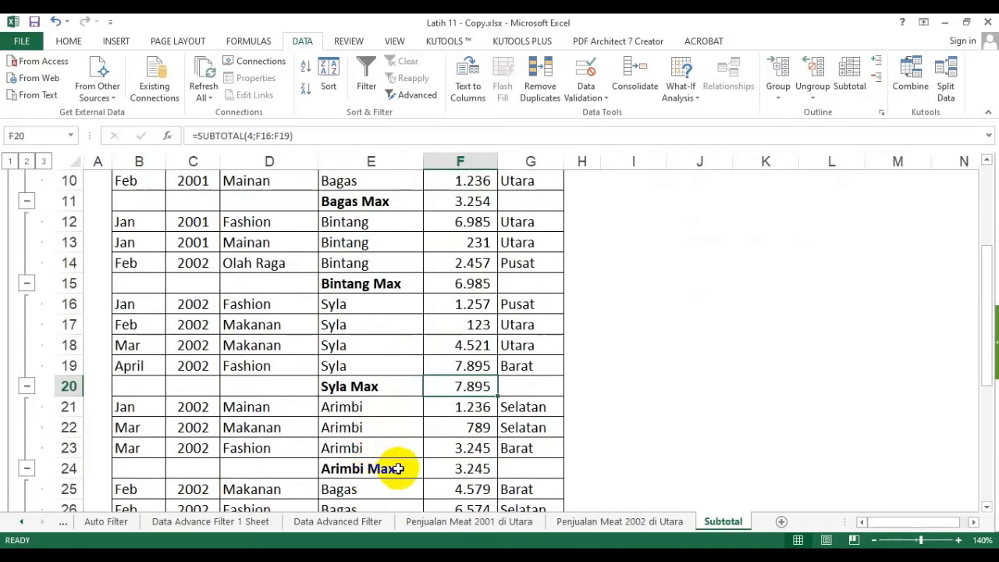
click(398, 468)
Examine how the same salespeople are grouped into Max rows down the table, comparing the first group with rows E21:E23.
scroll(397, 440, up, 2)
scroll(394, 442, down, 4)
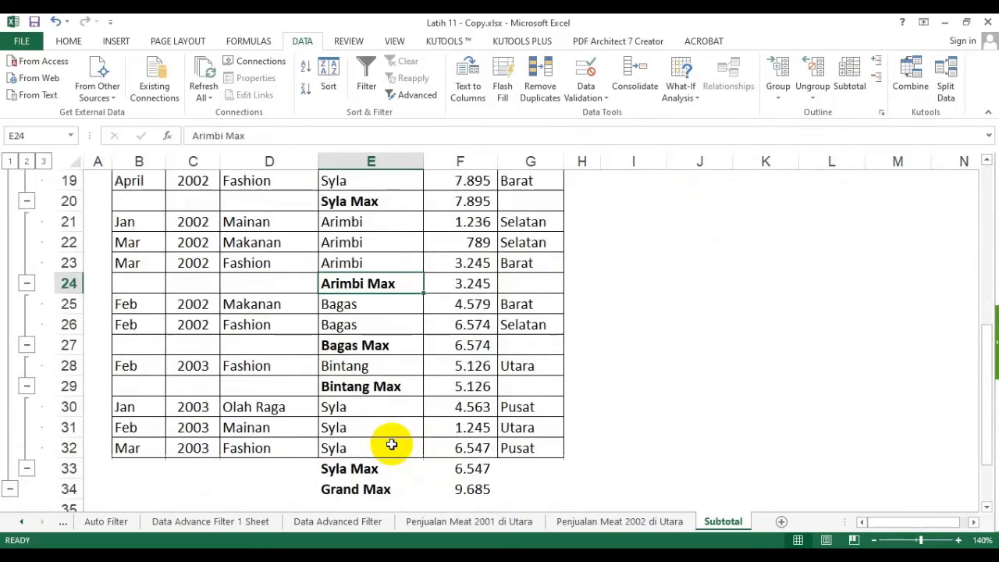
scroll(373, 426, up, 2)
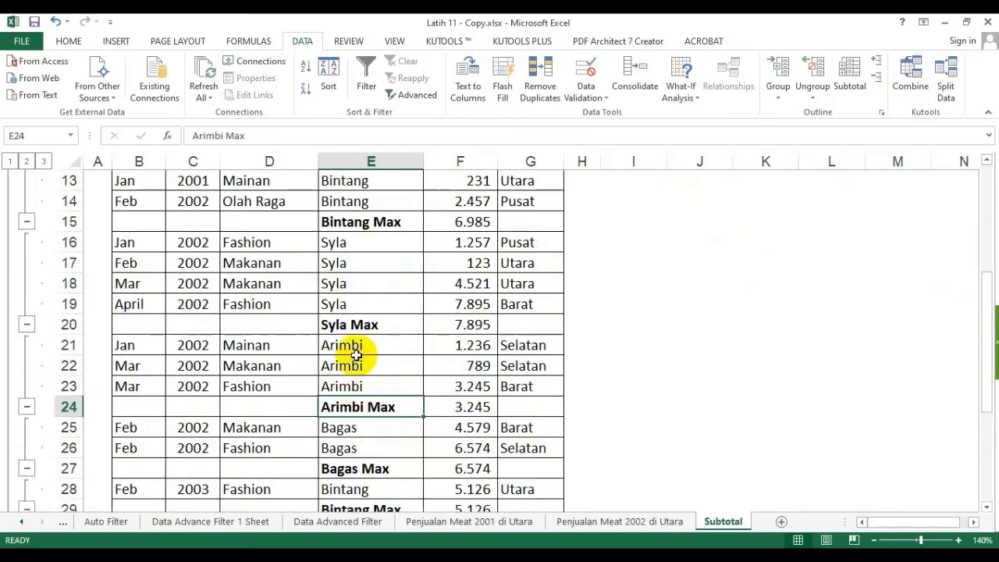
scroll(358, 347, down, 2)
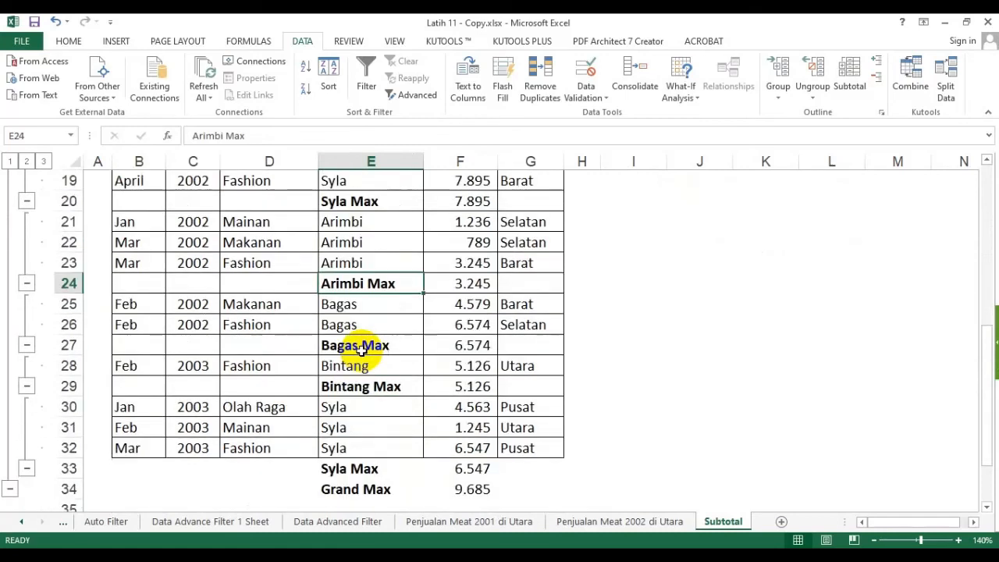
scroll(361, 350, up, 2)
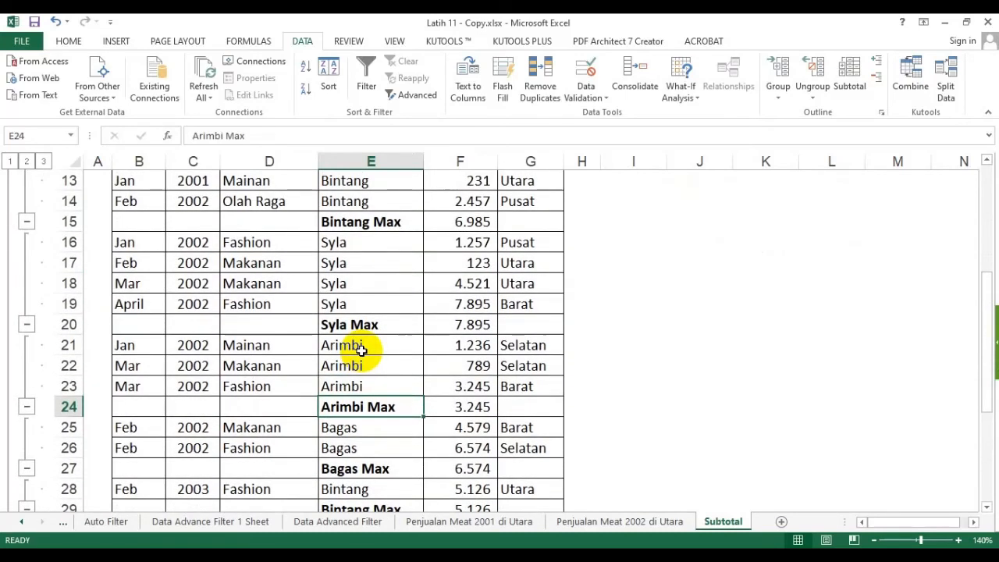
scroll(361, 349, up, 2)
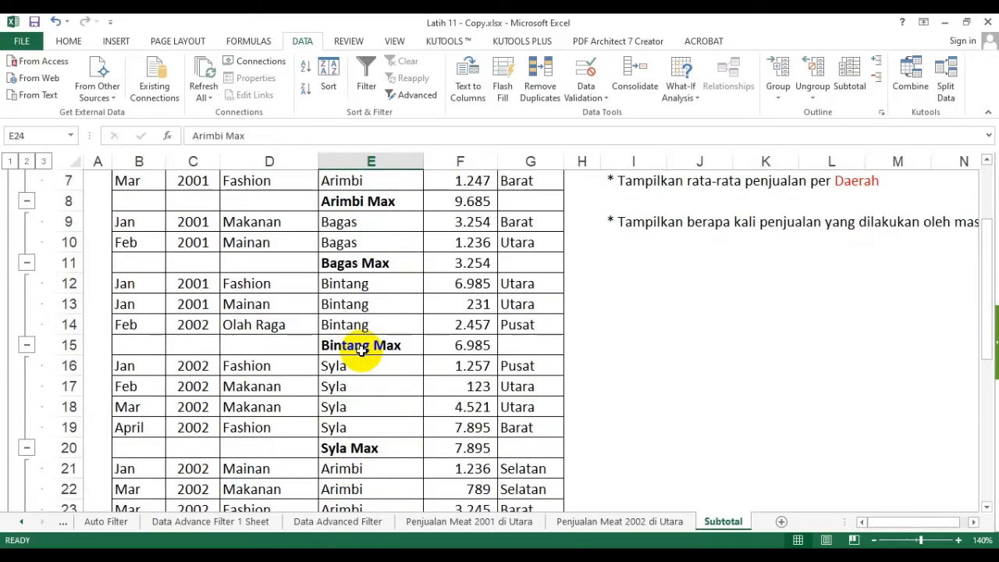
scroll(361, 350, up, 1)
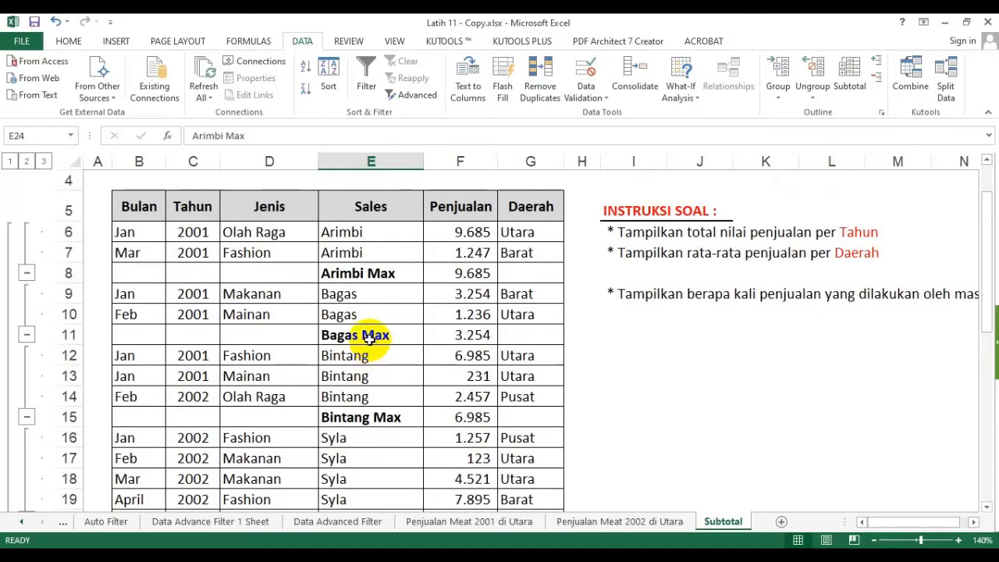
drag(342, 230, 355, 303)
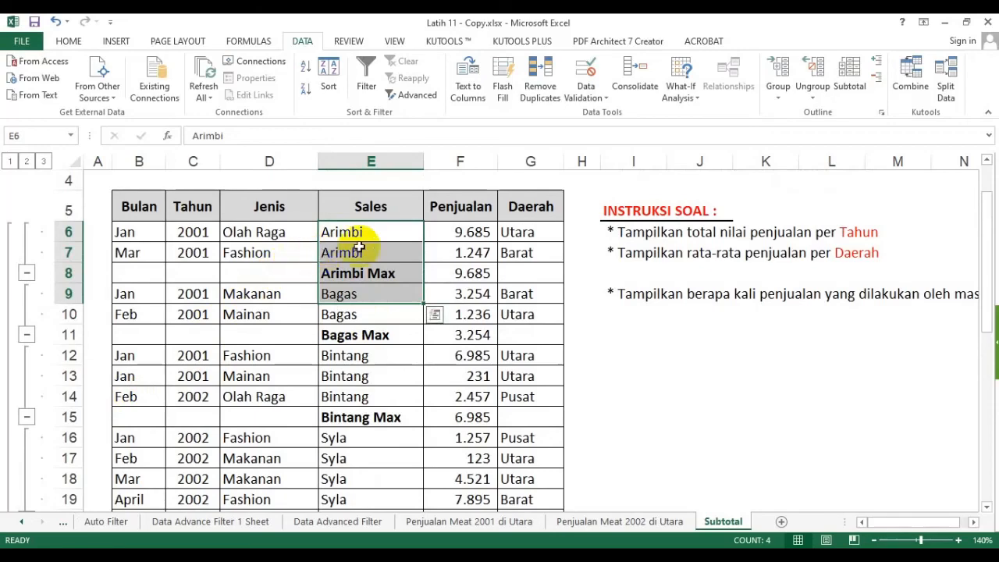
click(336, 252)
scroll(334, 301, down, 4)
scroll(345, 408, down, 2)
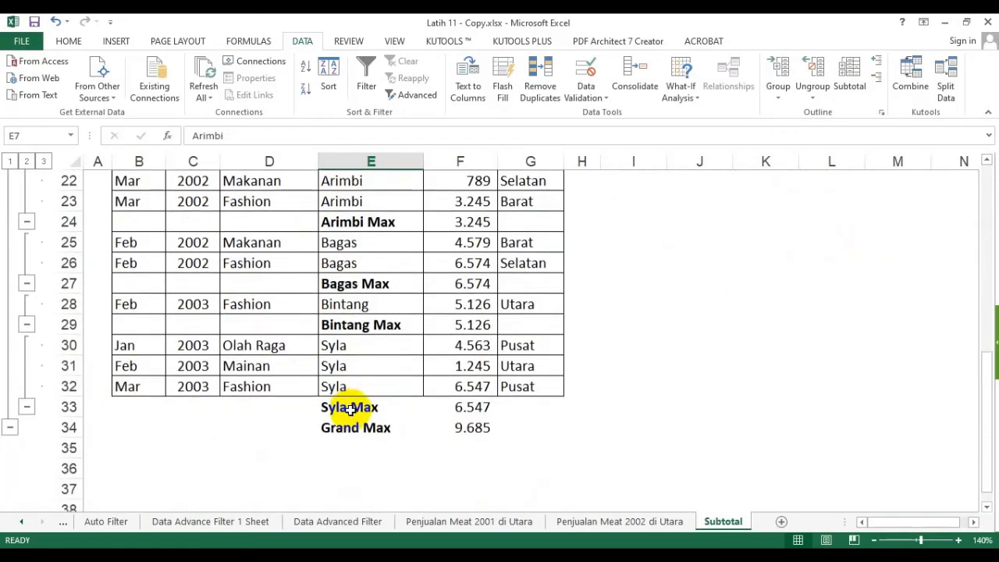
scroll(349, 406, up, 2)
drag(343, 285, 367, 324)
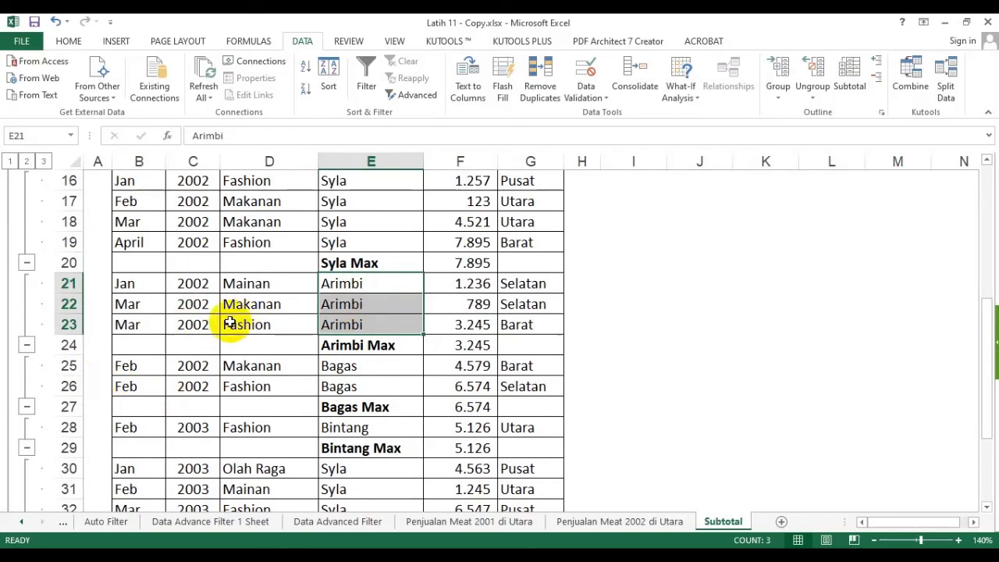
Cancel Subtotal on the partial Sales selection, reopen it for the whole sales table and remove all subtotals.
click(849, 78)
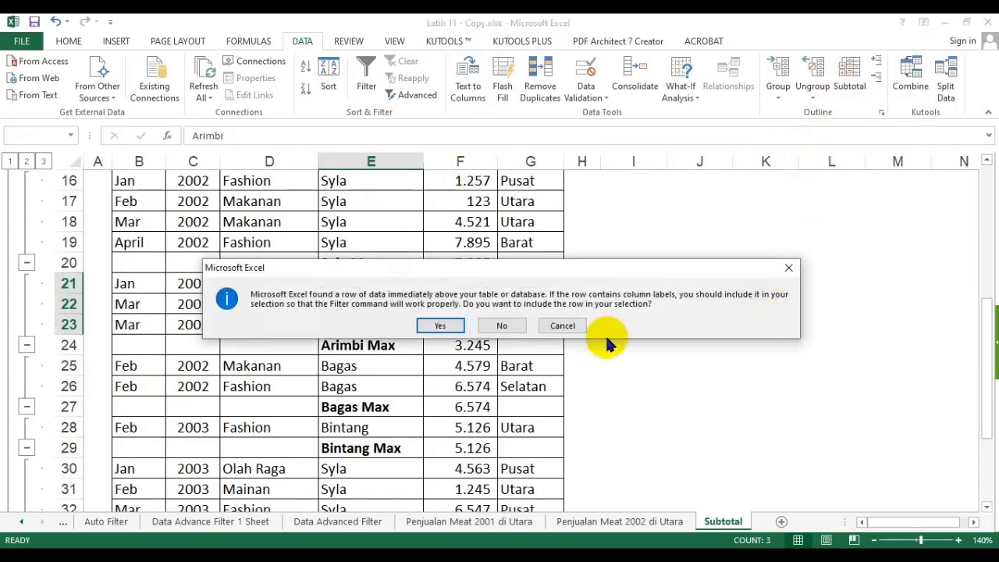
click(547, 328)
click(395, 301)
scroll(396, 301, up, 3)
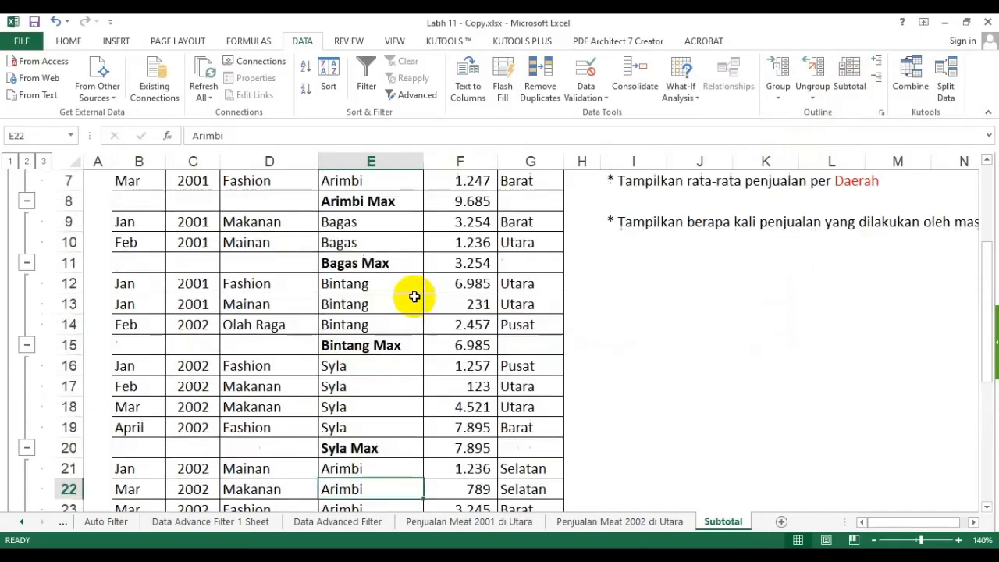
click(406, 304)
click(854, 76)
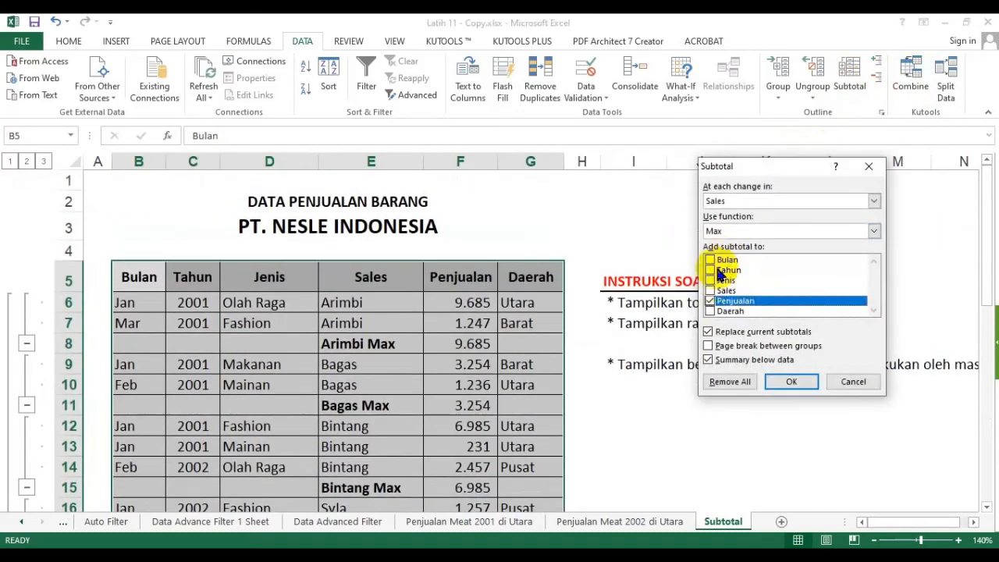
click(727, 379)
click(331, 384)
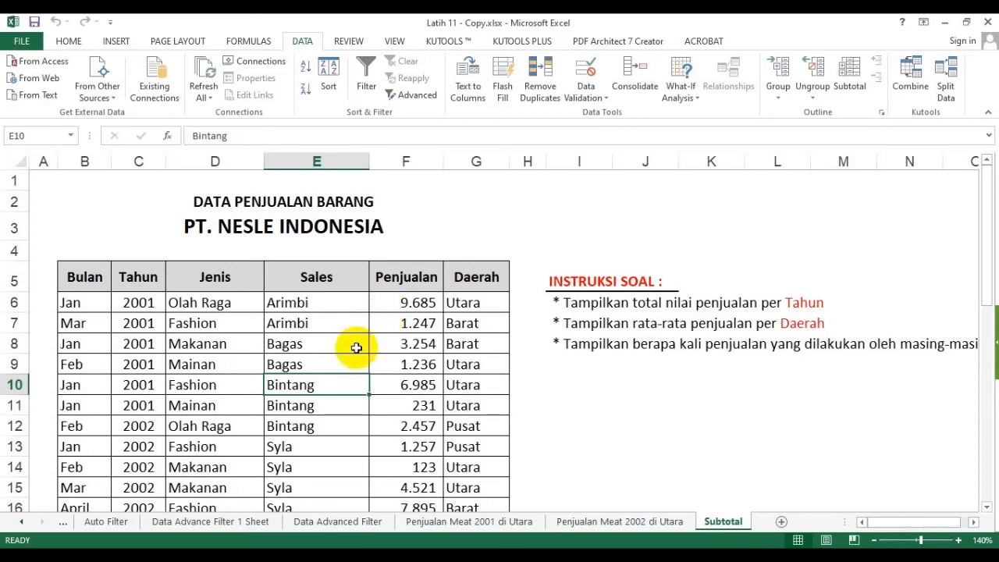
Examine the Penjualan values against their Tahun groups and select the Tahun column from its header to the last record, C5:C25.
drag(406, 278, 412, 405)
drag(160, 278, 149, 378)
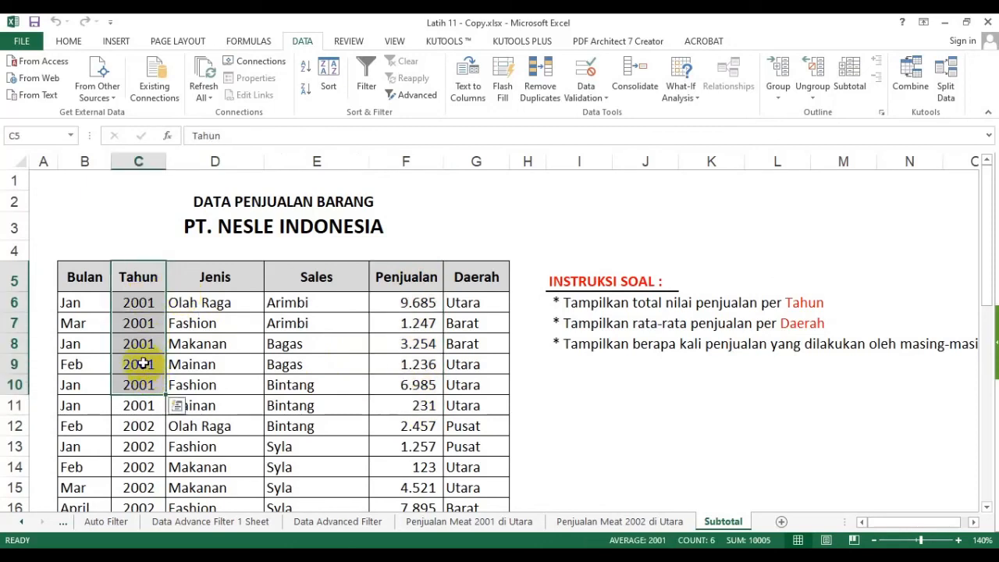
drag(420, 278, 421, 388)
drag(139, 278, 141, 383)
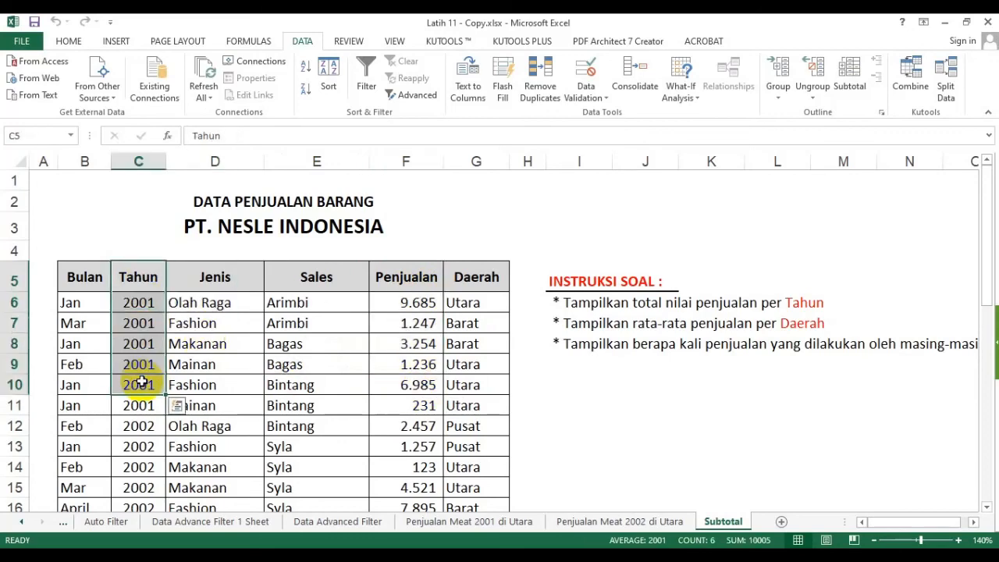
scroll(136, 367, down, 1)
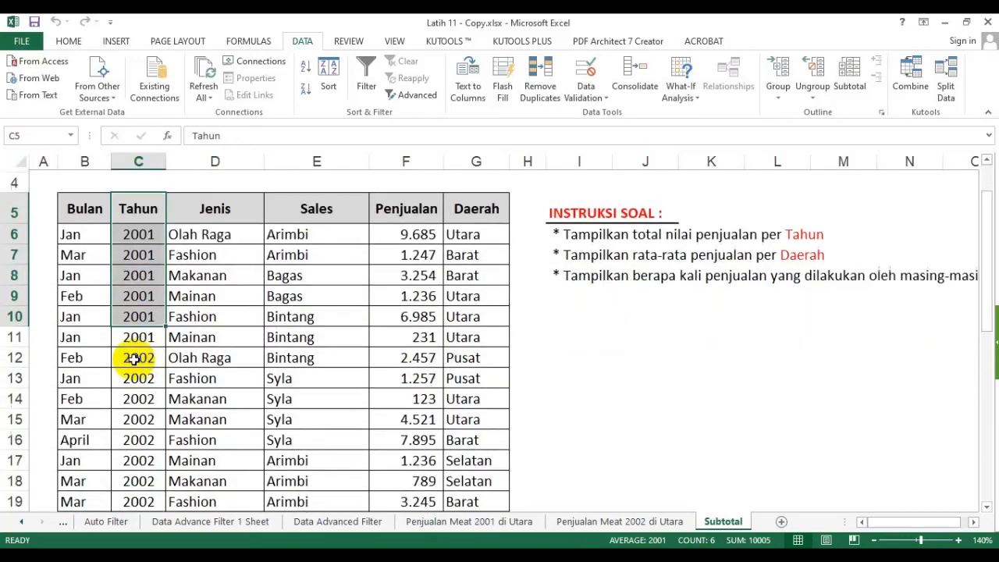
scroll(149, 331, down, 2)
scroll(134, 338, down, 1)
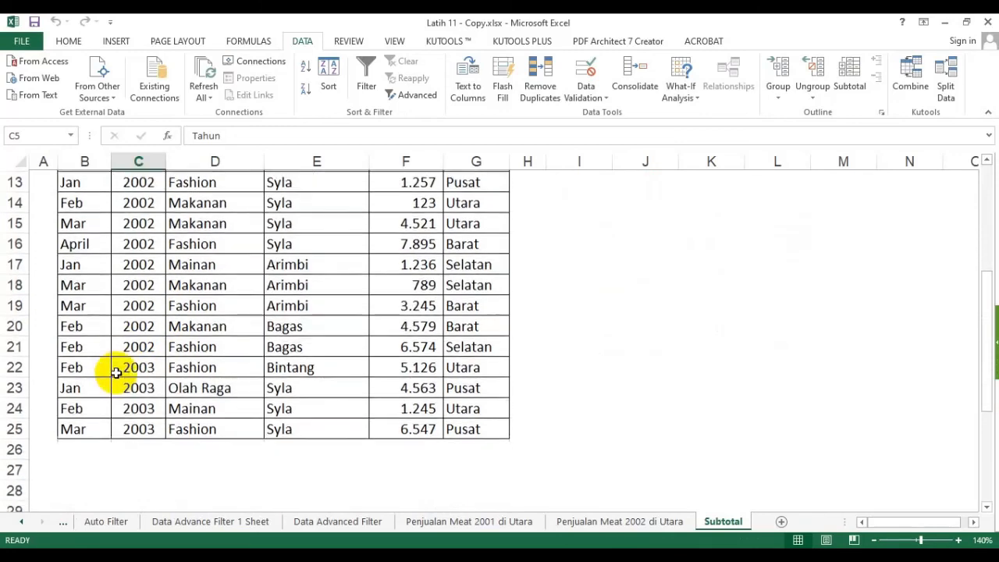
shift+click(138, 427)
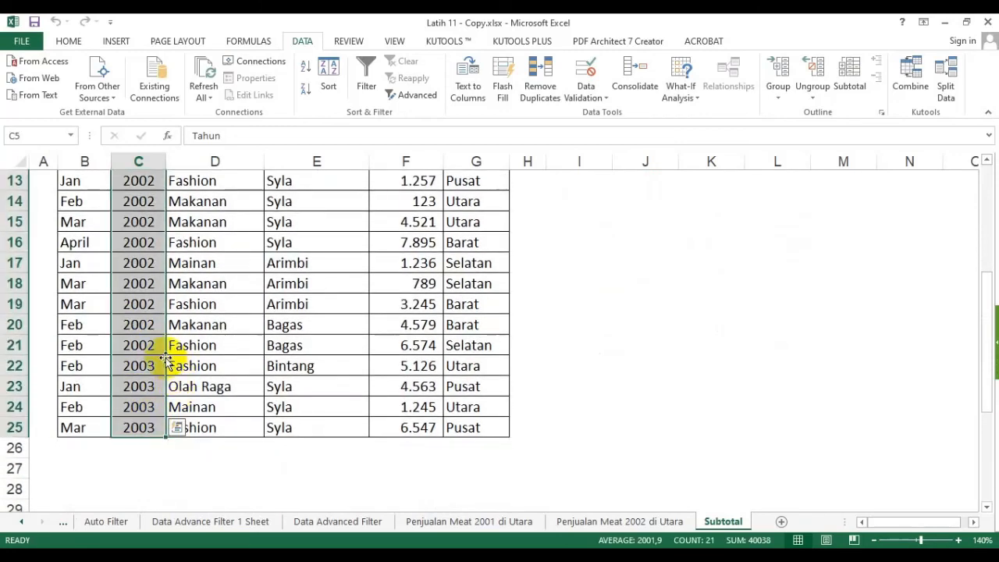
Review the Penjualan values and the order of the names in the Sales column from its header down.
scroll(166, 359, up, 4)
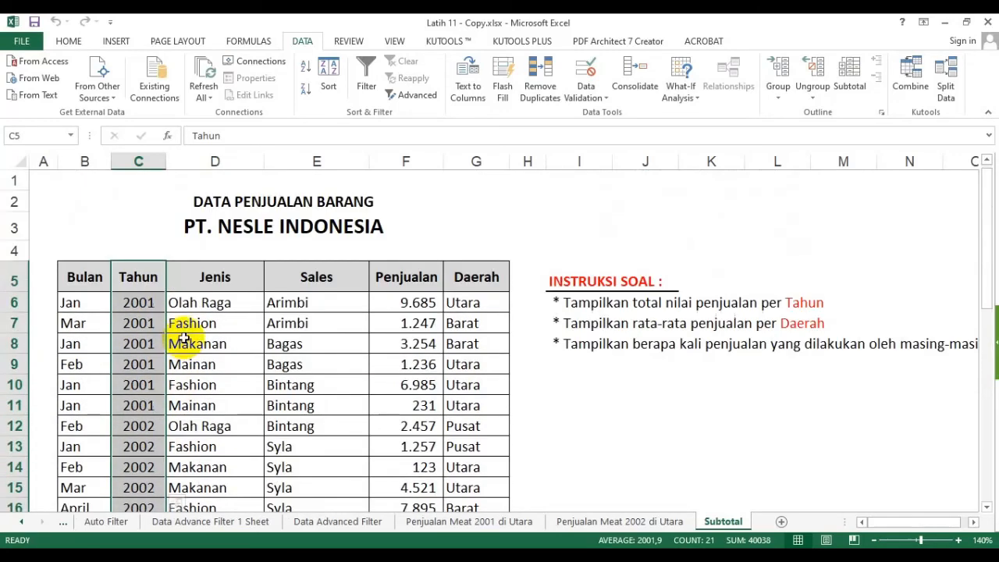
click(228, 342)
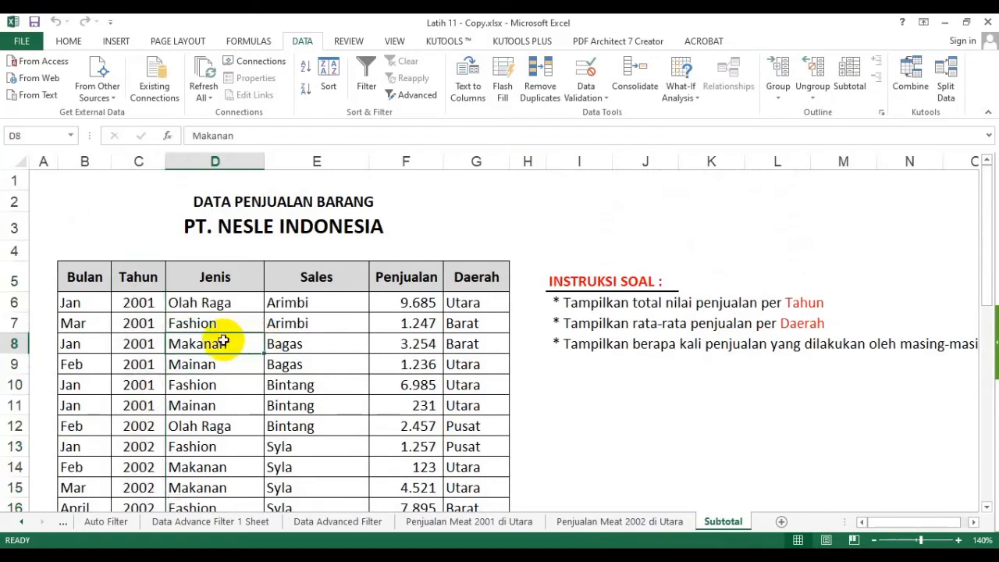
drag(414, 277, 401, 361)
drag(317, 278, 319, 415)
scroll(318, 413, down, 2)
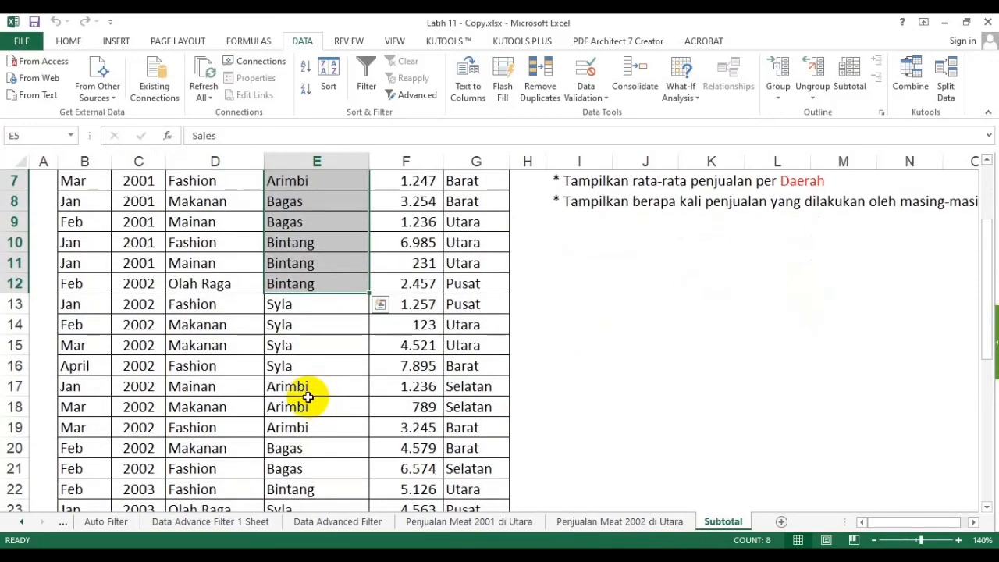
scroll(301, 386, up, 2)
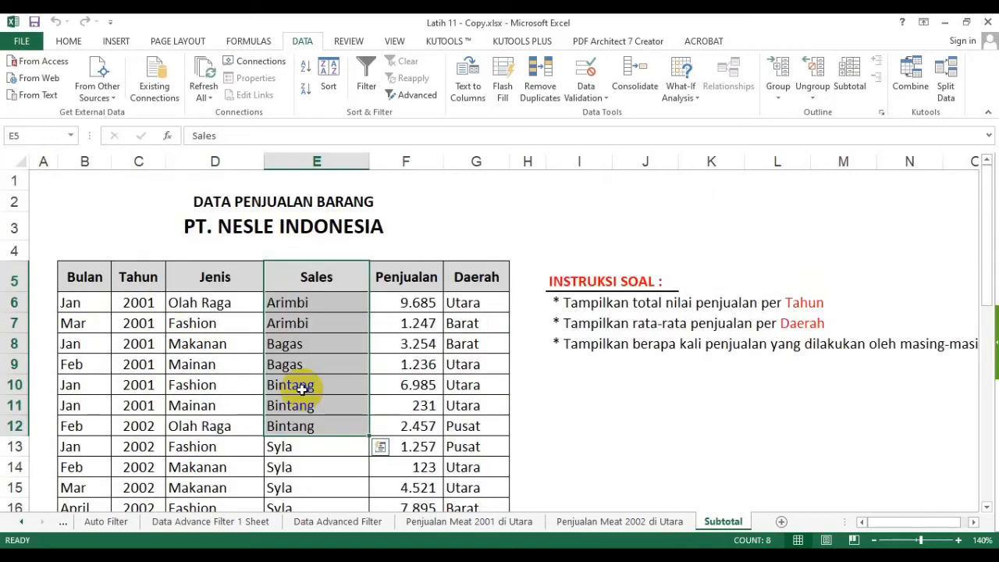
click(207, 322)
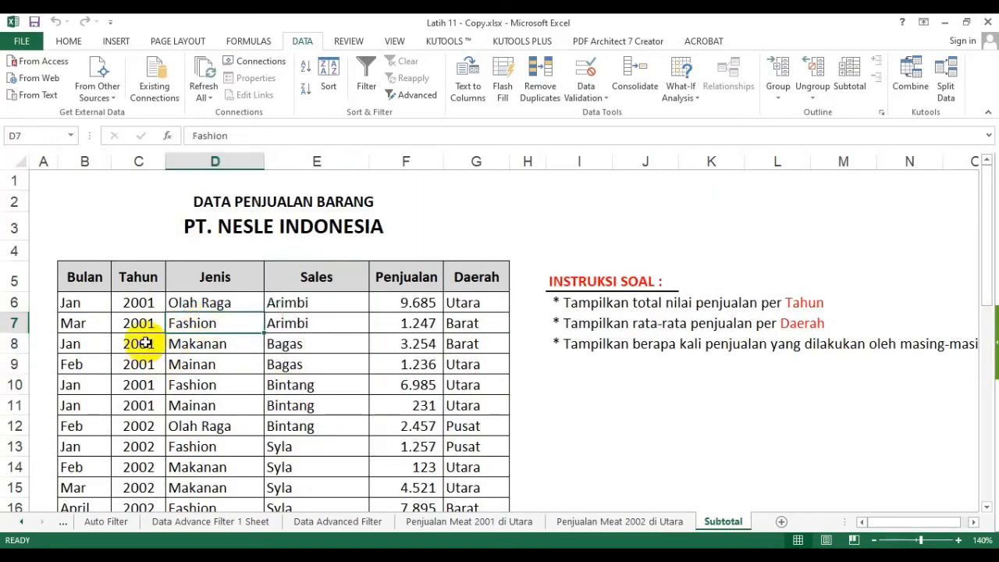
Sort the sales table by the Sales column from A to Z and look over the regrouped records.
click(323, 276)
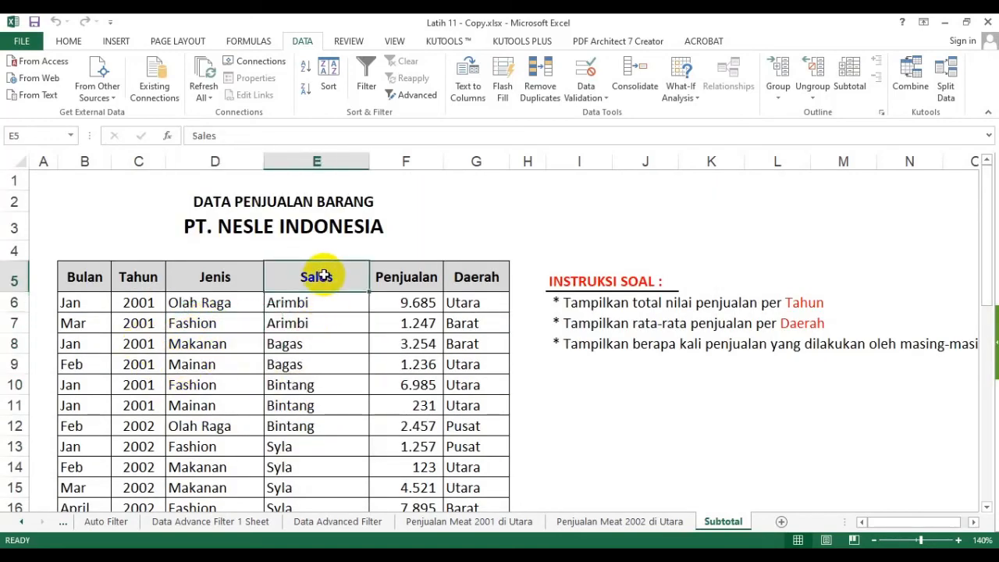
click(305, 65)
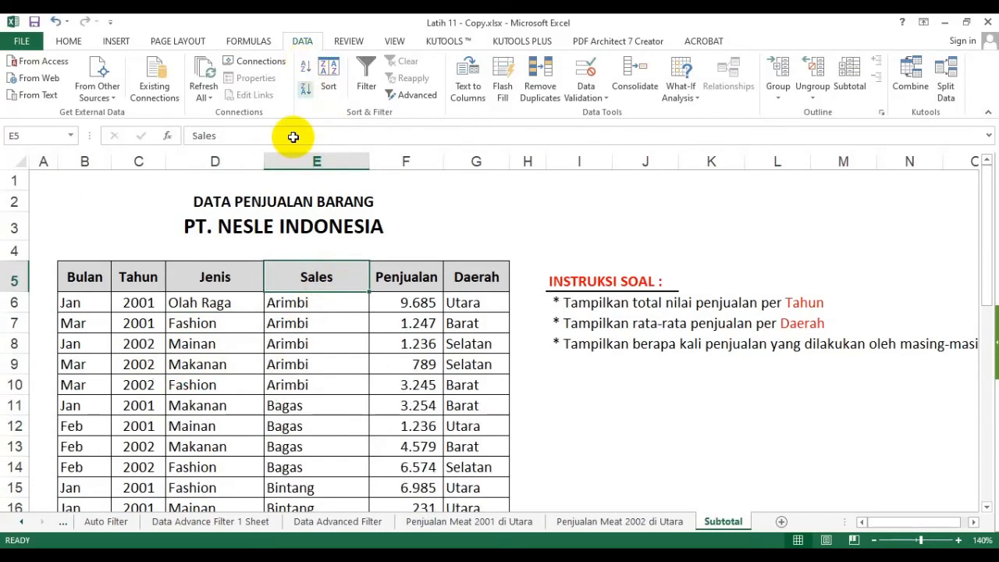
scroll(203, 332, down, 4)
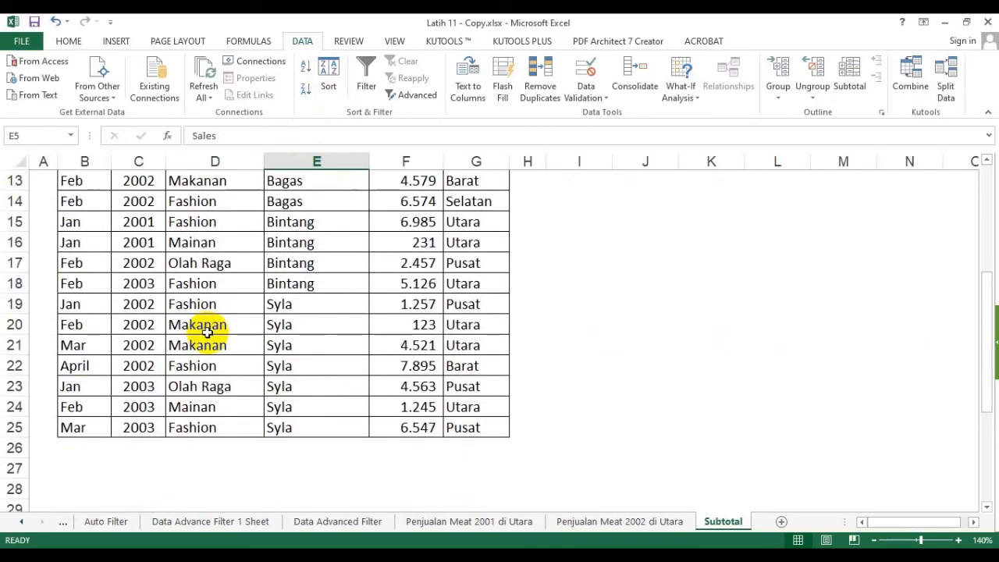
scroll(201, 325, up, 3)
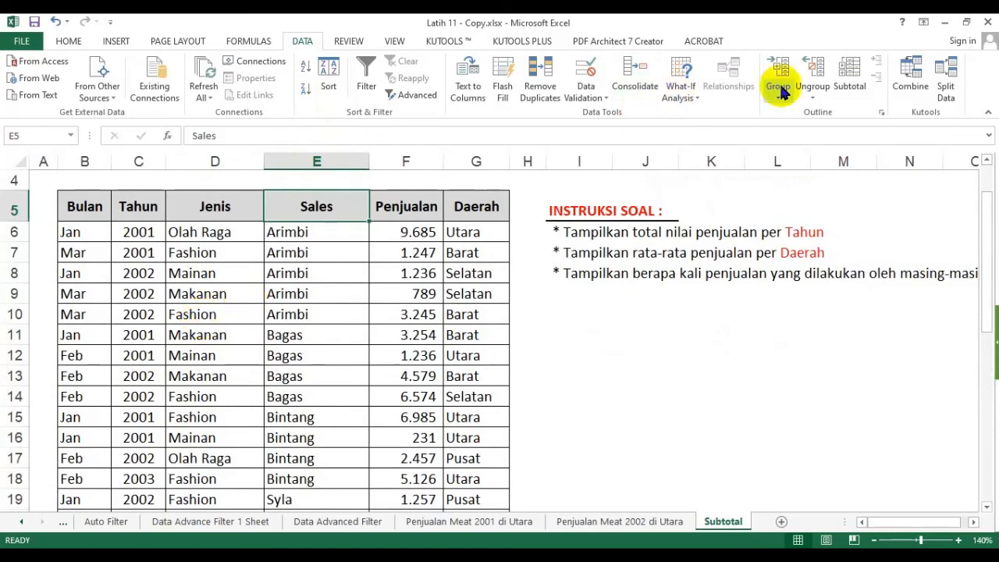
Subtotal the sales table with the Max of Penjualan at each change in Sales, with summaries below the data.
click(850, 76)
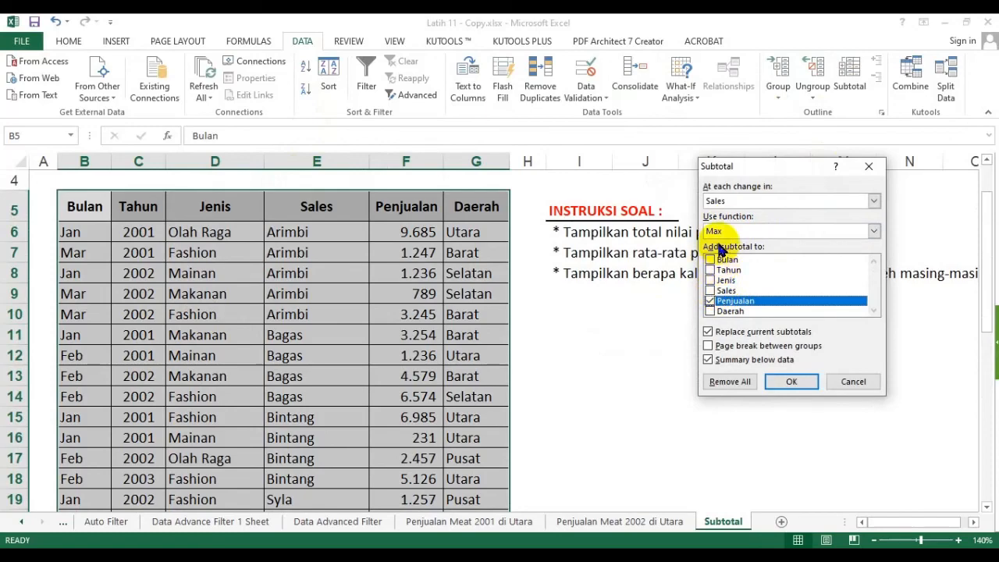
click(792, 382)
click(393, 396)
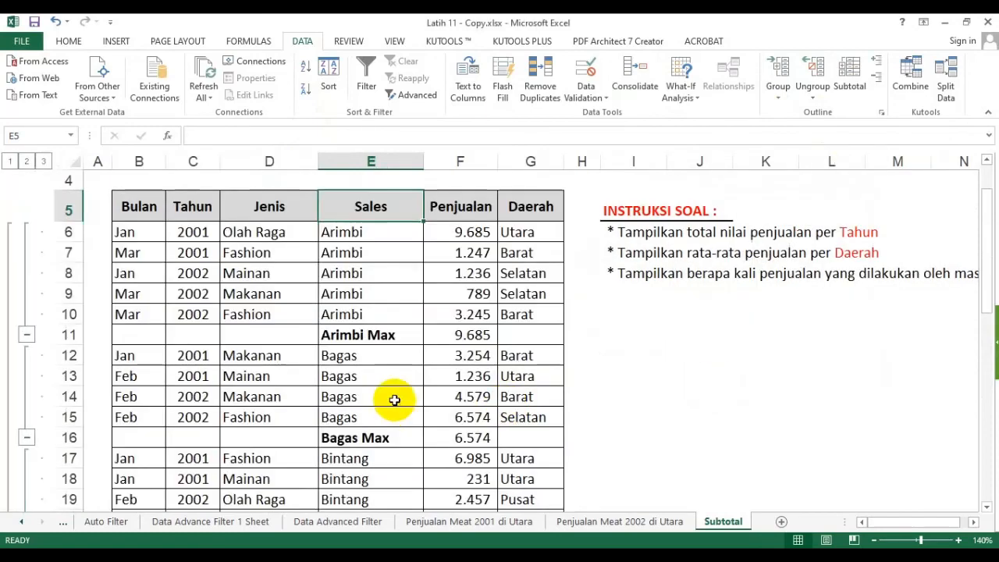
scroll(394, 388, down, 3)
scroll(394, 388, down, 2)
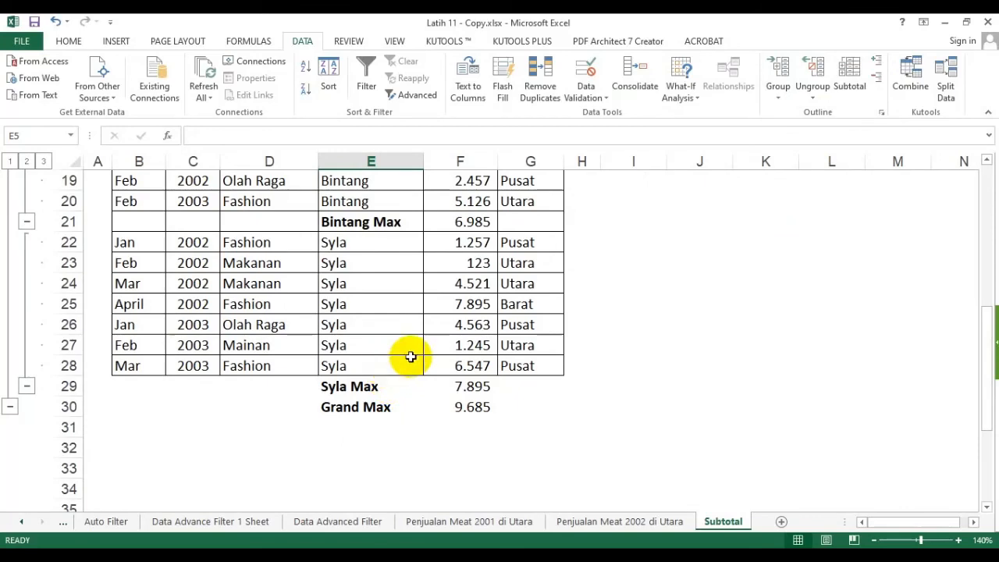
scroll(386, 353, up, 1)
scroll(388, 355, up, 6)
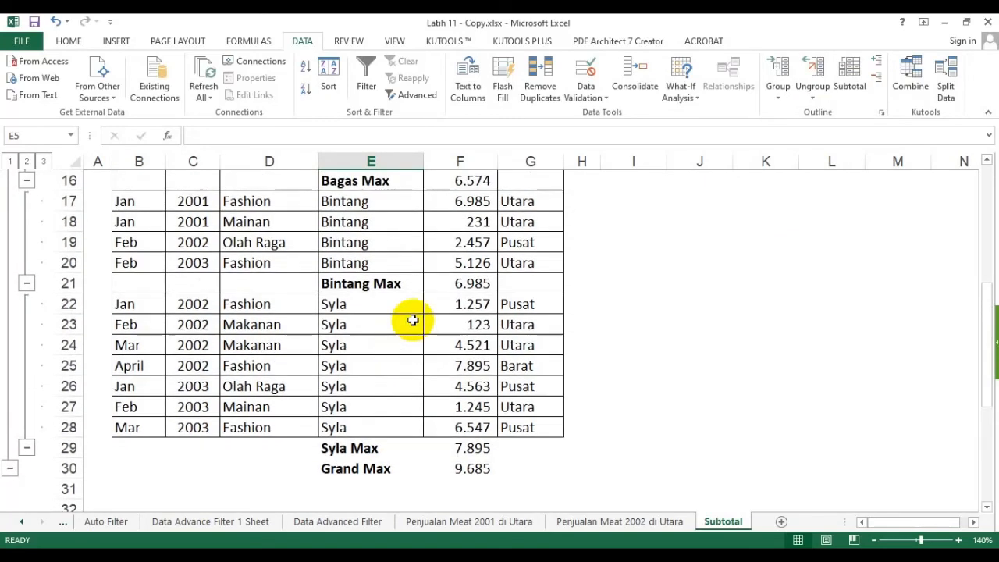
Check the SUBTOTAL formulas in the Penjualan cells of each salesperson's Max row and the Grand Max row.
click(469, 408)
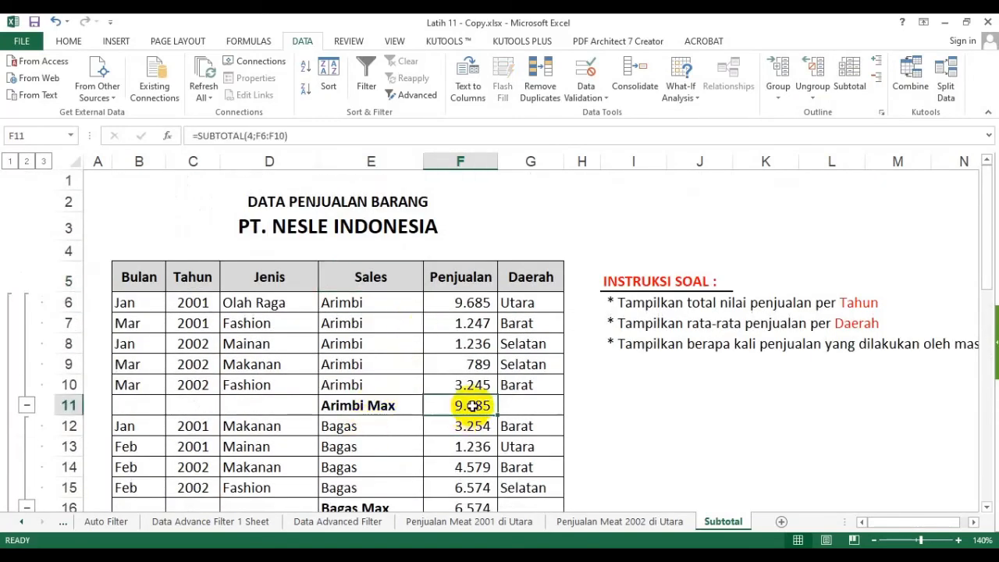
scroll(473, 397, down, 1)
click(467, 431)
scroll(463, 431, down, 2)
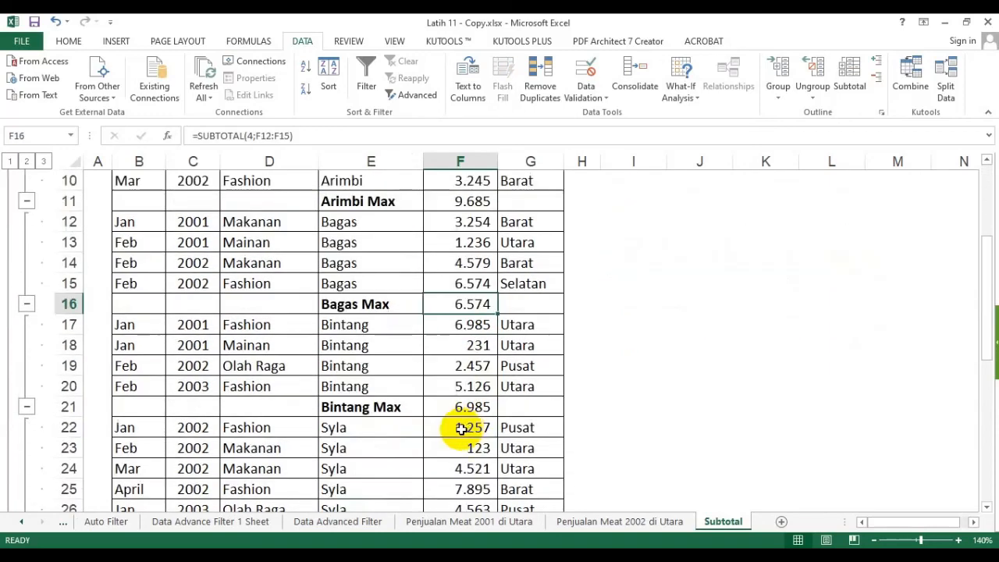
click(473, 410)
scroll(449, 413, down, 2)
click(467, 428)
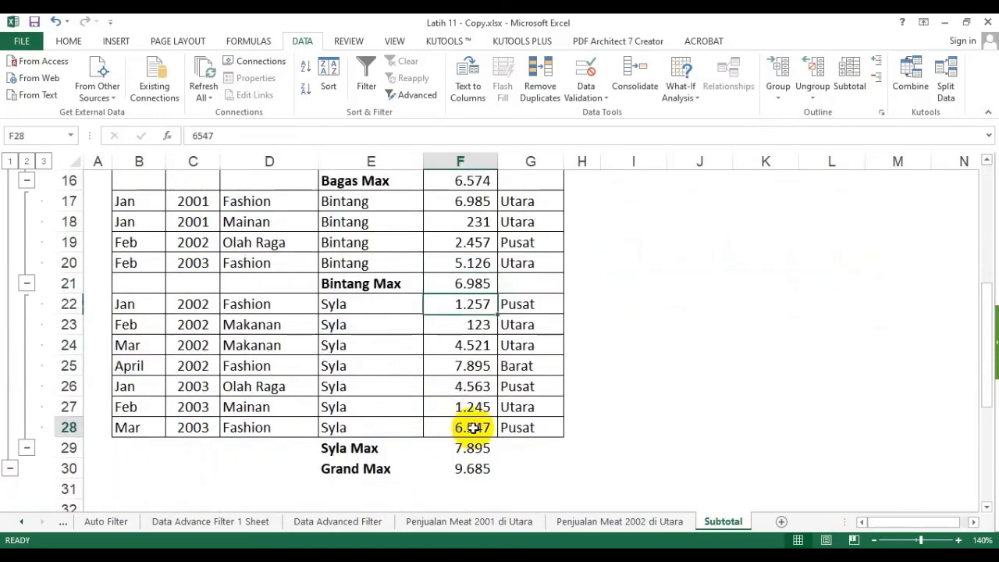
click(478, 448)
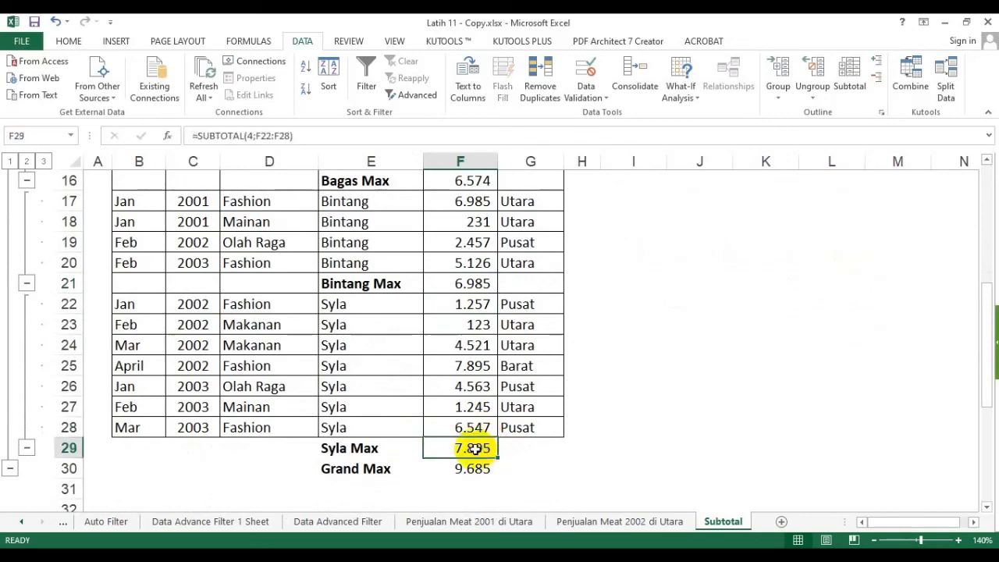
scroll(429, 405, up, 4)
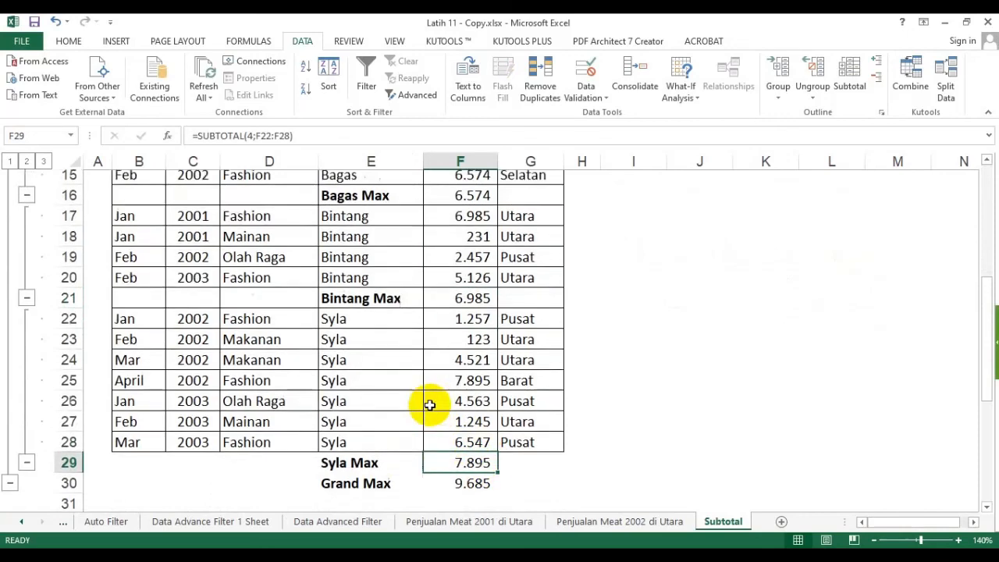
scroll(388, 336, down, 6)
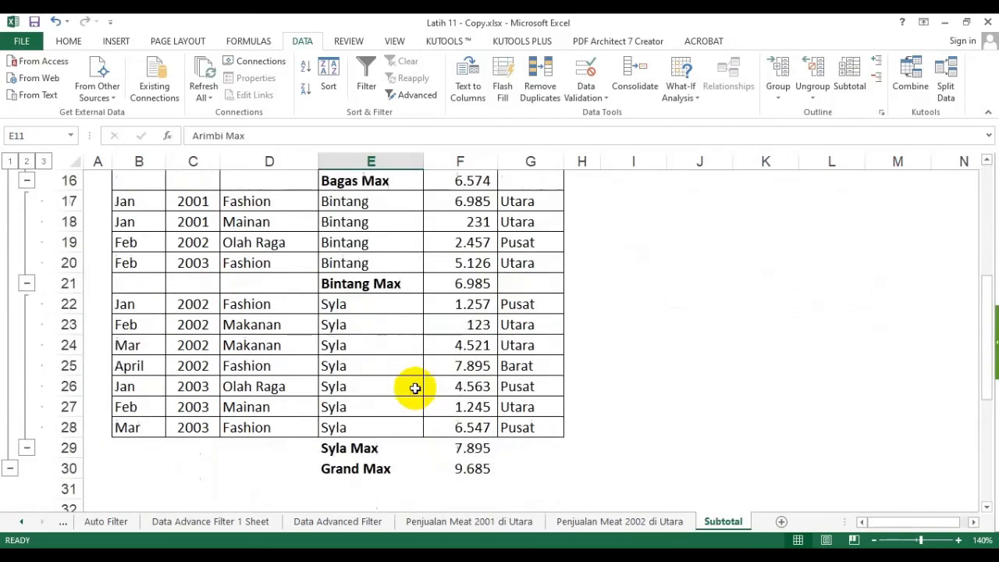
click(473, 346)
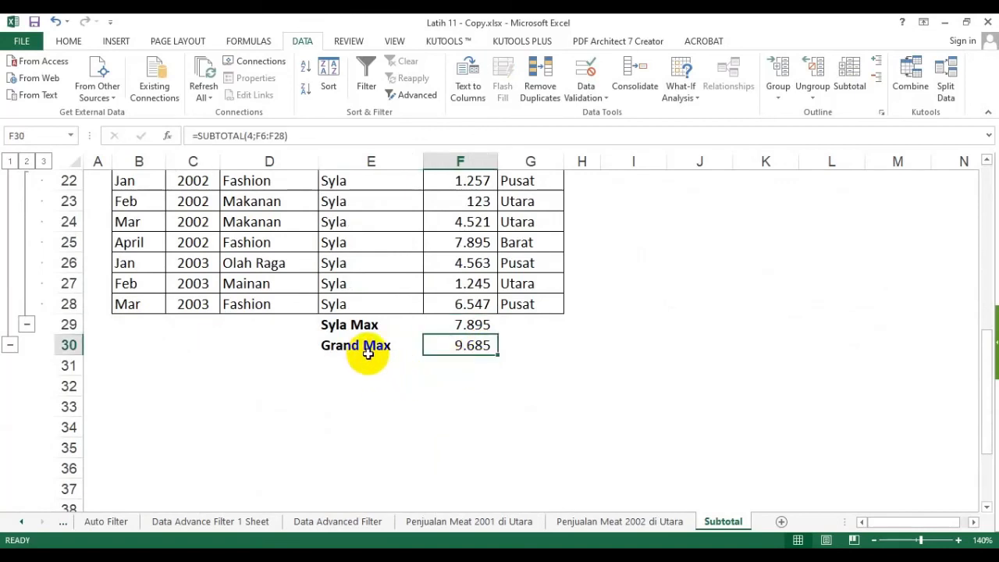
scroll(383, 324, up, 6)
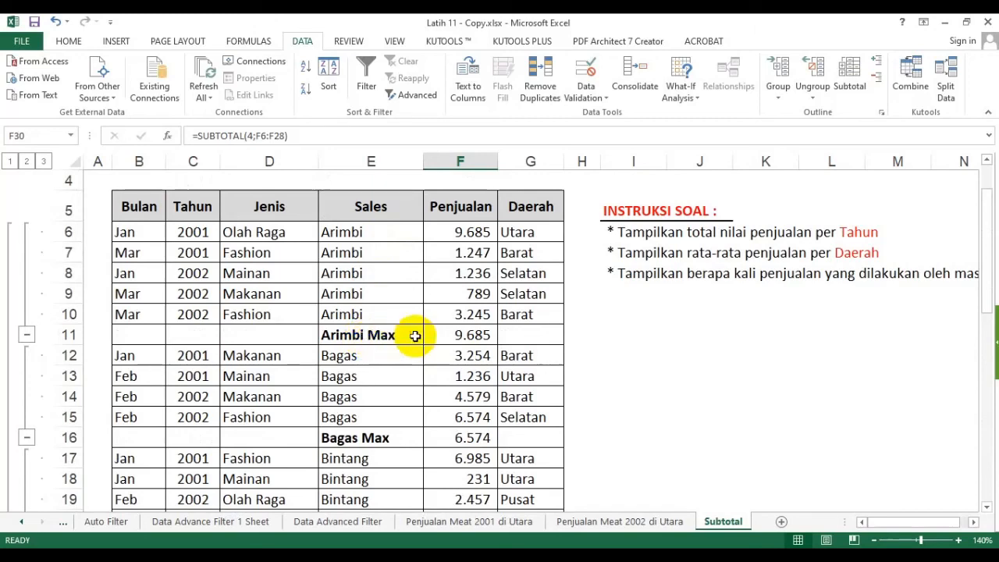
Go through each Max row down to Grand Max, selecting its label together with its Penjualan value.
drag(383, 335, 462, 336)
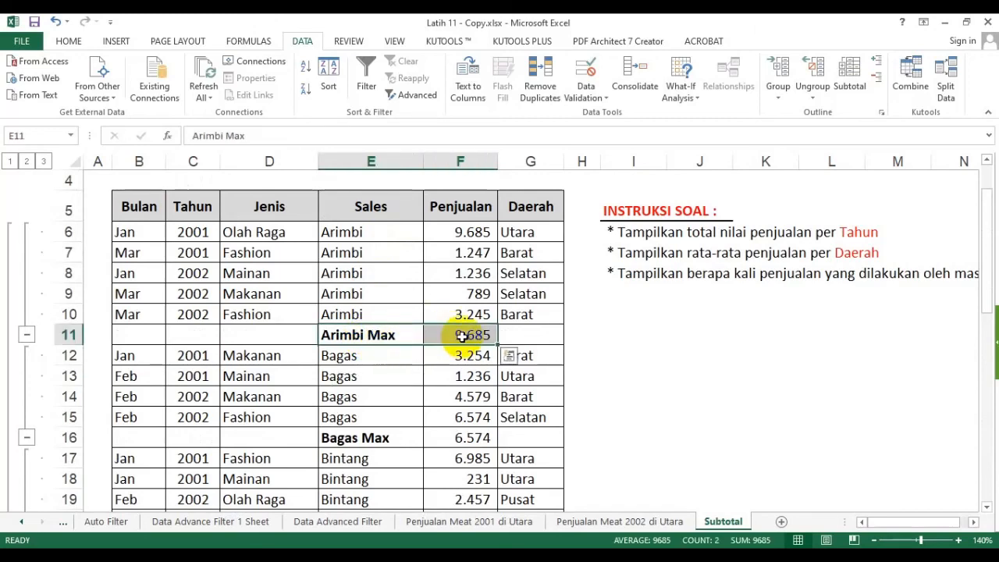
scroll(465, 312, down, 2)
drag(398, 304, 440, 308)
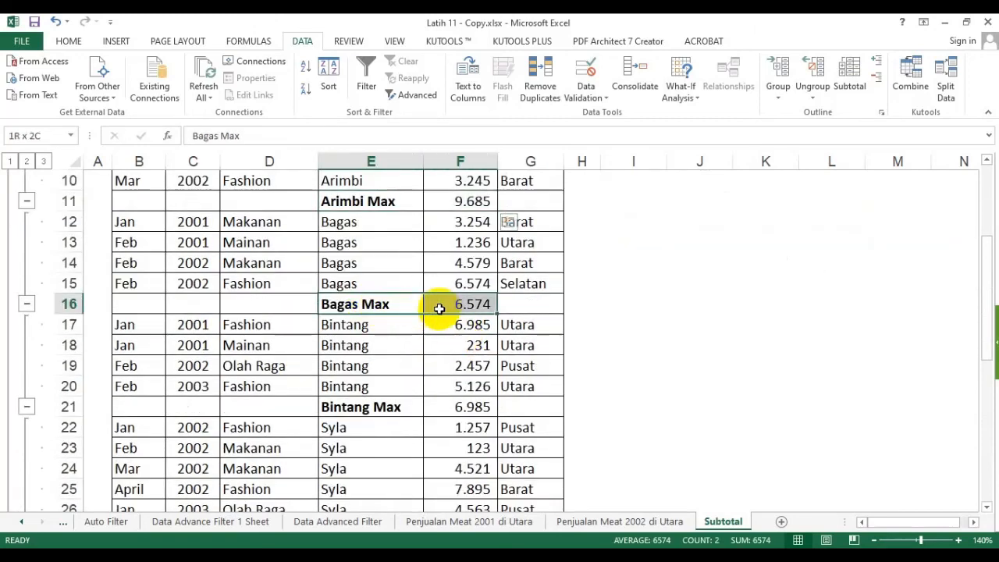
drag(372, 408, 441, 407)
scroll(446, 408, down, 2)
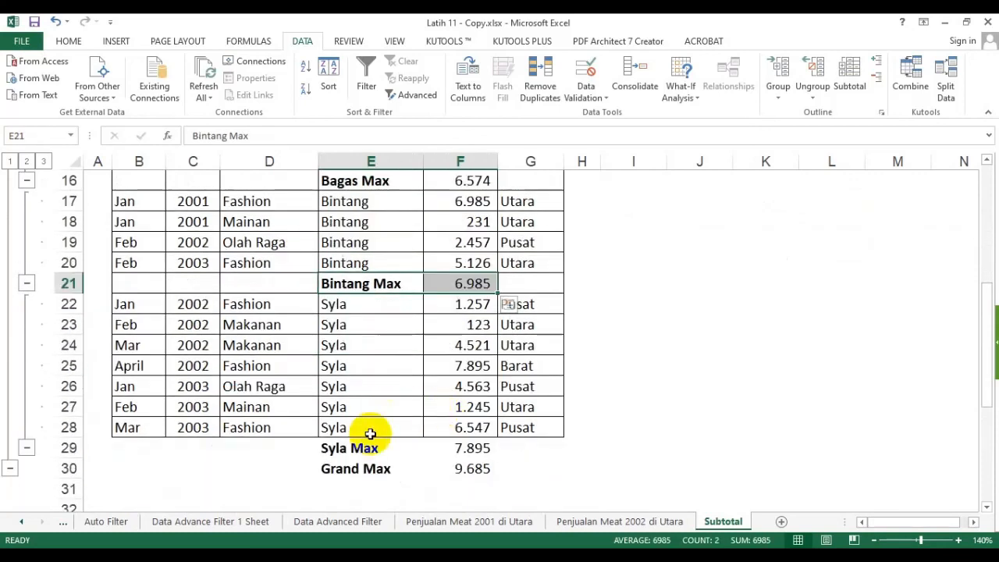
drag(381, 445, 436, 440)
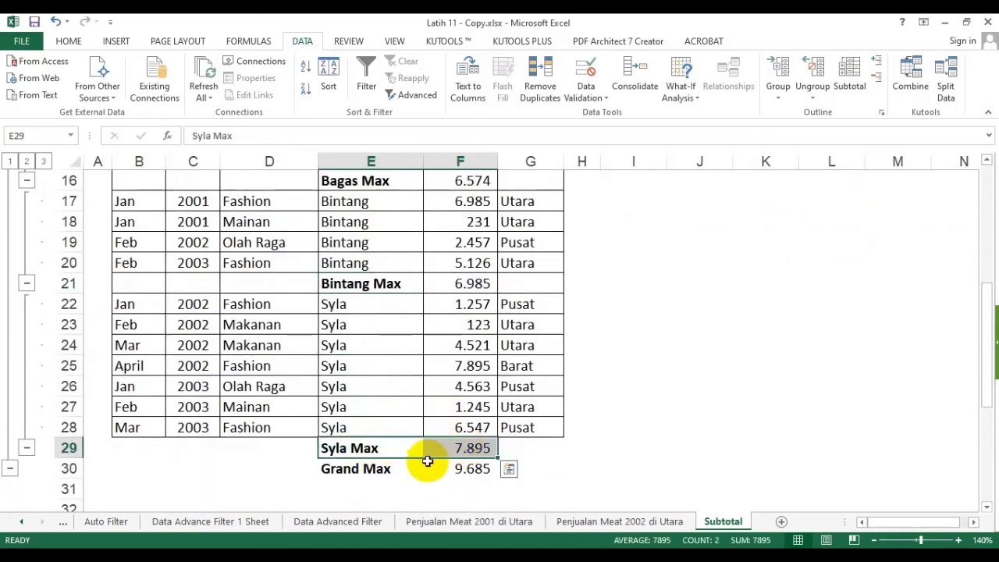
drag(375, 469, 453, 470)
scroll(434, 378, up, 5)
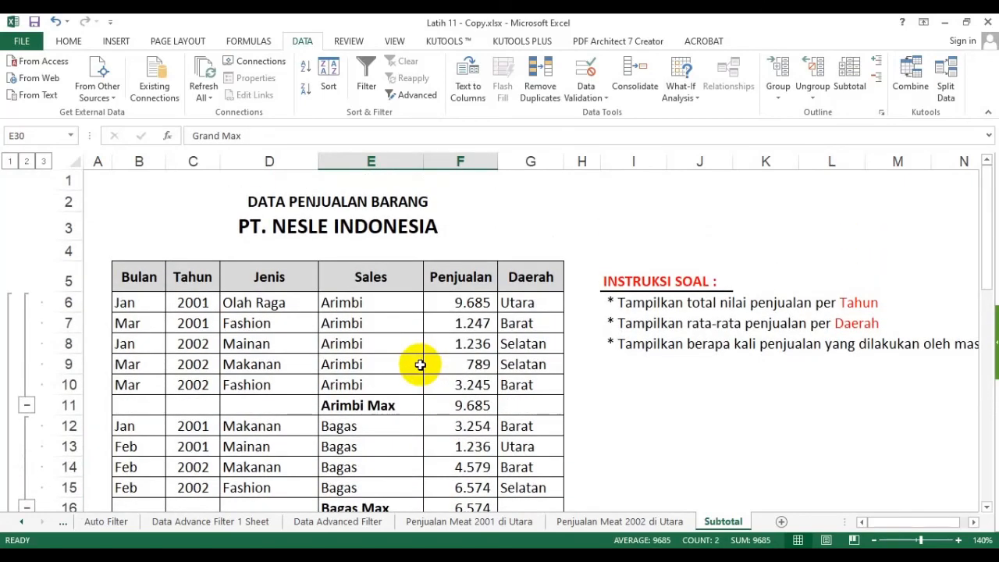
Remove all subtotals from the sales table and look over the remaining records sorted by Sales.
scroll(420, 364, down, 1)
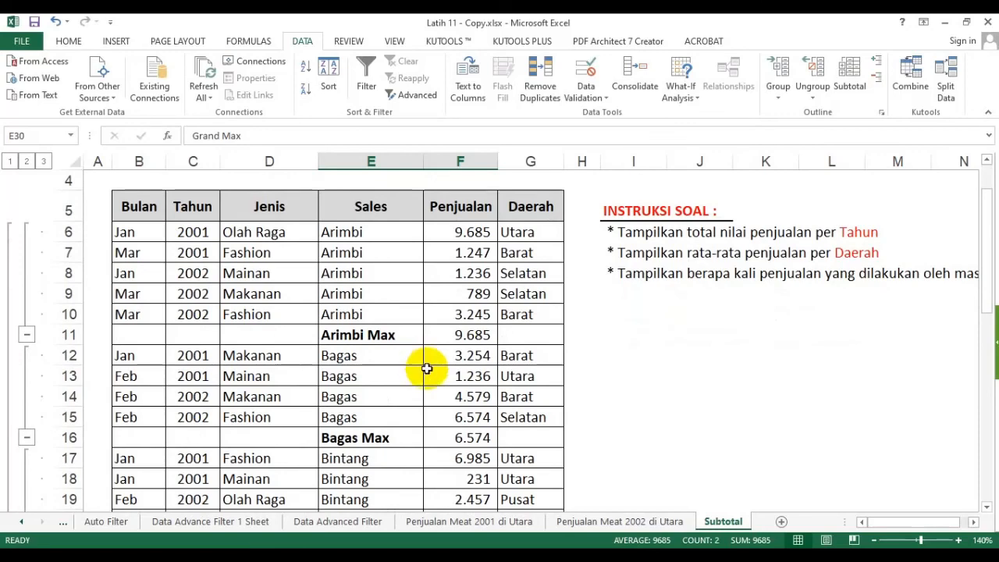
click(420, 372)
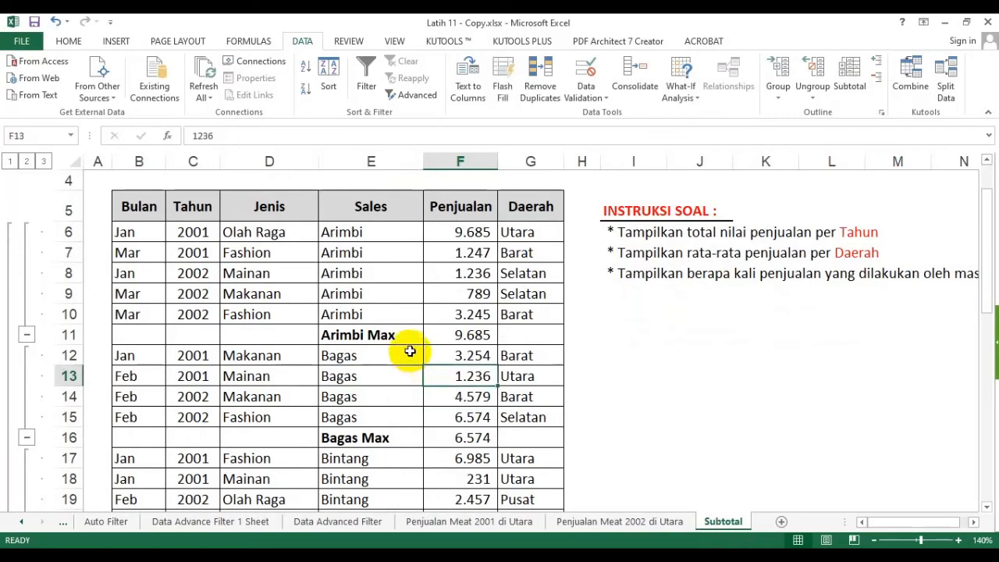
click(373, 309)
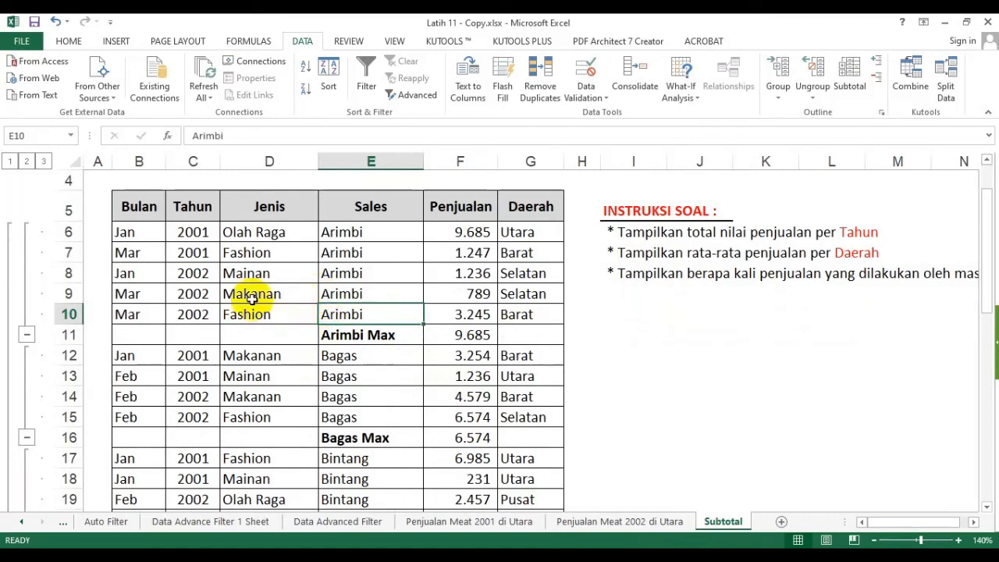
click(248, 327)
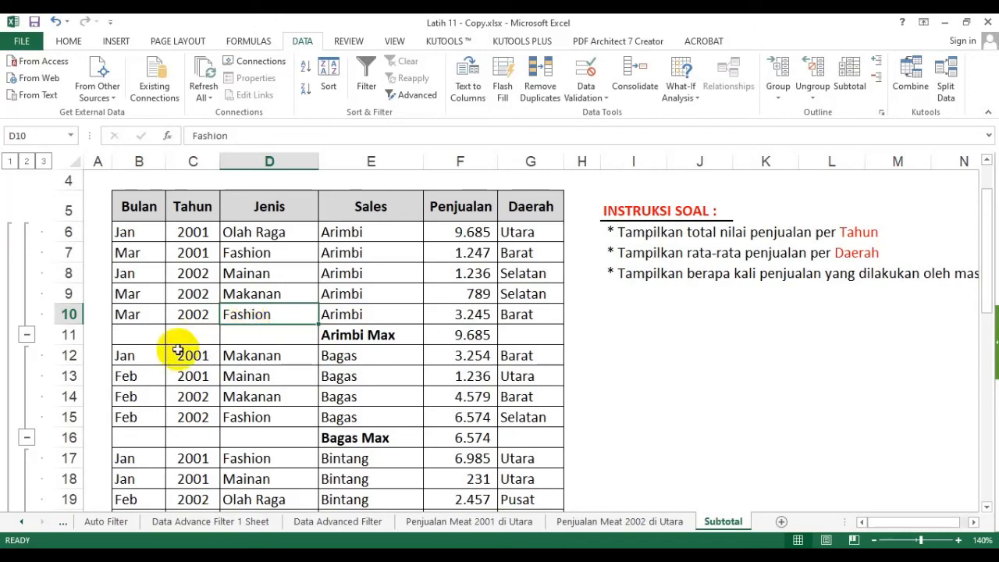
click(850, 79)
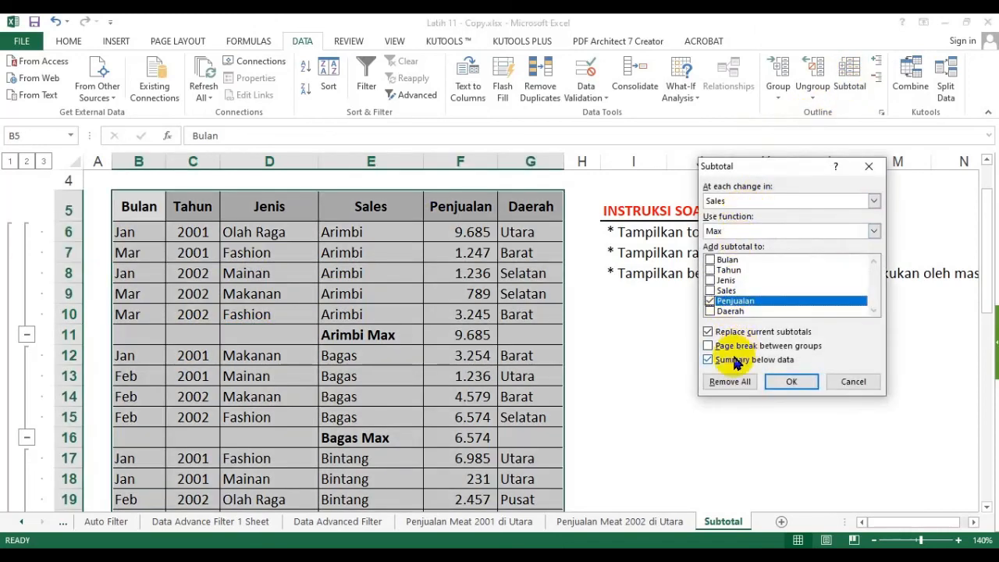
click(722, 382)
click(279, 356)
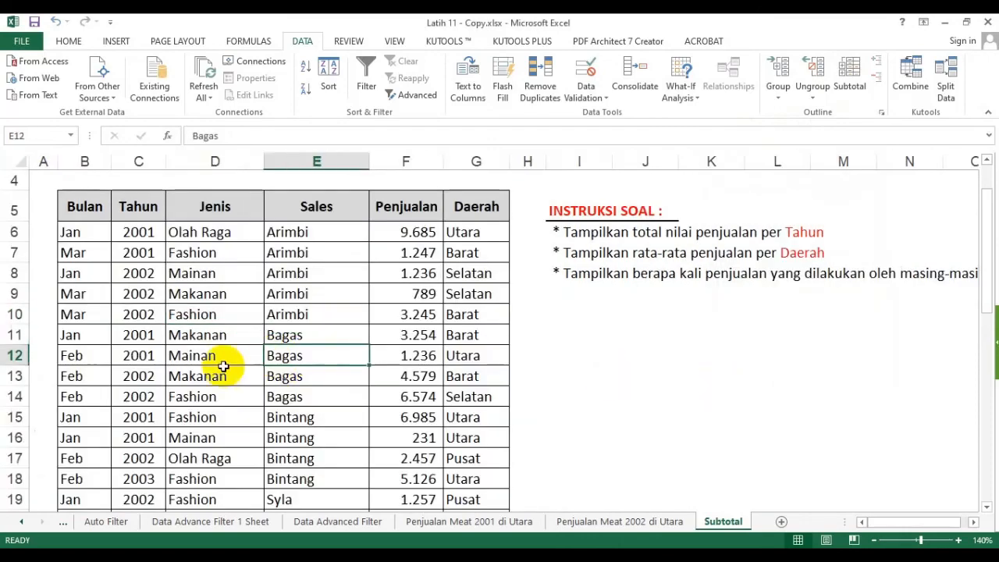
scroll(193, 367, down, 2)
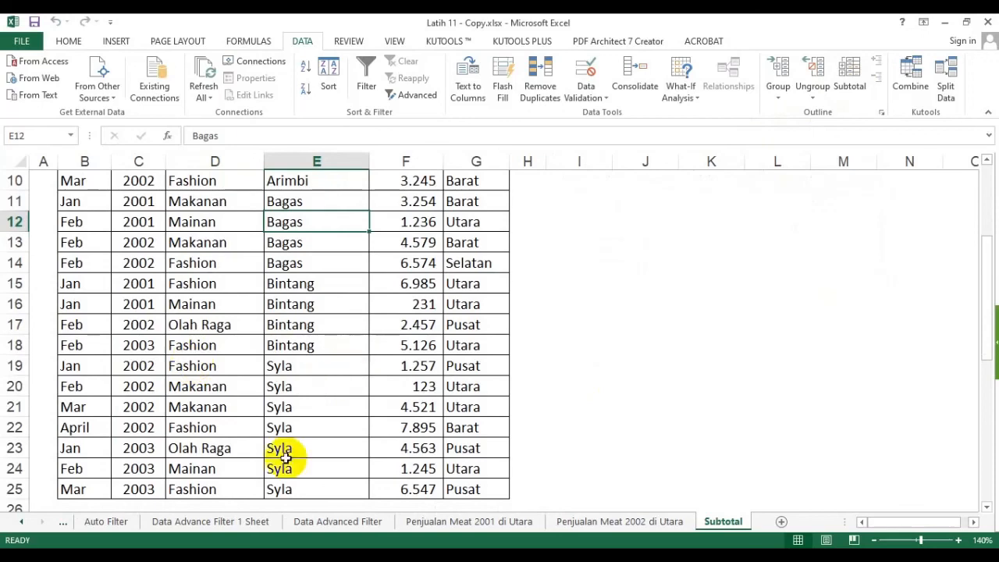
click(635, 422)
scroll(636, 422, up, 2)
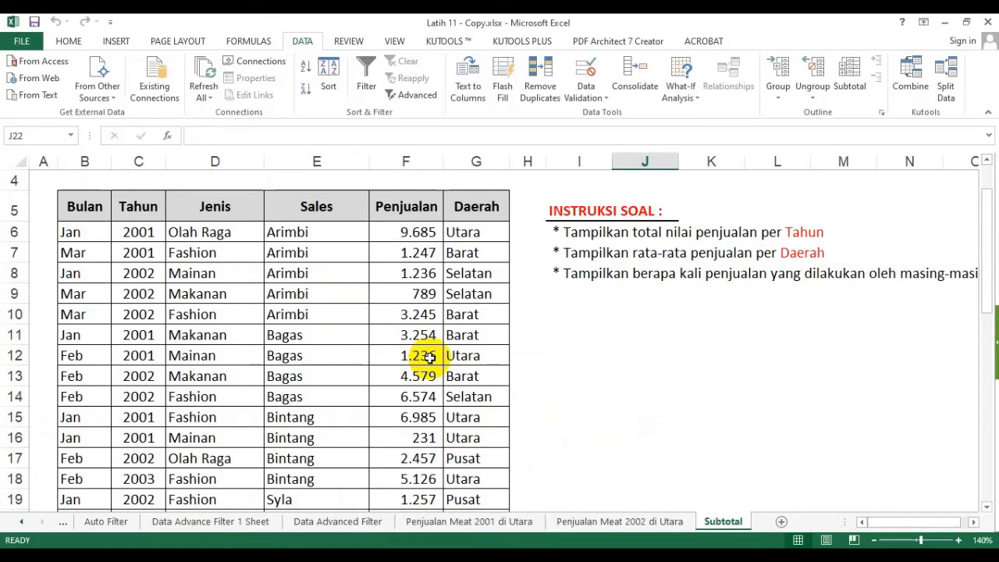
View the Auto Filter sheet and return to the Subtotal sheet.
click(21, 522)
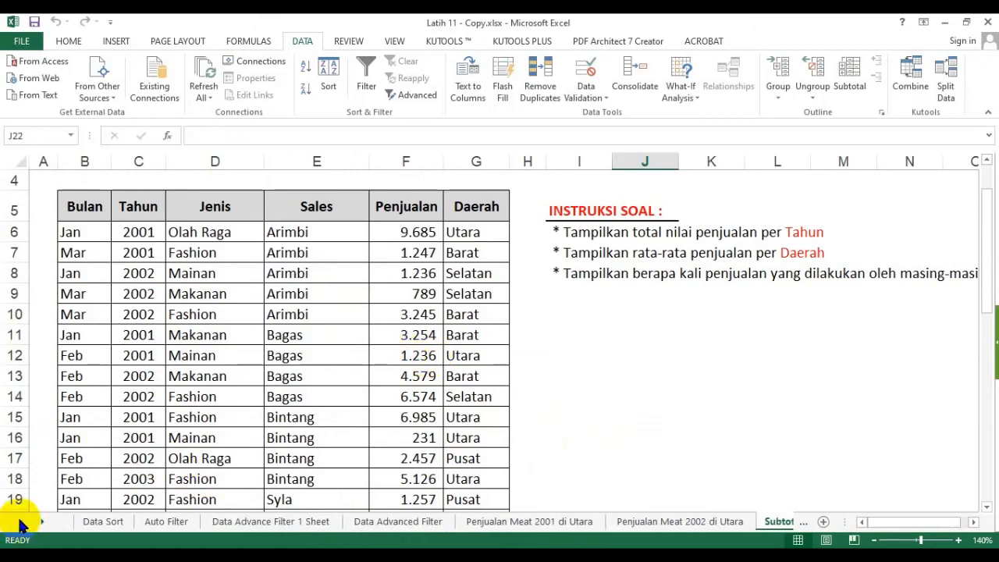
click(174, 524)
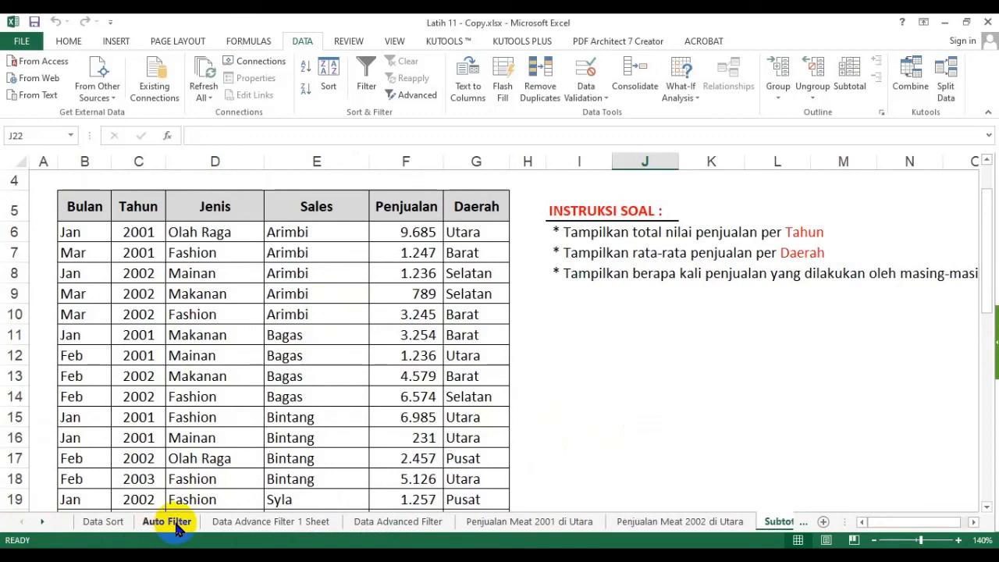
click(175, 524)
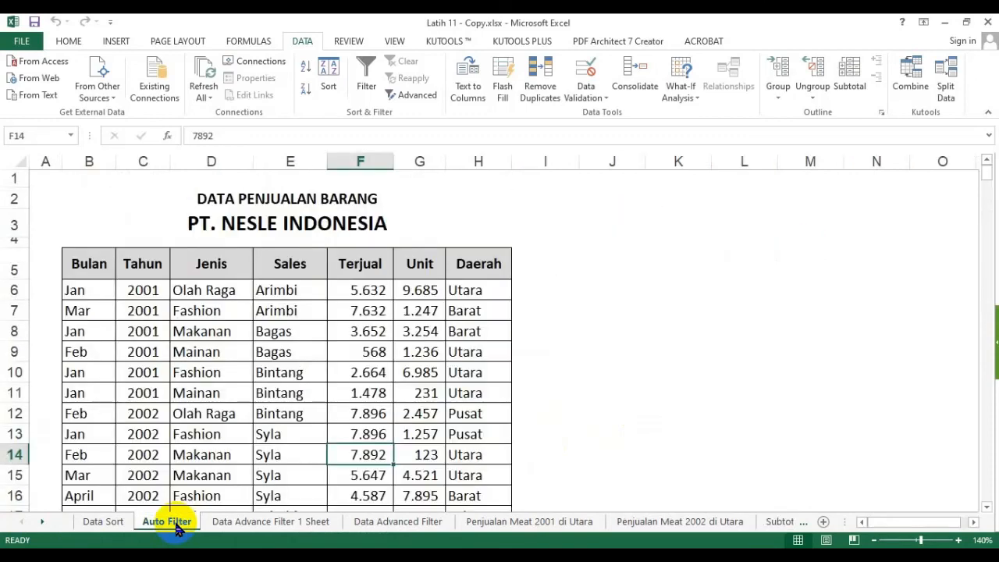
click(42, 522)
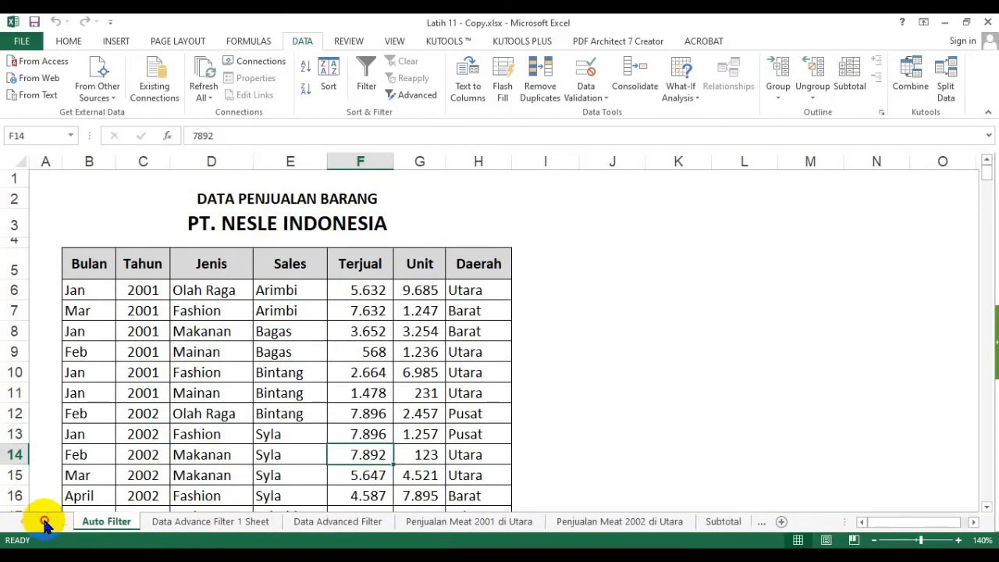
click(732, 528)
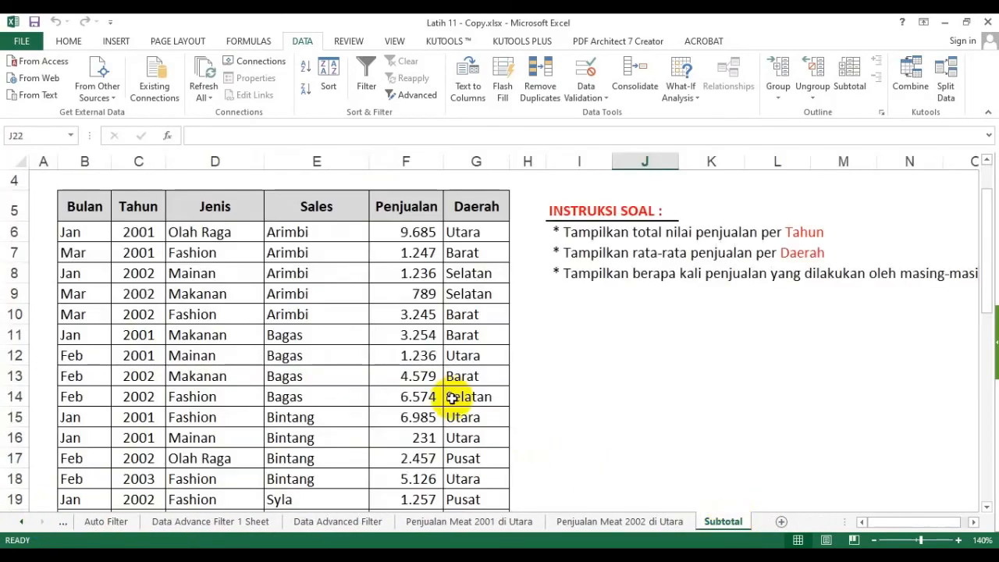